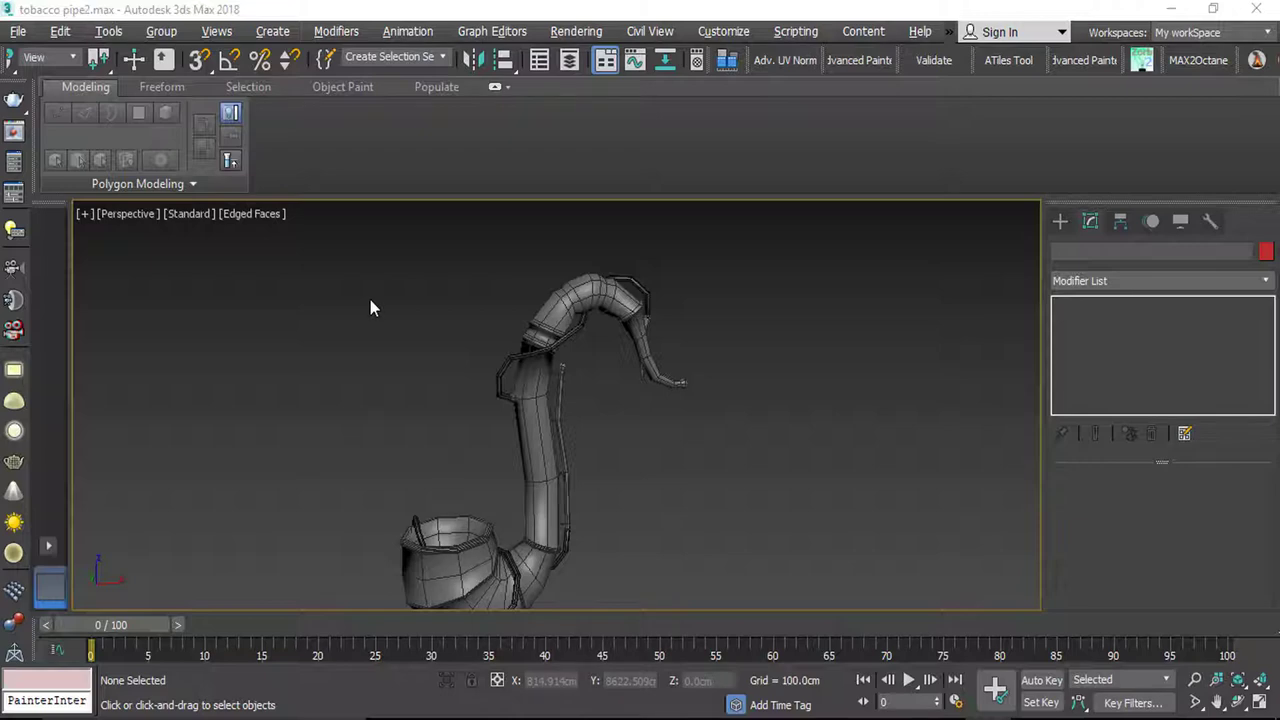
Step: Open the Layer Explorer and switch the visible layer from lowpoly to 0 (default) to examine the detailed pipe model
{"action": "scroll", "coordinate": [495, 350], "scroll_direction": "up", "scroll_amount": 8}
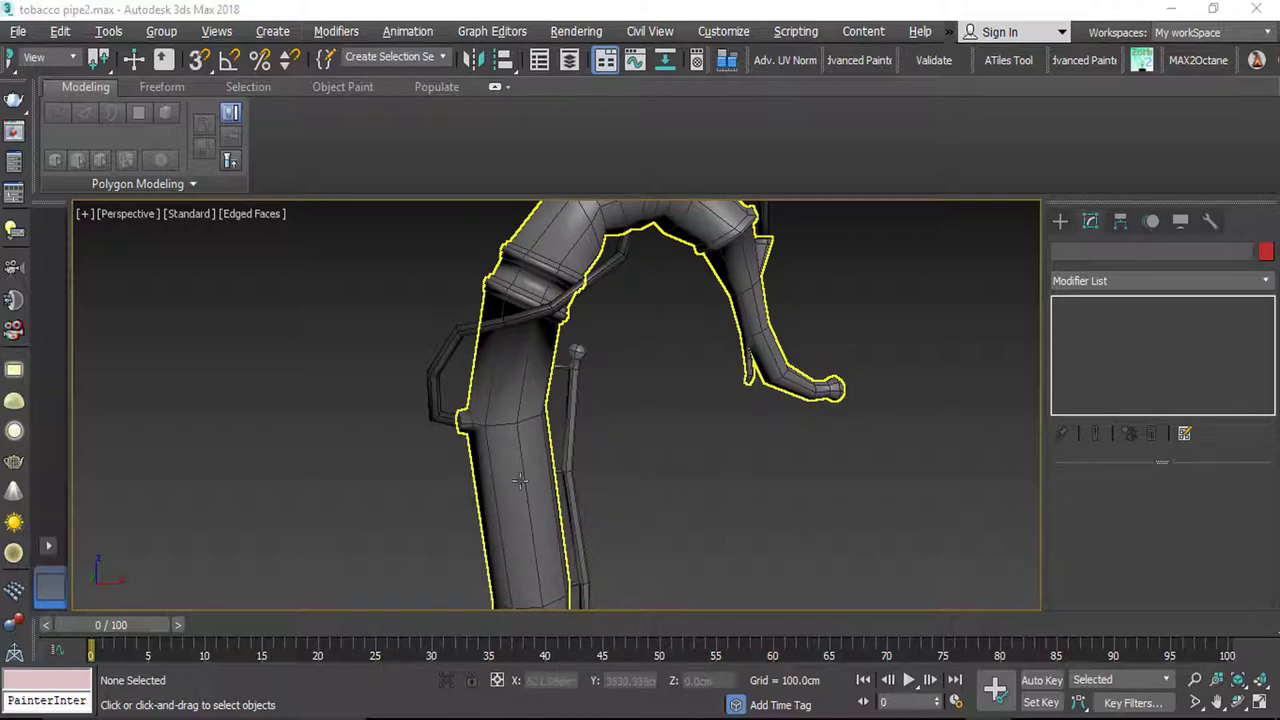
{"action": "scroll", "coordinate": [413, 342], "scroll_direction": "down", "scroll_amount": 8}
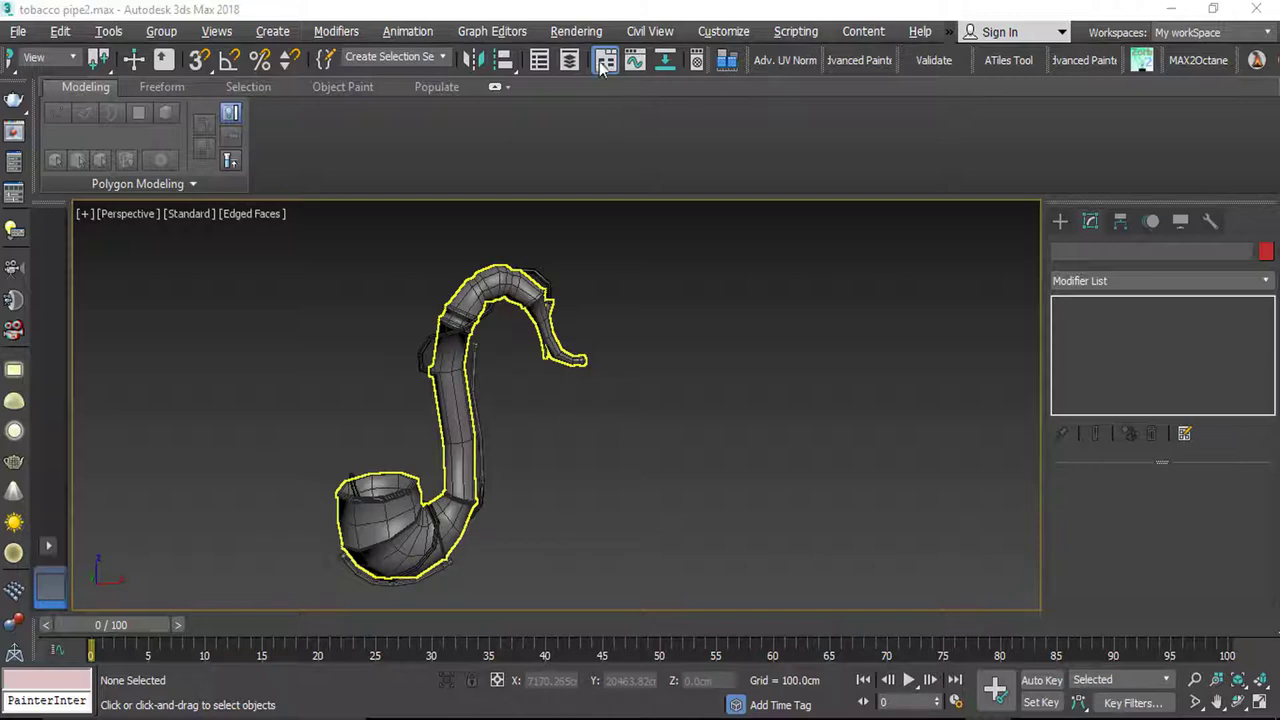
{"action": "left_click", "coordinate": [569, 60]}
{"action": "left_click", "coordinate": [811, 393]}
{"action": "scroll", "coordinate": [416, 347], "scroll_direction": "up", "scroll_amount": 6}
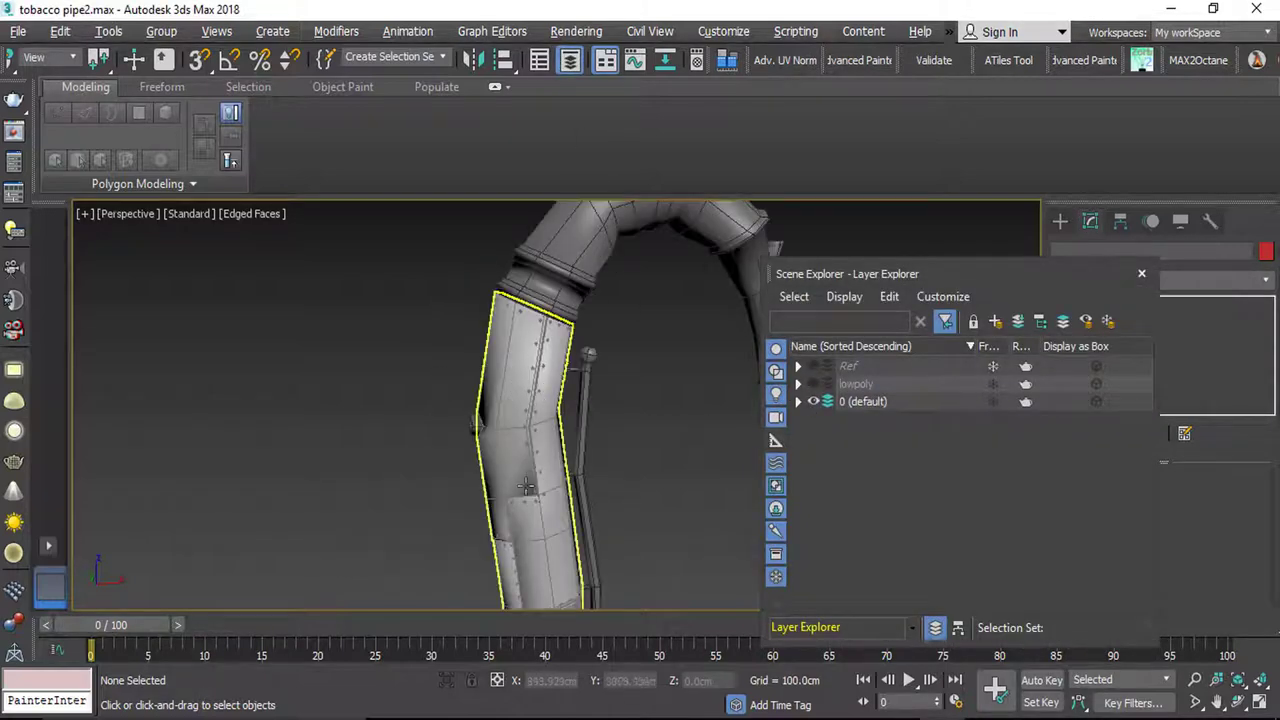
{"action": "middle_click_drag", "start_coordinate": [526, 483], "coordinate": [398, 228]}
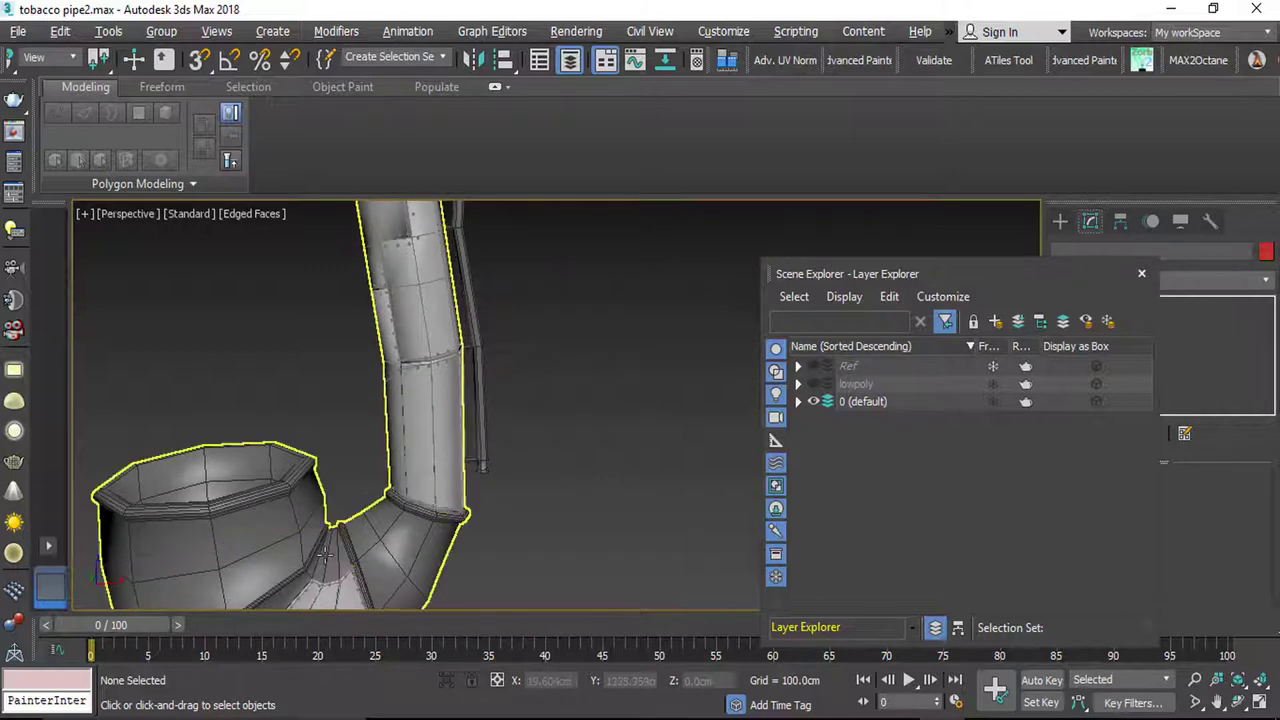
{"action": "scroll", "coordinate": [440, 420], "scroll_direction": "down", "scroll_amount": 2}
Step: Show the lowpoly layer instead of 0 (default) and isolate the main pipe body, lowpoly05
{"action": "left_click", "coordinate": [810, 400]}
{"action": "left_click", "coordinate": [813, 385]}
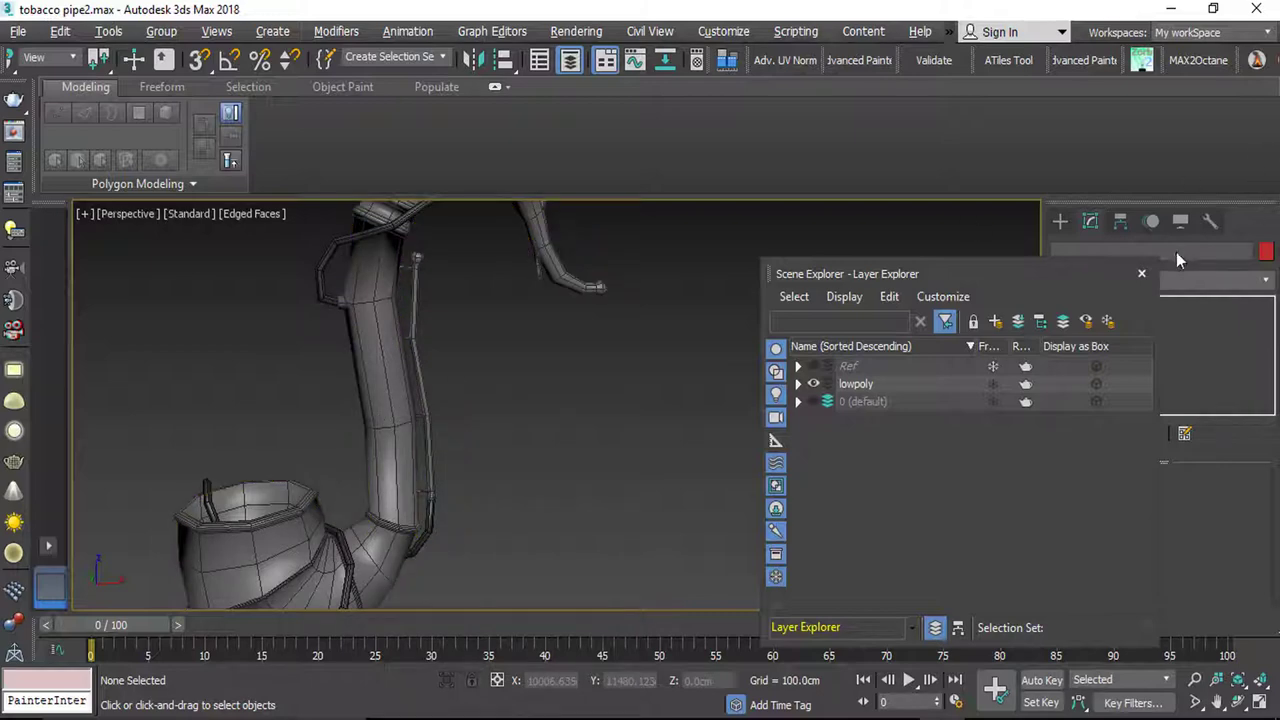
{"action": "left_click", "coordinate": [1141, 273]}
{"action": "left_click", "coordinate": [388, 333]}
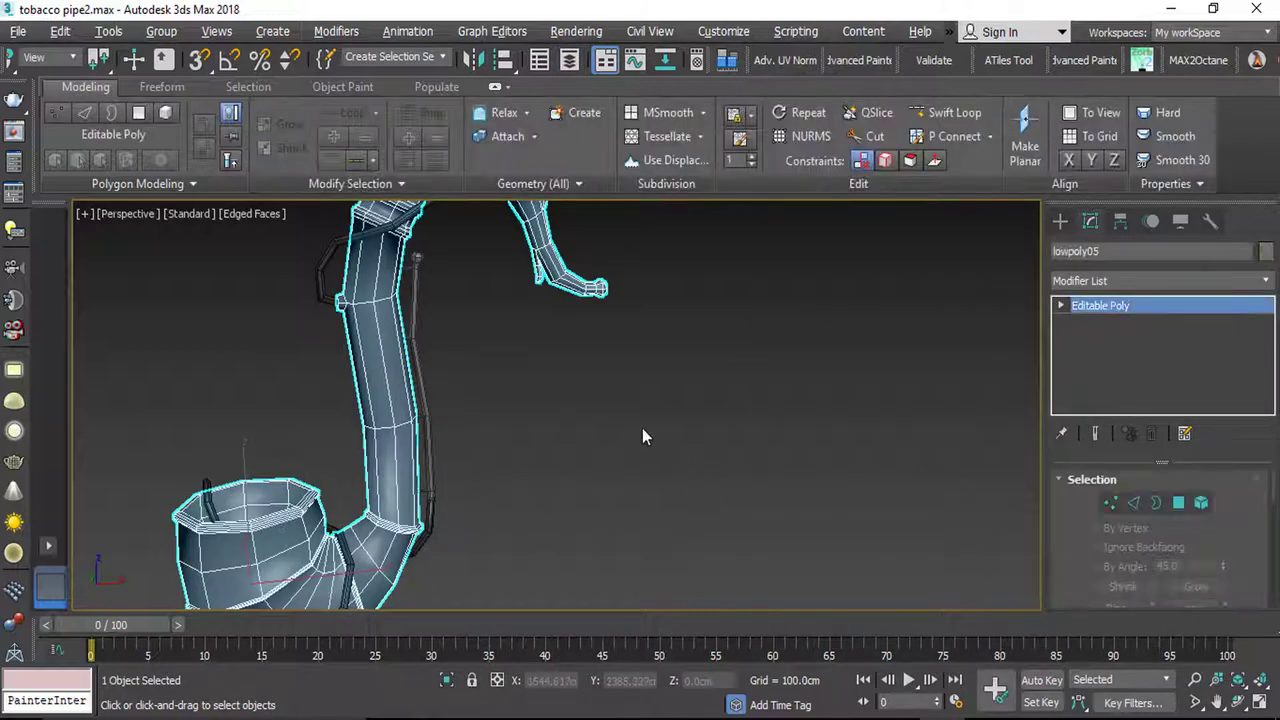
{"action": "key", "text": "alt+q"}
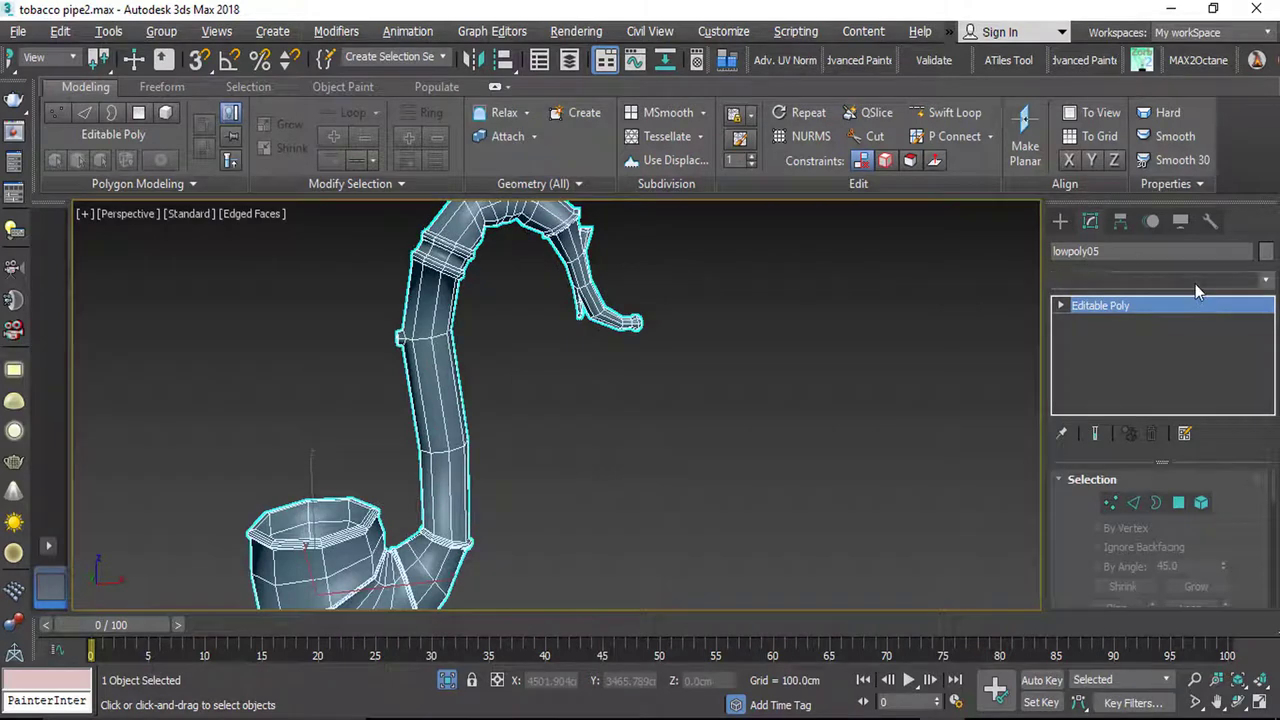
Step: Add a UVW Mapping Clear modifier to the isolated pipe body
{"action": "left_click", "coordinate": [1195, 283]}
{"action": "type", "text": "uvw"}
{"action": "key", "text": "Down"}
{"action": "key", "text": "Down"}
{"action": "key", "text": "Return"}
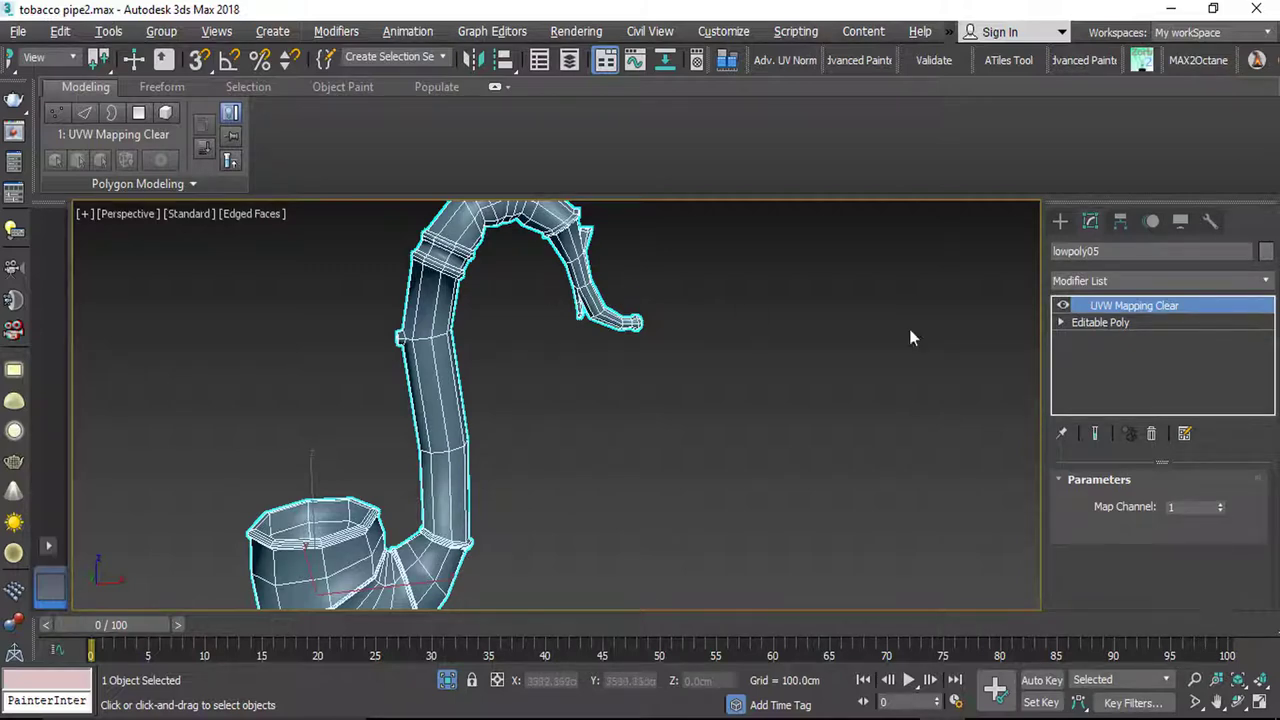
Step: Add an Unwrap UVW modifier above UVW Mapping Clear and enter its Edge level
{"action": "left_click", "coordinate": [1225, 283]}
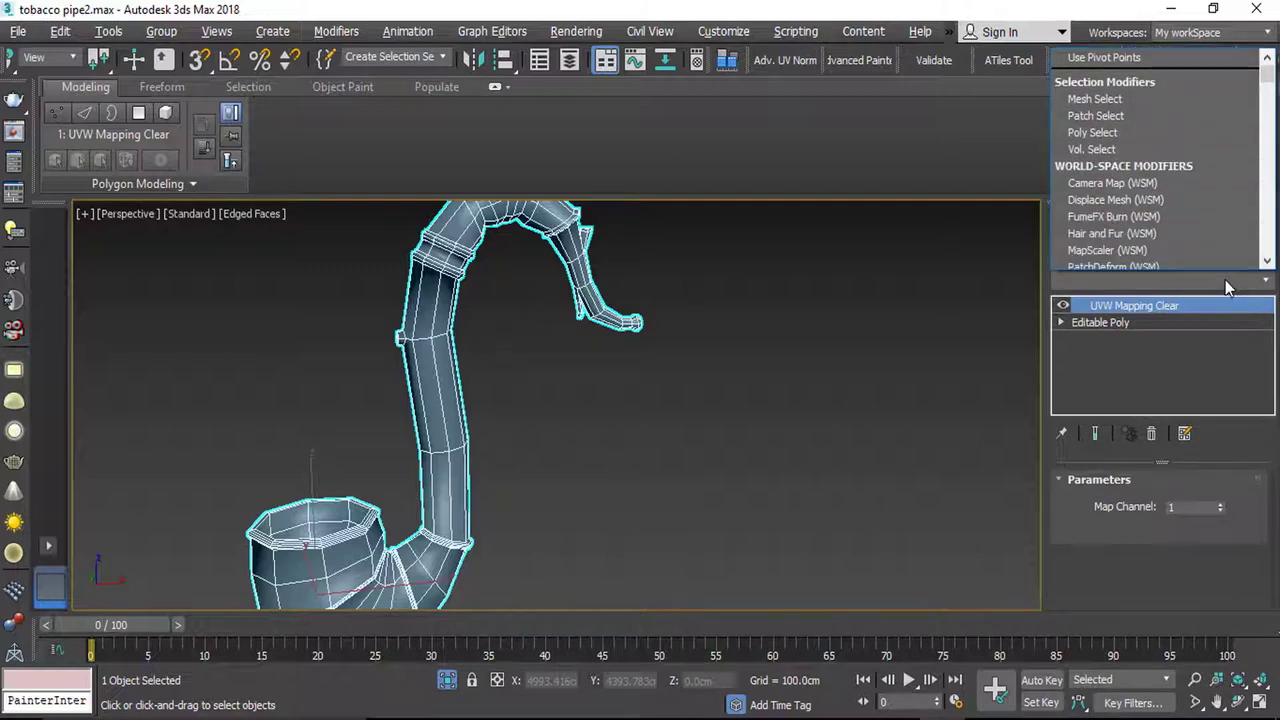
{"action": "key", "text": "u"}
{"action": "key", "text": "Return"}
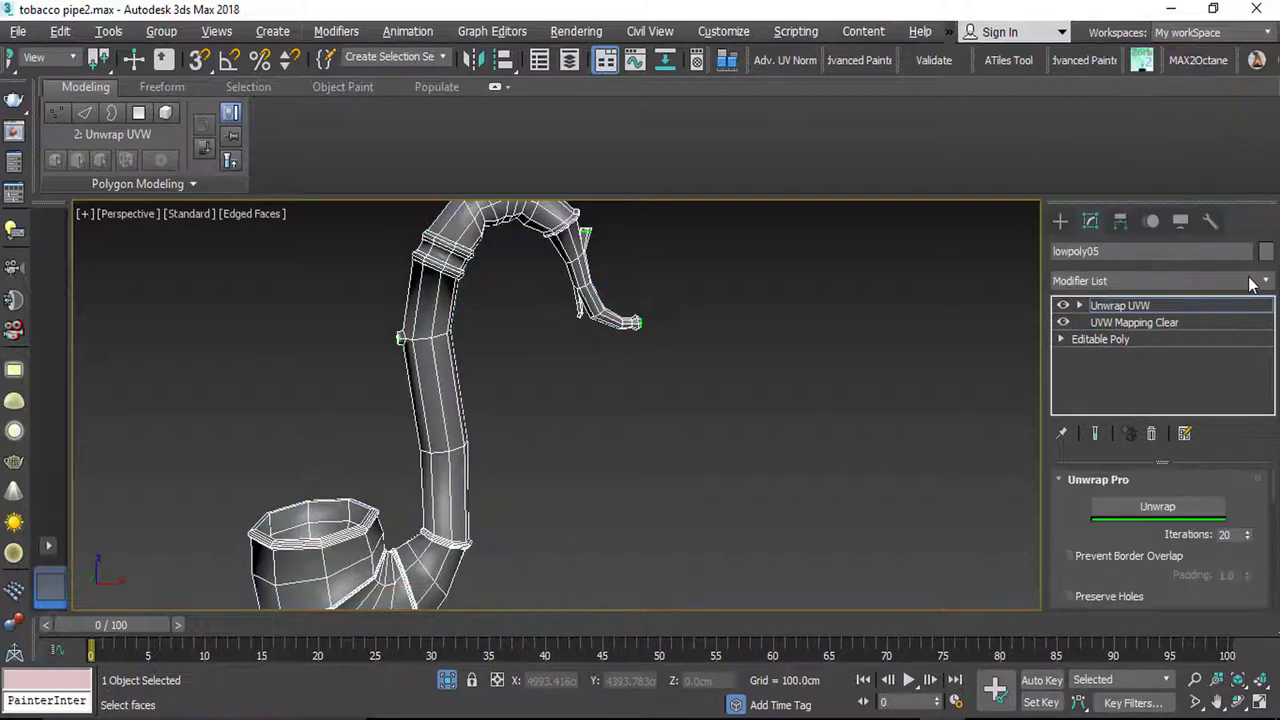
{"action": "middle_click_drag", "start_coordinate": [542, 271], "coordinate": [543, 309], "text": "alt"}
{"action": "scroll", "coordinate": [586, 263], "scroll_direction": "up", "scroll_amount": 5}
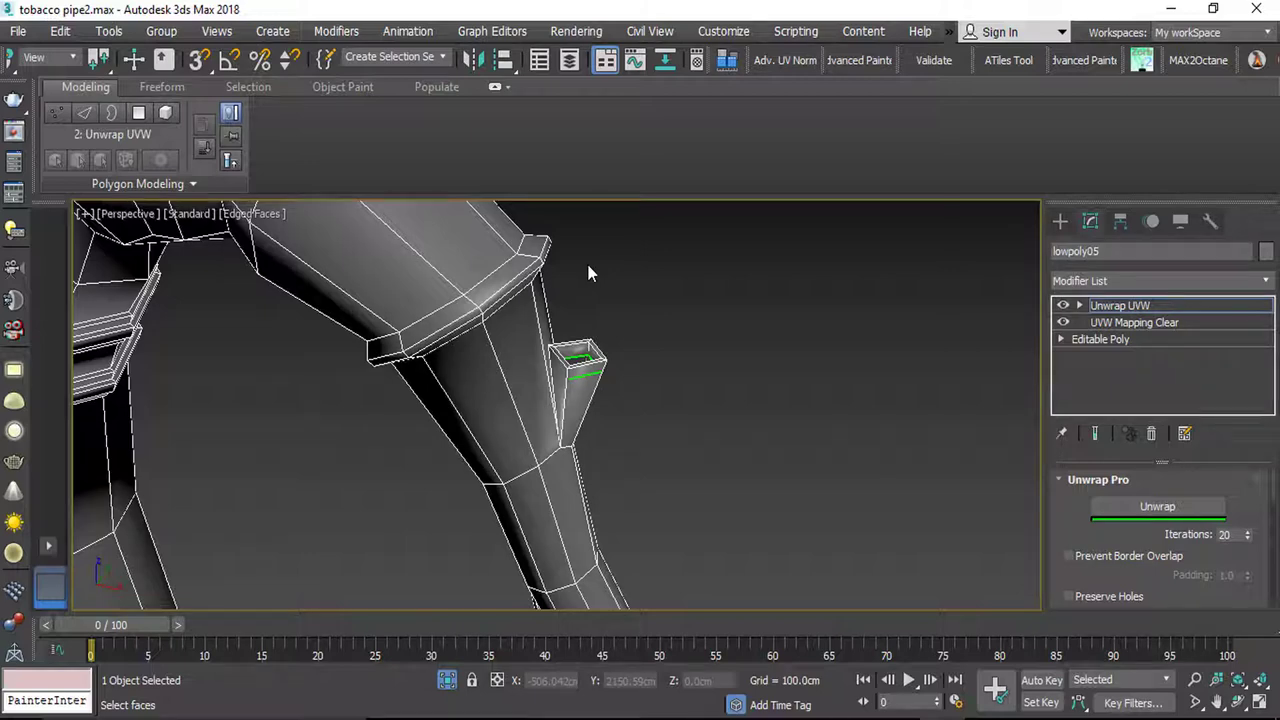
{"action": "left_click", "coordinate": [1079, 305]}
{"action": "left_click", "coordinate": [1110, 340]}
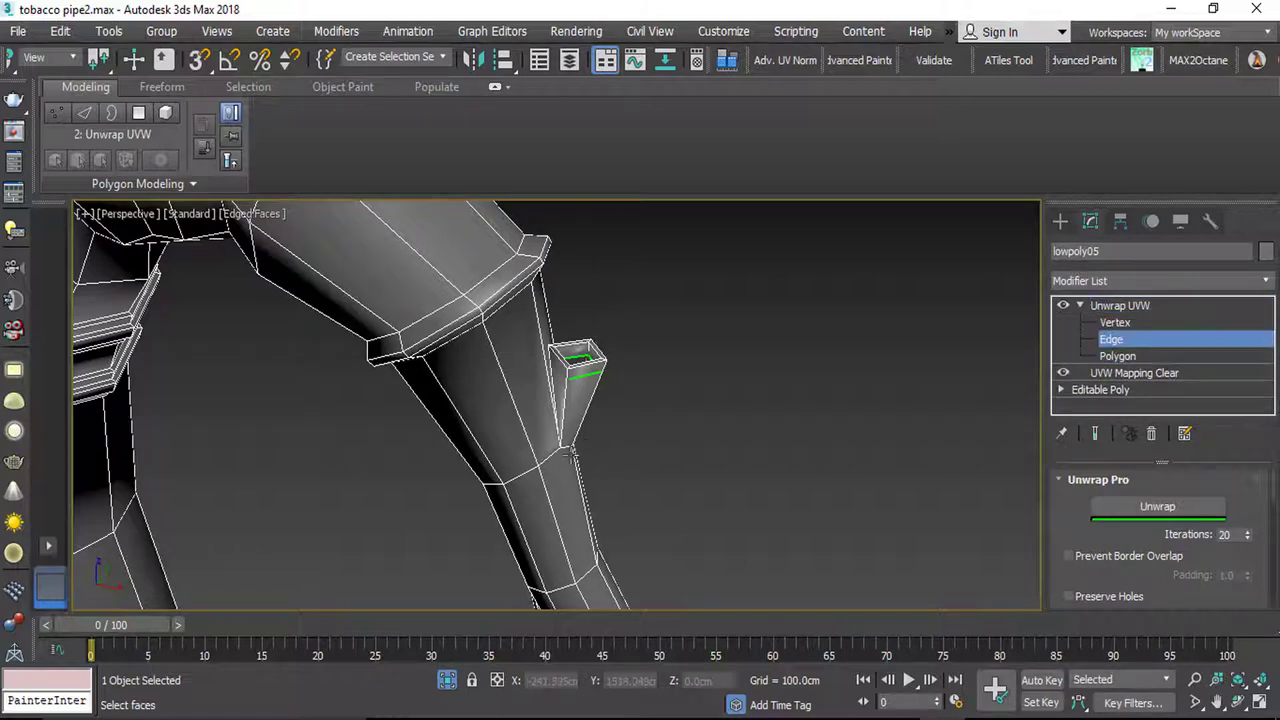
Step: Select the edges where the small hanging prong joins the thin mouthpiece stem
{"action": "scroll", "coordinate": [572, 452], "scroll_direction": "up", "scroll_amount": 4}
{"action": "scroll", "coordinate": [484, 348], "scroll_direction": "down", "scroll_amount": 6}
{"action": "scroll", "coordinate": [449, 484], "scroll_direction": "up", "scroll_amount": 6}
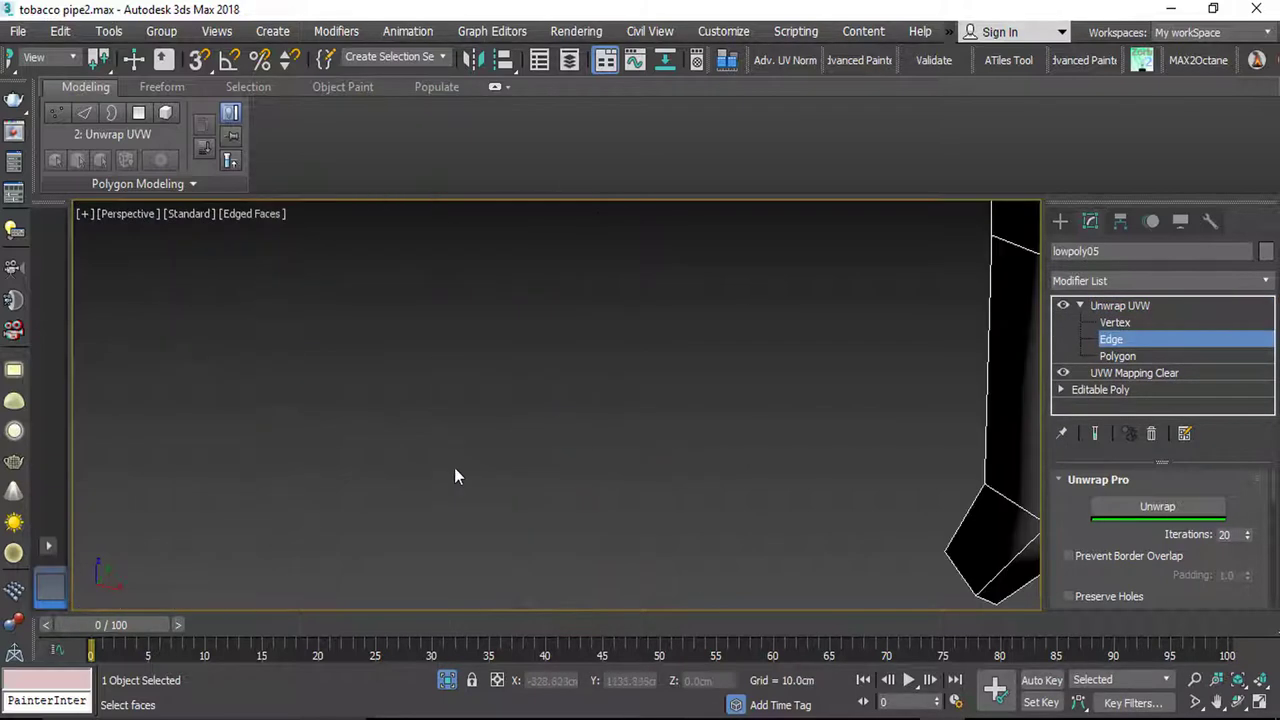
{"action": "scroll", "coordinate": [615, 411], "scroll_direction": "down", "scroll_amount": 4}
{"action": "middle_click_drag", "start_coordinate": [640, 400], "coordinate": [775, 320], "text": "alt"}
{"action": "left_click_drag", "start_coordinate": [775, 320], "coordinate": [734, 280], "text": "alt"}
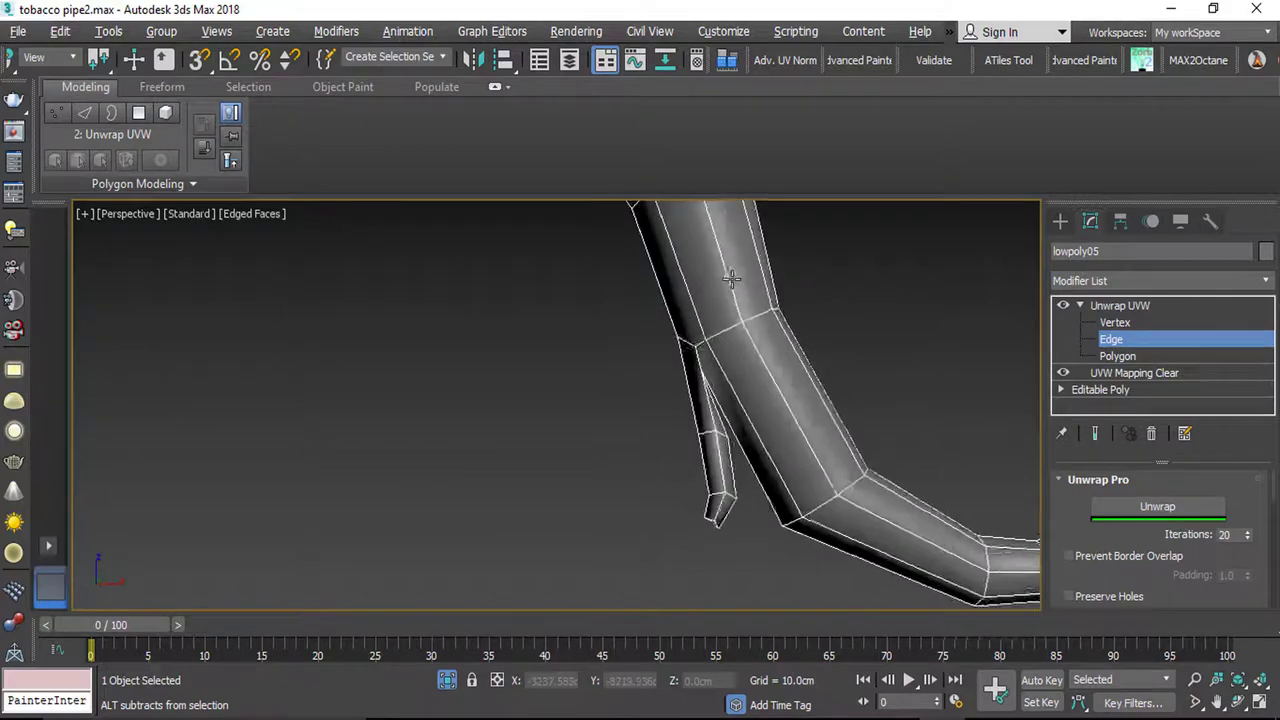
{"action": "middle_click_drag", "start_coordinate": [734, 280], "coordinate": [712, 335], "text": "alt"}
{"action": "scroll", "coordinate": [702, 352], "scroll_direction": "up", "scroll_amount": 3}
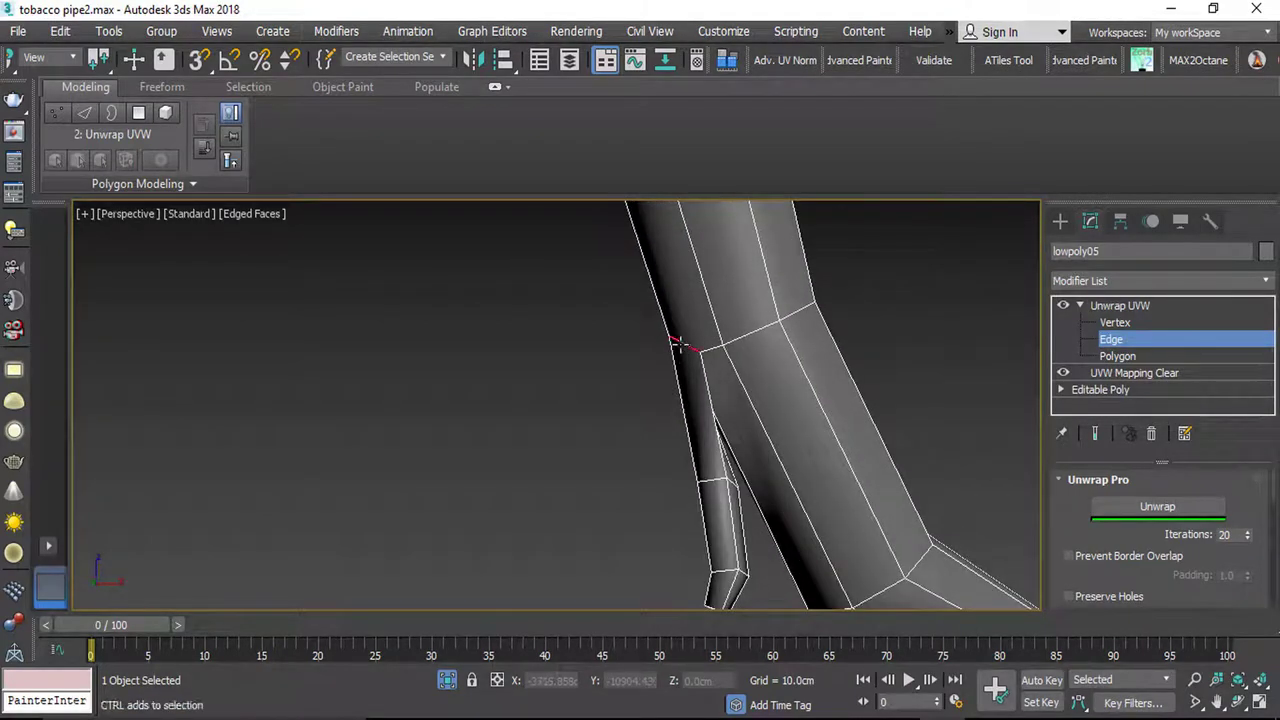
Step: Add the edge loop bordering the collar between the curved pipe and the mouthpiece stem to the selection
{"action": "scroll", "coordinate": [640, 328], "scroll_direction": "down", "scroll_amount": 4}
{"action": "middle_click_drag", "start_coordinate": [736, 388], "coordinate": [652, 310], "text": "alt"}
{"action": "middle_click_drag", "start_coordinate": [652, 310], "coordinate": [592, 486]}
{"action": "scroll", "coordinate": [592, 395], "scroll_direction": "up", "scroll_amount": 5}
{"action": "double_click", "coordinate": [546, 358], "text": "ctrl"}
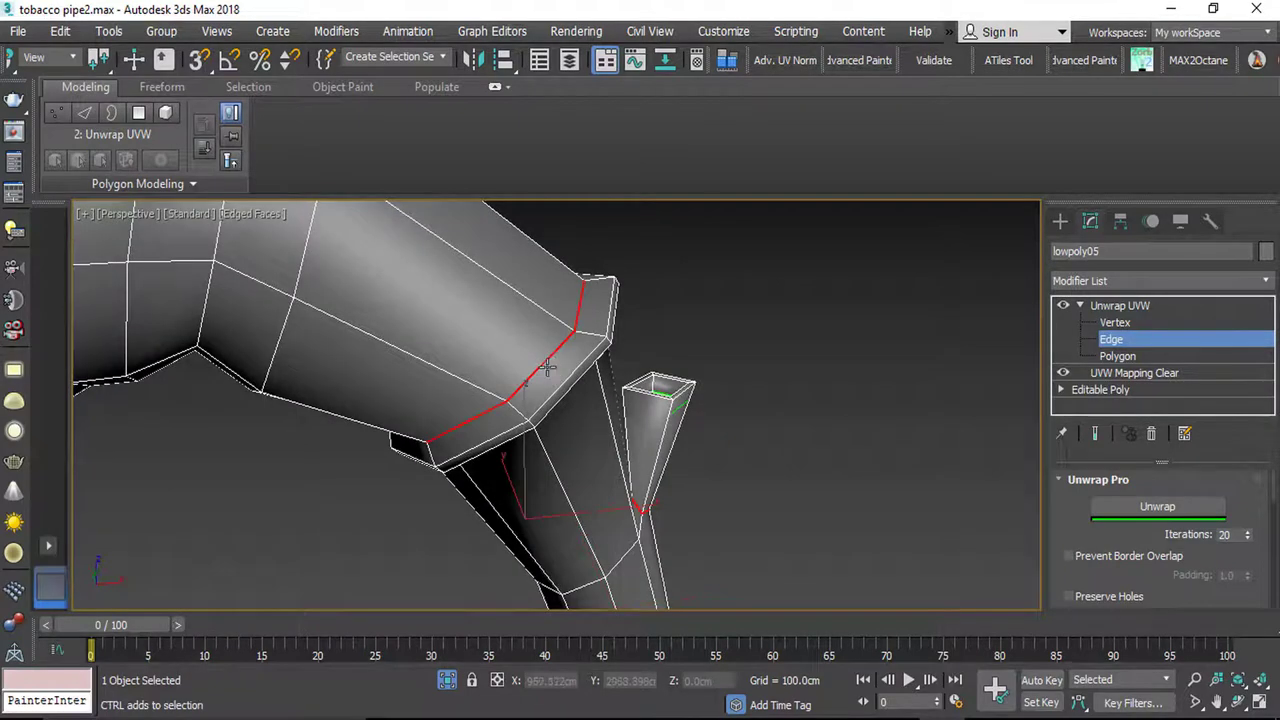
Step: Add edge loops on both neighbouring collars at the upper neck of the pipe to the selection
{"action": "scroll", "coordinate": [546, 358], "scroll_direction": "down", "scroll_amount": 5}
{"action": "middle_click_drag", "start_coordinate": [308, 358], "coordinate": [334, 328], "text": "alt"}
{"action": "scroll", "coordinate": [268, 400], "scroll_direction": "up", "scroll_amount": 4}
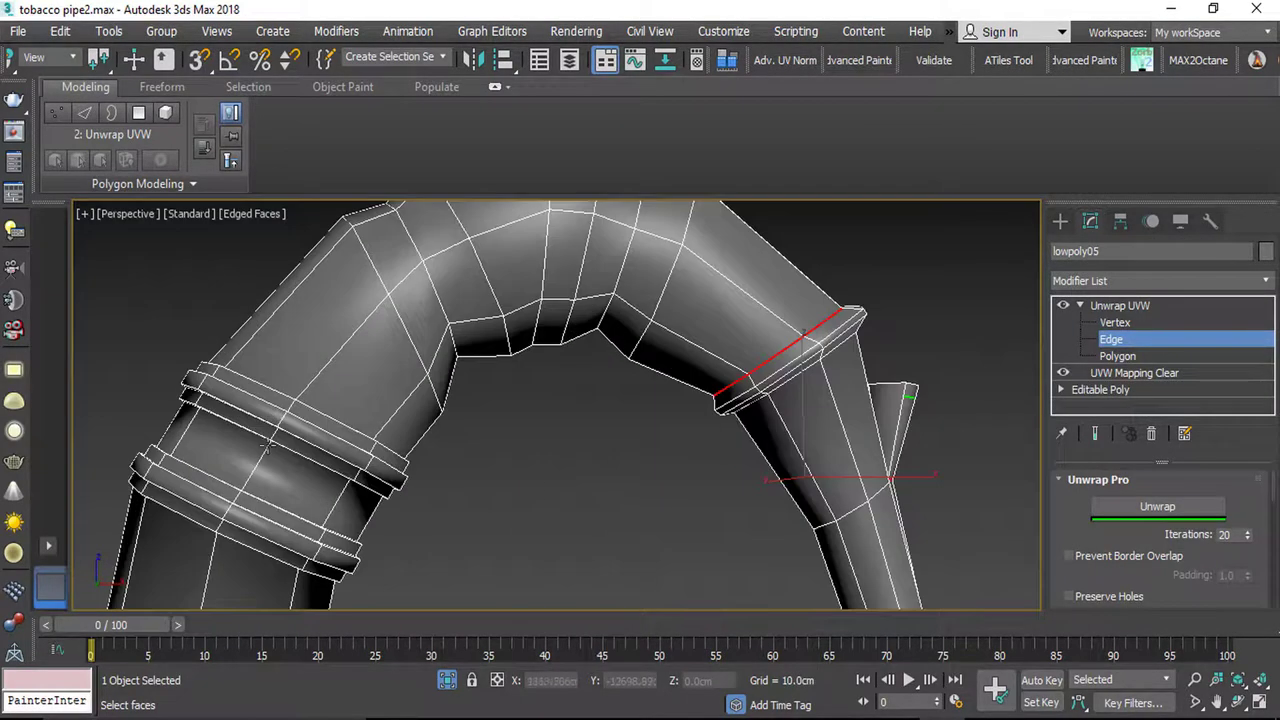
{"action": "middle_click_drag", "start_coordinate": [334, 418], "coordinate": [240, 478], "text": "alt"}
{"action": "scroll", "coordinate": [240, 478], "scroll_direction": "up", "scroll_amount": 4}
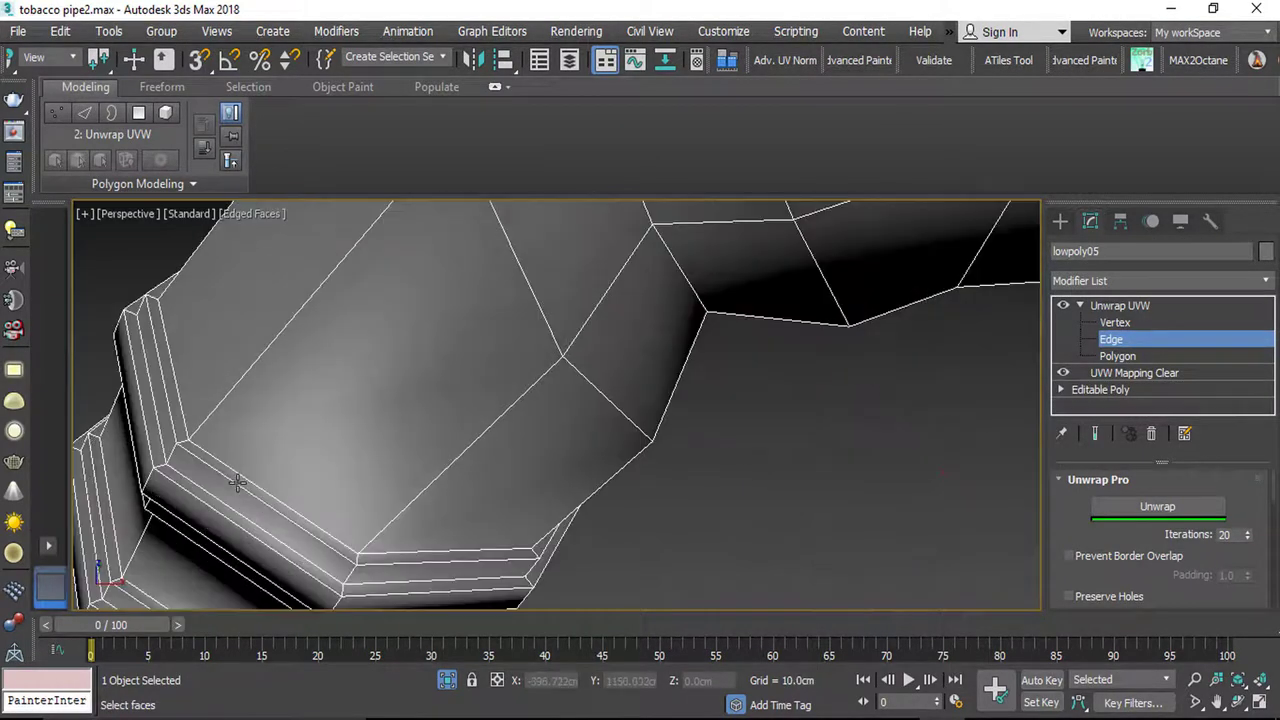
{"action": "double_click", "coordinate": [229, 466], "text": "ctrl"}
{"action": "scroll", "coordinate": [229, 466], "scroll_direction": "down", "scroll_amount": 5}
{"action": "middle_click_drag", "start_coordinate": [240, 391], "coordinate": [316, 404], "text": "alt"}
{"action": "scroll", "coordinate": [260, 378], "scroll_direction": "up", "scroll_amount": 6}
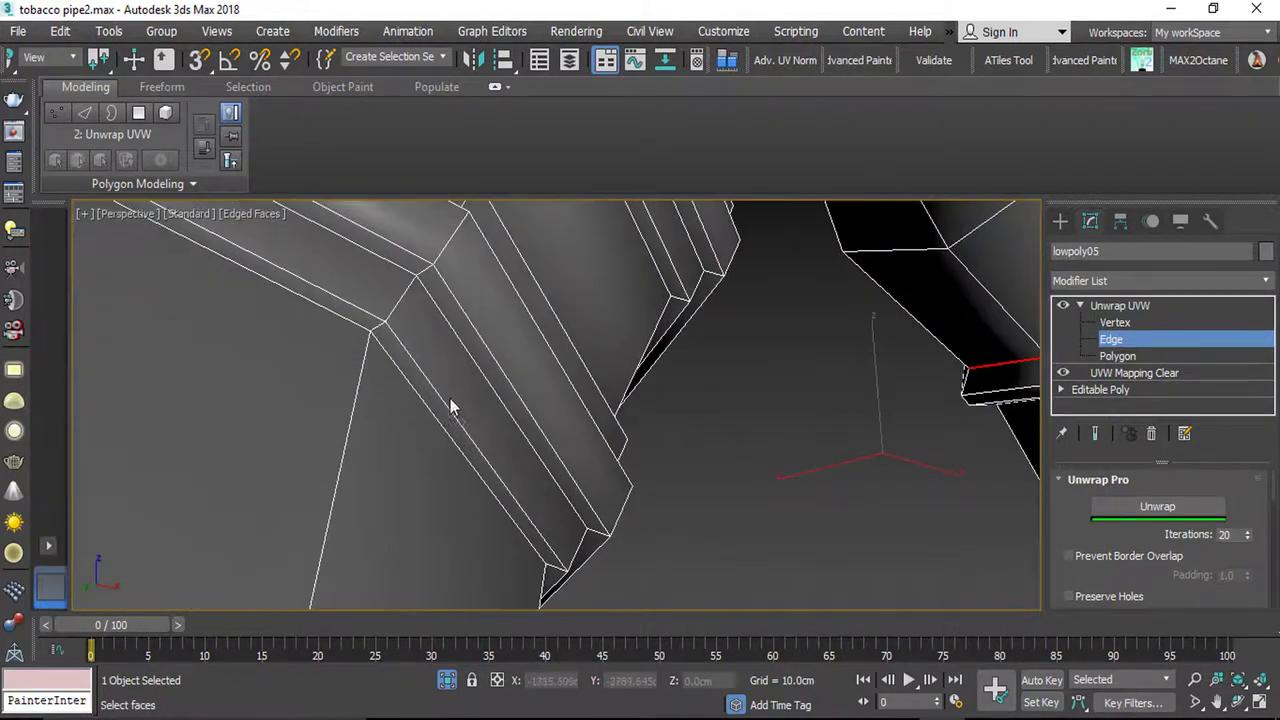
{"action": "double_click", "coordinate": [424, 403], "text": "ctrl"}
Step: Extend the selection with edge loops along the raised rings at the pipe's lower elbow and around the bowl
{"action": "scroll", "coordinate": [424, 403], "scroll_direction": "down", "scroll_amount": 8}
{"action": "middle_click_drag", "start_coordinate": [406, 437], "coordinate": [386, 452], "text": "alt"}
{"action": "middle_click_drag", "start_coordinate": [390, 570], "coordinate": [468, 370]}
{"action": "scroll", "coordinate": [470, 370], "scroll_direction": "up", "scroll_amount": 2}
{"action": "scroll", "coordinate": [470, 368], "scroll_direction": "up", "scroll_amount": 6}
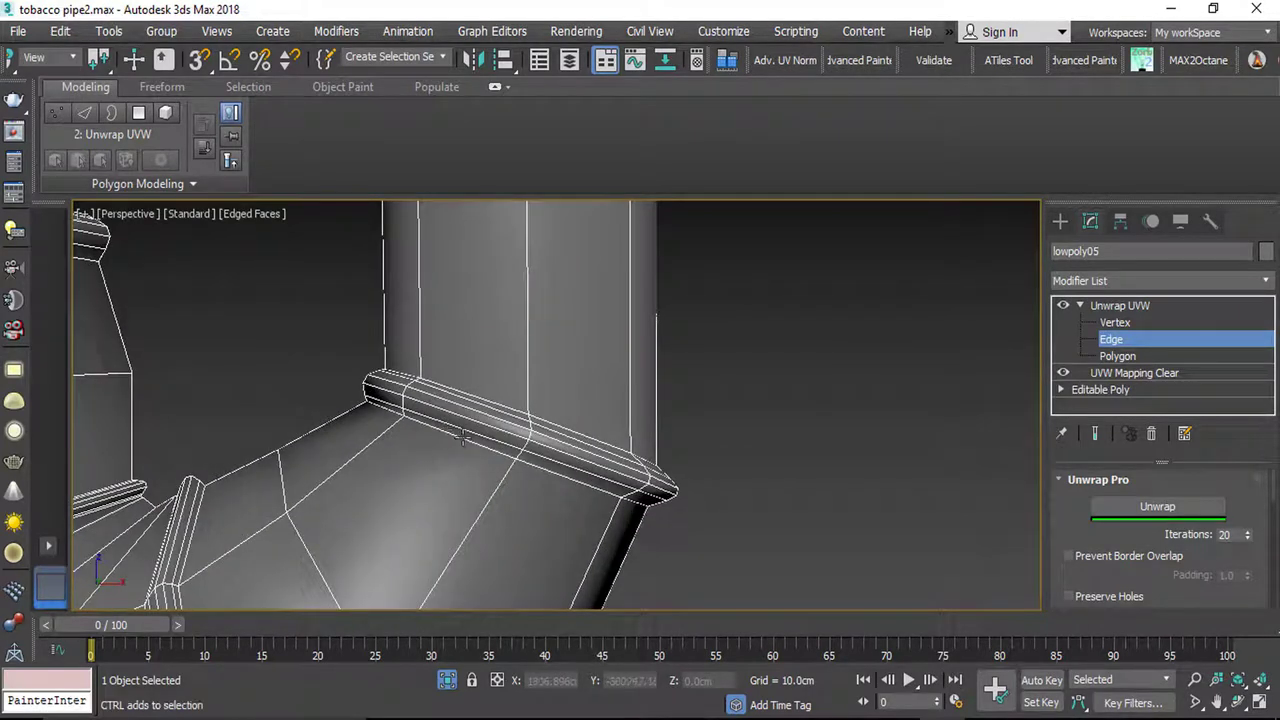
{"action": "left_click", "coordinate": [463, 437]}
{"action": "mouse_move", "coordinate": [343, 380]}
{"action": "middle_mouse_down", "text": "alt"}
{"action": "mouse_move", "coordinate": [231, 429]}
{"action": "mouse_move", "coordinate": [347, 370]}
{"action": "middle_mouse_up", "text": "alt"}
{"action": "double_click", "coordinate": [344, 400]}
{"action": "scroll", "coordinate": [344, 400], "scroll_direction": "down", "scroll_amount": 8}
{"action": "scroll", "coordinate": [330, 437], "scroll_direction": "up", "scroll_amount": 8}
{"action": "double_click", "coordinate": [336, 385], "text": "ctrl"}
Step: Add the edge loop inside the bowl's rim to the selection and convert all selected edges to seams
{"action": "scroll", "coordinate": [336, 400], "scroll_direction": "down", "scroll_amount": 8}
{"action": "scroll", "coordinate": [336, 435], "scroll_direction": "up", "scroll_amount": 10}
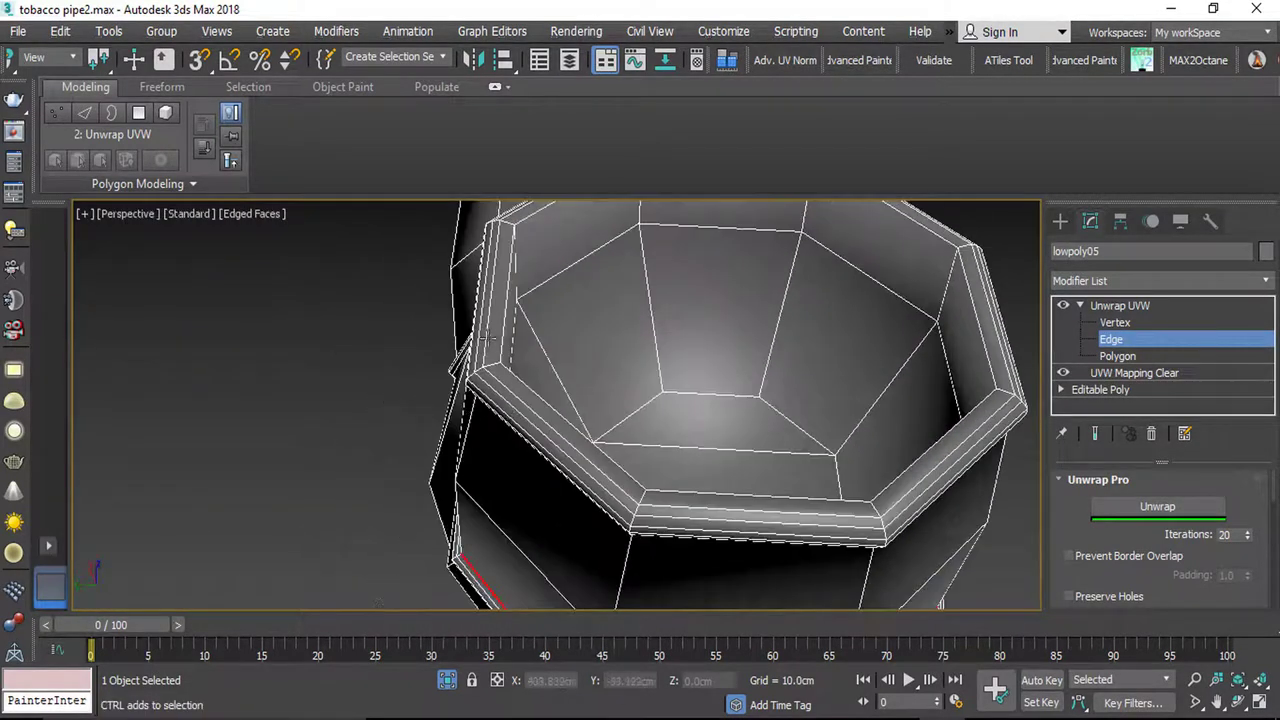
{"action": "double_click", "coordinate": [505, 331], "text": "ctrl"}
{"action": "scroll", "coordinate": [505, 331], "scroll_direction": "down", "scroll_amount": 10}
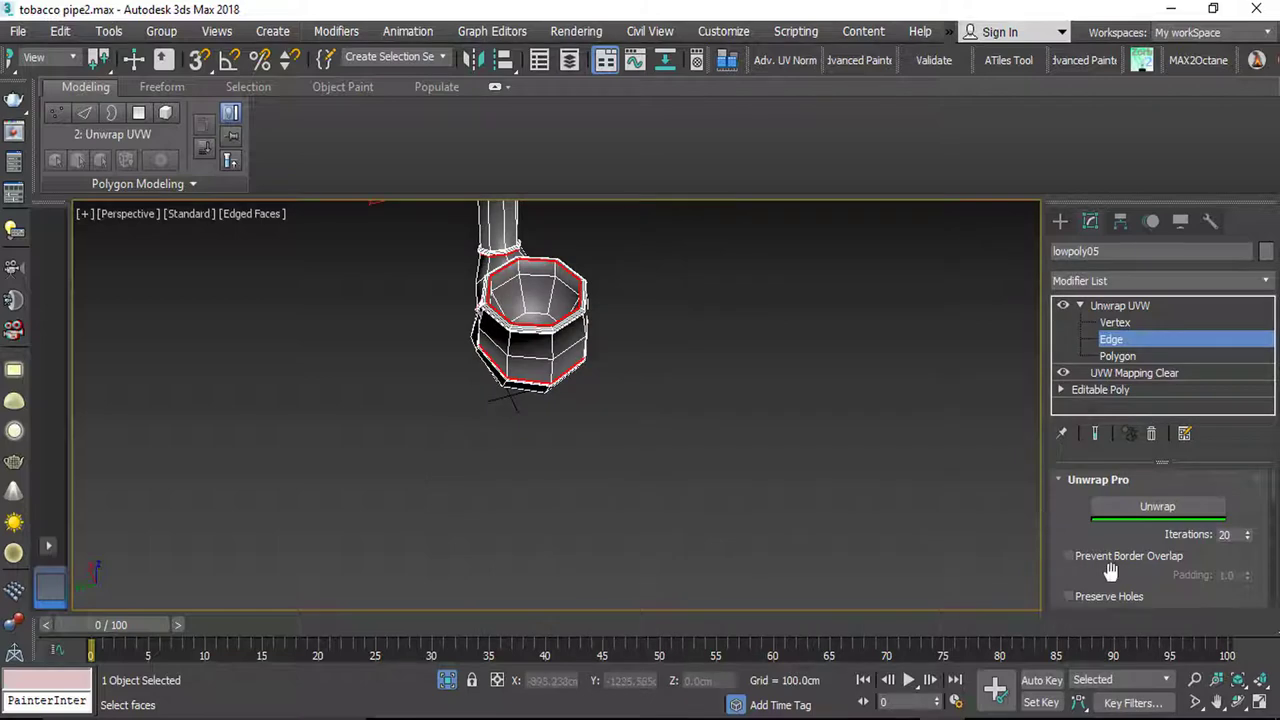
{"action": "scroll", "coordinate": [1073, 572], "scroll_direction": "up", "scroll_amount": 10}
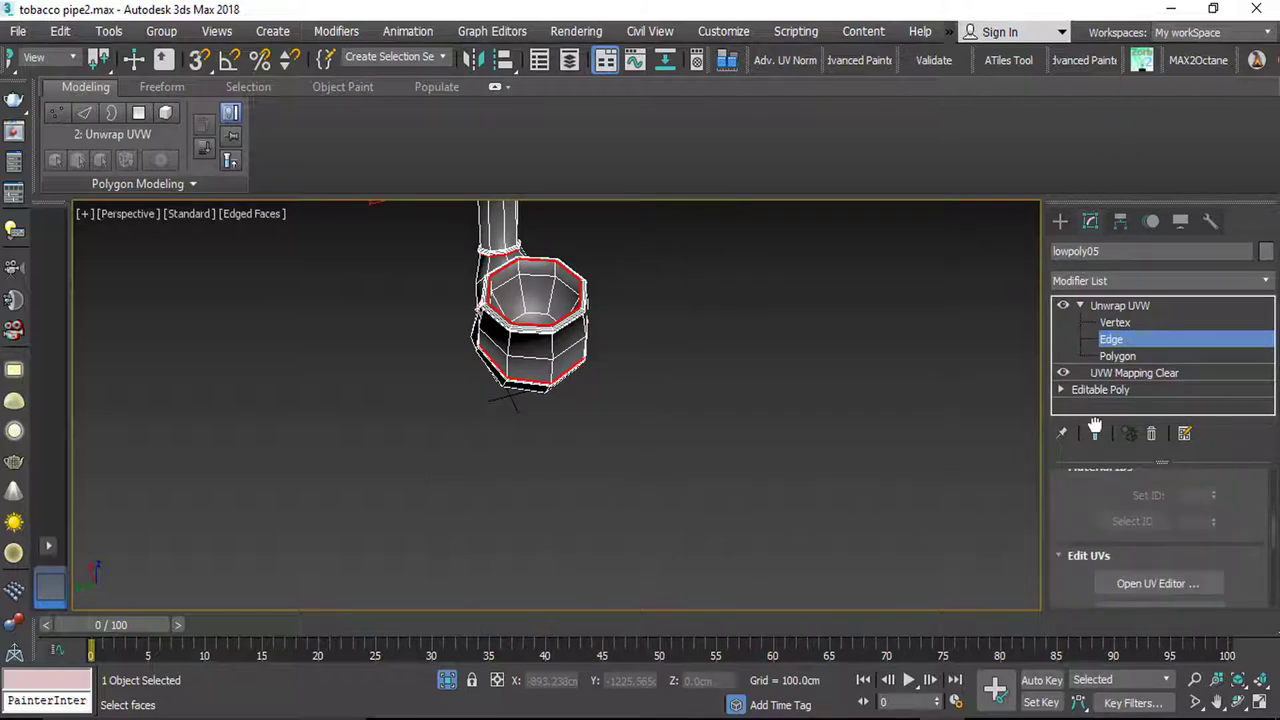
{"action": "scroll", "coordinate": [1186, 532], "scroll_direction": "down", "scroll_amount": 5}
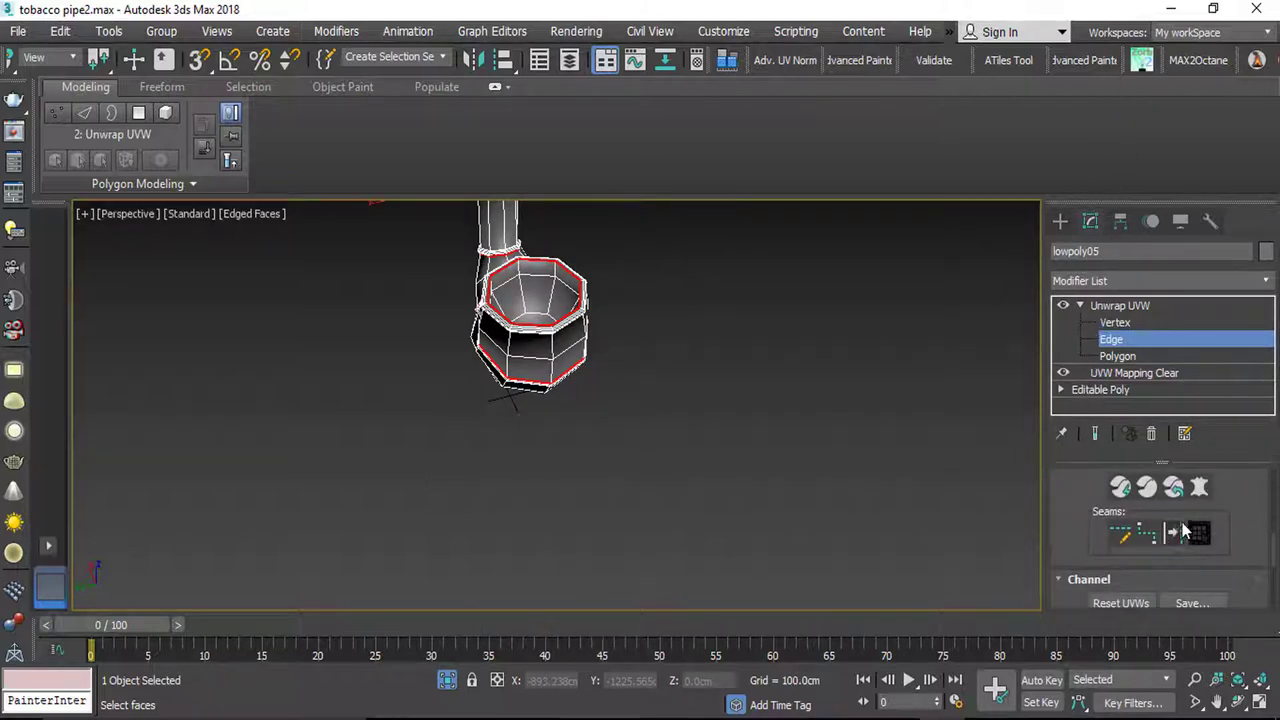
{"action": "left_click", "coordinate": [1171, 537]}
Step: Select the lengthwise edge loop running under the elbow and bowl, plus connecting edges on the bowl's inner floor
{"action": "middle_click_drag", "start_coordinate": [574, 351], "coordinate": [188, 406]}
{"action": "scroll", "coordinate": [404, 480], "scroll_direction": "up", "scroll_amount": 3}
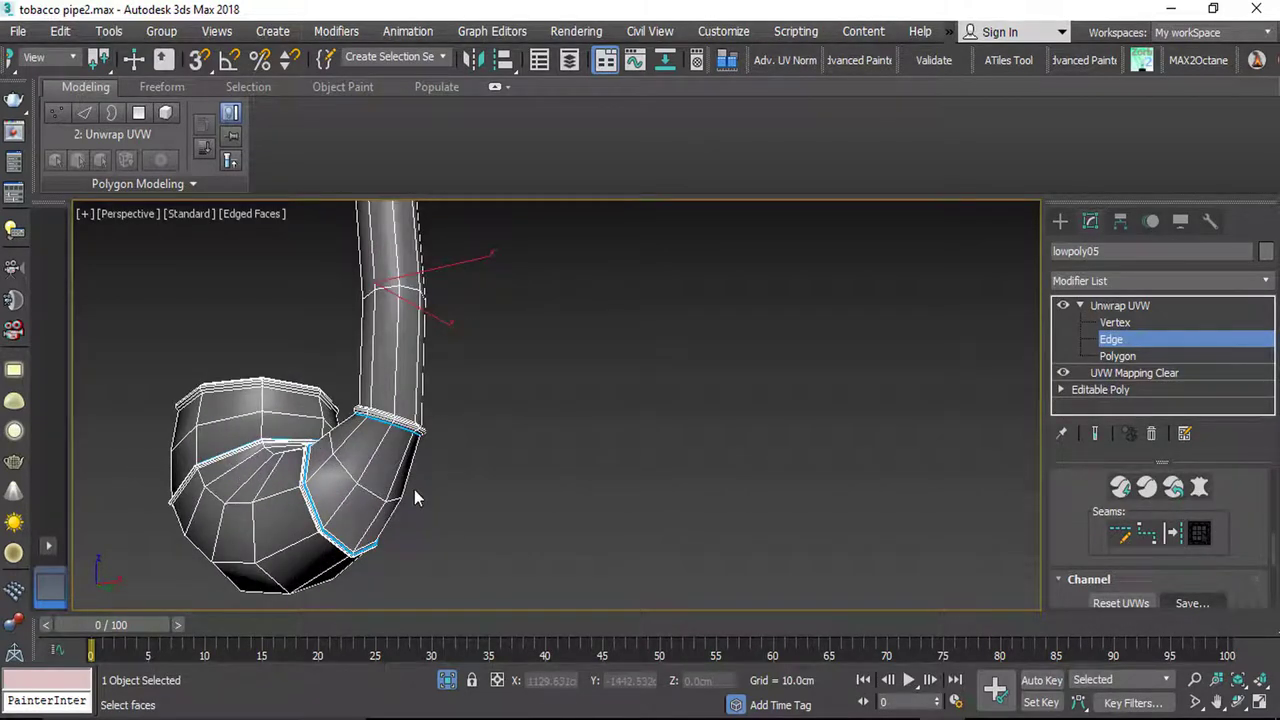
{"action": "double_click", "coordinate": [396, 511]}
{"action": "middle_click_drag", "start_coordinate": [350, 320], "coordinate": [557, 561], "text": "alt"}
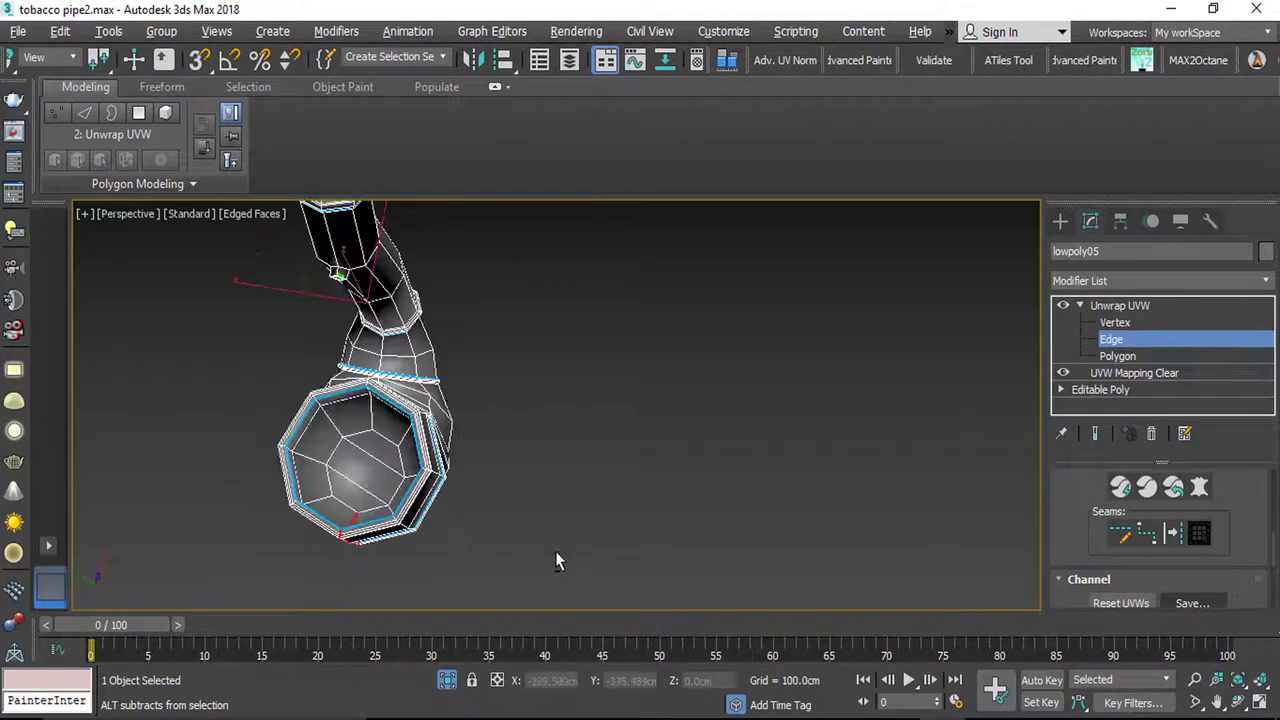
{"action": "scroll", "coordinate": [557, 561], "scroll_direction": "up", "scroll_amount": 3}
{"action": "left_click", "coordinate": [257, 467], "text": "ctrl"}
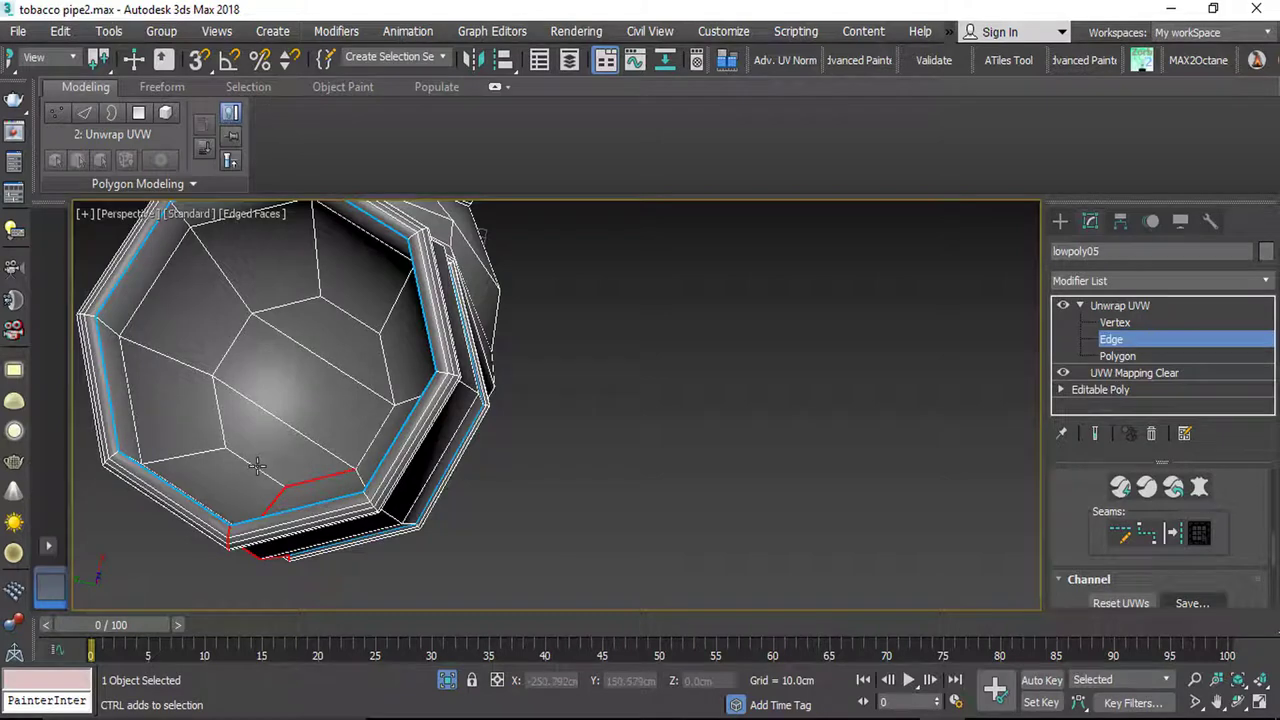
{"action": "left_click", "coordinate": [221, 418], "text": "ctrl"}
{"action": "left_click", "coordinate": [229, 350], "text": "ctrl"}
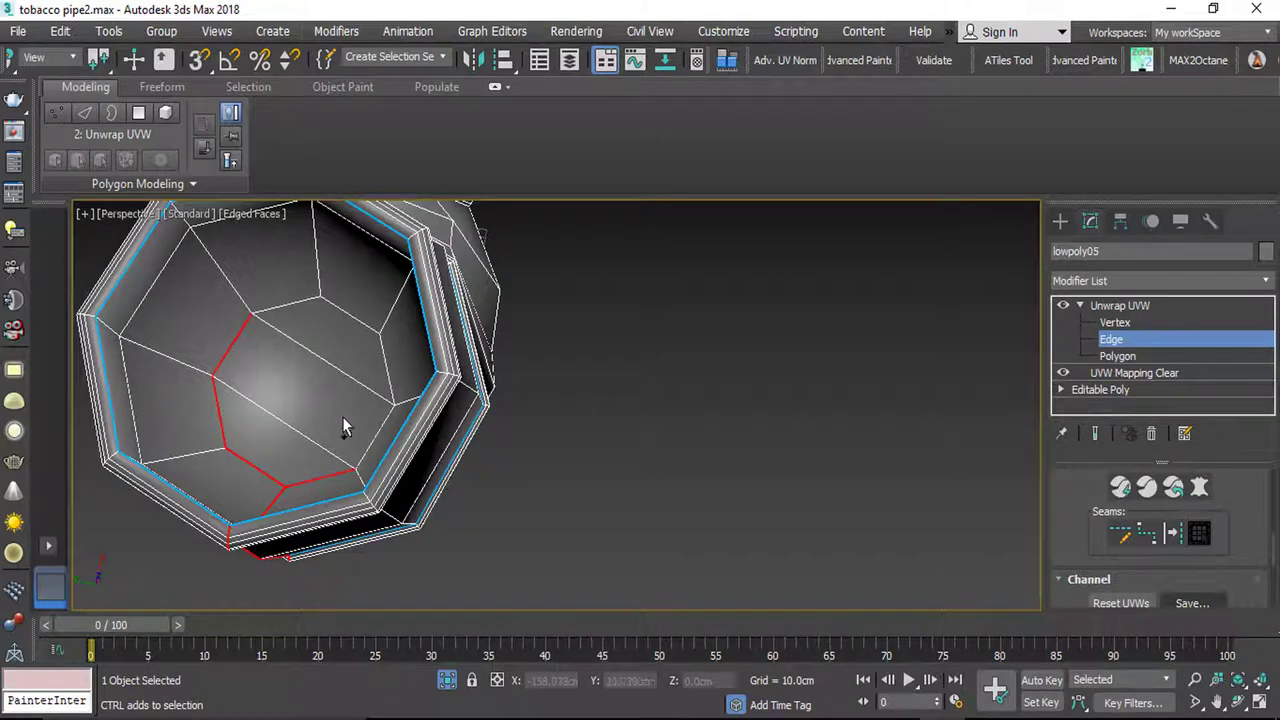
{"action": "left_click", "coordinate": [366, 447], "text": "ctrl"}
Step: Convert the selected lengthwise and bowl interior edges to seams
{"action": "scroll", "coordinate": [277, 457], "scroll_direction": "down", "scroll_amount": 5}
{"action": "middle_click_drag", "start_coordinate": [277, 457], "coordinate": [109, 296], "text": "alt"}
{"action": "scroll", "coordinate": [328, 349], "scroll_direction": "up", "scroll_amount": 6}
{"action": "middle_click_drag", "start_coordinate": [290, 345], "coordinate": [452, 452]}
{"action": "middle_click_drag", "start_coordinate": [530, 572], "coordinate": [347, 360]}
{"action": "middle_click_drag", "start_coordinate": [402, 424], "coordinate": [403, 562], "text": "alt"}
{"action": "left_click", "coordinate": [1172, 533]}
Step: Mark the edges around the end of the small hanging prong as seams
{"action": "scroll", "coordinate": [365, 518], "scroll_direction": "up", "scroll_amount": 4}
{"action": "scroll", "coordinate": [362, 517], "scroll_direction": "up", "scroll_amount": 2}
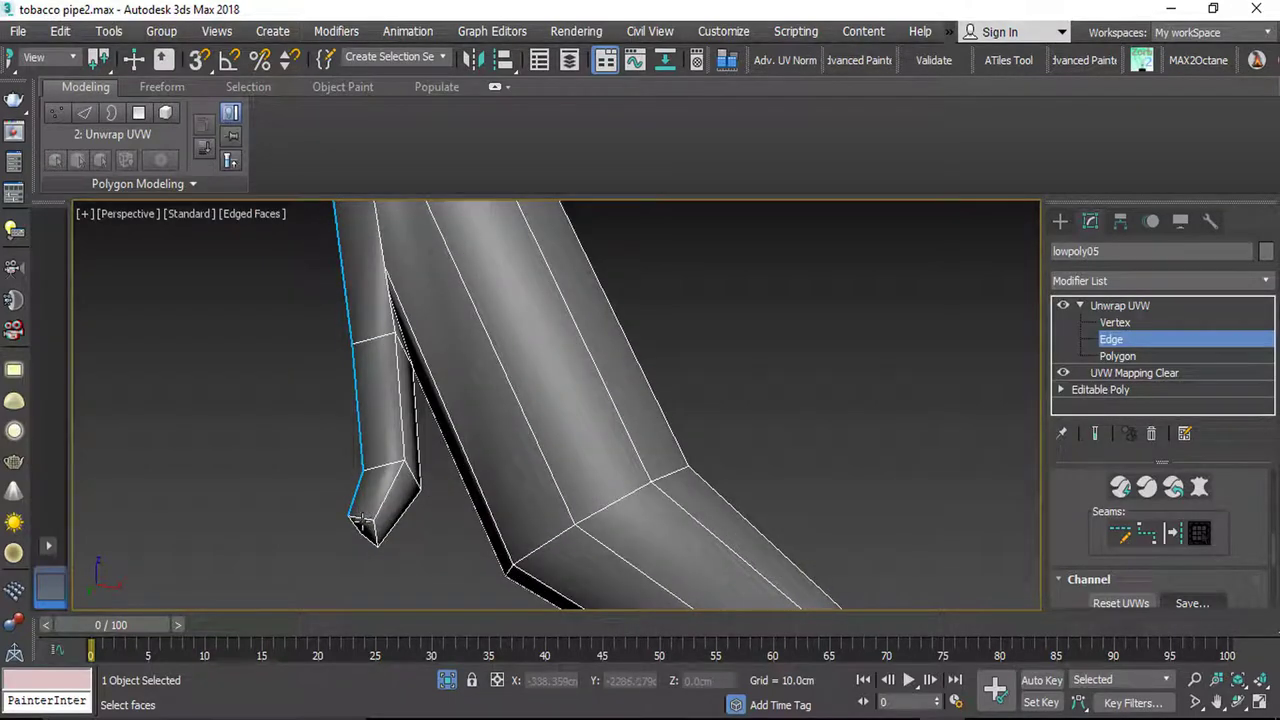
{"action": "left_click", "coordinate": [376, 534], "text": "ctrl"}
{"action": "middle_click_drag", "start_coordinate": [380, 556], "coordinate": [309, 525], "text": "alt"}
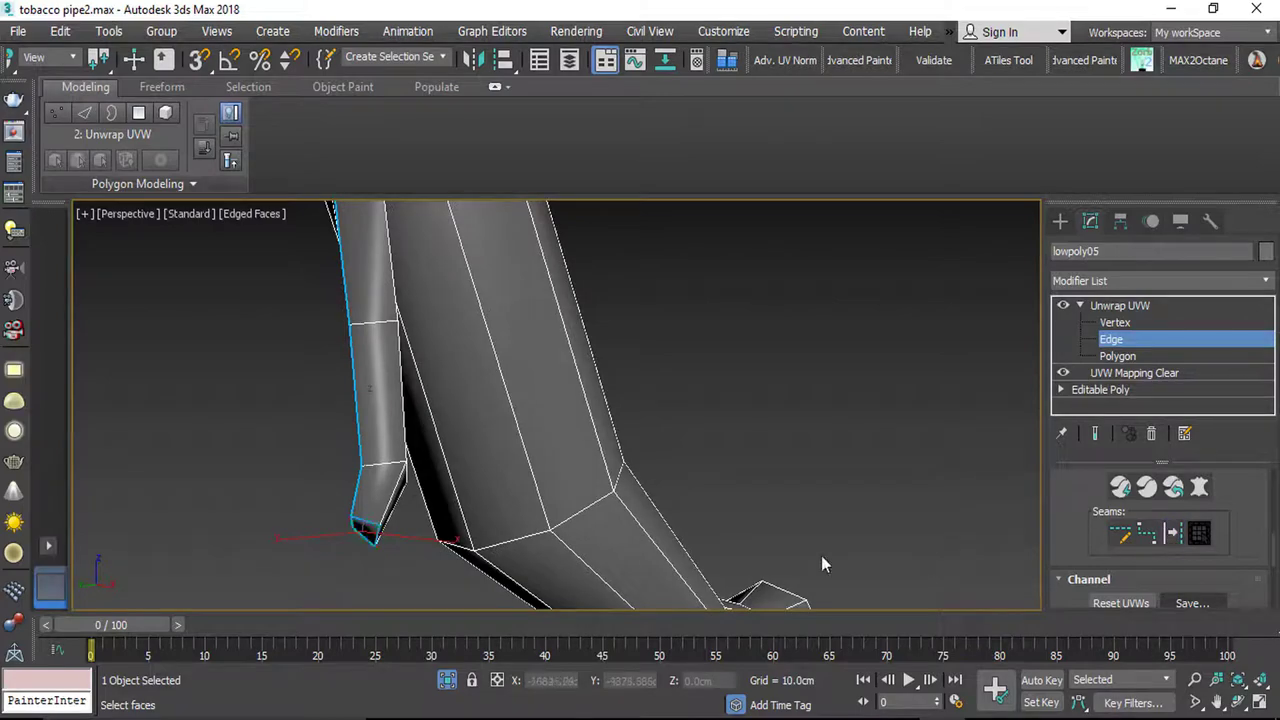
Step: Select the rim edge loop at the opening of the small flared horn near the mouthpiece and convert it to seams
{"action": "scroll", "coordinate": [459, 500], "scroll_direction": "down", "scroll_amount": 2}
{"action": "middle_click_drag", "start_coordinate": [440, 478], "coordinate": [110, 390], "text": "alt"}
{"action": "scroll", "coordinate": [278, 444], "scroll_direction": "down", "scroll_amount": 4}
{"action": "scroll", "coordinate": [138, 250], "scroll_direction": "up", "scroll_amount": 5}
{"action": "scroll", "coordinate": [140, 349], "scroll_direction": "up", "scroll_amount": 1}
{"action": "scroll", "coordinate": [160, 397], "scroll_direction": "down", "scroll_amount": 1}
{"action": "middle_click_drag", "start_coordinate": [200, 450], "coordinate": [146, 326]}
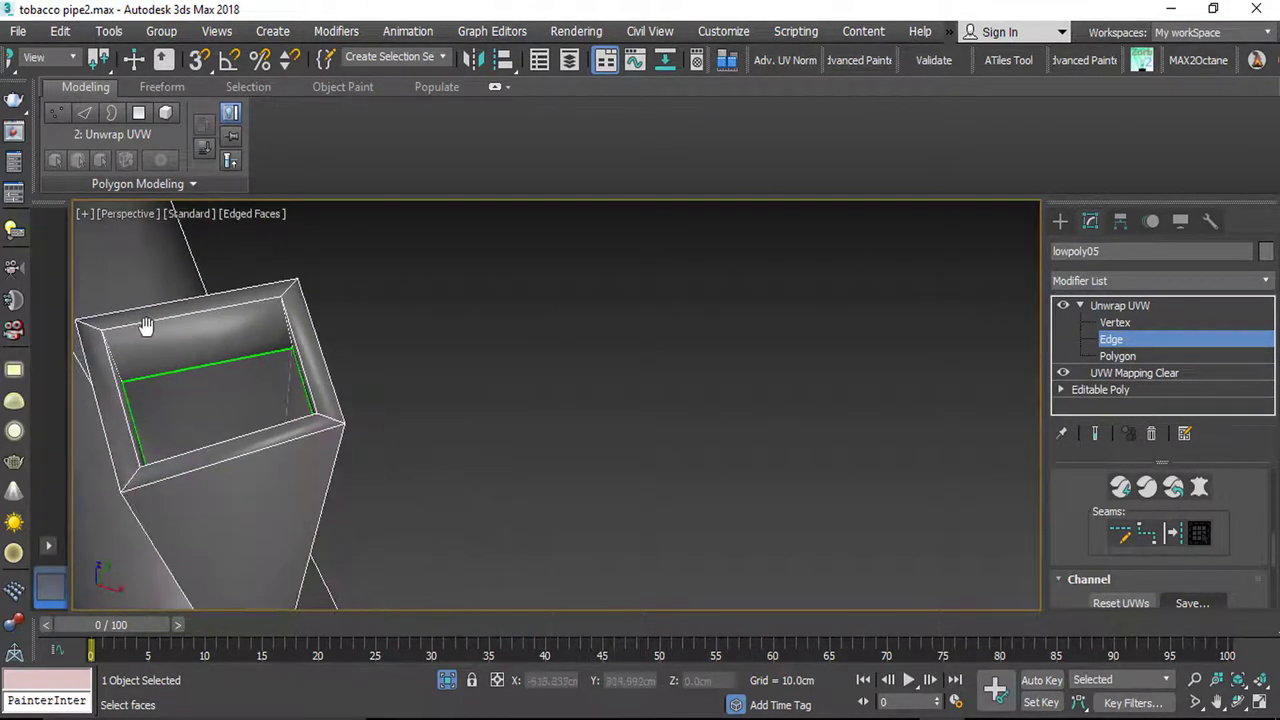
{"action": "double_click", "coordinate": [122, 327]}
{"action": "left_click", "coordinate": [1173, 533]}
Step: Select an additional edge on the small flared horn and convert it to a seam
{"action": "middle_click_drag", "start_coordinate": [200, 400], "coordinate": [143, 457], "text": "alt"}
{"action": "middle_click_drag", "start_coordinate": [96, 514], "coordinate": [414, 451], "text": "alt"}
{"action": "left_click", "coordinate": [197, 429], "text": "ctrl"}
{"action": "scroll", "coordinate": [196, 428], "scroll_direction": "down", "scroll_amount": 3}
{"action": "left_click", "coordinate": [1170, 535]}
Step: Select the edge loop at the base of the small protruding nub on the pipe's stem and convert it to seams
{"action": "scroll", "coordinate": [345, 383], "scroll_direction": "down", "scroll_amount": 10}
{"action": "scroll", "coordinate": [314, 404], "scroll_direction": "up", "scroll_amount": 3}
{"action": "middle_click_drag", "start_coordinate": [295, 381], "coordinate": [591, 429], "text": "alt"}
{"action": "scroll", "coordinate": [350, 325], "scroll_direction": "up", "scroll_amount": 5}
{"action": "scroll", "coordinate": [433, 483], "scroll_direction": "up", "scroll_amount": 5}
{"action": "left_click", "coordinate": [584, 424]}
{"action": "double_click", "coordinate": [584, 424]}
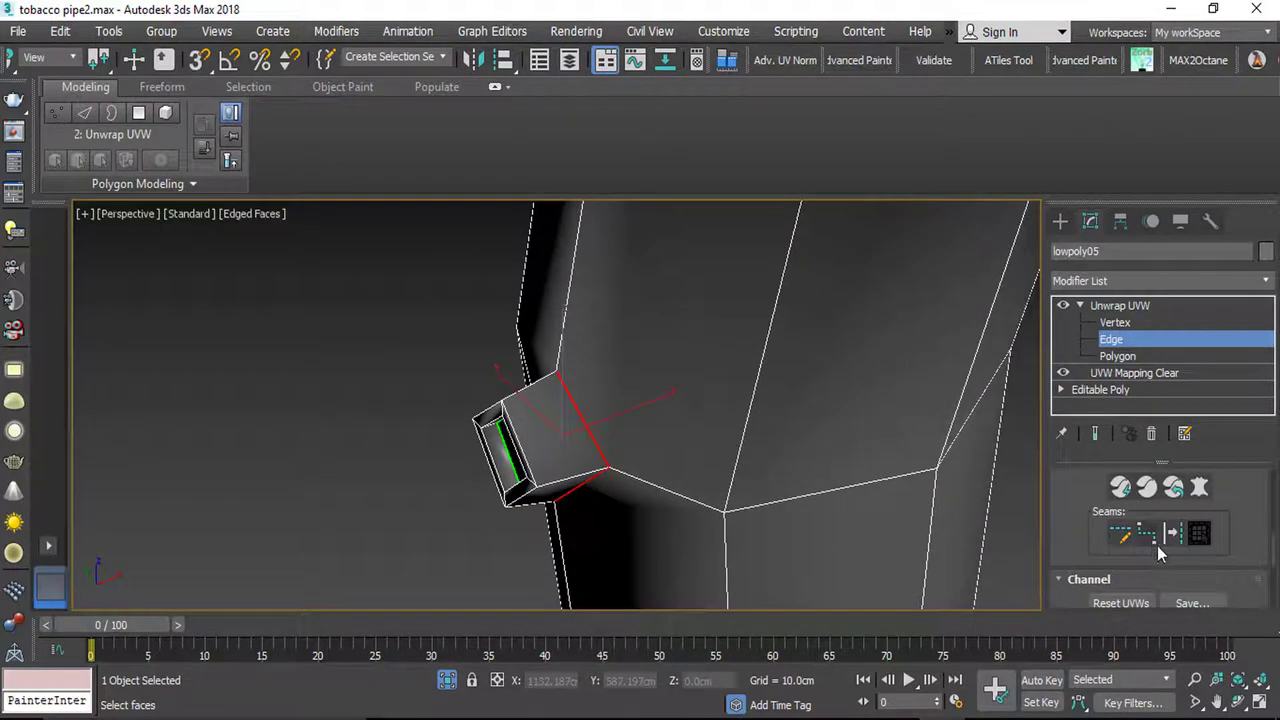
{"action": "left_click", "coordinate": [1171, 537]}
Step: Run Quick Peel on the seamed pipe body and switch the UV editing to Polygon level
{"action": "middle_click_drag", "start_coordinate": [557, 471], "coordinate": [375, 476], "text": "alt"}
{"action": "scroll", "coordinate": [375, 476], "scroll_direction": "down", "scroll_amount": 10}
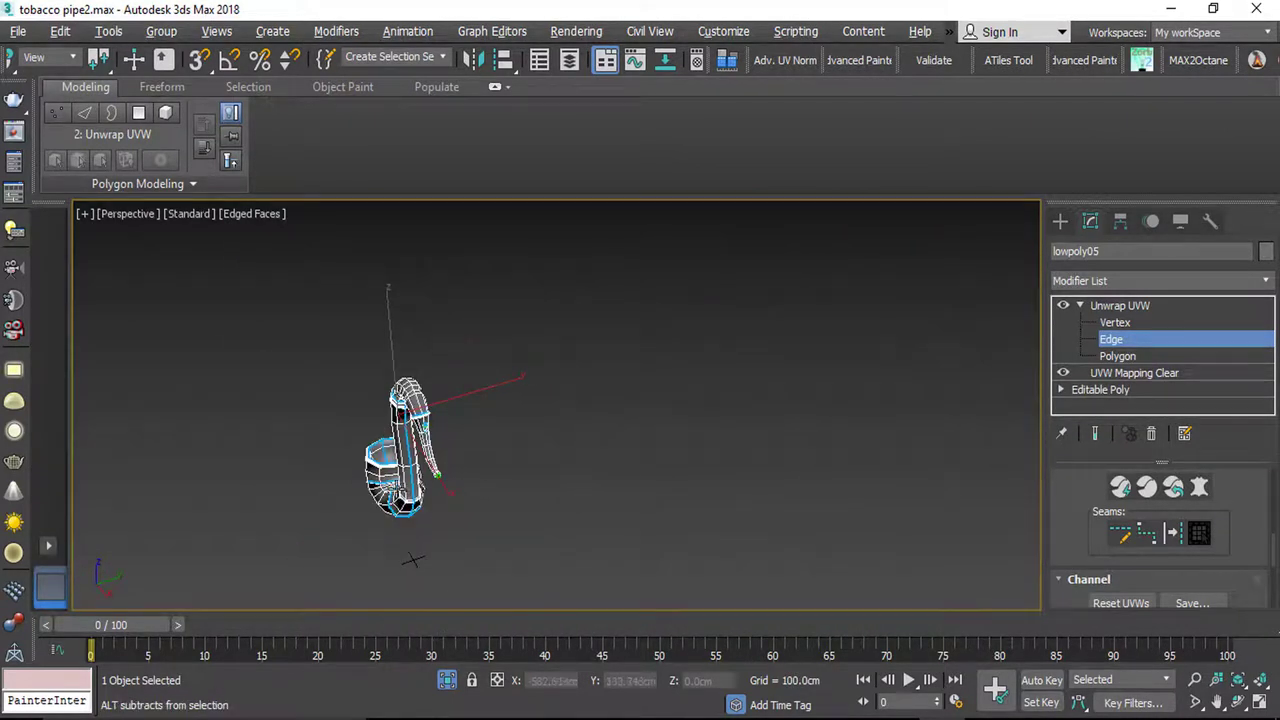
{"action": "left_click", "coordinate": [1119, 487]}
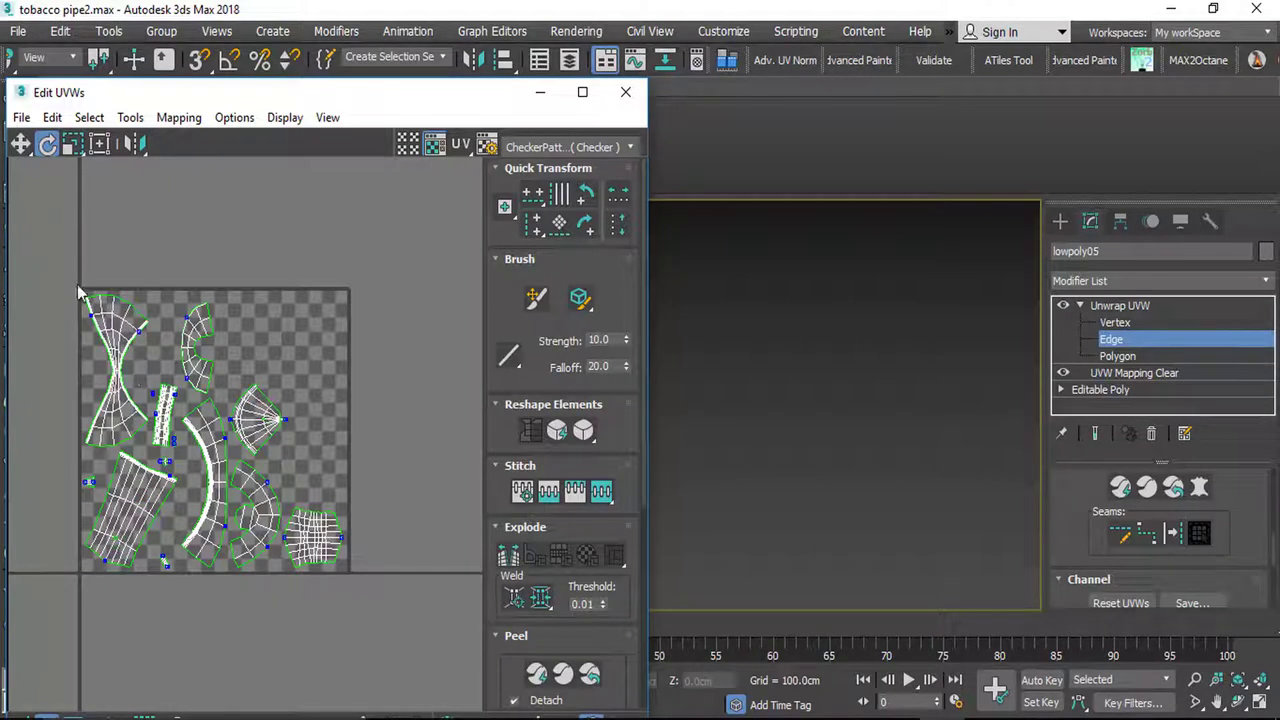
{"action": "key", "text": "3"}
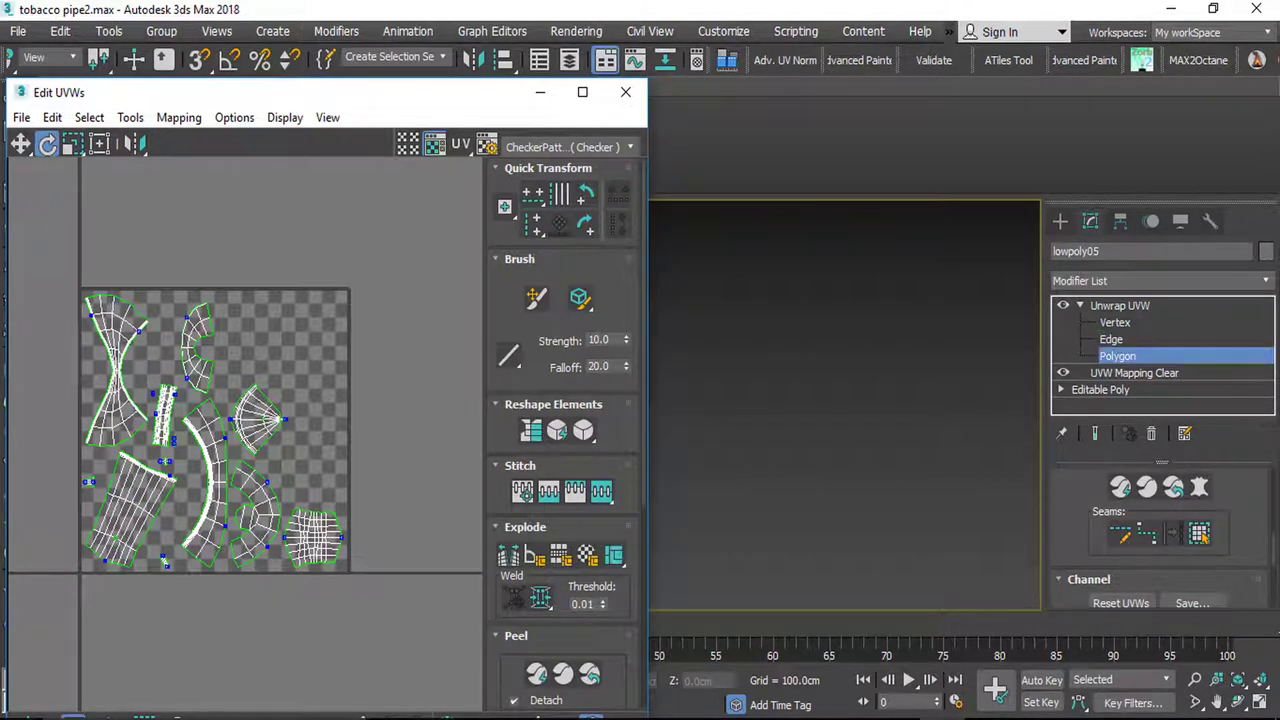
Step: Select all the pipe body's UV polygons and run Unwrap Pro on them with 20 iterations
{"action": "left_click_drag", "start_coordinate": [440, 700], "coordinate": [440, 700]}
{"action": "scroll", "coordinate": [1113, 579], "scroll_direction": "down", "scroll_amount": 5}
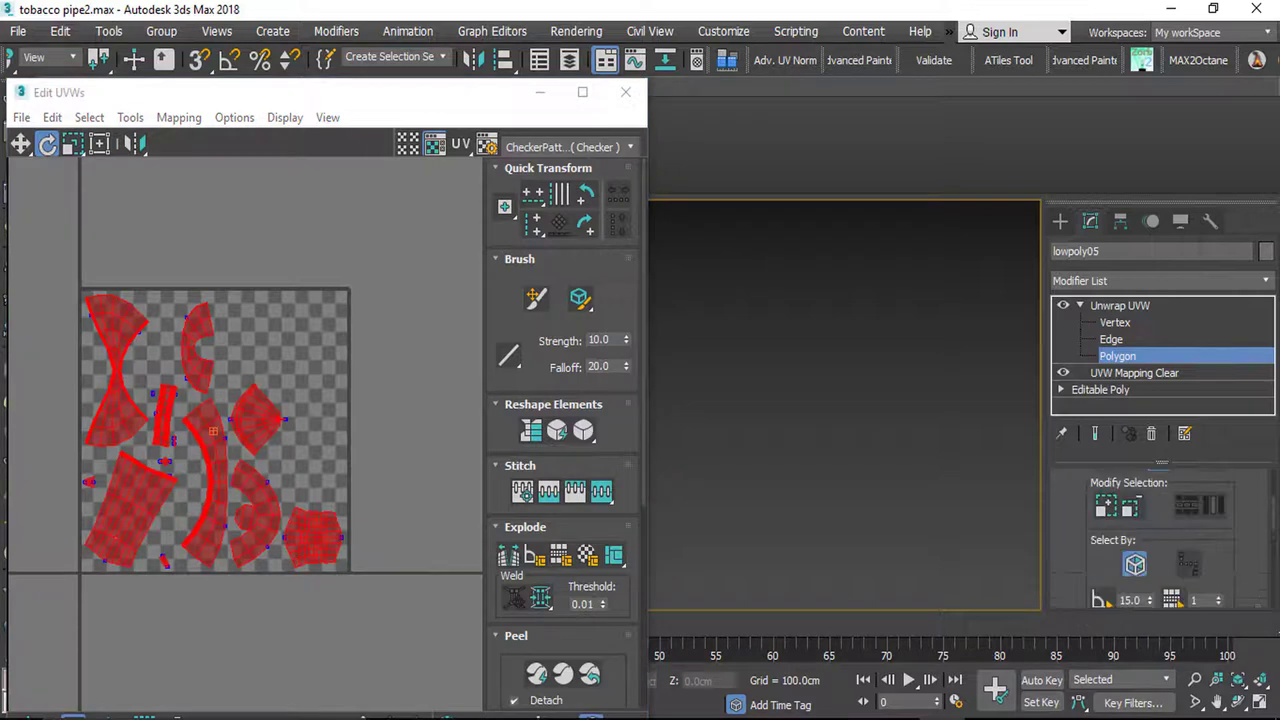
{"action": "scroll", "coordinate": [1120, 520], "scroll_direction": "down", "scroll_amount": 5}
{"action": "left_click", "coordinate": [1153, 507]}
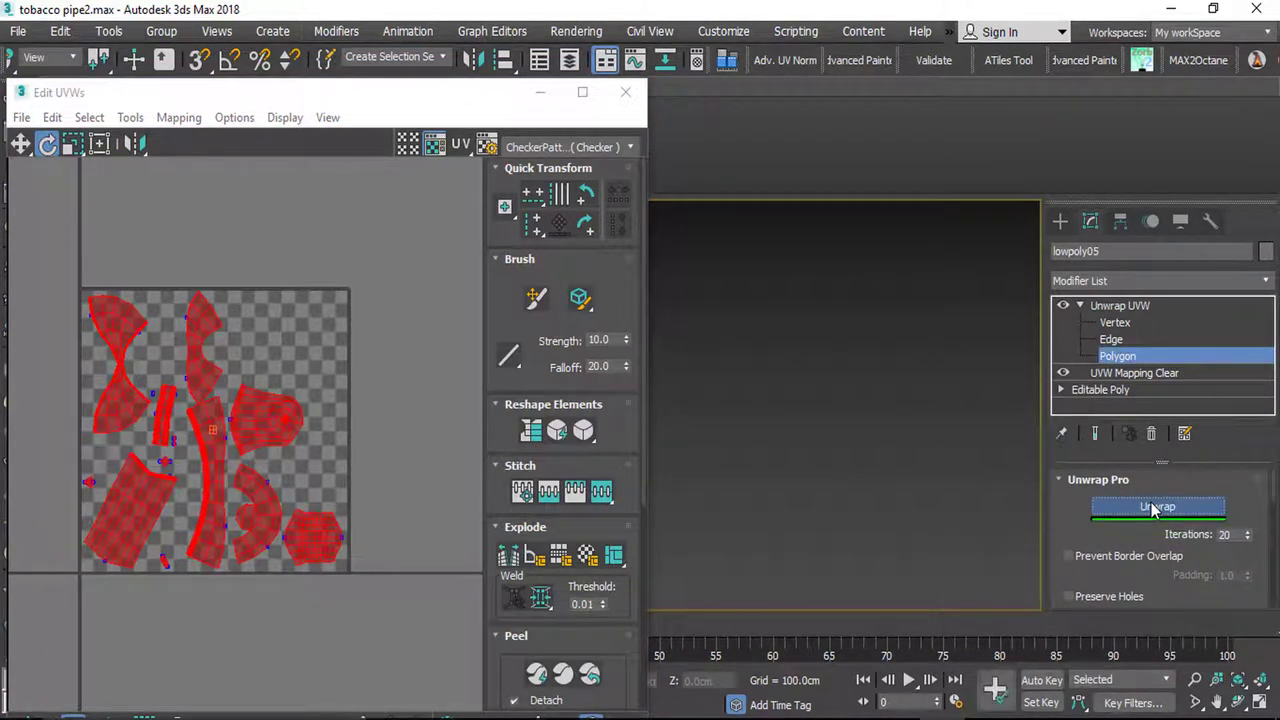
{"action": "left_click", "coordinate": [332, 453]}
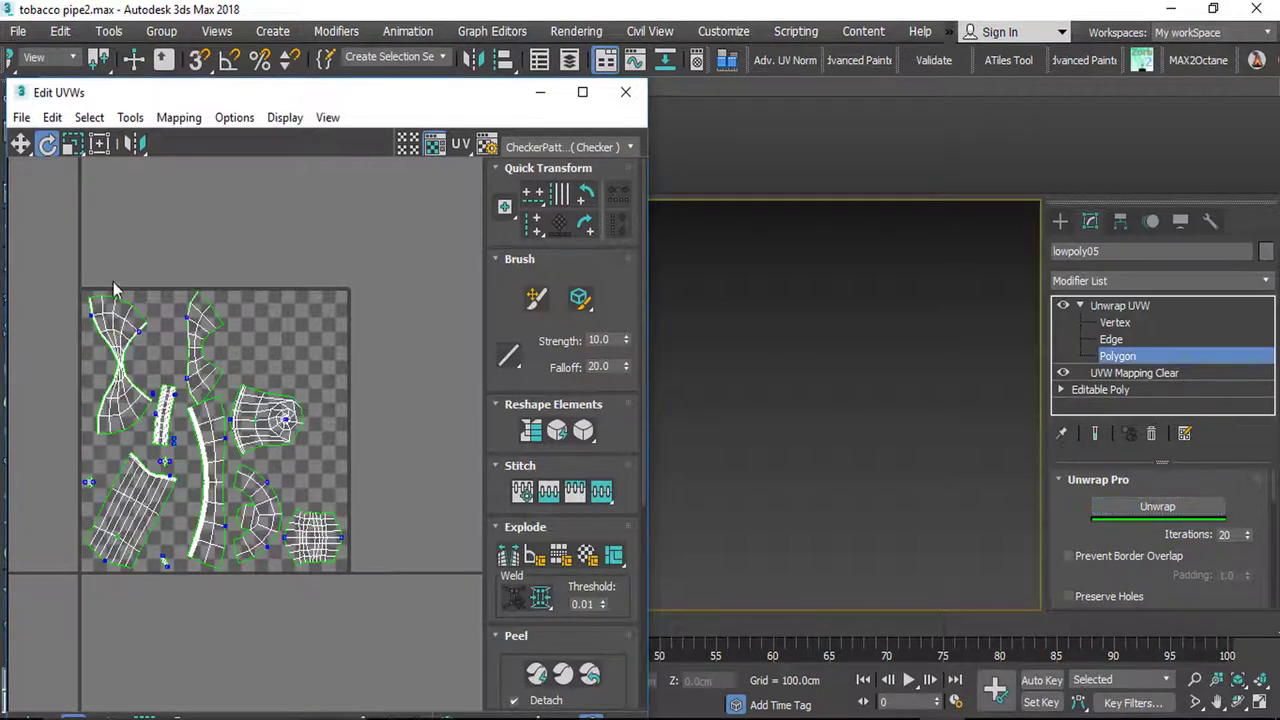
Step: Rotate the stem, hourglass-shaped, scalloped and mouthpiece UV pieces into straighter orientations in the UV editor
{"action": "left_click_drag", "start_coordinate": [243, 88], "coordinate": [825, 72]}
{"action": "scroll", "coordinate": [473, 450], "scroll_direction": "up", "scroll_amount": 4}
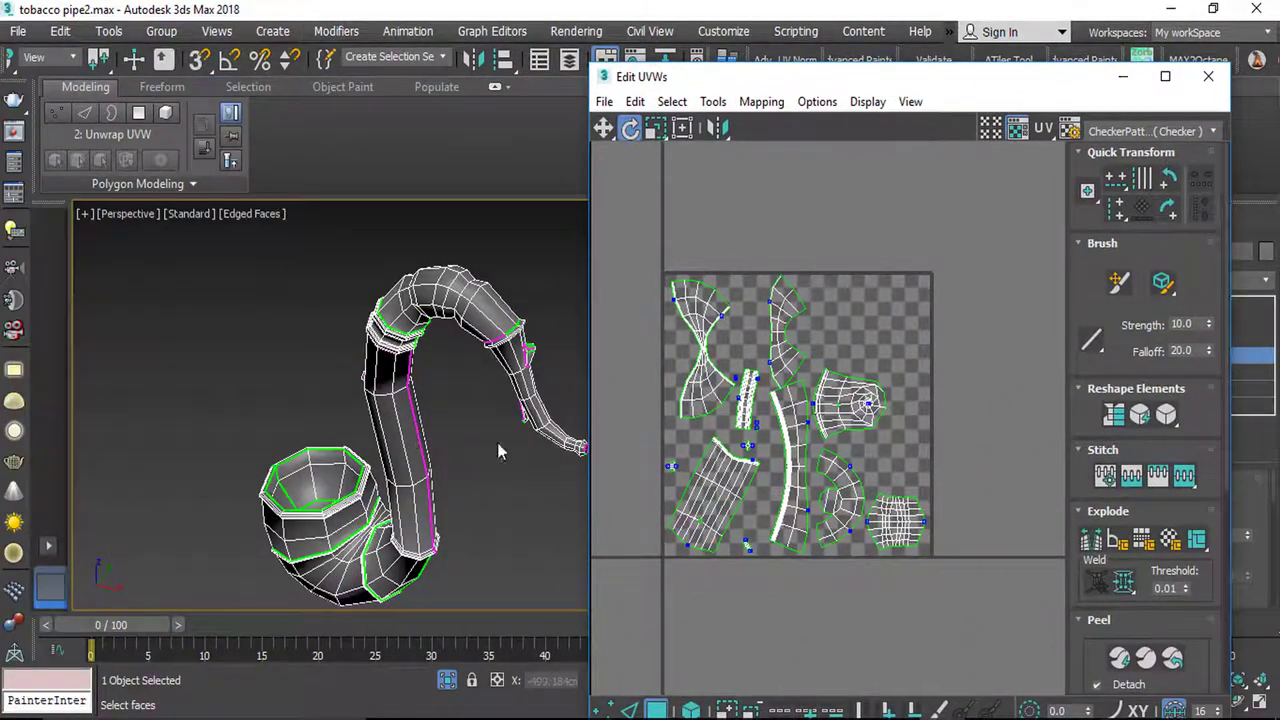
{"action": "left_click_drag", "start_coordinate": [712, 490], "coordinate": [703, 566]}
{"action": "left_click_drag", "start_coordinate": [708, 392], "coordinate": [662, 362]}
{"action": "left_click_drag", "start_coordinate": [785, 365], "coordinate": [829, 335]}
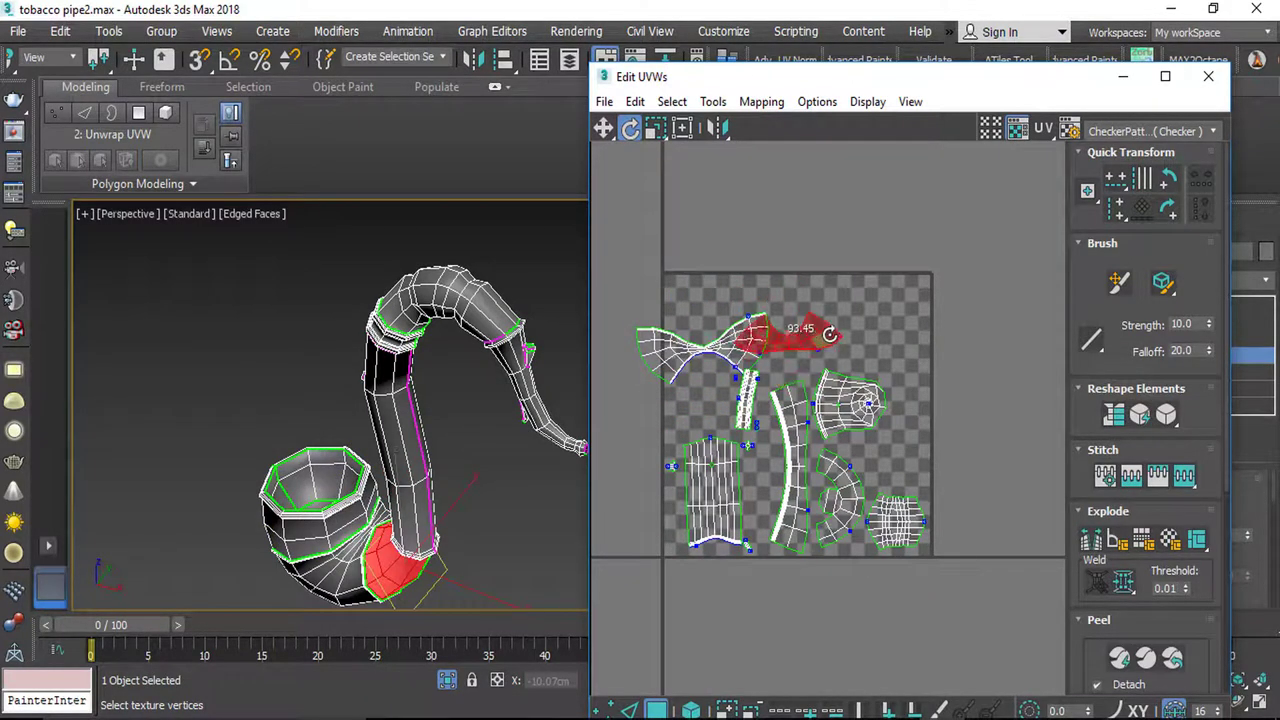
{"action": "left_click", "coordinate": [864, 406]}
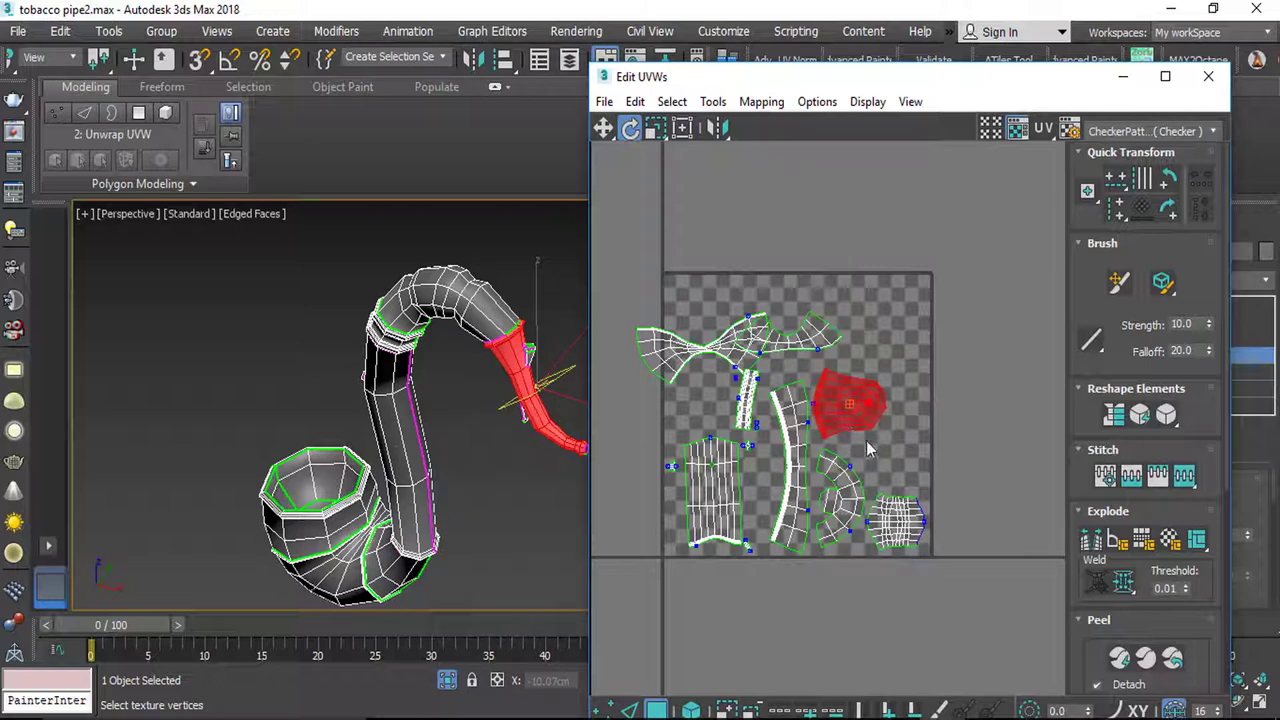
{"action": "left_click_drag", "start_coordinate": [850, 407], "coordinate": [862, 406]}
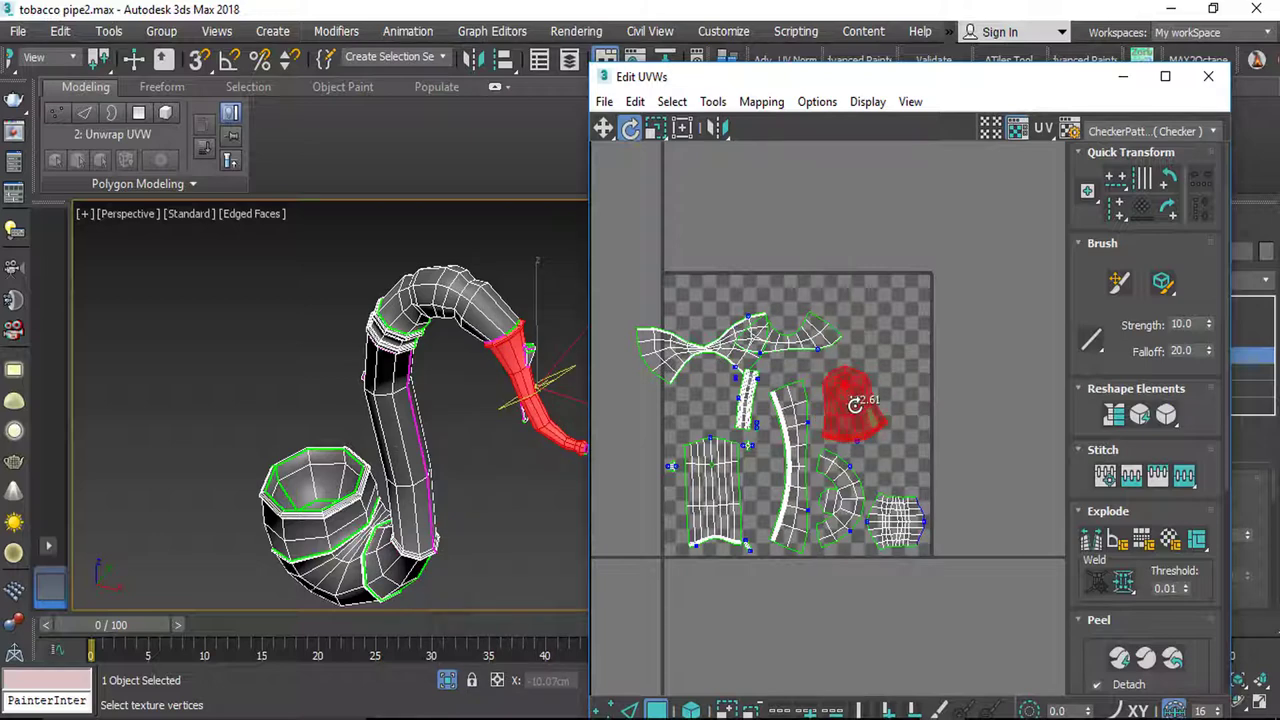
Step: Break the UVs along the lengthwise edges on the mouthpiece's underside, from its bend to the tip
{"action": "scroll", "coordinate": [852, 406], "scroll_direction": "up", "scroll_amount": 6}
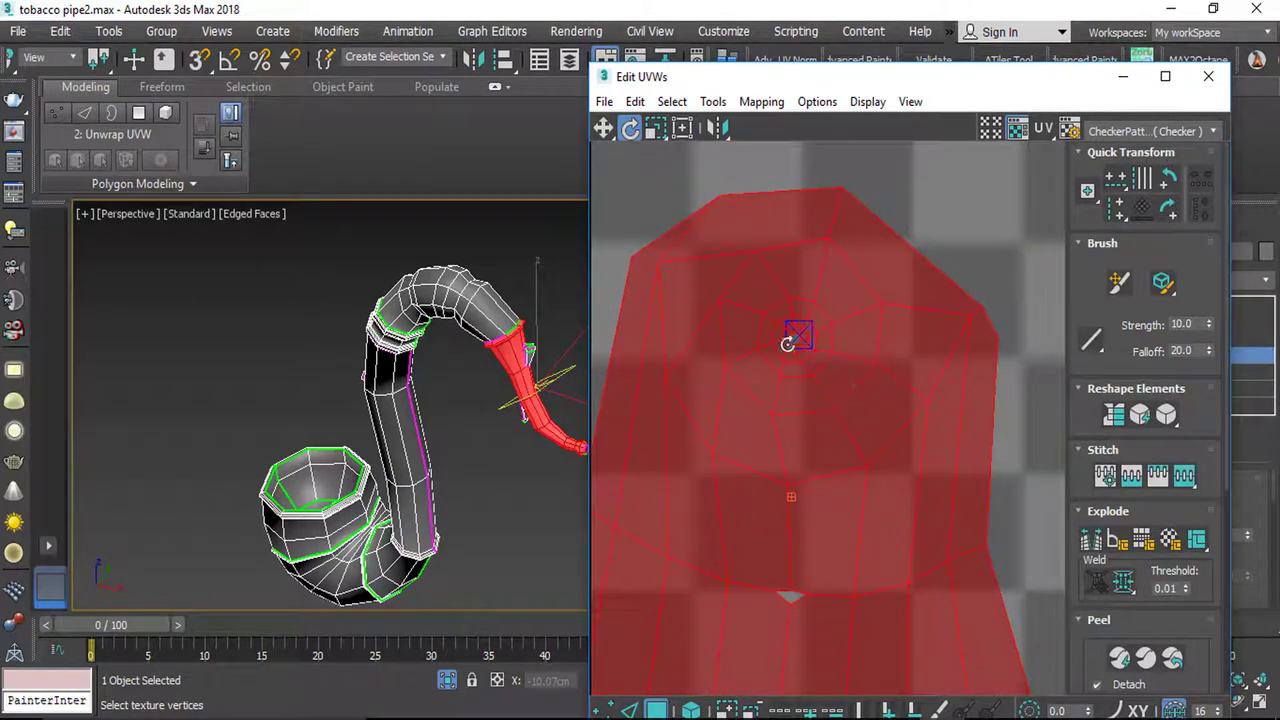
{"action": "middle_click_drag", "start_coordinate": [469, 434], "coordinate": [306, 427]}
{"action": "scroll", "coordinate": [376, 418], "scroll_direction": "up", "scroll_amount": 5}
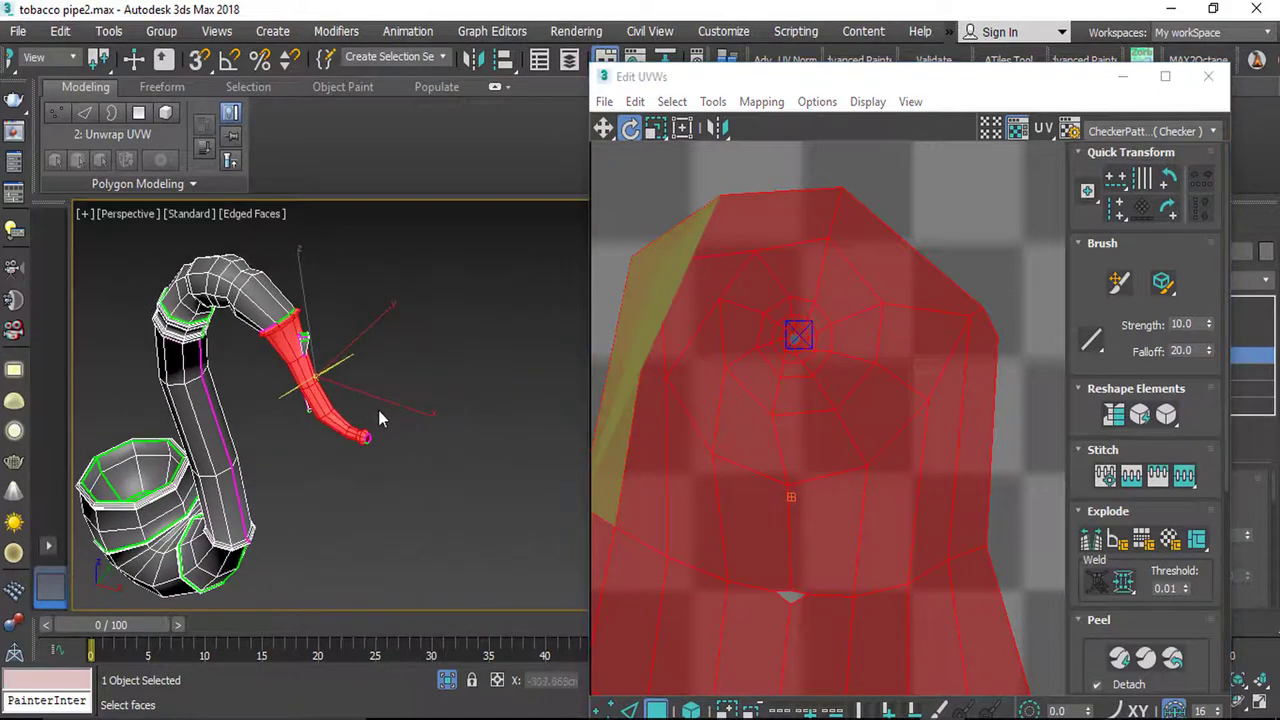
{"action": "middle_click_drag", "start_coordinate": [235, 399], "coordinate": [280, 418], "text": "alt"}
{"action": "left_click", "coordinate": [308, 462]}
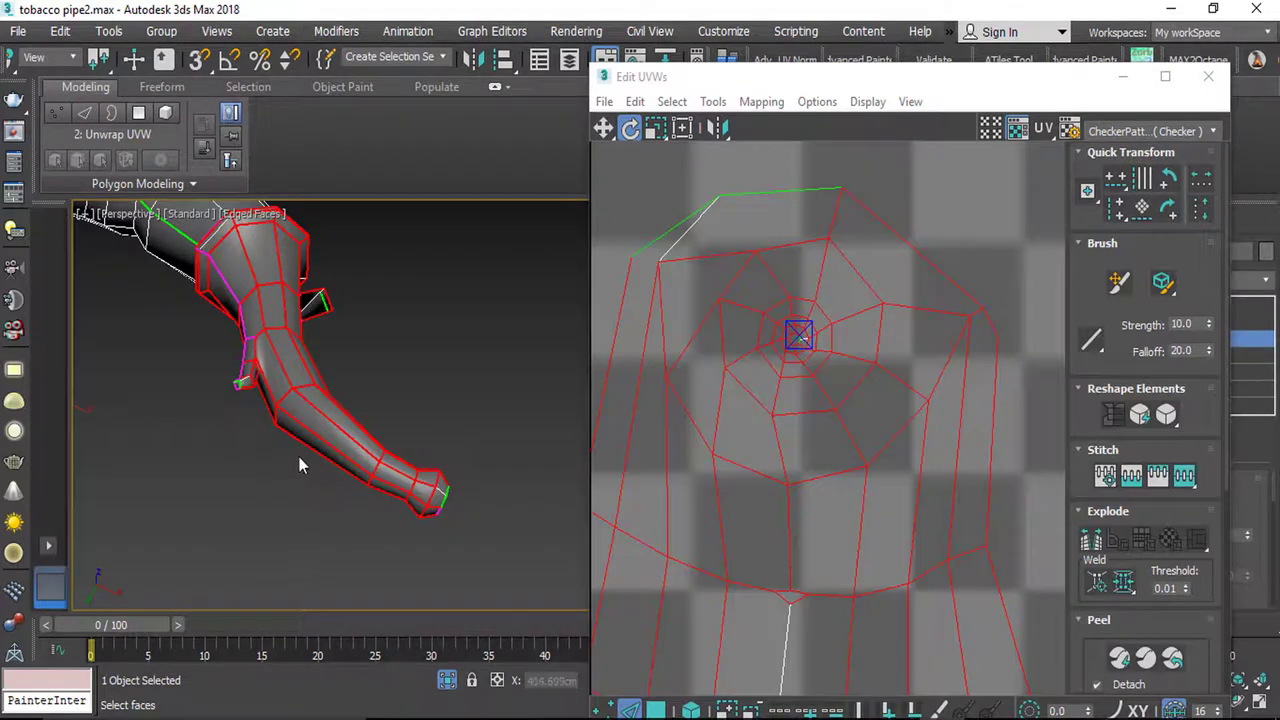
{"action": "left_click", "coordinate": [262, 389]}
{"action": "middle_click_drag", "start_coordinate": [262, 388], "coordinate": [248, 384], "text": "alt"}
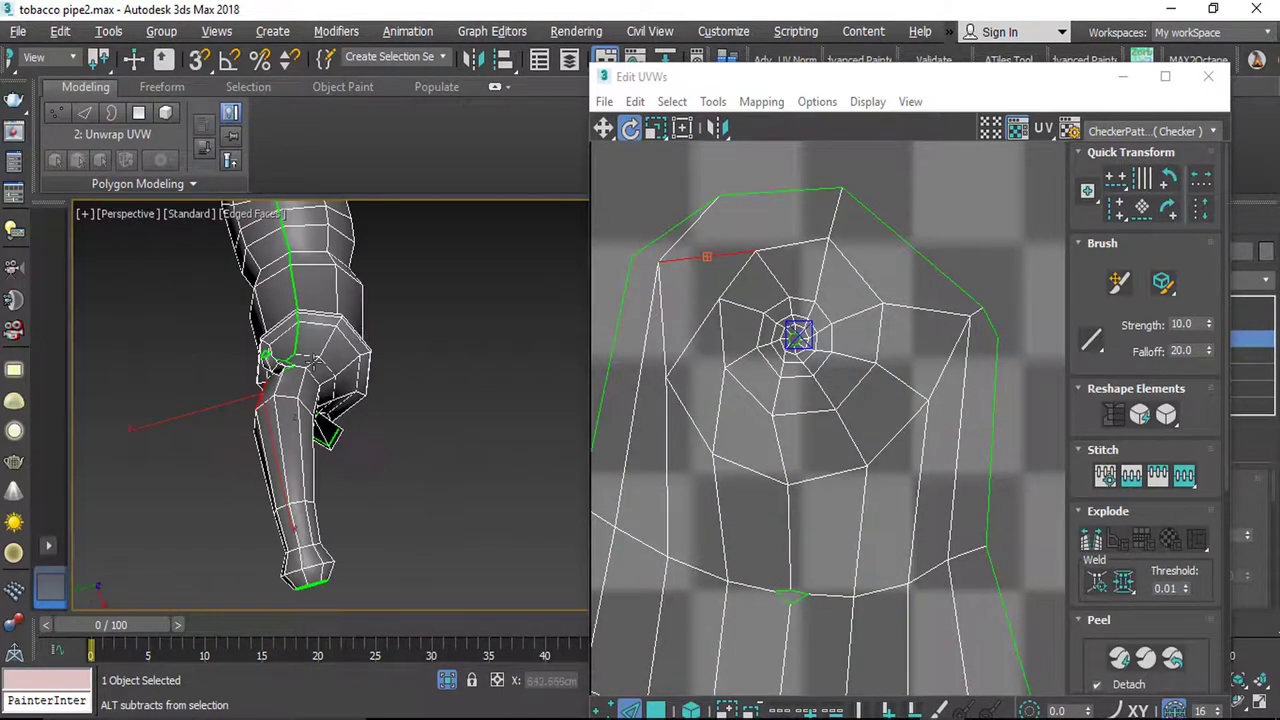
{"action": "scroll", "coordinate": [248, 384], "scroll_direction": "up", "scroll_amount": 4}
{"action": "left_click", "coordinate": [312, 403]}
{"action": "middle_click_drag", "start_coordinate": [312, 408], "coordinate": [282, 541], "text": "alt"}
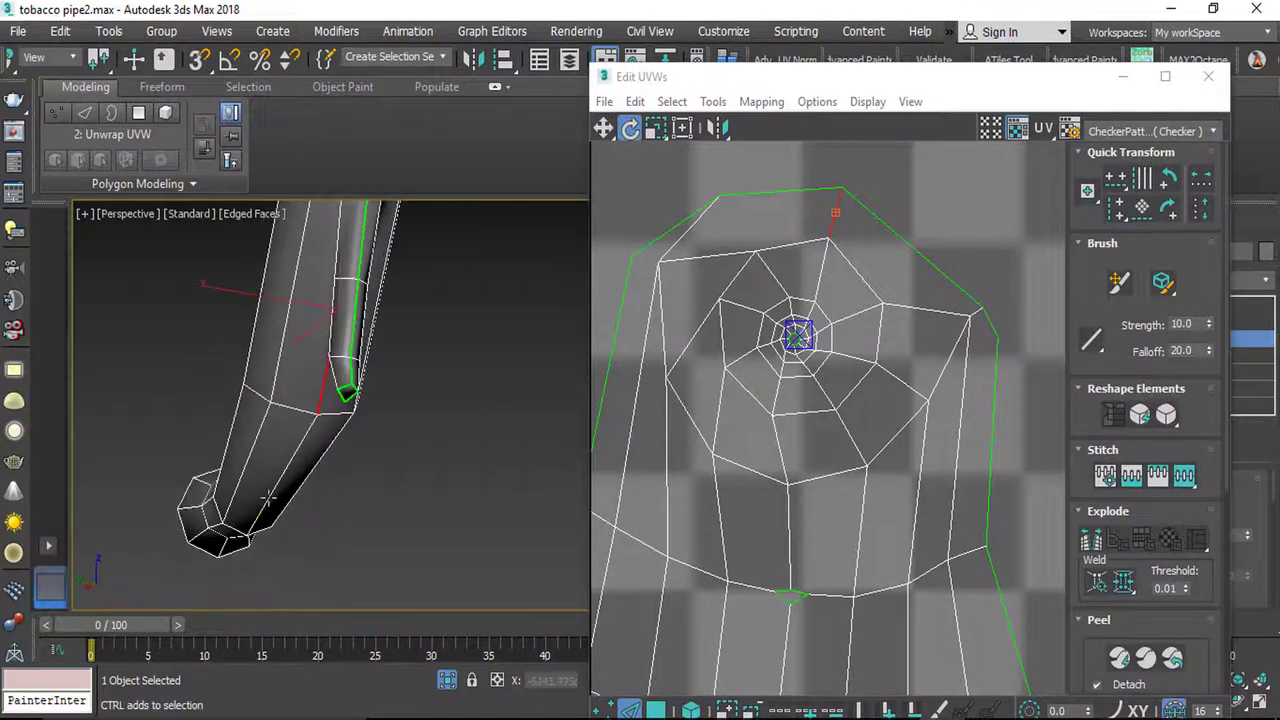
{"action": "left_click", "coordinate": [225, 556], "text": "ctrl"}
{"action": "scroll", "coordinate": [225, 554], "scroll_direction": "up", "scroll_amount": 5}
{"action": "middle_click_drag", "start_coordinate": [189, 552], "coordinate": [245, 485], "text": "alt"}
{"action": "scroll", "coordinate": [259, 506], "scroll_direction": "down", "scroll_amount": 8}
{"action": "scroll", "coordinate": [248, 484], "scroll_direction": "up", "scroll_amount": 5}
{"action": "scroll", "coordinate": [252, 468], "scroll_direction": "down", "scroll_amount": 5}
{"action": "scroll", "coordinate": [250, 441], "scroll_direction": "up", "scroll_amount": 2}
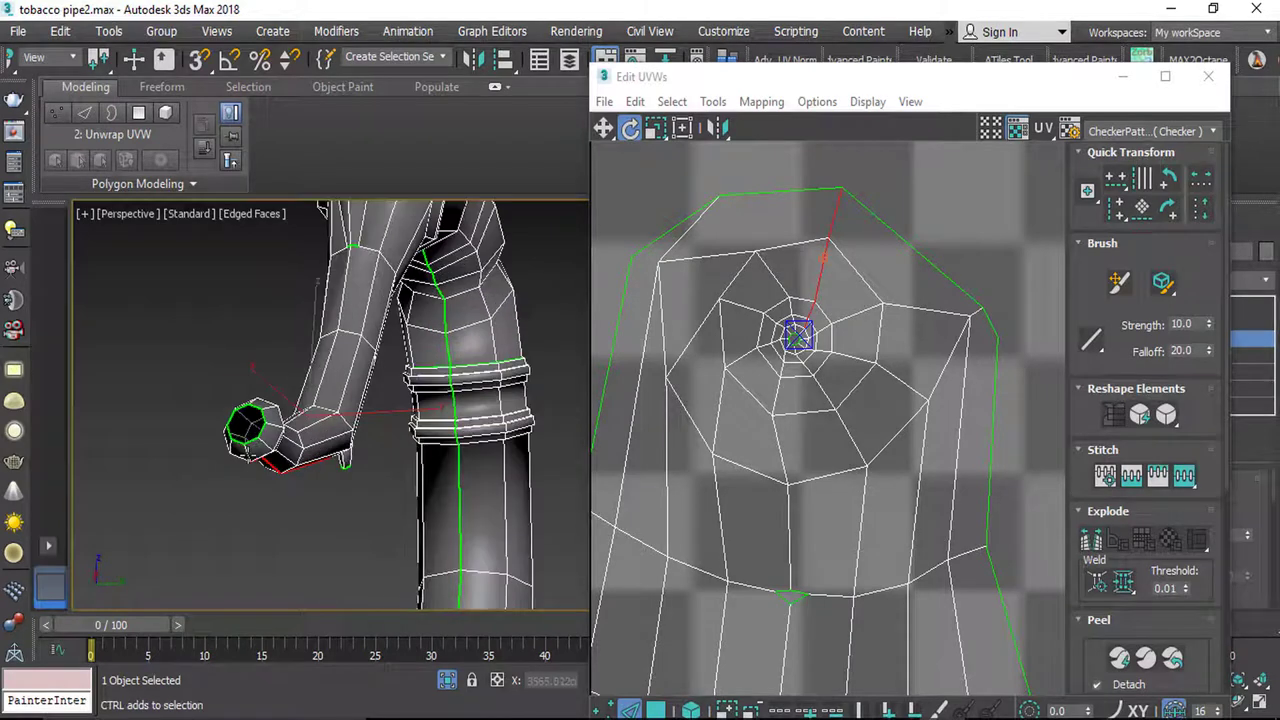
{"action": "left_click", "coordinate": [1093, 541]}
{"action": "scroll", "coordinate": [694, 357], "scroll_direction": "down", "scroll_amount": 3}
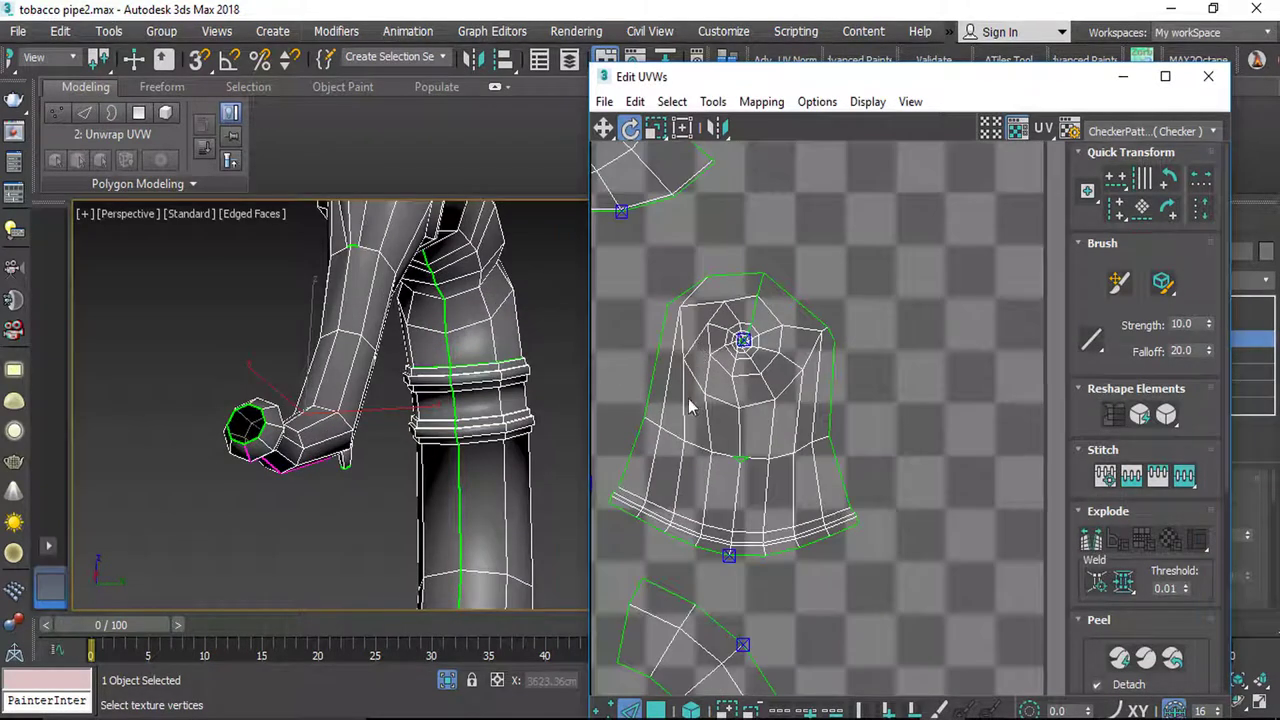
Step: Select the whole mouthpiece UV piece at Polygon level and flatten it with Quick Peel
{"action": "key", "text": "3"}
{"action": "double_click", "coordinate": [726, 414]}
{"action": "left_click", "coordinate": [1120, 658]}
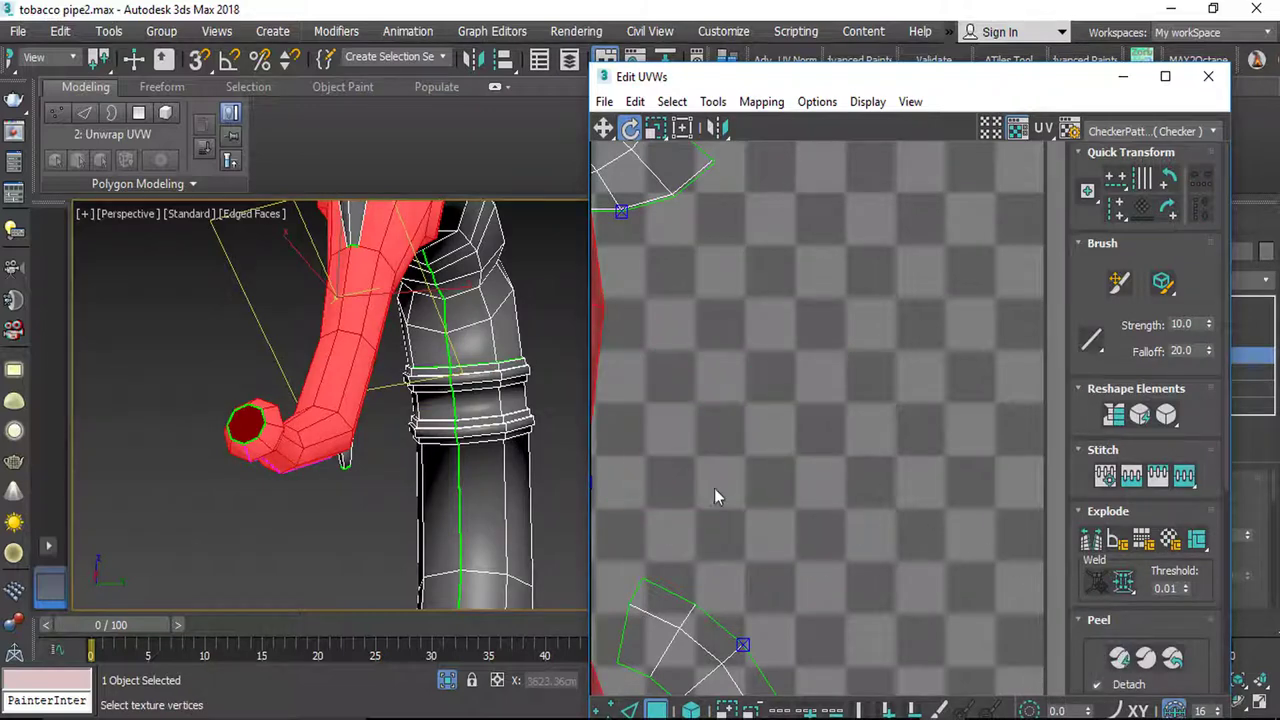
{"action": "scroll", "coordinate": [733, 502], "scroll_direction": "down", "scroll_amount": 5}
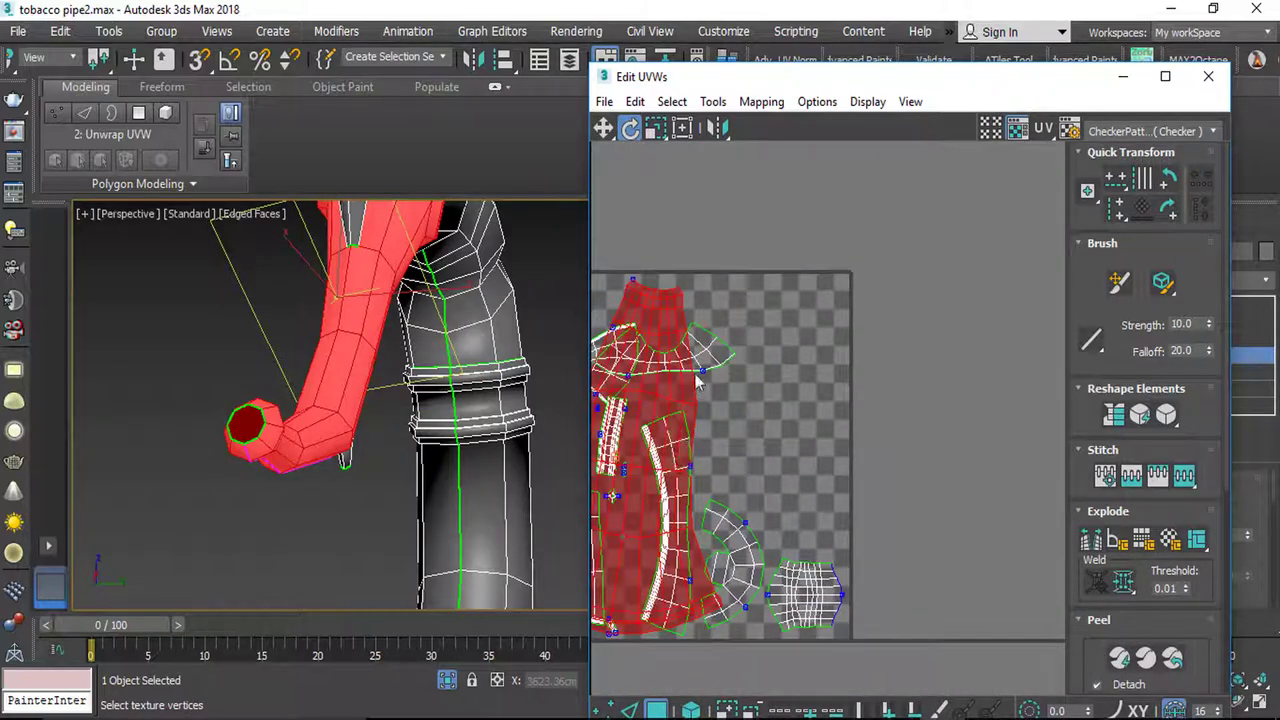
Step: Rotate the peeled mouthpiece UV piece slightly and move it clear of the other pieces
{"action": "left_click_drag", "start_coordinate": [686, 391], "coordinate": [685, 375]}
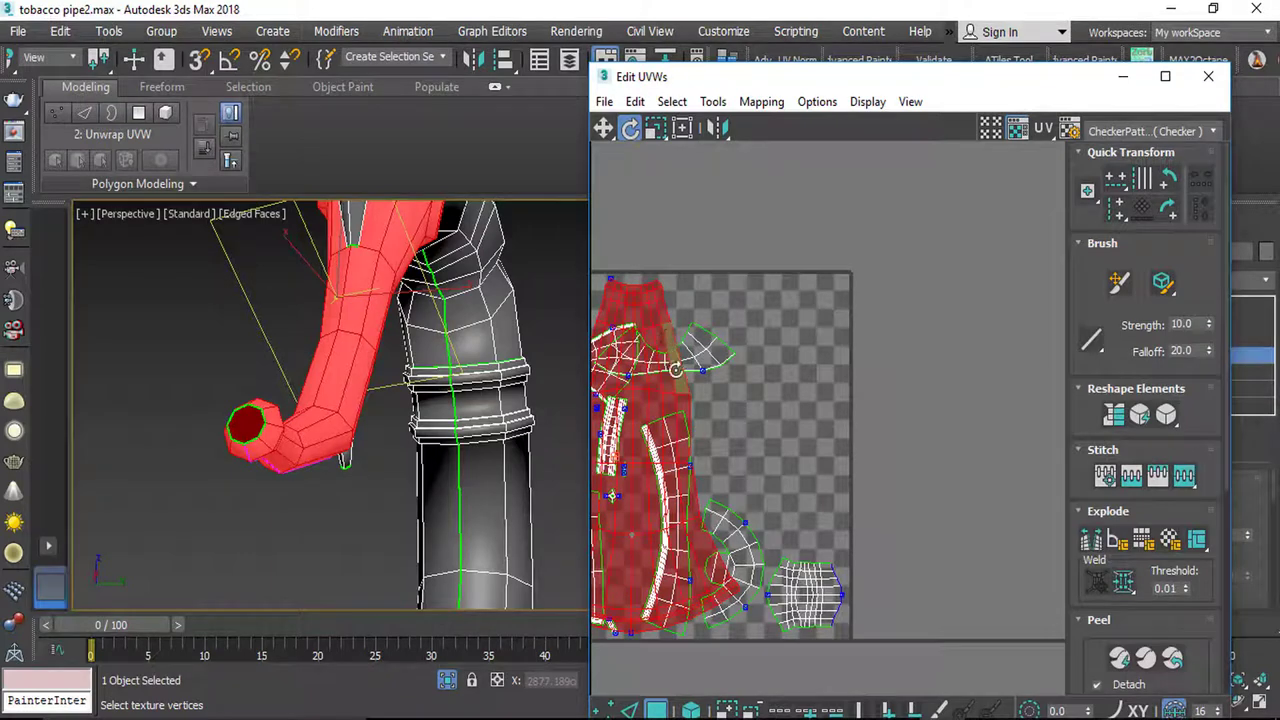
{"action": "scroll", "coordinate": [700, 434], "scroll_direction": "down", "scroll_amount": 3}
{"action": "middle_click_drag", "start_coordinate": [700, 434], "coordinate": [814, 429]}
{"action": "left_click", "coordinate": [605, 128]}
{"action": "left_click_drag", "start_coordinate": [812, 430], "coordinate": [986, 357]}
Step: Rotate the bowl interior piece, the long curved strip and the narrow band so they lie horizontally in the UV layout
{"action": "scroll", "coordinate": [845, 485], "scroll_direction": "up", "scroll_amount": 3}
{"action": "double_click", "coordinate": [870, 519]}
{"action": "middle_click_drag", "start_coordinate": [464, 375], "coordinate": [368, 387]}
{"action": "scroll", "coordinate": [367, 388], "scroll_direction": "down", "scroll_amount": 6}
{"action": "scroll", "coordinate": [334, 363], "scroll_direction": "up", "scroll_amount": 10}
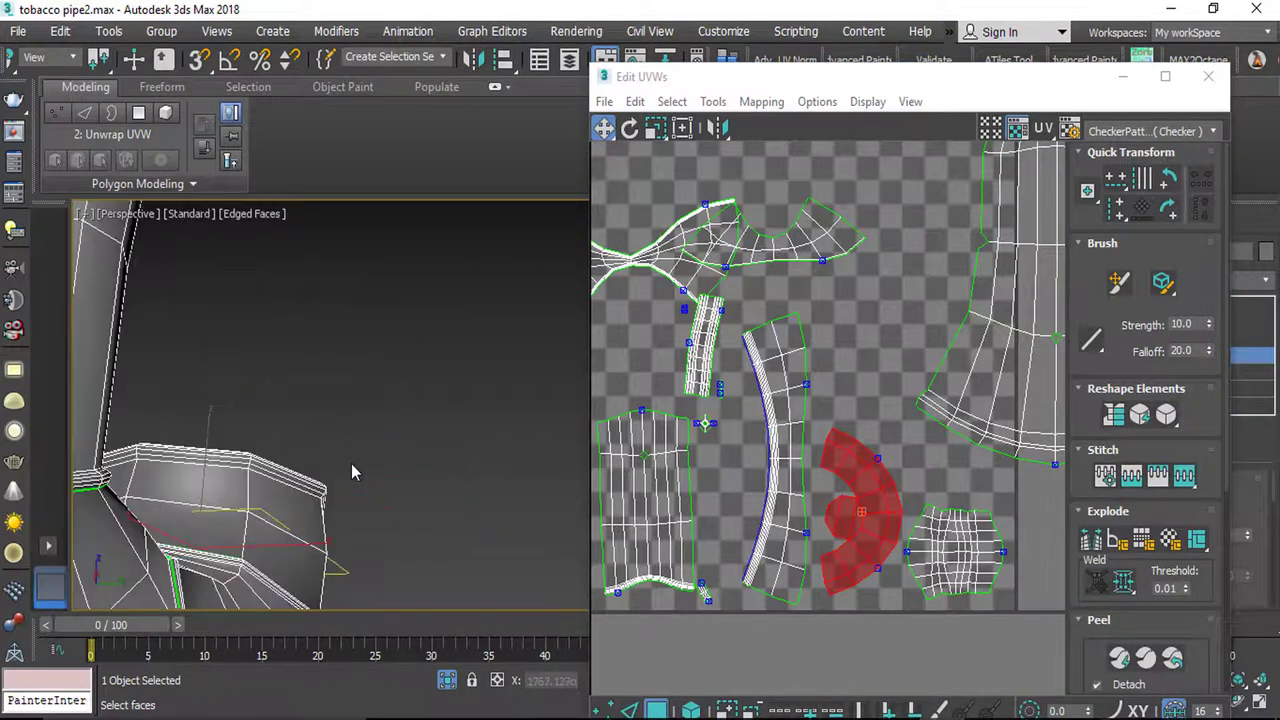
{"action": "middle_click_drag", "start_coordinate": [240, 548], "coordinate": [556, 600], "text": "alt"}
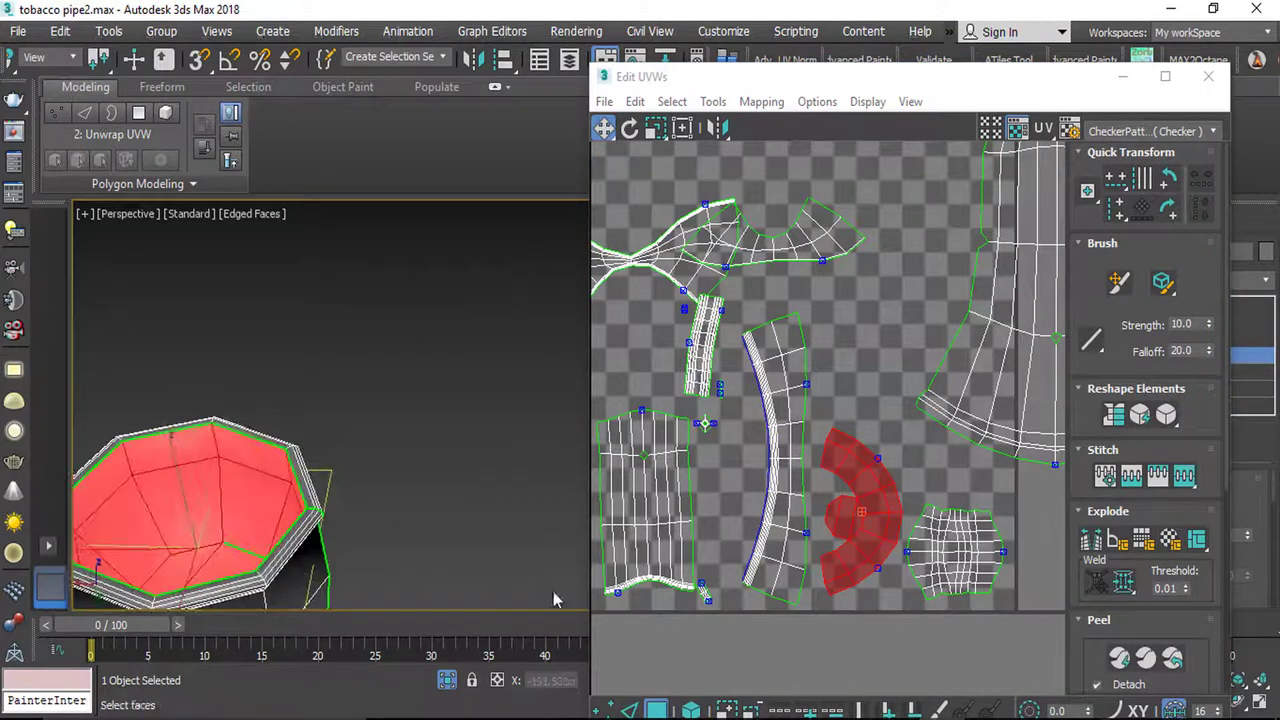
{"action": "left_click_drag", "start_coordinate": [867, 507], "coordinate": [745, 466]}
{"action": "left_click", "coordinate": [629, 128]}
{"action": "left_click", "coordinate": [694, 349]}
{"action": "left_click_drag", "start_coordinate": [694, 349], "coordinate": [735, 347]}
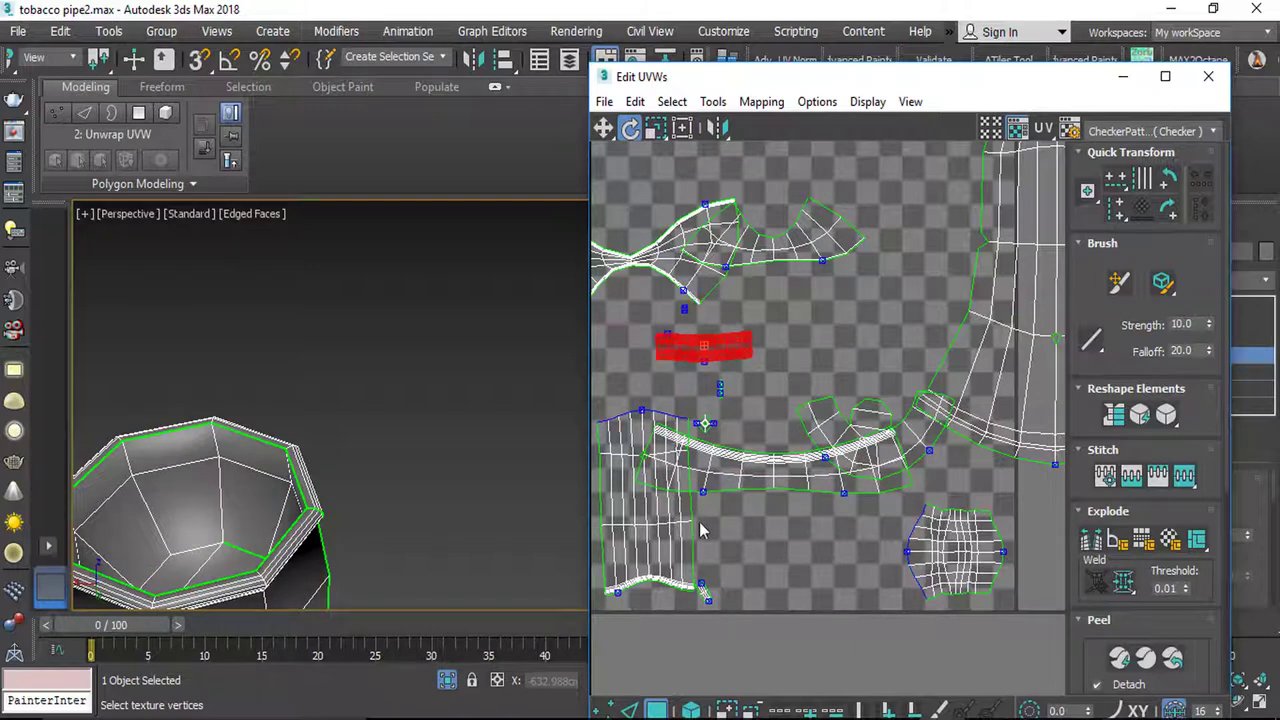
{"action": "middle_click_drag", "start_coordinate": [703, 527], "coordinate": [698, 470]}
{"action": "left_click", "coordinate": [702, 536]}
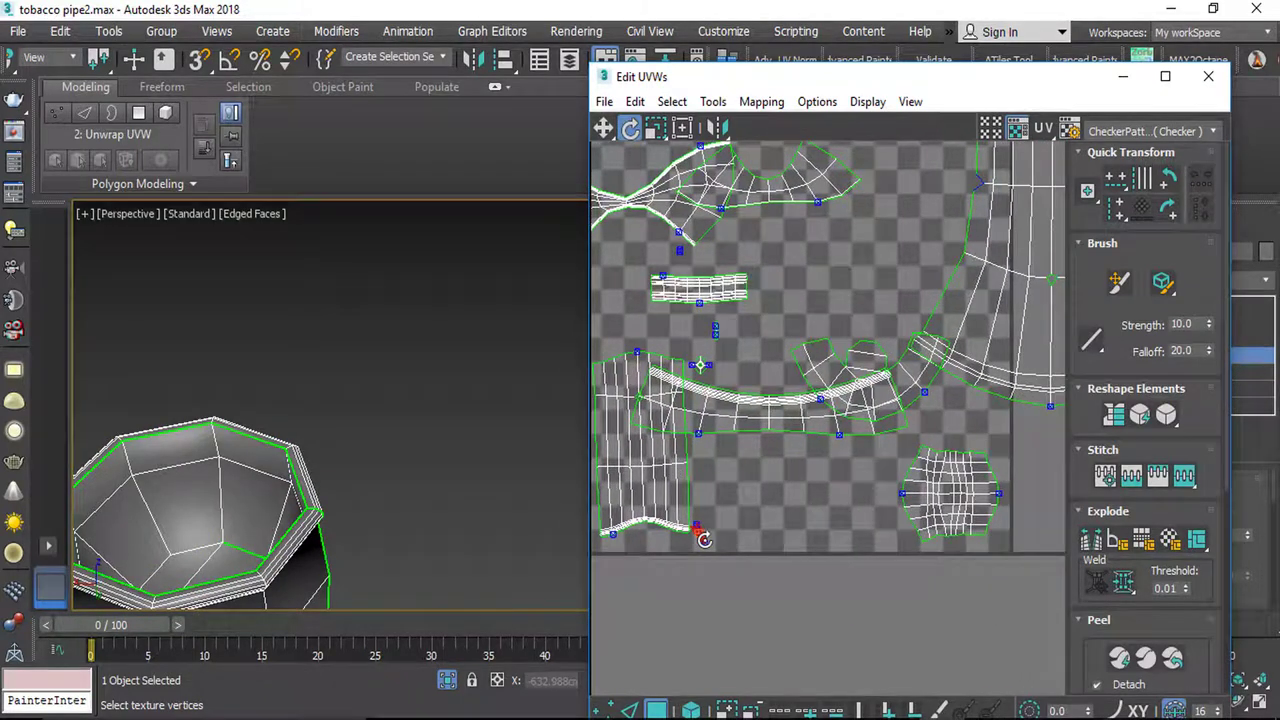
Step: Select all the UV pieces and pack them into the UV square with Pack UVs
{"action": "scroll", "coordinate": [714, 537], "scroll_direction": "down", "scroll_amount": 5}
{"action": "key", "text": "ctrl+a"}
{"action": "scroll", "coordinate": [768, 496], "scroll_direction": "up", "scroll_amount": 4}
{"action": "left_click", "coordinate": [713, 101]}
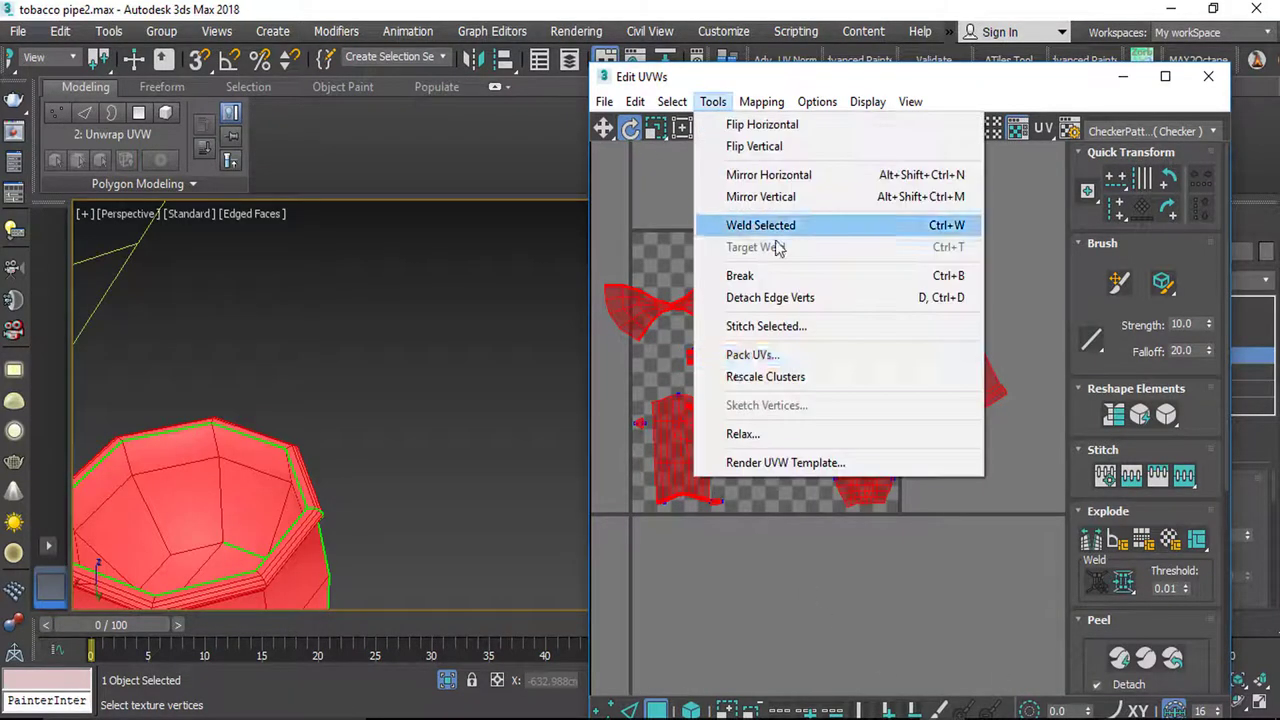
{"action": "left_click", "coordinate": [752, 355]}
{"action": "left_click", "coordinate": [270, 261]}
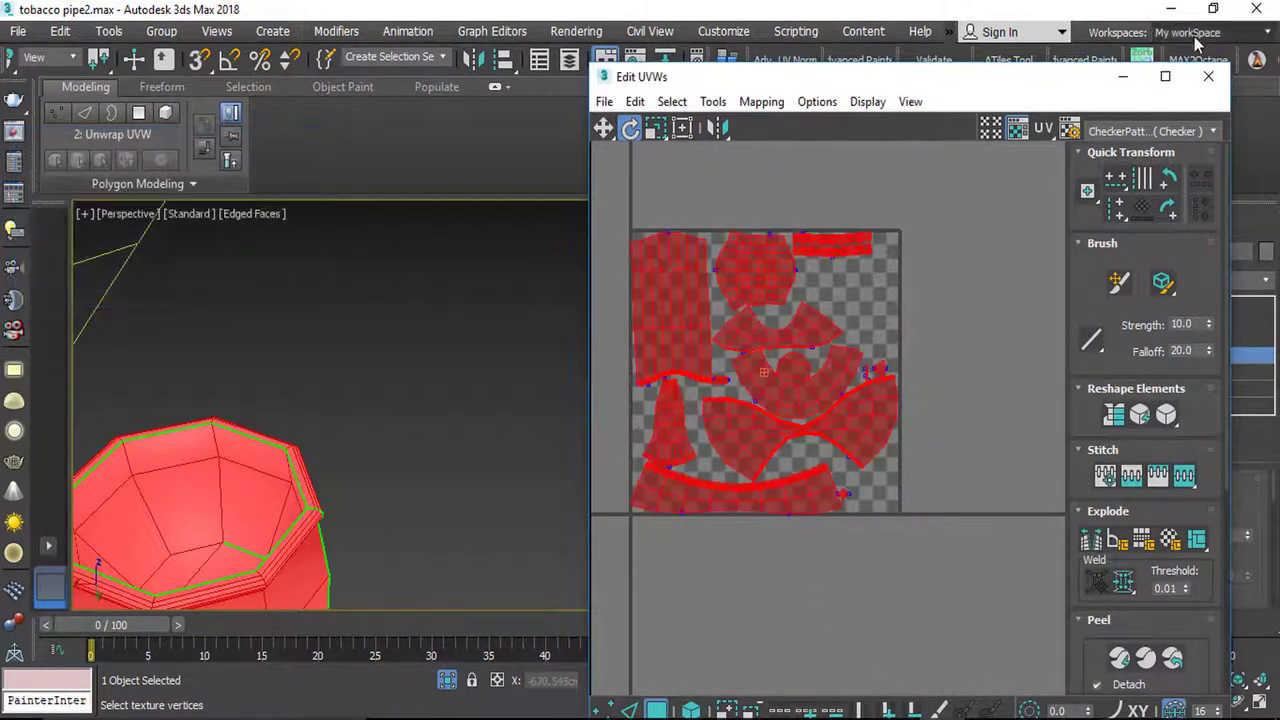
Step: Close the UV editor and end isolation to bring back the rest of the pipe model
{"action": "left_click", "coordinate": [1208, 76]}
{"action": "scroll", "coordinate": [312, 283], "scroll_direction": "down", "scroll_amount": 5}
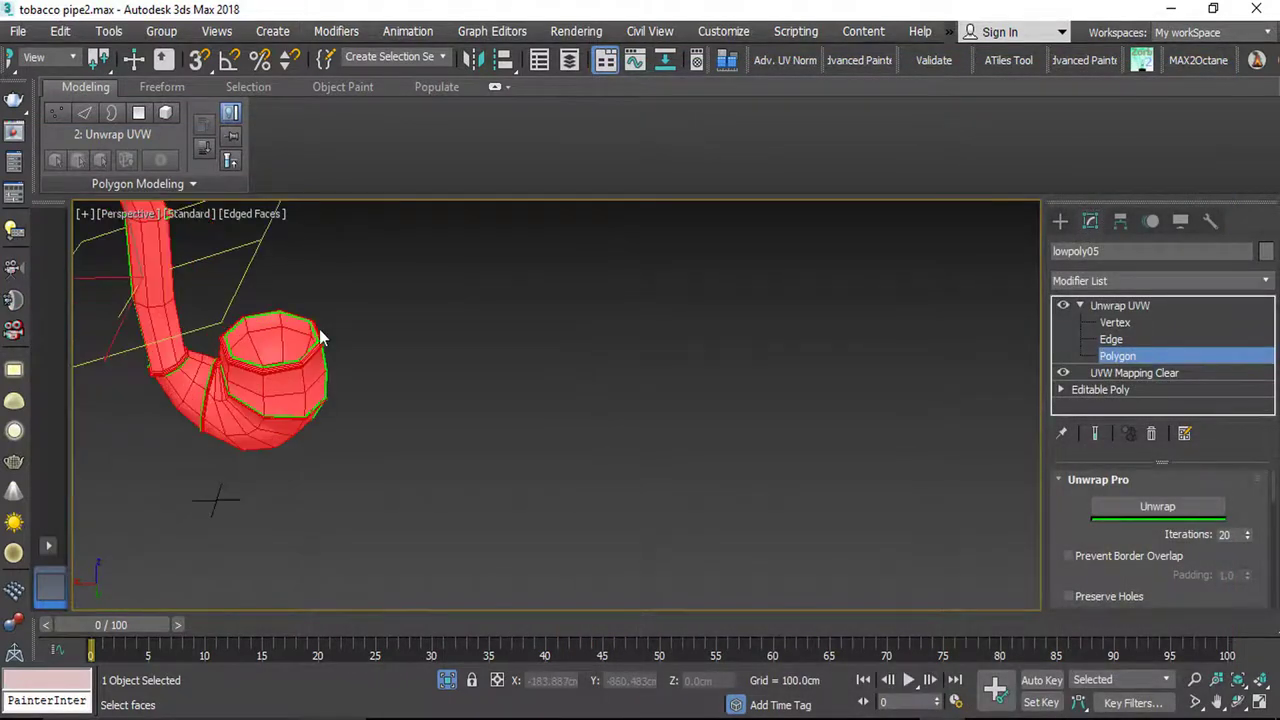
{"action": "right_click", "coordinate": [363, 334]}
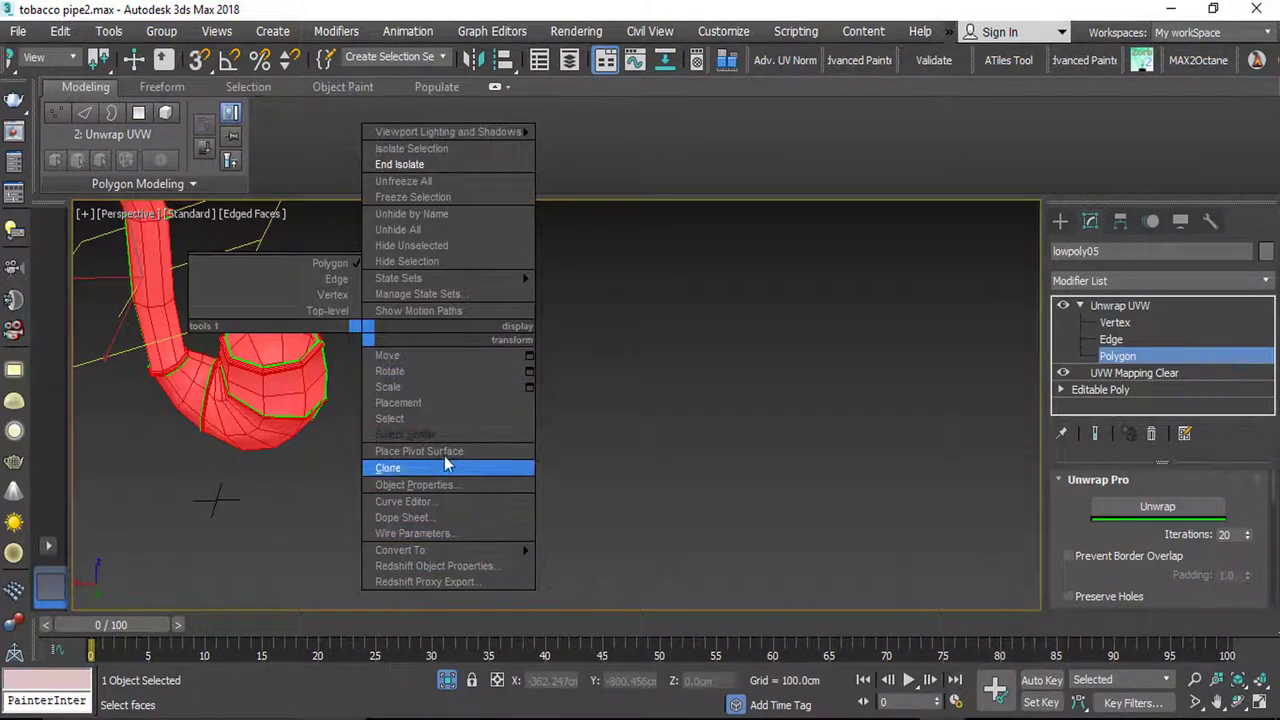
{"action": "left_click", "coordinate": [661, 407]}
{"action": "right_click", "coordinate": [590, 324]}
{"action": "left_click", "coordinate": [633, 154]}
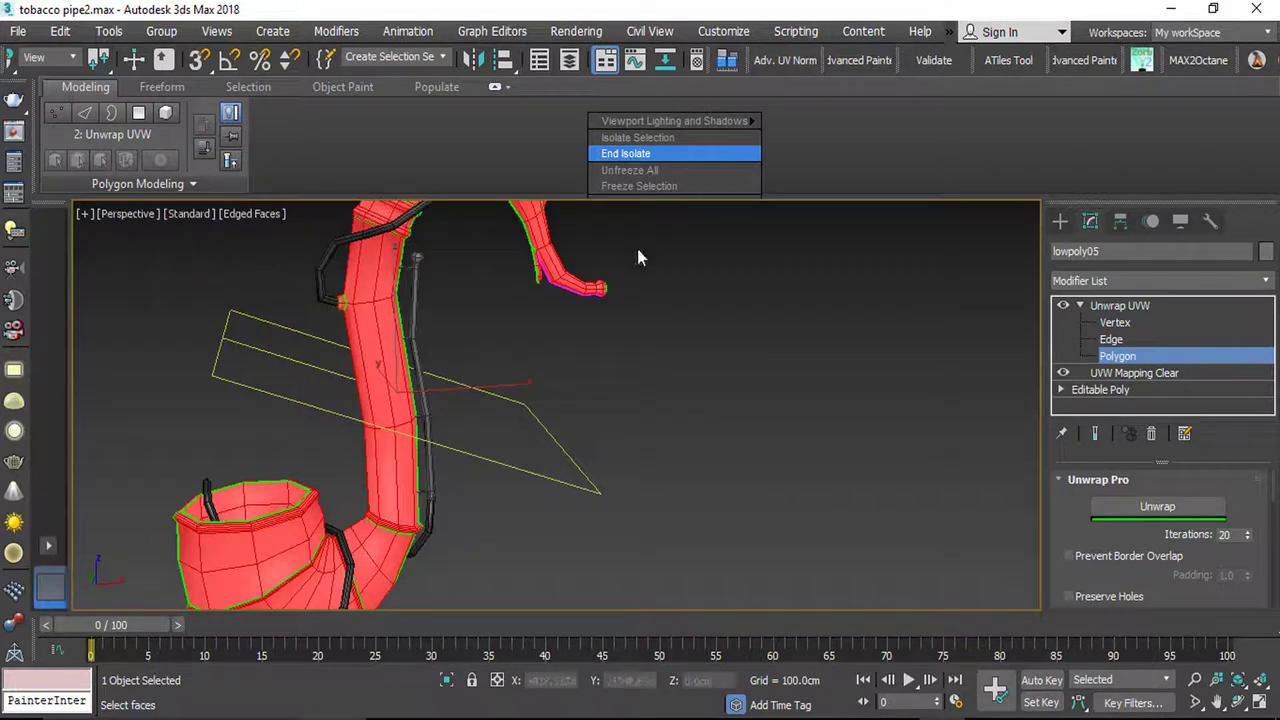
{"action": "middle_click_drag", "start_coordinate": [377, 438], "coordinate": [393, 487]}
{"action": "scroll", "coordinate": [398, 342], "scroll_direction": "up", "scroll_amount": 3}
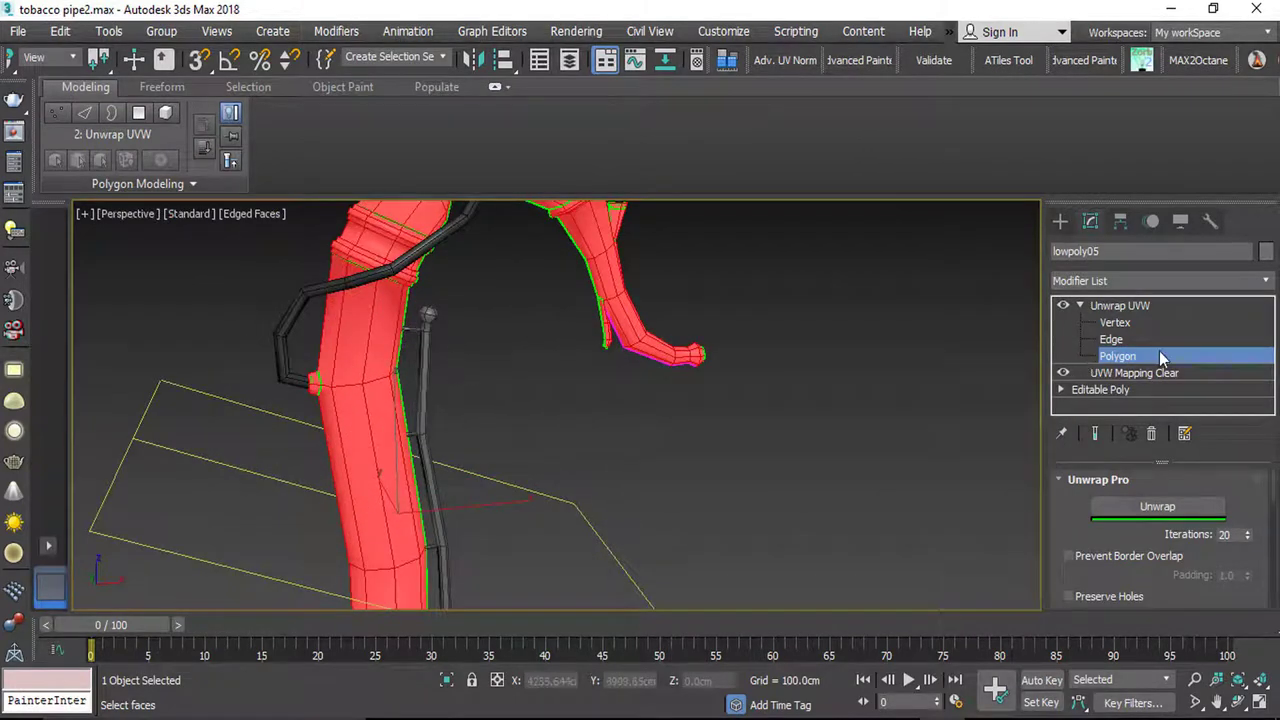
Step: Leave the pipe body's polygon editing, select the lowpoly02 rod object and isolate it
{"action": "left_click", "coordinate": [1120, 305]}
{"action": "left_click", "coordinate": [428, 440]}
{"action": "scroll", "coordinate": [420, 455], "scroll_direction": "down", "scroll_amount": 4}
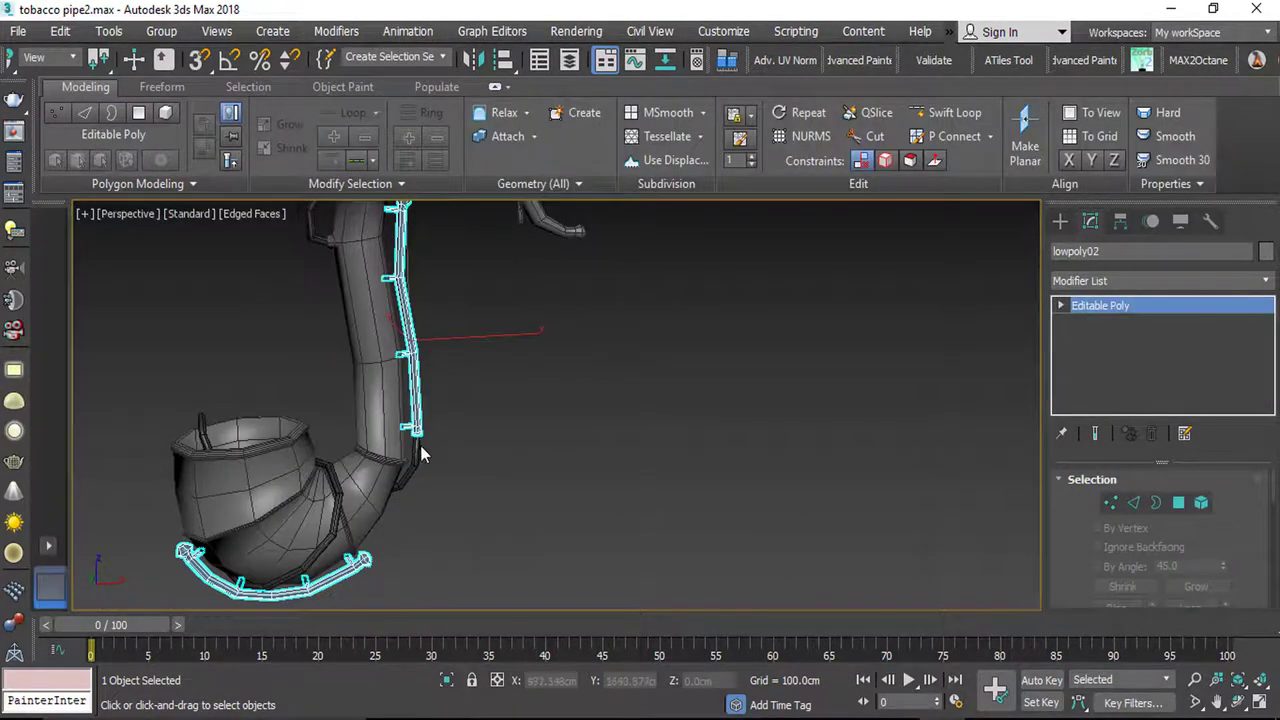
{"action": "scroll", "coordinate": [420, 455], "scroll_direction": "up", "scroll_amount": 3}
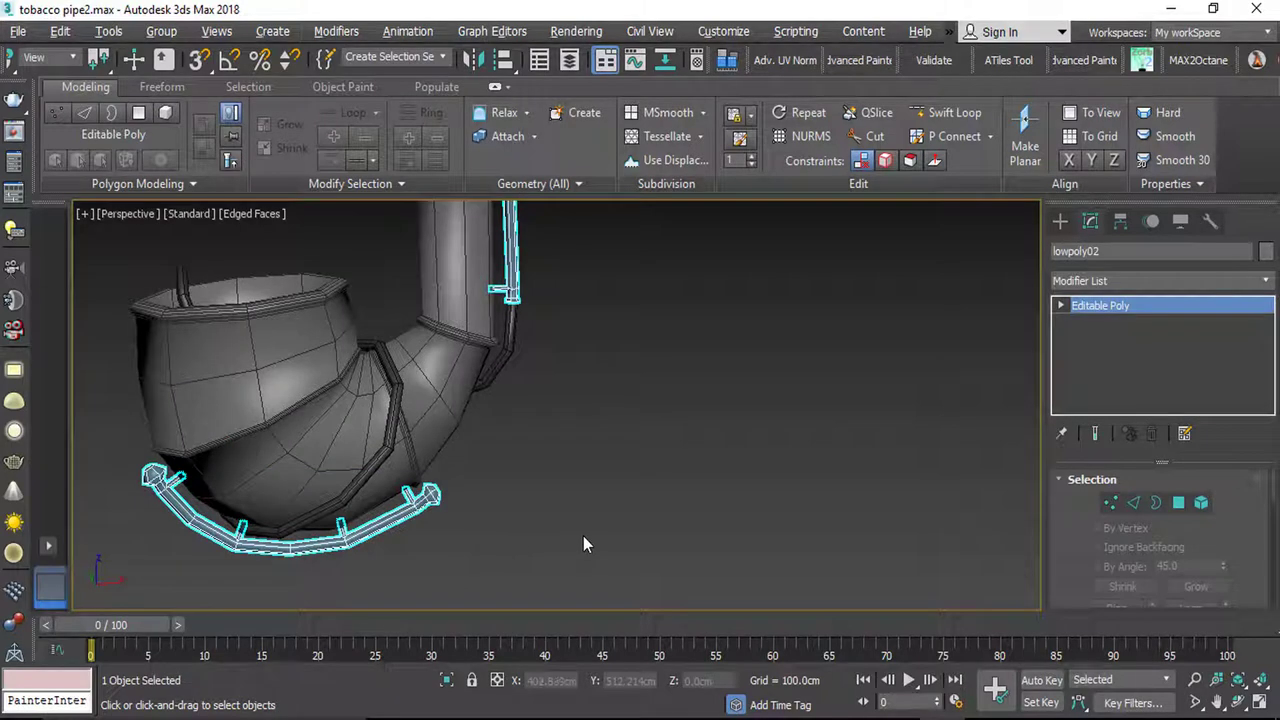
{"action": "right_click", "coordinate": [583, 537]}
{"action": "left_click", "coordinate": [652, 440]}
{"action": "middle_click_drag", "start_coordinate": [652, 440], "coordinate": [493, 597]}
{"action": "scroll", "coordinate": [530, 318], "scroll_direction": "up", "scroll_amount": 3}
{"action": "middle_click_drag", "start_coordinate": [476, 350], "coordinate": [490, 345], "text": "alt"}
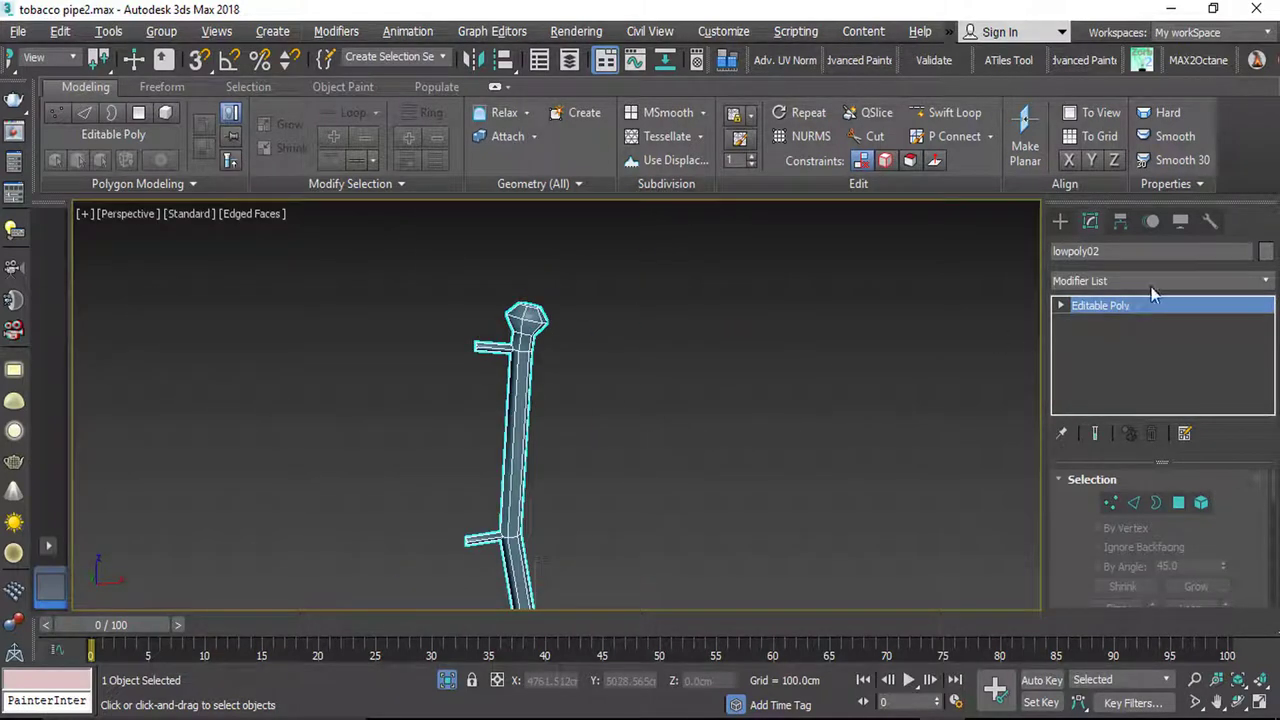
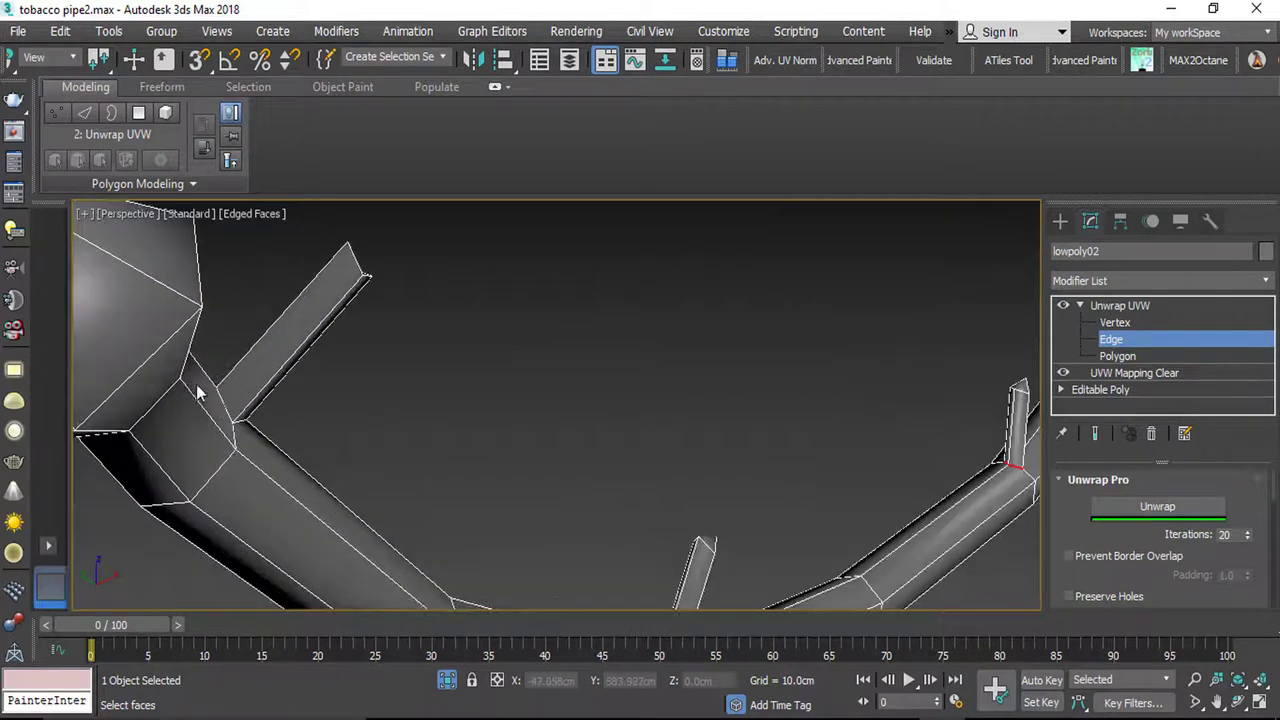
Step: Convert the selected edges at the bases of the rod's small side prongs to seams
{"action": "scroll", "coordinate": [1135, 598], "scroll_direction": "down", "scroll_amount": 5}
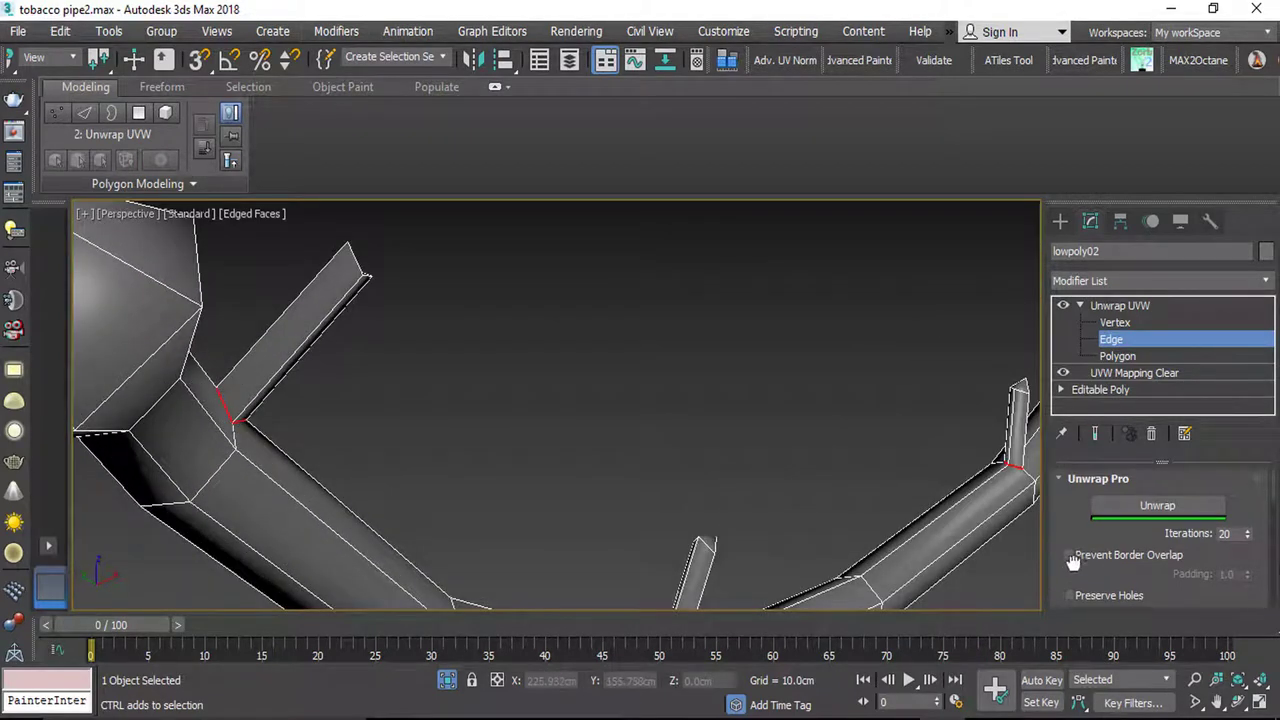
{"action": "scroll", "coordinate": [1120, 485], "scroll_direction": "down", "scroll_amount": 5}
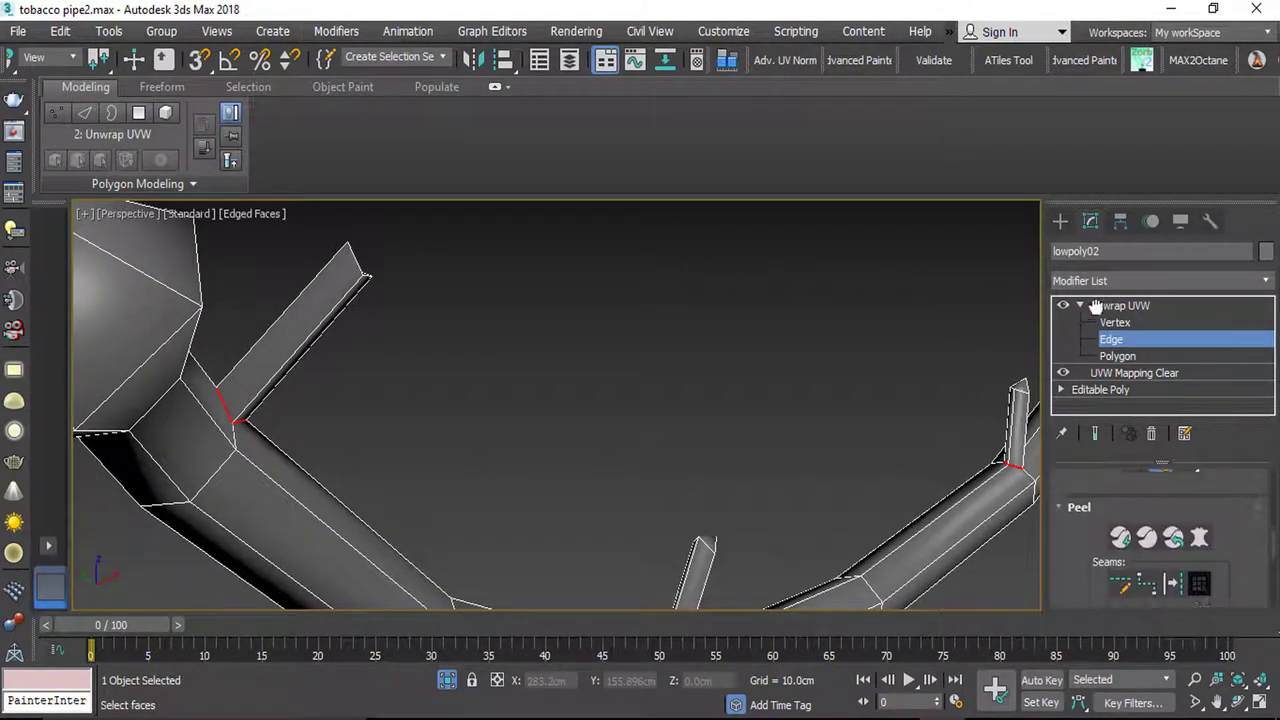
{"action": "left_click", "coordinate": [1173, 536]}
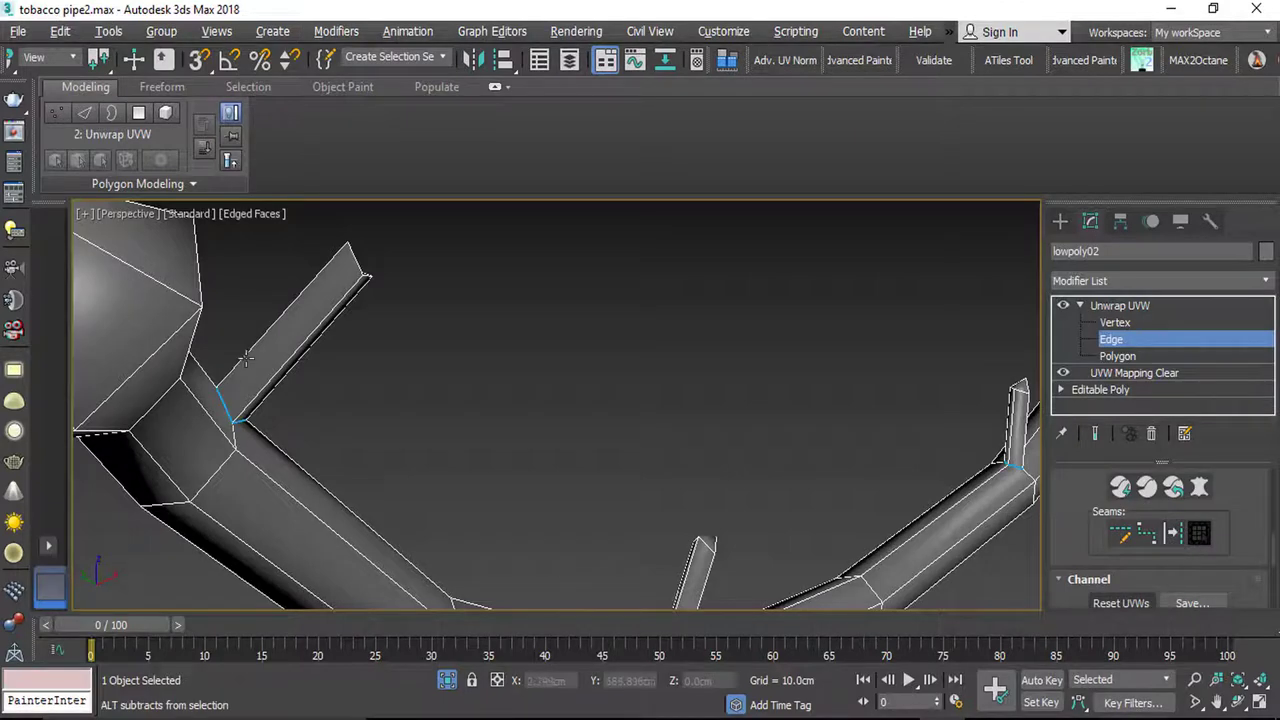
Step: Convert the edge loops at the necks between the curved rod and its two end bulbs to seams
{"action": "middle_click_drag", "start_coordinate": [380, 390], "coordinate": [366, 524], "text": "alt"}
{"action": "double_click", "coordinate": [350, 418]}
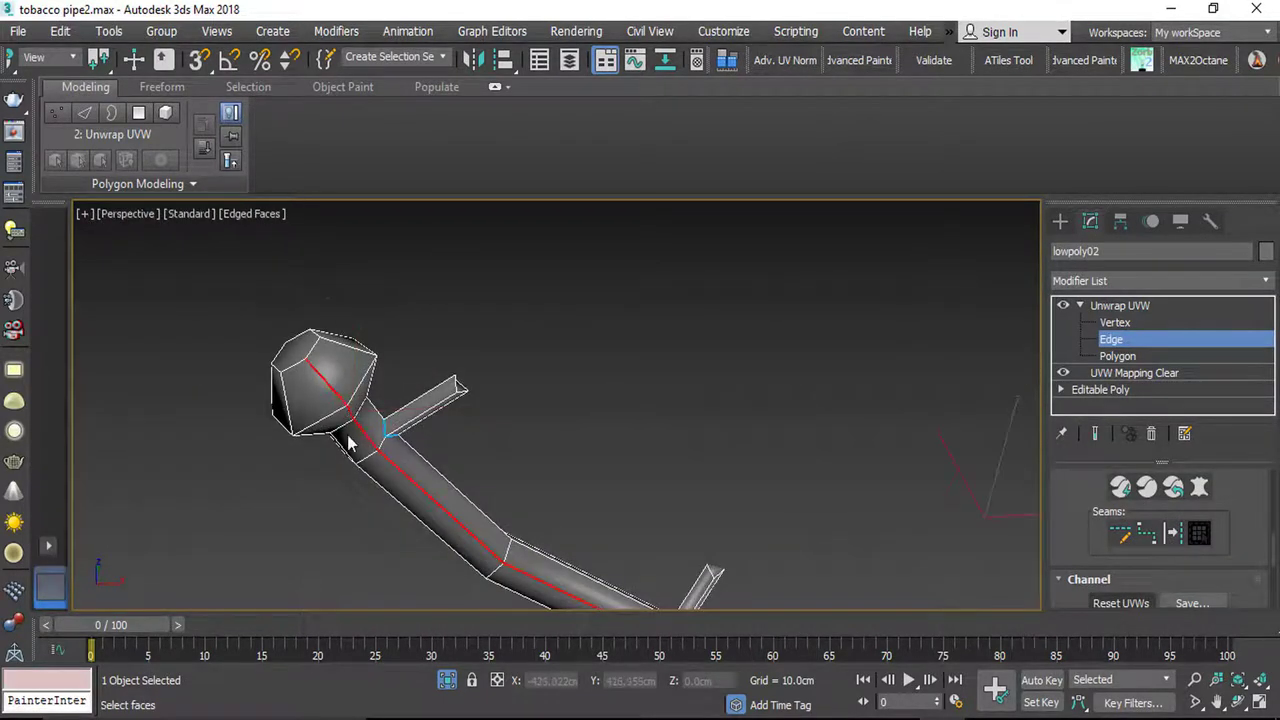
{"action": "double_click", "coordinate": [344, 425]}
{"action": "scroll", "coordinate": [374, 477], "scroll_direction": "down", "scroll_amount": 5}
{"action": "middle_click_drag", "start_coordinate": [776, 520], "coordinate": [524, 516]}
{"action": "scroll", "coordinate": [524, 519], "scroll_direction": "up", "scroll_amount": 5}
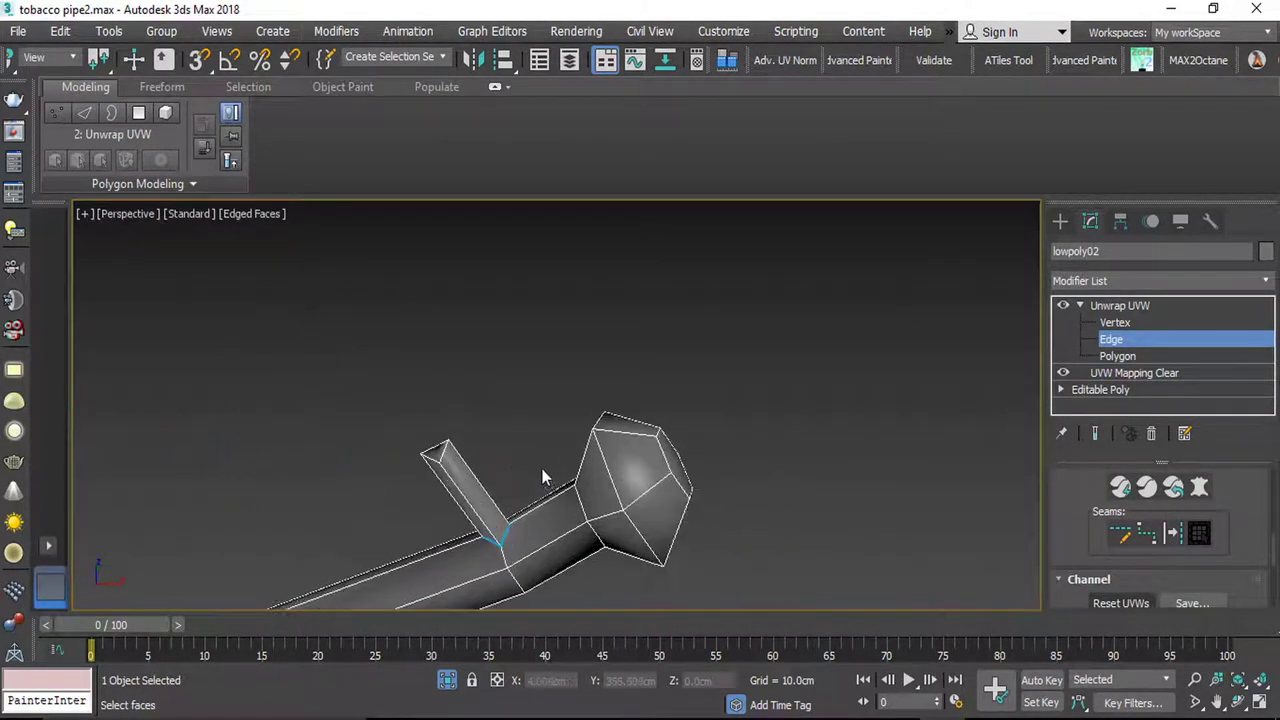
{"action": "left_click", "coordinate": [1147, 533]}
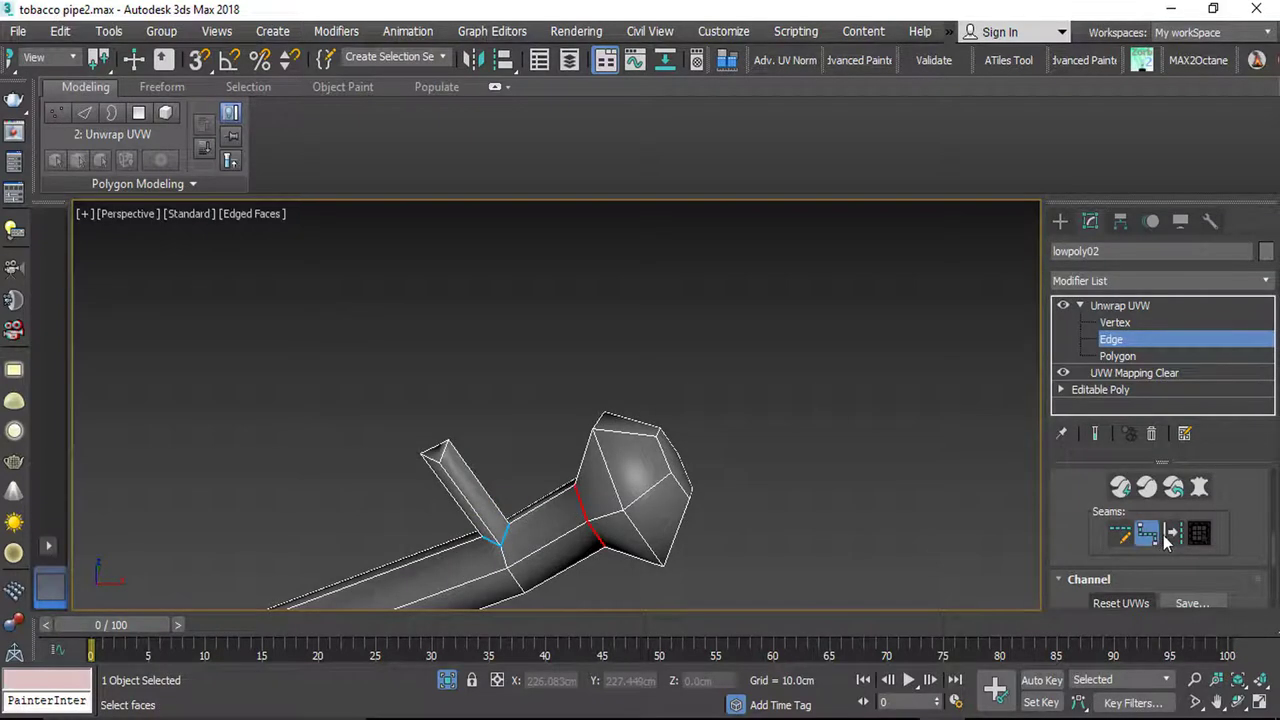
Step: Convert the edge loop at the neck between the straight rod and its bulb to a seam
{"action": "scroll", "coordinate": [705, 431], "scroll_direction": "down", "scroll_amount": 4}
{"action": "middle_click_drag", "start_coordinate": [705, 431], "coordinate": [499, 597], "text": "alt"}
{"action": "scroll", "coordinate": [641, 505], "scroll_direction": "up", "scroll_amount": 5}
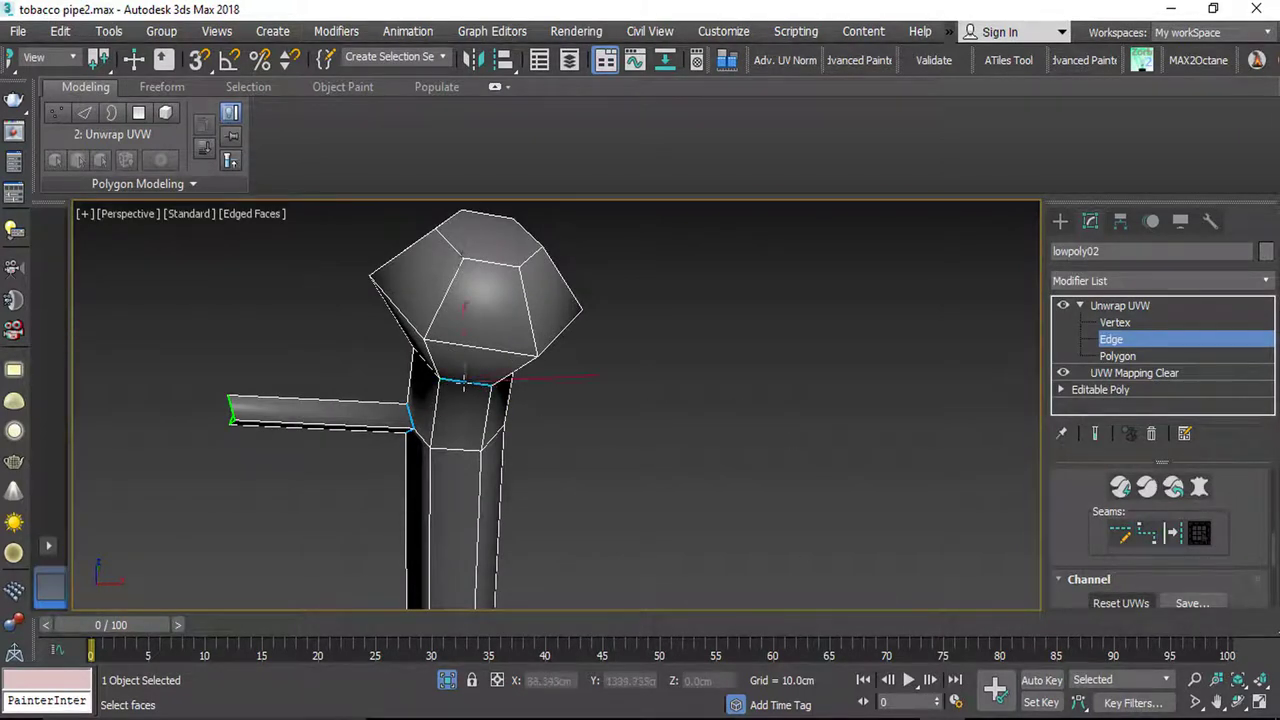
Step: Select the lengthwise edges on the prong side of the straight rod, starting from its open lower end
{"action": "middle_click_drag", "start_coordinate": [805, 568], "coordinate": [418, 257], "text": "alt"}
{"action": "scroll", "coordinate": [405, 450], "scroll_direction": "down", "scroll_amount": 8}
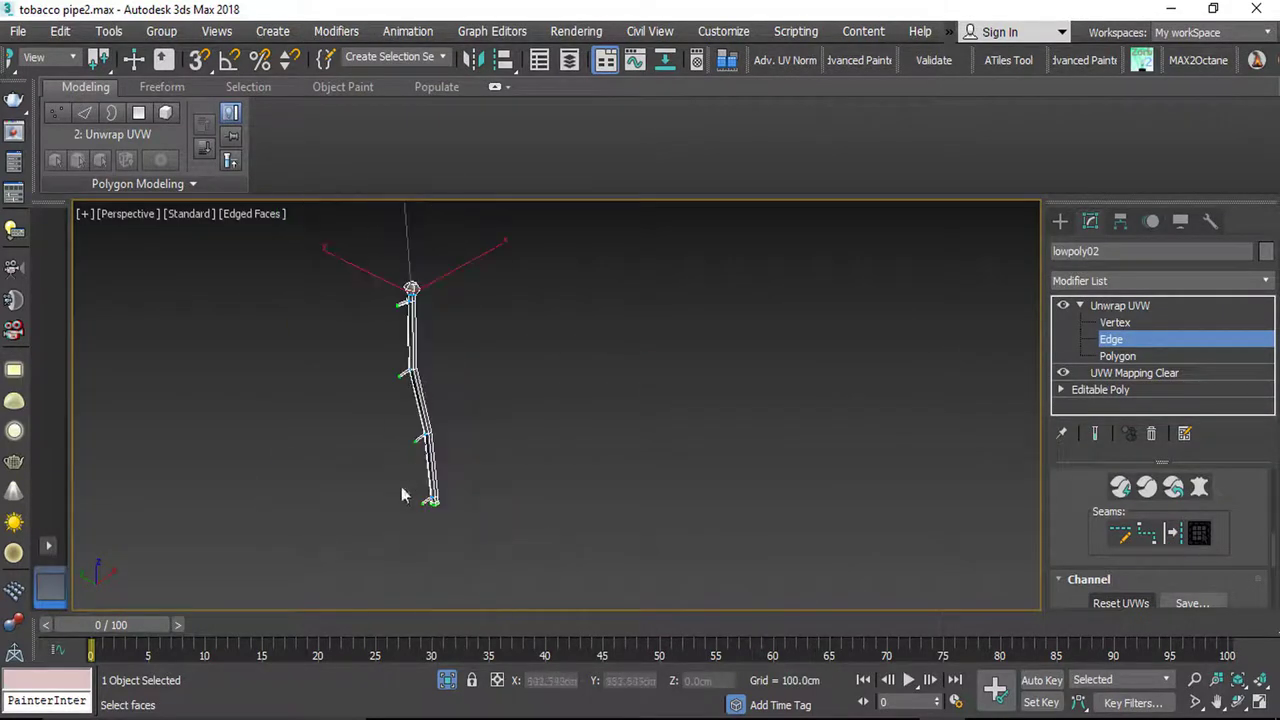
{"action": "scroll", "coordinate": [428, 535], "scroll_direction": "up", "scroll_amount": 10}
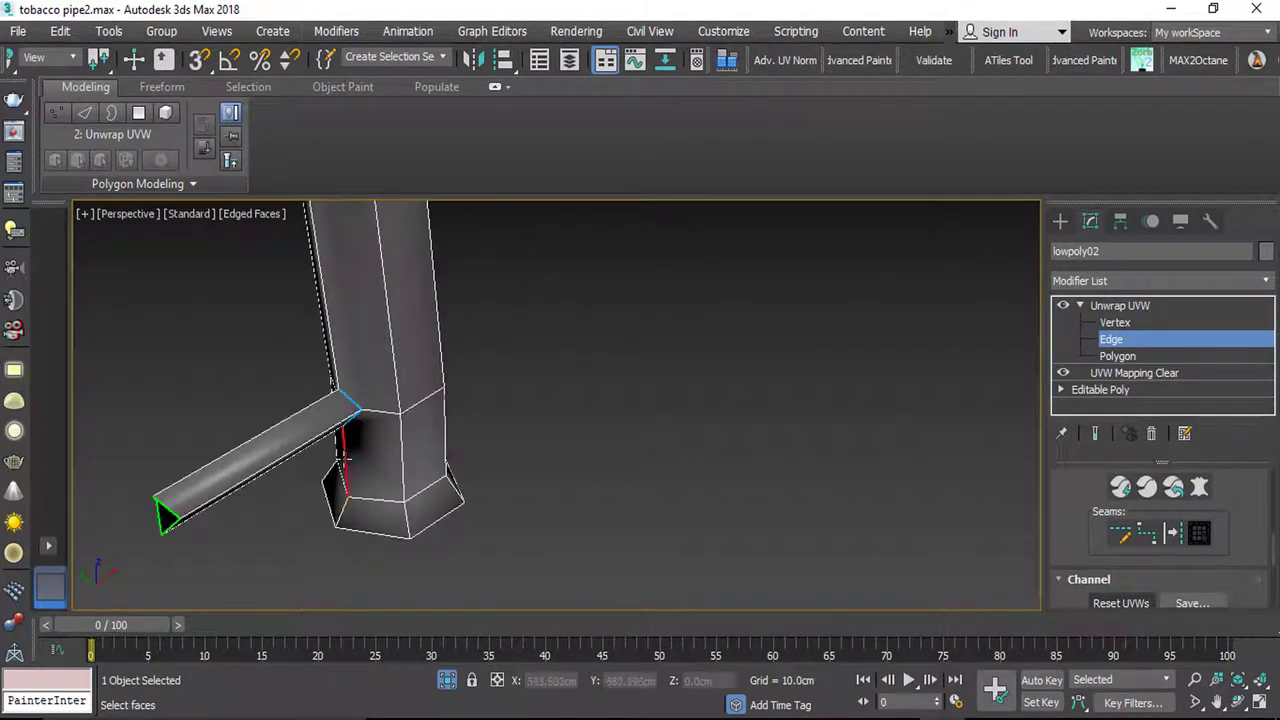
{"action": "double_click", "coordinate": [343, 458]}
{"action": "middle_click_drag", "start_coordinate": [313, 305], "coordinate": [497, 536]}
{"action": "scroll", "coordinate": [314, 409], "scroll_direction": "down", "scroll_amount": 2}
{"action": "double_click", "coordinate": [305, 432], "text": "ctrl"}
{"action": "double_click", "coordinate": [503, 472], "text": "ctrl"}
{"action": "double_click", "coordinate": [504, 498], "text": "ctrl"}
{"action": "scroll", "coordinate": [508, 489], "scroll_direction": "down", "scroll_amount": 2}
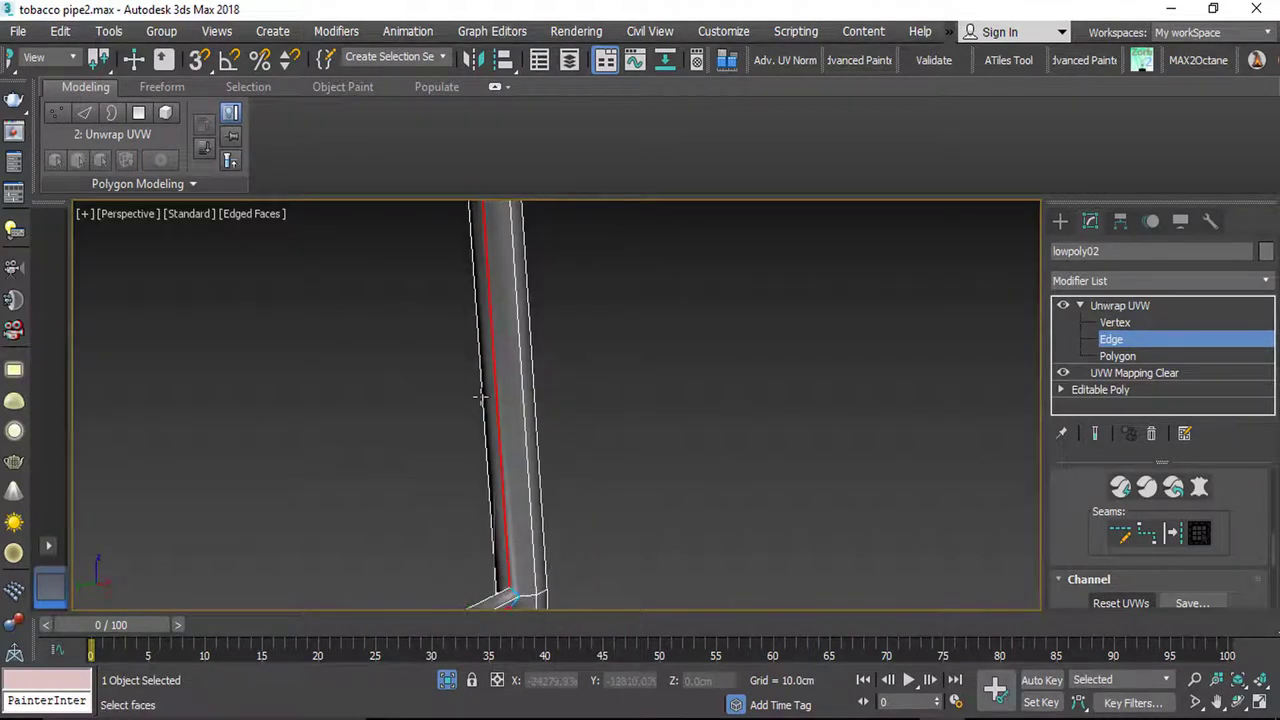
Step: Extend the selection along the straight rod and its uppermost prong up to the bulb's neck, and convert the edges to seams
{"action": "middle_click_drag", "start_coordinate": [480, 400], "coordinate": [479, 627]}
{"action": "middle_click_drag", "start_coordinate": [492, 346], "coordinate": [466, 274], "text": "alt"}
{"action": "scroll", "coordinate": [469, 346], "scroll_direction": "up", "scroll_amount": 3}
{"action": "scroll", "coordinate": [469, 352], "scroll_direction": "up", "scroll_amount": 3}
{"action": "double_click", "coordinate": [471, 351], "text": "ctrl"}
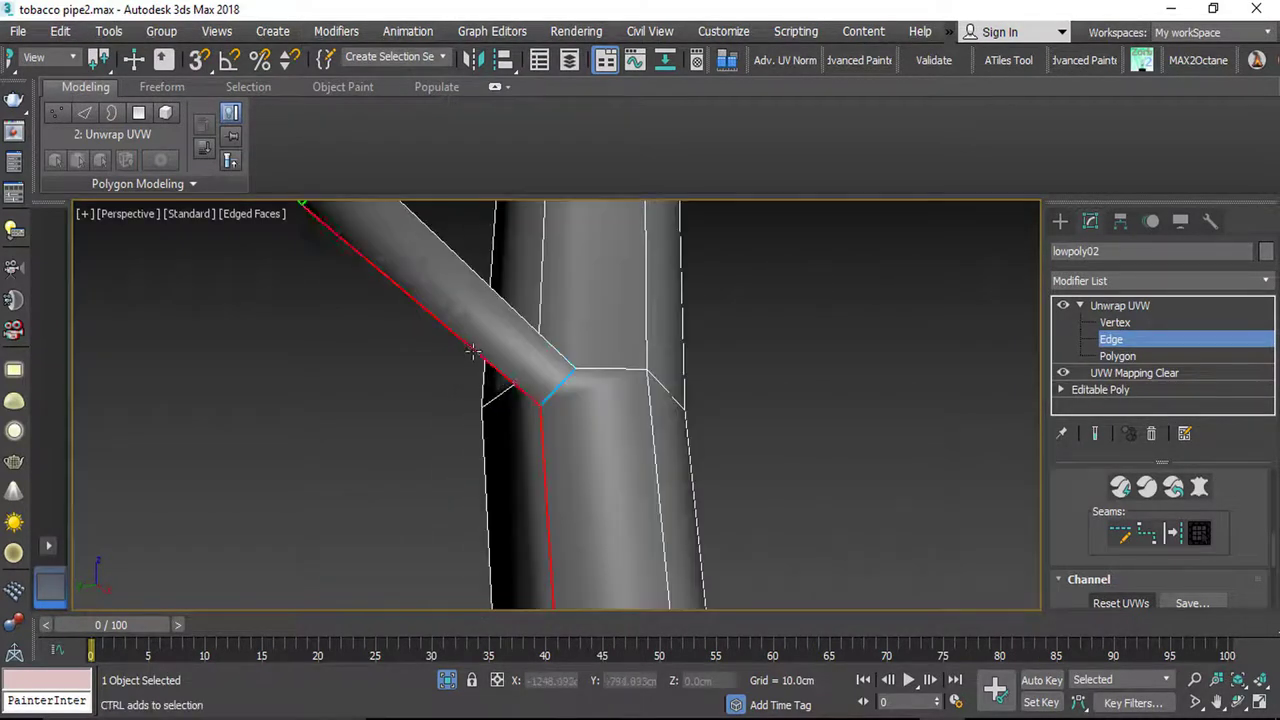
{"action": "scroll", "coordinate": [495, 336], "scroll_direction": "down", "scroll_amount": 3}
{"action": "middle_click_drag", "start_coordinate": [514, 326], "coordinate": [393, 3], "text": "alt"}
{"action": "double_click", "coordinate": [519, 385], "text": "ctrl"}
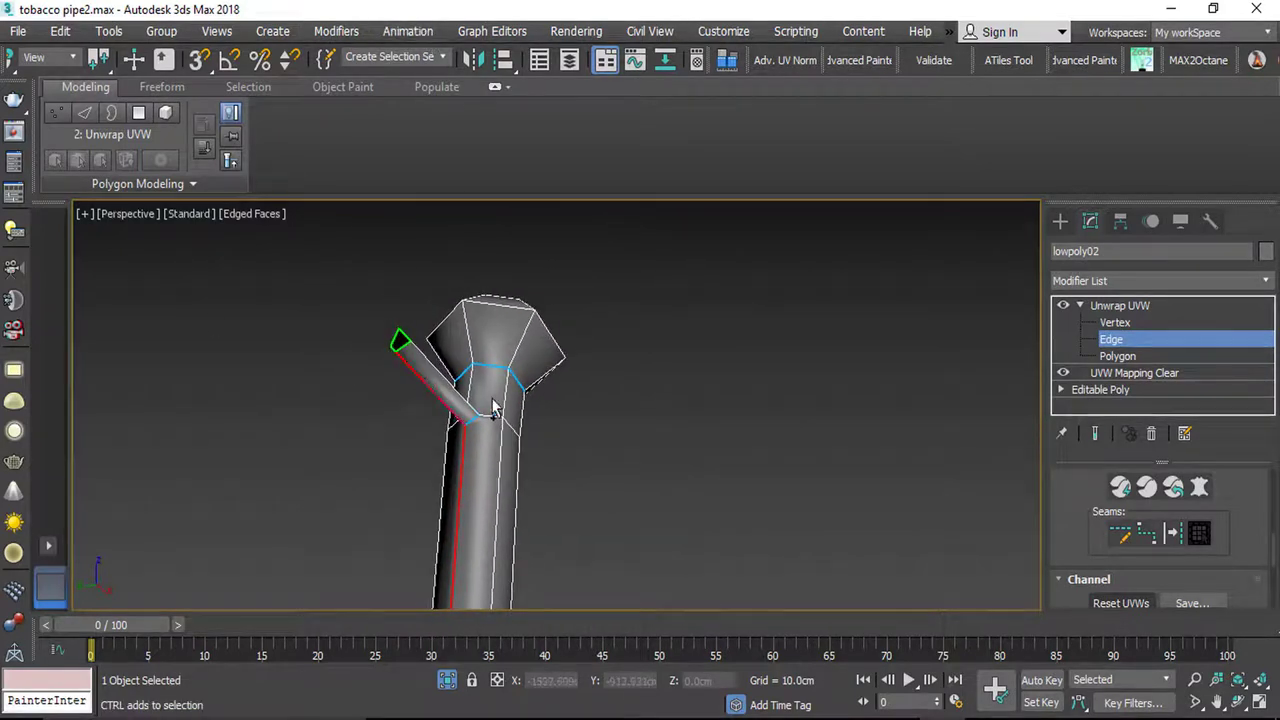
{"action": "middle_click_drag", "start_coordinate": [492, 405], "coordinate": [465, 406], "text": "alt"}
{"action": "left_click", "coordinate": [1172, 535]}
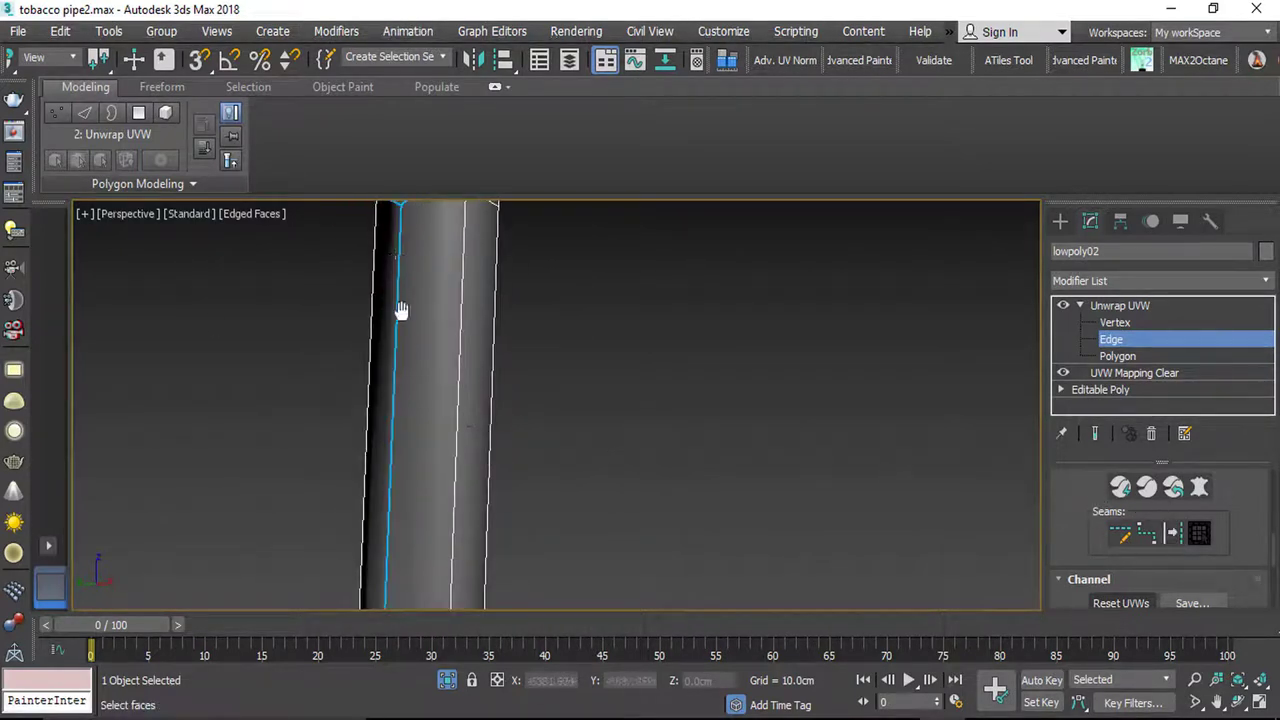
{"action": "scroll", "coordinate": [385, 480], "scroll_direction": "down", "scroll_amount": 3}
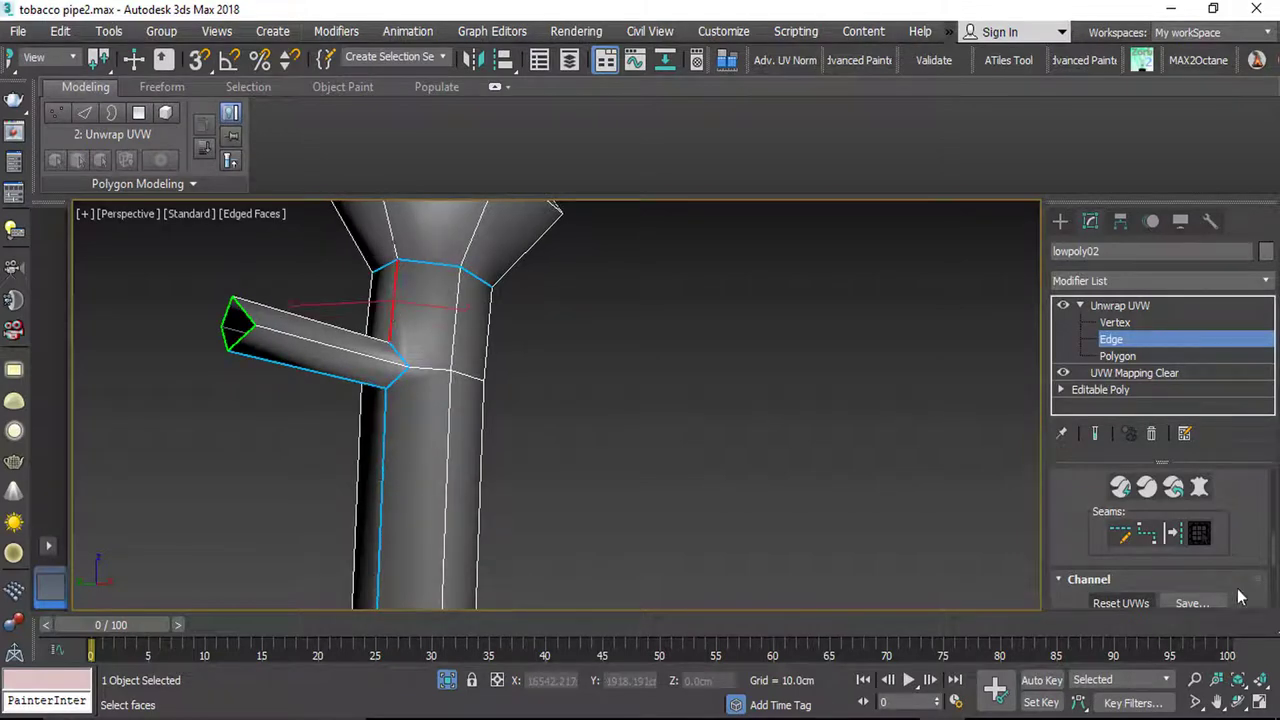
{"action": "left_click", "coordinate": [1177, 537]}
Step: Select the lengthwise edges on the curved rod's prong side, from the bulb past the first prong to the second
{"action": "scroll", "coordinate": [367, 370], "scroll_direction": "down", "scroll_amount": 7}
{"action": "middle_click_drag", "start_coordinate": [317, 476], "coordinate": [403, 305]}
{"action": "scroll", "coordinate": [466, 440], "scroll_direction": "down", "scroll_amount": 2}
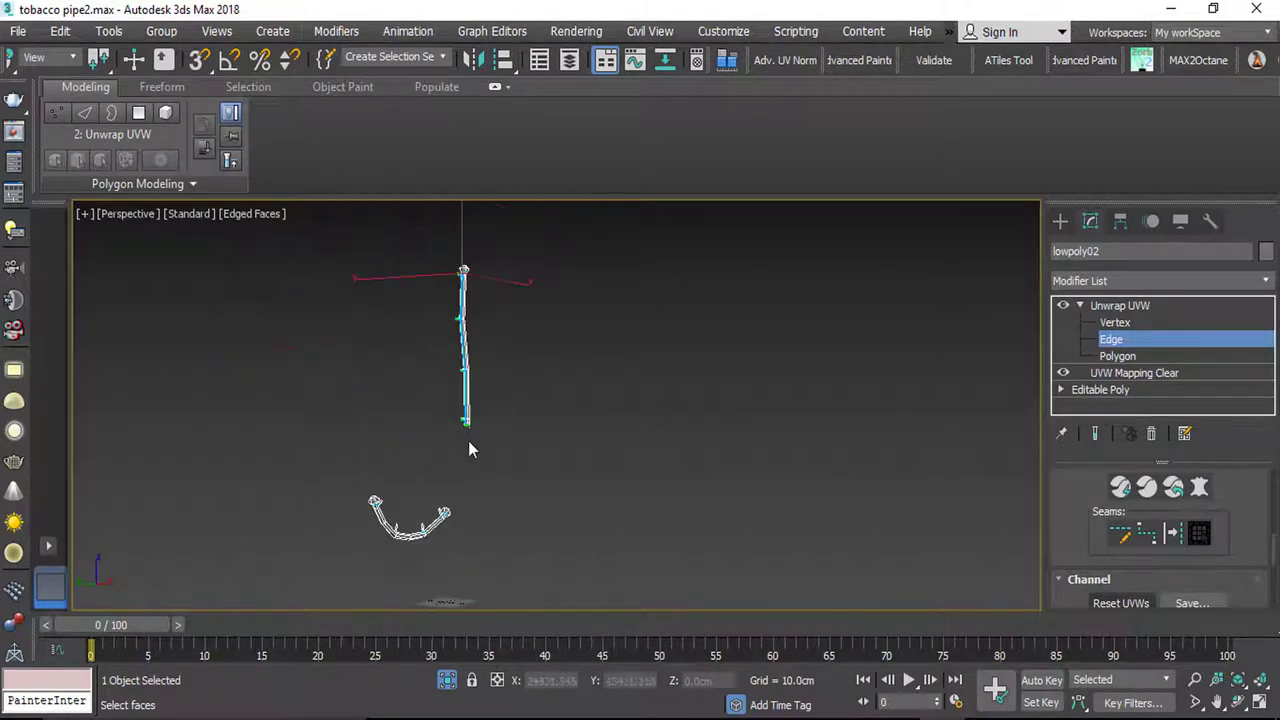
{"action": "scroll", "coordinate": [421, 548], "scroll_direction": "up", "scroll_amount": 4}
{"action": "scroll", "coordinate": [437, 510], "scroll_direction": "up", "scroll_amount": 5}
{"action": "left_click", "coordinate": [540, 472]}
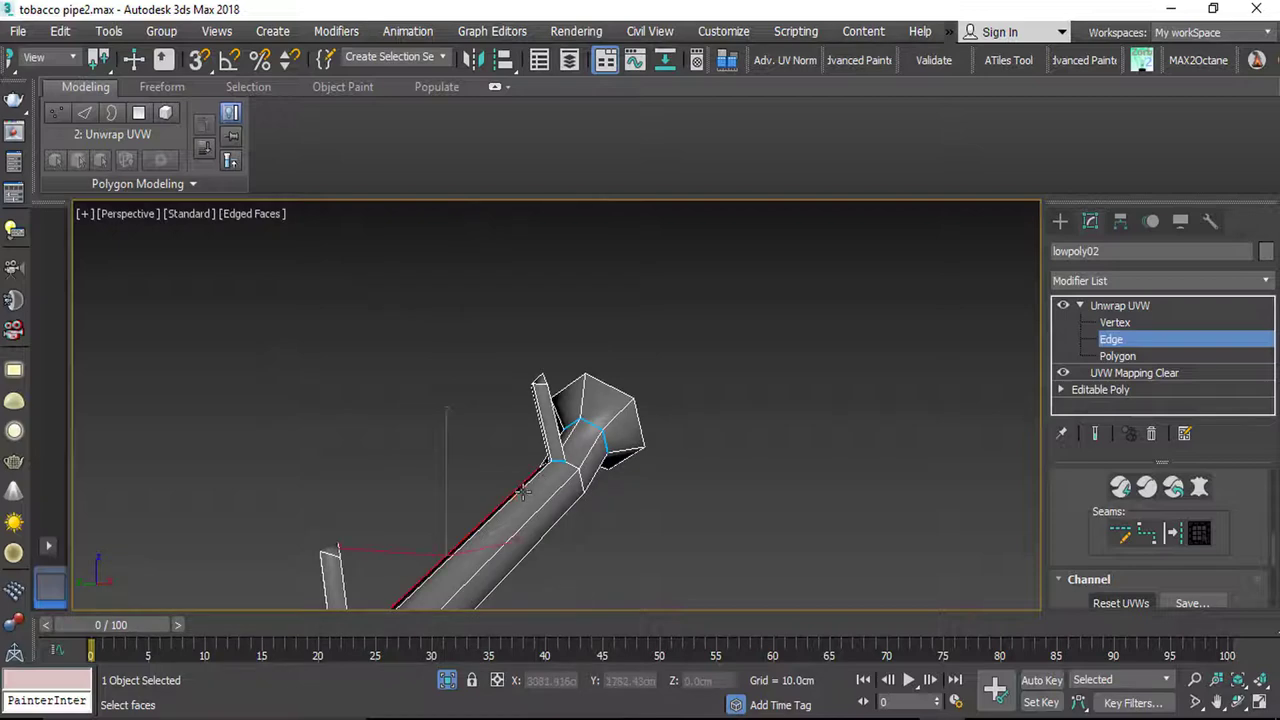
{"action": "middle_click_drag", "start_coordinate": [540, 472], "coordinate": [505, 535], "text": "alt"}
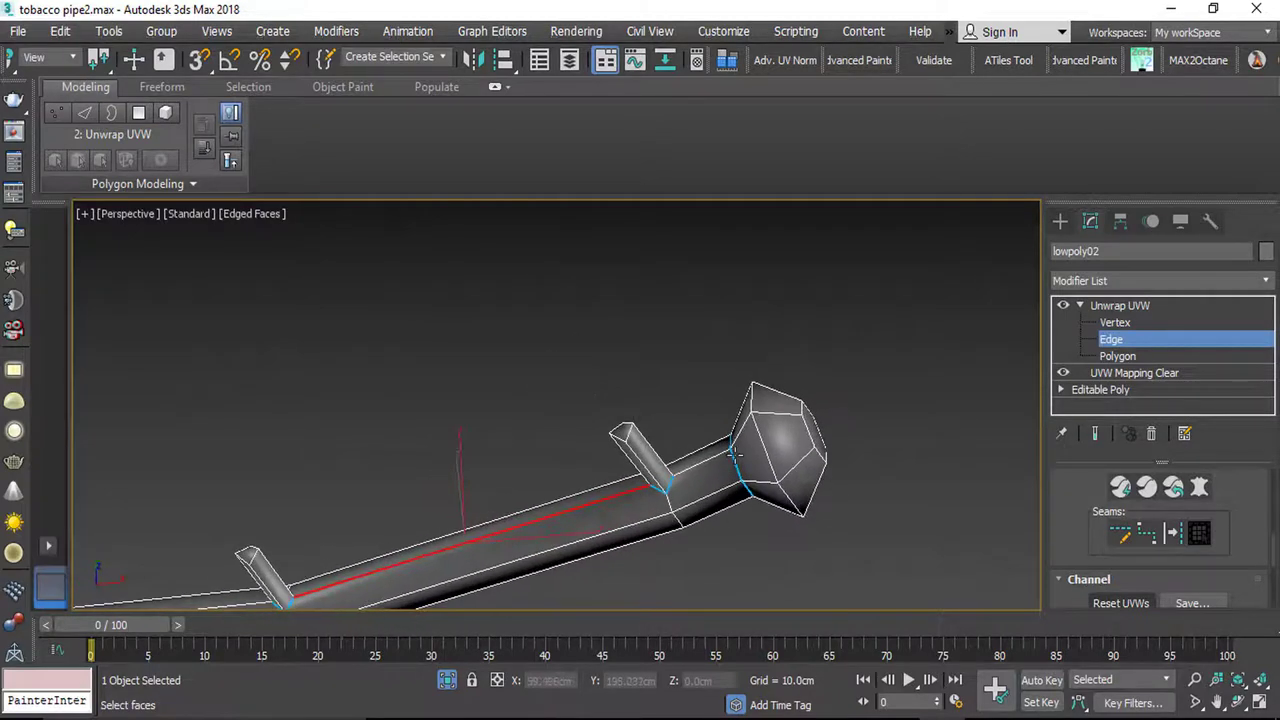
{"action": "left_click", "coordinate": [709, 458]}
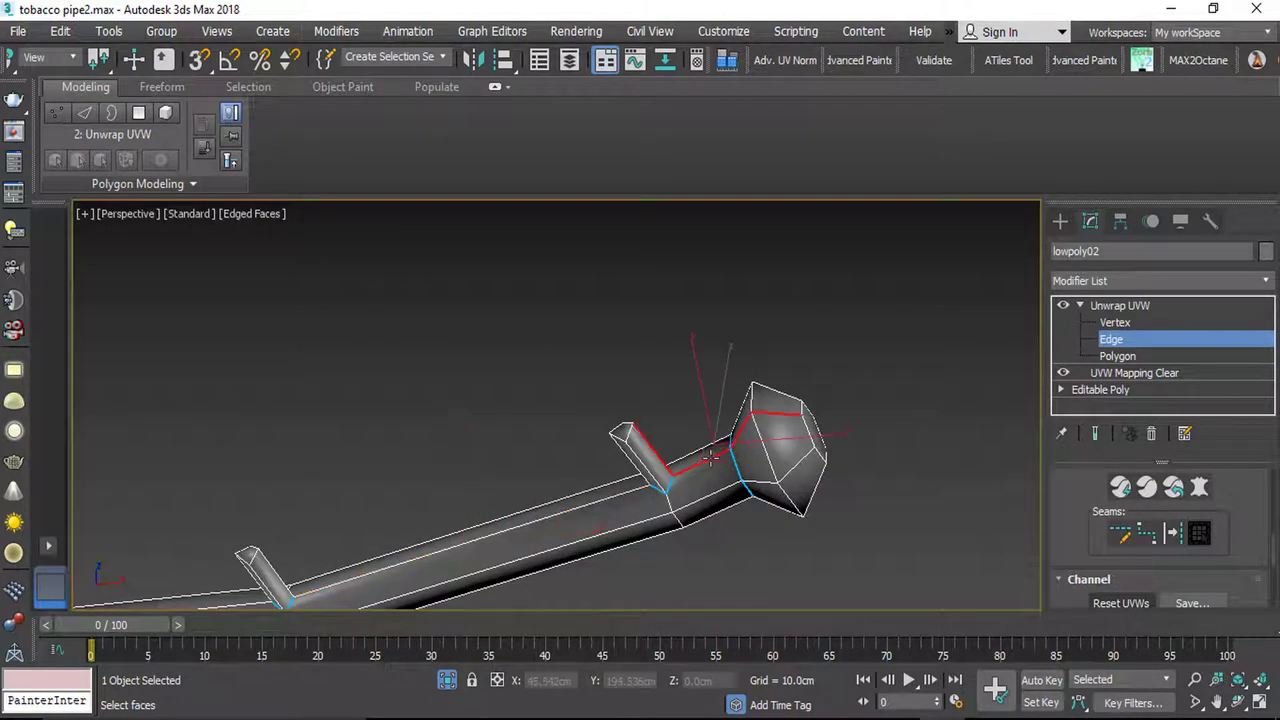
{"action": "middle_click_drag", "start_coordinate": [585, 522], "coordinate": [585, 502]}
{"action": "left_click", "coordinate": [576, 506], "text": "ctrl"}
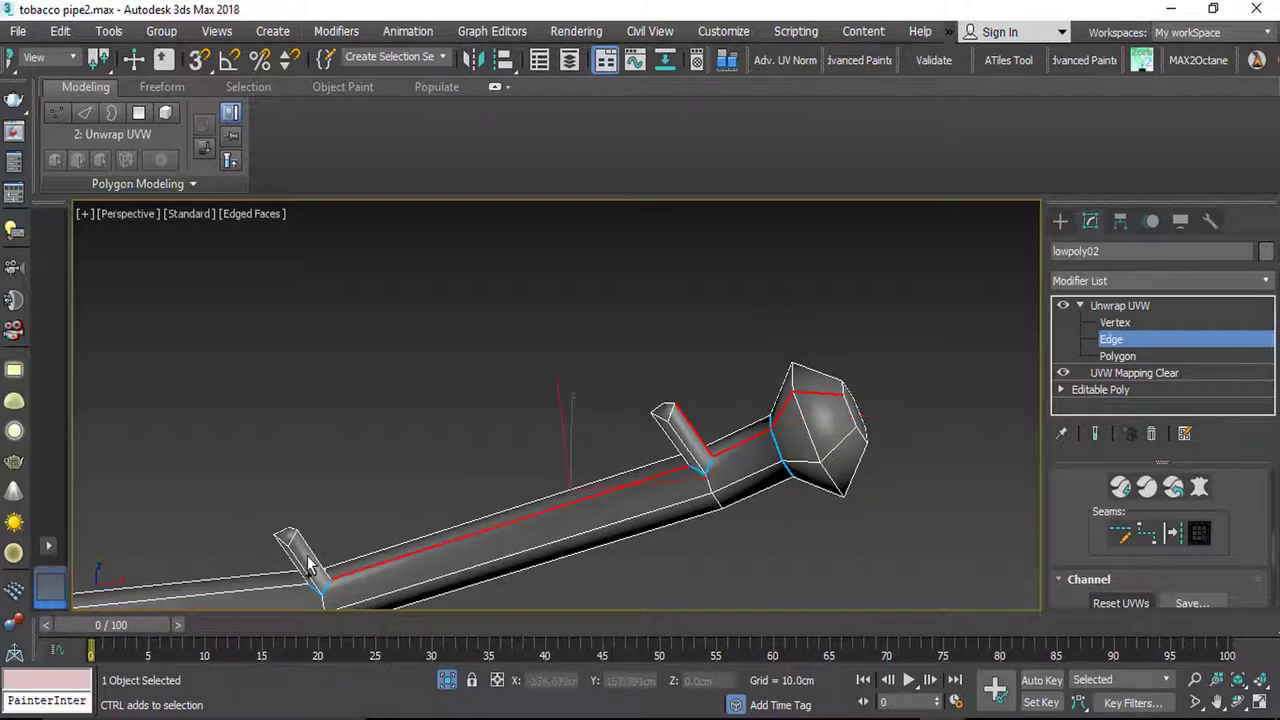
Step: Continue the lengthwise edge selection along the curved rod and its prongs to the opposite bulb, and convert it to seams
{"action": "middle_click_drag", "start_coordinate": [314, 580], "coordinate": [570, 502]}
{"action": "left_click", "coordinate": [531, 480], "text": "ctrl"}
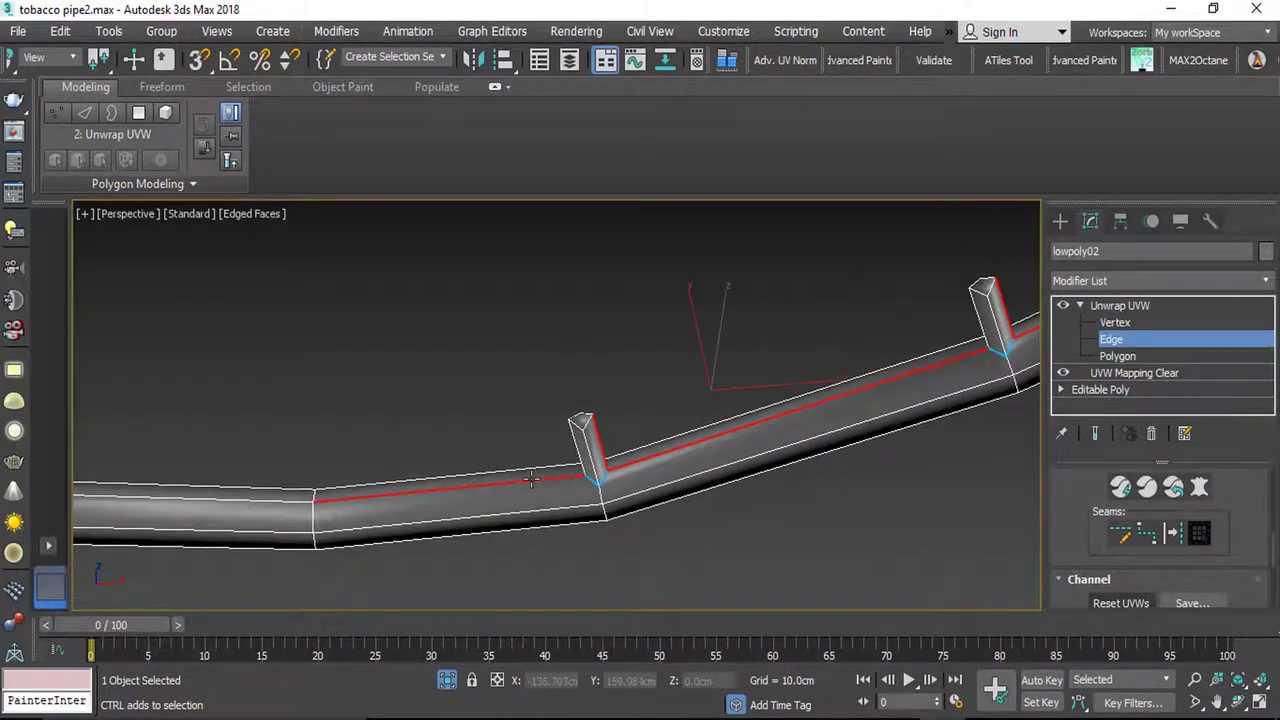
{"action": "middle_click_drag", "start_coordinate": [272, 505], "coordinate": [527, 487], "text": "alt"}
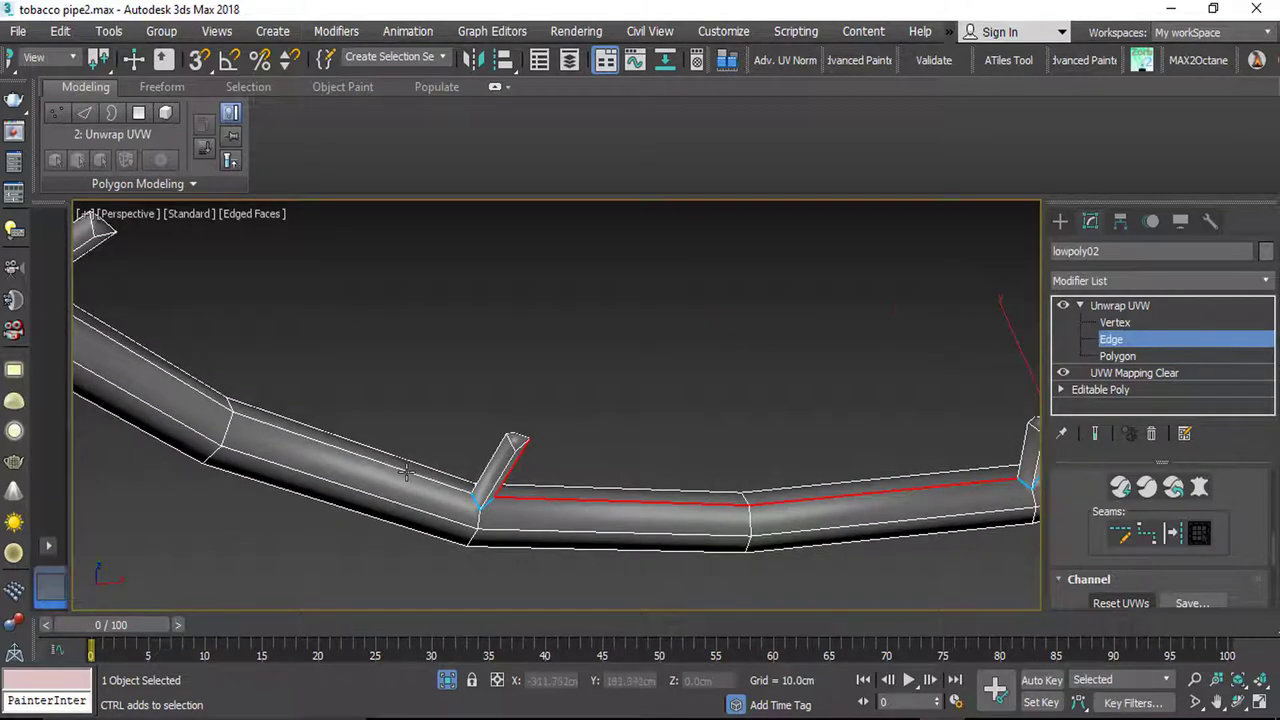
{"action": "middle_click_drag", "start_coordinate": [169, 380], "coordinate": [296, 460]}
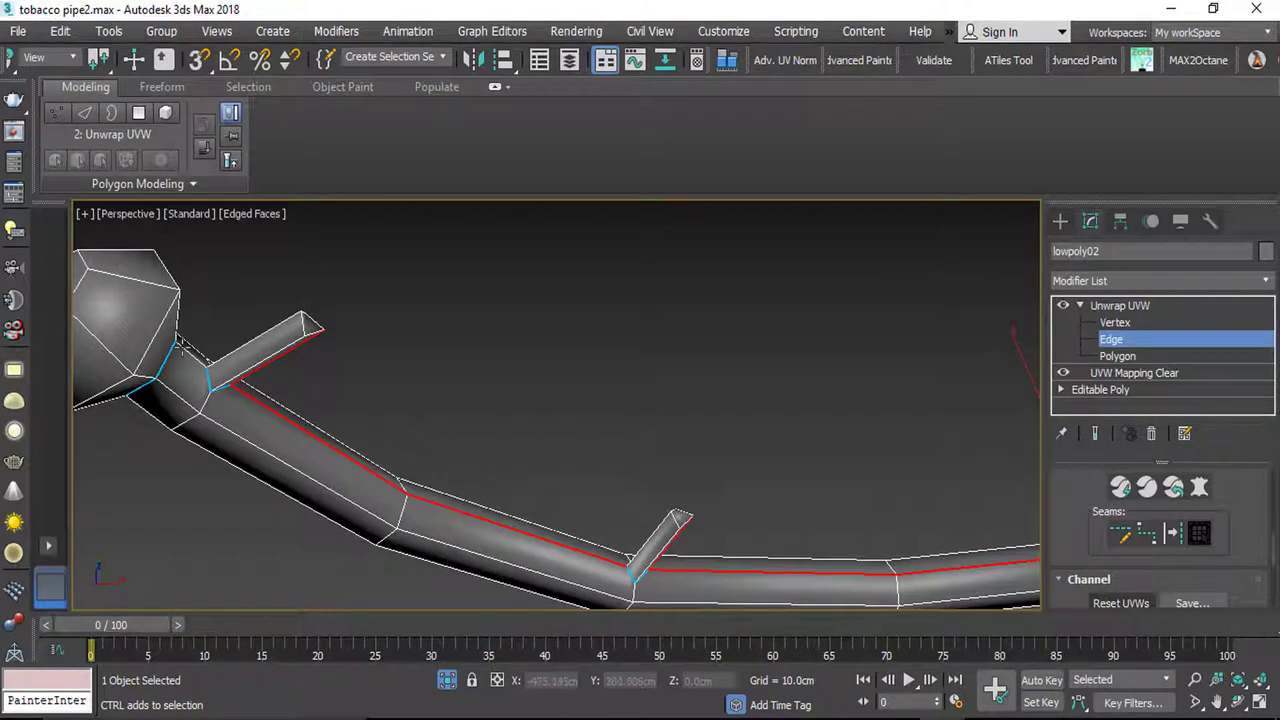
{"action": "left_click", "coordinate": [1176, 538]}
Step: Select the edges around the tips of the first two prongs on the curved rod
{"action": "scroll", "coordinate": [305, 325], "scroll_direction": "up", "scroll_amount": 4}
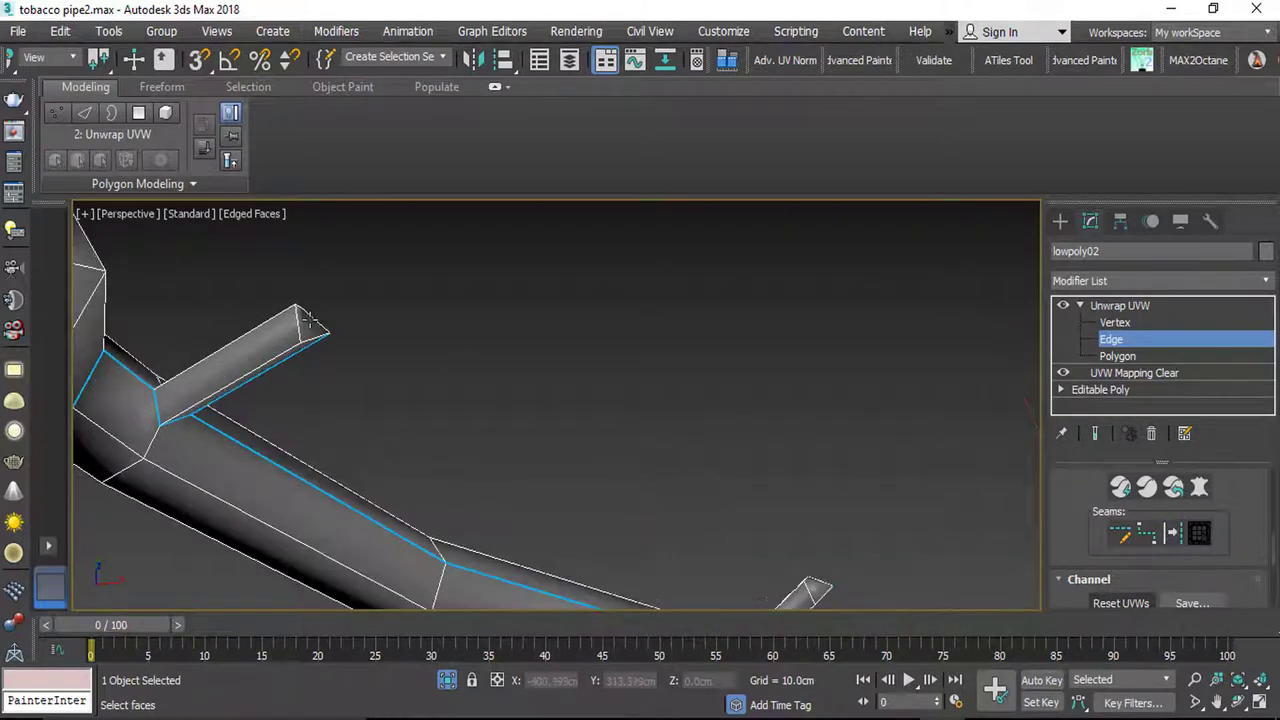
{"action": "middle_click_drag", "start_coordinate": [356, 353], "coordinate": [271, 328], "text": "alt"}
{"action": "left_click", "coordinate": [339, 345], "text": "ctrl"}
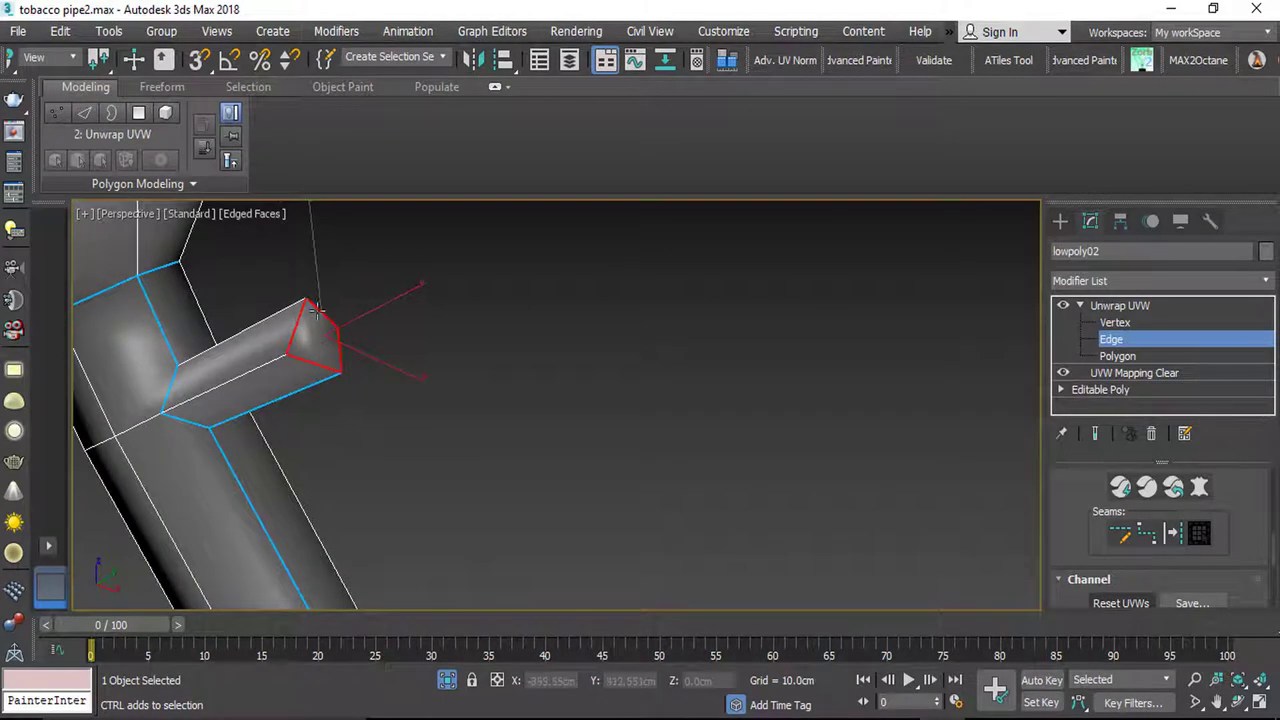
{"action": "middle_click_drag", "start_coordinate": [766, 498], "coordinate": [468, 268]}
{"action": "scroll", "coordinate": [463, 323], "scroll_direction": "down", "scroll_amount": 4}
{"action": "middle_click_drag", "start_coordinate": [563, 538], "coordinate": [434, 383]}
{"action": "scroll", "coordinate": [405, 402], "scroll_direction": "down", "scroll_amount": 2}
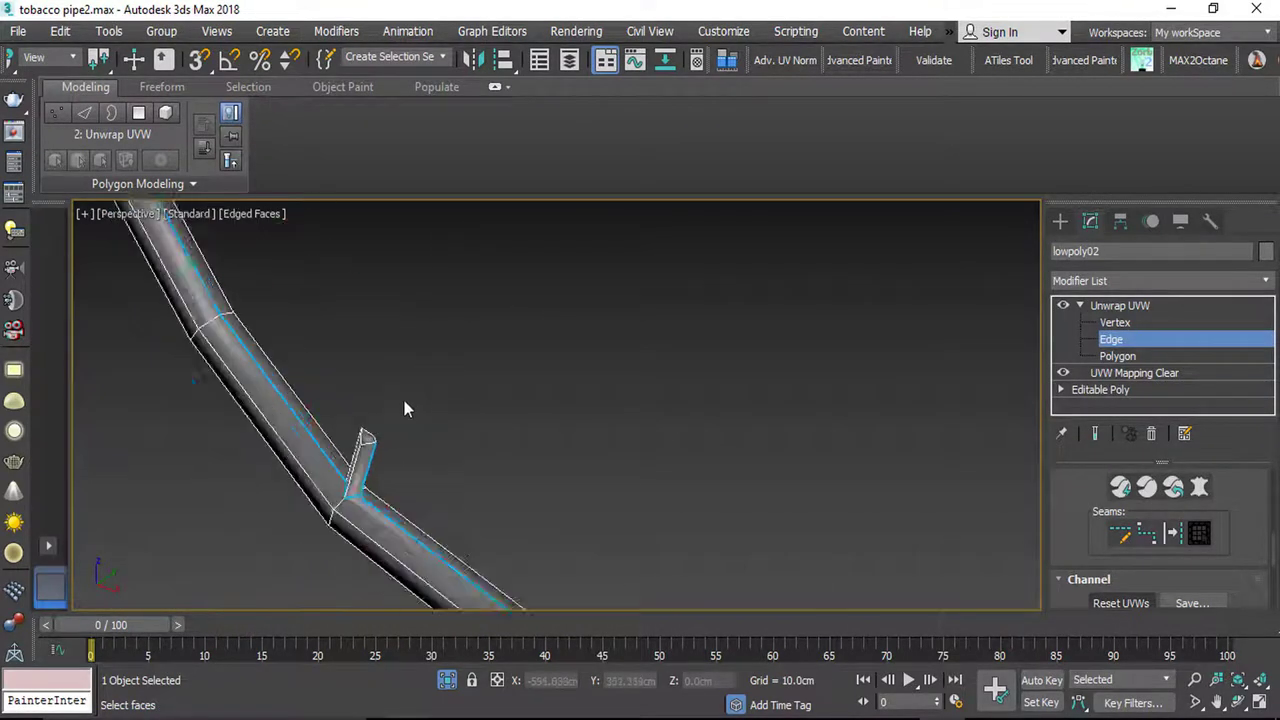
{"action": "scroll", "coordinate": [380, 425], "scroll_direction": "up", "scroll_amount": 5}
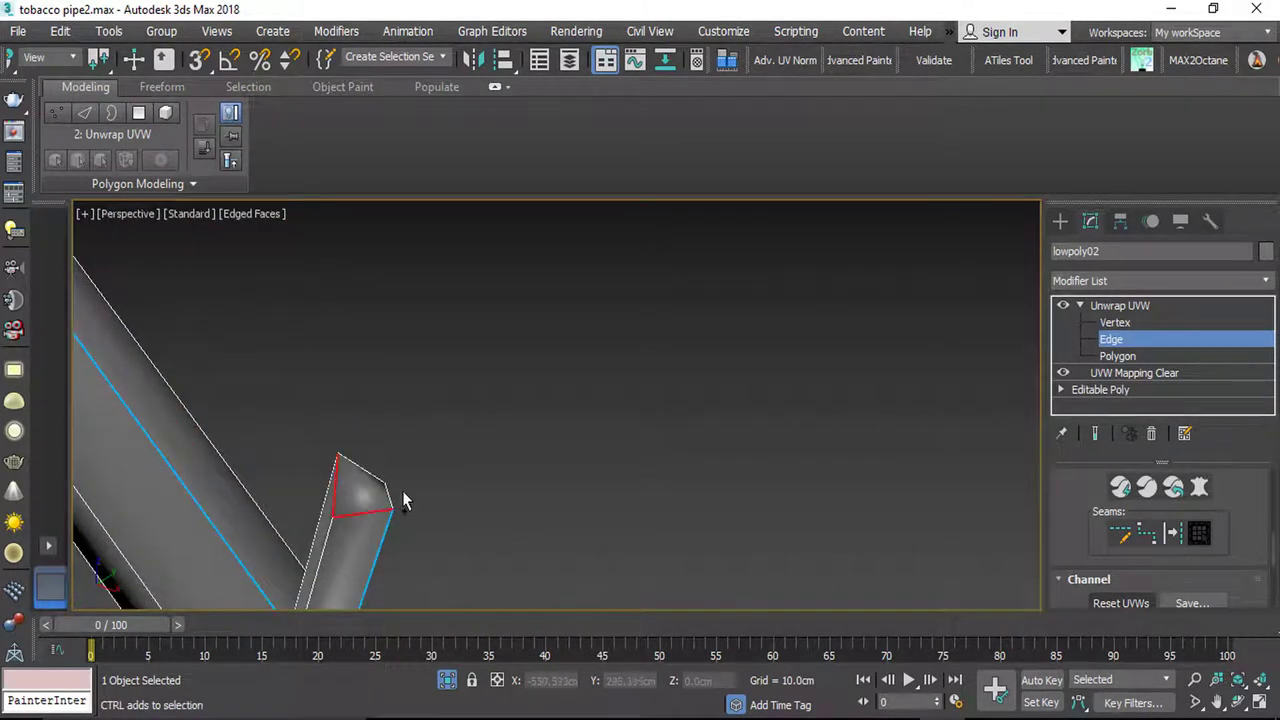
Step: Add the edges around the tip of the curved rod's third prong to the selection
{"action": "scroll", "coordinate": [378, 476], "scroll_direction": "down", "scroll_amount": 5}
{"action": "middle_click_drag", "start_coordinate": [568, 516], "coordinate": [337, 347]}
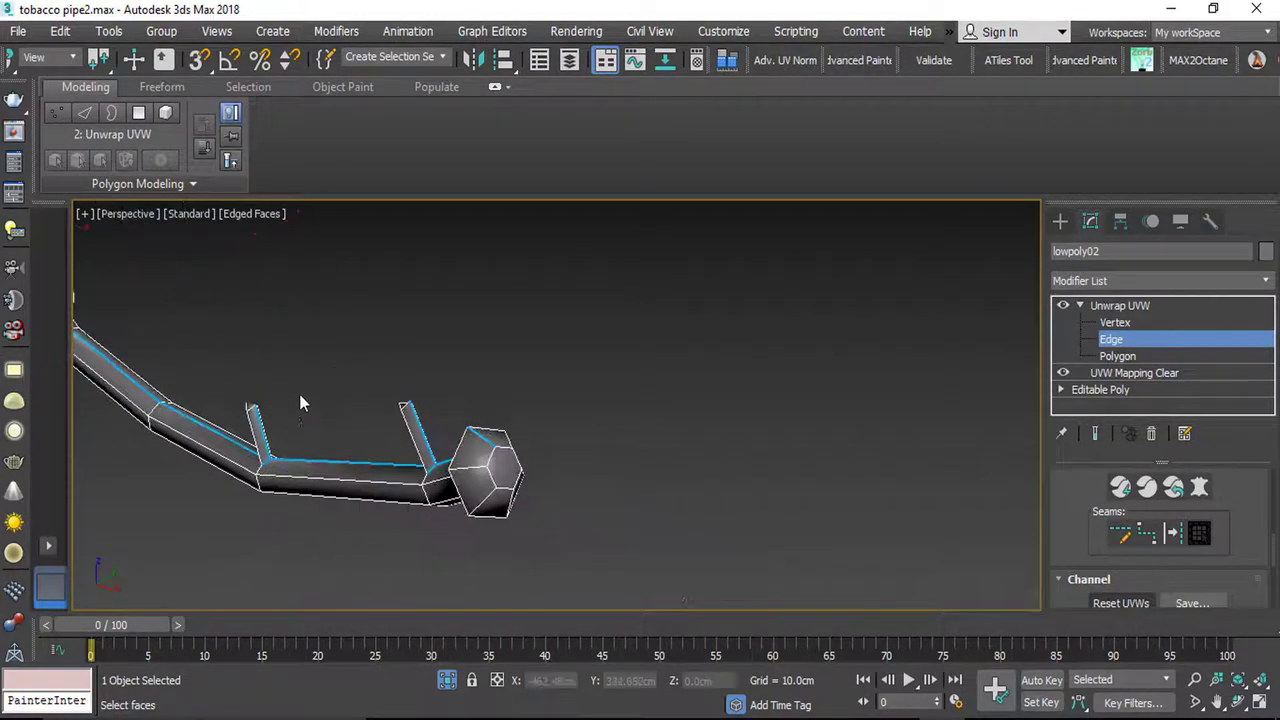
{"action": "scroll", "coordinate": [242, 411], "scroll_direction": "up", "scroll_amount": 5}
{"action": "left_click", "coordinate": [245, 403], "text": "ctrl"}
{"action": "middle_click_drag", "start_coordinate": [248, 402], "coordinate": [318, 474], "text": "alt"}
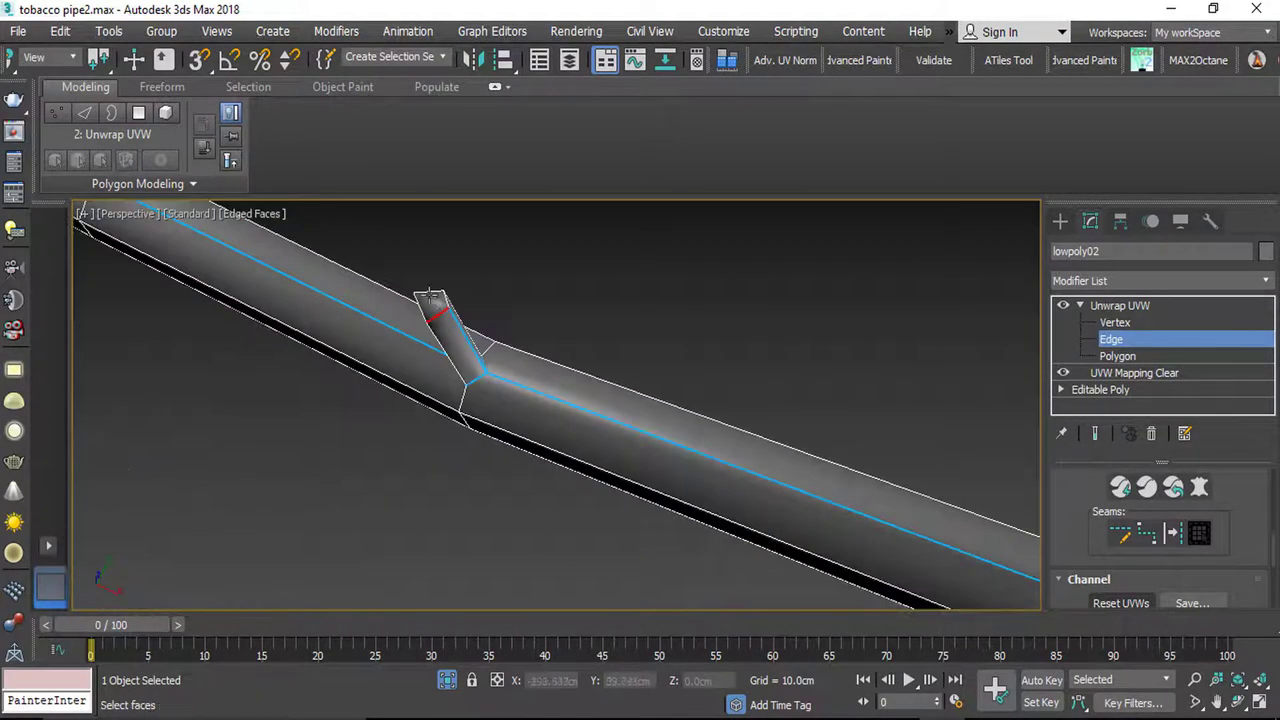
{"action": "middle_click_drag", "start_coordinate": [412, 312], "coordinate": [406, 368], "text": "alt"}
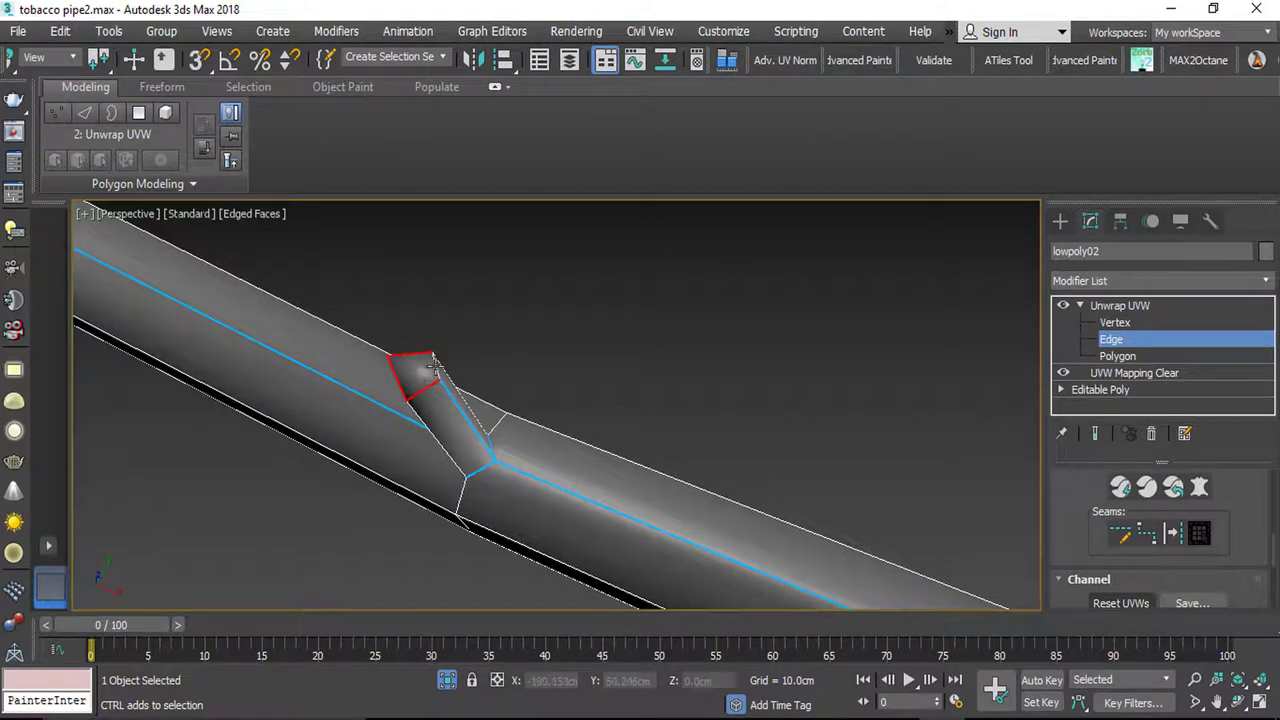
Step: Add the tip edges of the curved rod's last prong and convert all selected prong-tip edges to seams
{"action": "middle_click_drag", "start_coordinate": [788, 422], "coordinate": [440, 316]}
{"action": "scroll", "coordinate": [440, 316], "scroll_direction": "down", "scroll_amount": 5}
{"action": "scroll", "coordinate": [586, 428], "scroll_direction": "up", "scroll_amount": 3}
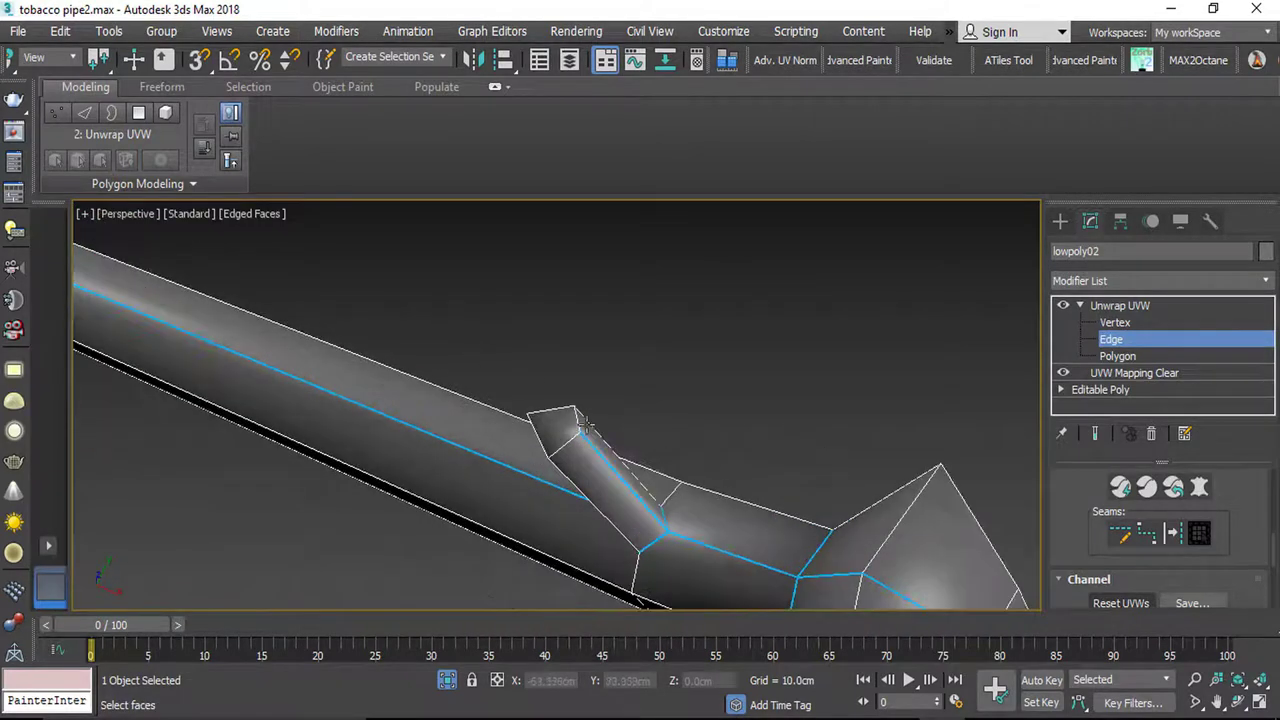
{"action": "left_click", "coordinate": [578, 414], "text": "ctrl"}
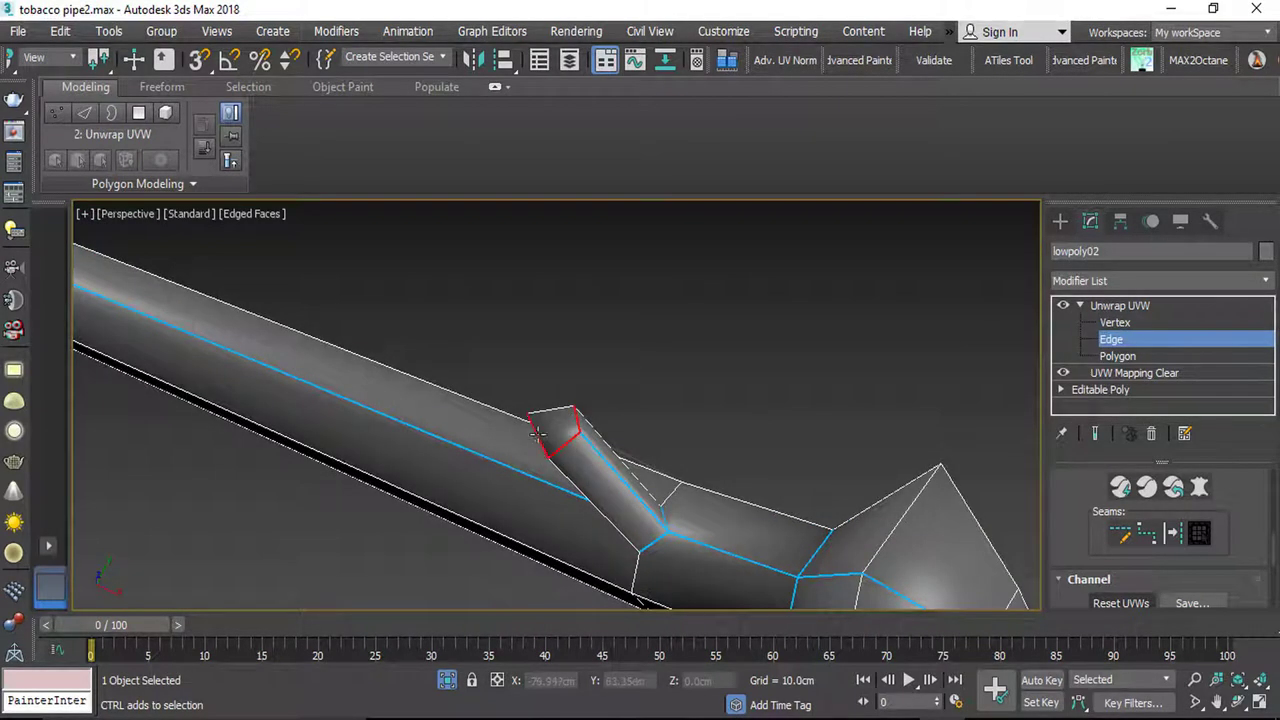
{"action": "left_click", "coordinate": [1174, 534]}
Step: Select the hexagonal edge ring around the end face of the curved rod's nearby bulb and convert it to a seam
{"action": "scroll", "coordinate": [714, 443], "scroll_direction": "down", "scroll_amount": 5}
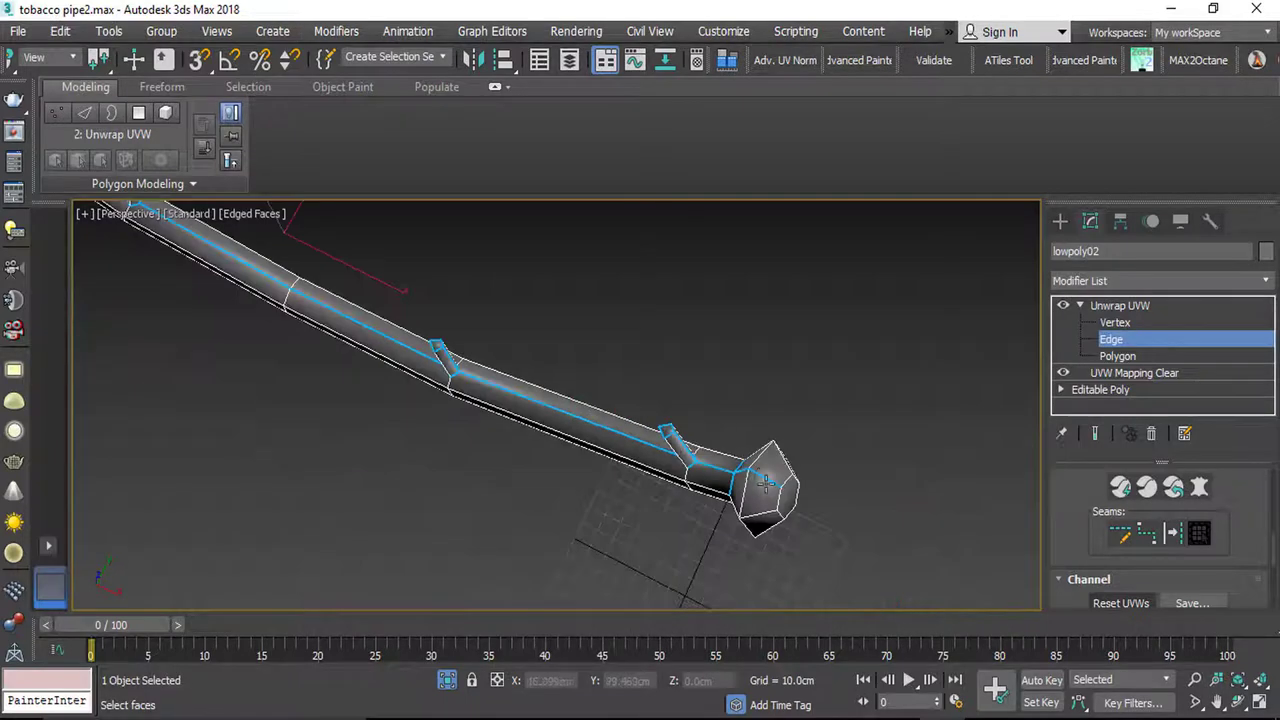
{"action": "scroll", "coordinate": [773, 490], "scroll_direction": "up", "scroll_amount": 3}
{"action": "middle_click_drag", "start_coordinate": [781, 330], "coordinate": [671, 385]}
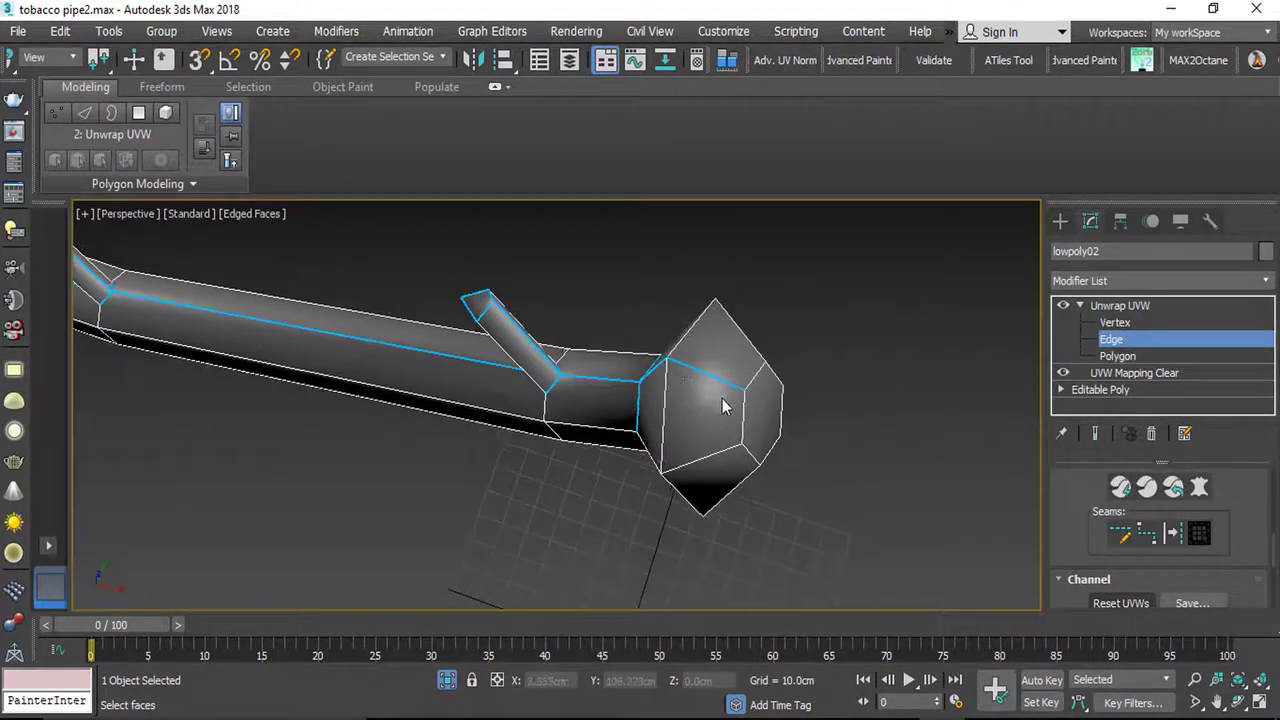
{"action": "scroll", "coordinate": [722, 400], "scroll_direction": "down", "scroll_amount": 4}
{"action": "scroll", "coordinate": [620, 430], "scroll_direction": "down", "scroll_amount": 2}
{"action": "scroll", "coordinate": [623, 430], "scroll_direction": "up", "scroll_amount": 5}
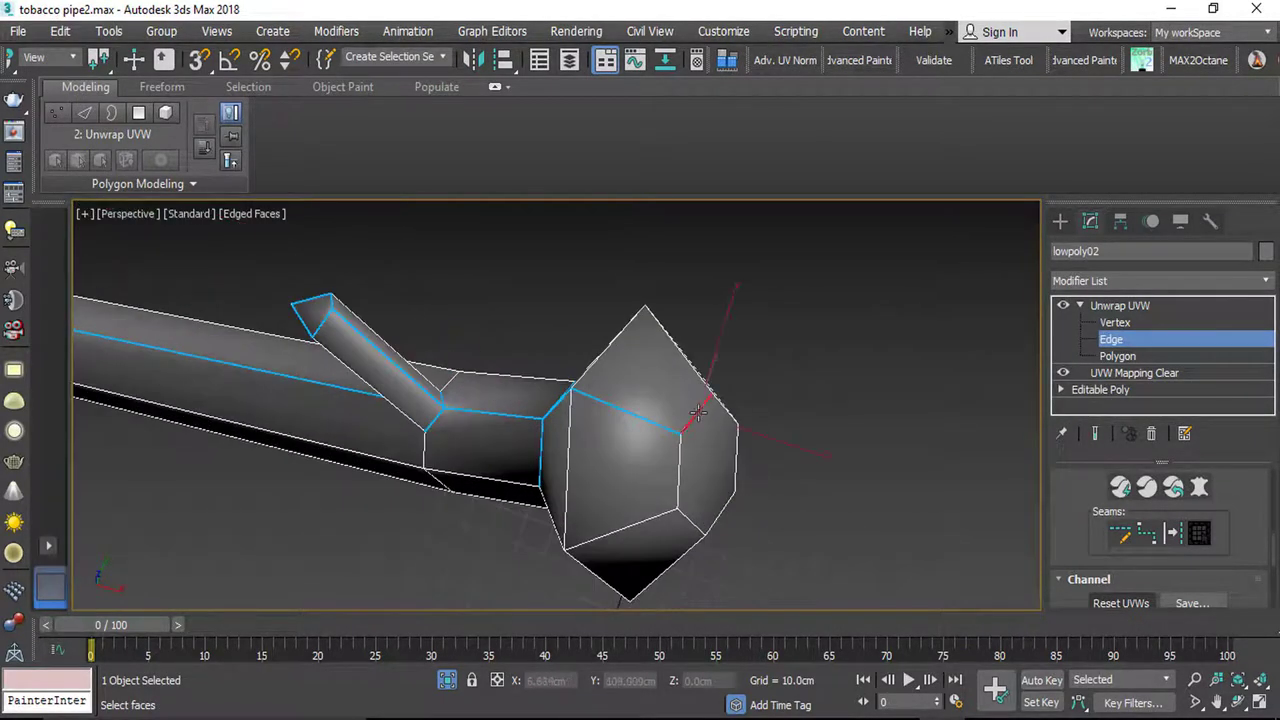
{"action": "middle_click_drag", "start_coordinate": [629, 509], "coordinate": [764, 513], "text": "alt"}
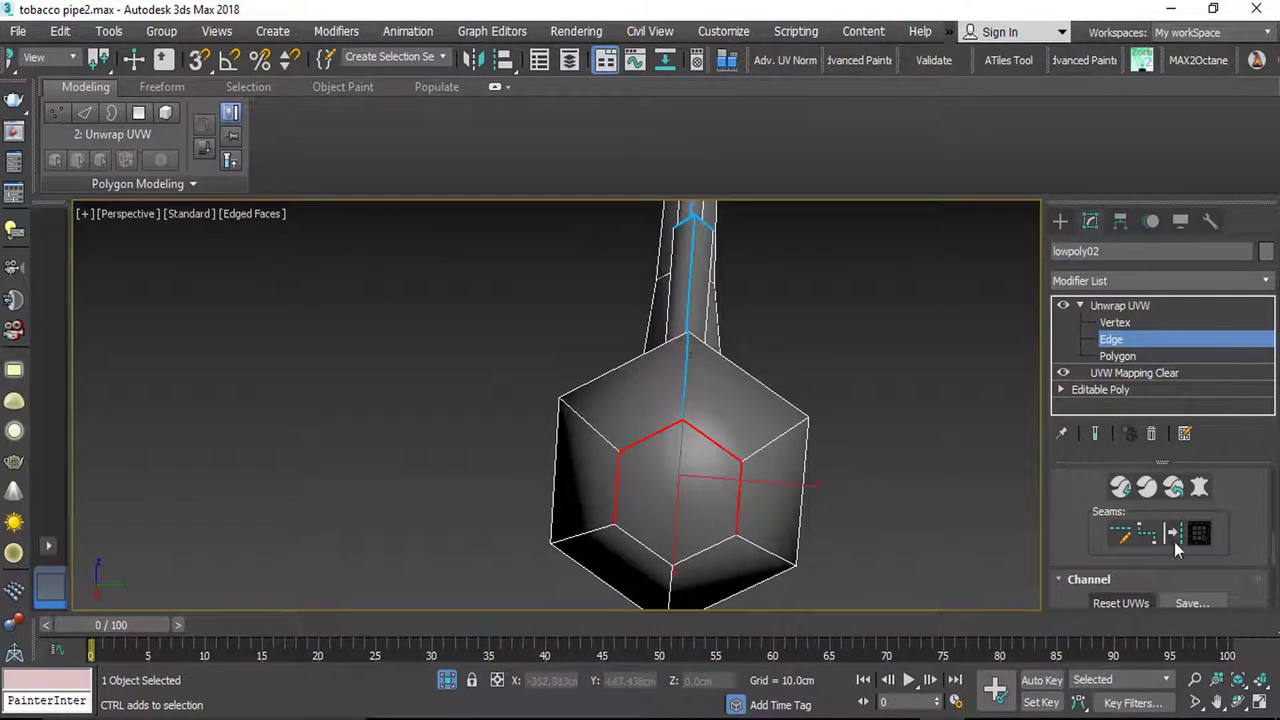
Step: Select the edges running from the neck of the curved rod's other bulb up and around its end face, and convert them to seams
{"action": "scroll", "coordinate": [654, 466], "scroll_direction": "down", "scroll_amount": 5}
{"action": "middle_click_drag", "start_coordinate": [654, 466], "coordinate": [829, 457], "text": "alt"}
{"action": "scroll", "coordinate": [600, 520], "scroll_direction": "down", "scroll_amount": 2}
{"action": "middle_click_drag", "start_coordinate": [575, 535], "coordinate": [732, 347]}
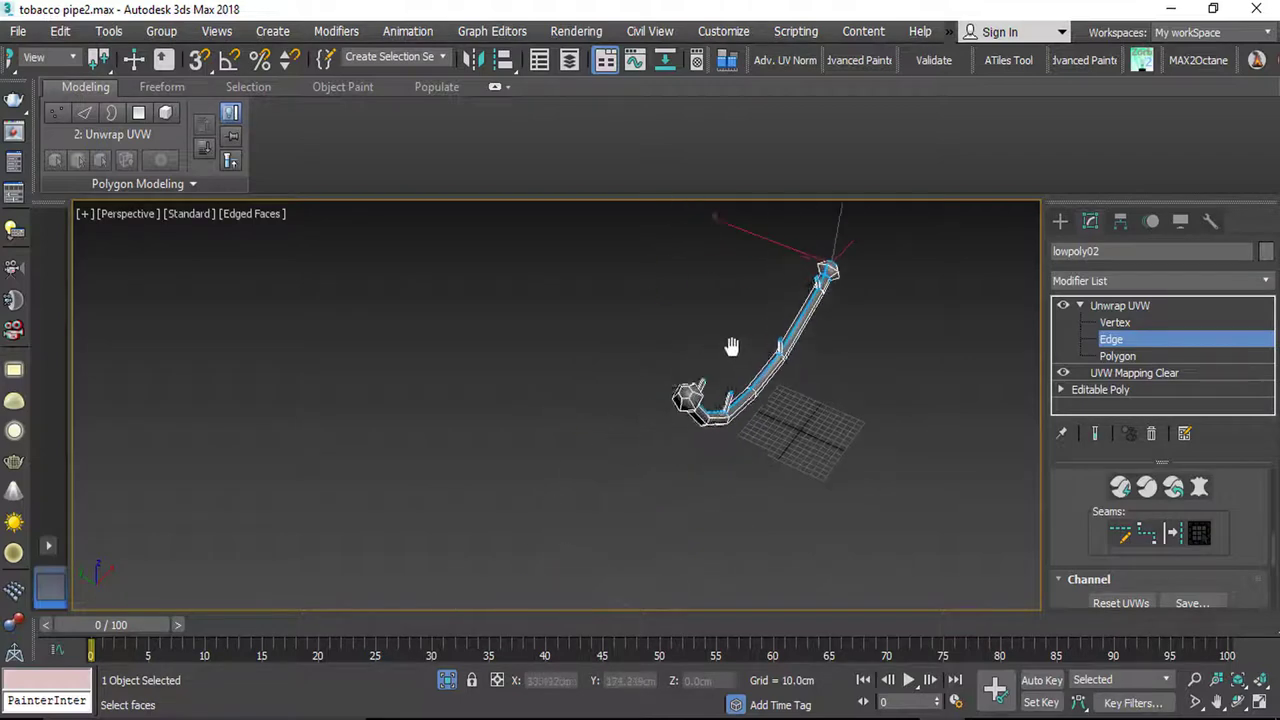
{"action": "scroll", "coordinate": [709, 358], "scroll_direction": "up", "scroll_amount": 6}
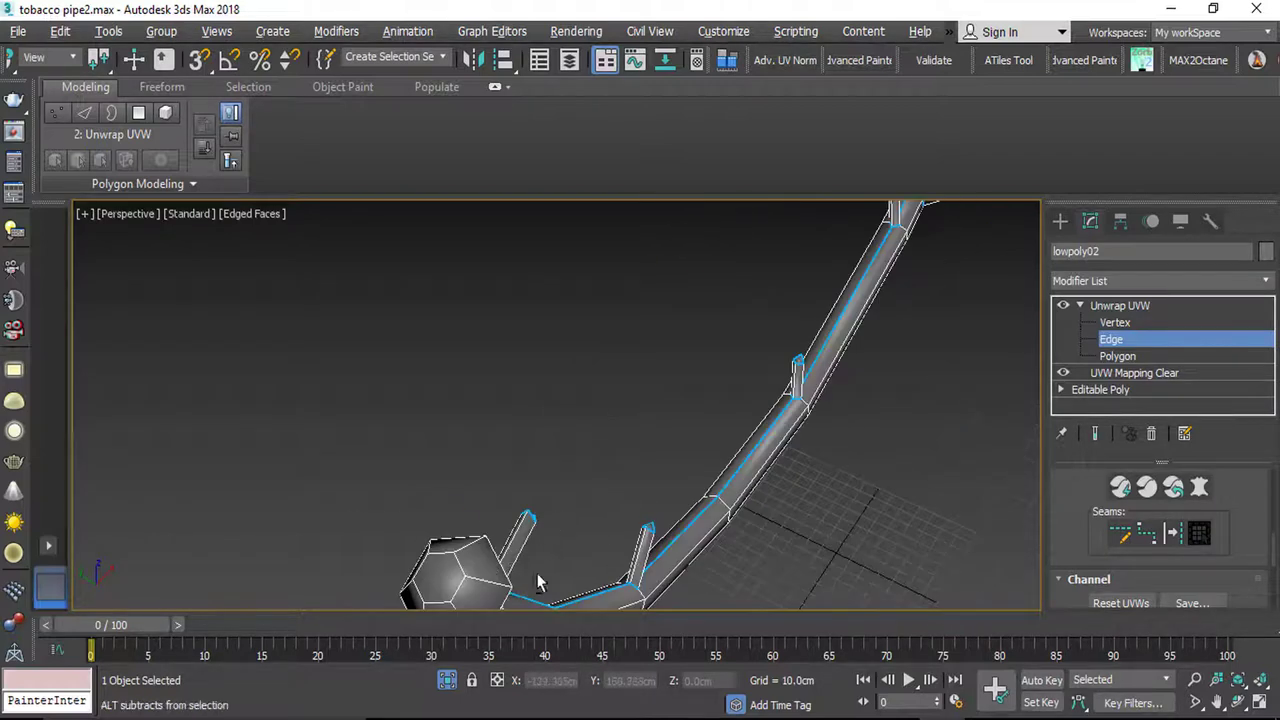
{"action": "middle_click_drag", "start_coordinate": [538, 583], "coordinate": [443, 506], "text": "alt"}
{"action": "middle_click_drag", "start_coordinate": [334, 298], "coordinate": [437, 469]}
{"action": "scroll", "coordinate": [394, 418], "scroll_direction": "up", "scroll_amount": 5}
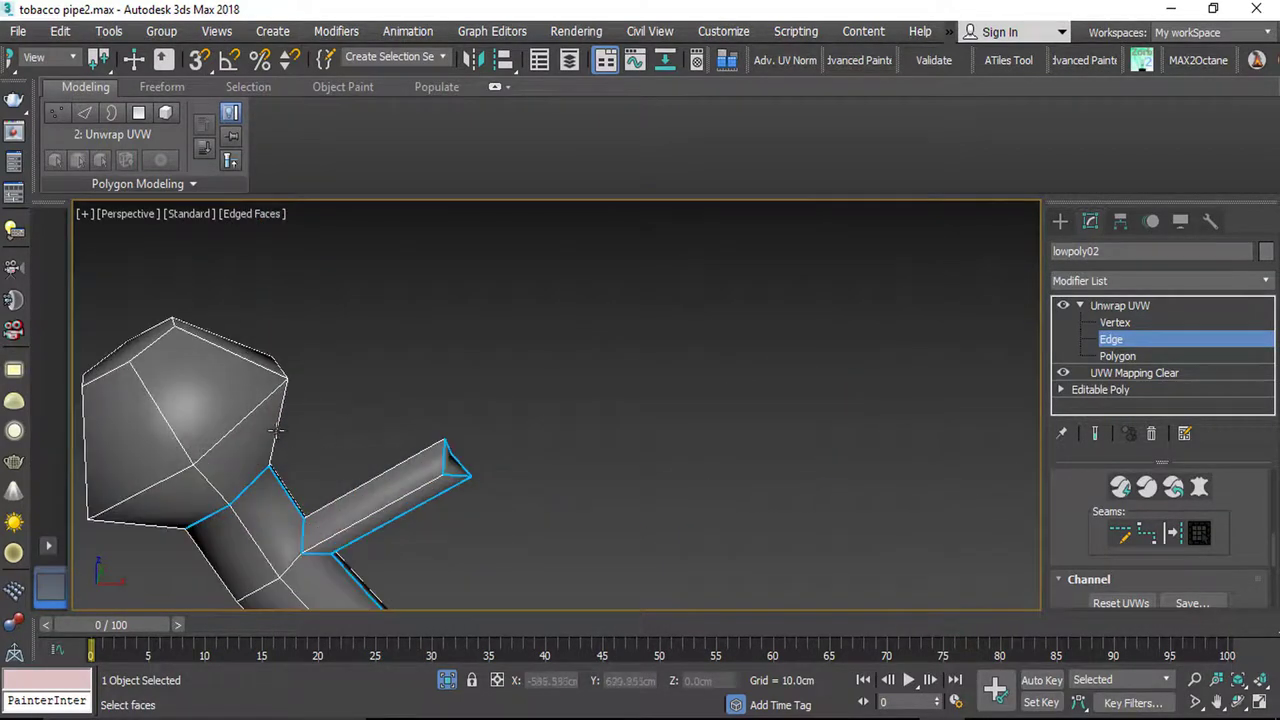
{"action": "left_click", "coordinate": [276, 430]}
{"action": "middle_click_drag", "start_coordinate": [276, 430], "coordinate": [233, 383], "text": "alt"}
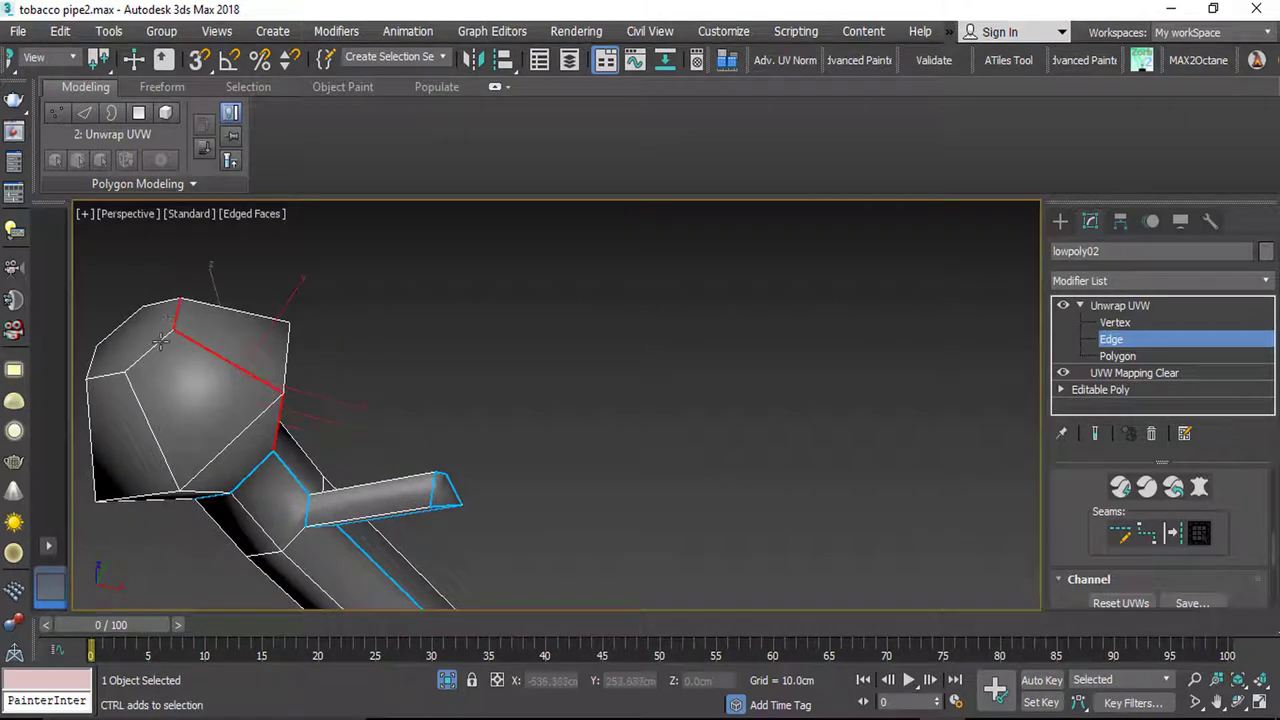
{"action": "middle_click_drag", "start_coordinate": [112, 374], "coordinate": [395, 363], "text": "alt"}
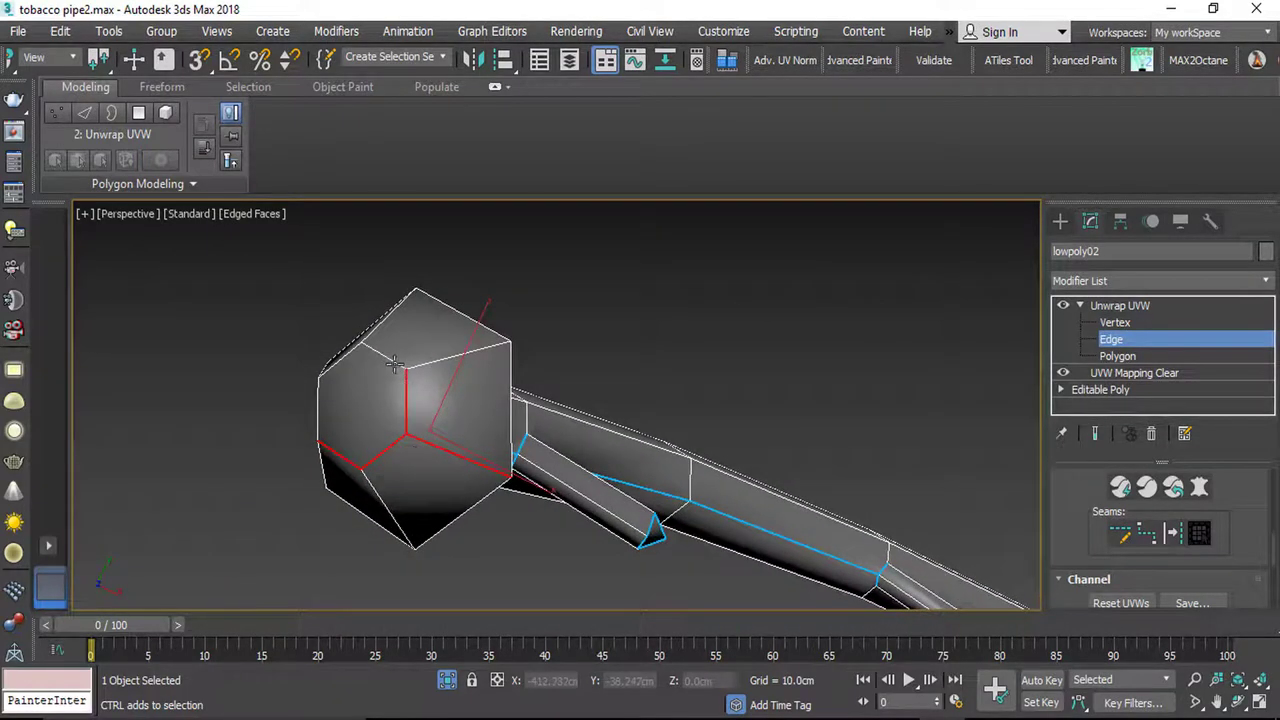
{"action": "left_click", "coordinate": [1174, 536]}
Step: Select the side edges from the neck of the second rod's bulb and around its end face, and convert them to seams
{"action": "scroll", "coordinate": [380, 377], "scroll_direction": "down", "scroll_amount": 8}
{"action": "middle_click_drag", "start_coordinate": [690, 490], "coordinate": [333, 450]}
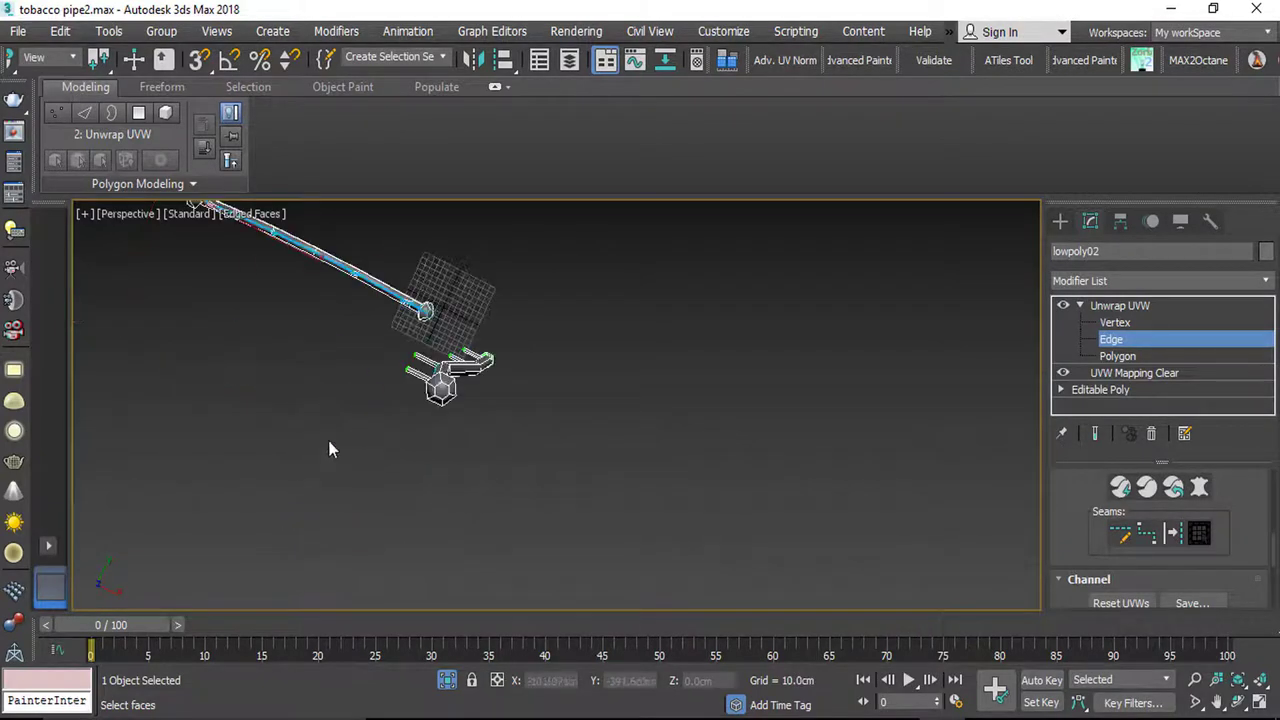
{"action": "scroll", "coordinate": [440, 388], "scroll_direction": "up", "scroll_amount": 7}
{"action": "scroll", "coordinate": [560, 390], "scroll_direction": "down", "scroll_amount": 2}
{"action": "left_click", "coordinate": [651, 326]}
{"action": "left_click", "coordinate": [598, 354]}
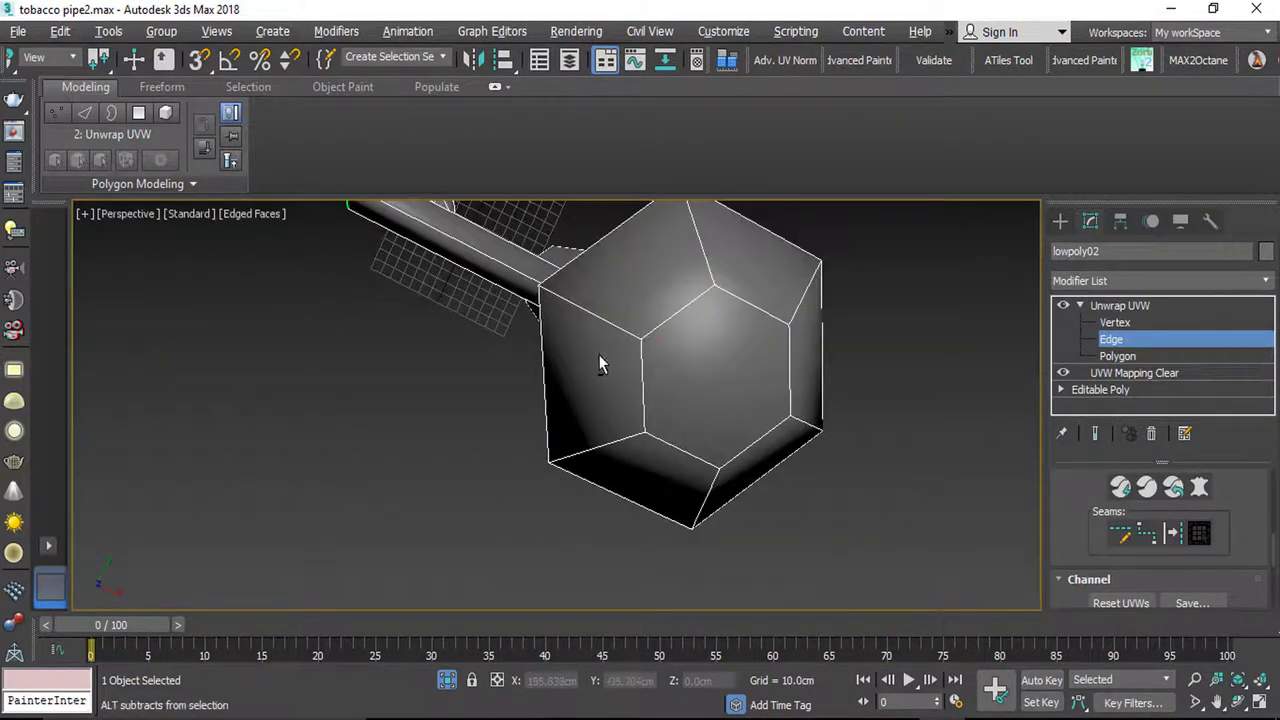
{"action": "middle_click_drag", "start_coordinate": [598, 354], "coordinate": [740, 211], "text": "alt"}
{"action": "middle_click_drag", "start_coordinate": [641, 250], "coordinate": [612, 520]}
{"action": "middle_click_drag", "start_coordinate": [520, 235], "coordinate": [541, 541]}
{"action": "scroll", "coordinate": [536, 390], "scroll_direction": "up", "scroll_amount": 8}
{"action": "scroll", "coordinate": [575, 477], "scroll_direction": "down", "scroll_amount": 4}
{"action": "scroll", "coordinate": [572, 477], "scroll_direction": "up", "scroll_amount": 4}
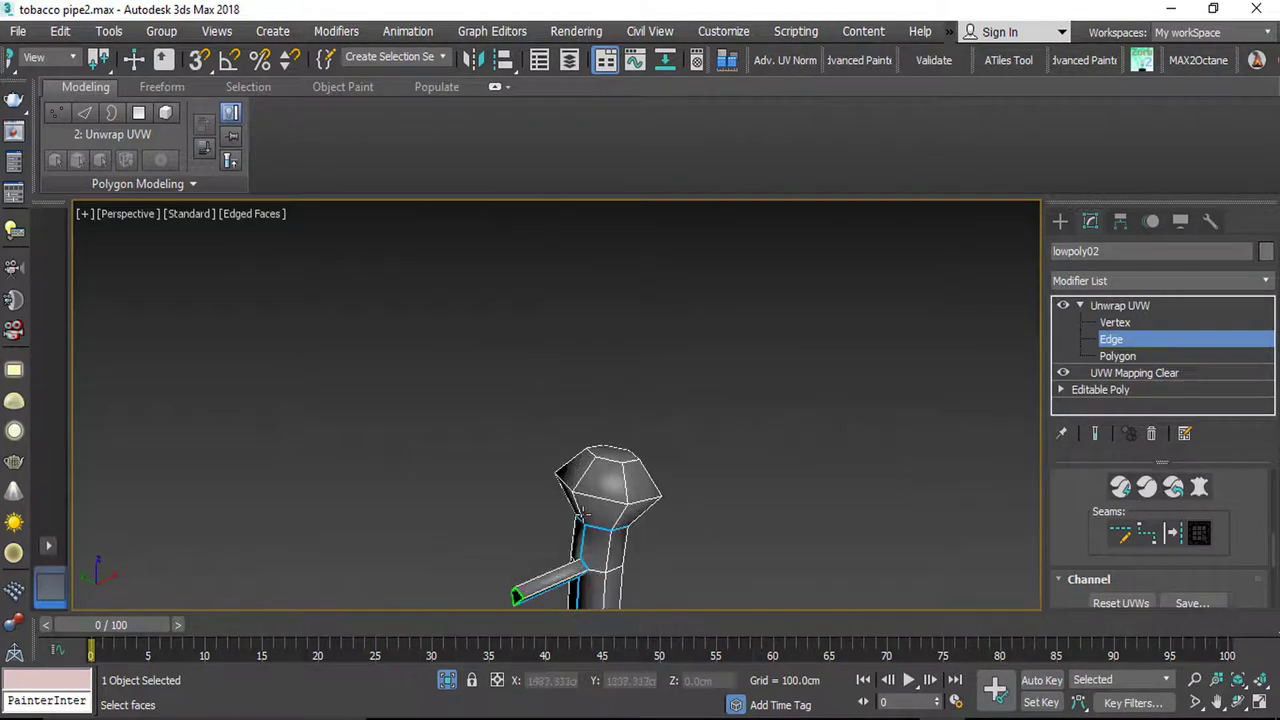
{"action": "left_click", "coordinate": [597, 426], "text": "ctrl"}
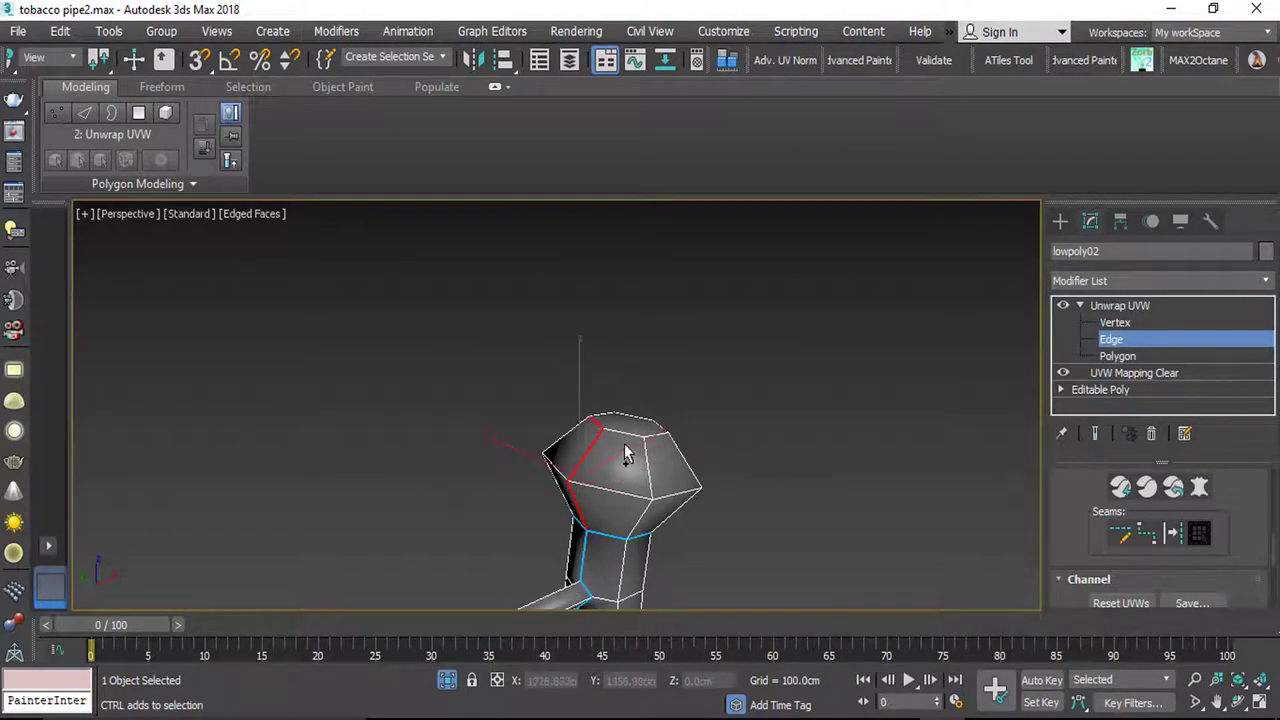
{"action": "middle_click_drag", "start_coordinate": [655, 438], "coordinate": [592, 365], "text": "alt"}
{"action": "left_click", "coordinate": [1176, 545]}
Step: Run Quick Peel on the seamed rods and bring the resulting layout up in the UV editor
{"action": "scroll", "coordinate": [614, 431], "scroll_direction": "down", "scroll_amount": 4}
{"action": "middle_click_drag", "start_coordinate": [614, 443], "coordinate": [549, 234]}
{"action": "scroll", "coordinate": [440, 390], "scroll_direction": "down", "scroll_amount": 5}
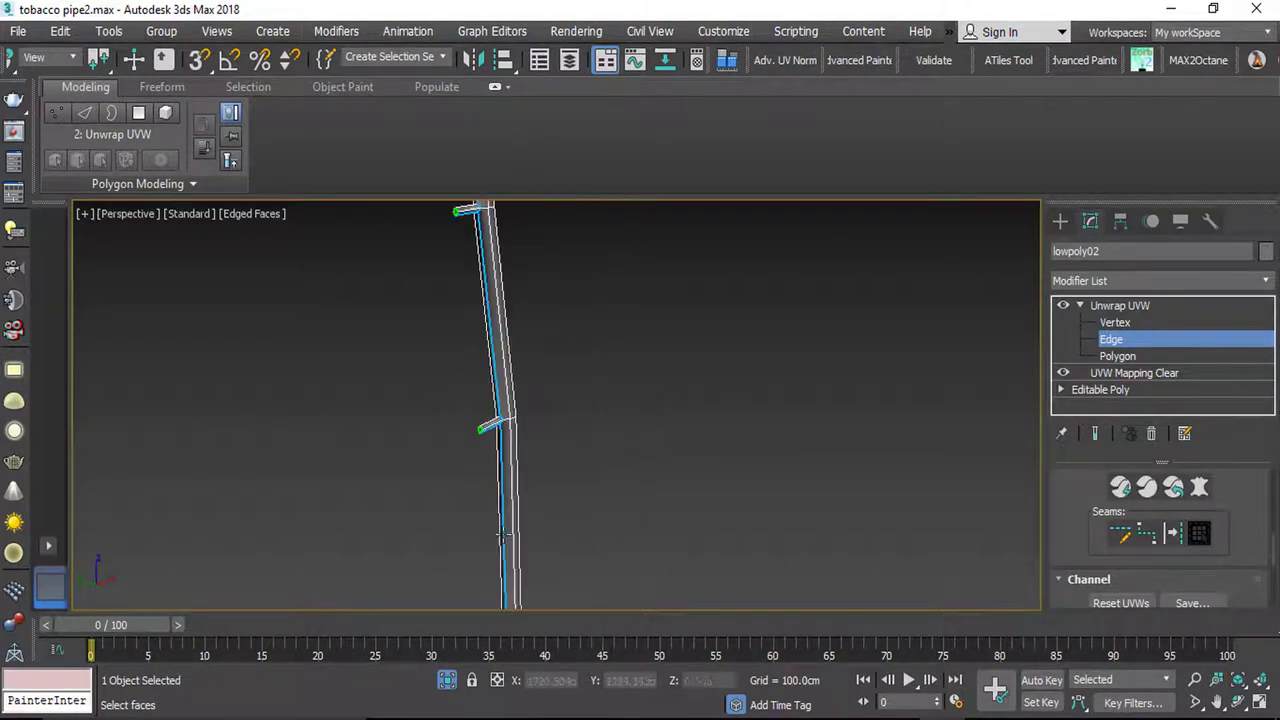
{"action": "left_click", "coordinate": [1123, 490]}
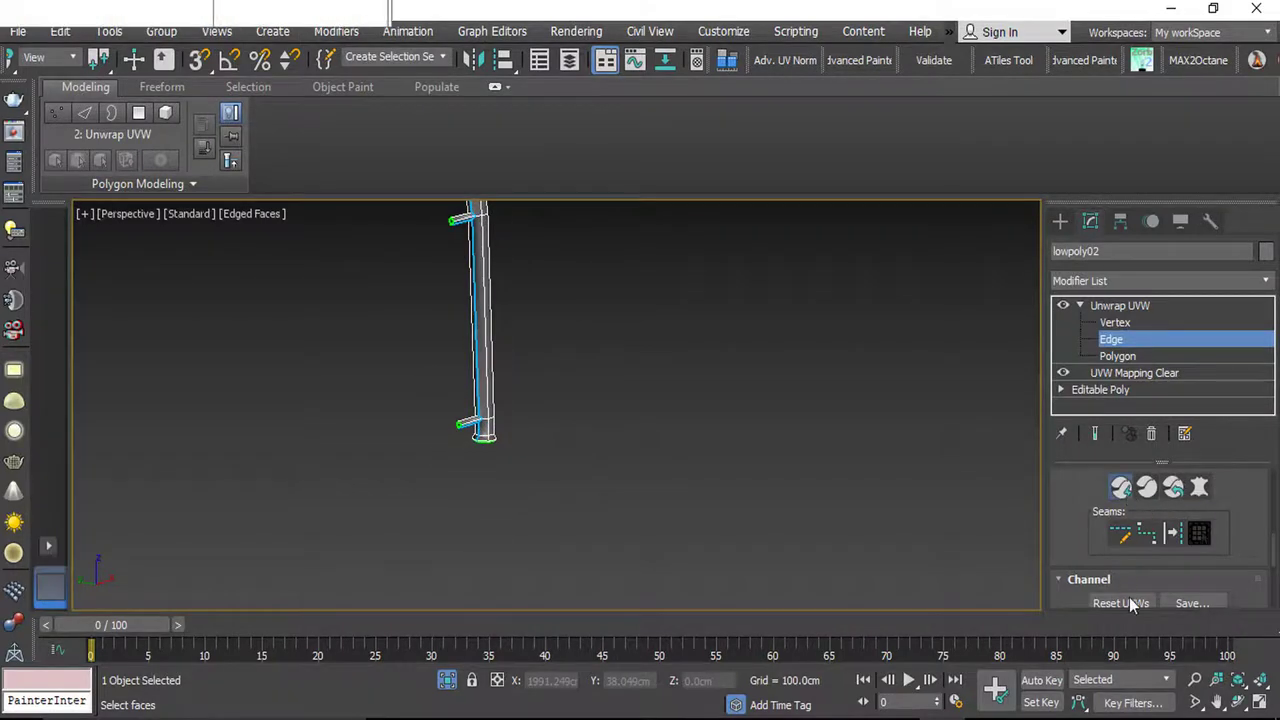
{"action": "scroll", "coordinate": [183, 371], "scroll_direction": "down", "scroll_amount": 3}
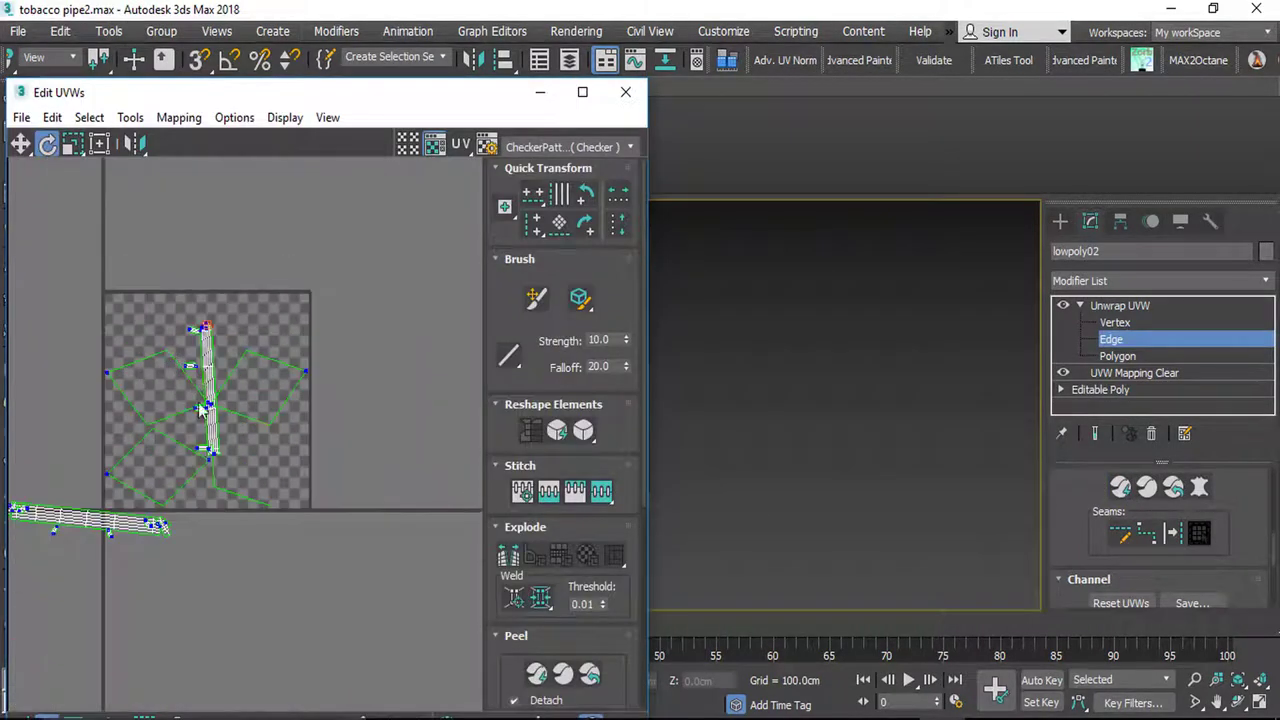
{"action": "middle_click_drag", "start_coordinate": [124, 394], "coordinate": [215, 377]}
Step: Select all UV polygons and unwrap them with Unwrap Pro at 20 iterations
{"action": "key", "text": "3"}
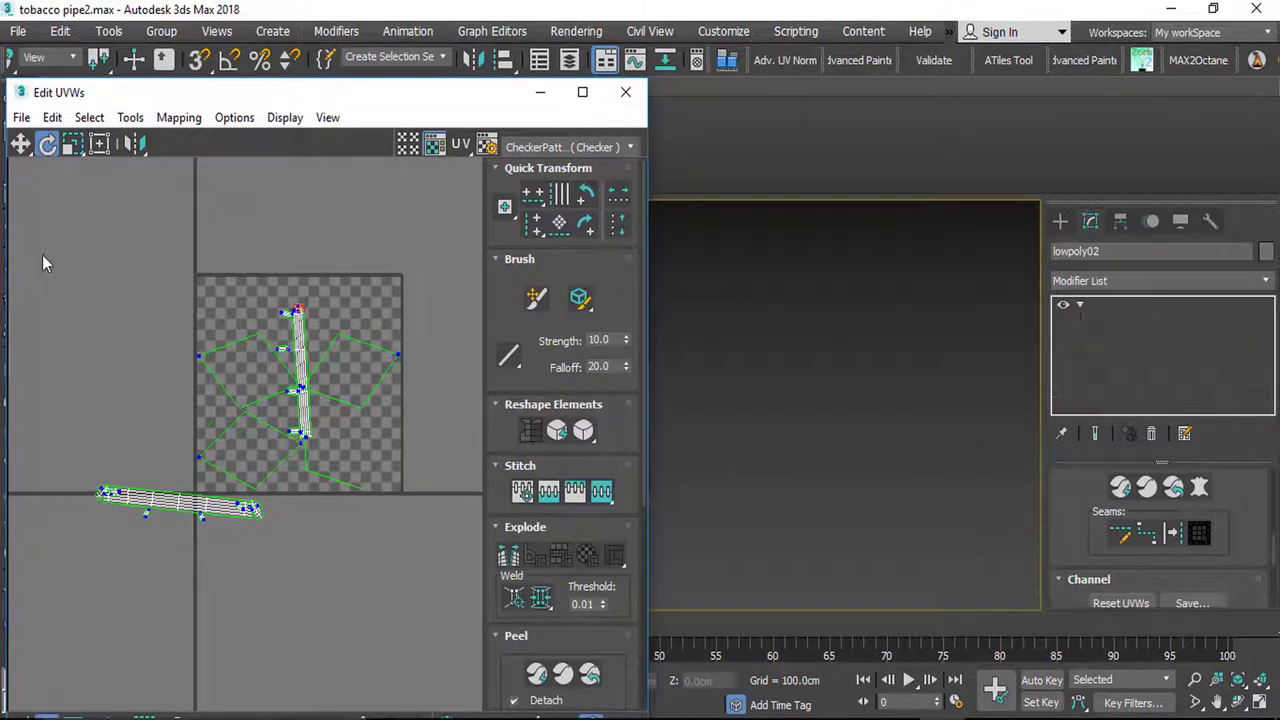
{"action": "key", "text": "ctrl+a"}
{"action": "scroll", "coordinate": [1094, 510], "scroll_direction": "down", "scroll_amount": 15}
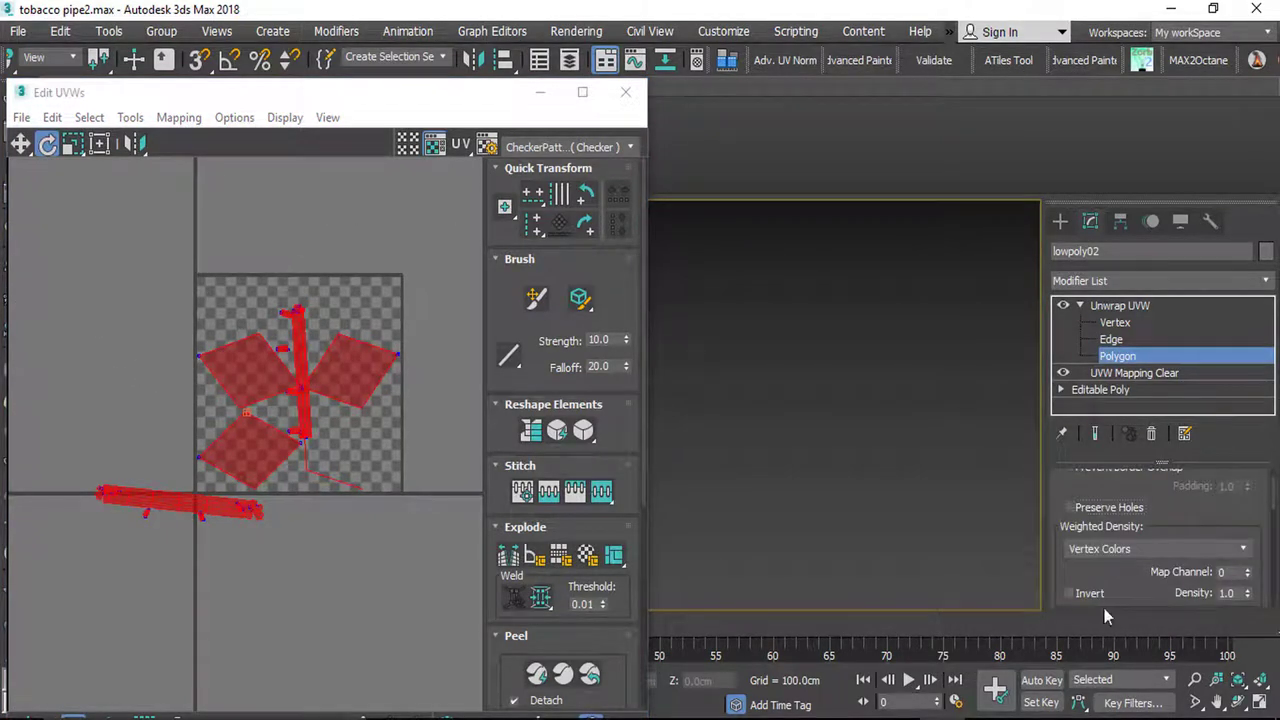
{"action": "scroll", "coordinate": [1110, 580], "scroll_direction": "up", "scroll_amount": 3}
{"action": "left_click", "coordinate": [1140, 510]}
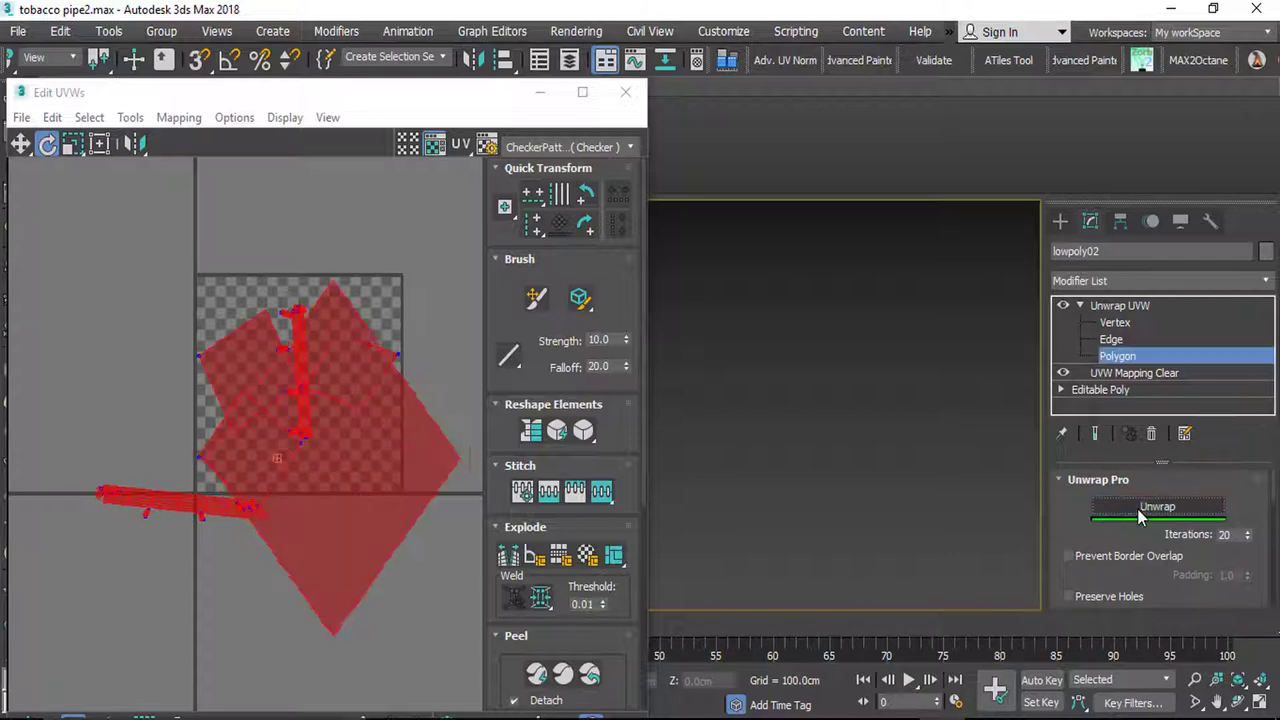
Step: Pack all the unwrapped shells into the UV tile
{"action": "left_click", "coordinate": [130, 117]}
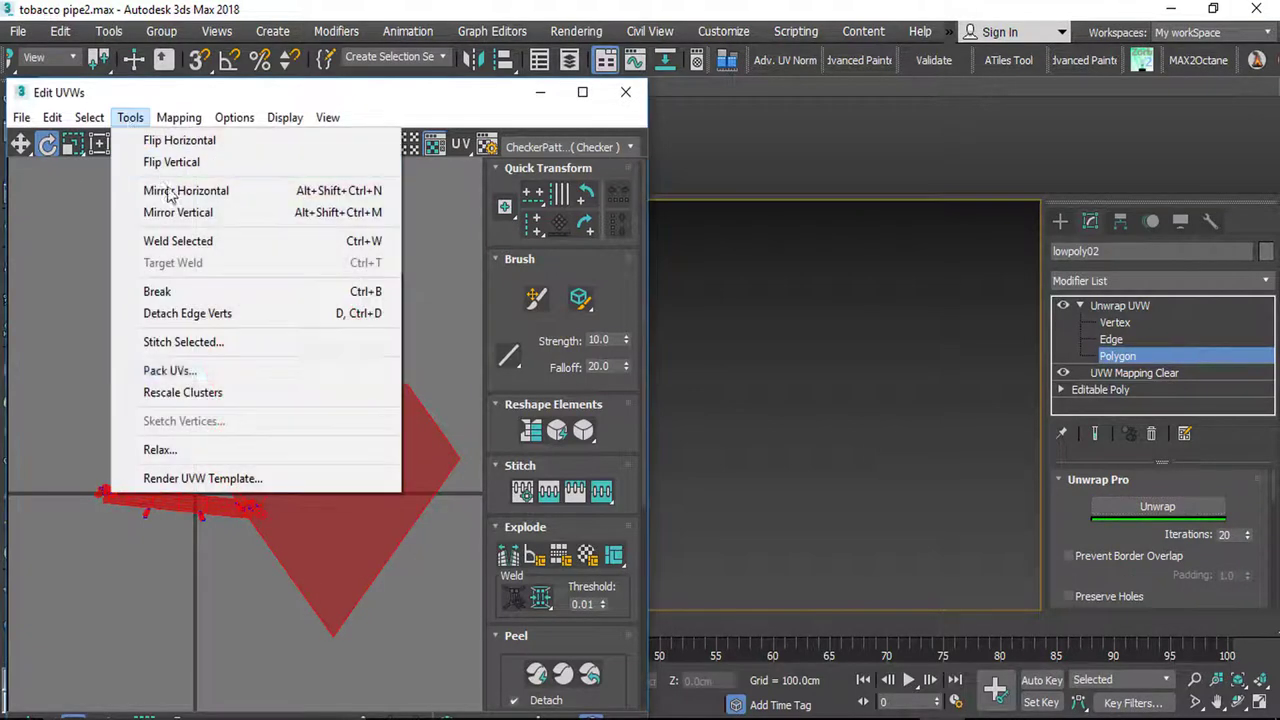
{"action": "left_click", "coordinate": [170, 370]}
{"action": "left_click", "coordinate": [296, 259]}
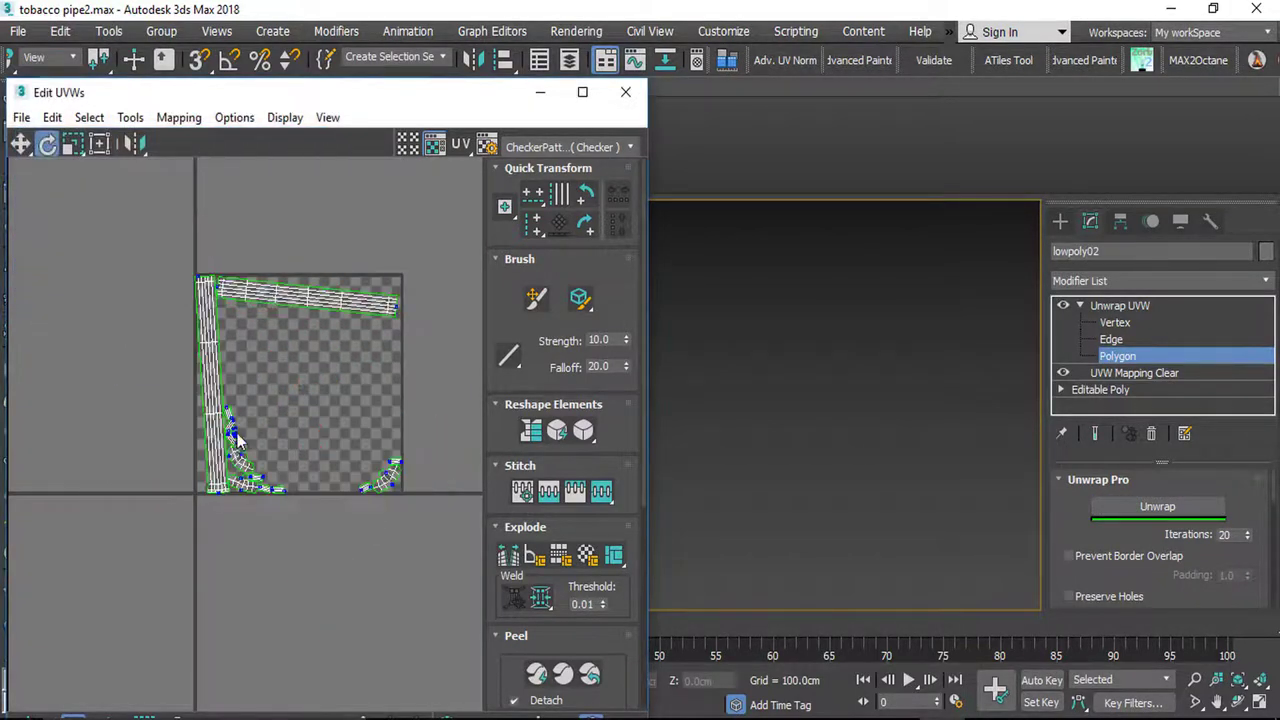
Step: Try rotating the longest rod shell straight, and undo the rotation
{"action": "scroll", "coordinate": [237, 440], "scroll_direction": "up", "scroll_amount": 4}
{"action": "left_click", "coordinate": [189, 500]}
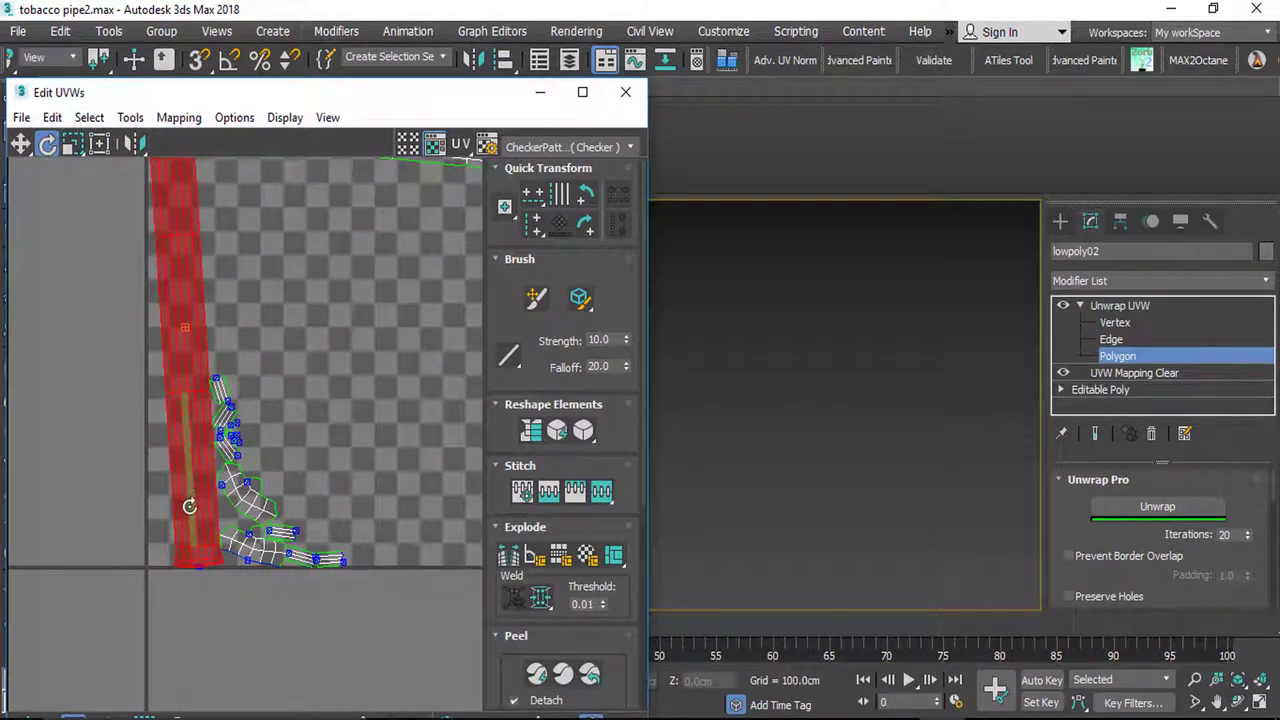
{"action": "left_click_drag", "start_coordinate": [189, 506], "coordinate": [189, 531]}
{"action": "key", "text": "ctrl+z"}
Step: Rotate the shorter rod shell along the tile's upper edge to stand vertically
{"action": "middle_click_drag", "start_coordinate": [408, 253], "coordinate": [264, 568]}
{"action": "scroll", "coordinate": [231, 451], "scroll_direction": "down", "scroll_amount": 3}
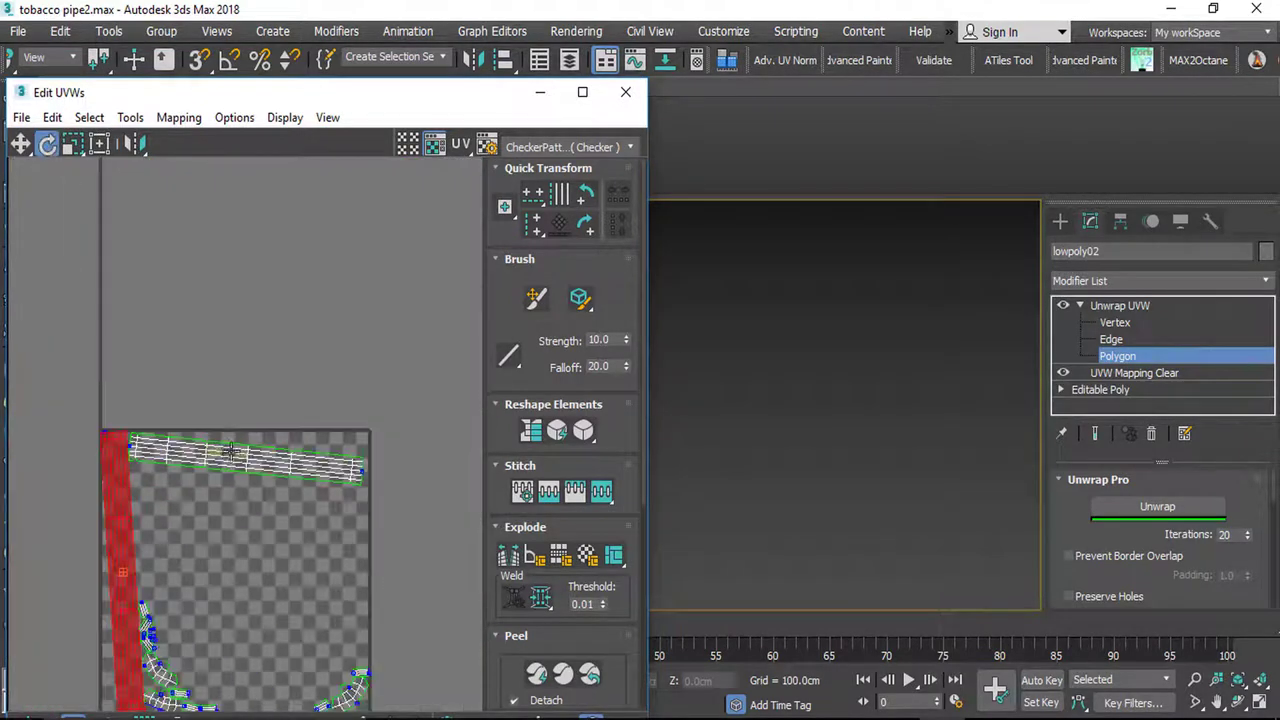
{"action": "middle_click_drag", "start_coordinate": [281, 490], "coordinate": [313, 301]}
{"action": "left_click", "coordinate": [378, 285]}
{"action": "left_click_drag", "start_coordinate": [378, 285], "coordinate": [273, 318]}
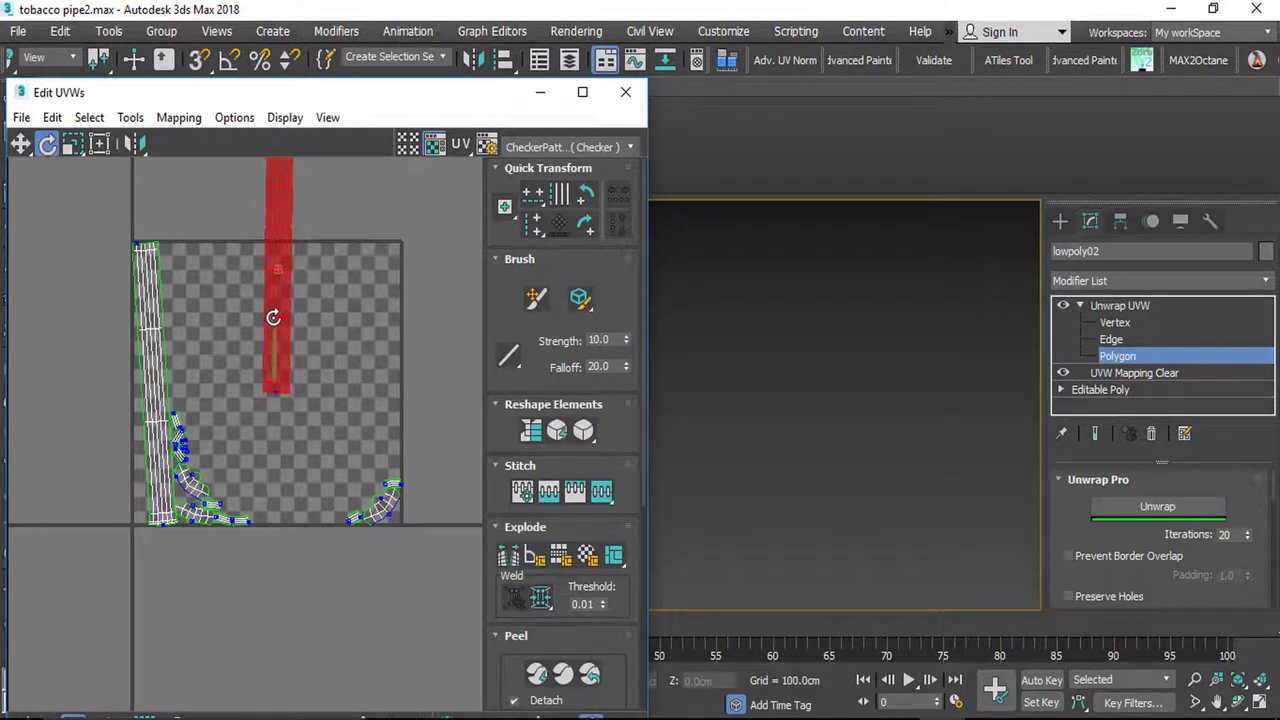
Step: Rotate the two curved bulb shells beside the foot of the longest rod shell until they lie level
{"action": "left_click_drag", "start_coordinate": [155, 519], "coordinate": [208, 452]}
{"action": "scroll", "coordinate": [201, 519], "scroll_direction": "up", "scroll_amount": 3}
{"action": "left_click", "coordinate": [199, 518]}
Step: Rotate the small prong shells stacked alongside the longest rod shell until they lie horizontally
{"action": "left_click", "coordinate": [167, 418]}
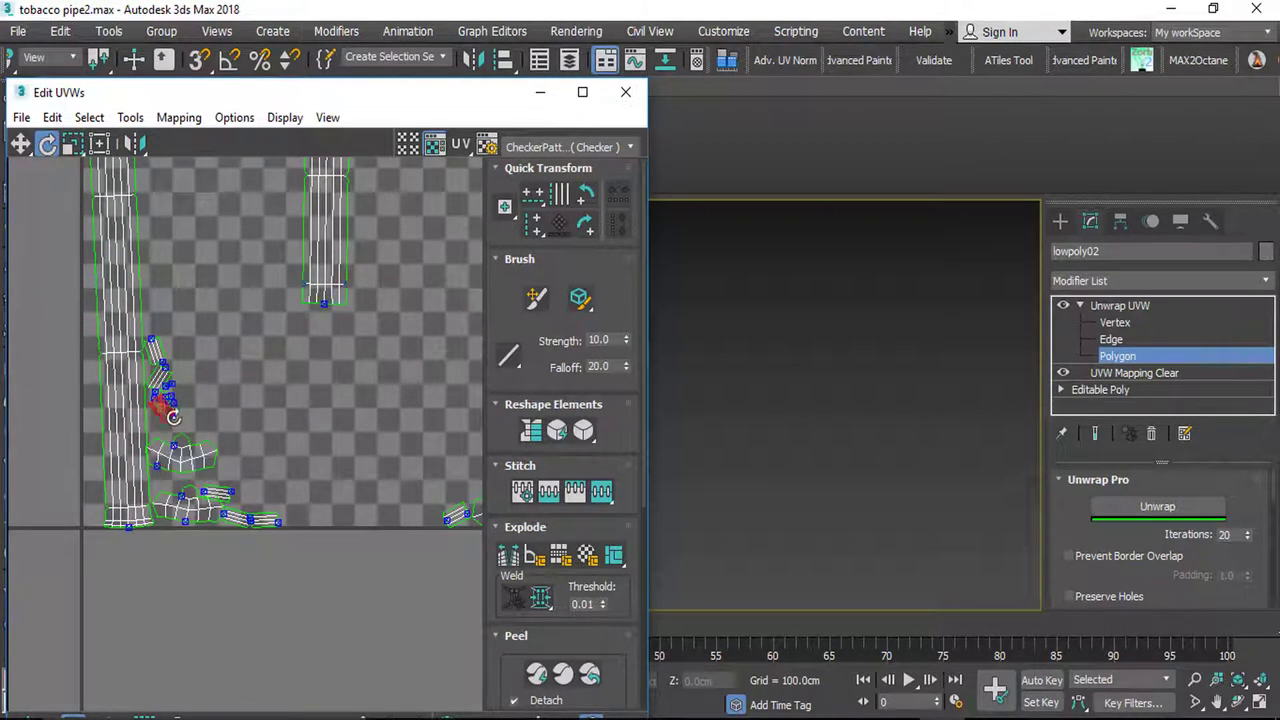
{"action": "scroll", "coordinate": [181, 421], "scroll_direction": "up", "scroll_amount": 3}
{"action": "left_click", "coordinate": [271, 437]}
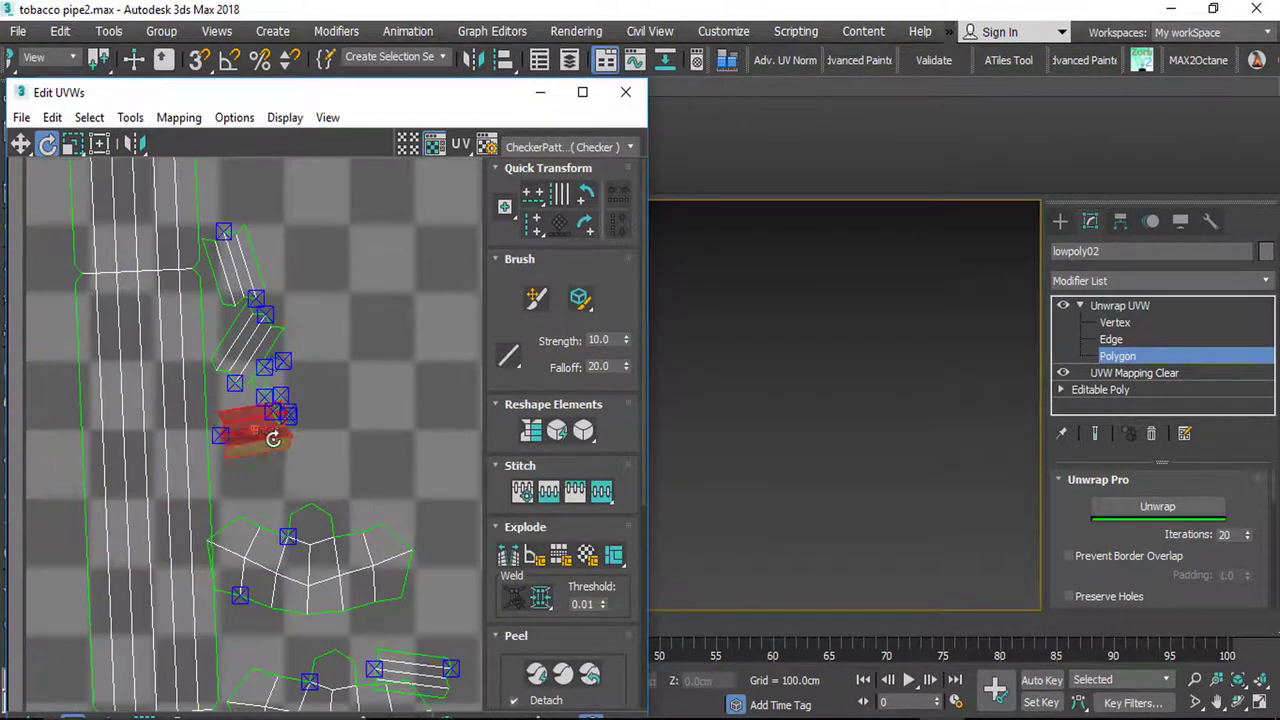
{"action": "left_click", "coordinate": [255, 337]}
{"action": "left_click_drag", "start_coordinate": [255, 337], "coordinate": [268, 350]}
{"action": "left_click_drag", "start_coordinate": [247, 279], "coordinate": [269, 260]}
Step: Level the small prong shells beside the lower bulb shell, rotating the steepest one by about 17 degrees
{"action": "middle_click_drag", "start_coordinate": [383, 450], "coordinate": [217, 251]}
{"action": "scroll", "coordinate": [281, 482], "scroll_direction": "down", "scroll_amount": 1}
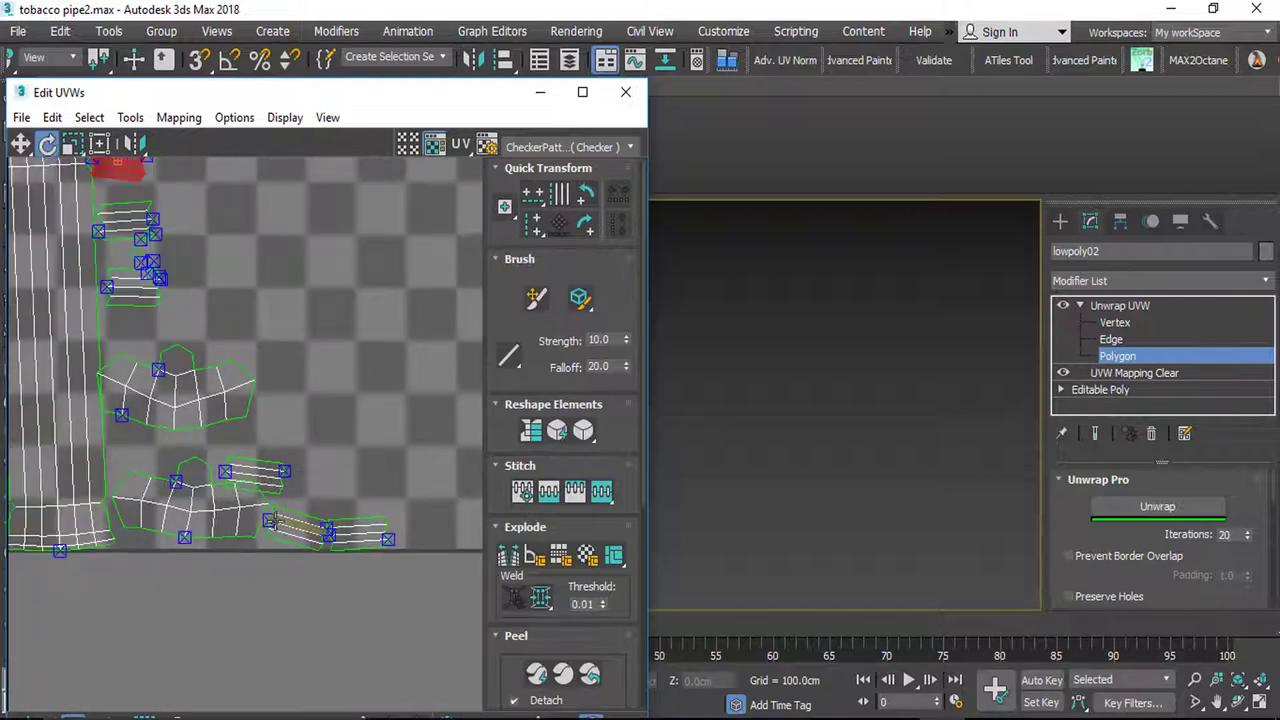
{"action": "double_click", "coordinate": [269, 470]}
{"action": "left_click_drag", "start_coordinate": [269, 470], "coordinate": [276, 468]}
{"action": "left_click", "coordinate": [299, 537]}
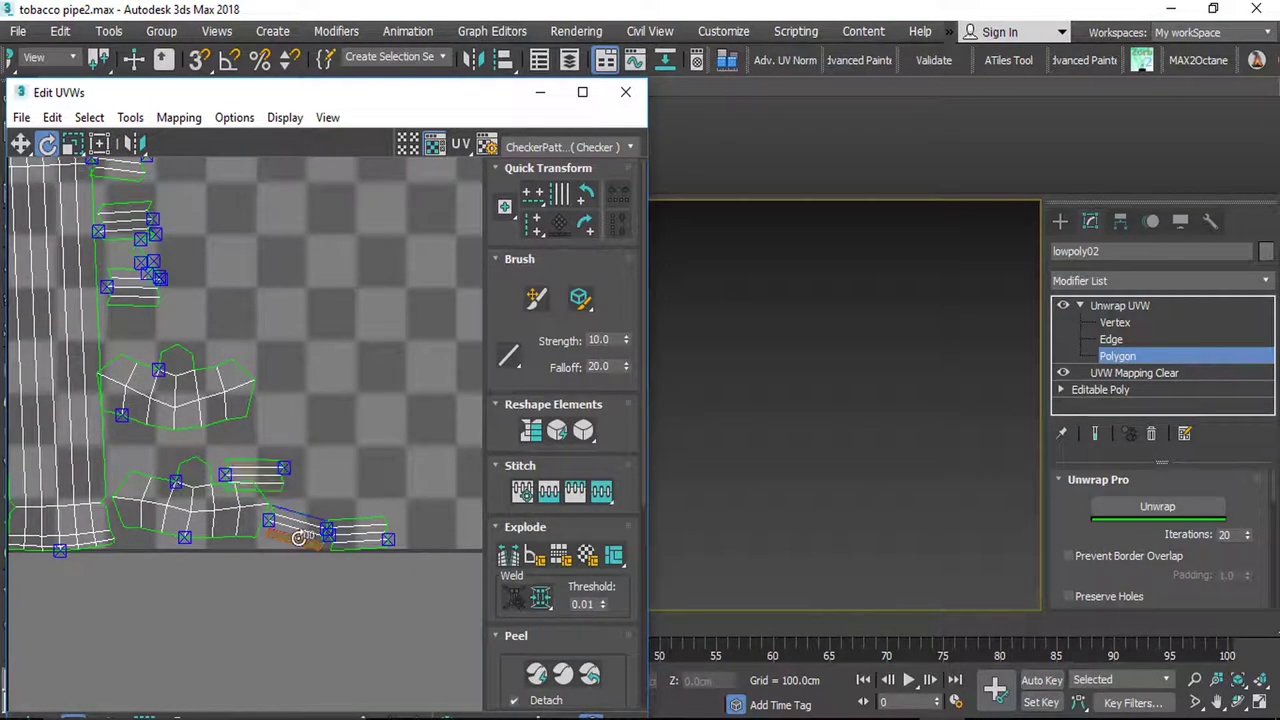
{"action": "double_click", "coordinate": [303, 539]}
{"action": "left_click_drag", "start_coordinate": [305, 538], "coordinate": [308, 533]}
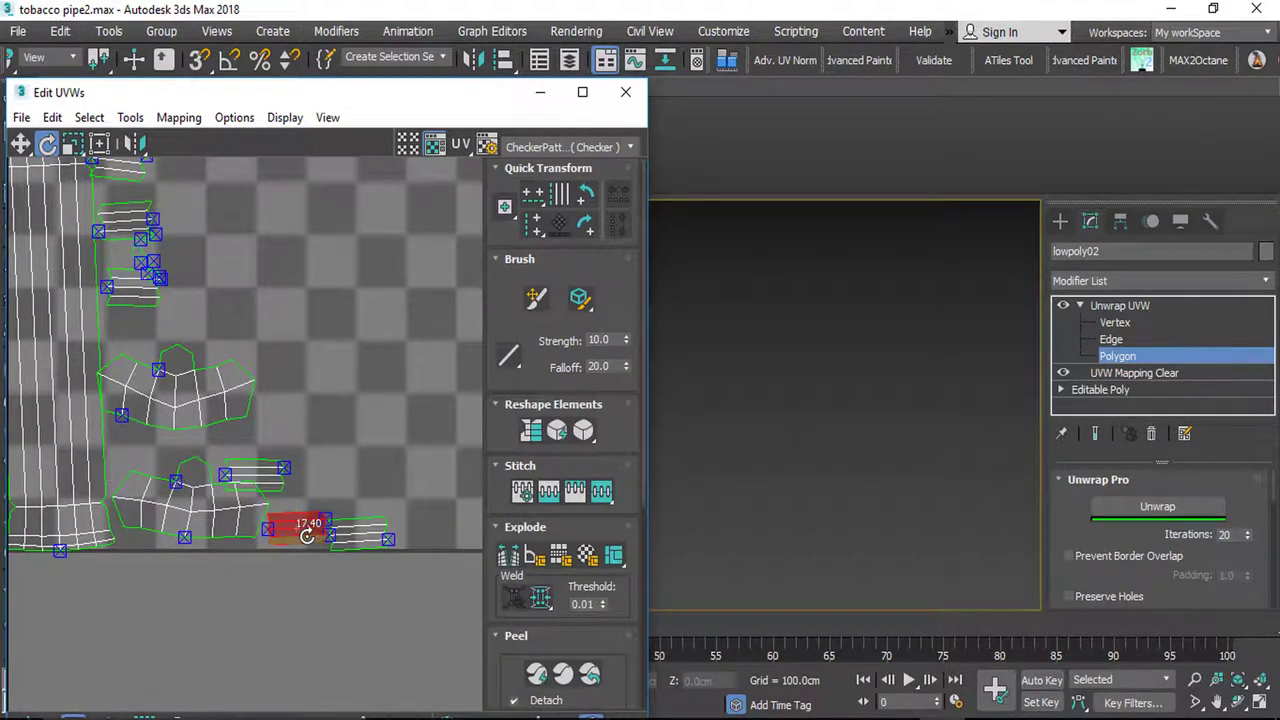
Step: Rotate the bulb shell in the tile's opposite lower corner level and turn the small prong shell beside it
{"action": "scroll", "coordinate": [307, 494], "scroll_direction": "down", "scroll_amount": 3}
{"action": "middle_click_drag", "start_coordinate": [445, 502], "coordinate": [393, 503]}
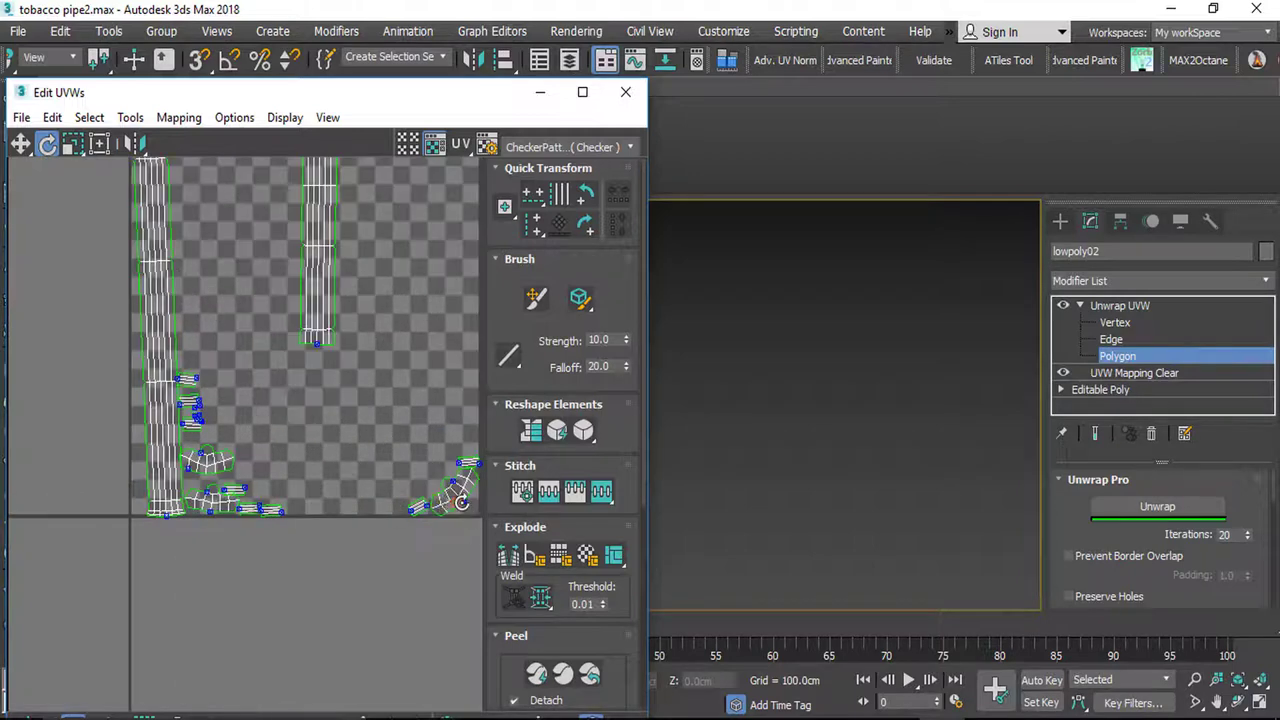
{"action": "left_click_drag", "start_coordinate": [461, 502], "coordinate": [418, 511]}
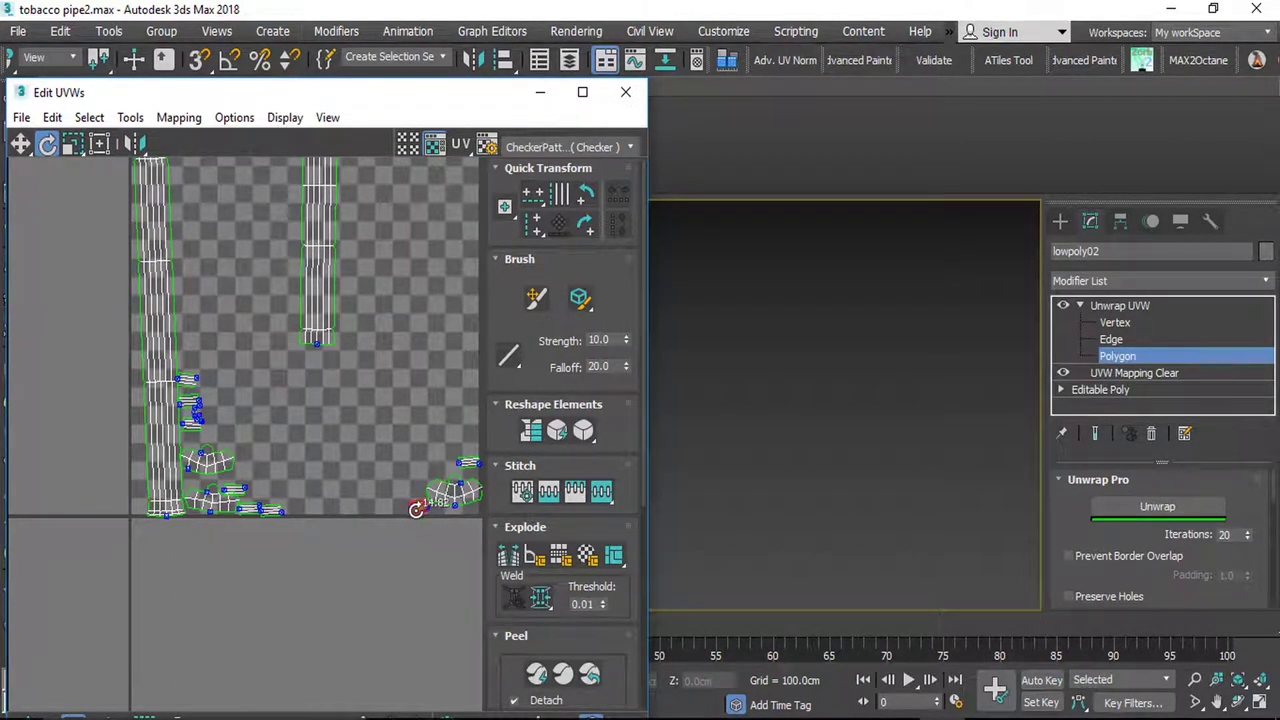
Step: Straighten the two small prong shells above and beside the corner bulb shell so they lie horizontally
{"action": "middle_click_drag", "start_coordinate": [441, 470], "coordinate": [236, 466]}
{"action": "scroll", "coordinate": [236, 466], "scroll_direction": "up", "scroll_amount": 3}
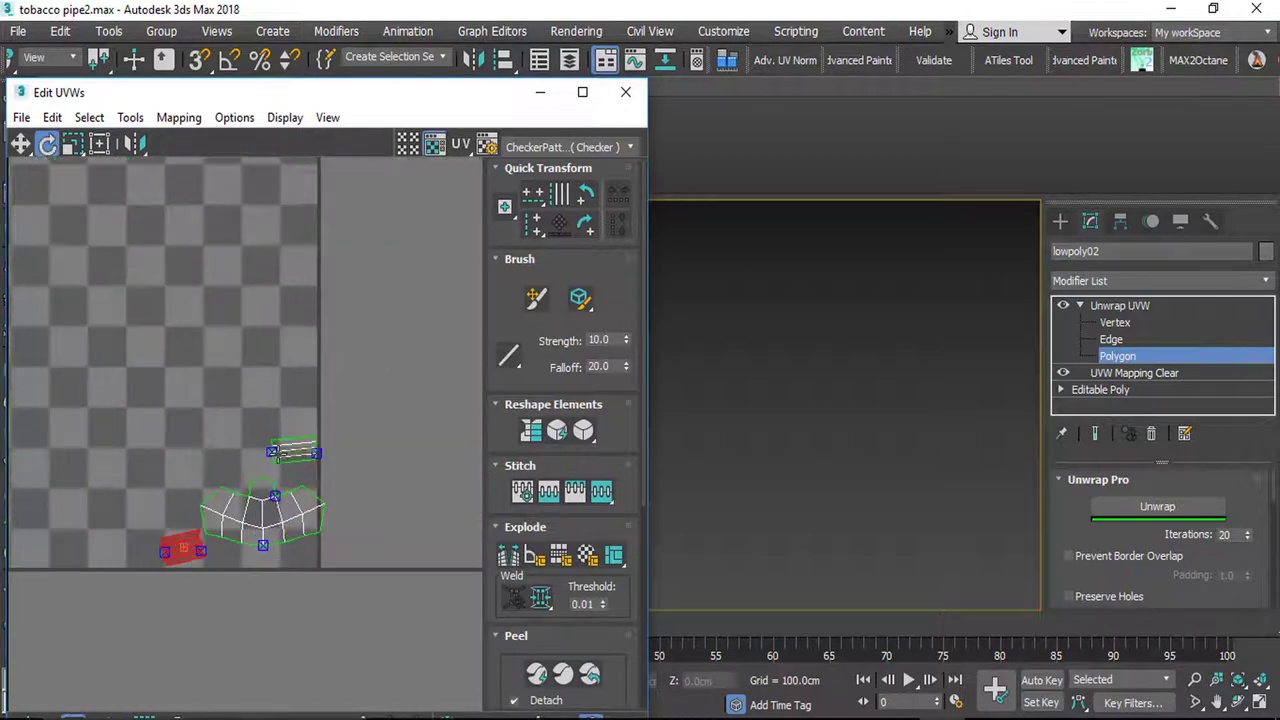
{"action": "left_click", "coordinate": [298, 451]}
{"action": "left_click_drag", "start_coordinate": [298, 451], "coordinate": [298, 453]}
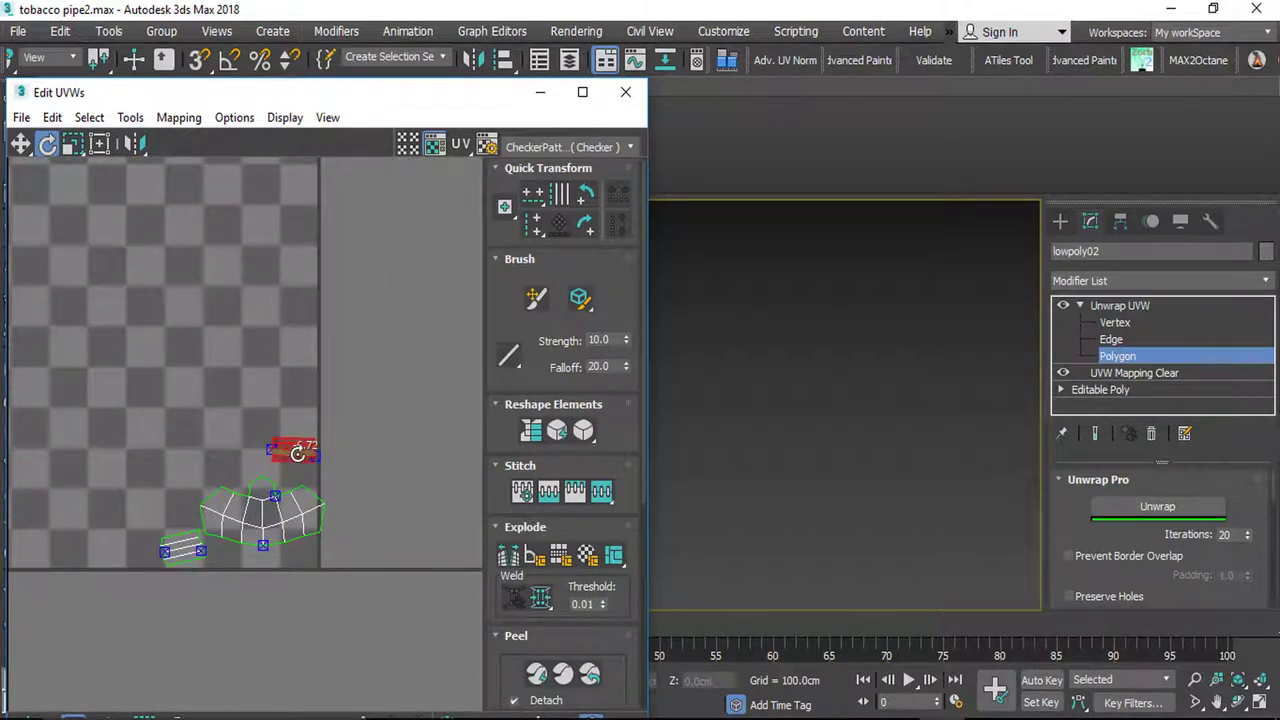
{"action": "left_click", "coordinate": [188, 553]}
{"action": "left_click_drag", "start_coordinate": [188, 552], "coordinate": [188, 550]}
Step: Select all the straightened shells and pack them into the UV tile again
{"action": "scroll", "coordinate": [291, 548], "scroll_direction": "down", "scroll_amount": 3}
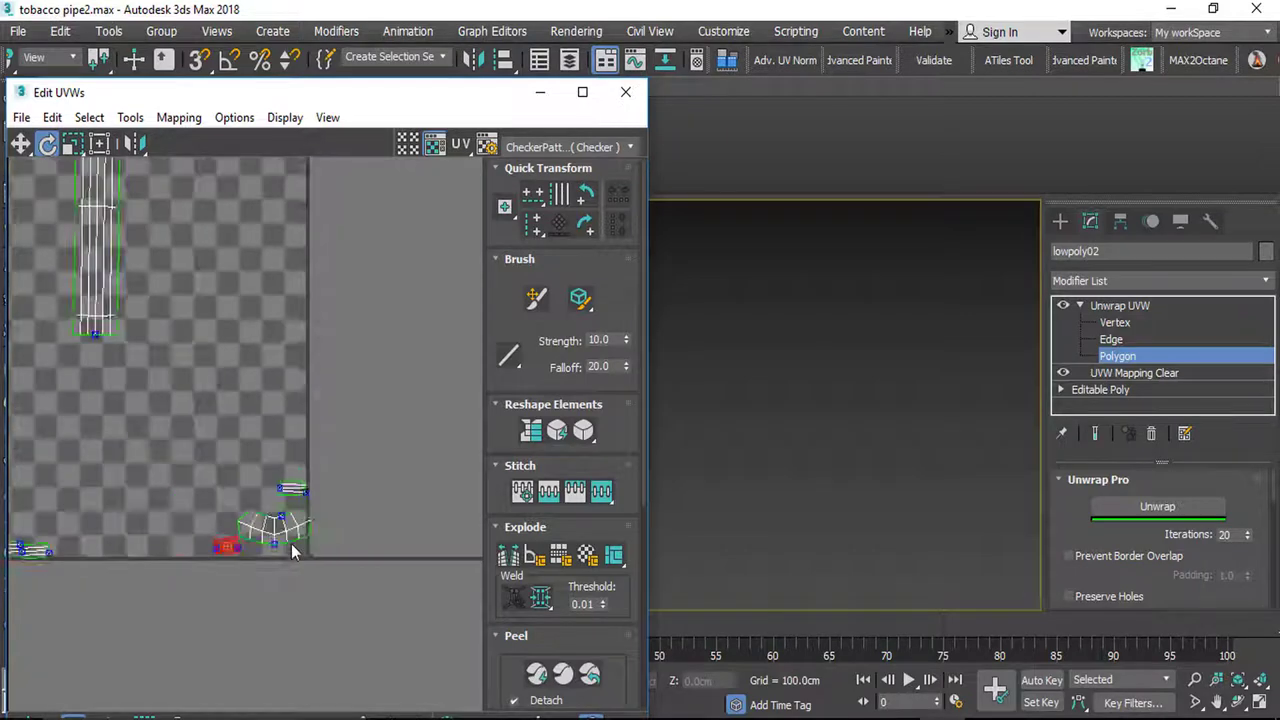
{"action": "scroll", "coordinate": [292, 545], "scroll_direction": "down", "scroll_amount": 5}
{"action": "middle_click_drag", "start_coordinate": [202, 480], "coordinate": [234, 454]}
{"action": "left_click_drag", "start_coordinate": [480, 634], "coordinate": [63, 216]}
{"action": "left_click", "coordinate": [141, 123]}
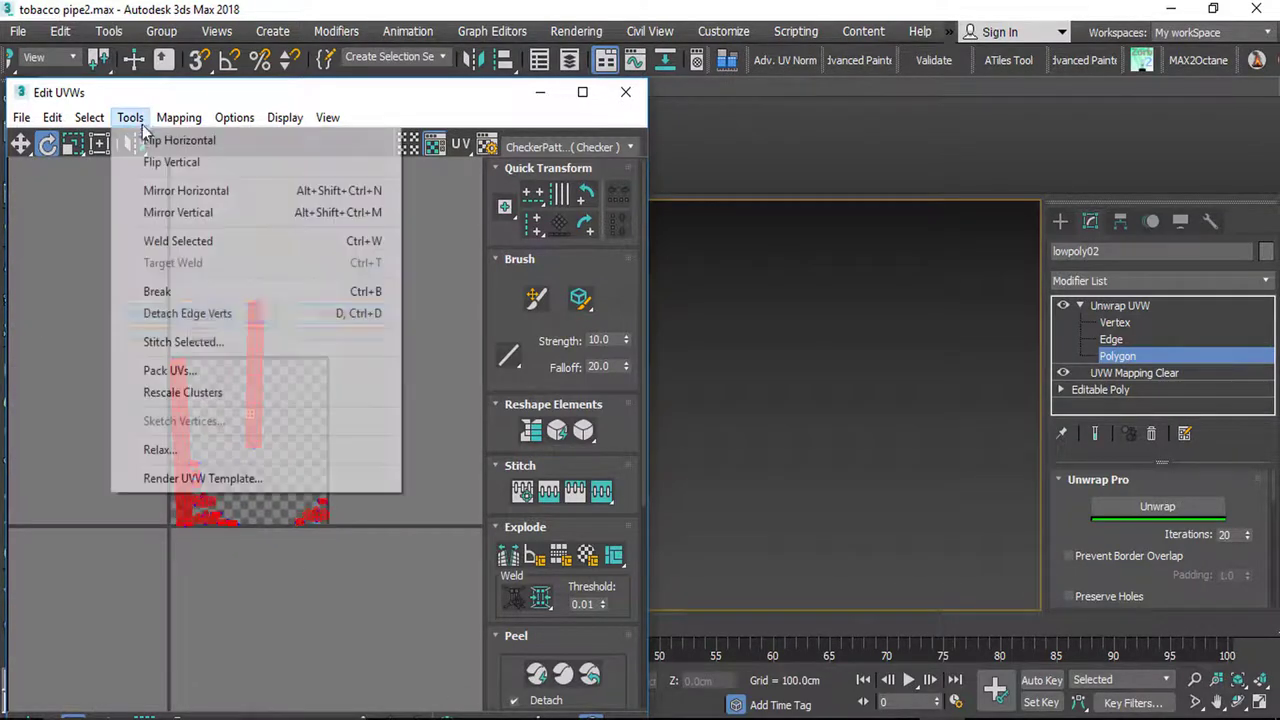
{"action": "left_click", "coordinate": [168, 370]}
{"action": "left_click", "coordinate": [268, 258]}
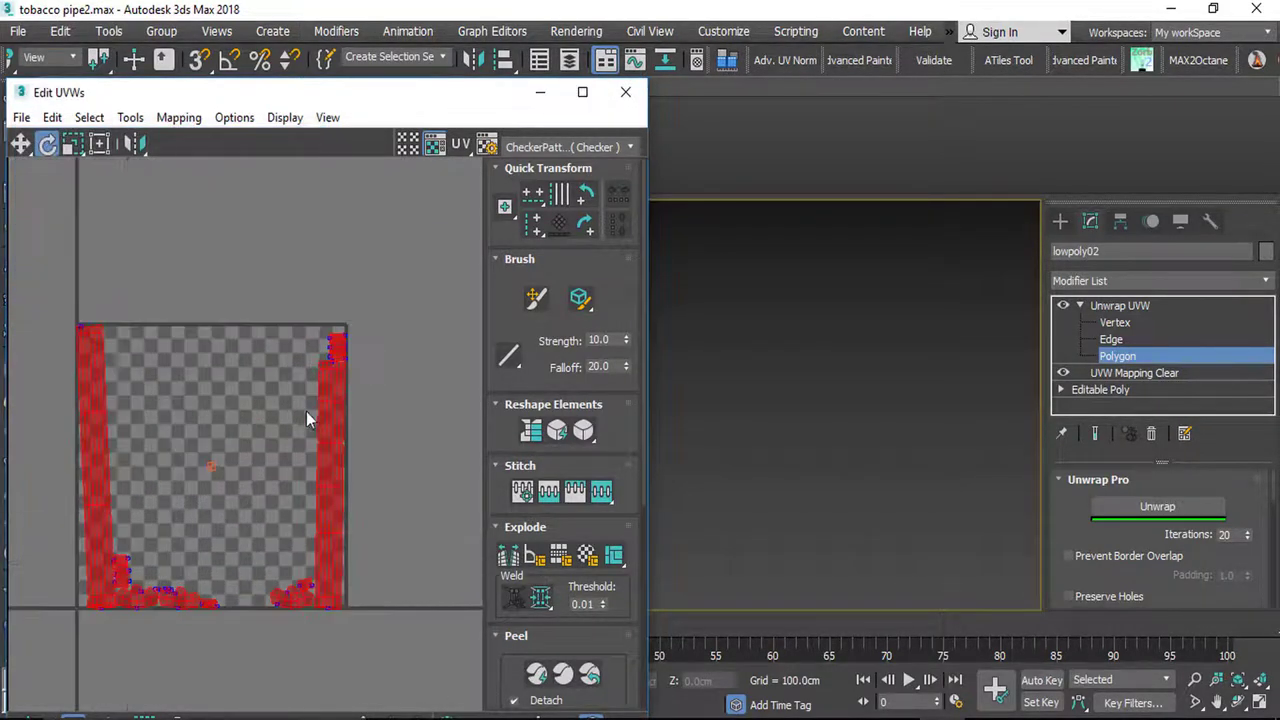
Step: Rotate both long rod shells slightly so they stand vertically, and close the UV editor
{"action": "left_click", "coordinate": [71, 558]}
{"action": "left_click", "coordinate": [96, 604]}
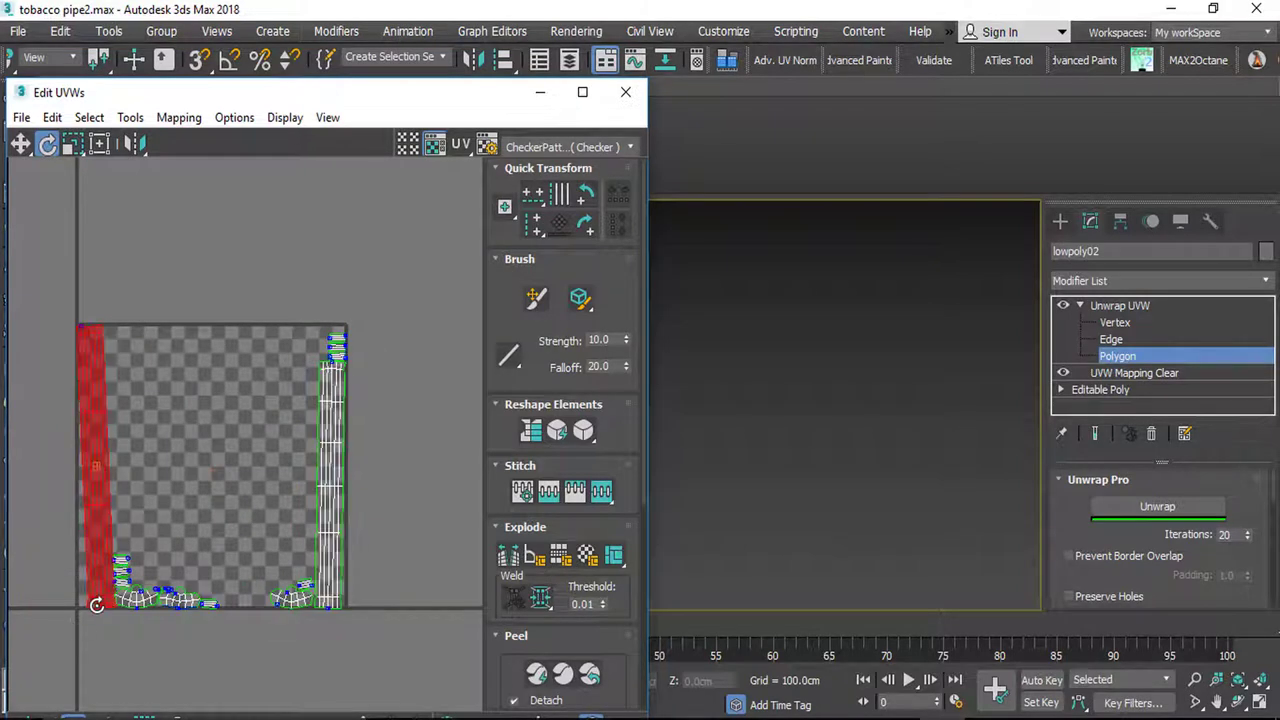
{"action": "left_click", "coordinate": [330, 605]}
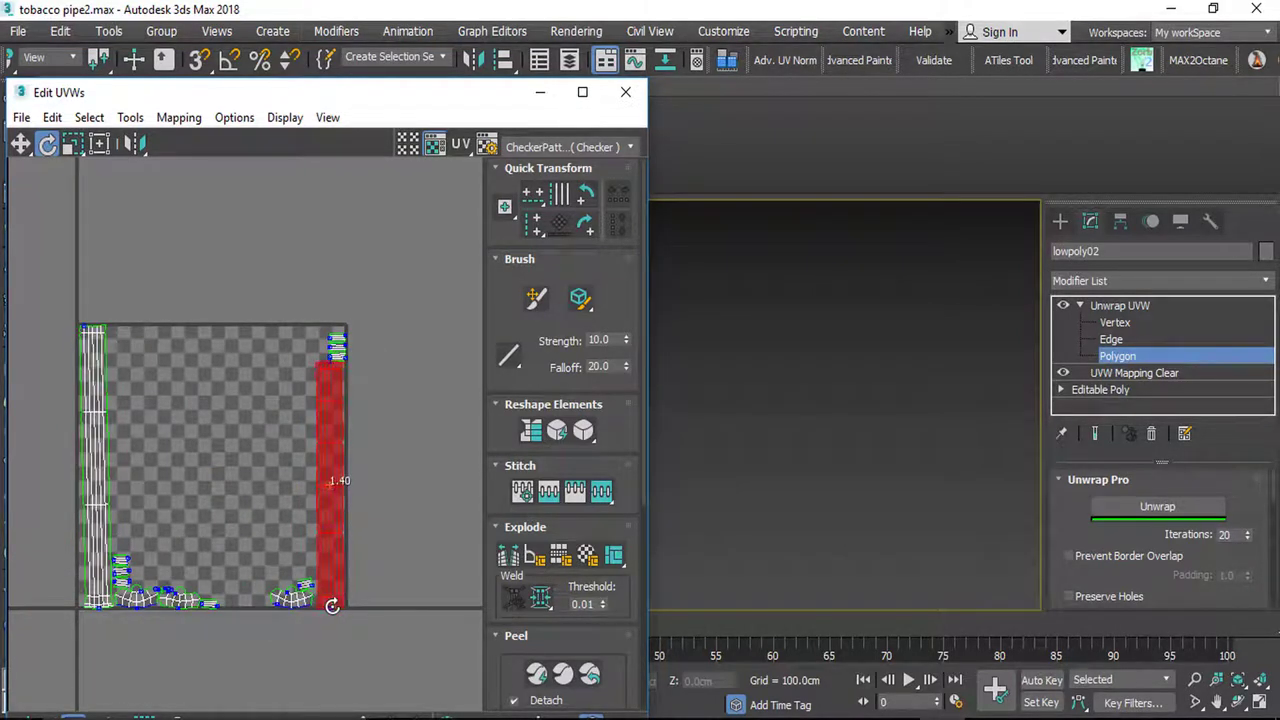
{"action": "mouse_move", "coordinate": [332, 606]}
{"action": "left_mouse_down"}
{"action": "mouse_move", "coordinate": [328, 581]}
{"action": "mouse_move", "coordinate": [355, 608]}
{"action": "left_mouse_up"}
{"action": "left_click", "coordinate": [626, 92]}
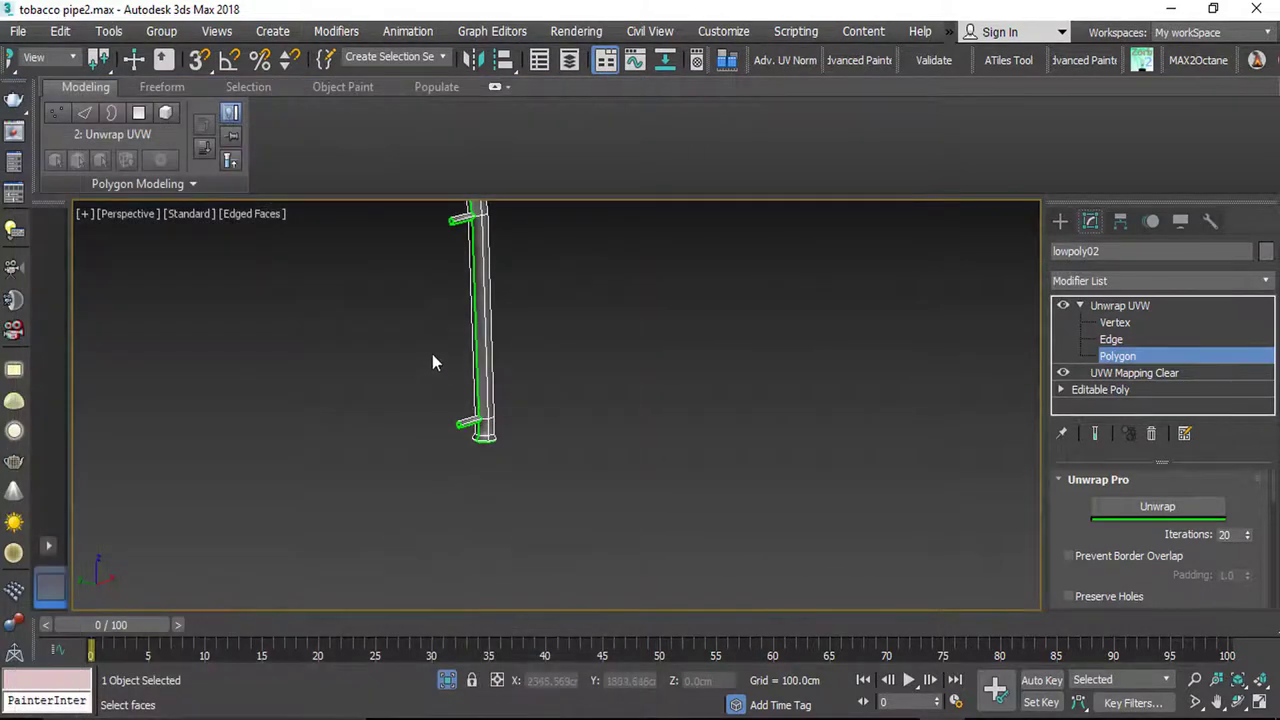
Step: End the isolation of the lowpoly02 rods and select the lower curved tube, lowpoly01, wrapped around the pipe bowl
{"action": "right_click", "coordinate": [452, 282]}
{"action": "mouse_move", "coordinate": [580, 498]}
{"action": "right_click", "coordinate": [737, 364]}
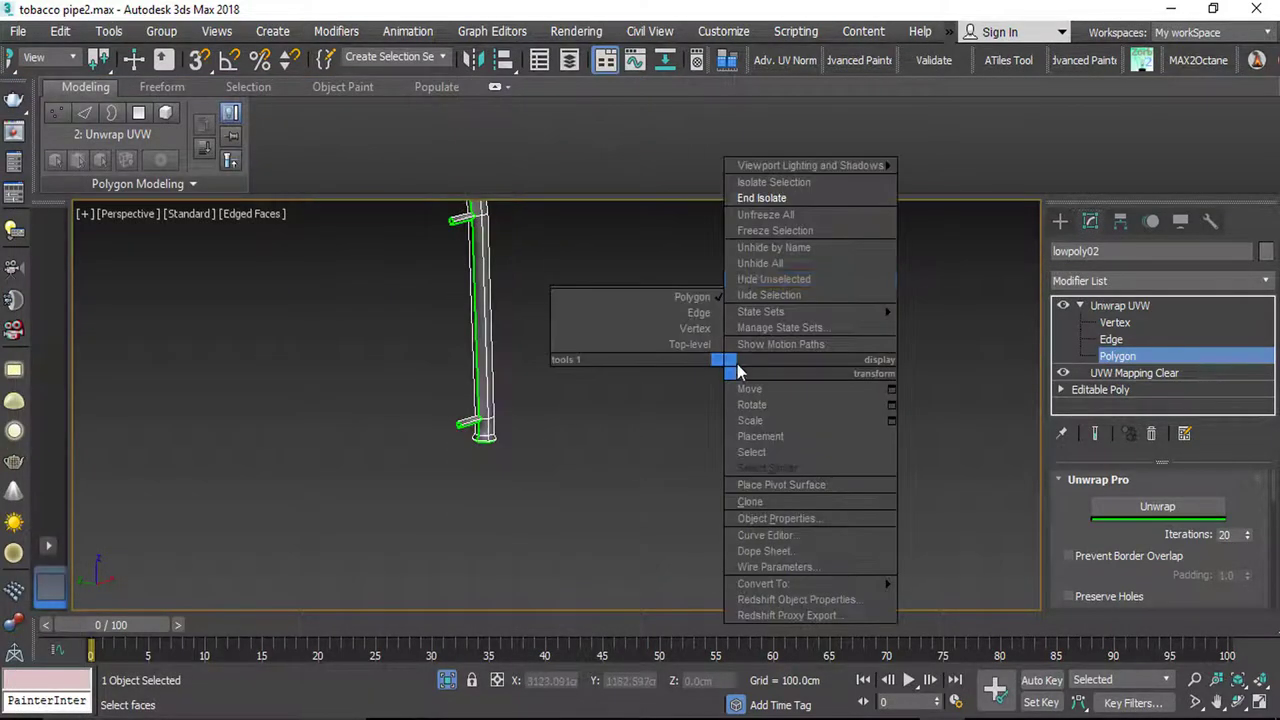
{"action": "left_click", "coordinate": [765, 200]}
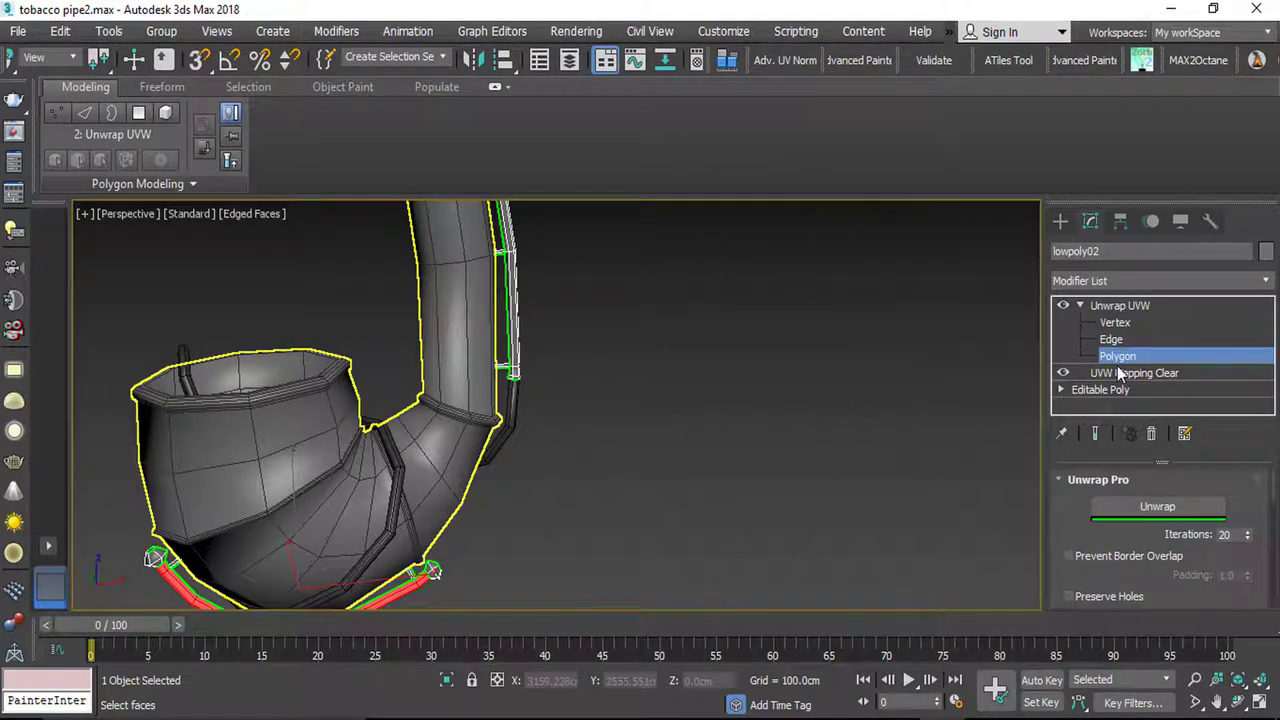
{"action": "left_click", "coordinate": [1118, 305]}
{"action": "left_click", "coordinate": [506, 413]}
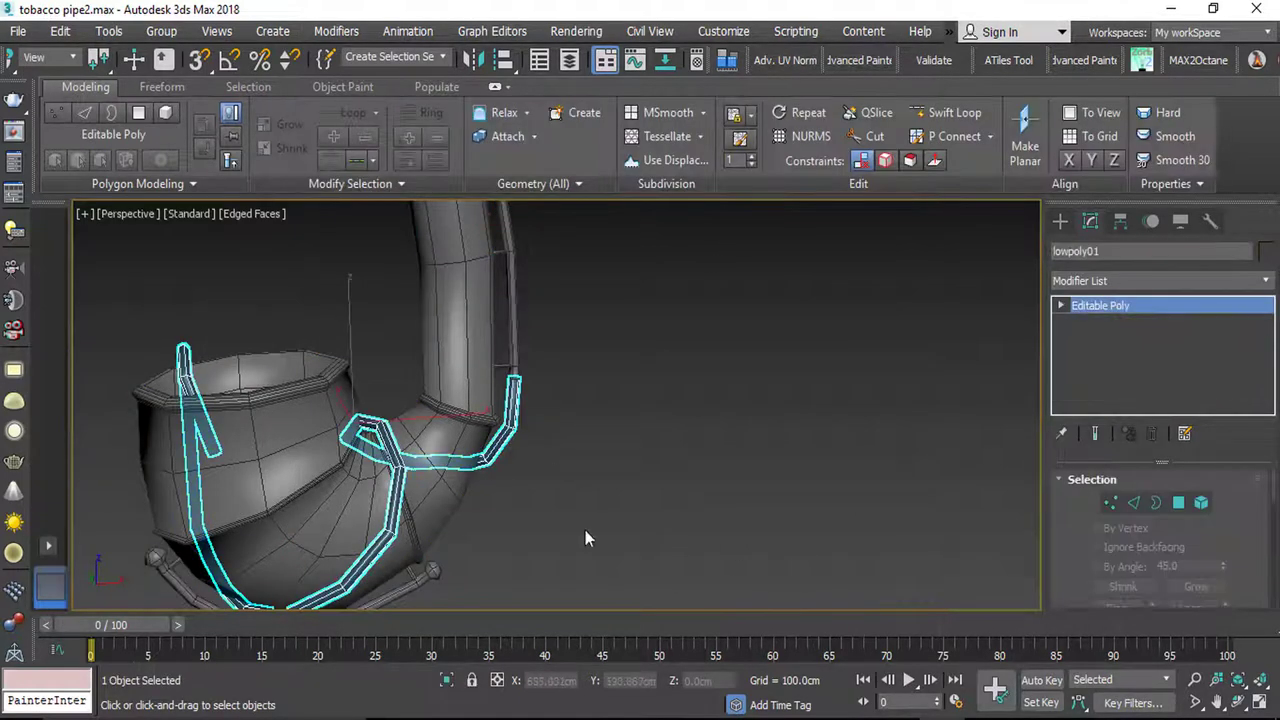
Step: Attach the upper curved tube near the pipe's neck to lowpoly01
{"action": "middle_click_drag", "start_coordinate": [567, 372], "coordinate": [479, 494]}
{"action": "scroll", "coordinate": [430, 415], "scroll_direction": "down", "scroll_amount": 4}
{"action": "middle_click_drag", "start_coordinate": [423, 277], "coordinate": [422, 346]}
{"action": "scroll", "coordinate": [420, 348], "scroll_direction": "up", "scroll_amount": 4}
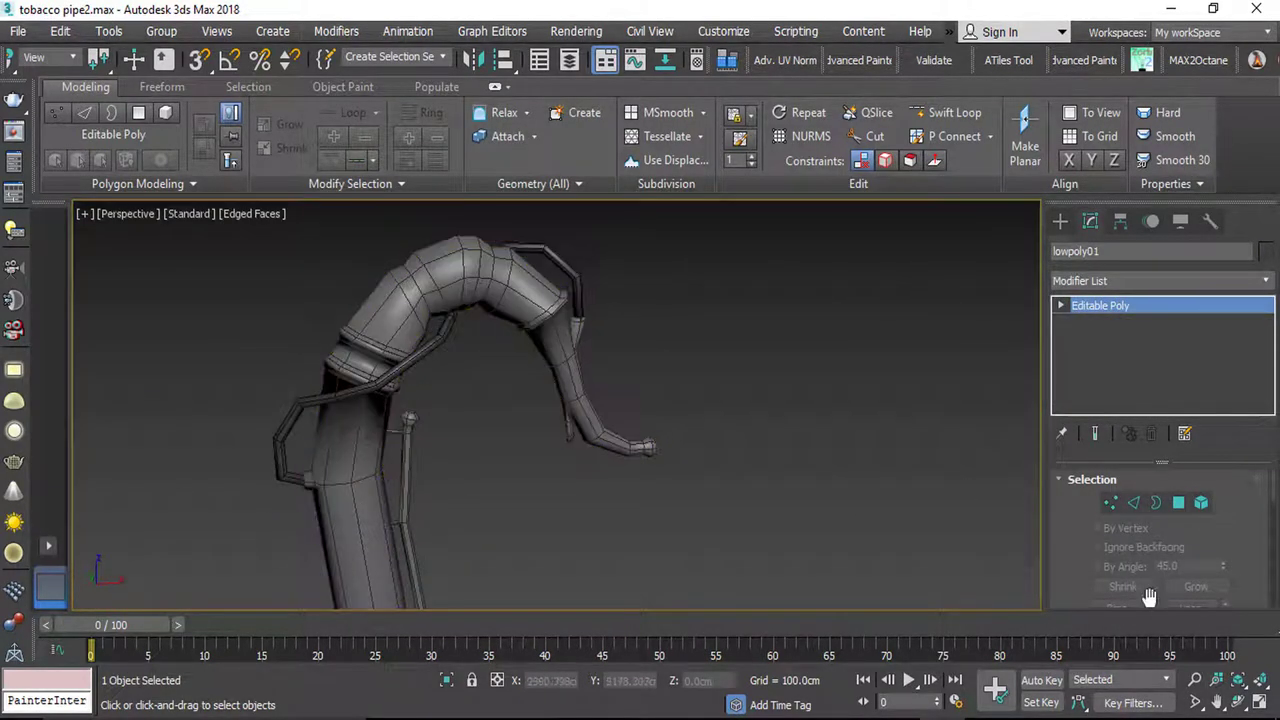
{"action": "scroll", "coordinate": [1149, 596], "scroll_direction": "down", "scroll_amount": 5}
{"action": "left_click", "coordinate": [1115, 579]}
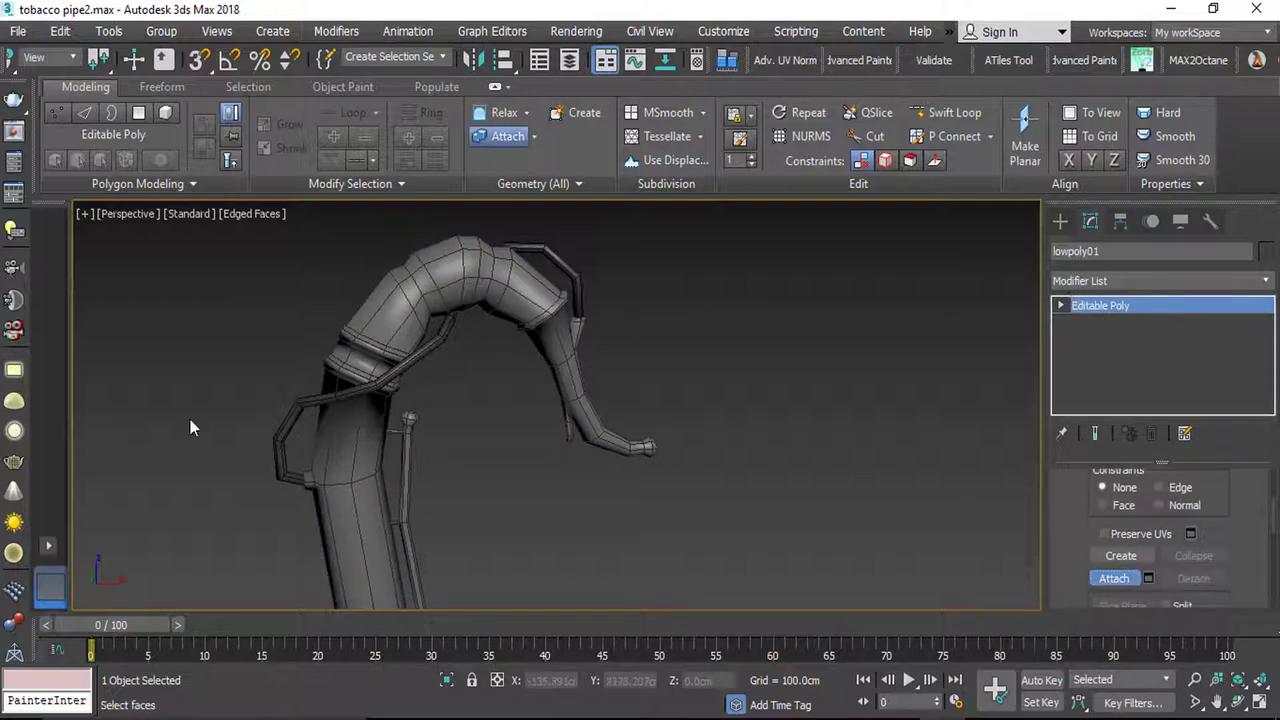
{"action": "middle_click_drag", "start_coordinate": [338, 489], "coordinate": [372, 348]}
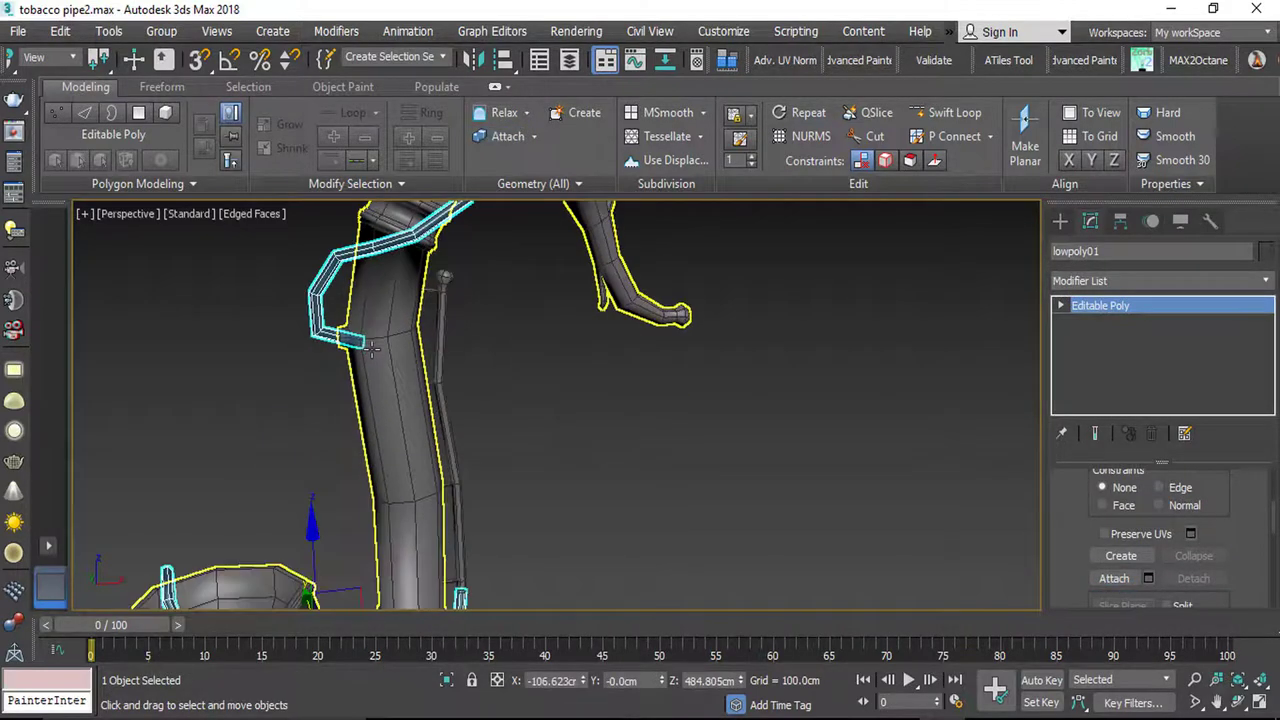
Step: Isolate lowpoly01 and delete the end-cap polygons at both ends of the lower curved tube
{"action": "key", "text": "alt+q"}
{"action": "scroll", "coordinate": [506, 408], "scroll_direction": "up", "scroll_amount": 3}
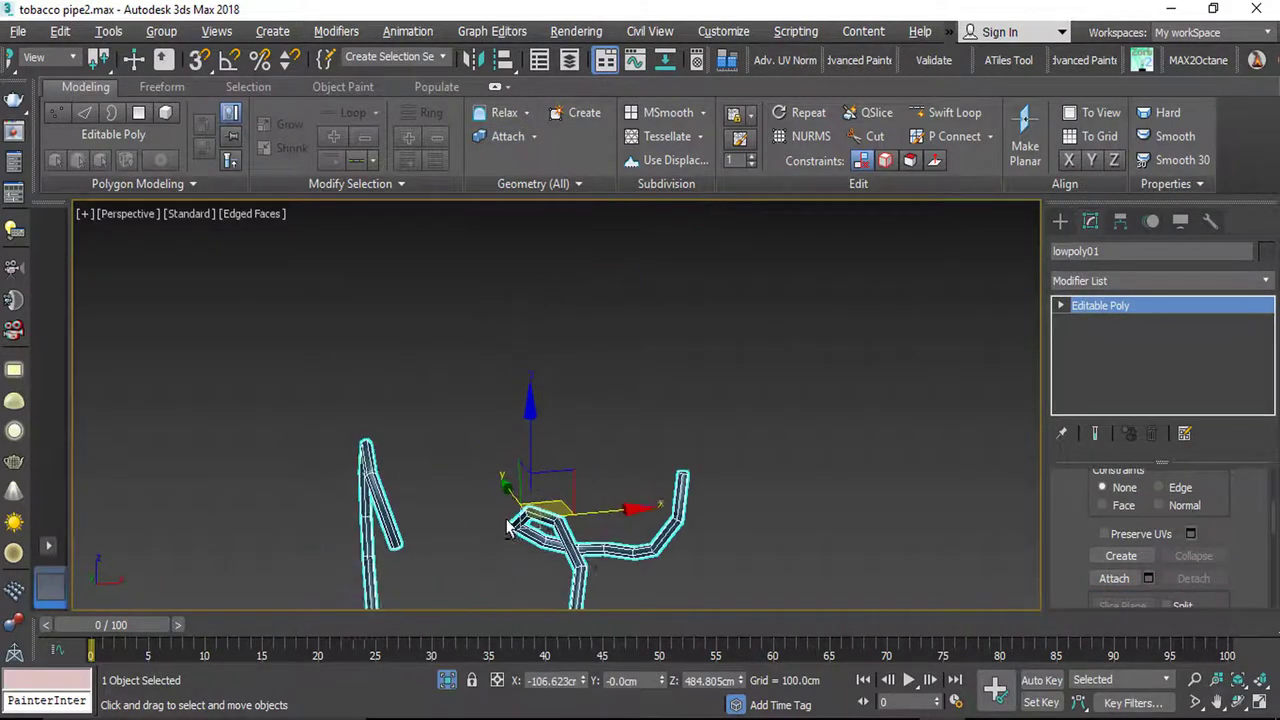
{"action": "middle_click_drag", "start_coordinate": [509, 529], "coordinate": [463, 405], "text": "alt"}
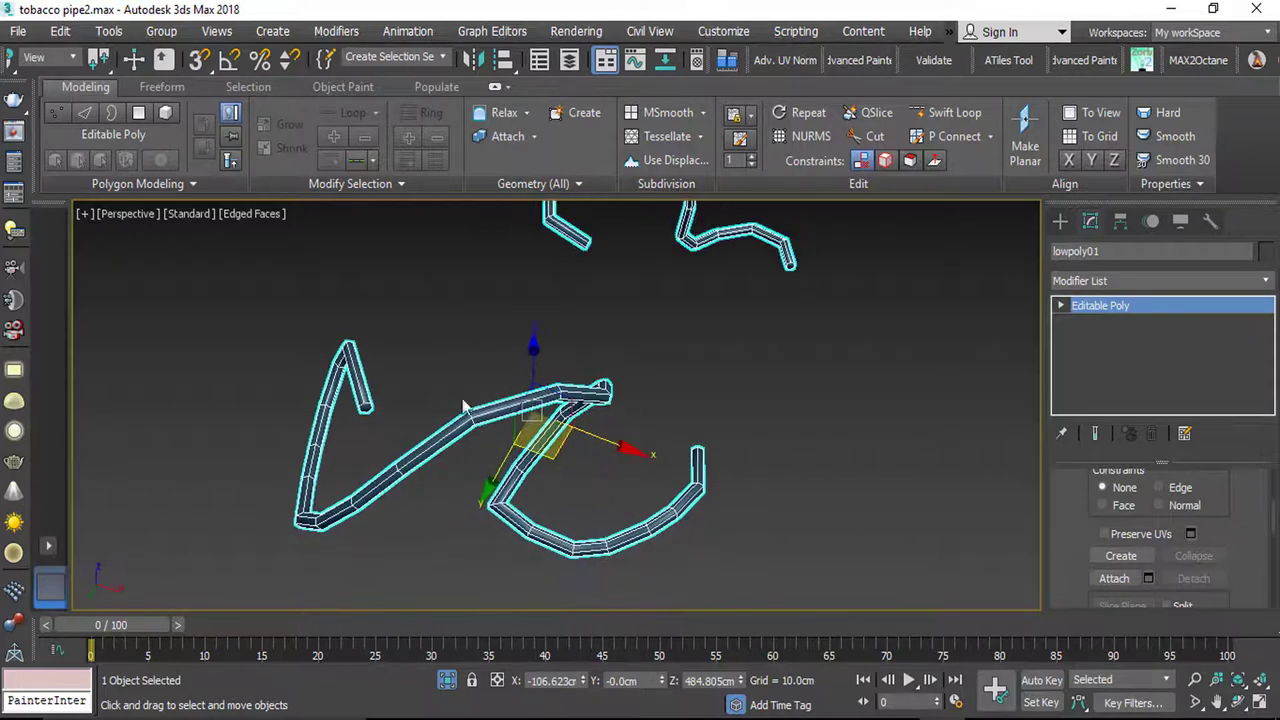
{"action": "left_click", "coordinate": [1062, 305]}
{"action": "left_click", "coordinate": [1098, 373]}
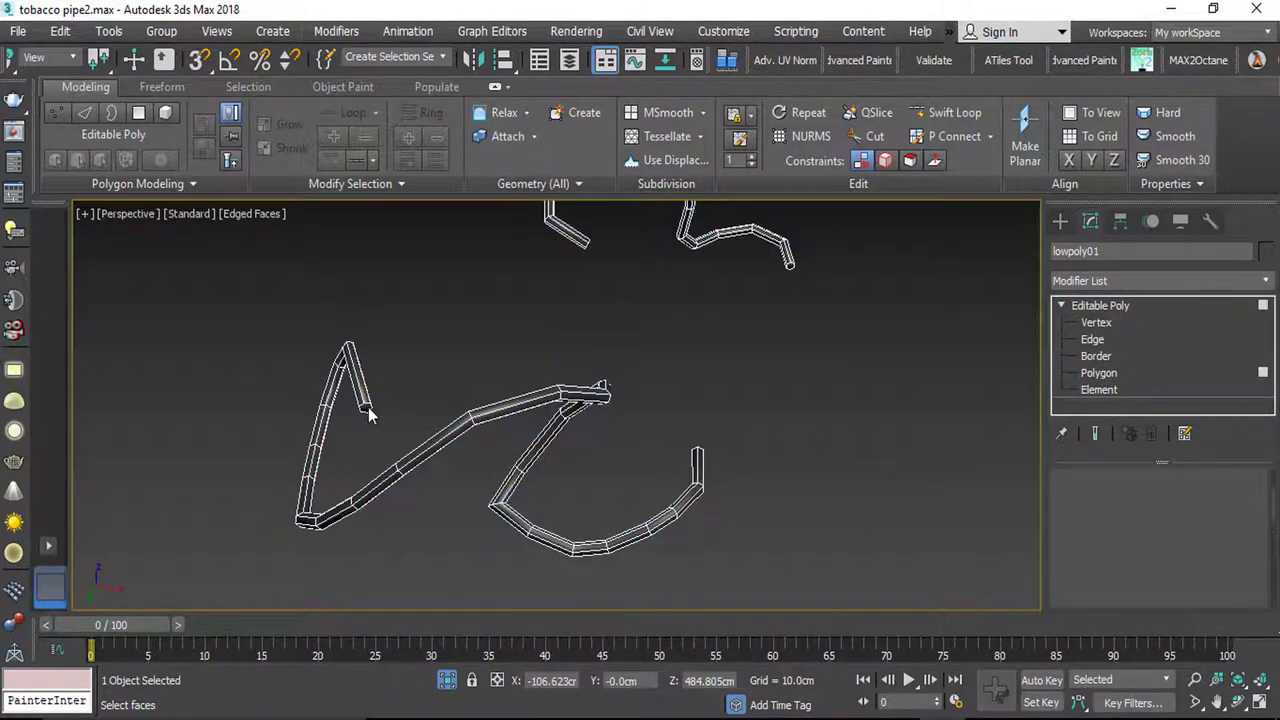
{"action": "left_click", "coordinate": [368, 408]}
{"action": "scroll", "coordinate": [368, 408], "scroll_direction": "up", "scroll_amount": 3}
{"action": "middle_click_drag", "start_coordinate": [988, 438], "coordinate": [872, 467], "text": "alt"}
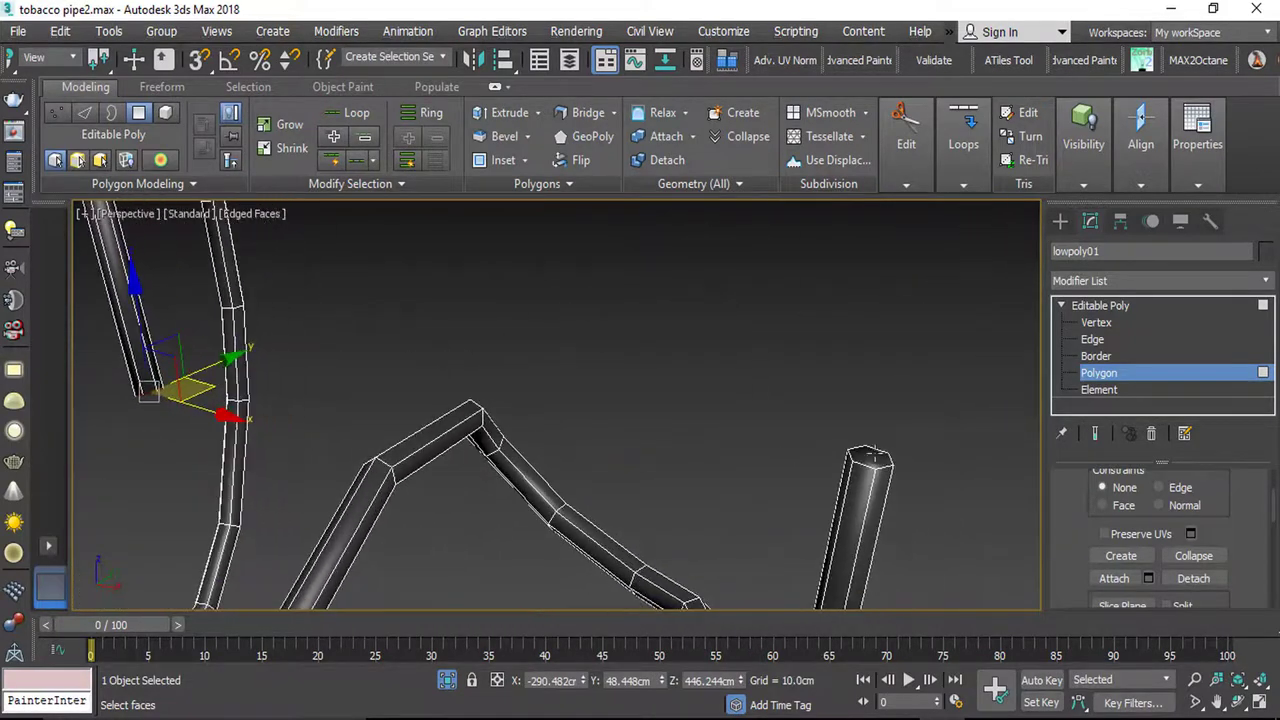
{"action": "left_click", "coordinate": [871, 455]}
Step: Delete the end-cap polygons at both ends of the upper curved tube
{"action": "scroll", "coordinate": [720, 456], "scroll_direction": "down", "scroll_amount": 5}
{"action": "middle_click_drag", "start_coordinate": [748, 276], "coordinate": [682, 424]}
{"action": "scroll", "coordinate": [662, 404], "scroll_direction": "up", "scroll_amount": 5}
{"action": "left_click", "coordinate": [600, 410]}
{"action": "middle_click_drag", "start_coordinate": [602, 408], "coordinate": [509, 409]}
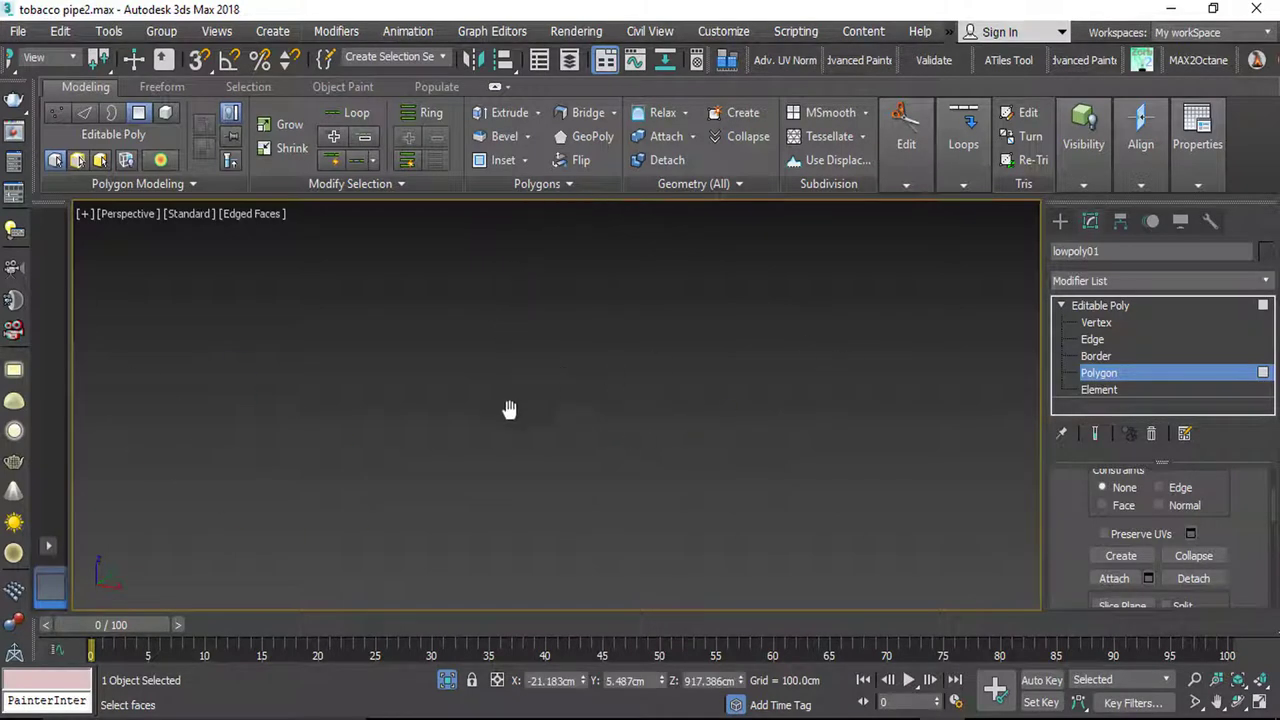
{"action": "scroll", "coordinate": [510, 394], "scroll_direction": "down", "scroll_amount": 5}
{"action": "middle_click_drag", "start_coordinate": [537, 318], "coordinate": [486, 271], "text": "alt"}
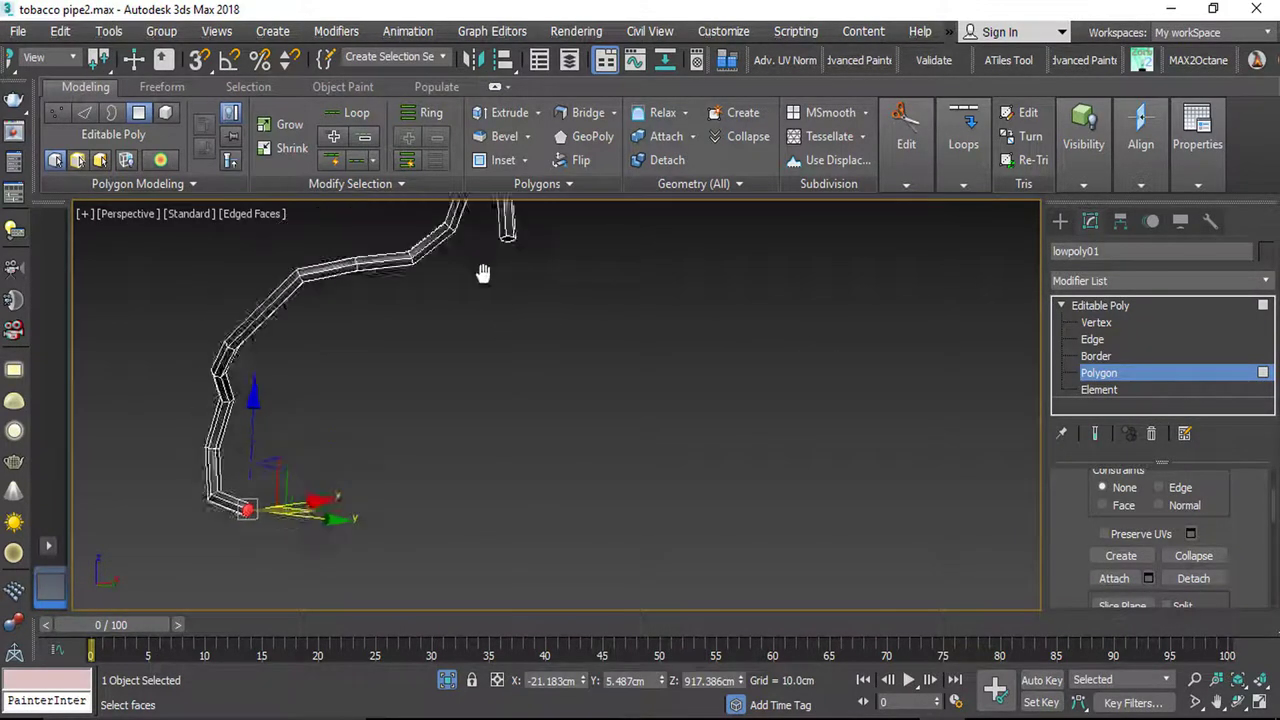
{"action": "scroll", "coordinate": [488, 430], "scroll_direction": "up", "scroll_amount": 4}
{"action": "left_click", "coordinate": [480, 393]}
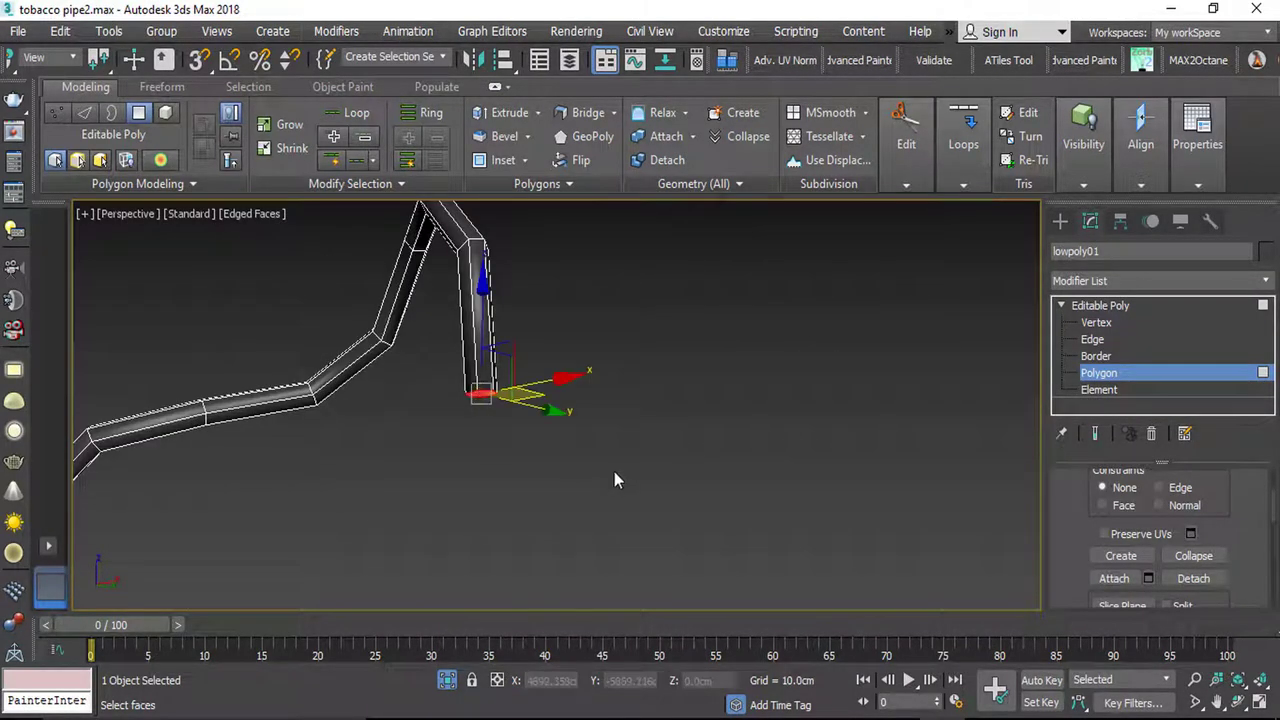
{"action": "scroll", "coordinate": [430, 495], "scroll_direction": "down", "scroll_amount": 6}
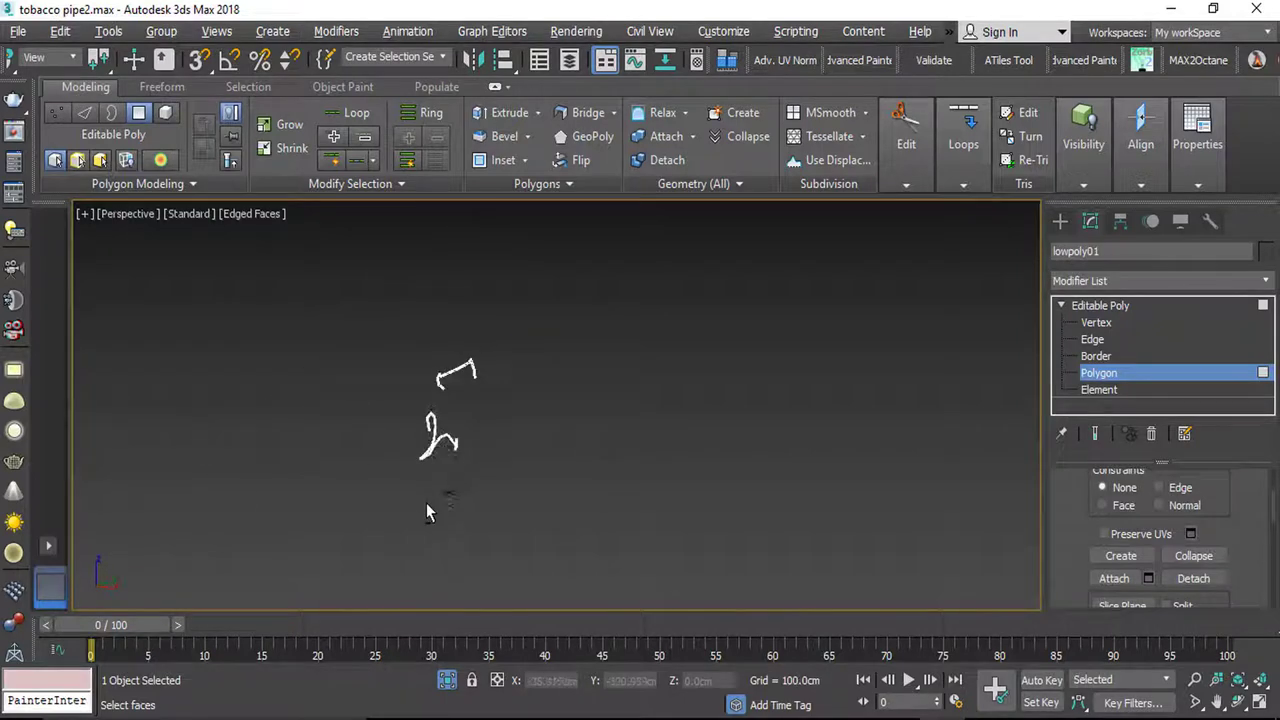
Step: Leave polygon editing and add a UVW Mapping Clear modifier to lowpoly01
{"action": "scroll", "coordinate": [470, 435], "scroll_direction": "up", "scroll_amount": 4}
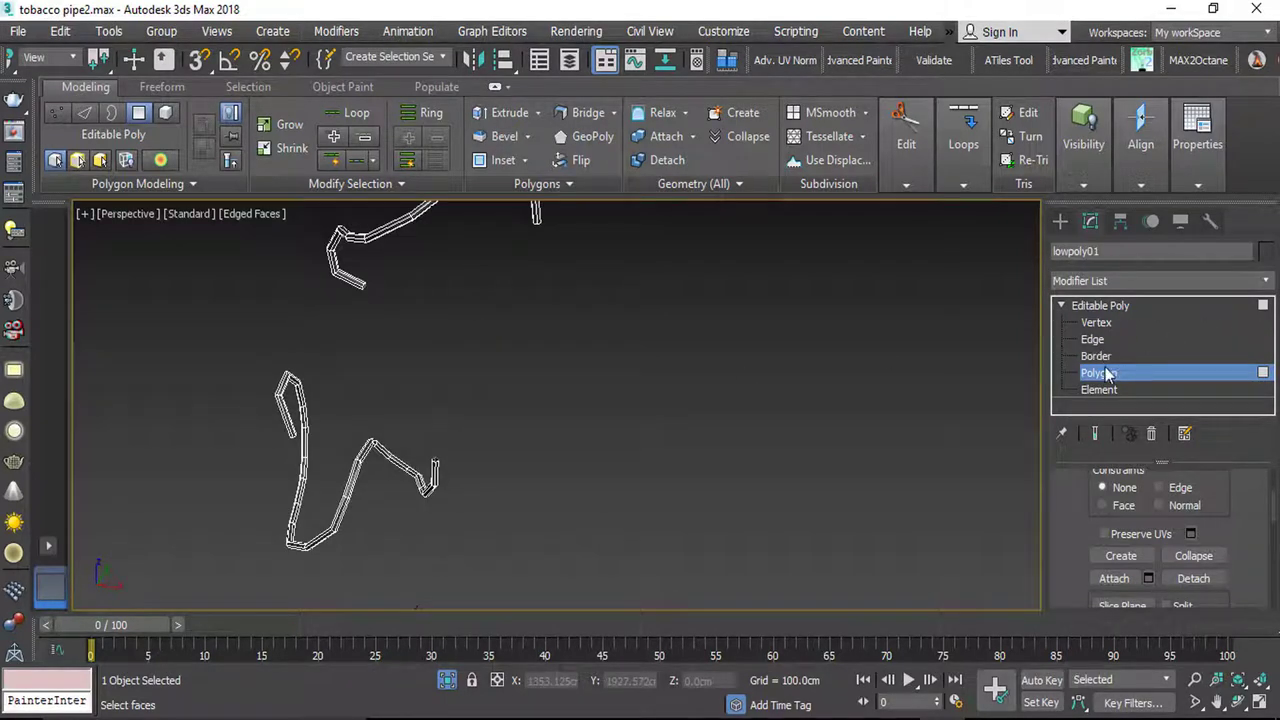
{"action": "left_click", "coordinate": [1100, 305]}
{"action": "left_click", "coordinate": [1223, 281]}
{"action": "type", "text": "uvw"}
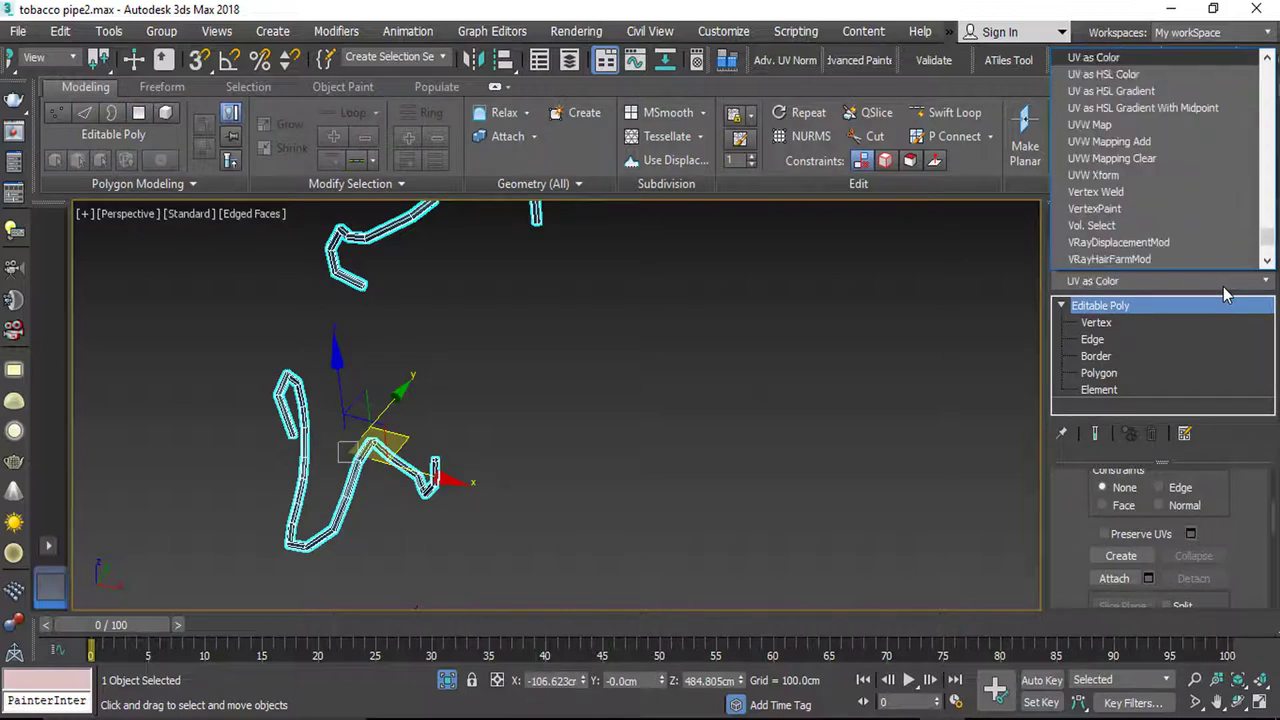
{"action": "key", "text": "Down"}
{"action": "key", "text": "Down"}
{"action": "key", "text": "Return"}
Step: Add an Unwrap UVW modifier above the UVW Mapping Clear modifier
{"action": "left_click", "coordinate": [1223, 284]}
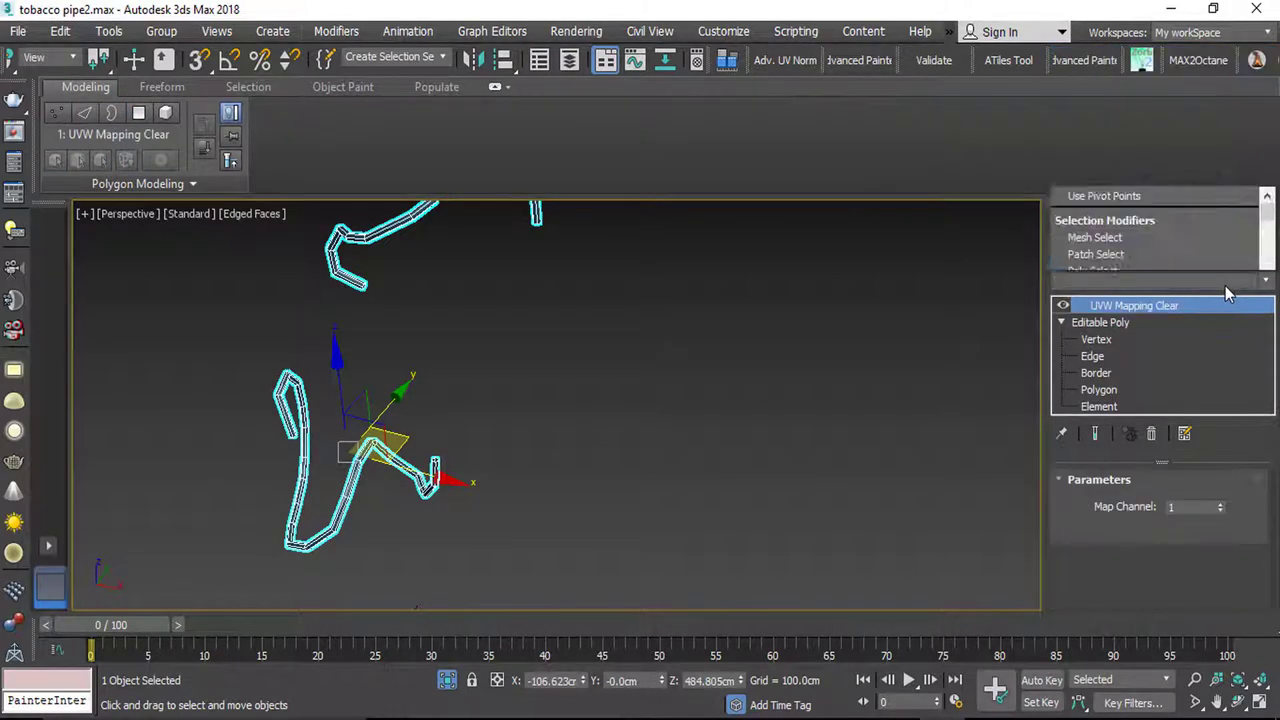
{"action": "type", "text": "u"}
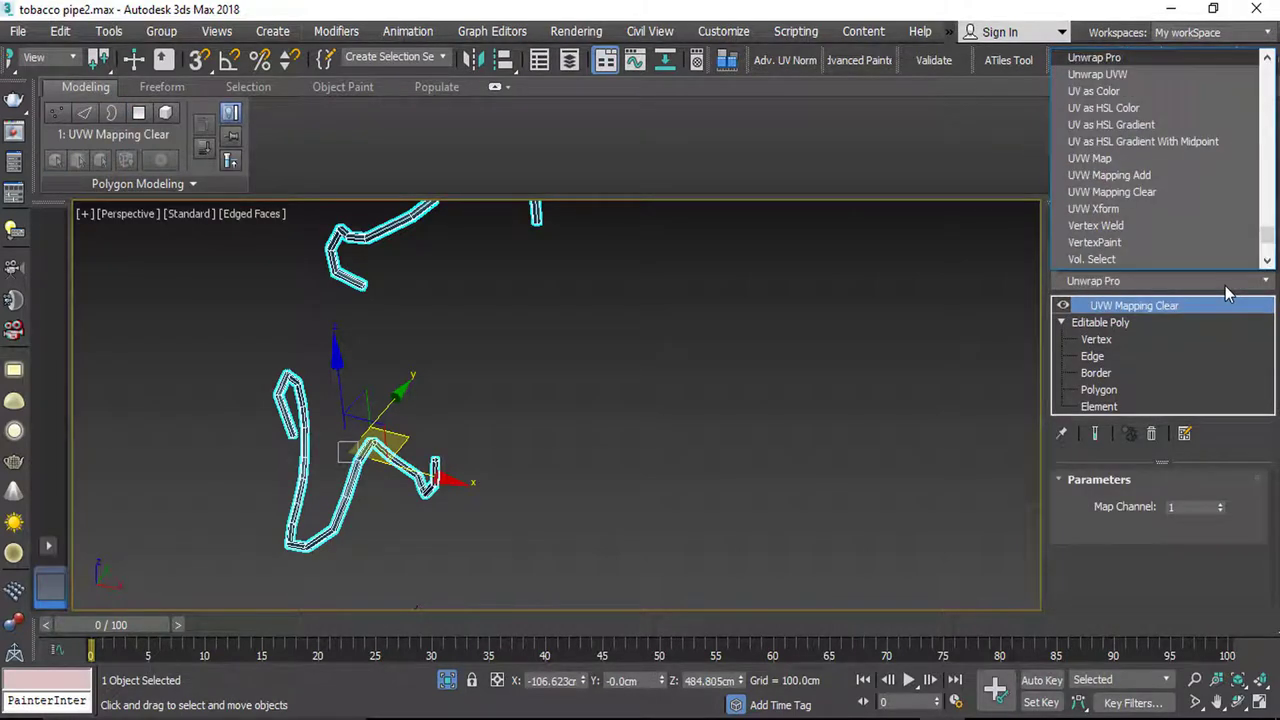
{"action": "key", "text": "Down"}
{"action": "key", "text": "Return"}
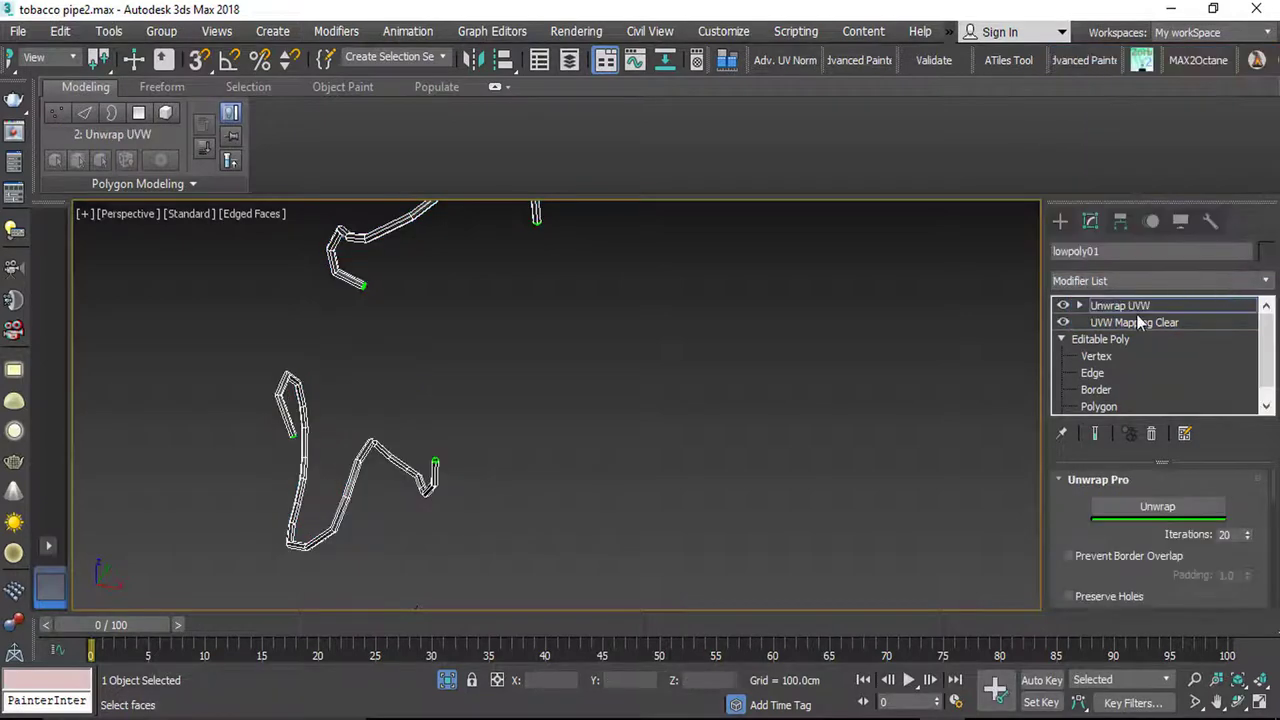
Step: Select one lengthwise edge loop along the upper curved tube and one along the lower curved tube for unwrapping
{"action": "left_click", "coordinate": [1079, 306]}
{"action": "left_click", "coordinate": [1111, 340]}
{"action": "middle_click_drag", "start_coordinate": [471, 254], "coordinate": [519, 331], "text": "alt"}
{"action": "scroll", "coordinate": [519, 331], "scroll_direction": "up", "scroll_amount": 3}
{"action": "scroll", "coordinate": [518, 331], "scroll_direction": "up", "scroll_amount": 3}
{"action": "double_click", "coordinate": [516, 333]}
{"action": "scroll", "coordinate": [420, 350], "scroll_direction": "down", "scroll_amount": 7}
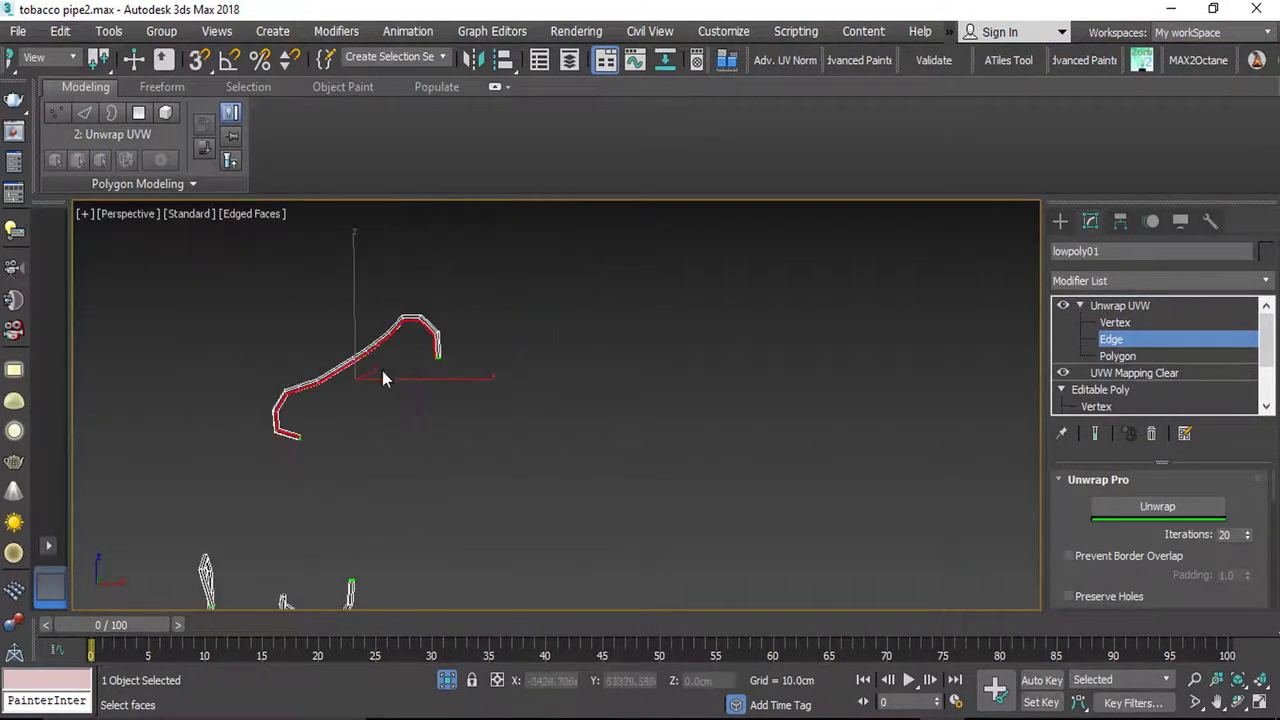
{"action": "middle_click_drag", "start_coordinate": [306, 503], "coordinate": [408, 425]}
{"action": "double_click", "coordinate": [426, 398]}
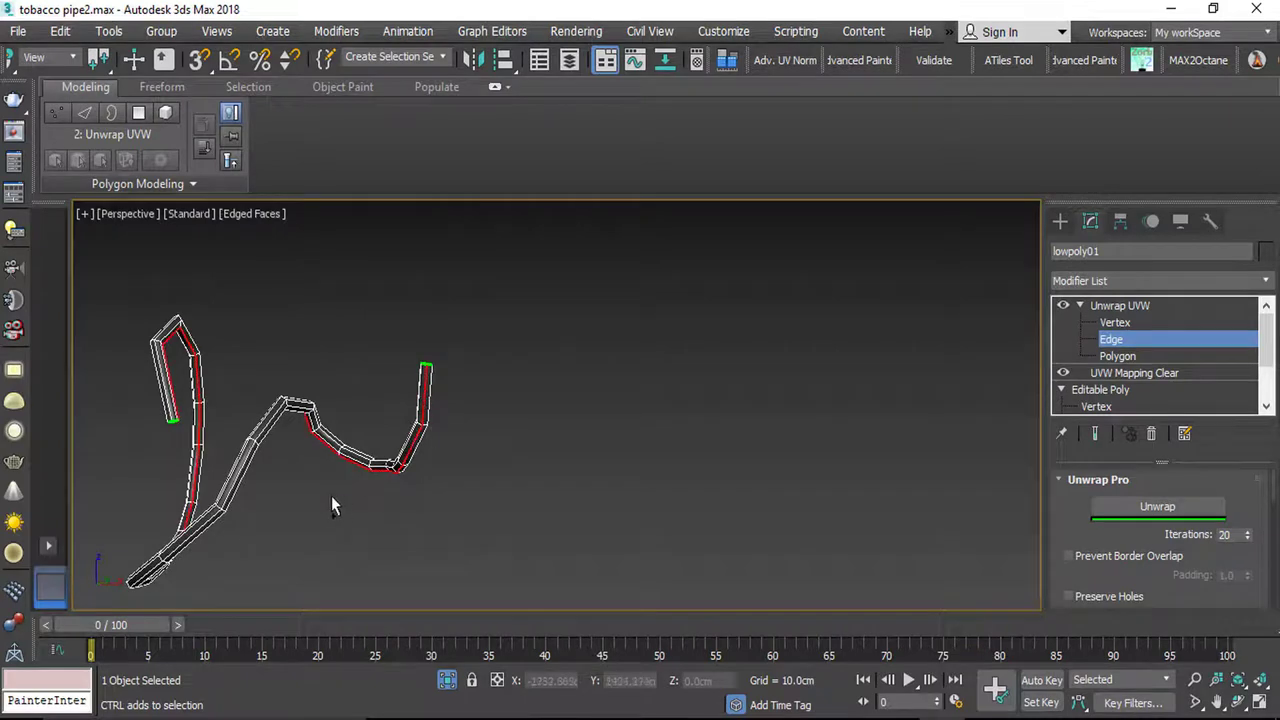
{"action": "scroll", "coordinate": [270, 465], "scroll_direction": "down", "scroll_amount": 3}
{"action": "middle_click_drag", "start_coordinate": [226, 411], "coordinate": [325, 430], "text": "alt"}
{"action": "scroll", "coordinate": [1110, 545], "scroll_direction": "up", "scroll_amount": 8}
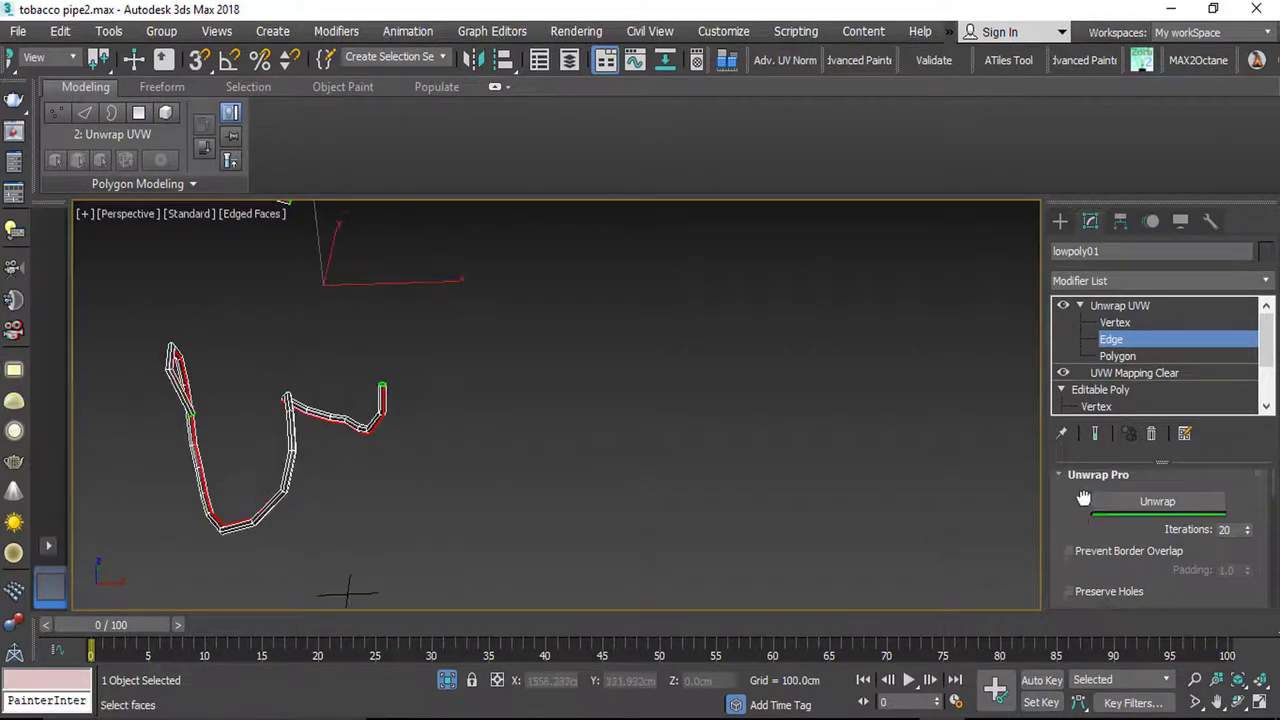
Step: Convert the selected edge loops to peel seams and unfold both curved tubes with Quick Peel
{"action": "scroll", "coordinate": [1159, 567], "scroll_direction": "down", "scroll_amount": 3}
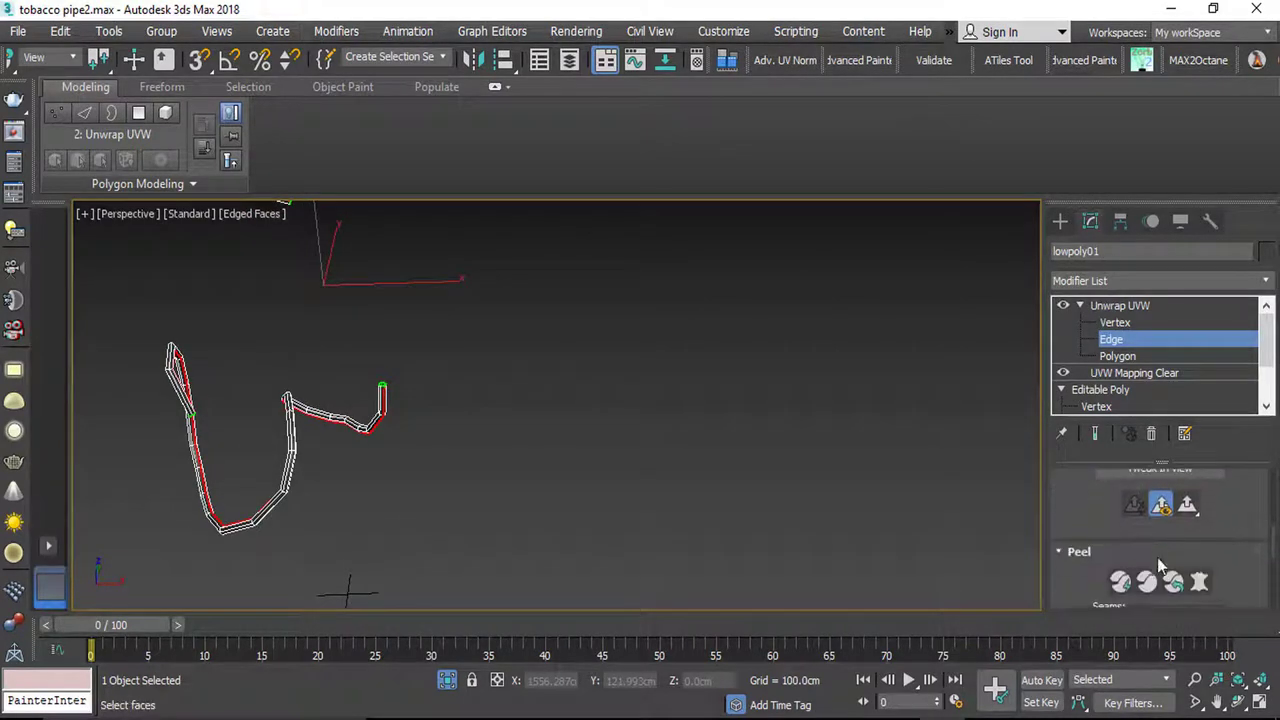
{"action": "scroll", "coordinate": [1082, 585], "scroll_direction": "down", "scroll_amount": 3}
{"action": "left_click", "coordinate": [1172, 503]}
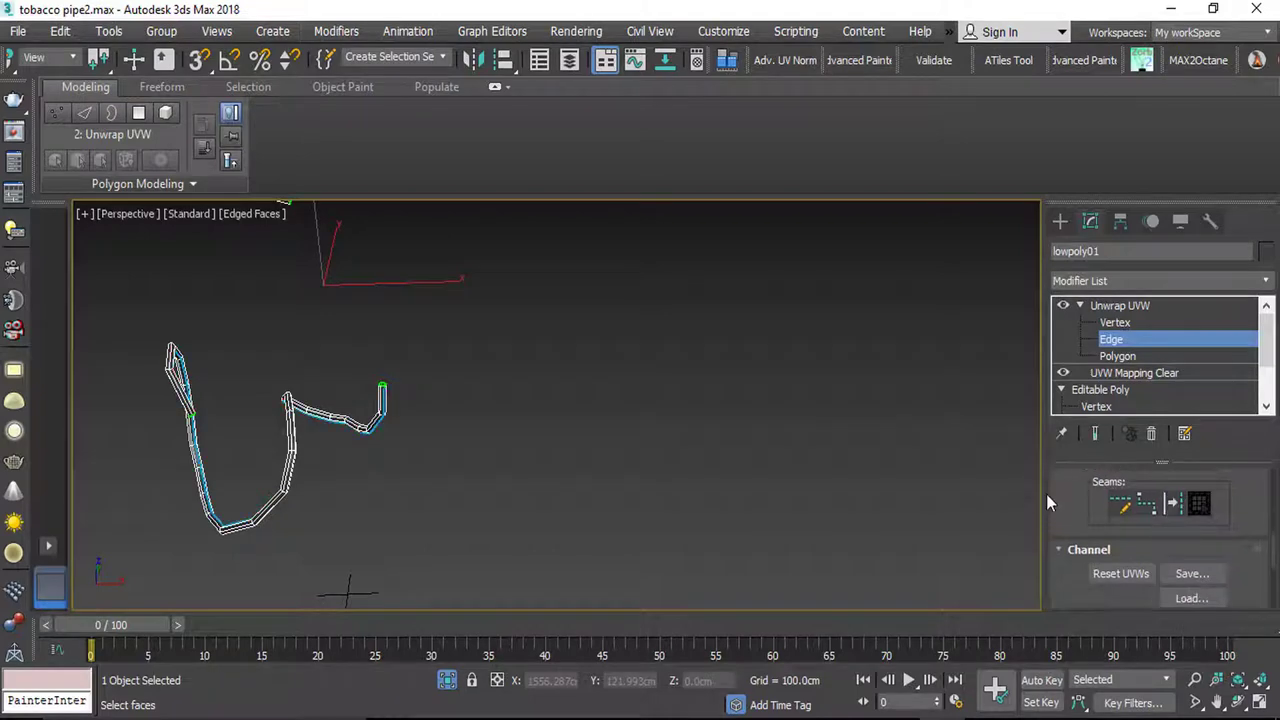
{"action": "scroll", "coordinate": [1077, 505], "scroll_direction": "up", "scroll_amount": 3}
{"action": "left_click", "coordinate": [1120, 551]}
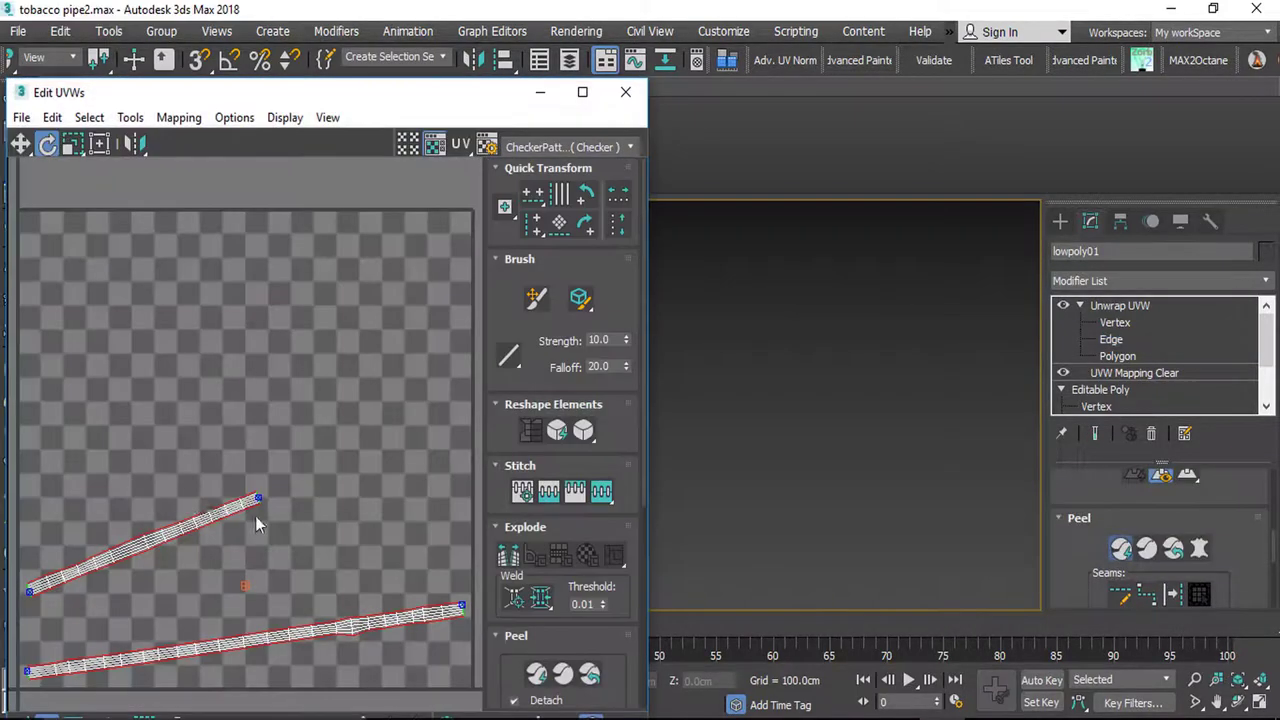
Step: Rotate the shorter UV shell about -21.6° and the longer one about -8° to lie horizontally, and close the UV editor
{"action": "scroll", "coordinate": [195, 558], "scroll_direction": "down", "scroll_amount": 2}
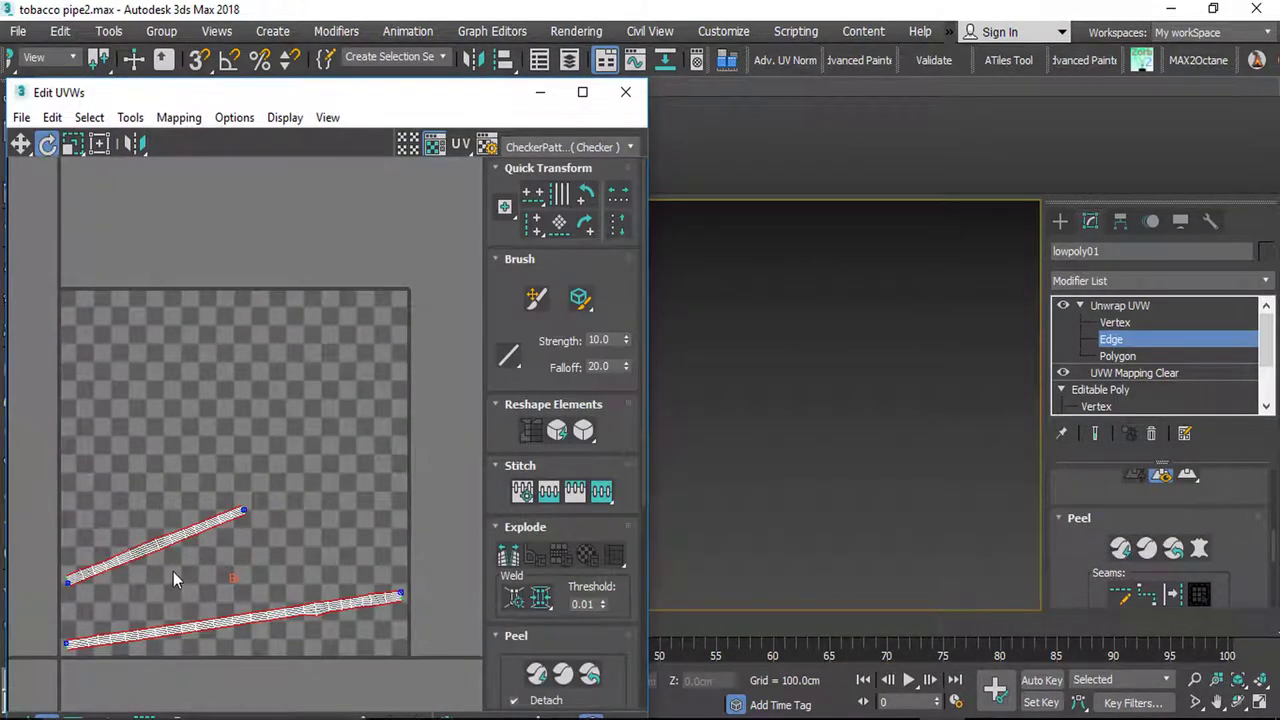
{"action": "key", "text": "3"}
{"action": "left_click", "coordinate": [157, 549]}
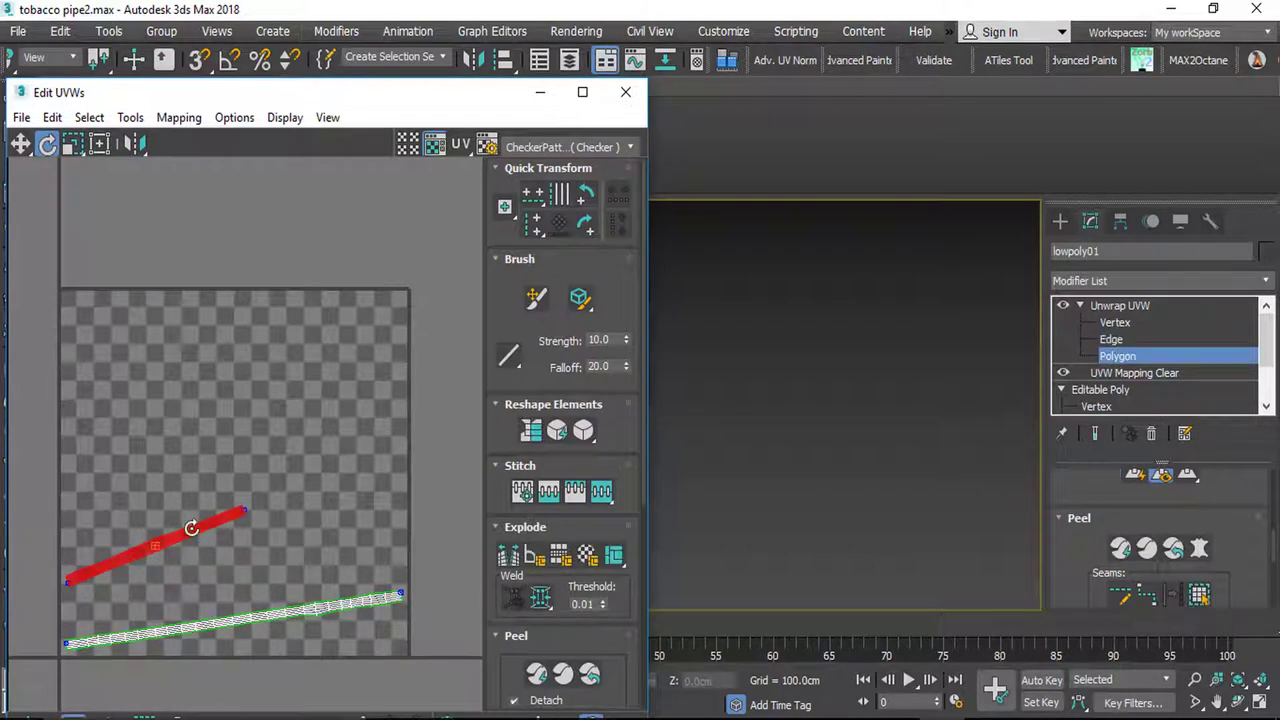
{"action": "mouse_move", "coordinate": [191, 528]}
{"action": "left_mouse_down"}
{"action": "mouse_move", "coordinate": [152, 514]}
{"action": "mouse_move", "coordinate": [199, 543]}
{"action": "left_mouse_up"}
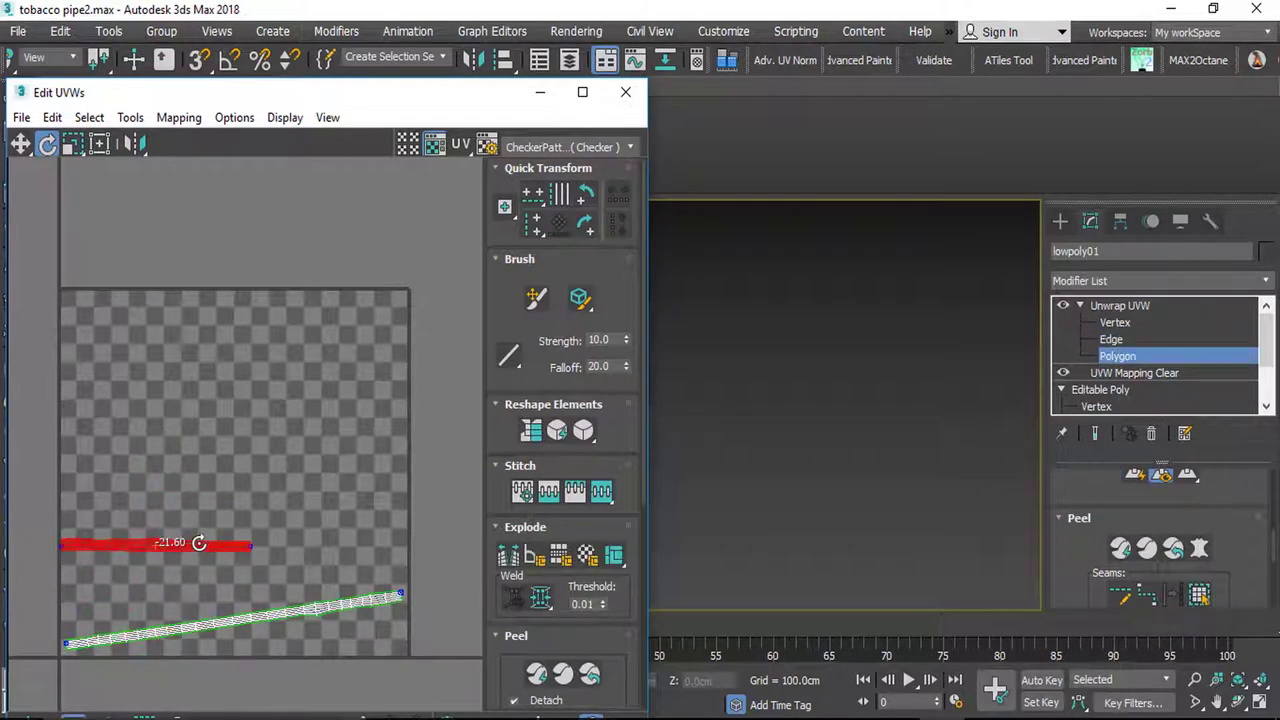
{"action": "left_click", "coordinate": [318, 606]}
{"action": "left_click_drag", "start_coordinate": [343, 597], "coordinate": [338, 618]}
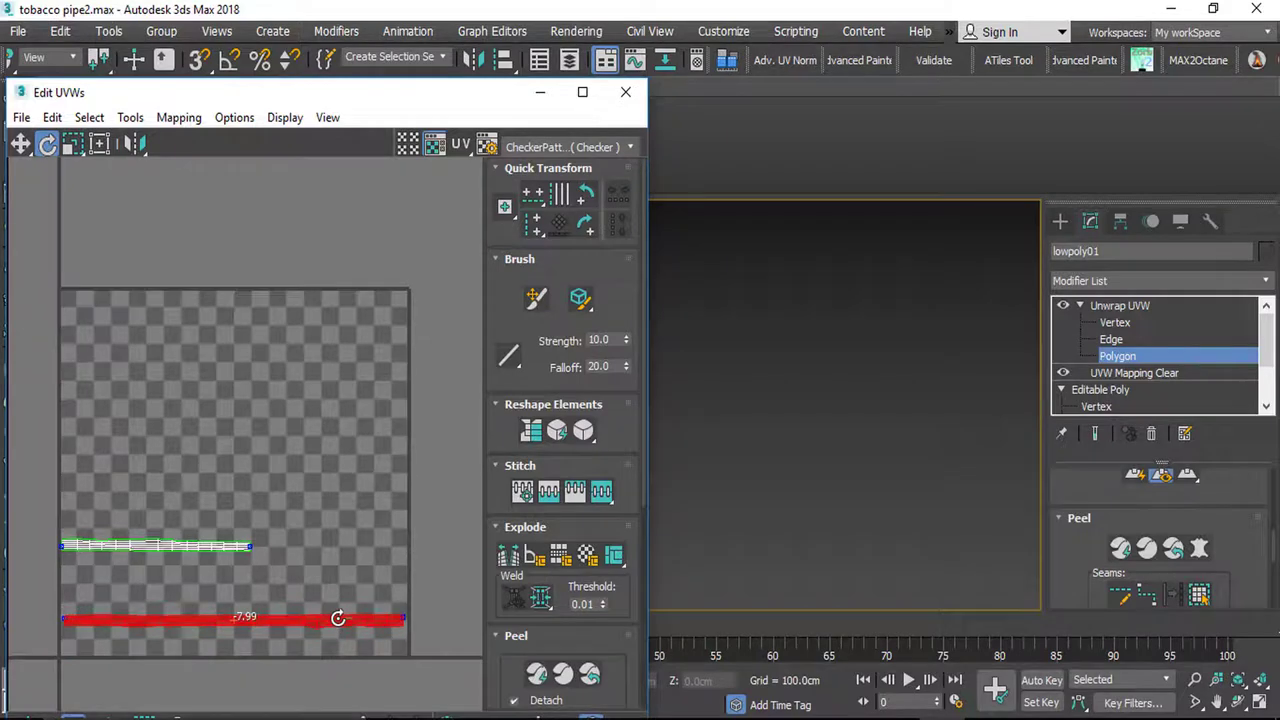
{"action": "left_click", "coordinate": [631, 97]}
Step: Convert lowpoly01 to an Editable Poly and end its isolation to show the whole pipe
{"action": "right_click", "coordinate": [440, 276]}
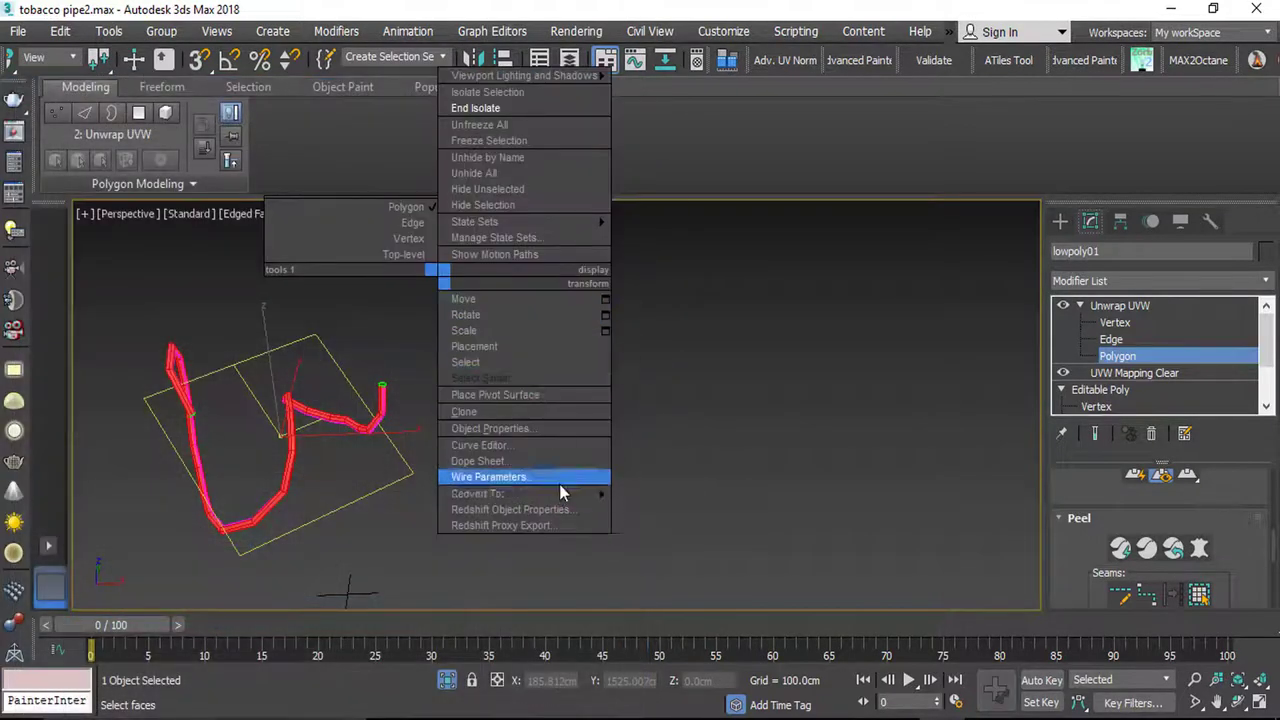
{"action": "left_click", "coordinate": [692, 510]}
{"action": "right_click", "coordinate": [445, 428]}
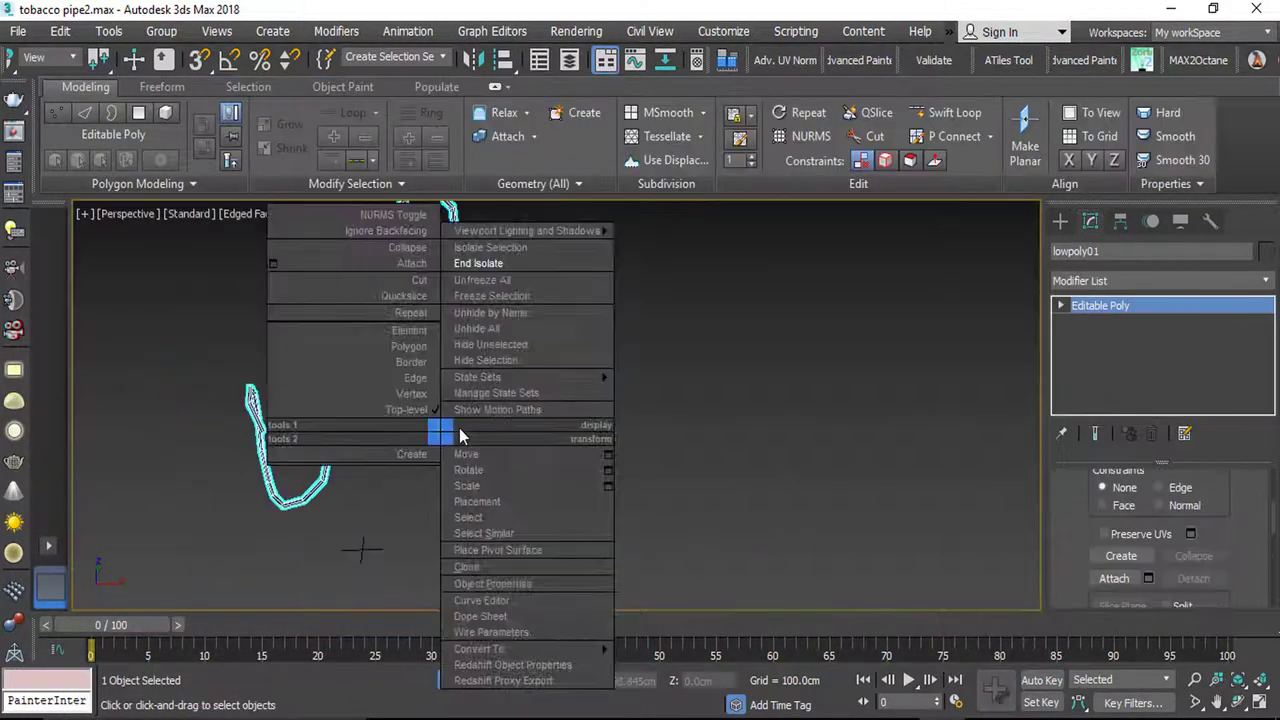
{"action": "left_click", "coordinate": [530, 261]}
Step: Attach the pipe body and the lowpoly02 rods to lowpoly01
{"action": "left_click", "coordinate": [1110, 579]}
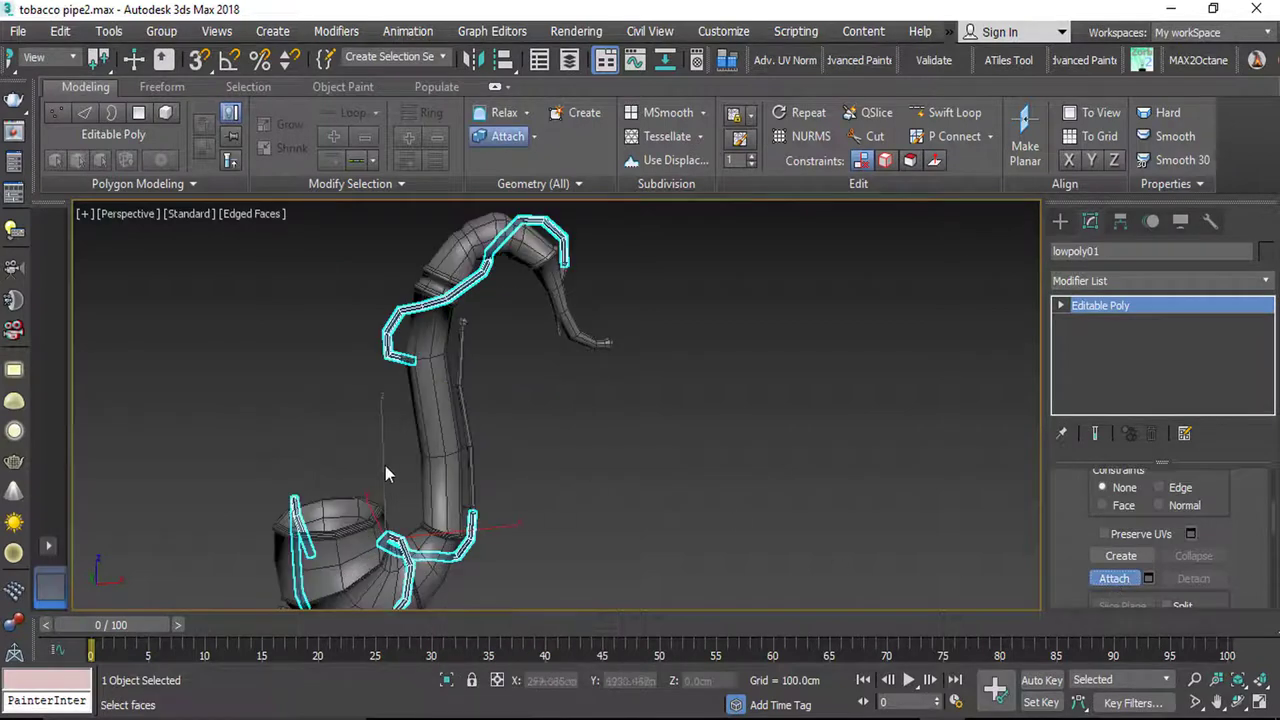
{"action": "left_click", "coordinate": [429, 420]}
{"action": "left_click", "coordinate": [465, 408]}
{"action": "right_click", "coordinate": [449, 402]}
Step: Add an Unwrap UVW modifier to the combined pipe object lowpoly01 and open its UV editor
{"action": "scroll", "coordinate": [446, 472], "scroll_direction": "down", "scroll_amount": 3}
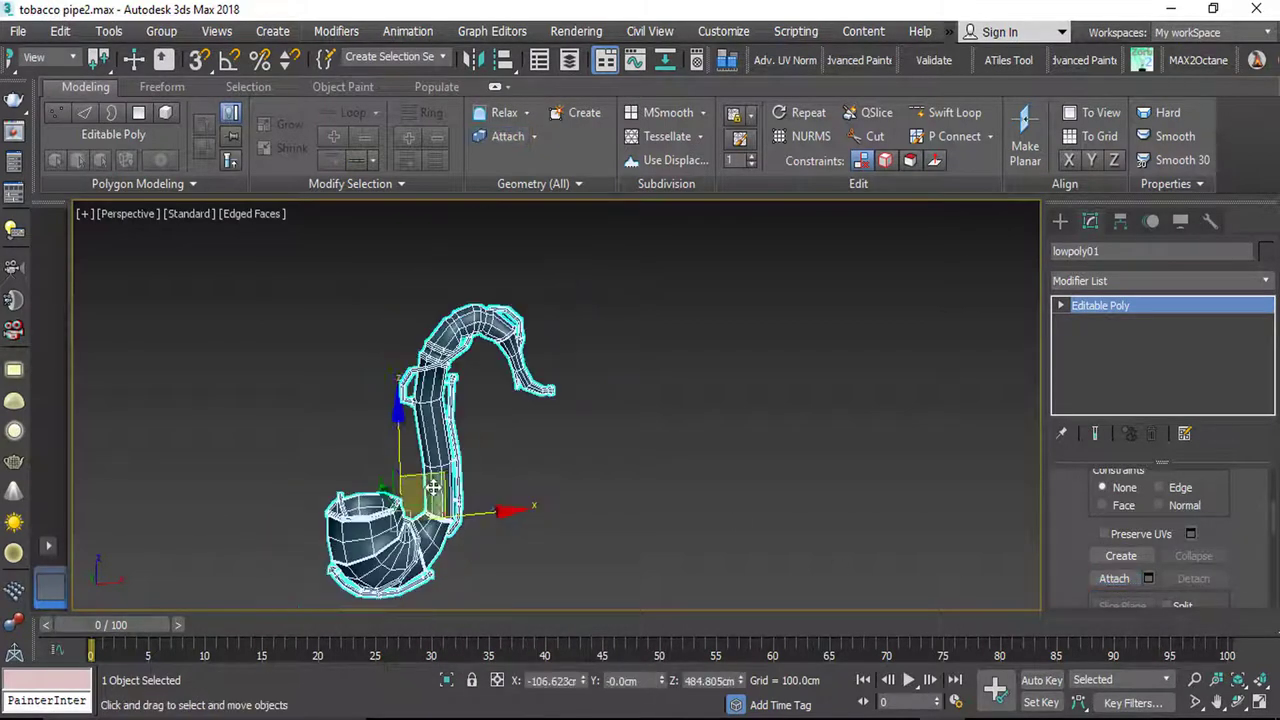
{"action": "mouse_move", "coordinate": [434, 490]}
{"action": "middle_mouse_down", "text": "alt"}
{"action": "mouse_move", "coordinate": [443, 485]}
{"action": "mouse_move", "coordinate": [357, 580]}
{"action": "mouse_move", "coordinate": [447, 480]}
{"action": "middle_mouse_up", "text": "alt"}
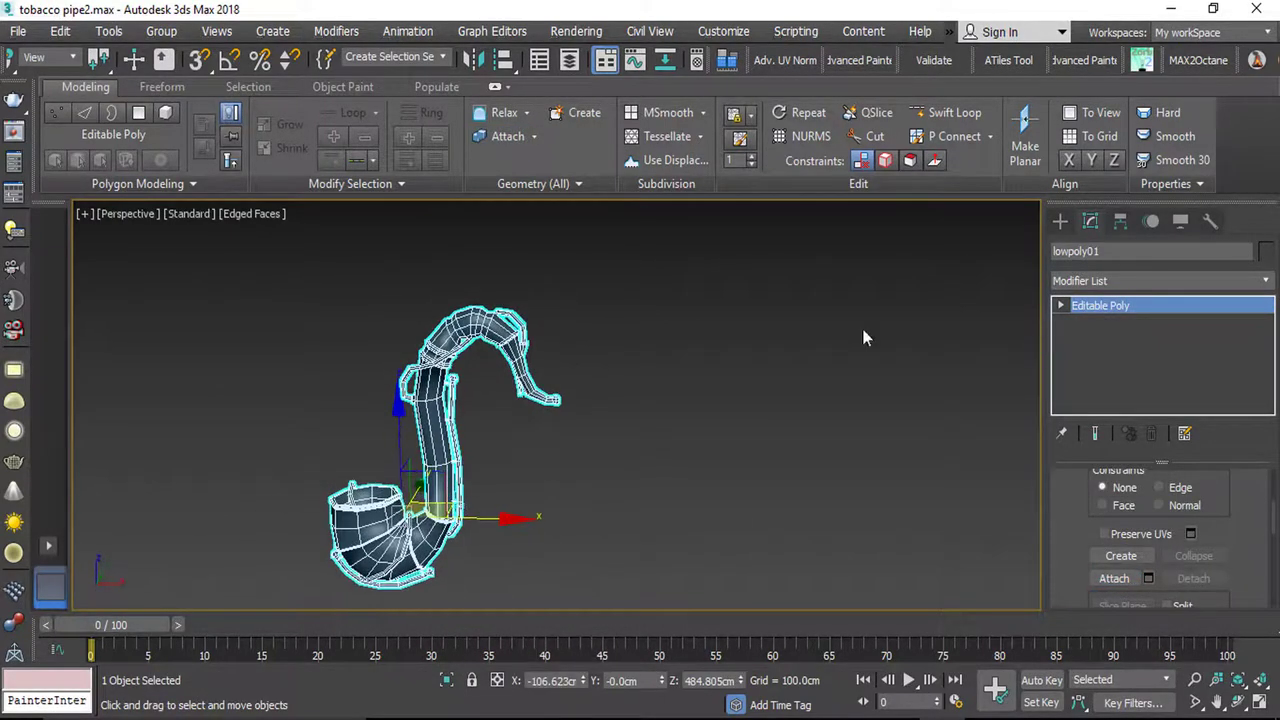
{"action": "left_click", "coordinate": [1223, 282]}
{"action": "left_click", "coordinate": [1222, 280]}
{"action": "key", "text": "u"}
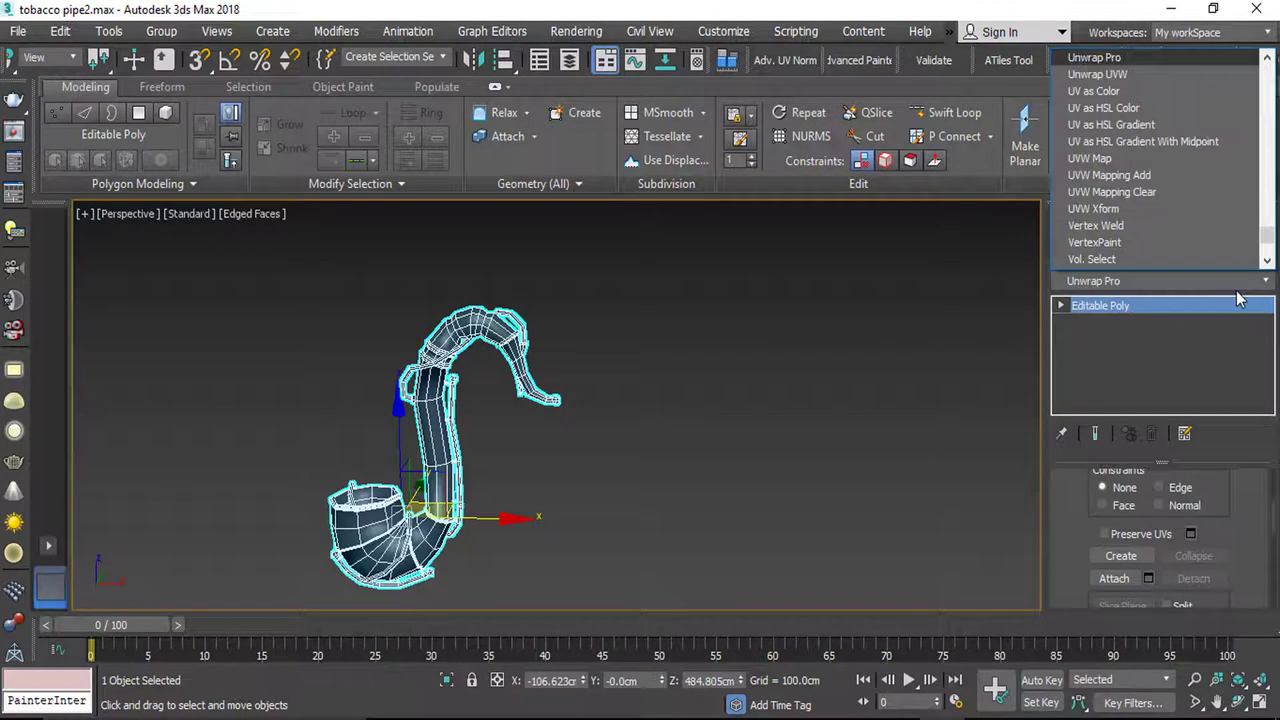
{"action": "key", "text": "u"}
{"action": "key", "text": "Return"}
{"action": "left_click_drag", "start_coordinate": [1177, 482], "coordinate": [1079, 146]}
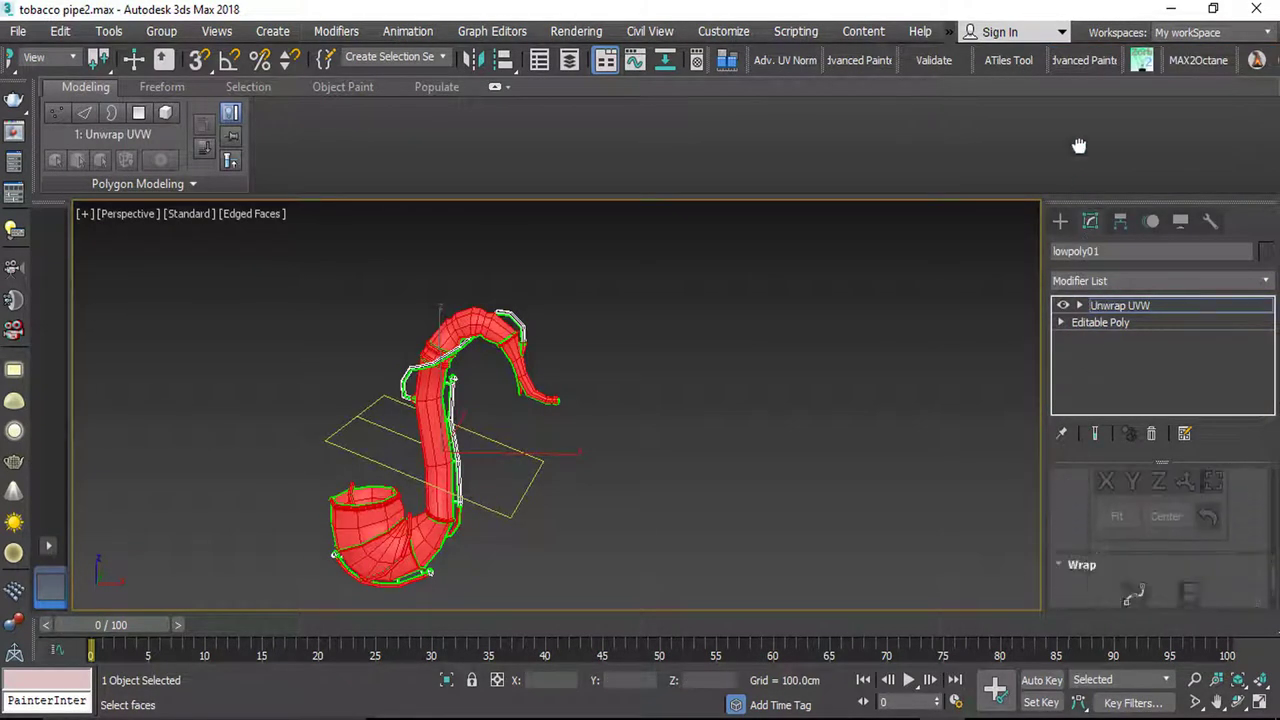
{"action": "scroll", "coordinate": [1088, 520], "scroll_direction": "down", "scroll_amount": 10}
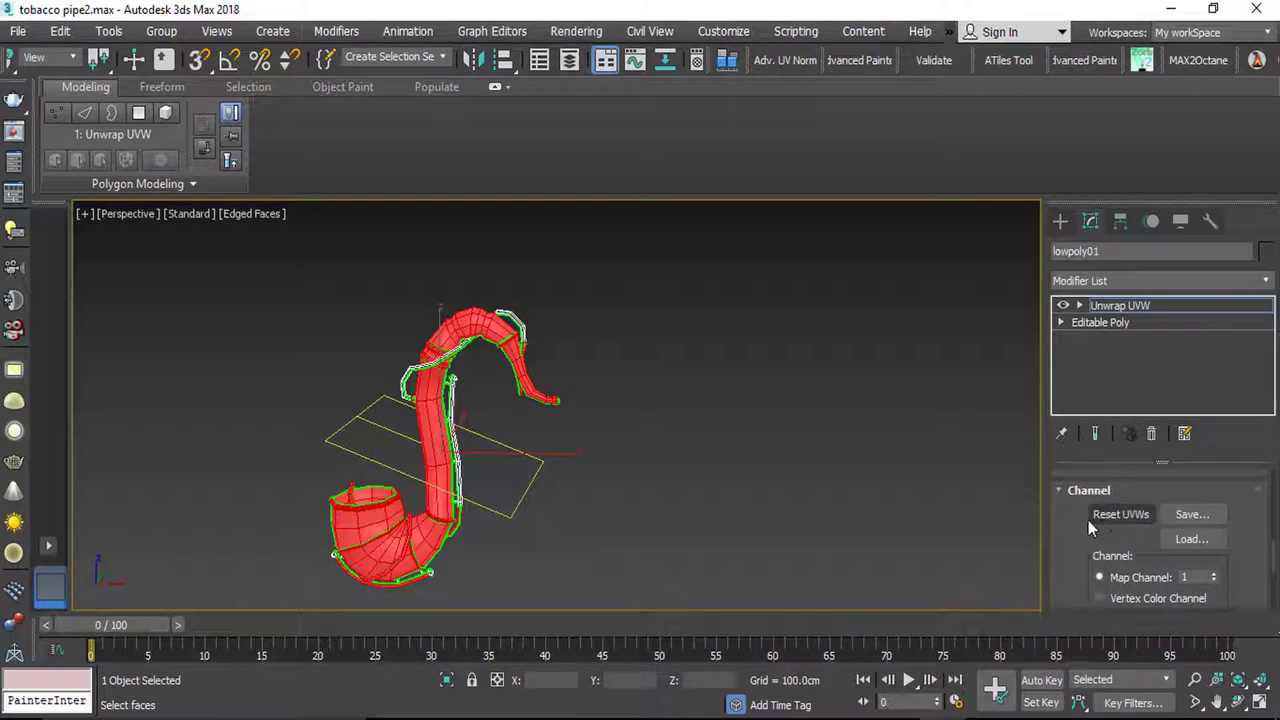
{"action": "left_click_drag", "start_coordinate": [1088, 524], "coordinate": [1073, 449]}
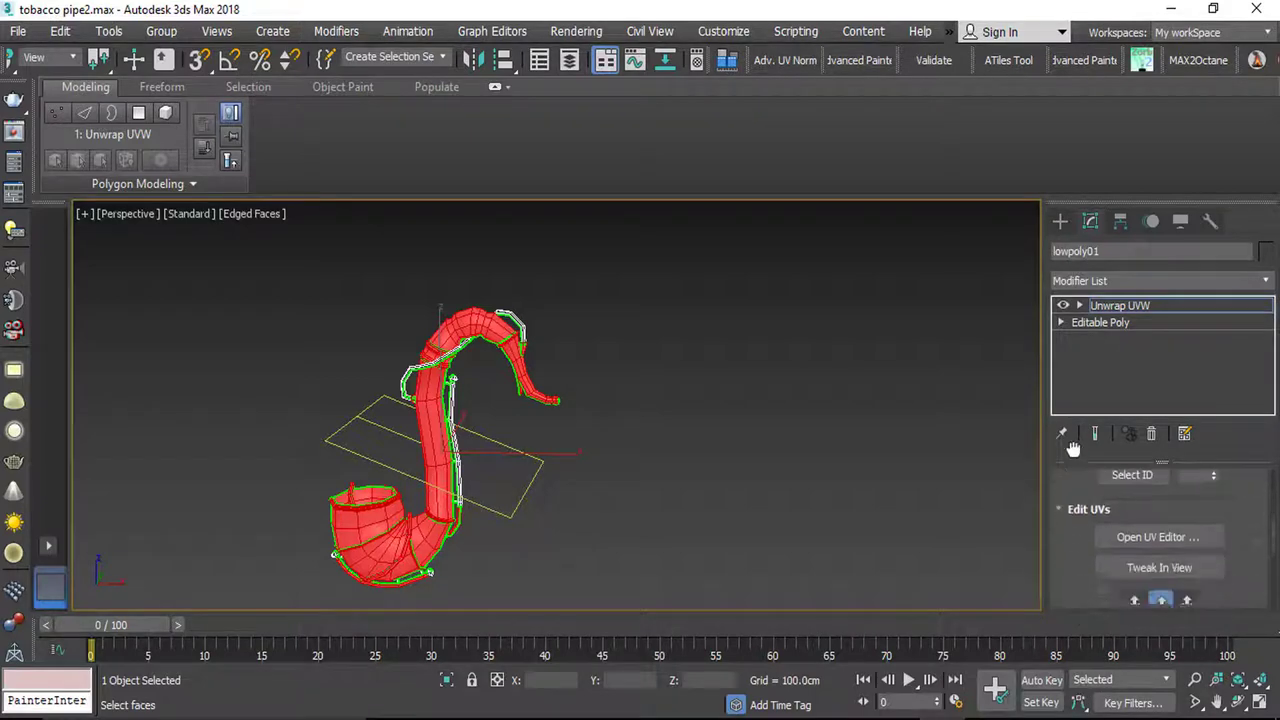
{"action": "scroll", "coordinate": [1072, 448], "scroll_direction": "up", "scroll_amount": 1}
{"action": "left_click", "coordinate": [1147, 551]}
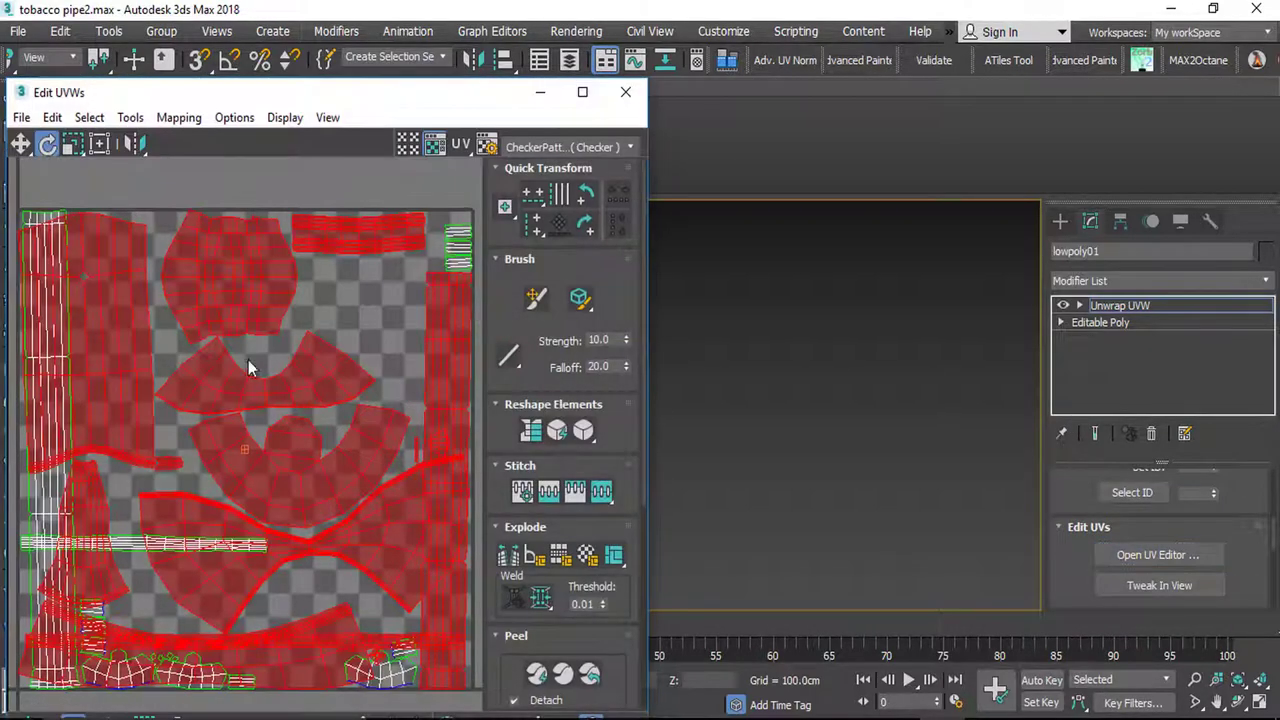
Step: Pack all UV shells of the combined pipe into the UV square and clear the selection
{"action": "scroll", "coordinate": [233, 349], "scroll_direction": "down", "scroll_amount": 4}
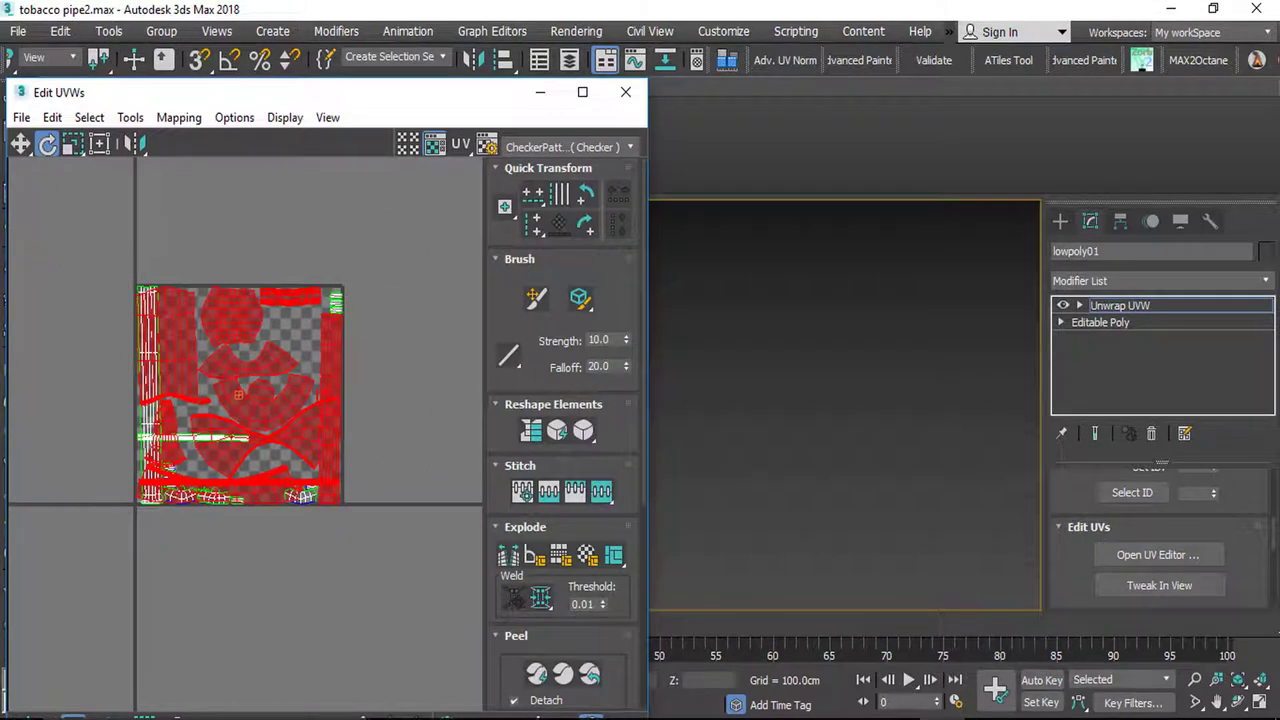
{"action": "scroll", "coordinate": [160, 455], "scroll_direction": "up", "scroll_amount": 5}
{"action": "left_click", "coordinate": [131, 117]}
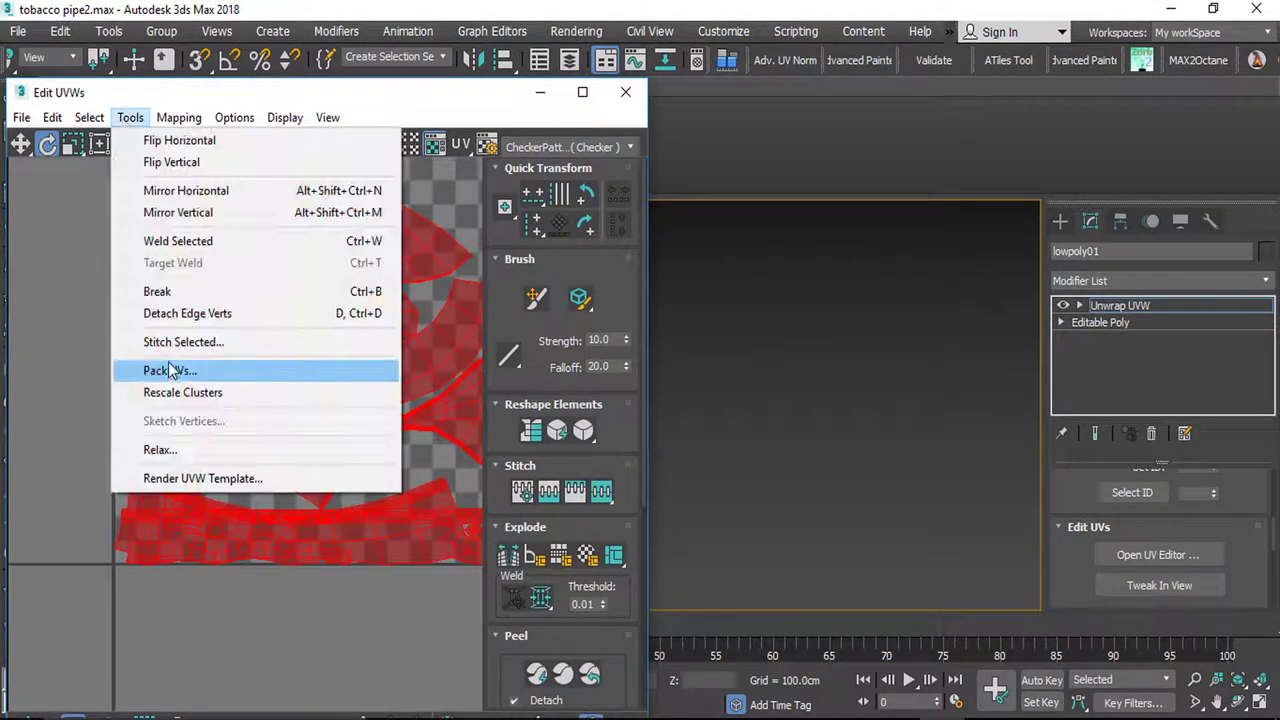
{"action": "left_click", "coordinate": [170, 371]}
{"action": "left_click", "coordinate": [266, 262]}
{"action": "scroll", "coordinate": [90, 402], "scroll_direction": "down", "scroll_amount": 3}
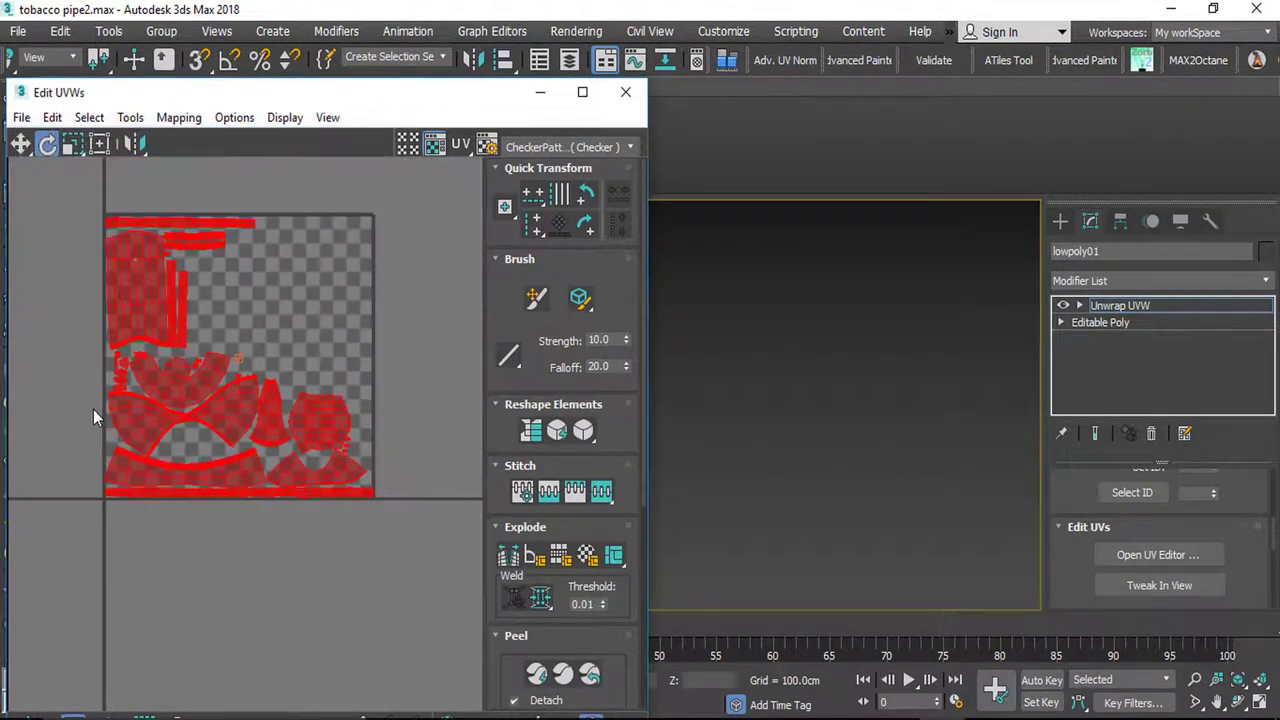
{"action": "scroll", "coordinate": [240, 340], "scroll_direction": "up", "scroll_amount": 2}
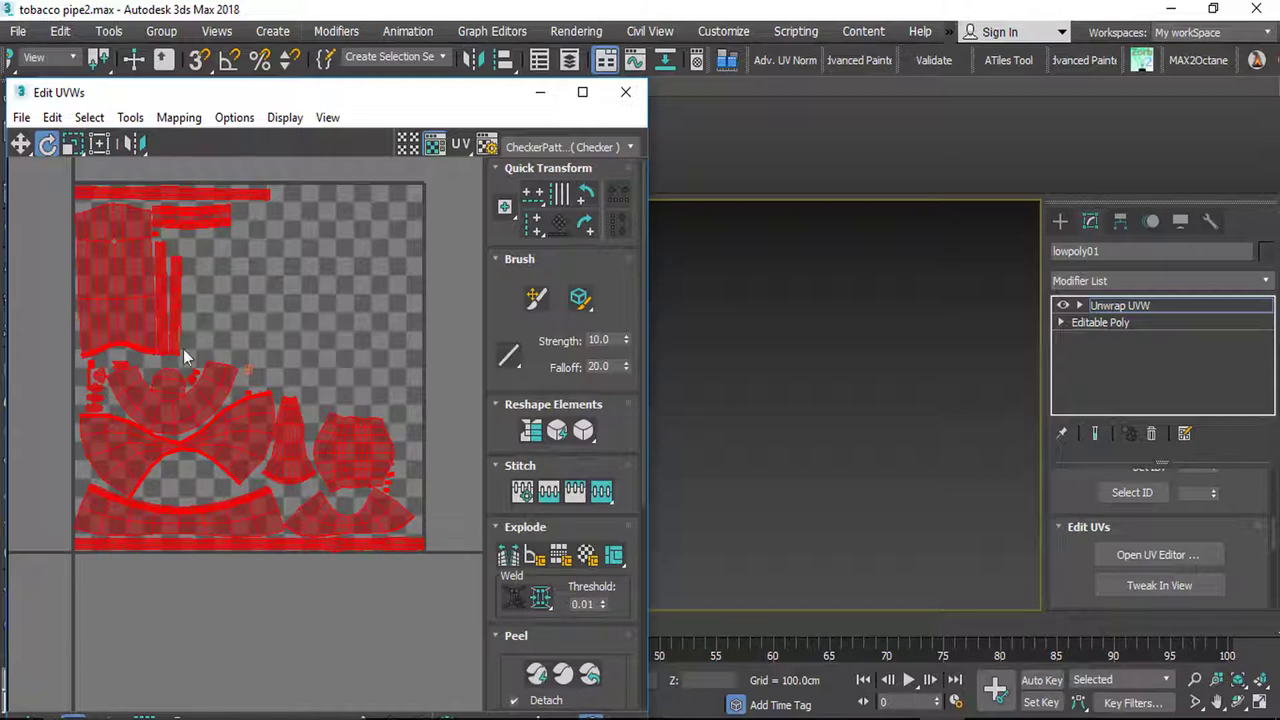
{"action": "left_click", "coordinate": [424, 410]}
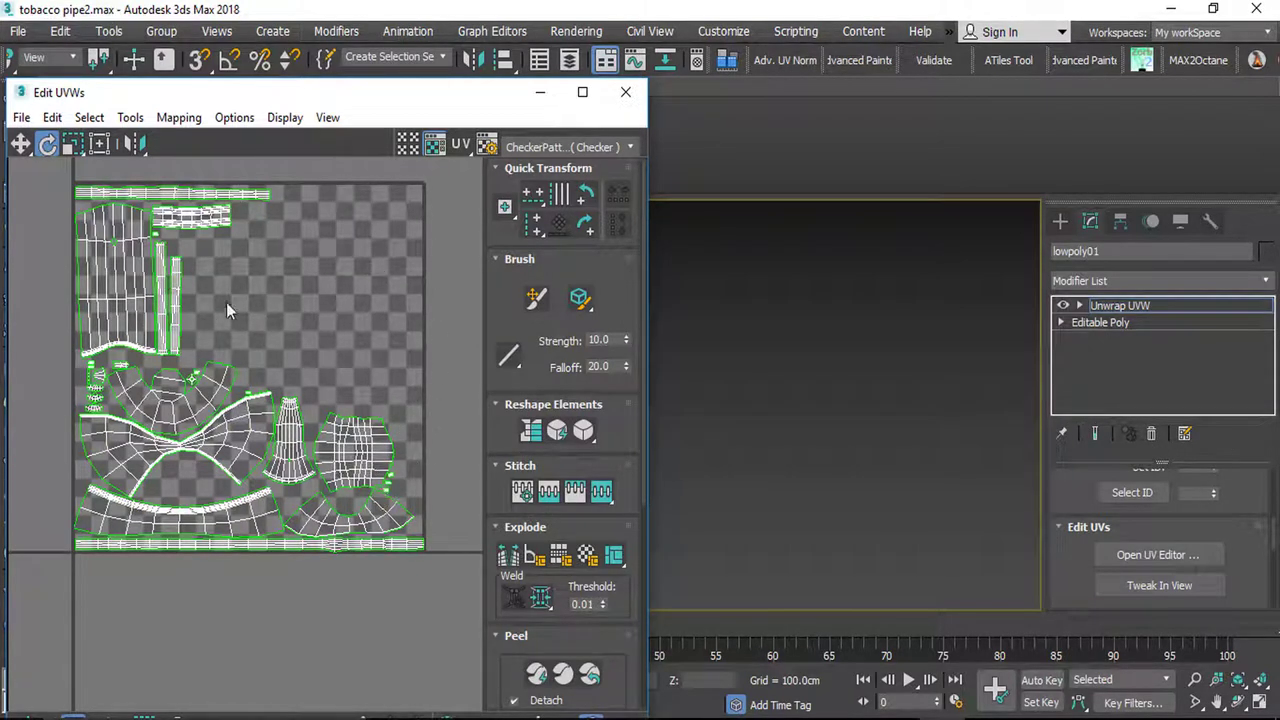
Step: Scale up the pipe body's large UV shells one by one, including the long tube, bow-tie, fan and curved strip shells, plus the short rectangular one
{"action": "left_click", "coordinate": [132, 320]}
{"action": "left_click", "coordinate": [72, 143]}
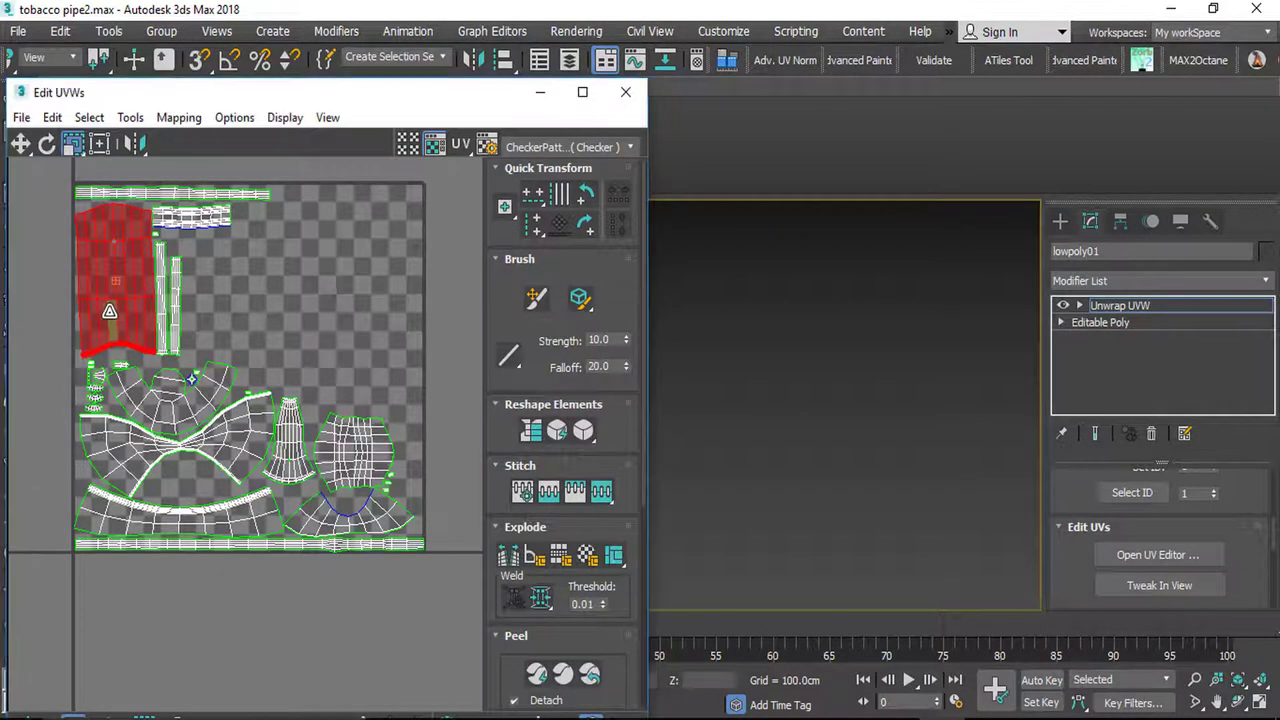
{"action": "left_click_drag", "start_coordinate": [110, 311], "coordinate": [353, 437]}
{"action": "left_click_drag", "start_coordinate": [228, 456], "coordinate": [197, 382]}
{"action": "left_click", "coordinate": [192, 408]}
{"action": "left_click_drag", "start_coordinate": [218, 532], "coordinate": [226, 511]}
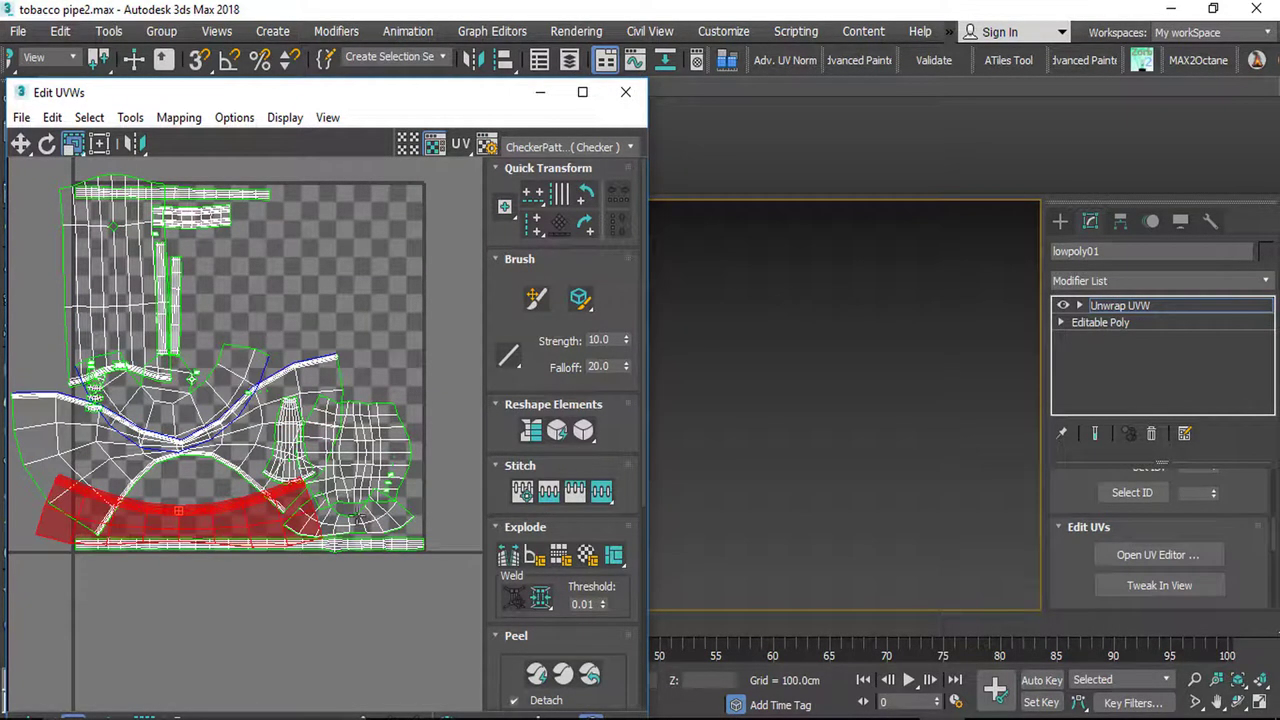
{"action": "left_click", "coordinate": [357, 518]}
{"action": "left_click_drag", "start_coordinate": [388, 522], "coordinate": [396, 490]}
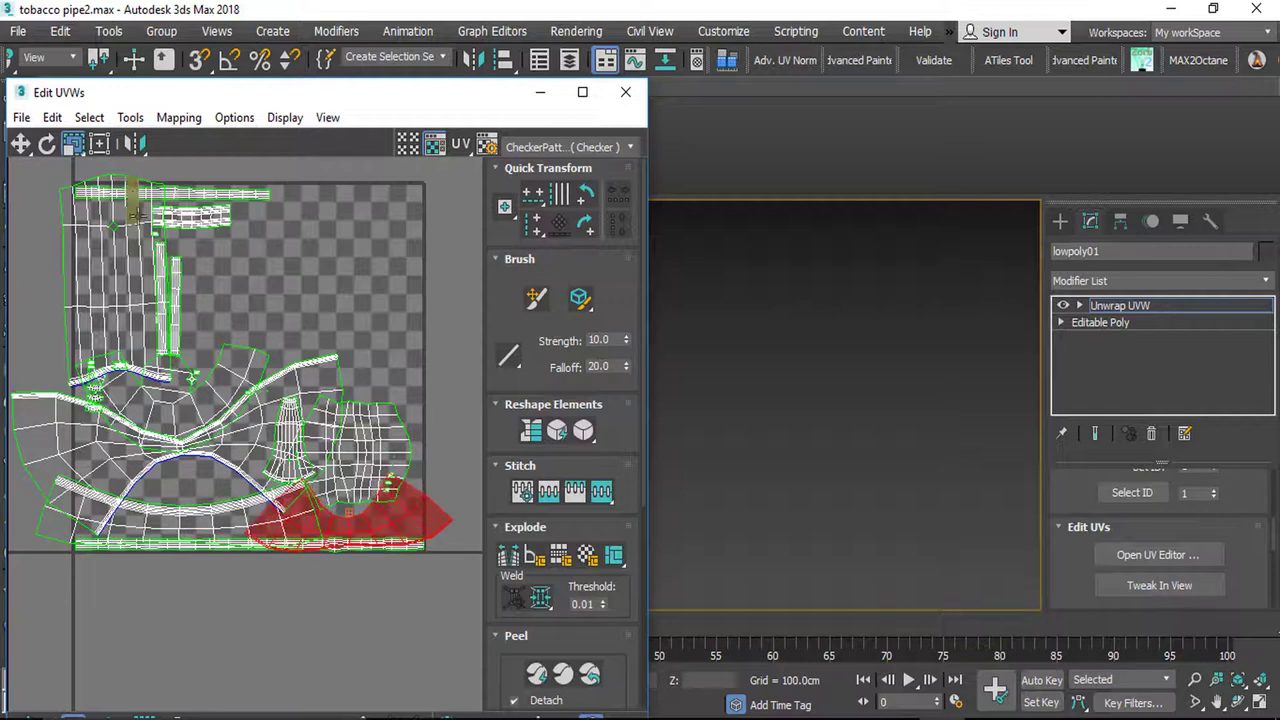
{"action": "left_click", "coordinate": [200, 218]}
{"action": "left_click_drag", "start_coordinate": [201, 217], "coordinate": [213, 186]}
Step: Repack all UV shells with Non-Convex packing and 0.001 padding, without rescaling the enlarged clusters
{"action": "scroll", "coordinate": [210, 290], "scroll_direction": "down", "scroll_amount": 3}
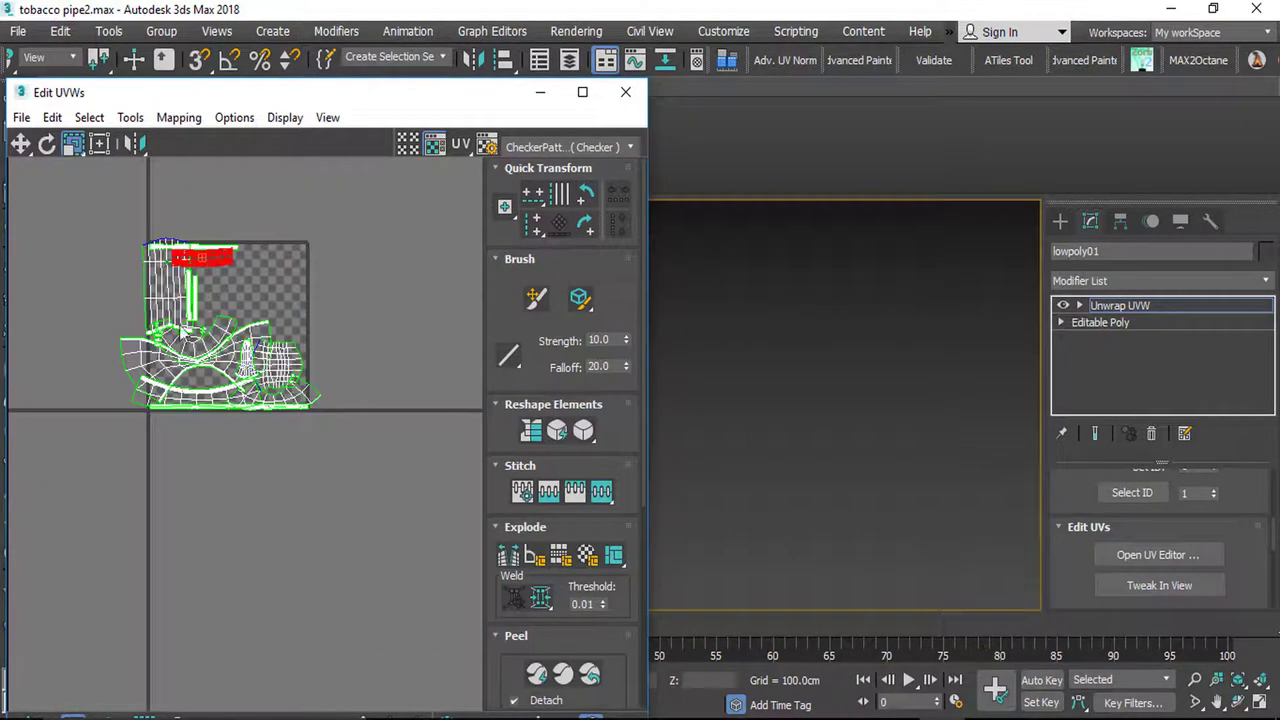
{"action": "scroll", "coordinate": [177, 300], "scroll_direction": "up", "scroll_amount": 3}
{"action": "key", "text": "ctrl+a"}
{"action": "left_click", "coordinate": [130, 117]}
{"action": "left_click", "coordinate": [240, 370]}
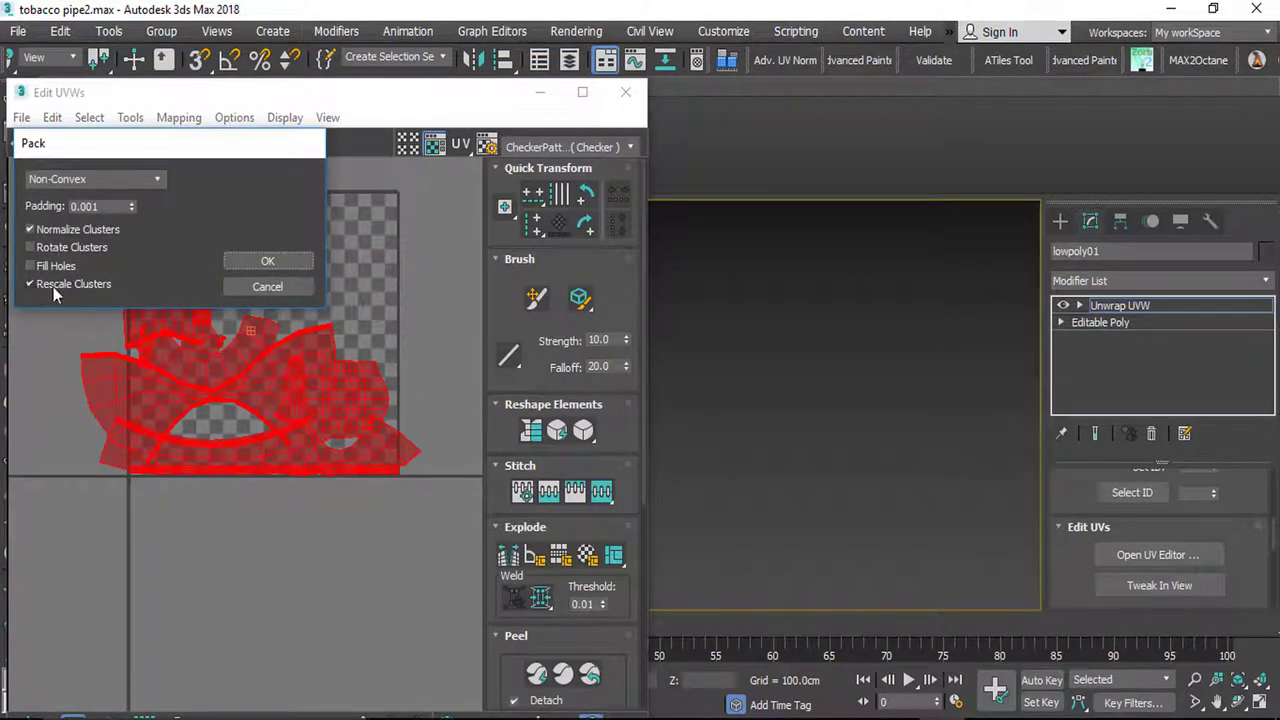
{"action": "left_click", "coordinate": [265, 262]}
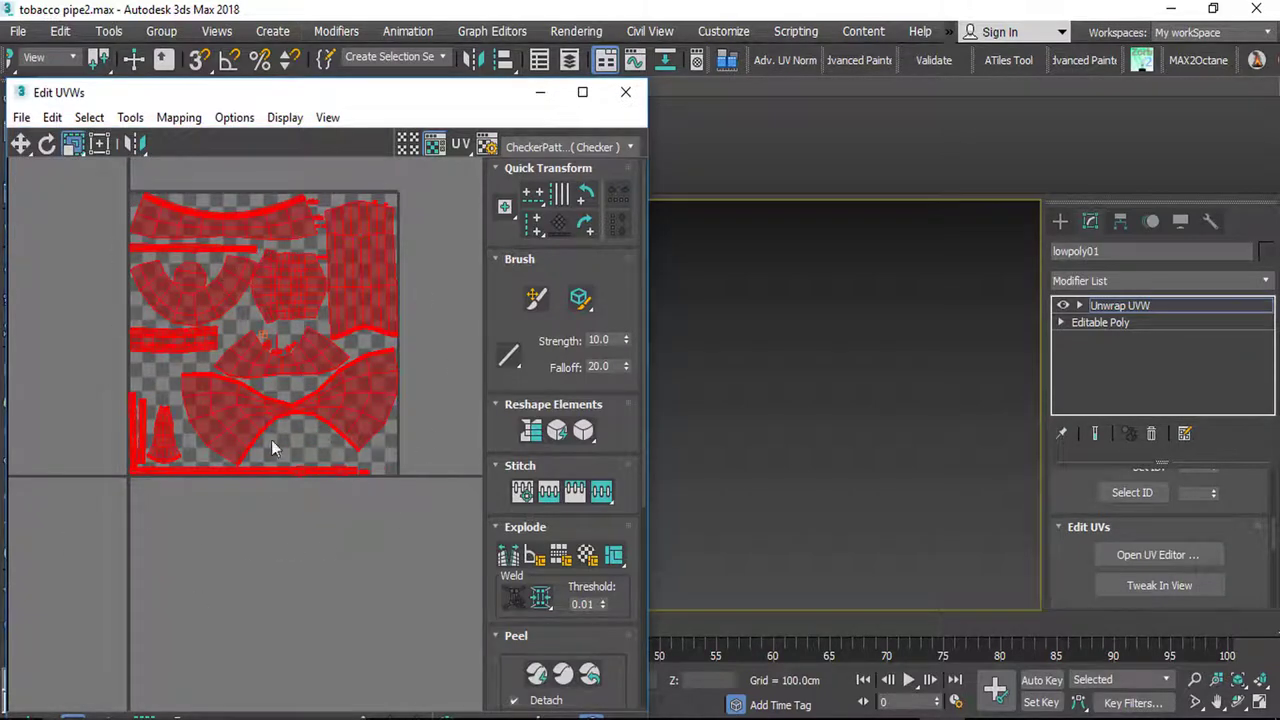
{"action": "left_click", "coordinate": [356, 570]}
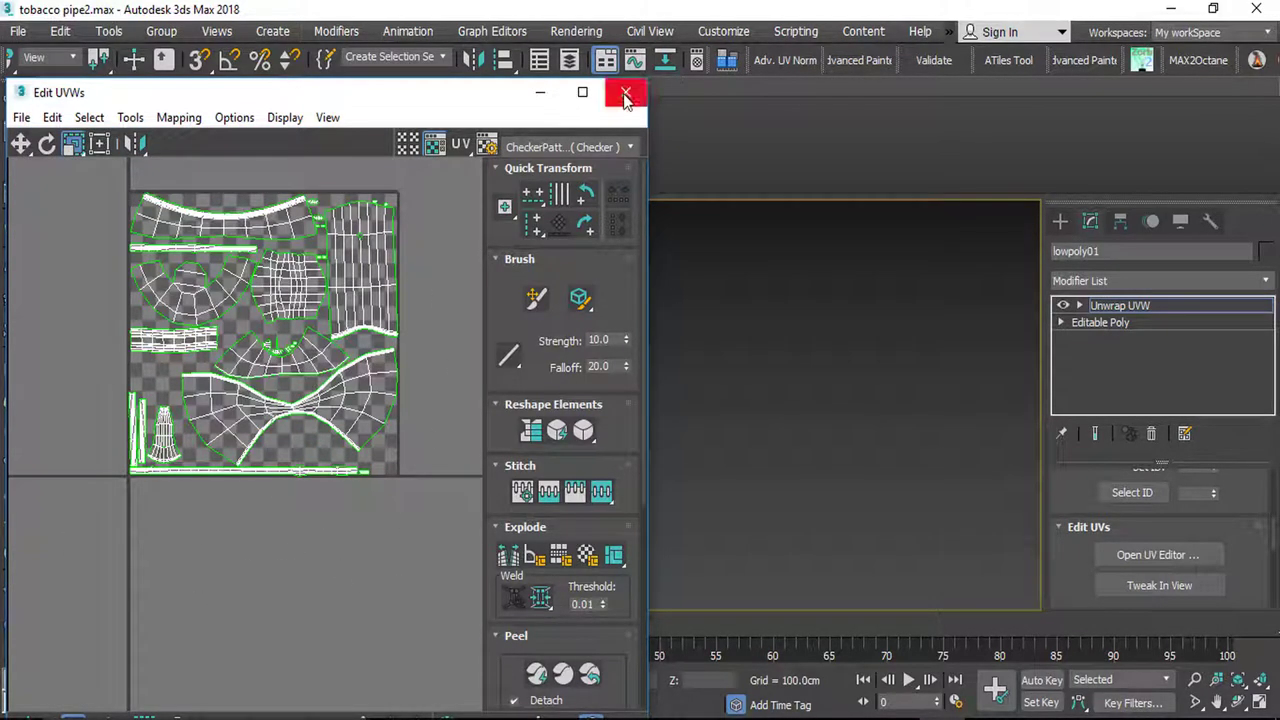
Step: Enlarge the small flared UV shell, repack all shells in the UV square, and close the UV editor
{"action": "left_click", "coordinate": [168, 435]}
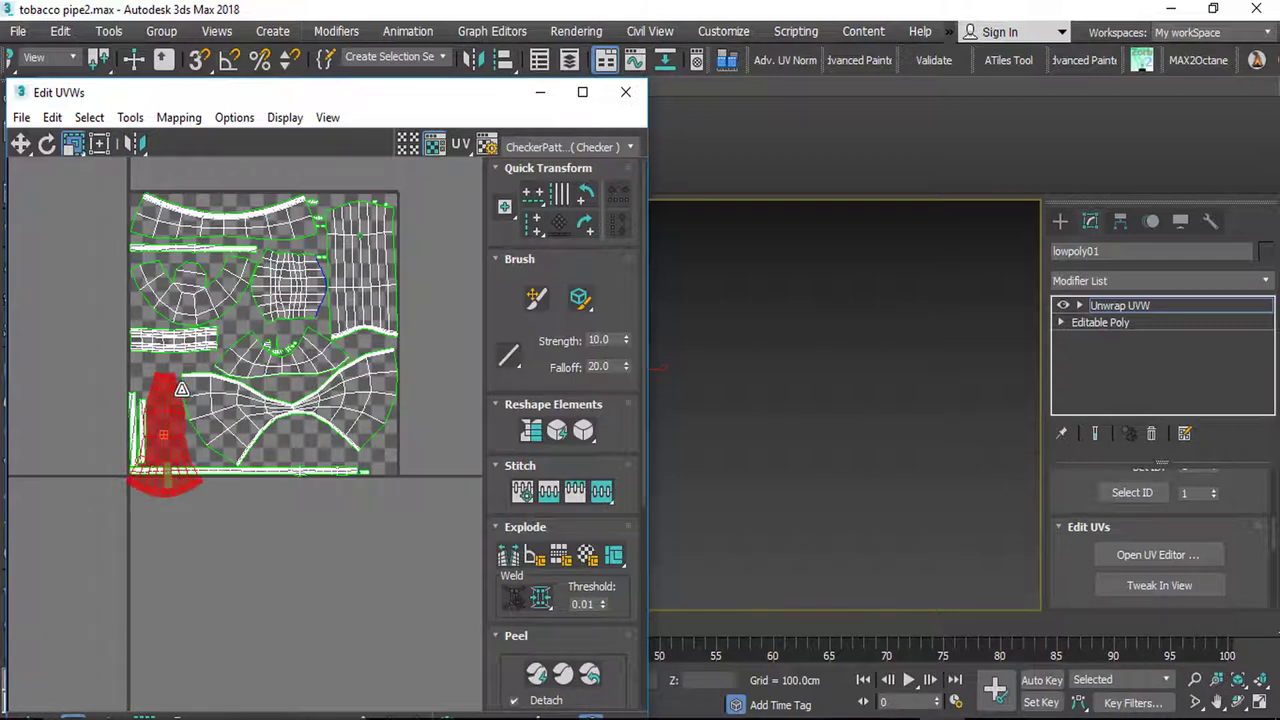
{"action": "key", "text": "ctrl+a"}
{"action": "left_click", "coordinate": [130, 117]}
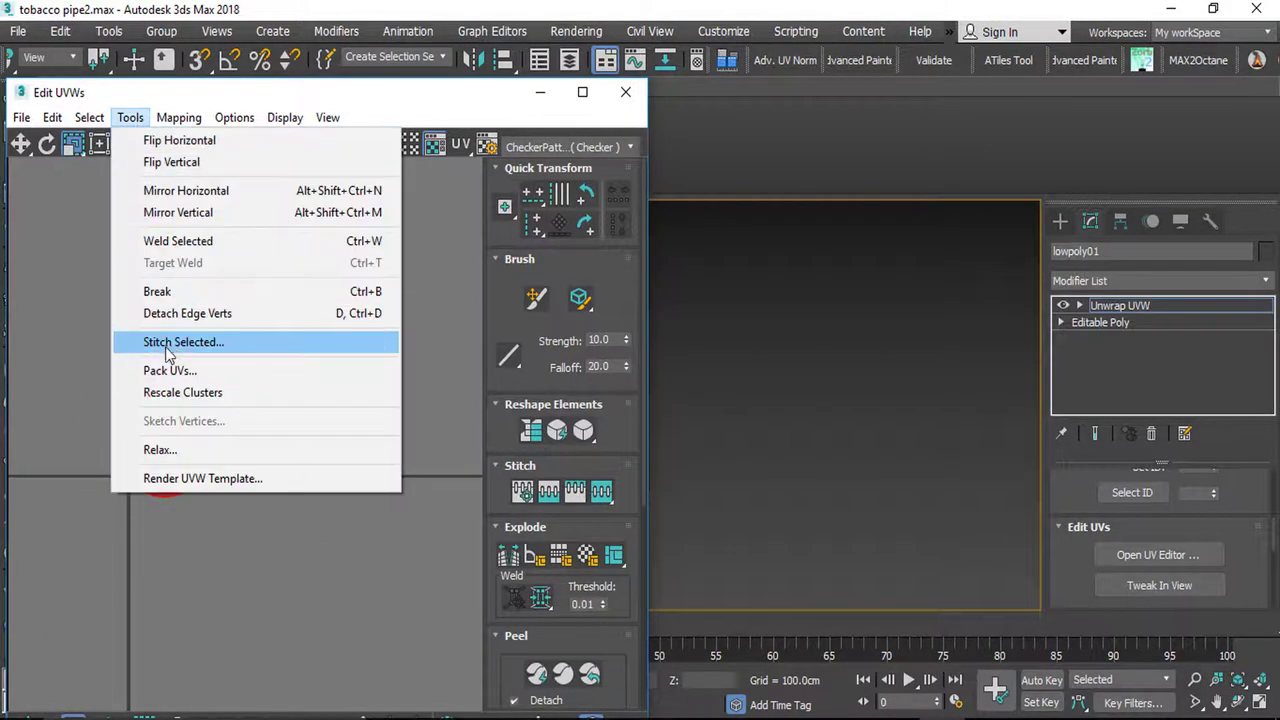
{"action": "left_click", "coordinate": [200, 368]}
{"action": "left_click", "coordinate": [265, 263]}
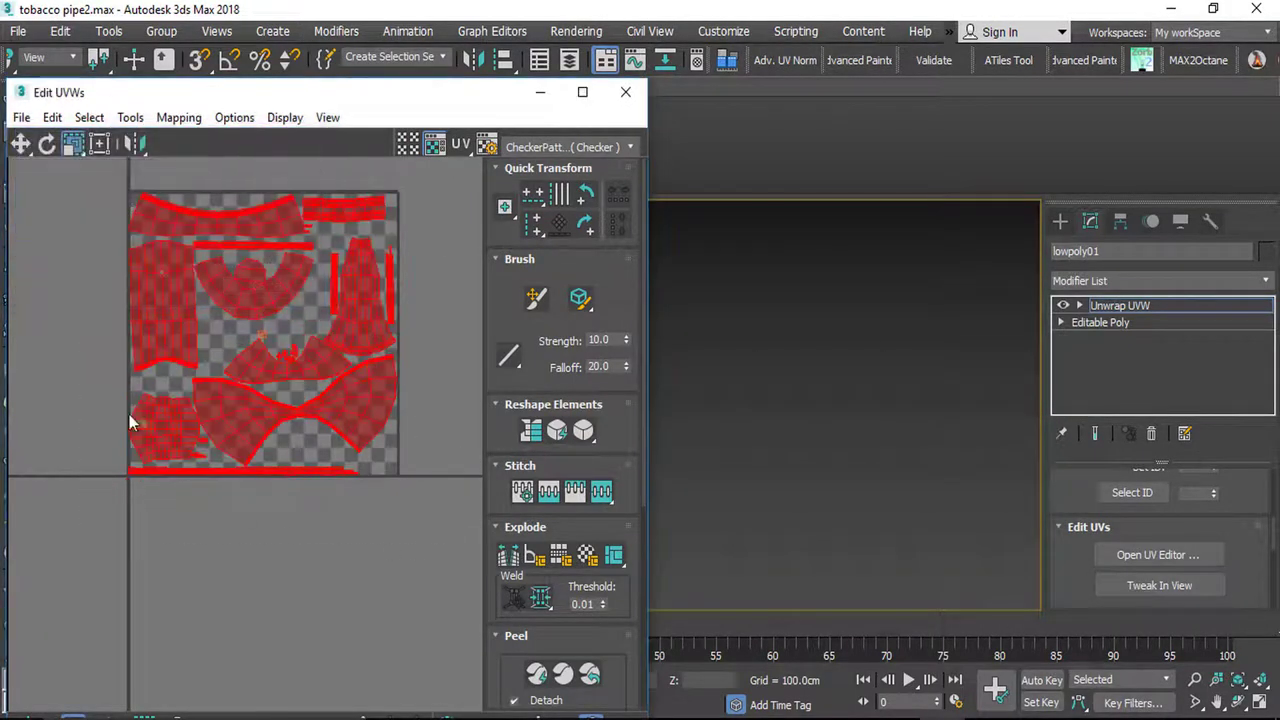
{"action": "left_click", "coordinate": [438, 487]}
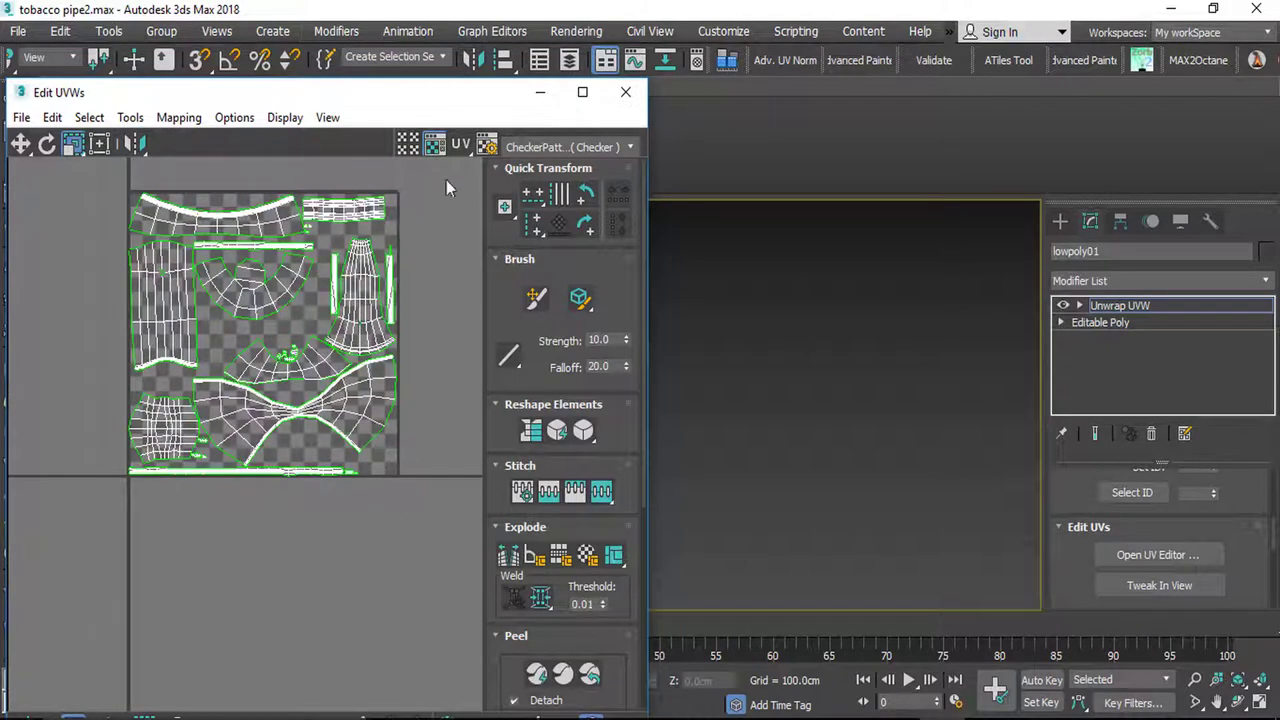
{"action": "left_click", "coordinate": [625, 92]}
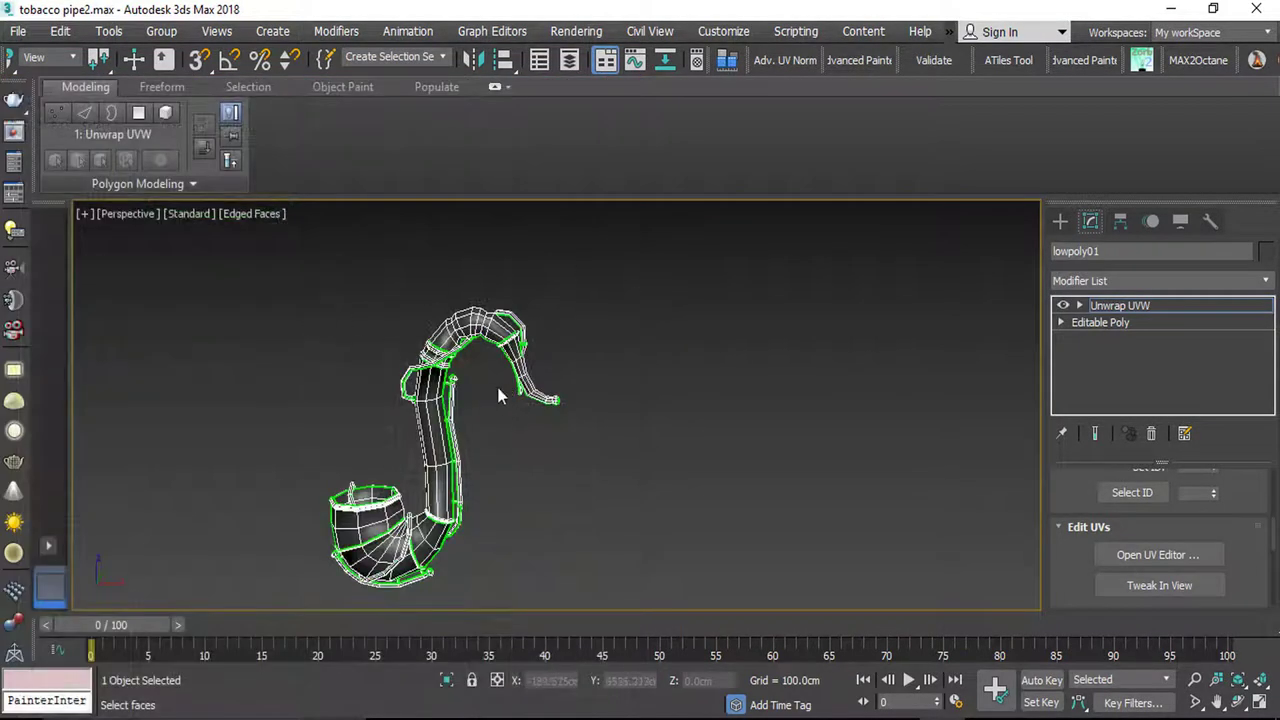
Step: Convert lowpoly01 to an Editable Poly to collapse the Unwrap UVW modifier
{"action": "middle_click_drag", "start_coordinate": [479, 403], "coordinate": [507, 369]}
{"action": "right_click", "coordinate": [562, 298]}
{"action": "mouse_move", "coordinate": [590, 523]}
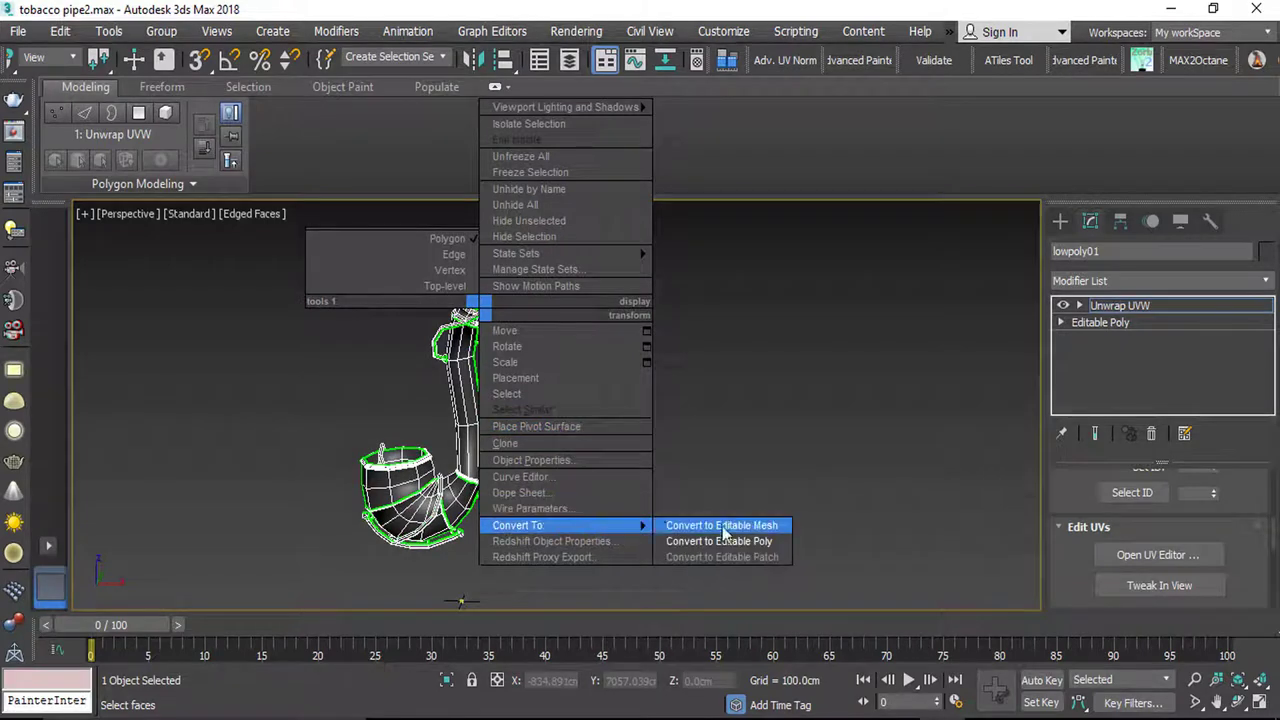
{"action": "left_click", "coordinate": [746, 549]}
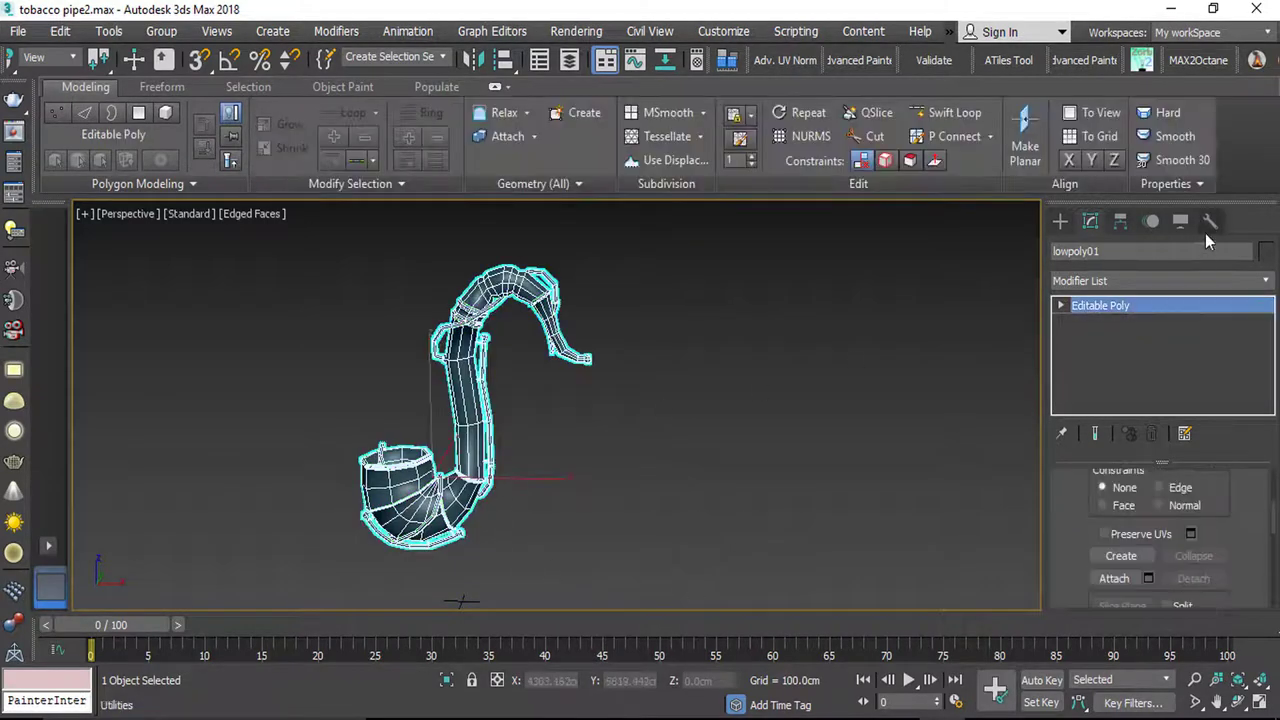
Step: Apply Reset XForm to lowpoly01 and convert it to an Editable Poly again
{"action": "left_click", "coordinate": [1209, 221]}
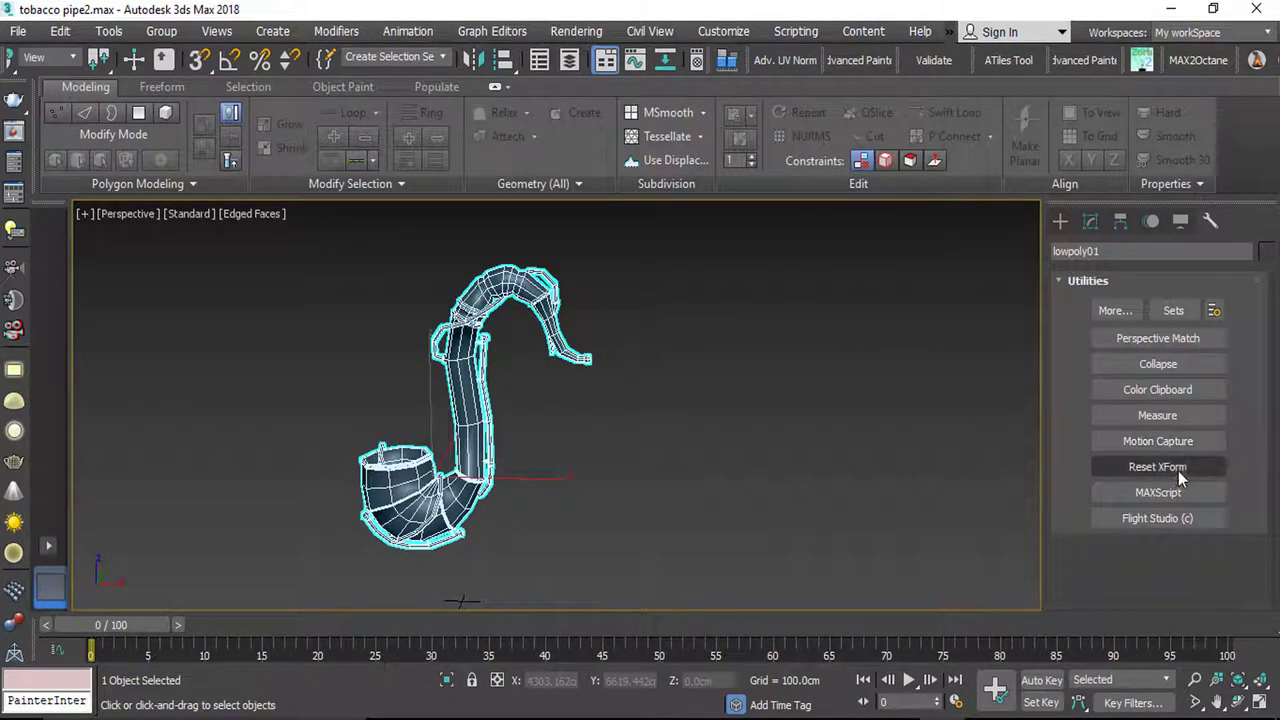
{"action": "left_click", "coordinate": [1178, 468]}
{"action": "left_click", "coordinate": [1151, 589]}
{"action": "right_click", "coordinate": [548, 330]}
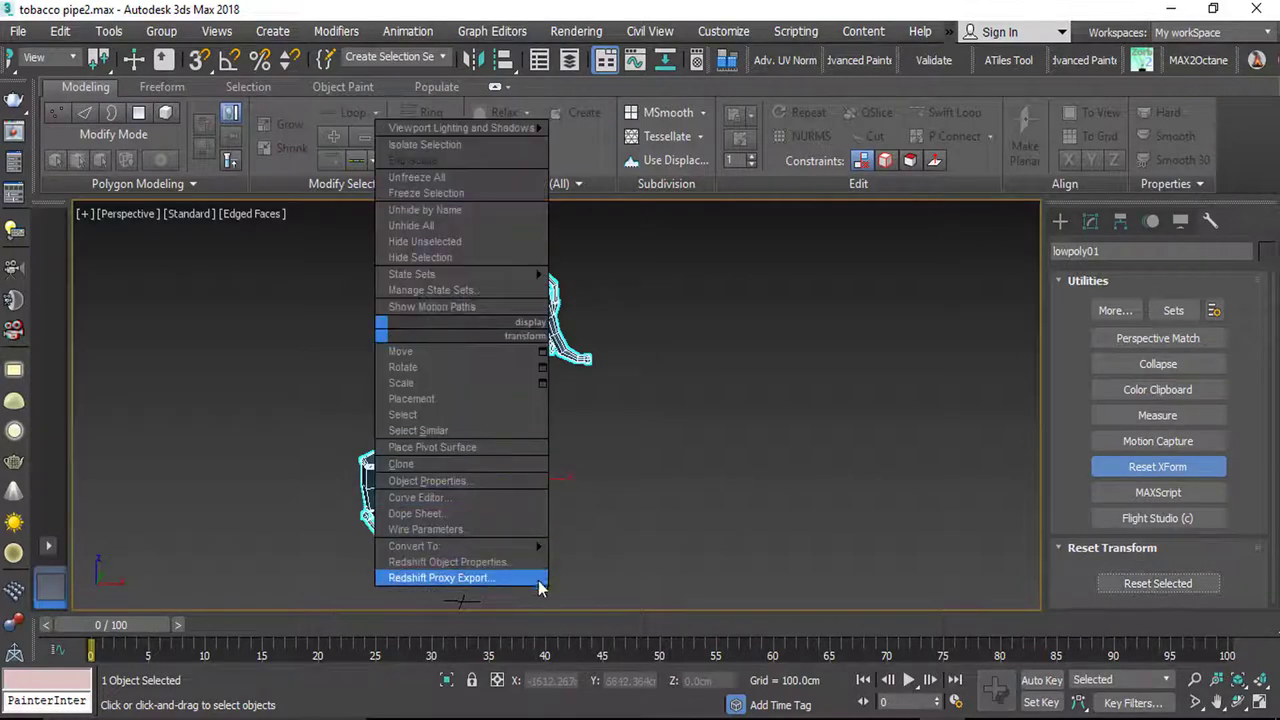
{"action": "mouse_move", "coordinate": [455, 546]}
{"action": "left_click", "coordinate": [647, 562]}
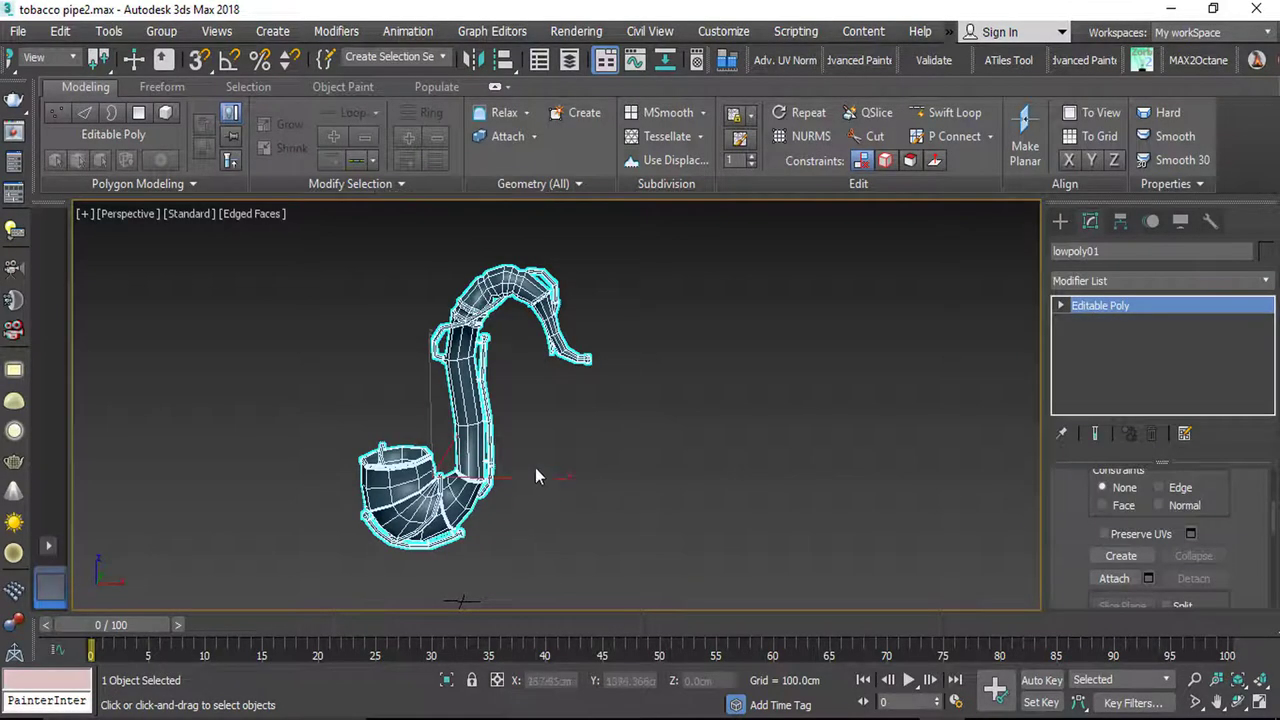
{"action": "scroll", "coordinate": [535, 470], "scroll_direction": "up", "scroll_amount": 3}
{"action": "middle_click_drag", "start_coordinate": [535, 470], "coordinate": [415, 435]}
{"action": "scroll", "coordinate": [335, 440], "scroll_direction": "down", "scroll_amount": 4}
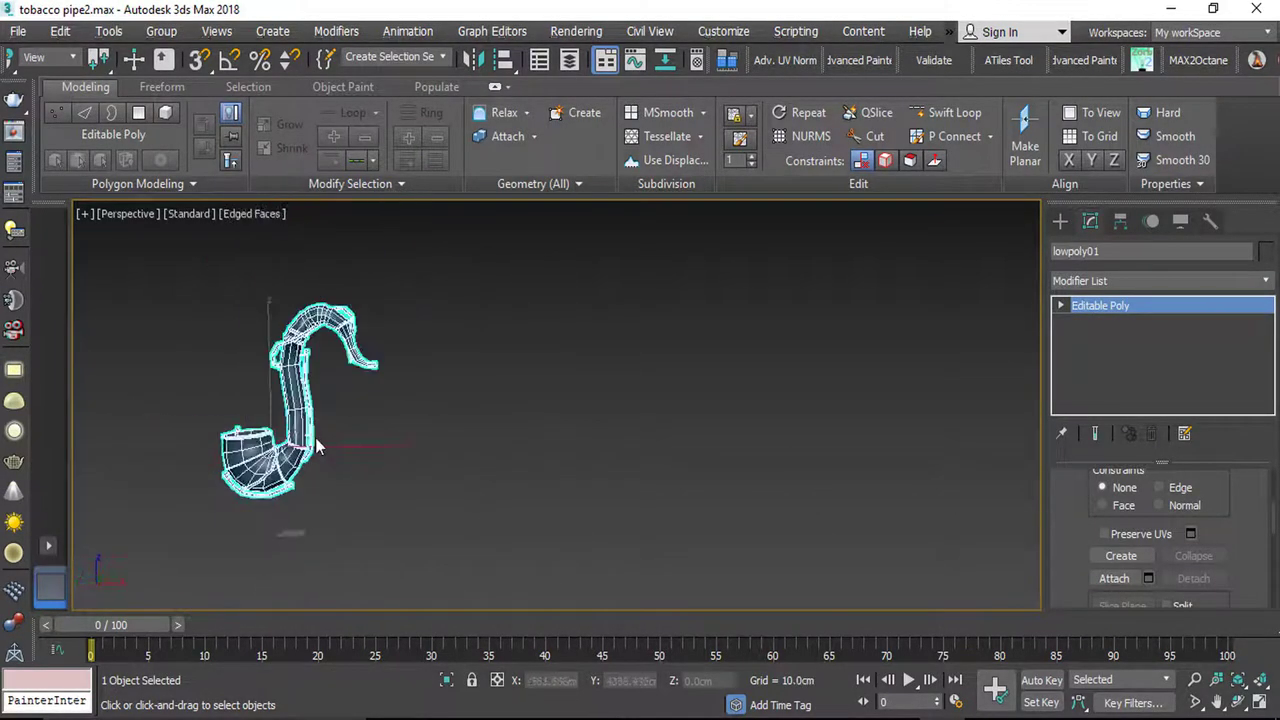
{"action": "scroll", "coordinate": [291, 437], "scroll_direction": "up", "scroll_amount": 2}
{"action": "middle_click_drag", "start_coordinate": [272, 323], "coordinate": [369, 424], "text": "alt"}
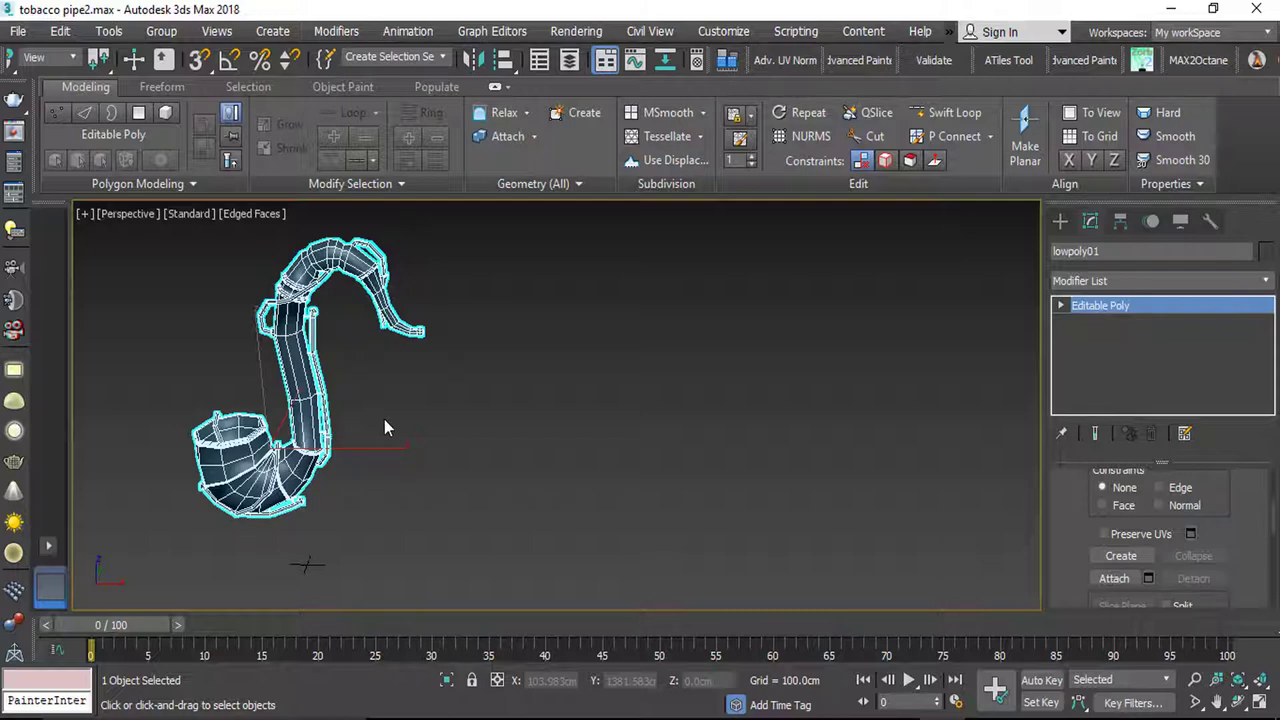
{"action": "middle_click_drag", "start_coordinate": [385, 420], "coordinate": [458, 420], "text": "alt"}
Step: Assign Material #2 from the Material Editor to the selected pipe
{"action": "key", "text": "m"}
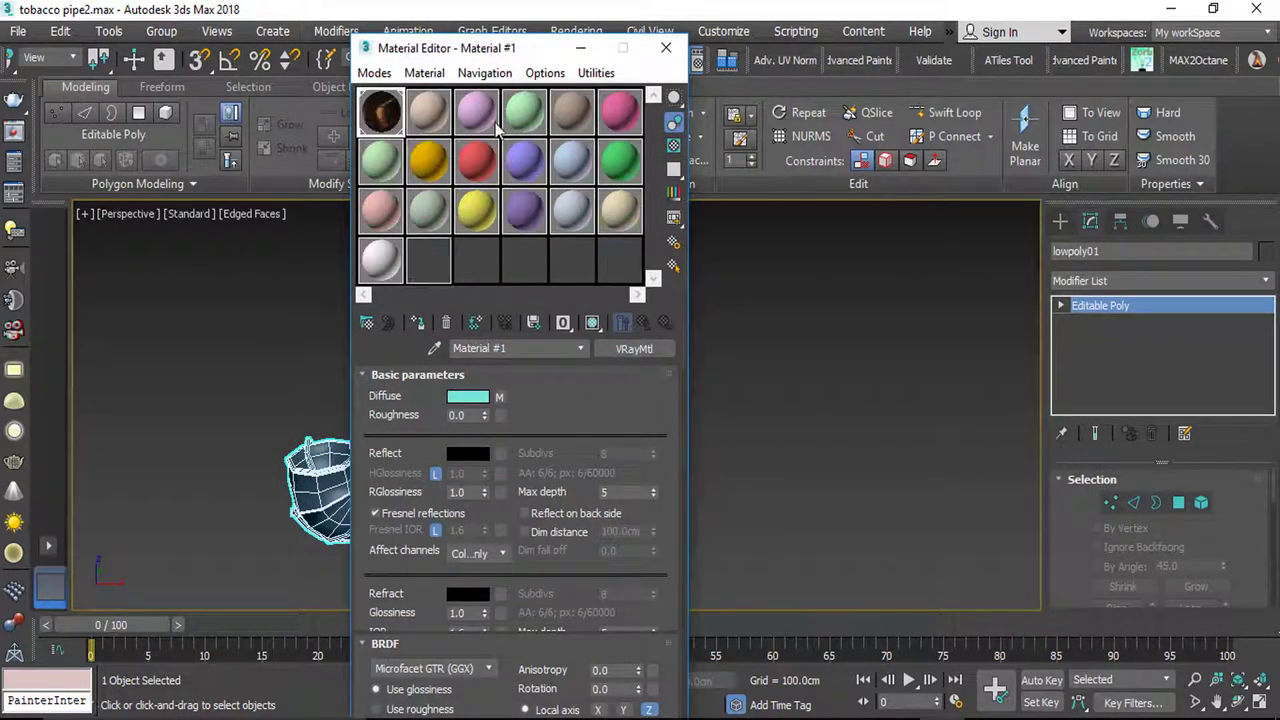
{"action": "left_click_drag", "start_coordinate": [442, 86], "coordinate": [762, 114]}
{"action": "left_click", "coordinate": [749, 178]}
{"action": "left_click", "coordinate": [738, 388]}
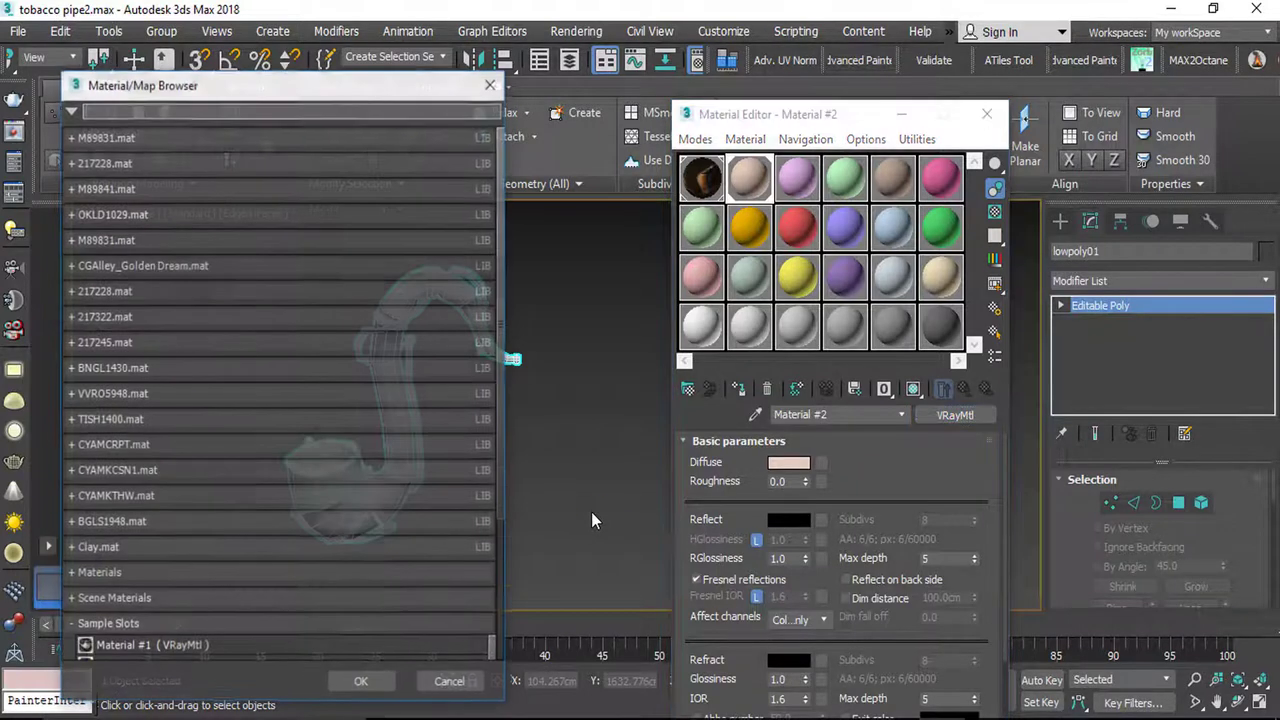
Step: Change Material #2 to the Standard type, name it Tobaccoo_pipe, and close the Material Editor
{"action": "left_click_drag", "start_coordinate": [502, 343], "coordinate": [511, 415]}
{"action": "scroll", "coordinate": [512, 424], "scroll_direction": "down", "scroll_amount": 2}
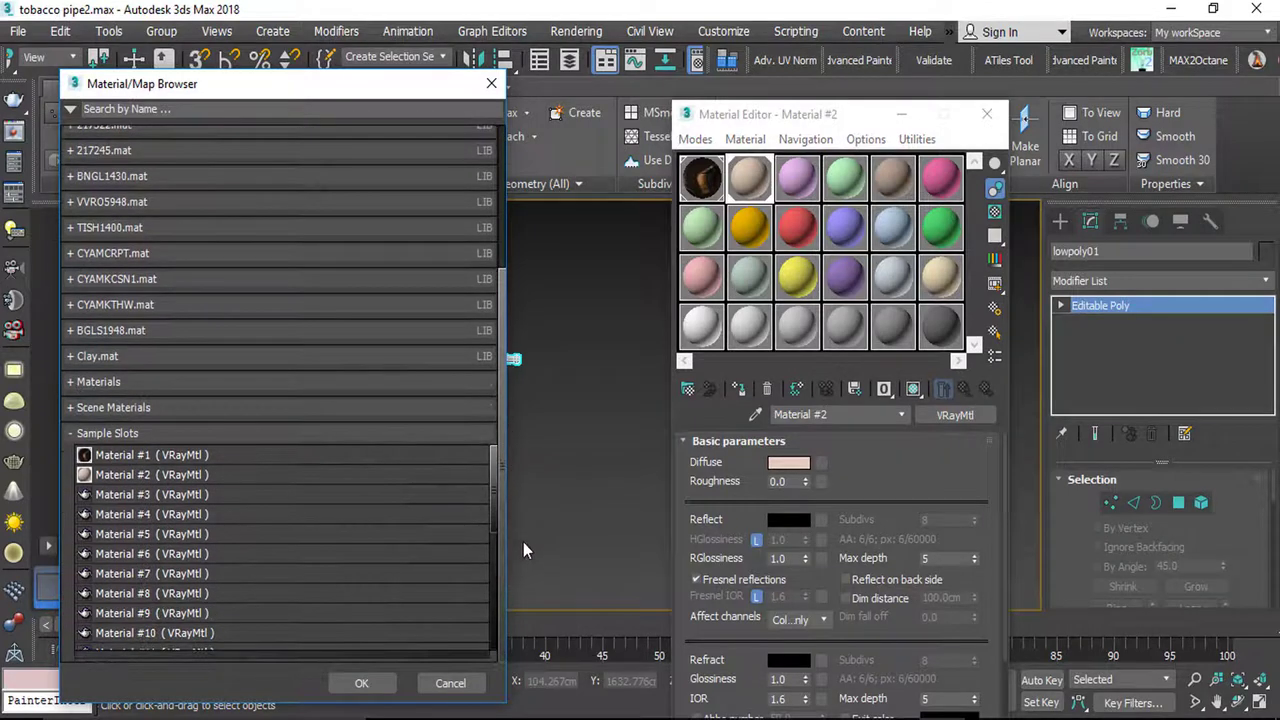
{"action": "left_click", "coordinate": [66, 434]}
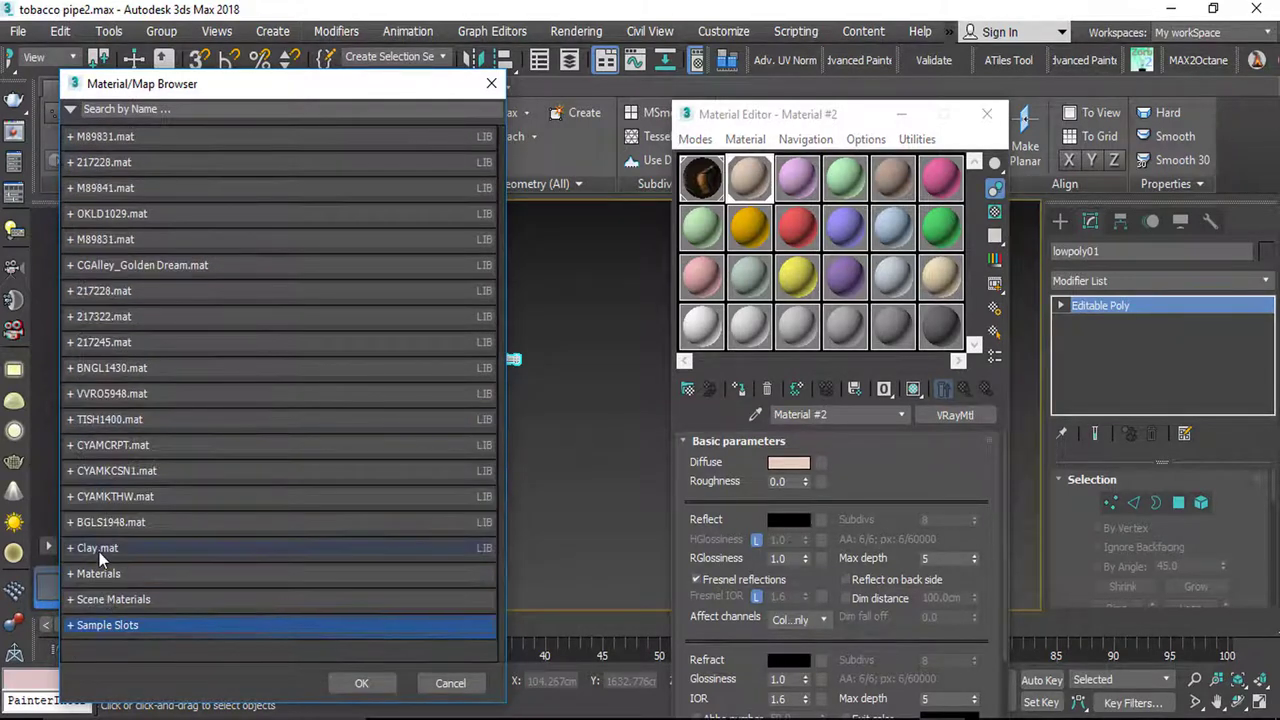
{"action": "left_click", "coordinate": [162, 580]}
{"action": "scroll", "coordinate": [236, 553], "scroll_direction": "down", "scroll_amount": 4}
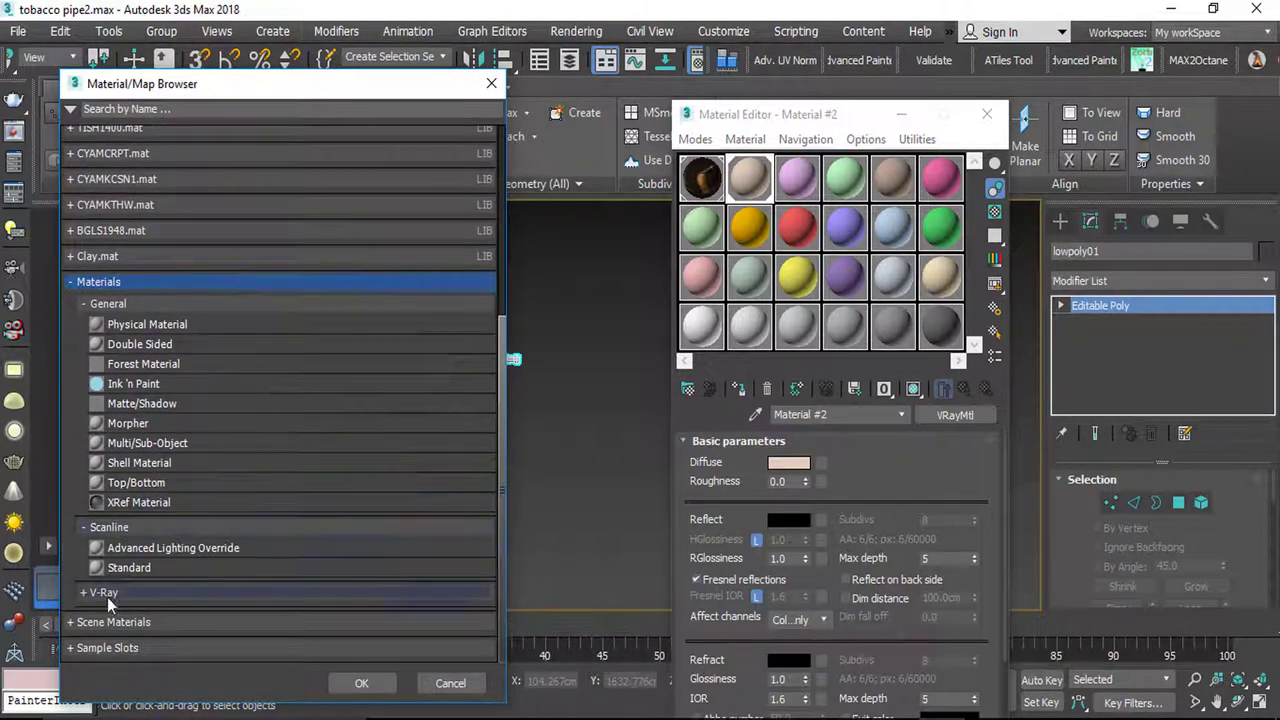
{"action": "double_click", "coordinate": [132, 567]}
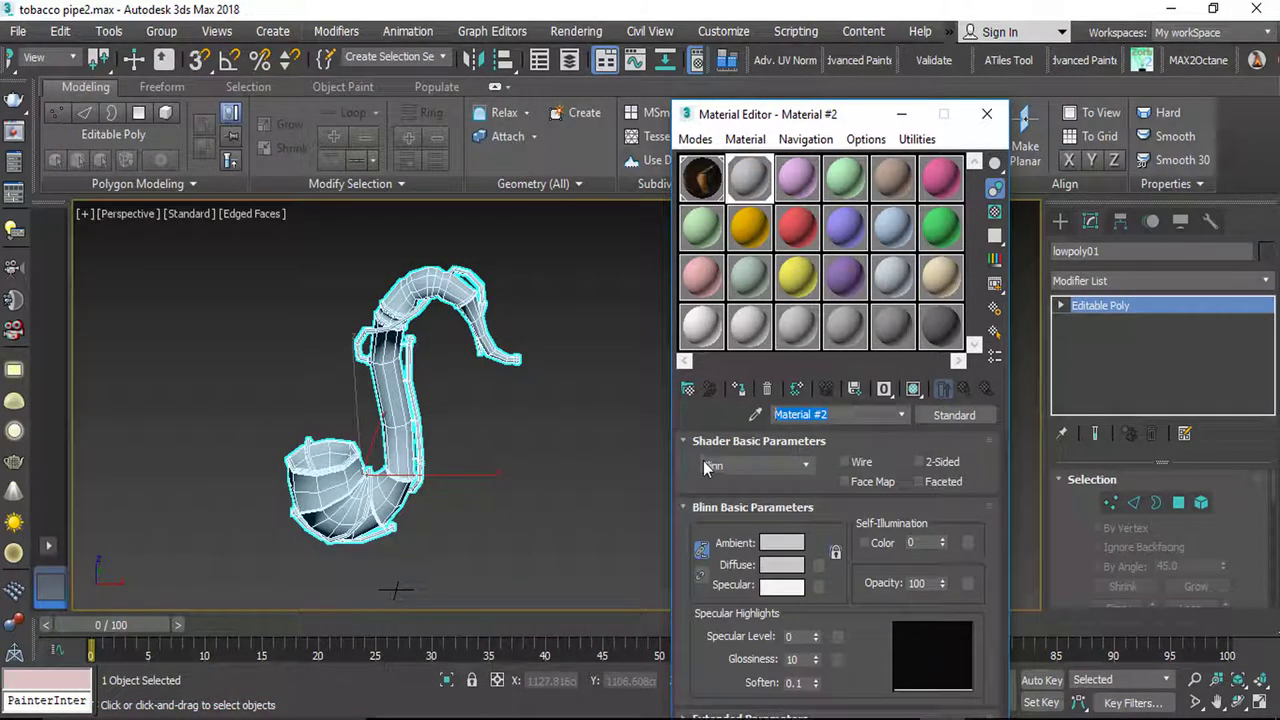
{"action": "type", "text": "Tobaccoo_pipe"}
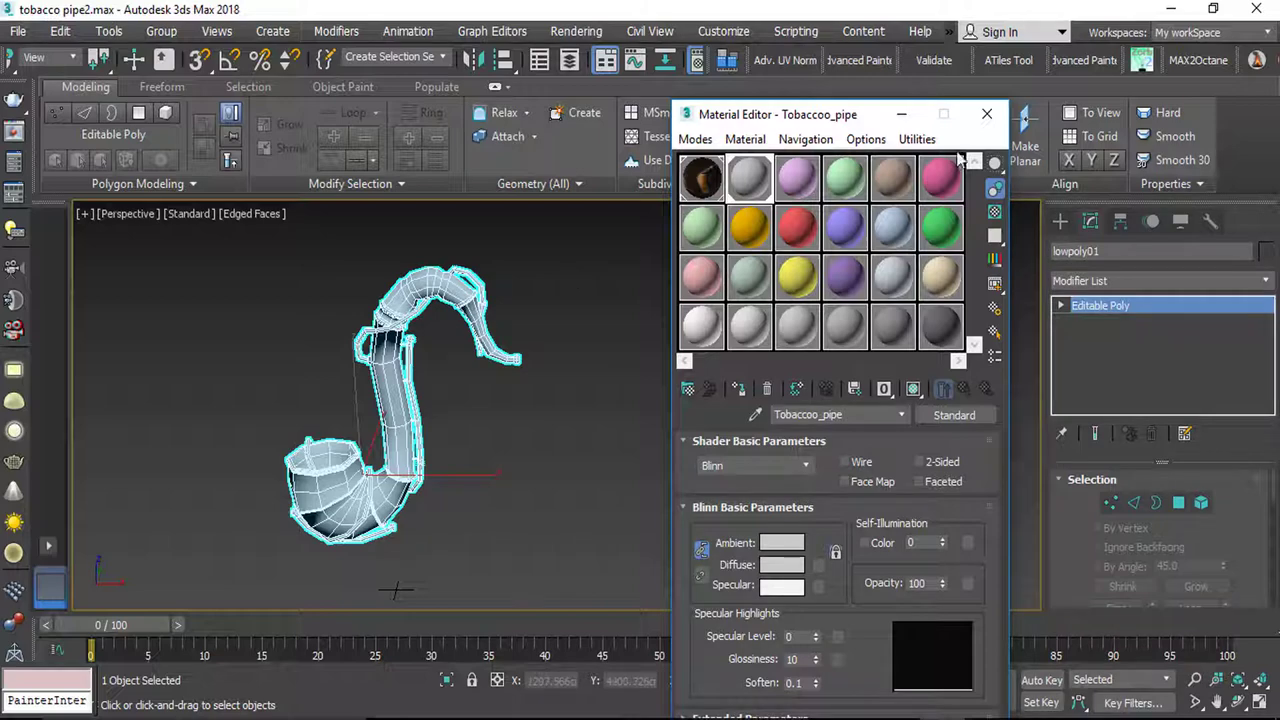
{"action": "left_click", "coordinate": [986, 113]}
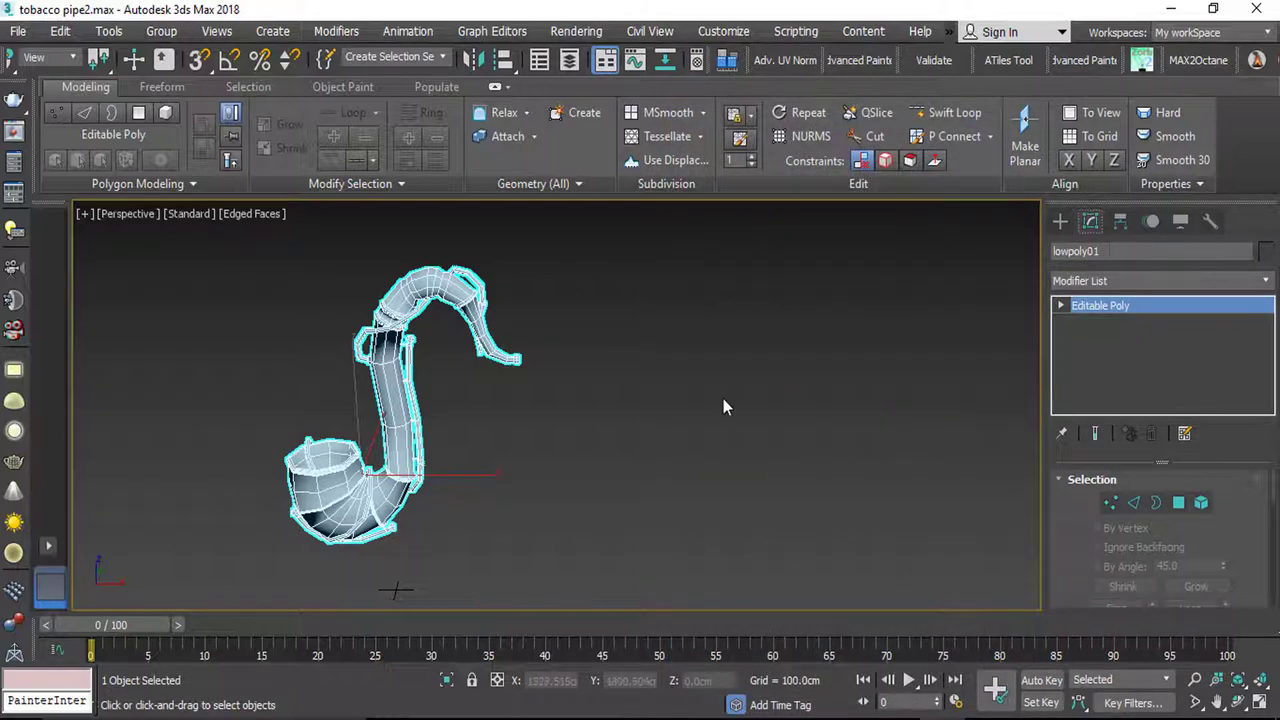
Step: Reuse the material's name for the selected pipe object, renaming it Tobaccoo_pipe_low
{"action": "key", "text": "m"}
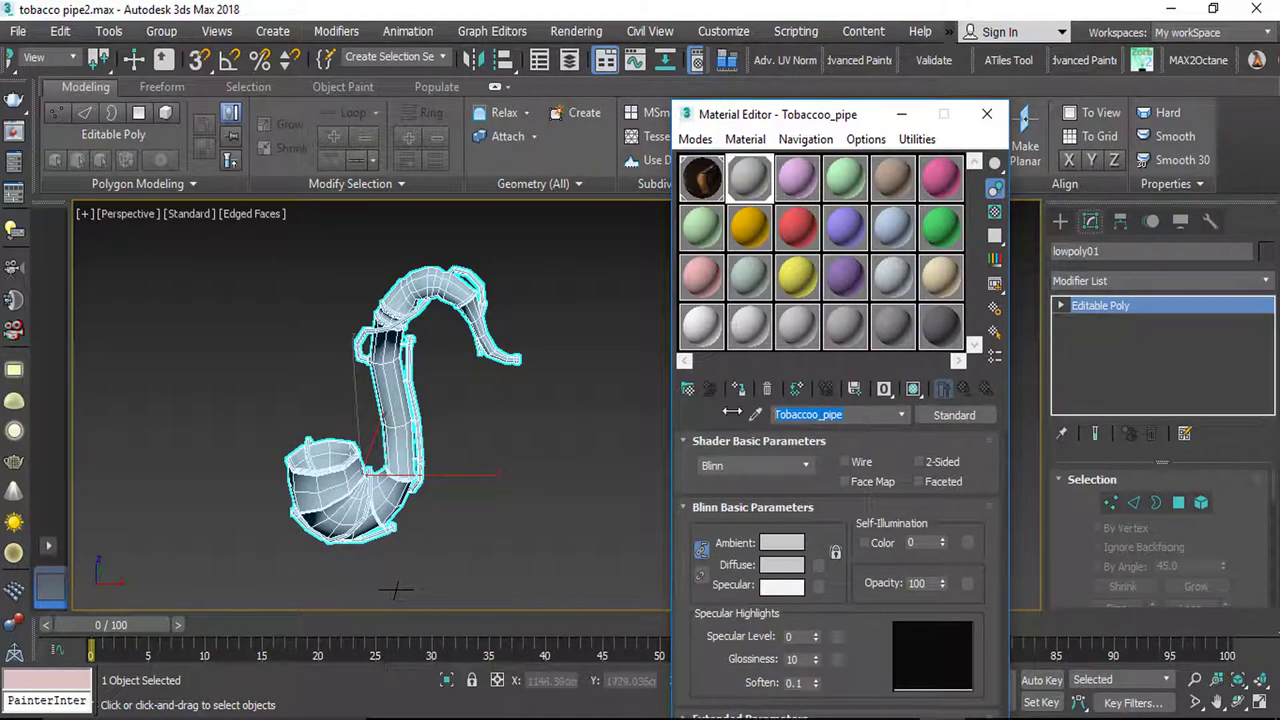
{"action": "right_click", "coordinate": [822, 414]}
{"action": "left_click", "coordinate": [845, 484]}
{"action": "left_click", "coordinate": [1140, 251]}
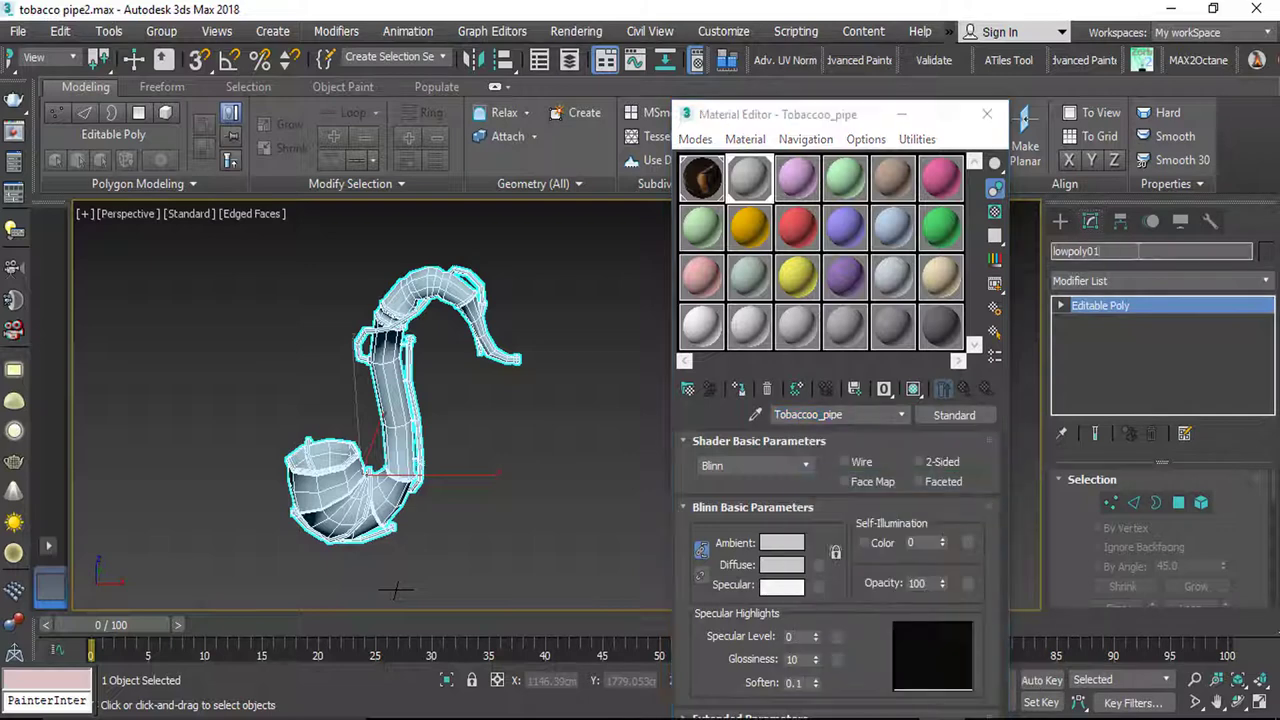
{"action": "right_click", "coordinate": [1140, 251]}
{"action": "left_click", "coordinate": [1092, 337]}
{"action": "type", "text": "_pipe_low"}
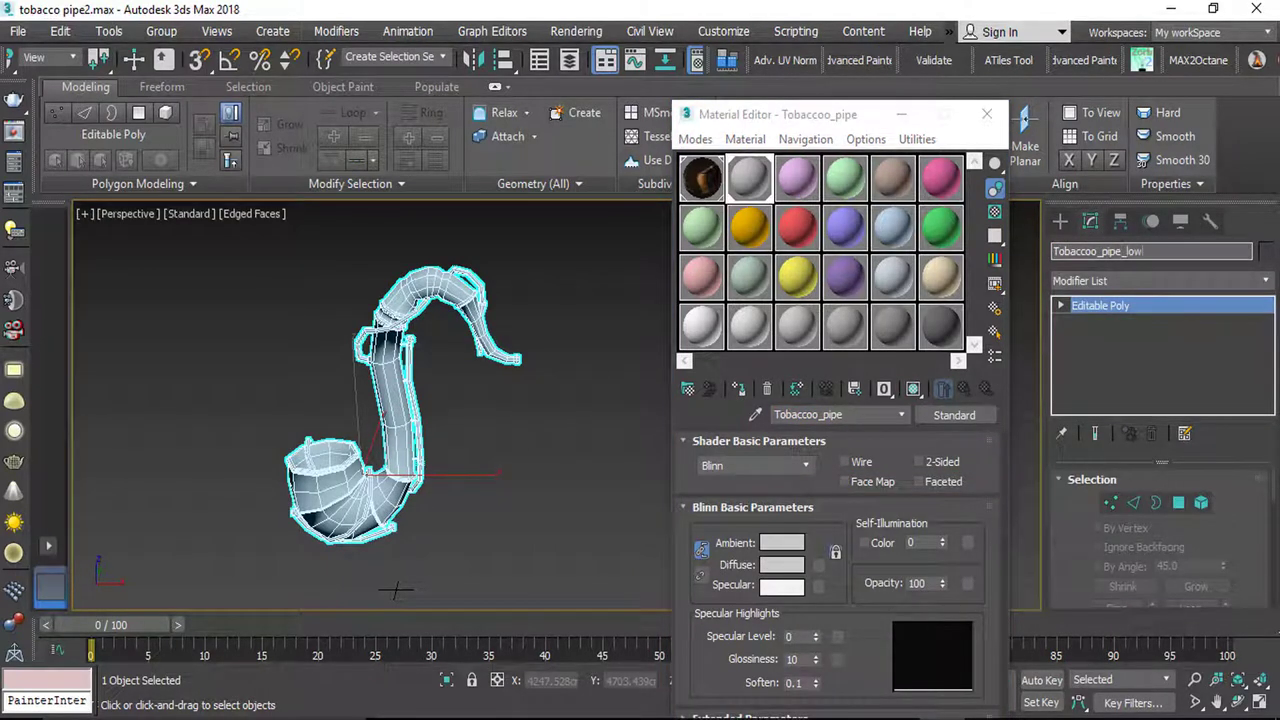
{"action": "key", "text": "Return"}
{"action": "left_click", "coordinate": [987, 114]}
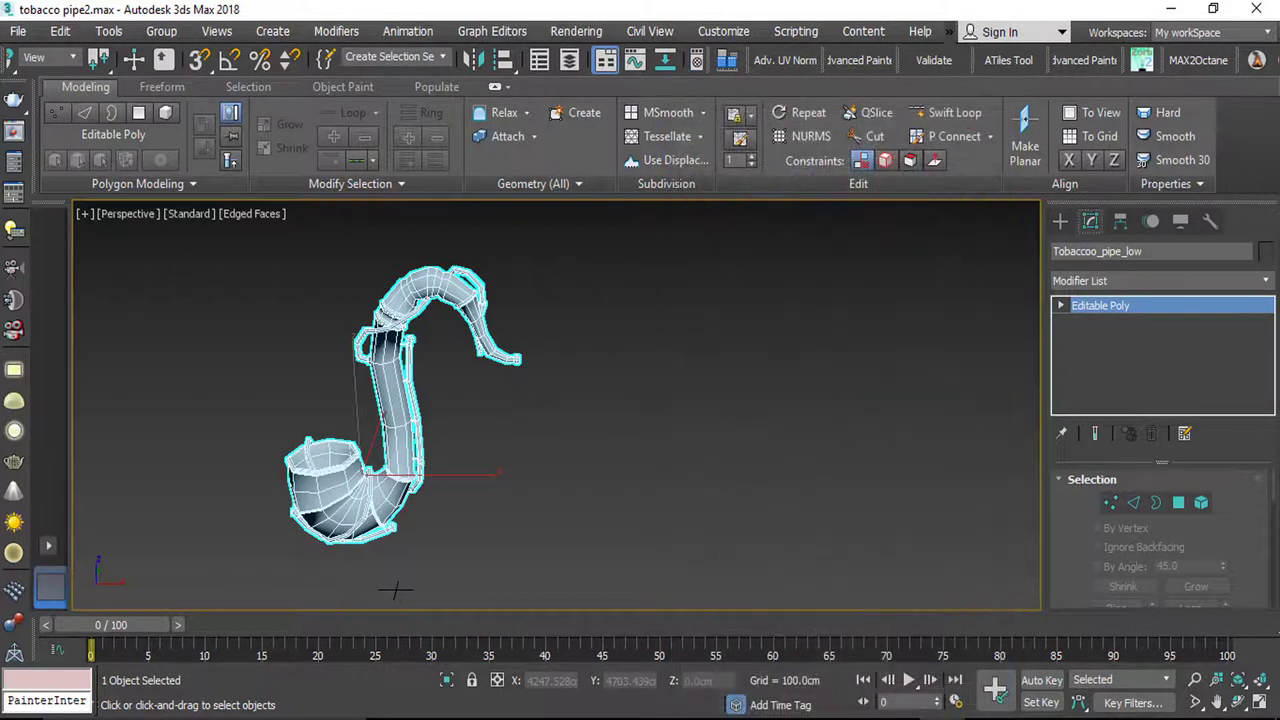
Step: Export the selected pipe over the existing tobaccoo pipe_Low.FBX file with the current FBX export settings
{"action": "left_click", "coordinate": [18, 31]}
{"action": "mouse_move", "coordinate": [53, 329]}
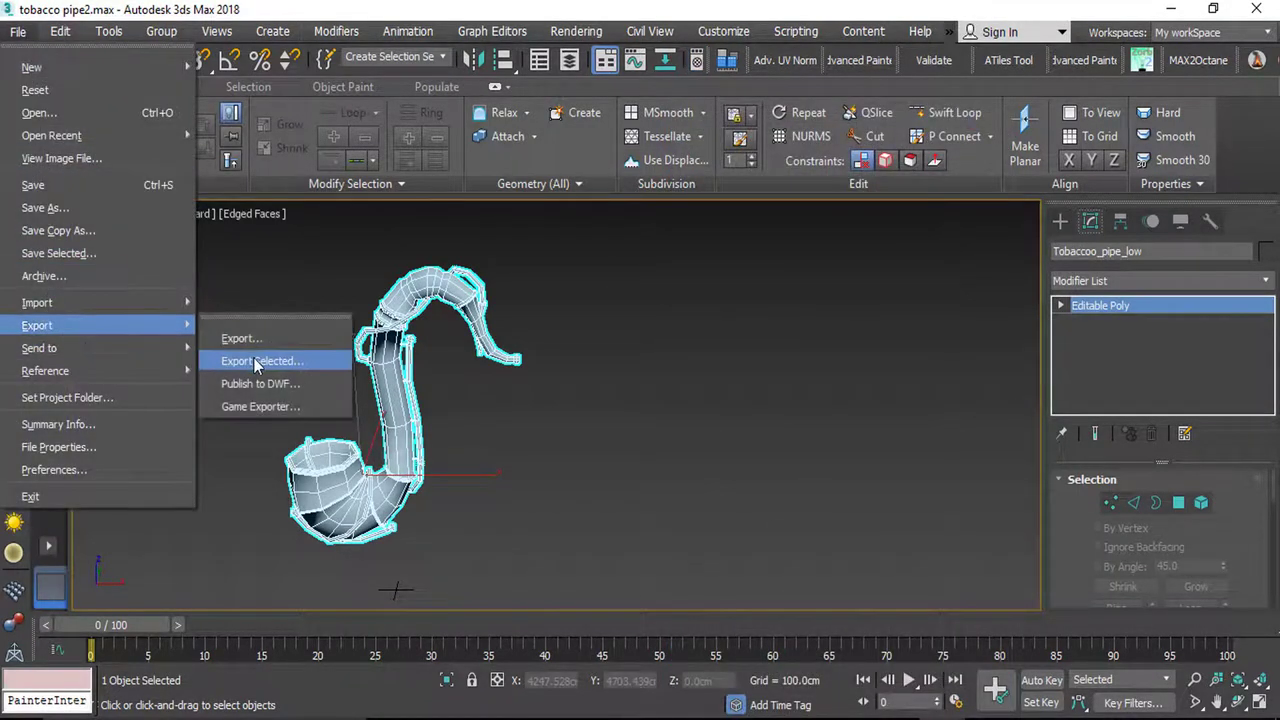
{"action": "left_click", "coordinate": [255, 361]}
{"action": "left_click", "coordinate": [815, 613]}
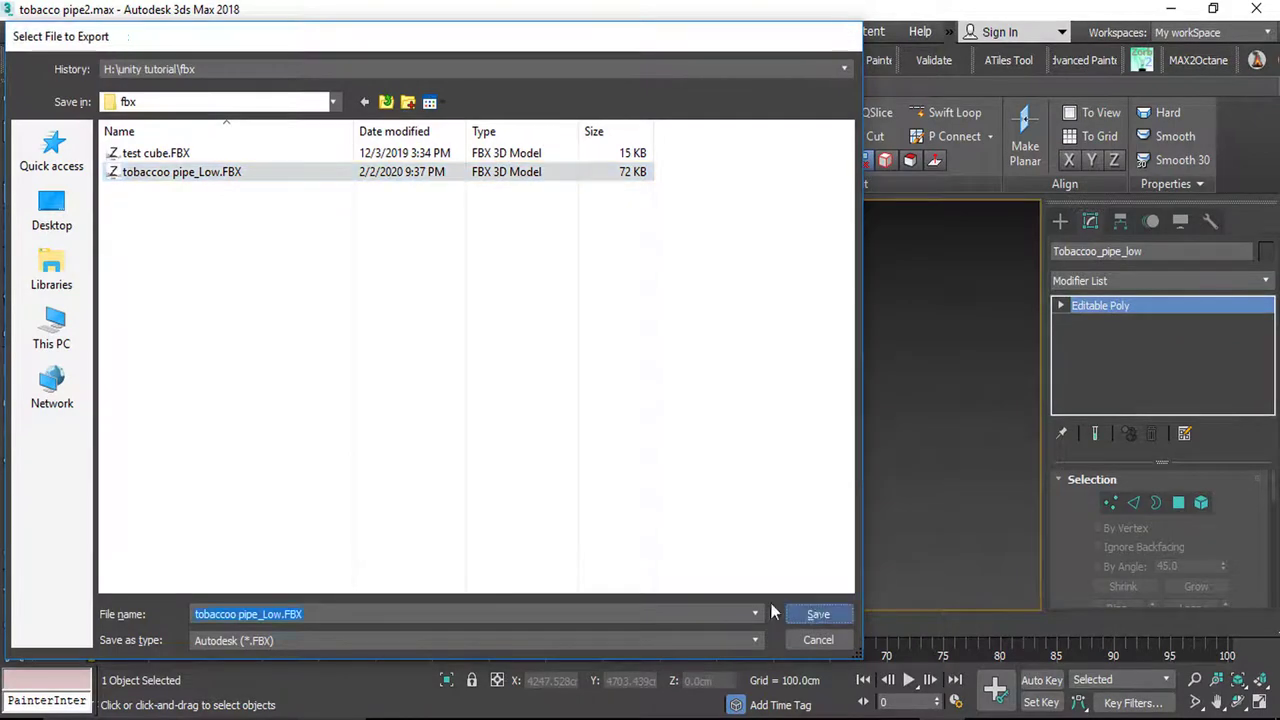
{"action": "left_click", "coordinate": [706, 449]}
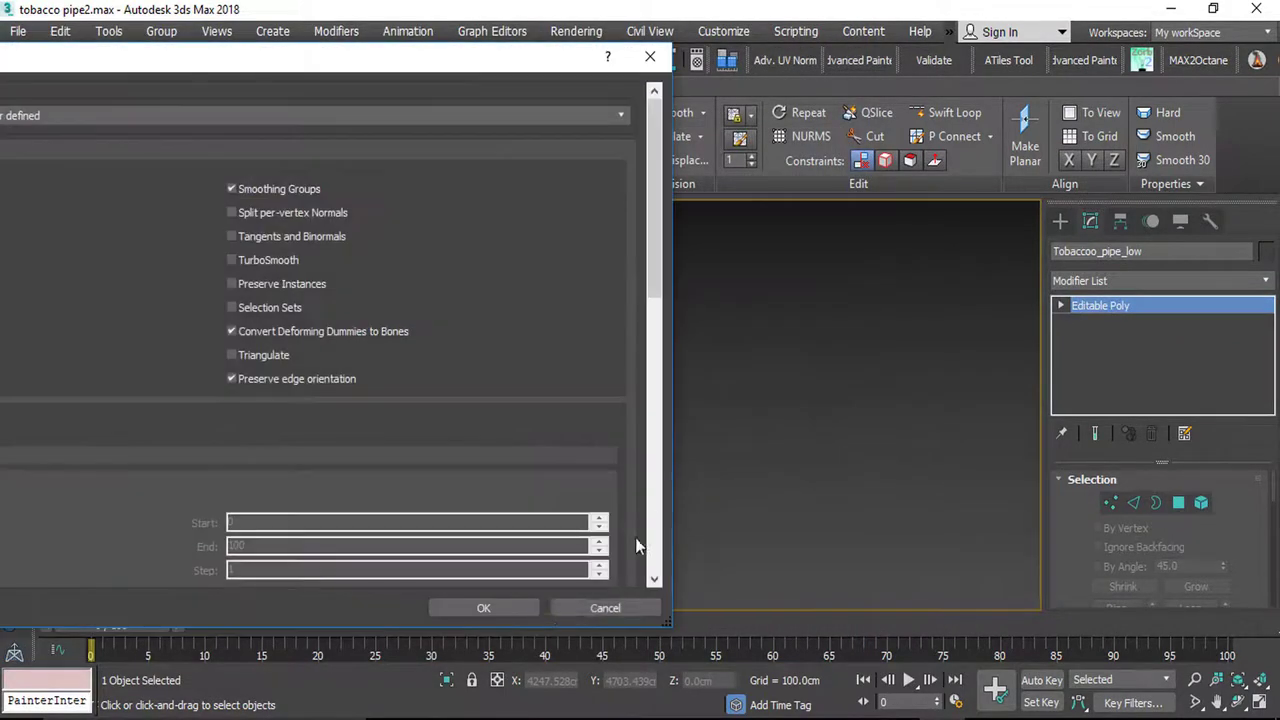
{"action": "left_click", "coordinate": [483, 609]}
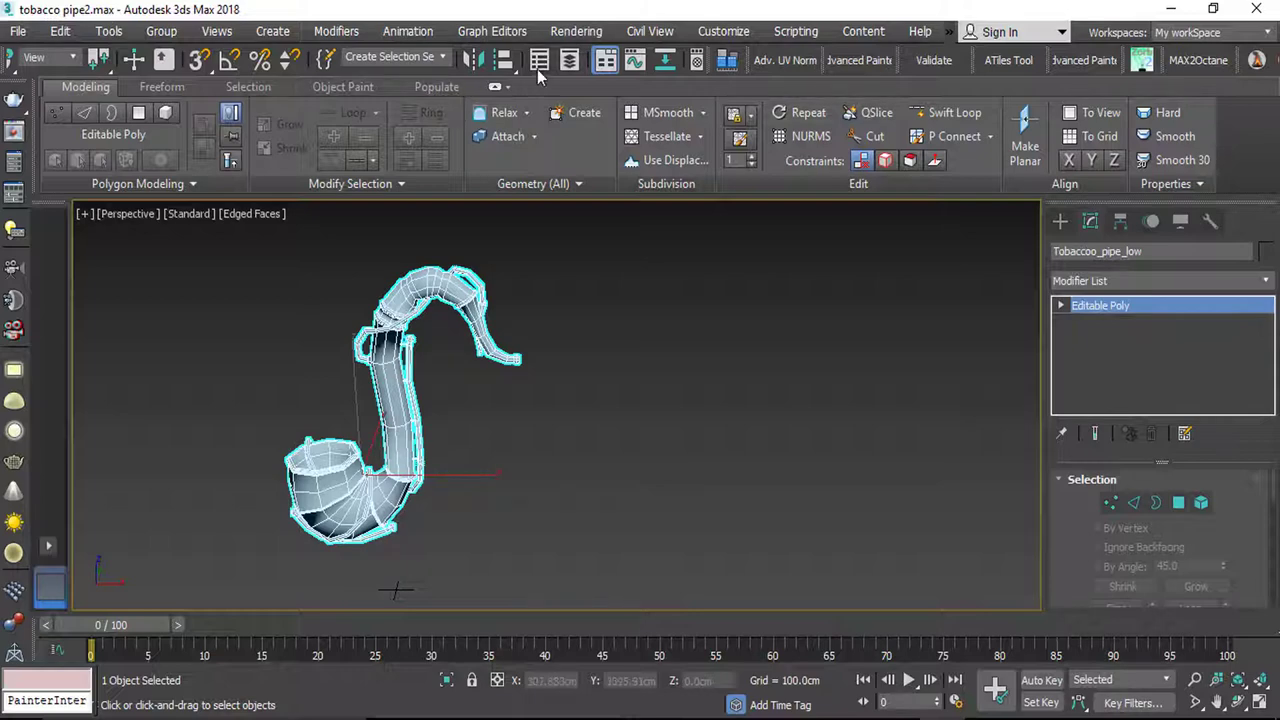
Step: Hide the lowpoly layer, show the 0 (default) layer, and select all of its pipe parts
{"action": "left_click", "coordinate": [567, 62]}
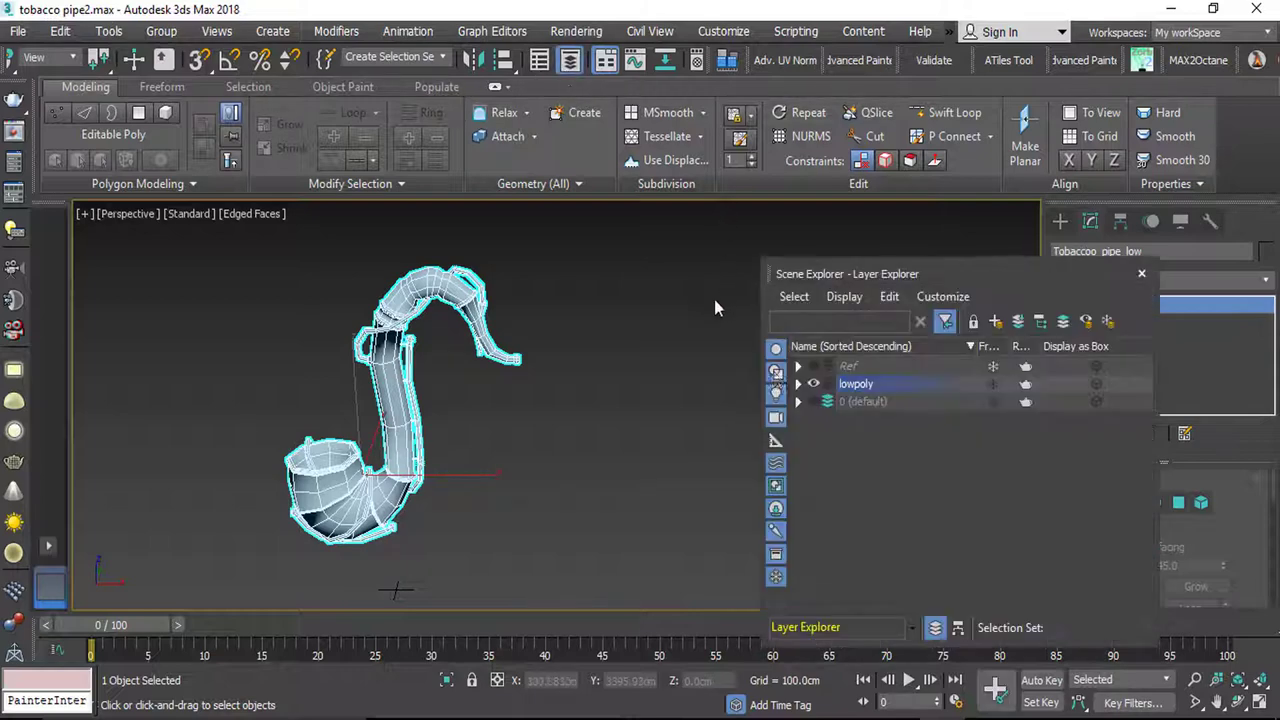
{"action": "left_click", "coordinate": [813, 384]}
{"action": "left_click", "coordinate": [813, 401]}
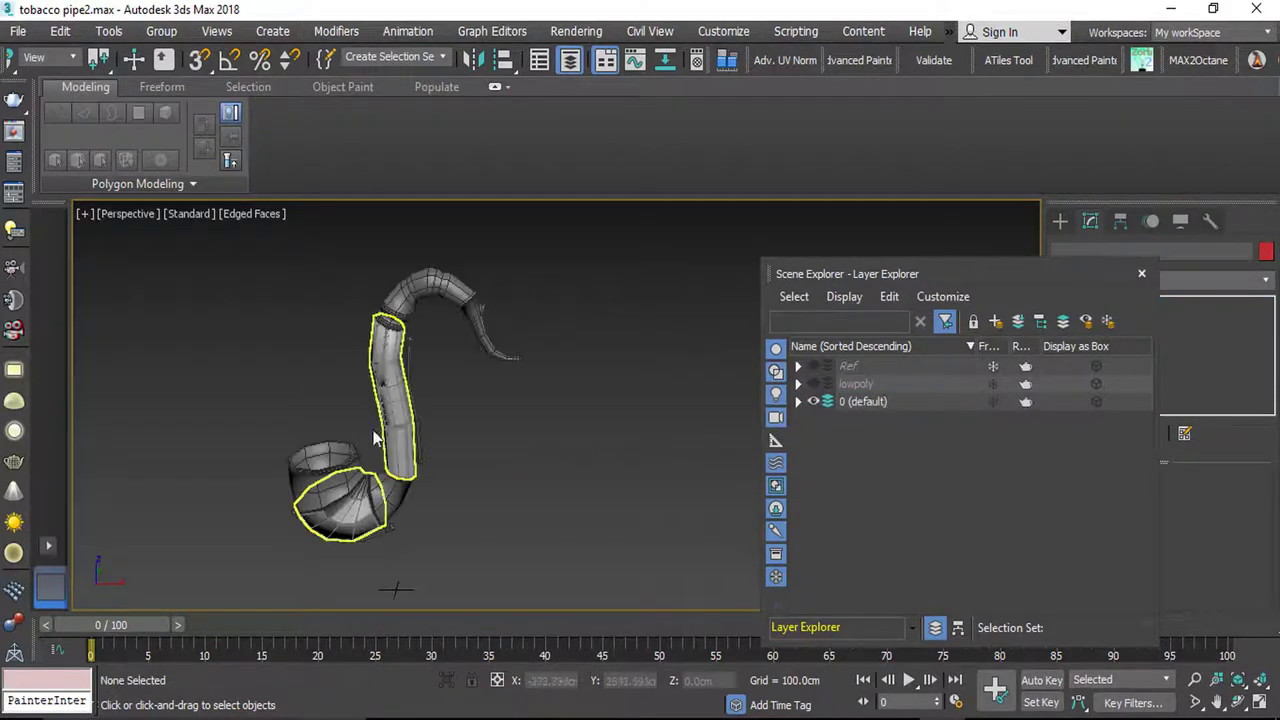
{"action": "left_click_drag", "start_coordinate": [518, 288], "coordinate": [395, 590]}
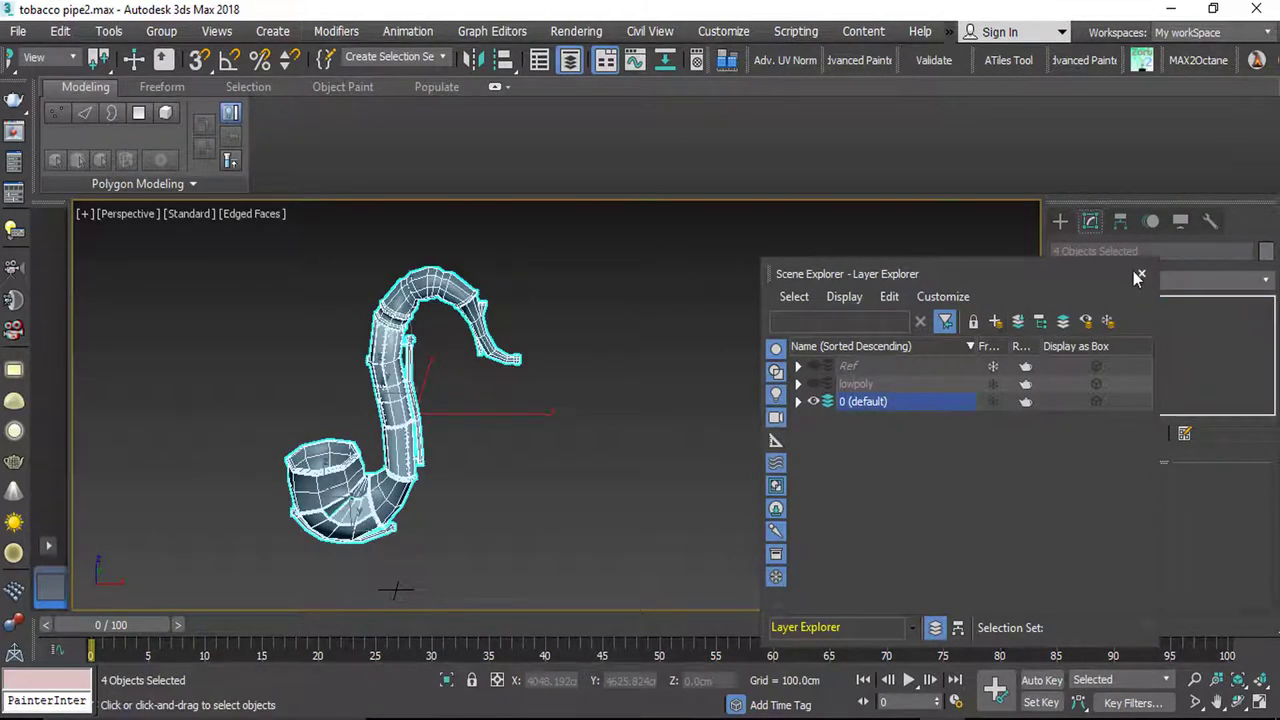
{"action": "left_click", "coordinate": [1141, 273]}
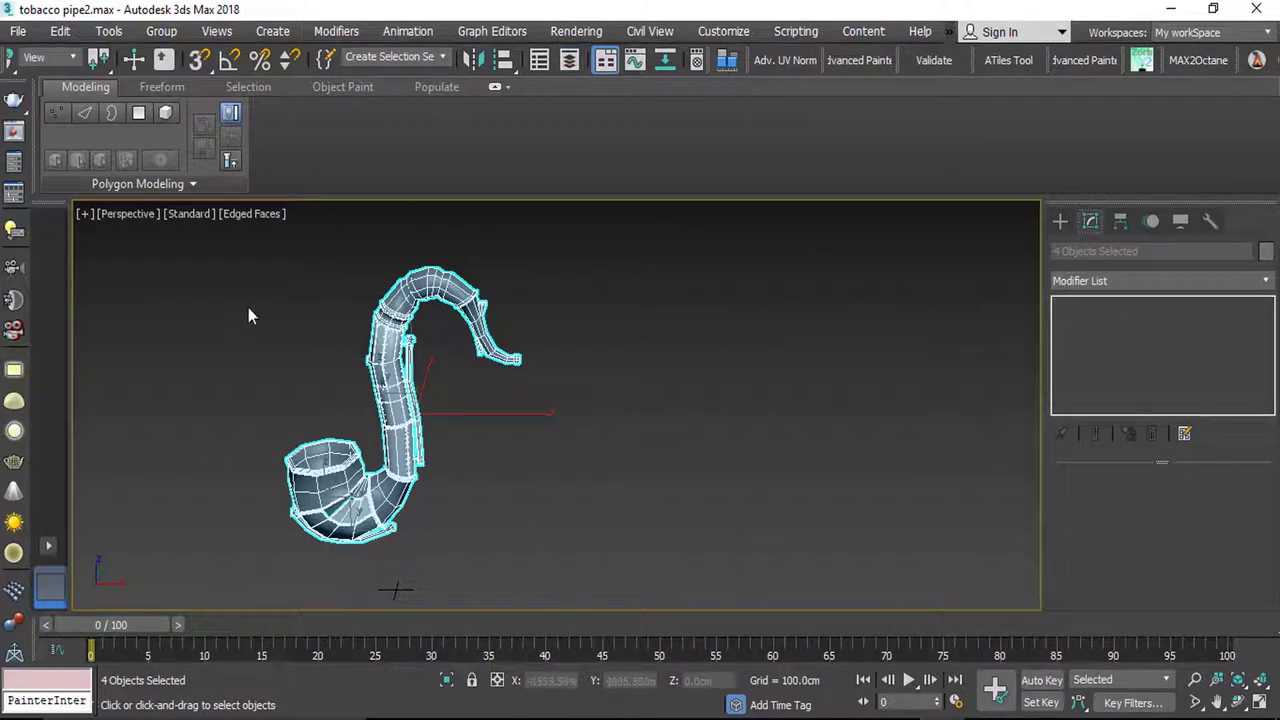
{"action": "scroll", "coordinate": [382, 485], "scroll_direction": "up", "scroll_amount": 4}
{"action": "scroll", "coordinate": [388, 478], "scroll_direction": "down", "scroll_amount": 3}
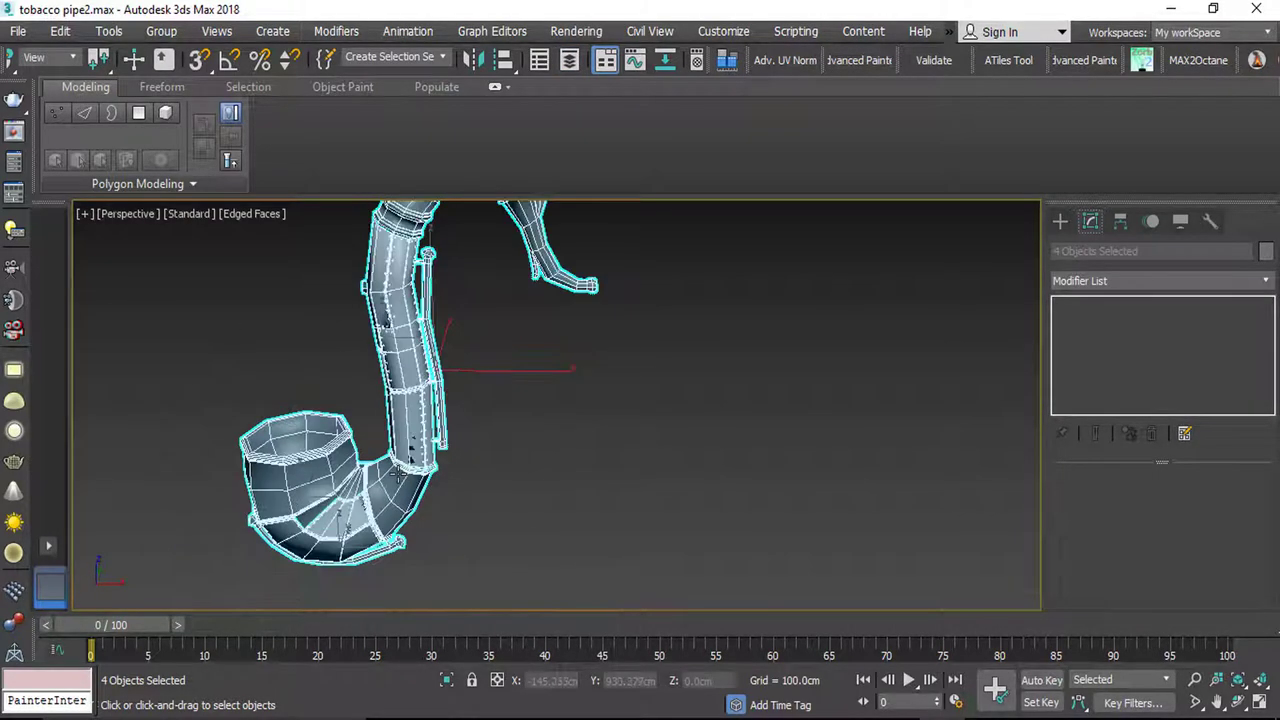
{"action": "left_click", "coordinate": [18, 32]}
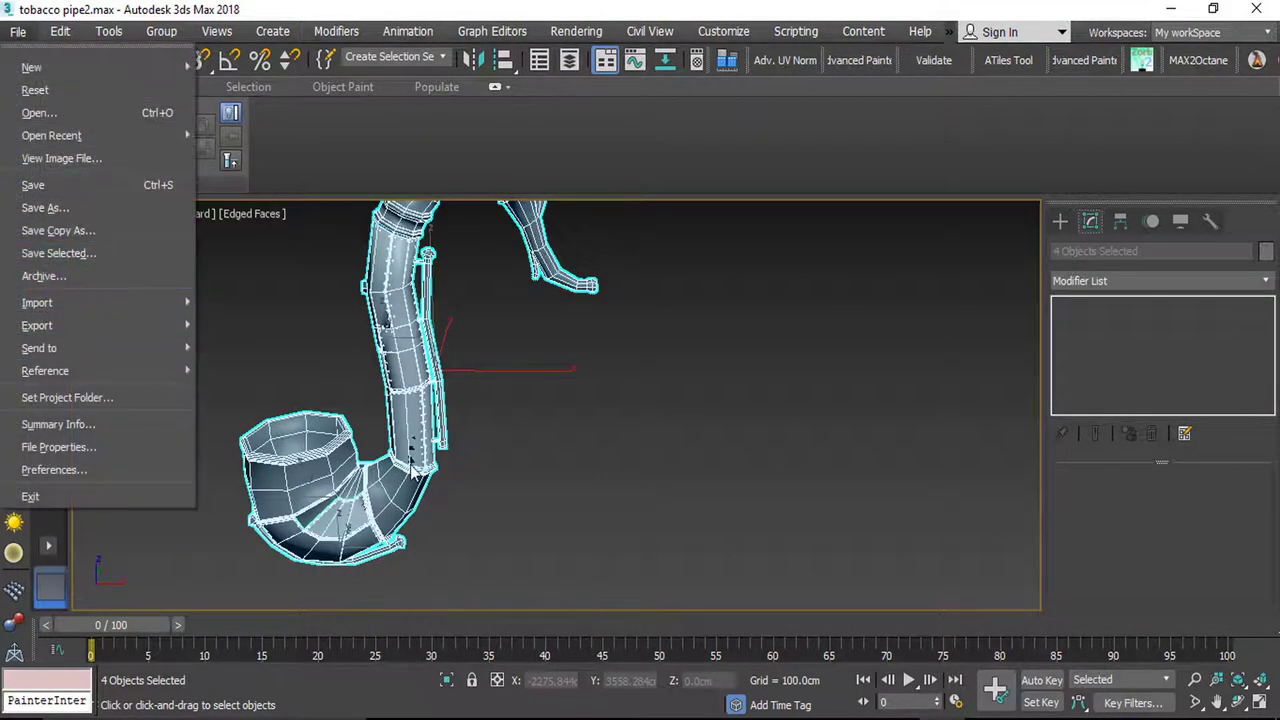
{"action": "left_click", "coordinate": [383, 398]}
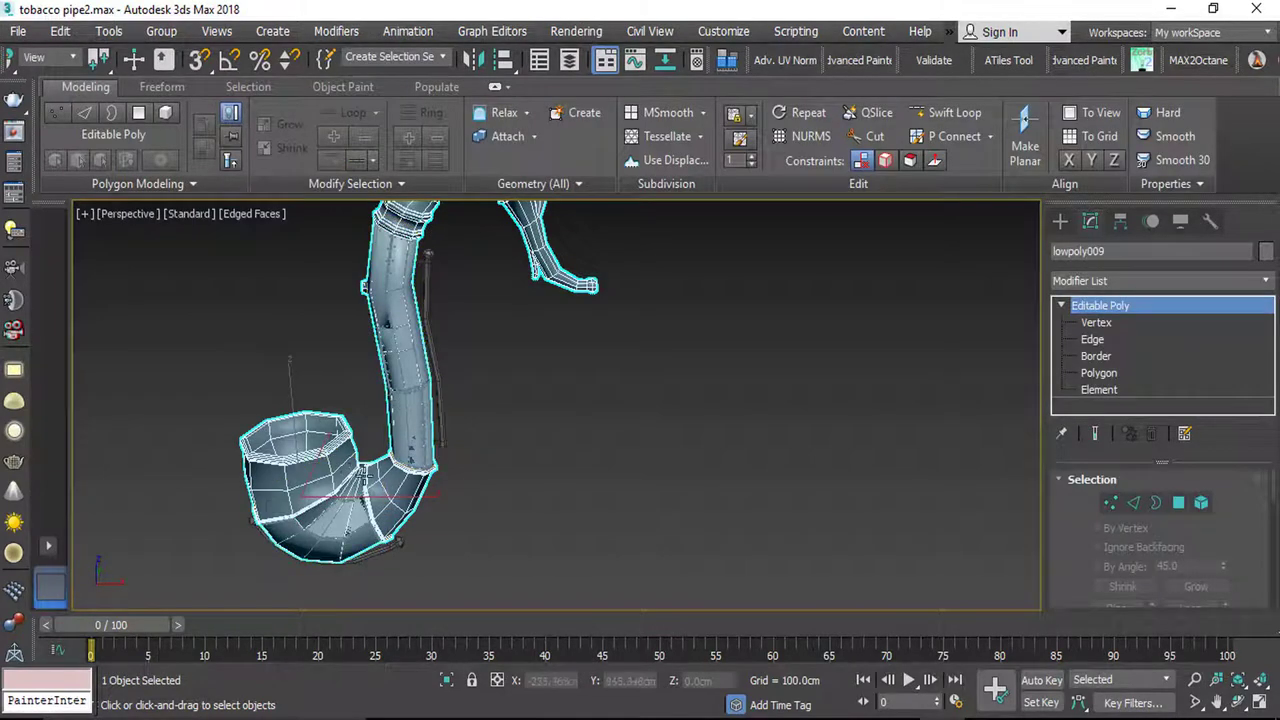
{"action": "scroll", "coordinate": [370, 487], "scroll_direction": "up", "scroll_amount": 3}
{"action": "scroll", "coordinate": [370, 488], "scroll_direction": "down", "scroll_amount": 5}
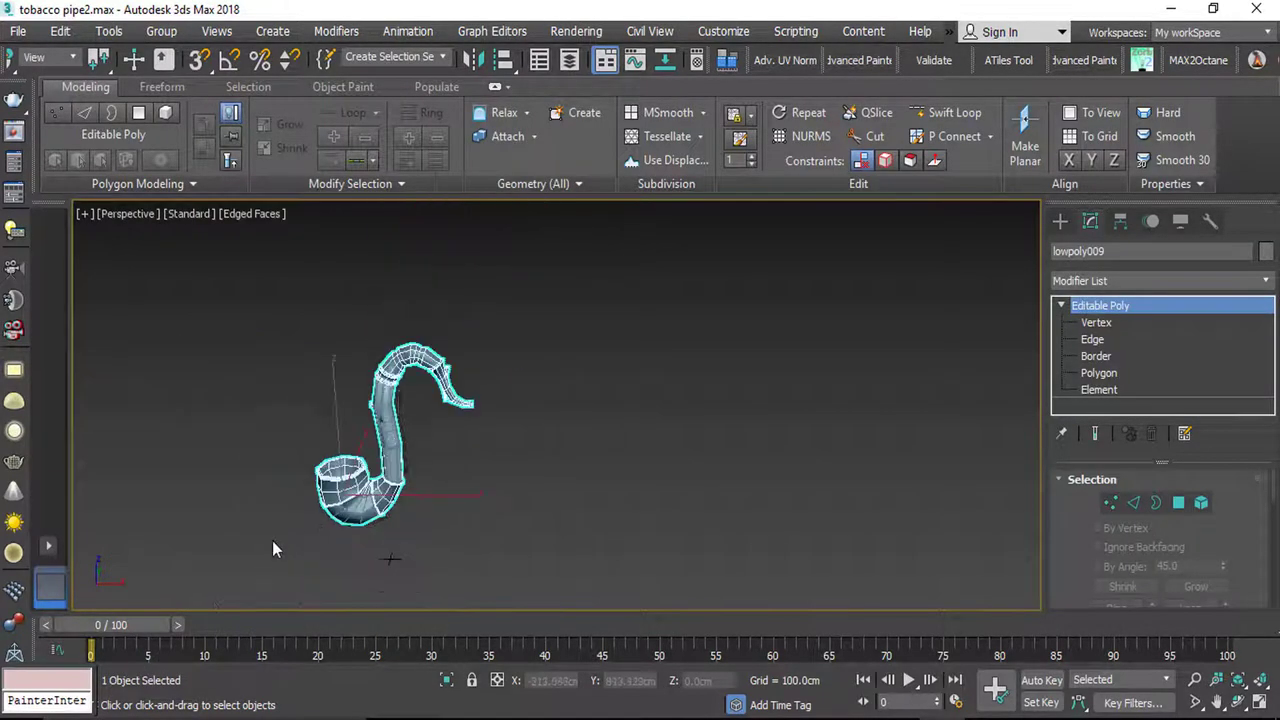
{"action": "left_click_drag", "start_coordinate": [272, 540], "coordinate": [588, 326]}
{"action": "scroll", "coordinate": [442, 415], "scroll_direction": "up", "scroll_amount": 3}
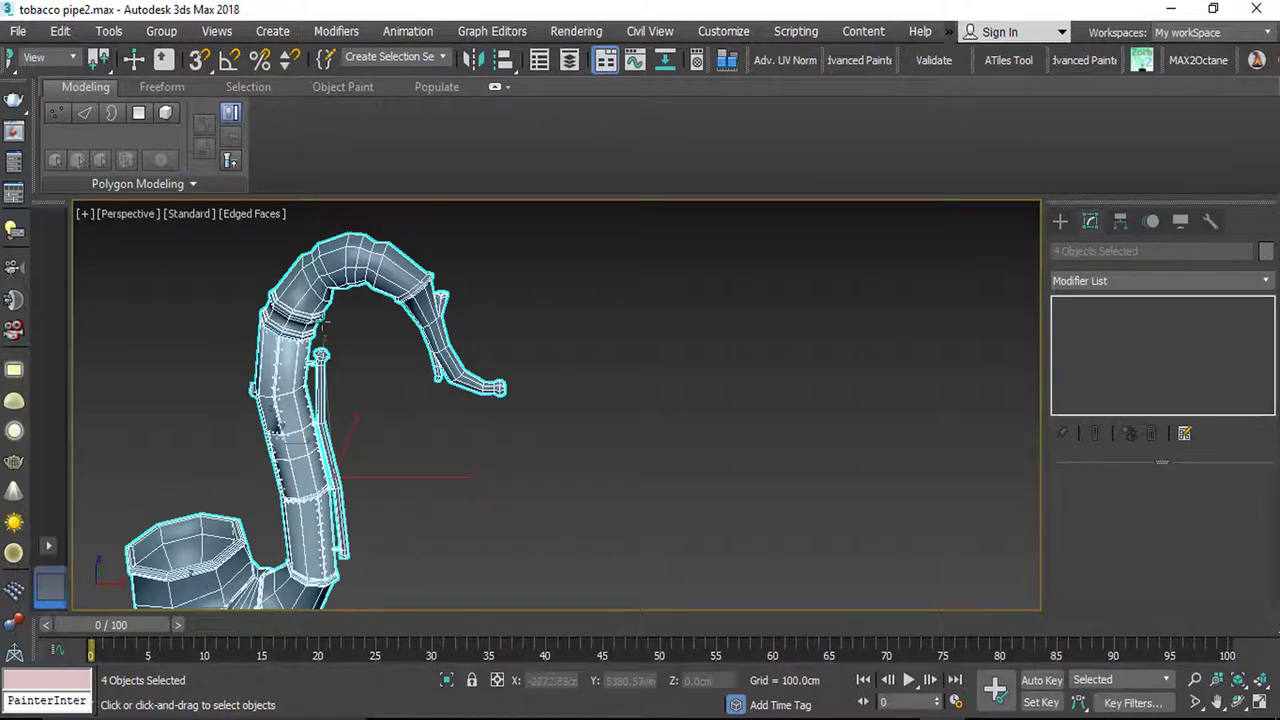
Step: Delete the thin bracketed strip beside the stem and the matching strip under the bowl
{"action": "left_click", "coordinate": [321, 392]}
{"action": "scroll", "coordinate": [385, 254], "scroll_direction": "up", "scroll_amount": 4}
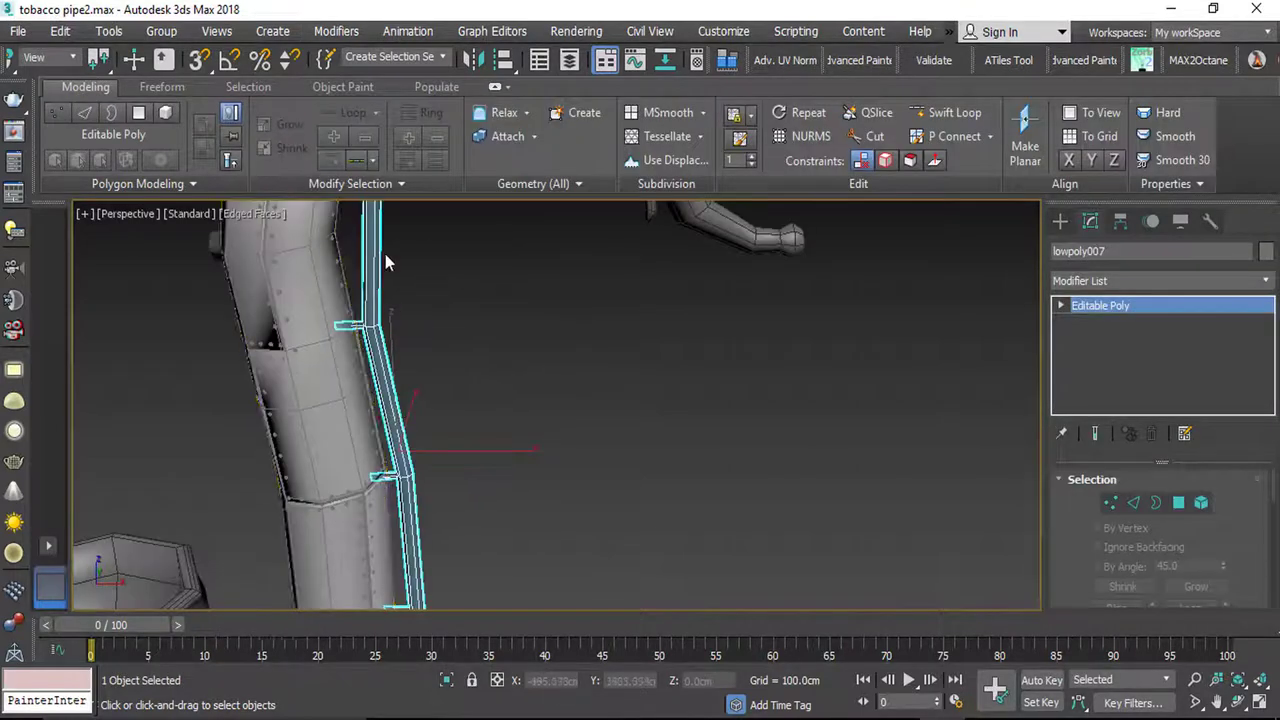
{"action": "scroll", "coordinate": [365, 328], "scroll_direction": "up", "scroll_amount": 3}
{"action": "scroll", "coordinate": [365, 328], "scroll_direction": "down", "scroll_amount": 3}
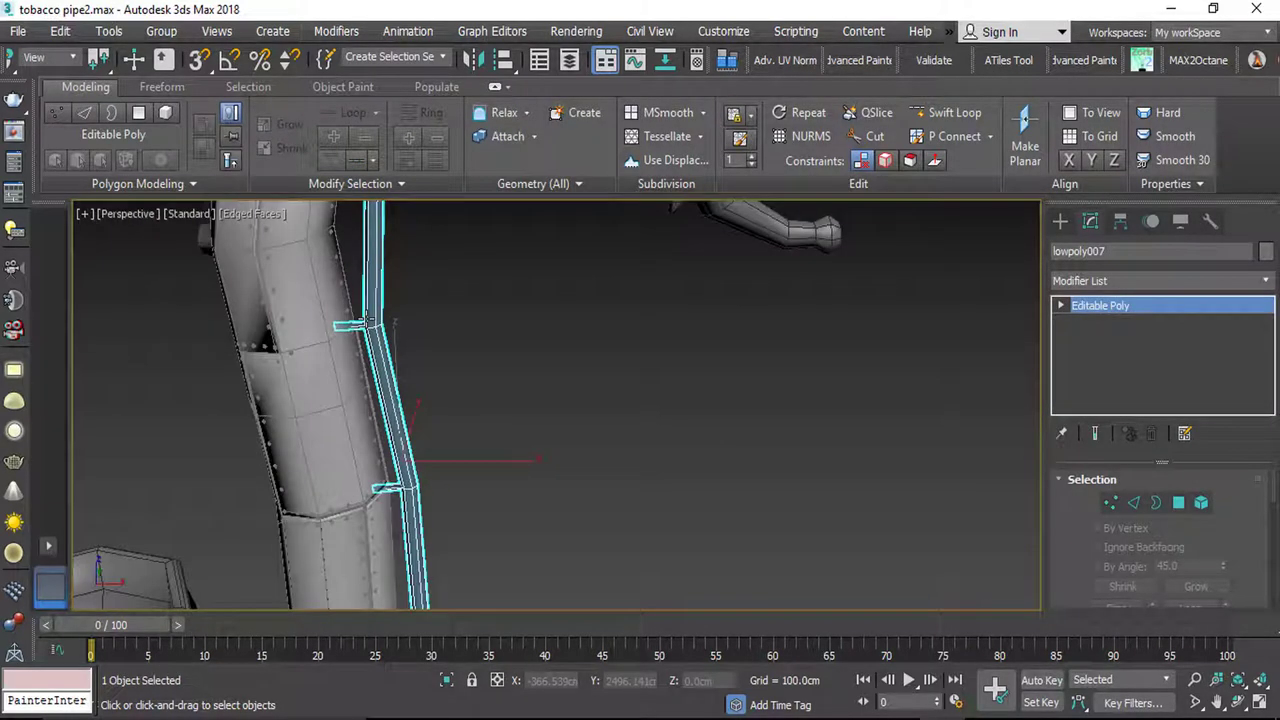
{"action": "scroll", "coordinate": [366, 322], "scroll_direction": "down", "scroll_amount": 4}
{"action": "middle_click_drag", "start_coordinate": [366, 335], "coordinate": [537, 208]}
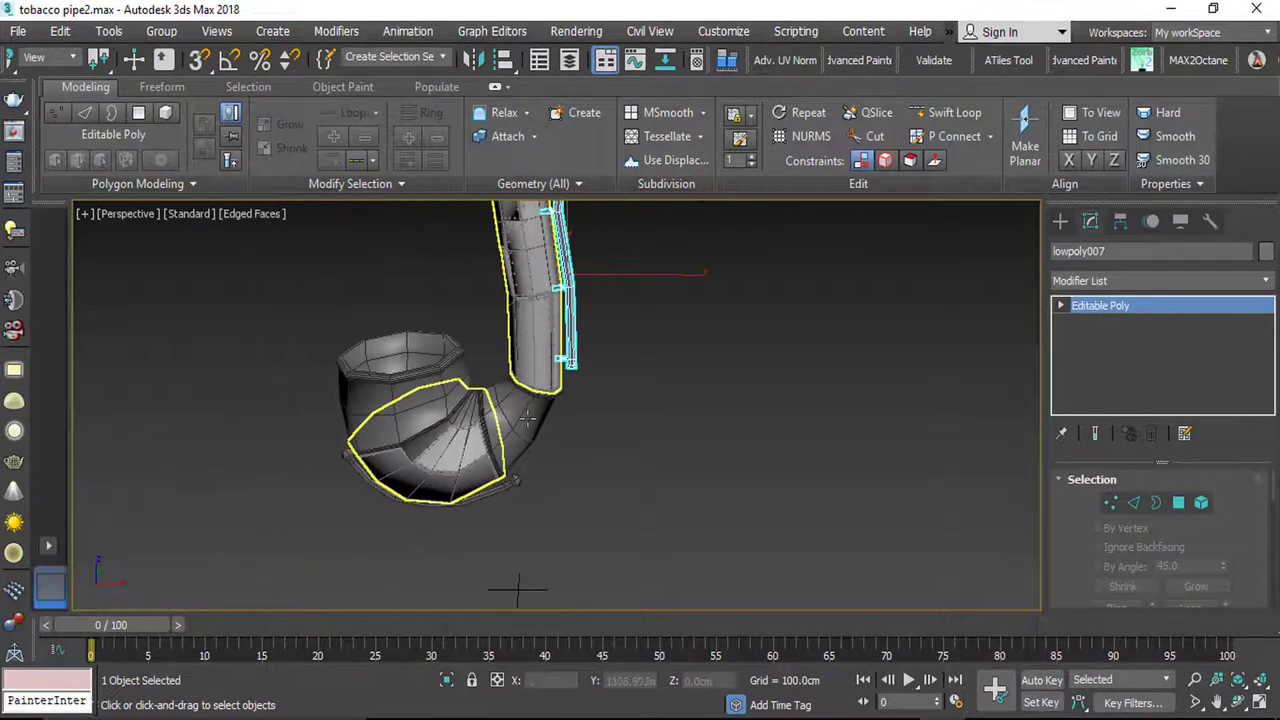
{"action": "key", "text": "Delete"}
{"action": "left_click", "coordinate": [498, 494]}
{"action": "key", "text": "Delete"}
Step: Select the remaining pipe parts and export them to the fbx folder as tobaccoo pipe_mid in FBX format
{"action": "middle_click_drag", "start_coordinate": [533, 329], "coordinate": [464, 465]}
{"action": "scroll", "coordinate": [480, 450], "scroll_direction": "down", "scroll_amount": 3}
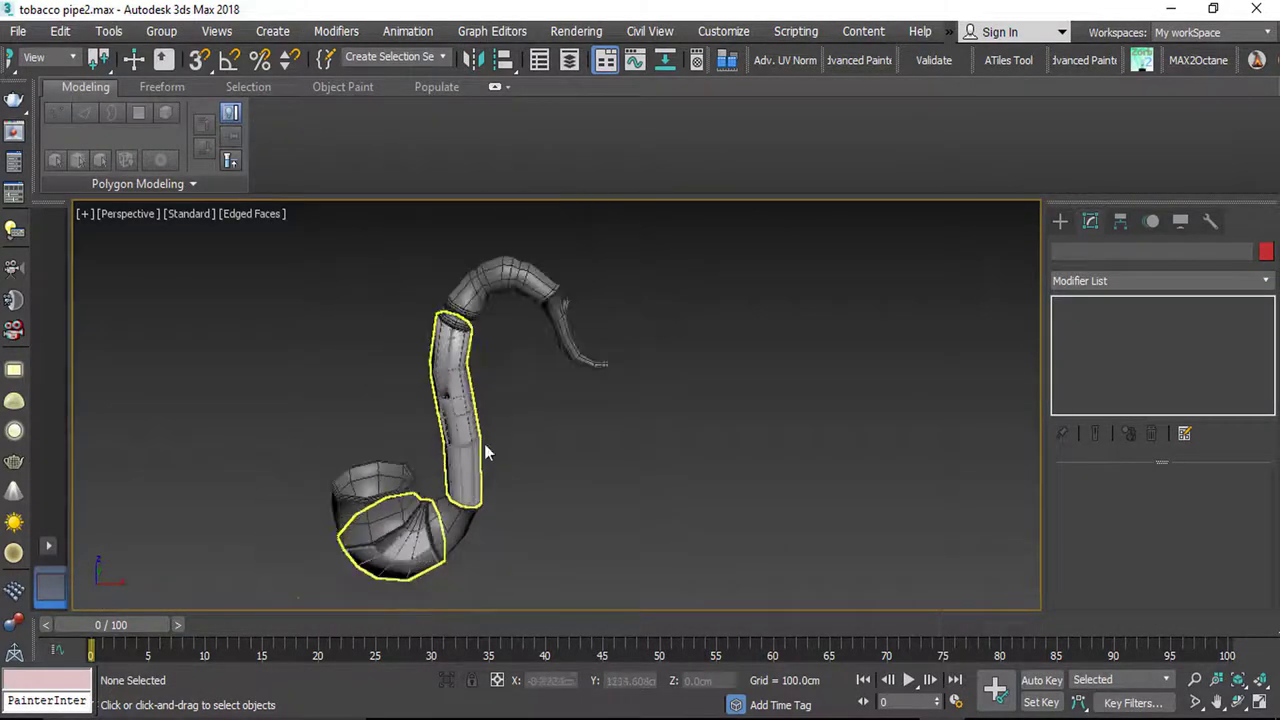
{"action": "left_click_drag", "start_coordinate": [678, 255], "coordinate": [243, 520]}
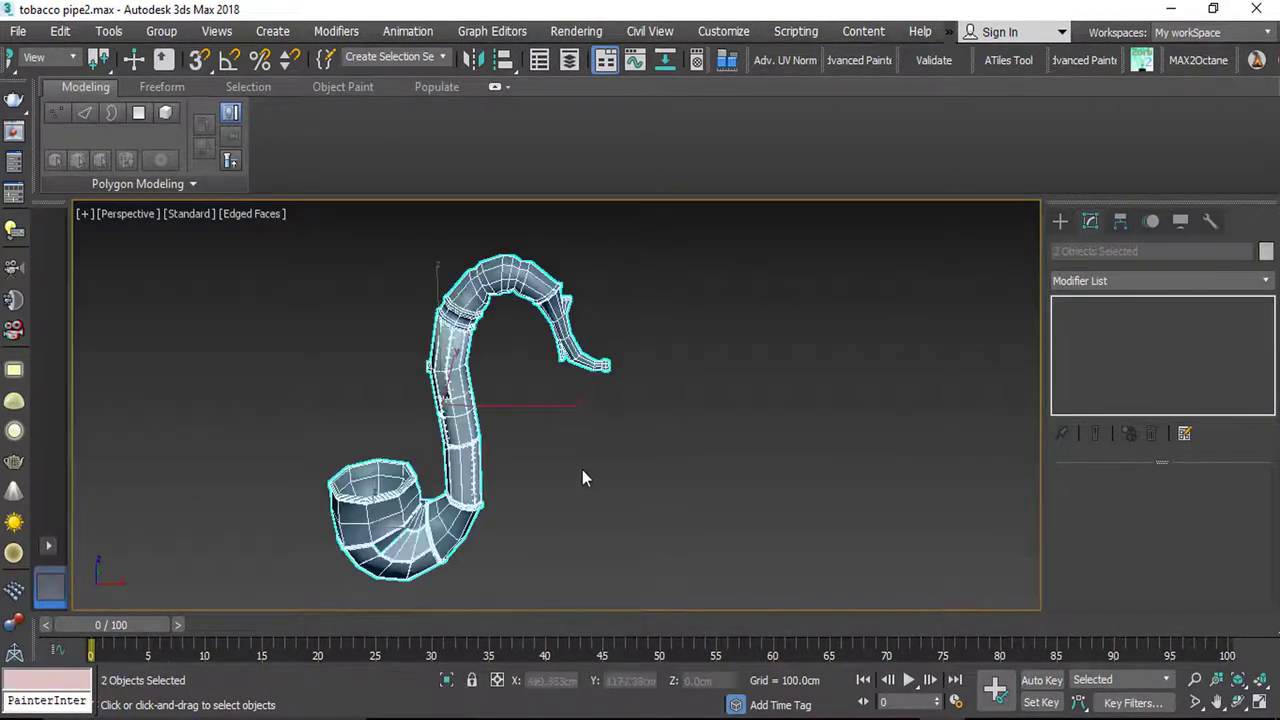
{"action": "left_click", "coordinate": [18, 31]}
{"action": "mouse_move", "coordinate": [40, 325]}
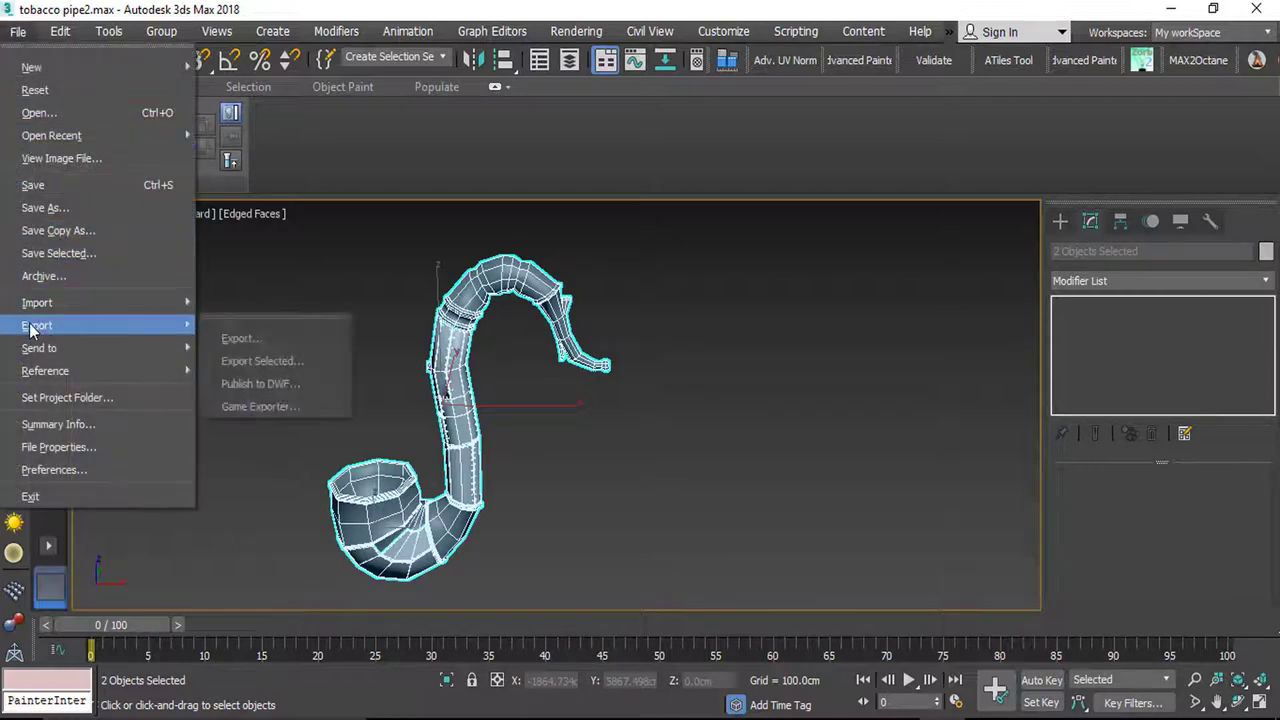
{"action": "left_click", "coordinate": [292, 362]}
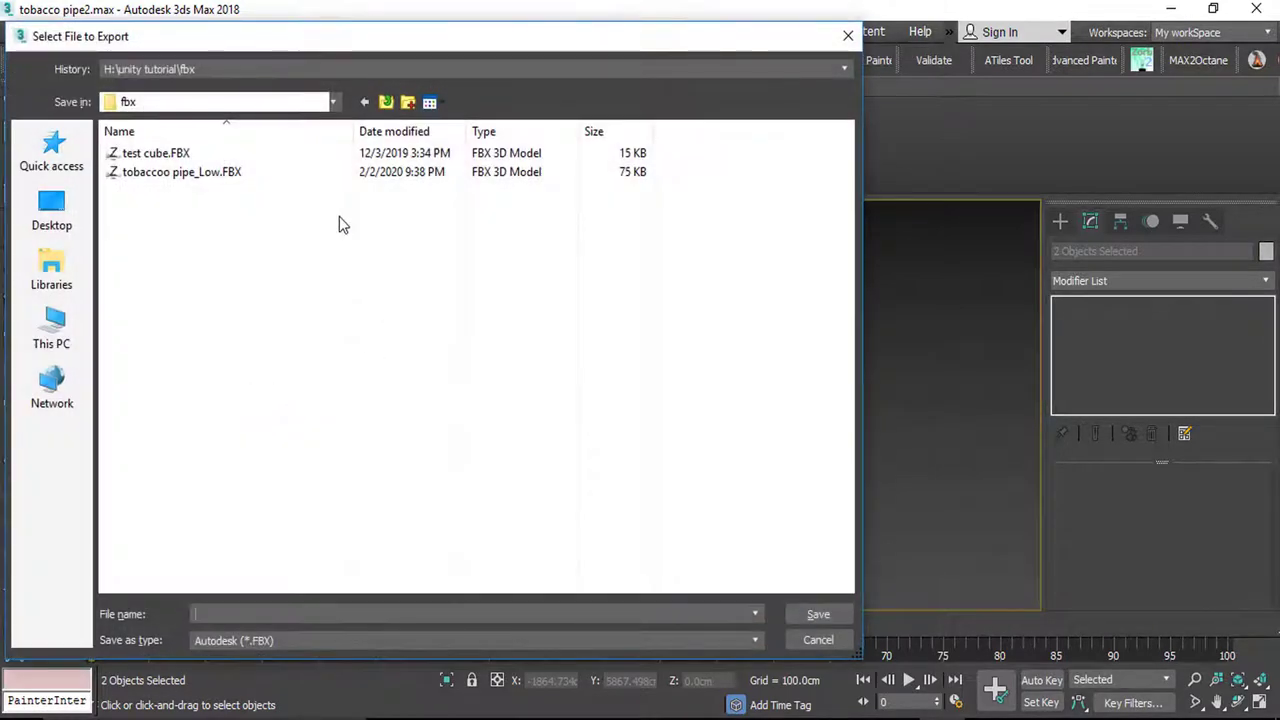
{"action": "left_click", "coordinate": [194, 173]}
{"action": "left_click", "coordinate": [360, 612]}
{"action": "left_click_drag", "start_coordinate": [358, 613], "coordinate": [265, 617]}
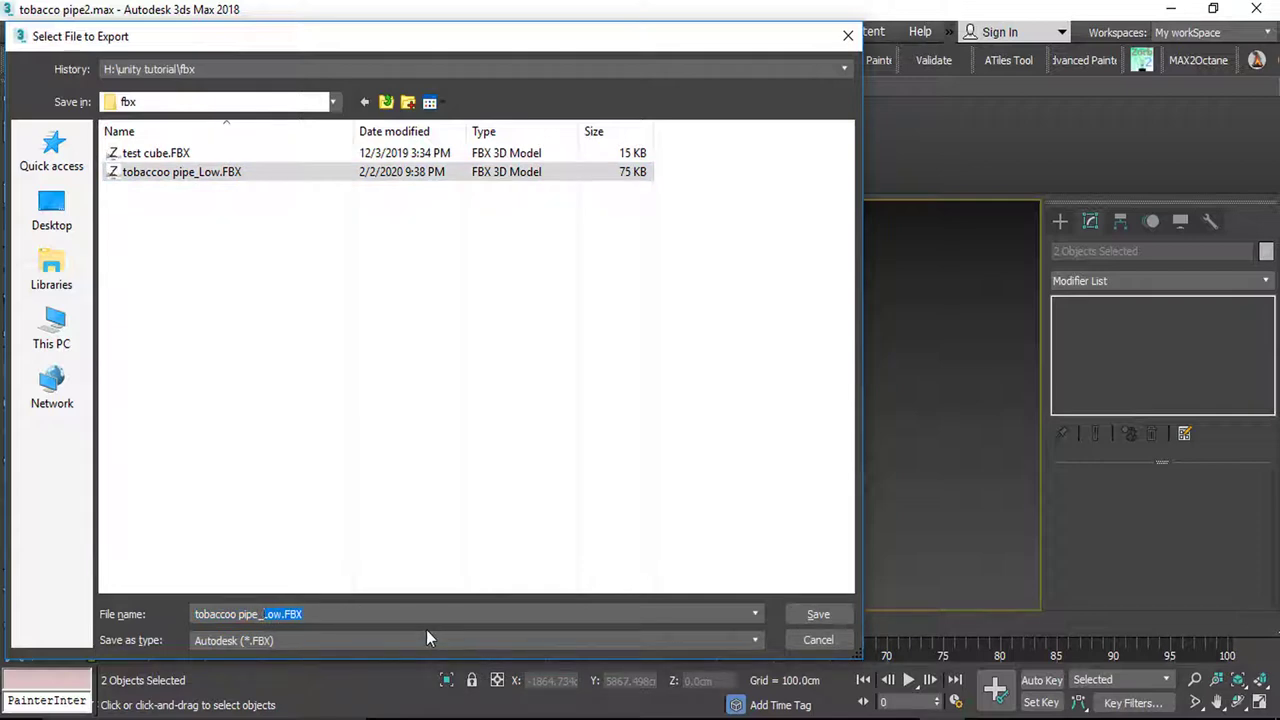
{"action": "type", "text": "mid"}
{"action": "key", "text": "Return"}
{"action": "left_click", "coordinate": [480, 607]}
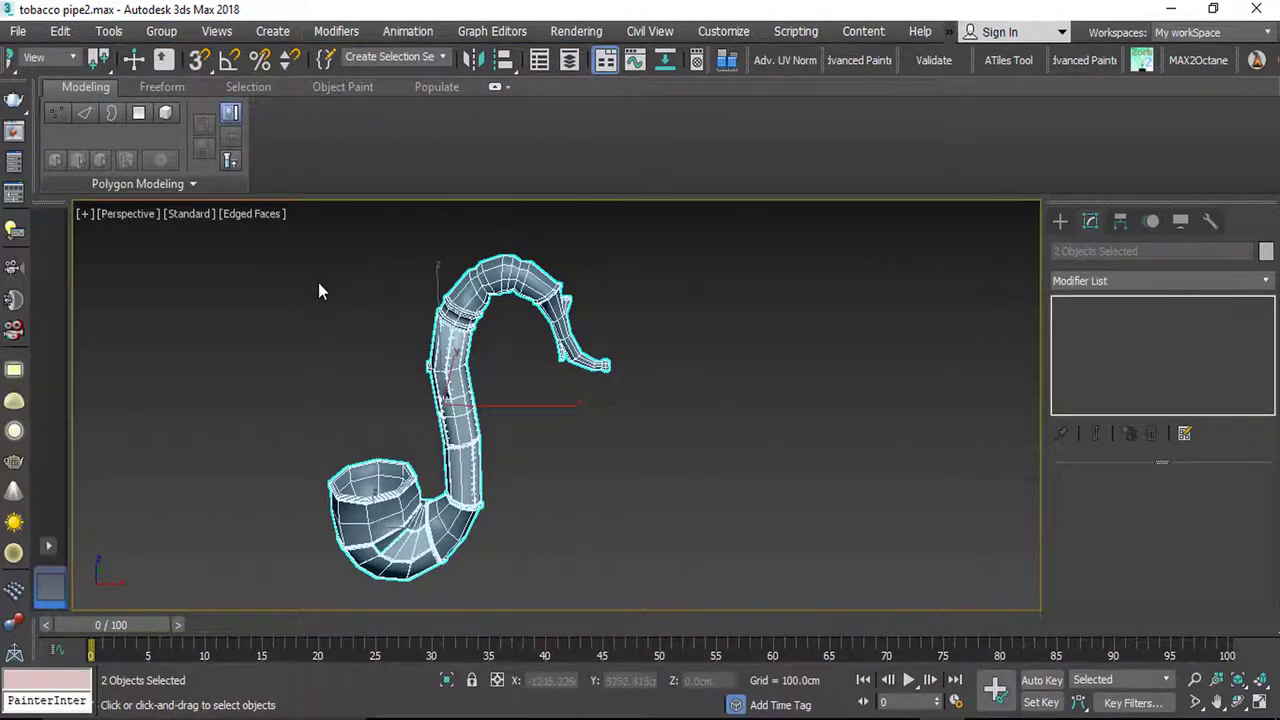
{"action": "left_click", "coordinate": [230, 327]}
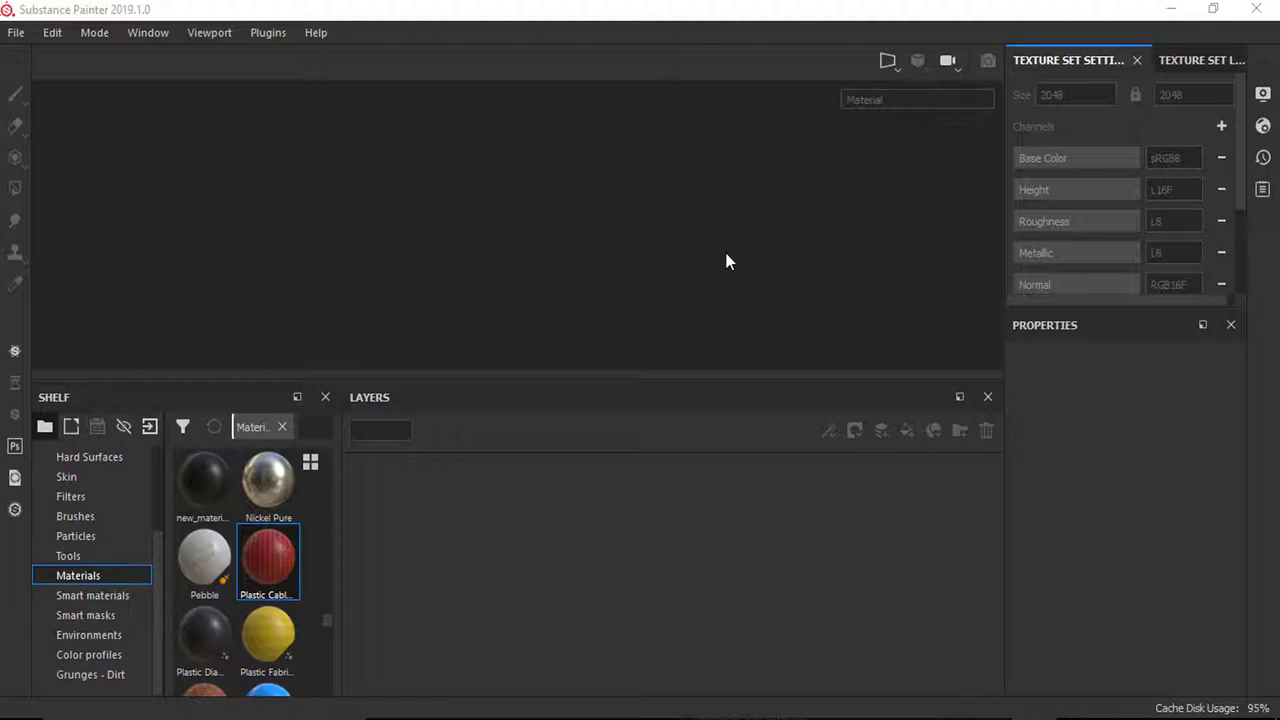
Step: Create a new PBR - Metallic Roughness (allegorithmic) project using tobaccoo pipe_Low.FBX from the fbx folder as its mesh
{"action": "left_click", "coordinate": [16, 32]}
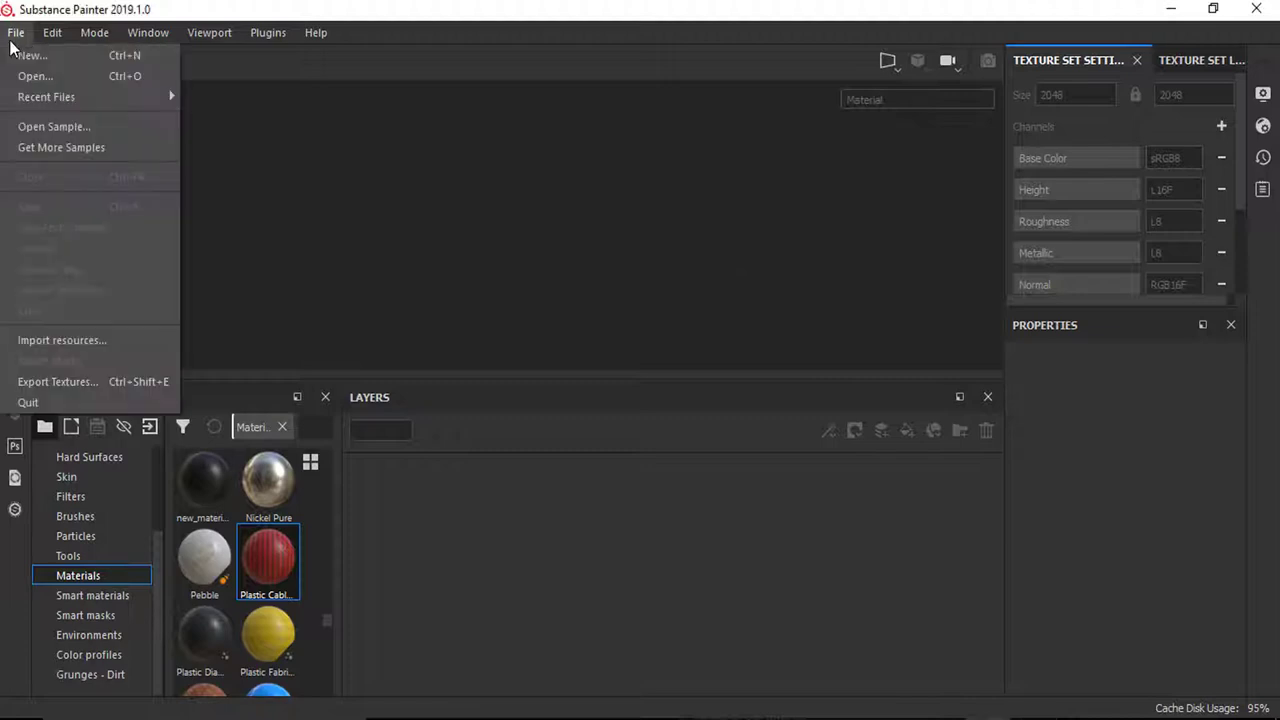
{"action": "left_click", "coordinate": [44, 57]}
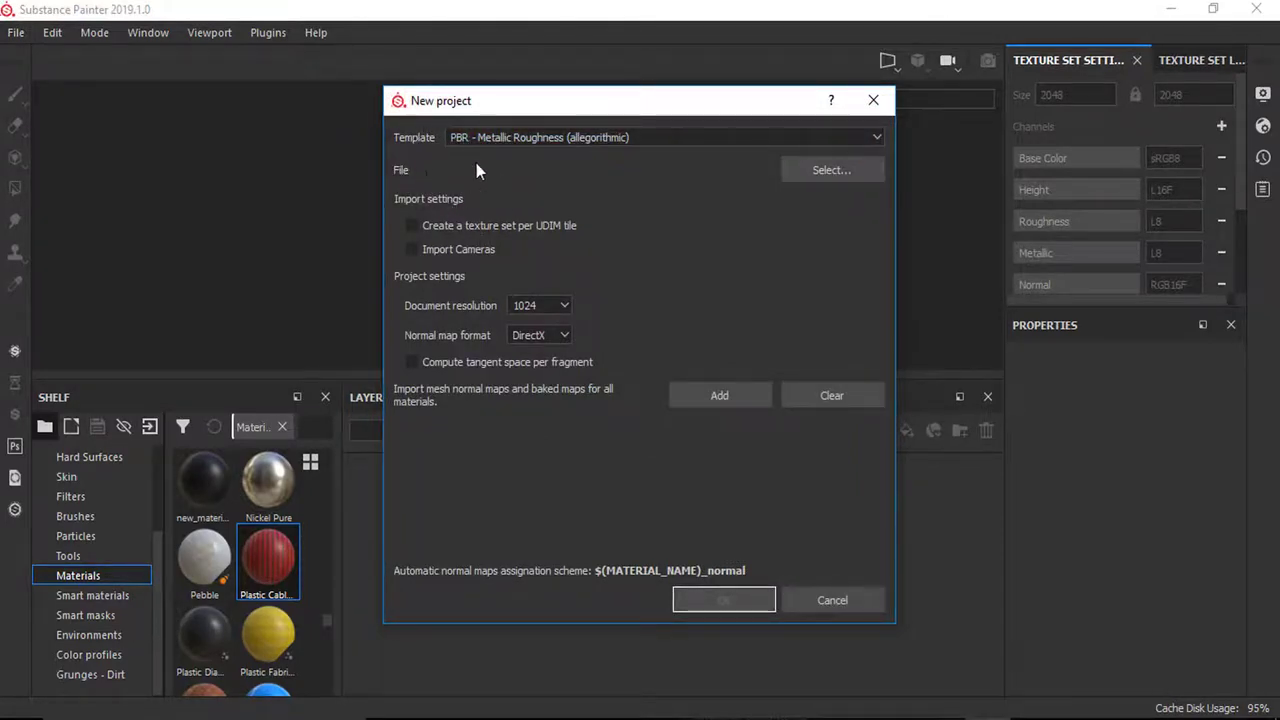
{"action": "left_click", "coordinate": [832, 170]}
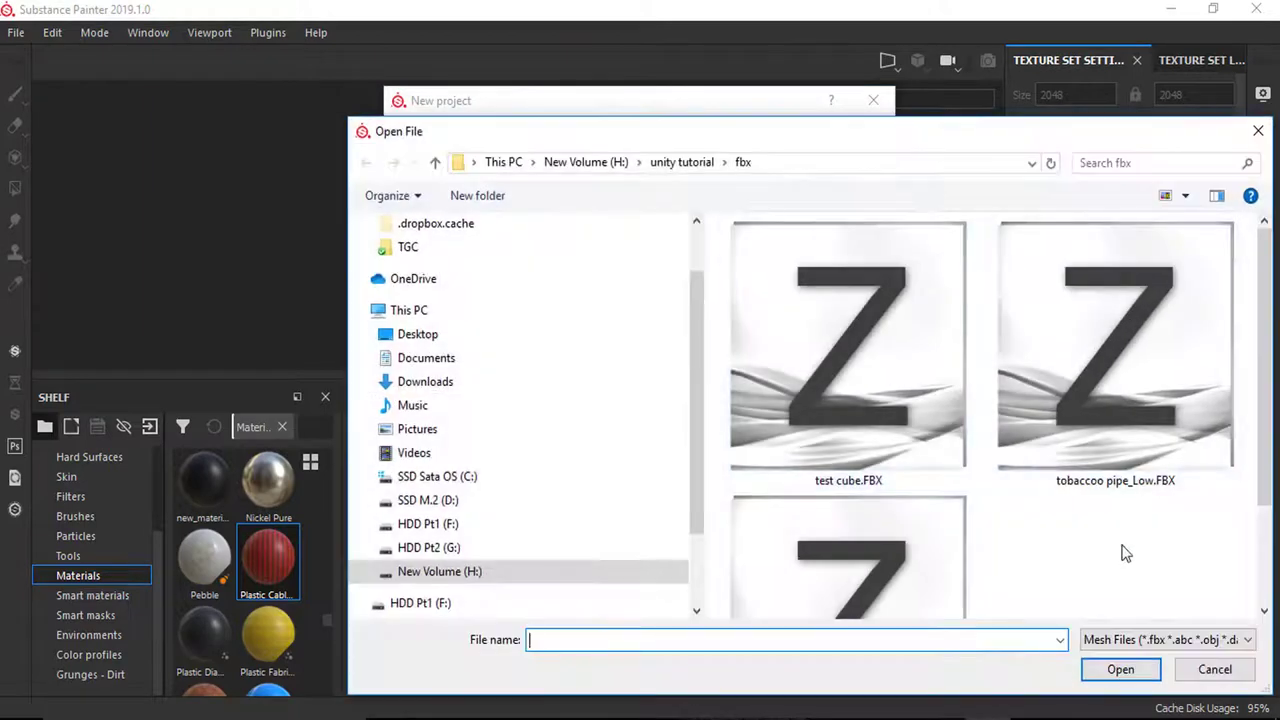
{"action": "double_click", "coordinate": [1098, 345]}
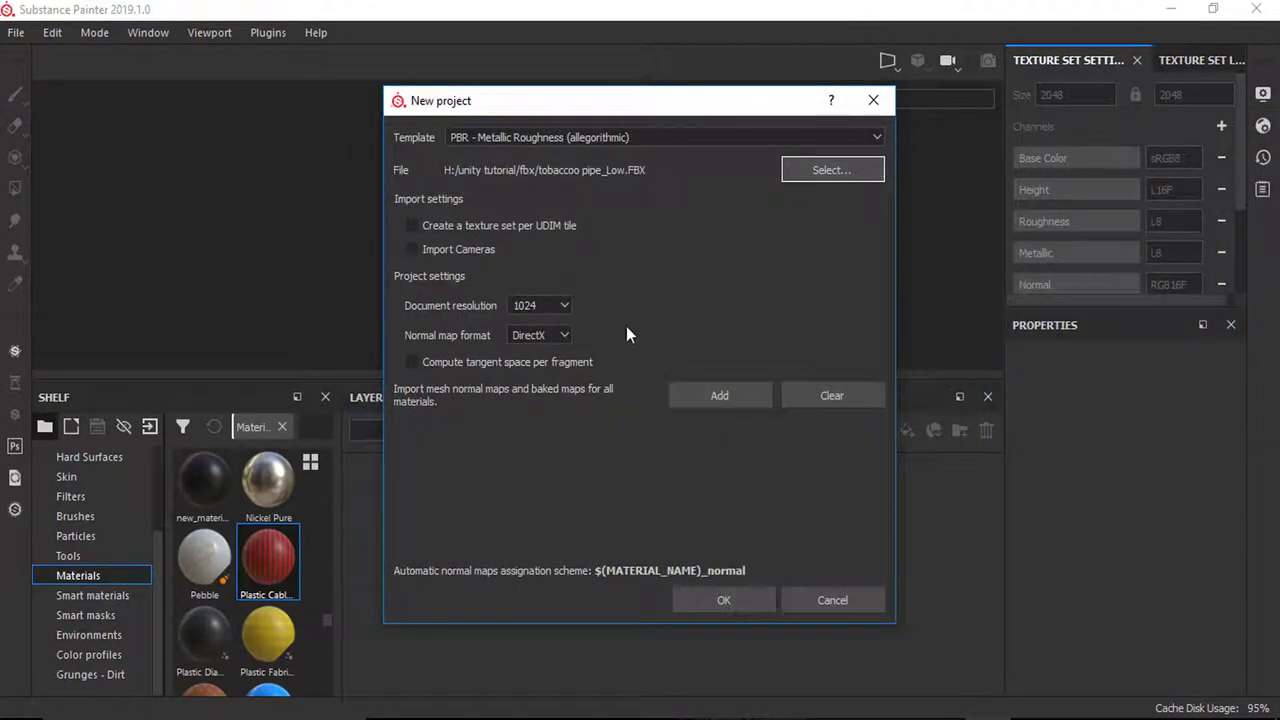
{"action": "left_click", "coordinate": [723, 600]}
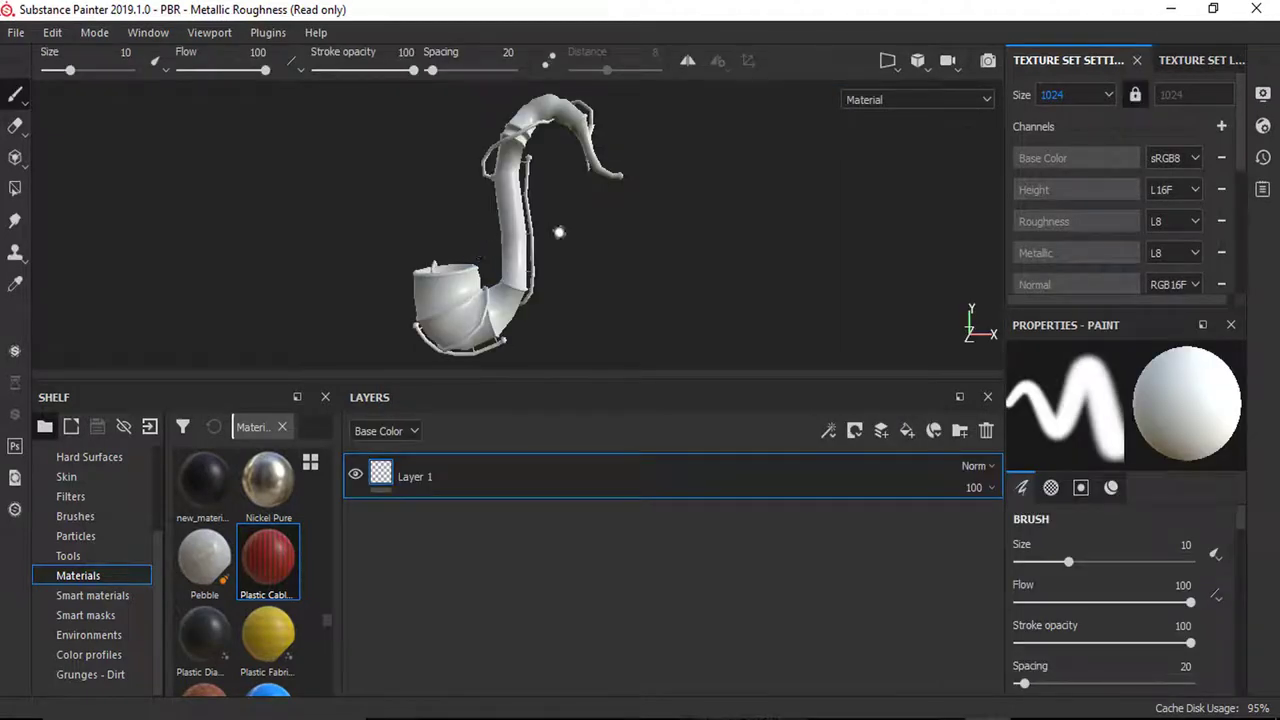
Step: Examine the imported low-poly pipe up close and as a whole, from the bowl up the stem
{"action": "scroll", "coordinate": [553, 243], "scroll_direction": "up", "scroll_amount": 5}
{"action": "mouse_move", "coordinate": [403, 166]}
{"action": "left_mouse_down", "text": "alt"}
{"action": "mouse_move", "coordinate": [628, 208]}
{"action": "mouse_move", "coordinate": [389, 163]}
{"action": "left_mouse_up", "text": "alt"}
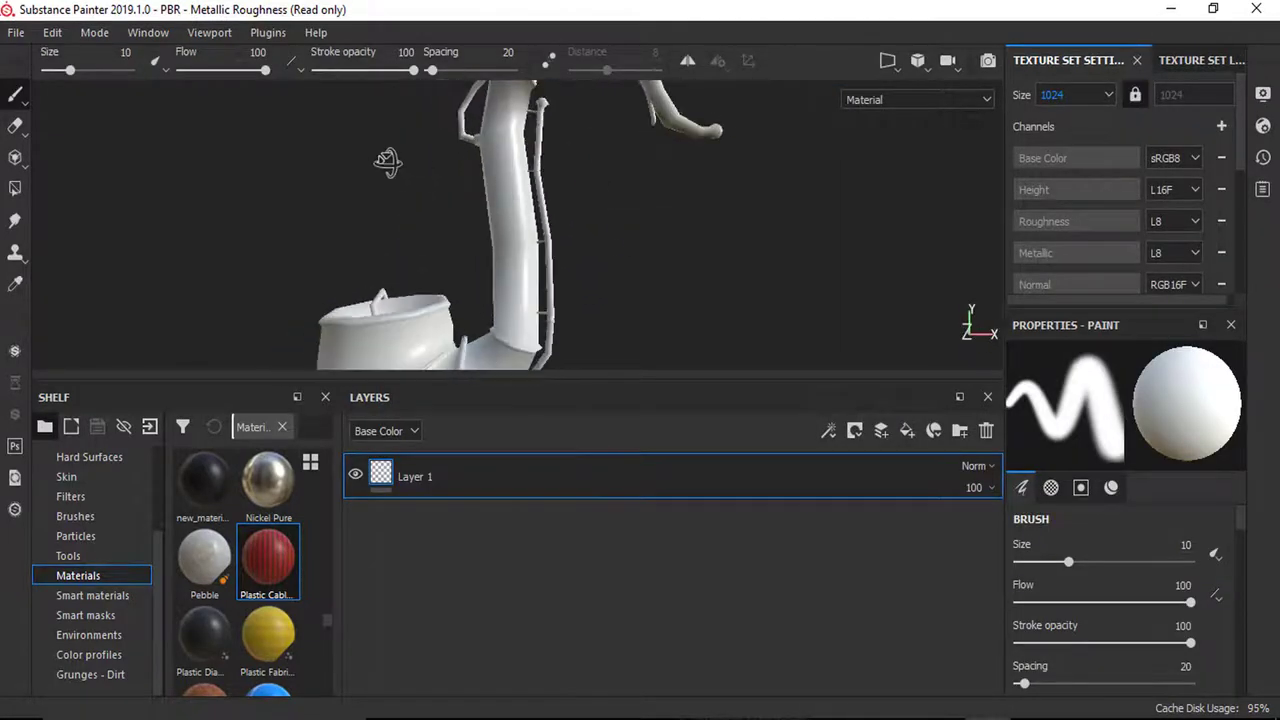
{"action": "scroll", "coordinate": [509, 248], "scroll_direction": "down", "scroll_amount": 4}
{"action": "mouse_move", "coordinate": [509, 248]}
{"action": "left_mouse_down", "text": "alt"}
{"action": "mouse_move", "coordinate": [491, 232]}
{"action": "mouse_move", "coordinate": [499, 192]}
{"action": "left_mouse_up", "text": "alt"}
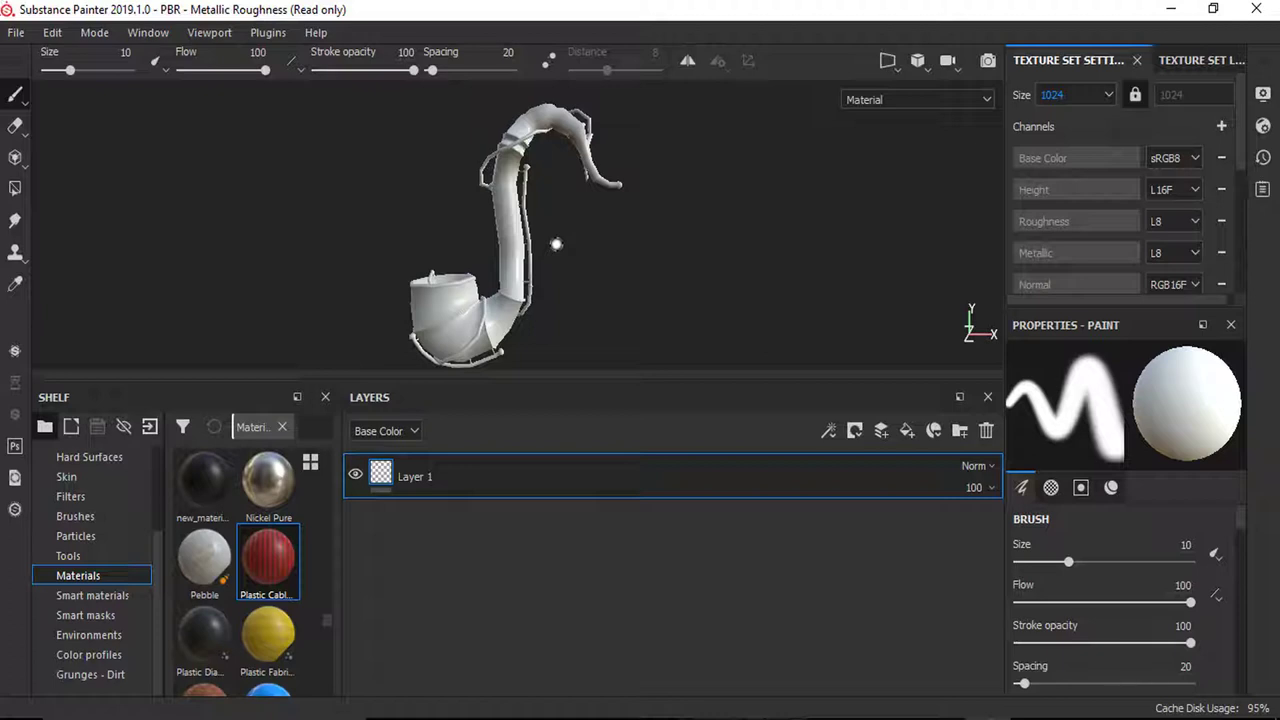
{"action": "scroll", "coordinate": [543, 200], "scroll_direction": "up", "scroll_amount": 5}
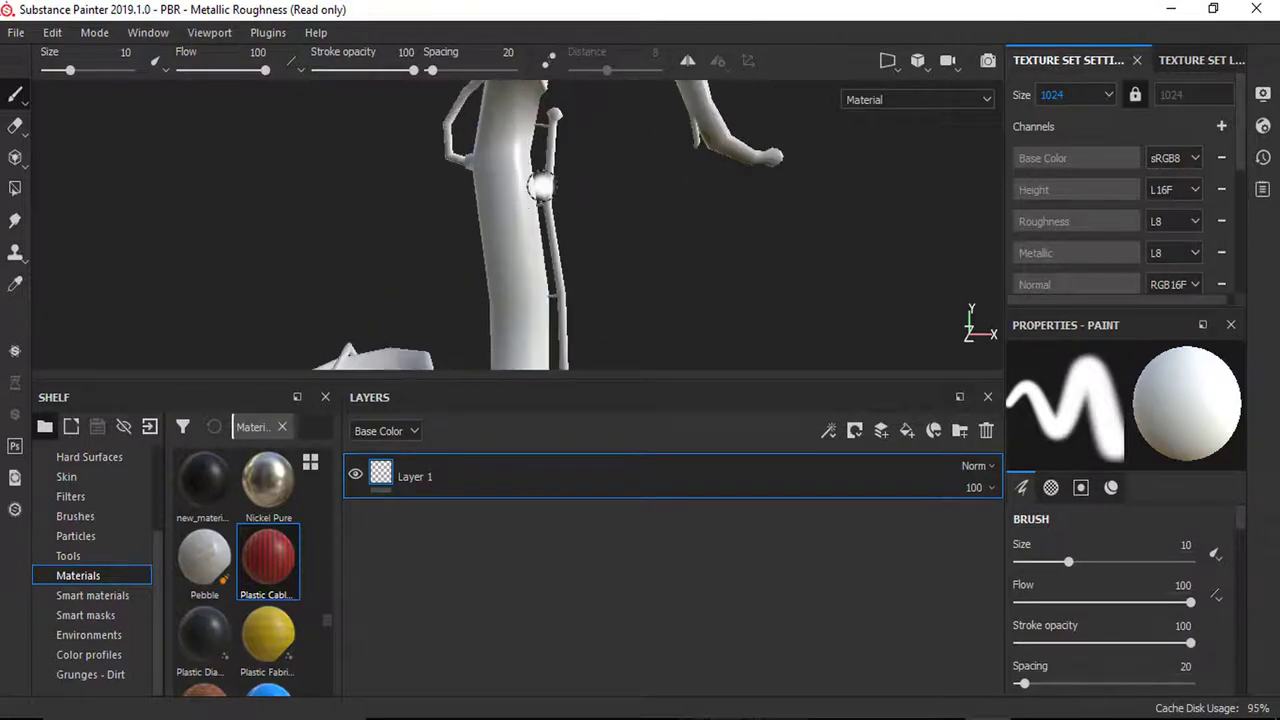
{"action": "scroll", "coordinate": [514, 286], "scroll_direction": "down", "scroll_amount": 5}
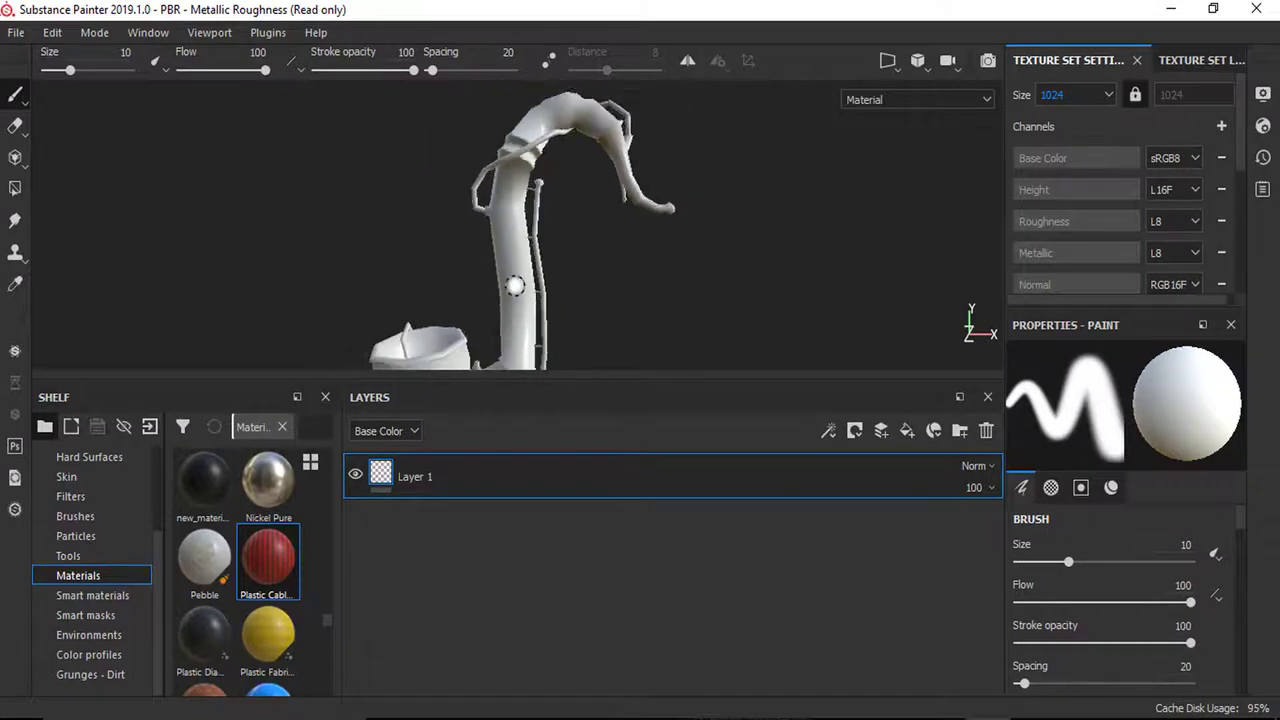
{"action": "scroll", "coordinate": [547, 275], "scroll_direction": "down", "scroll_amount": 2}
{"action": "scroll", "coordinate": [547, 275], "scroll_direction": "up", "scroll_amount": 3}
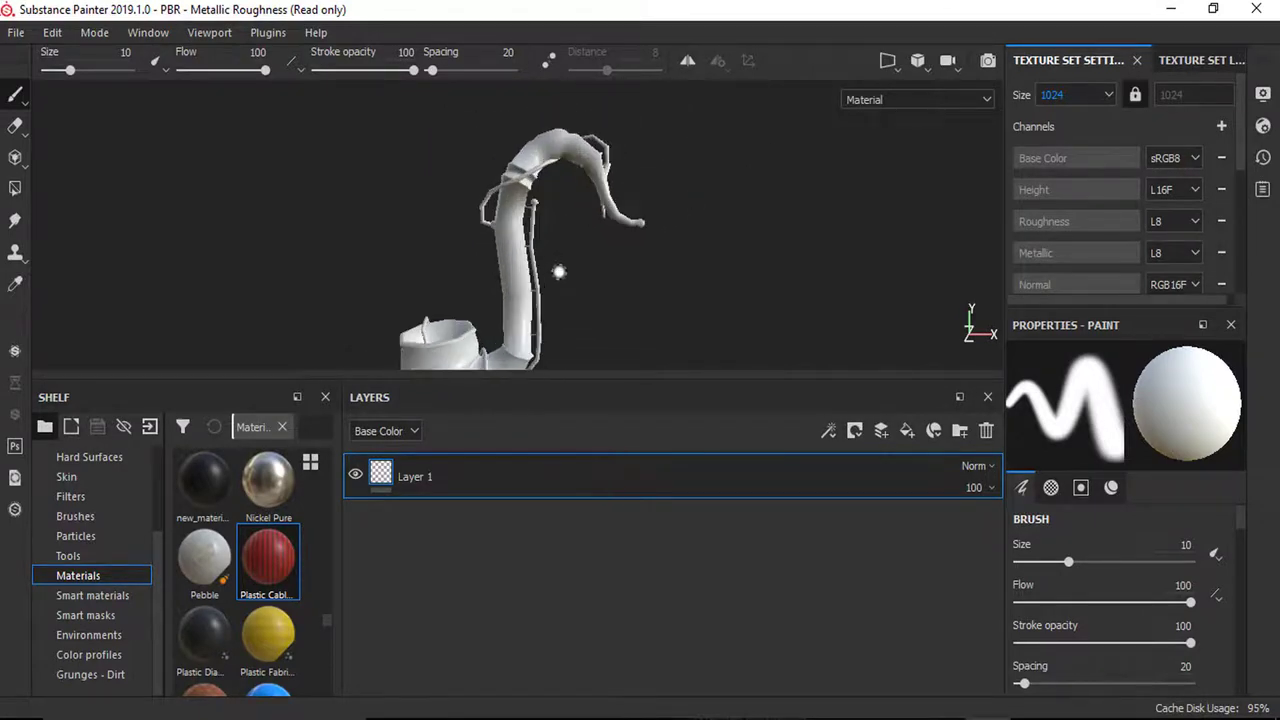
{"action": "middle_click_drag", "start_coordinate": [498, 239], "coordinate": [487, 181], "text": "alt"}
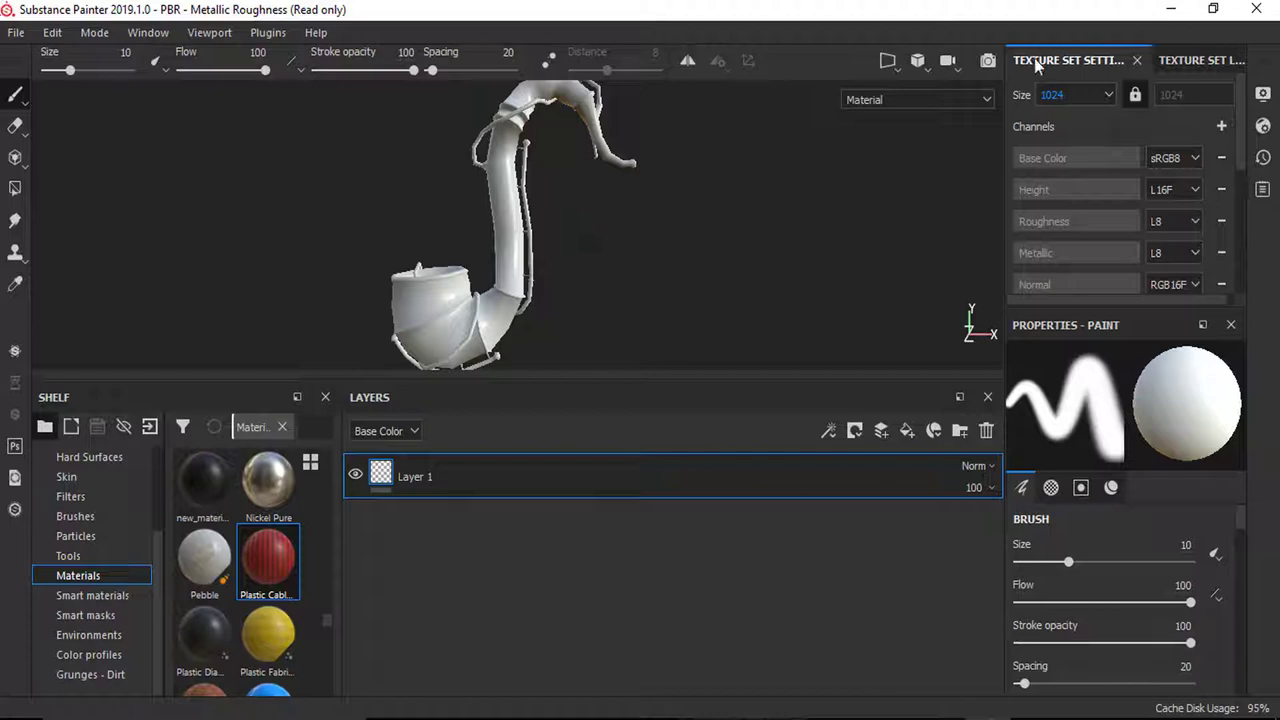
Step: Start a mesh map bake for the pipe's texture set and exclude the ID and Thickness maps
{"action": "scroll", "coordinate": [1055, 128], "scroll_direction": "down", "scroll_amount": 4}
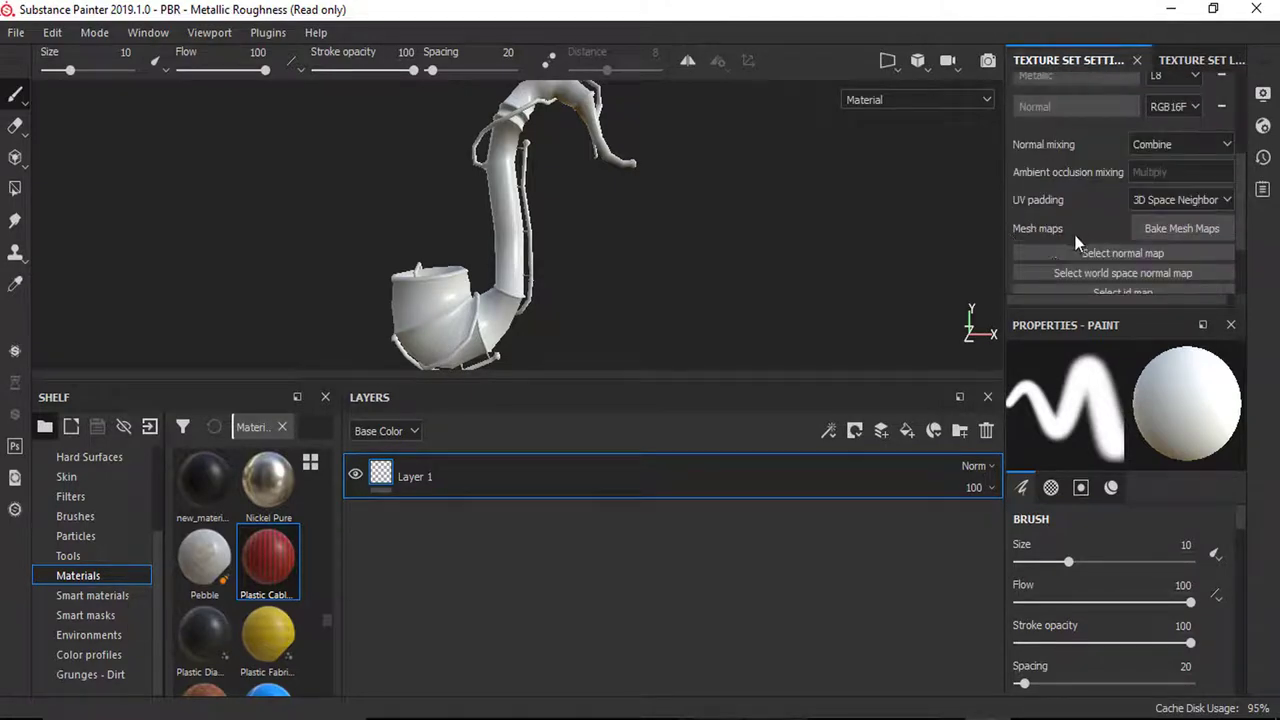
{"action": "left_click", "coordinate": [1190, 228]}
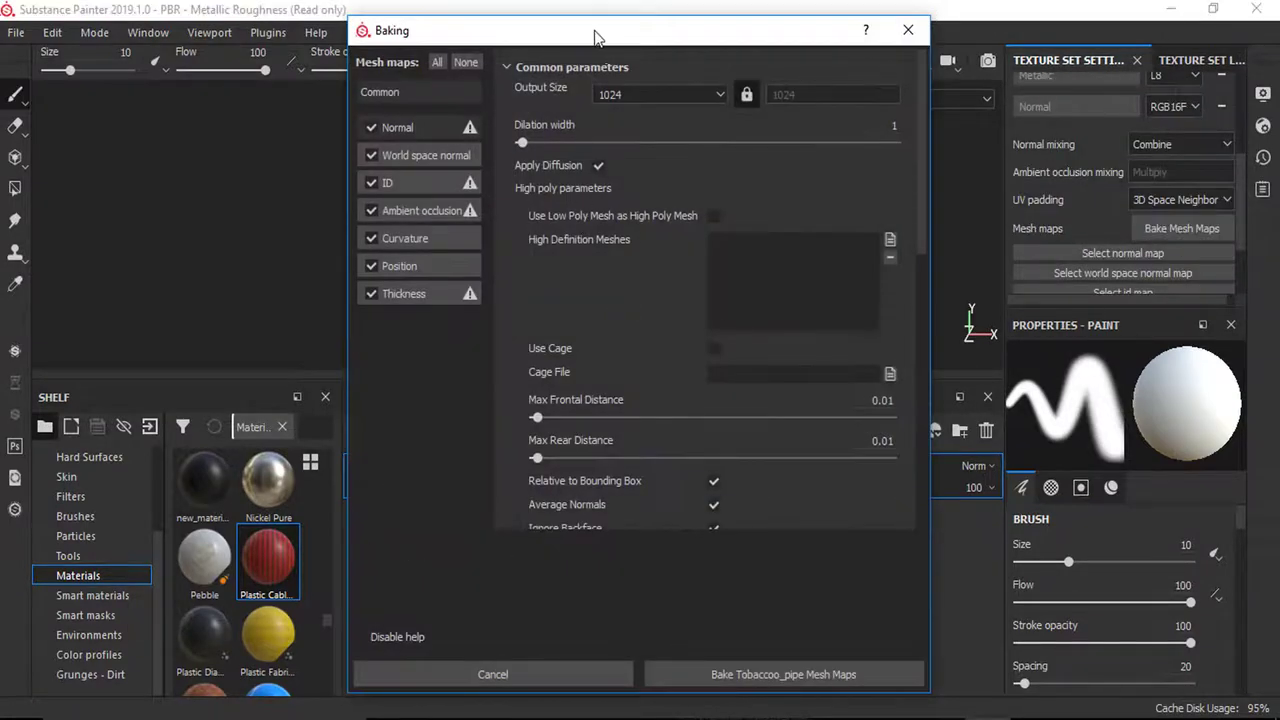
{"action": "left_click_drag", "start_coordinate": [600, 30], "coordinate": [436, 19]}
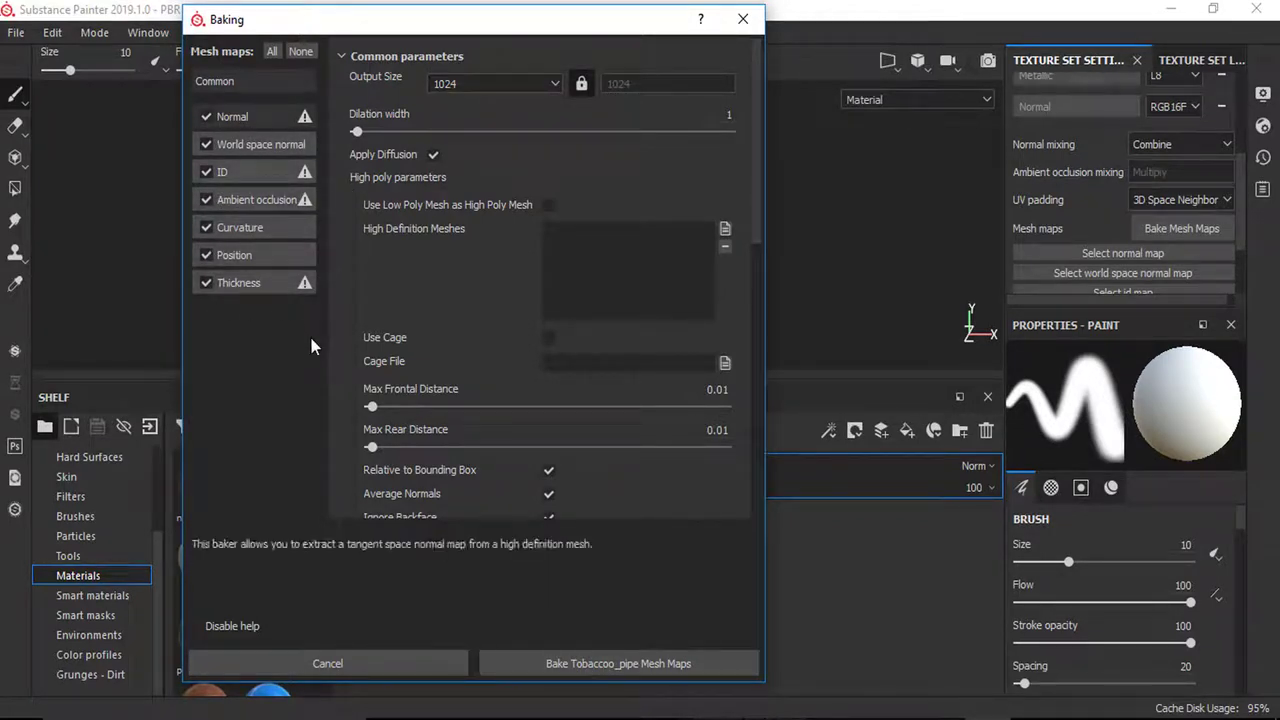
{"action": "left_click", "coordinate": [207, 172]}
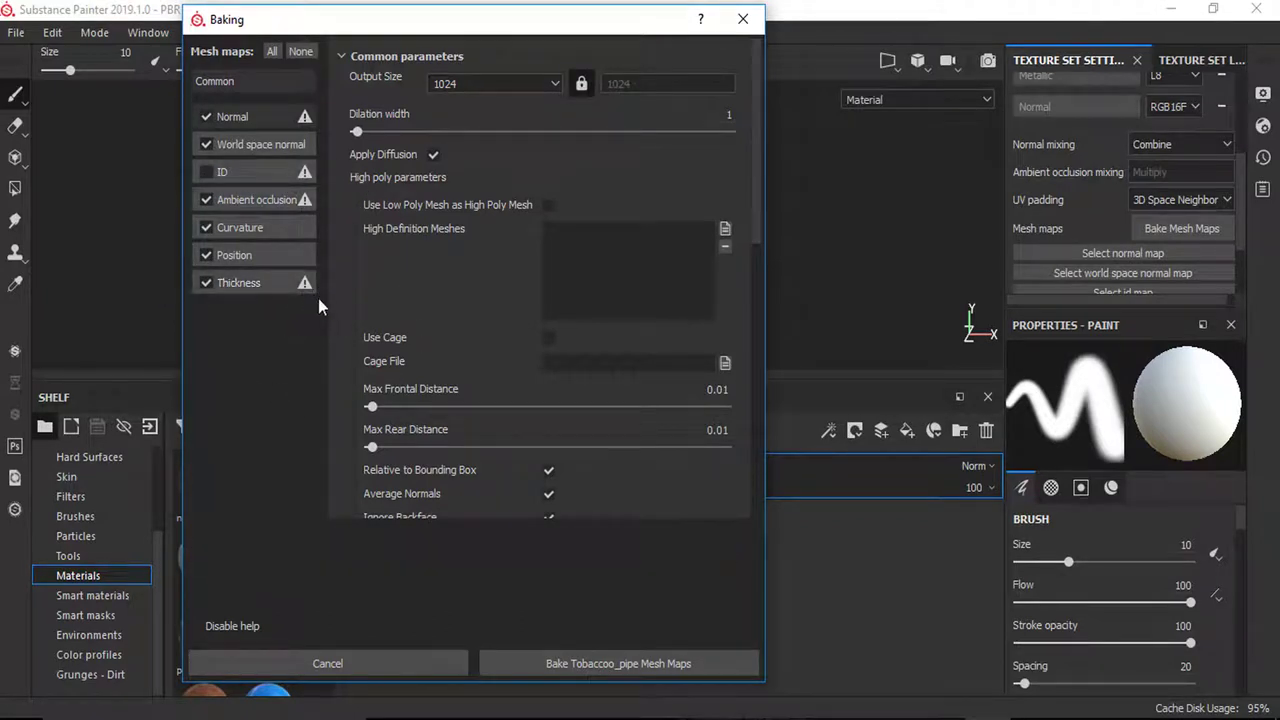
{"action": "left_click", "coordinate": [206, 283]}
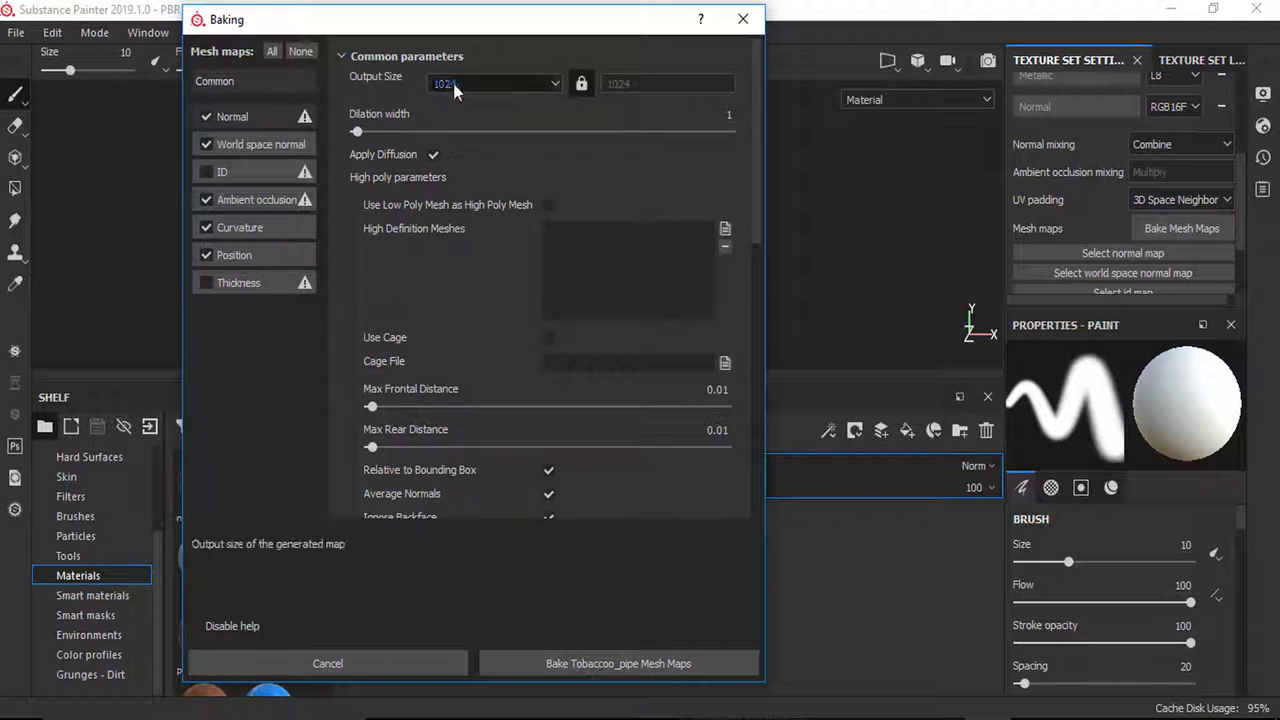
Step: Set the bake output size to 2048 and load tobaccoo pipe_mid.FBX as the high definition mesh
{"action": "left_click", "coordinate": [487, 82]}
{"action": "left_click", "coordinate": [441, 178]}
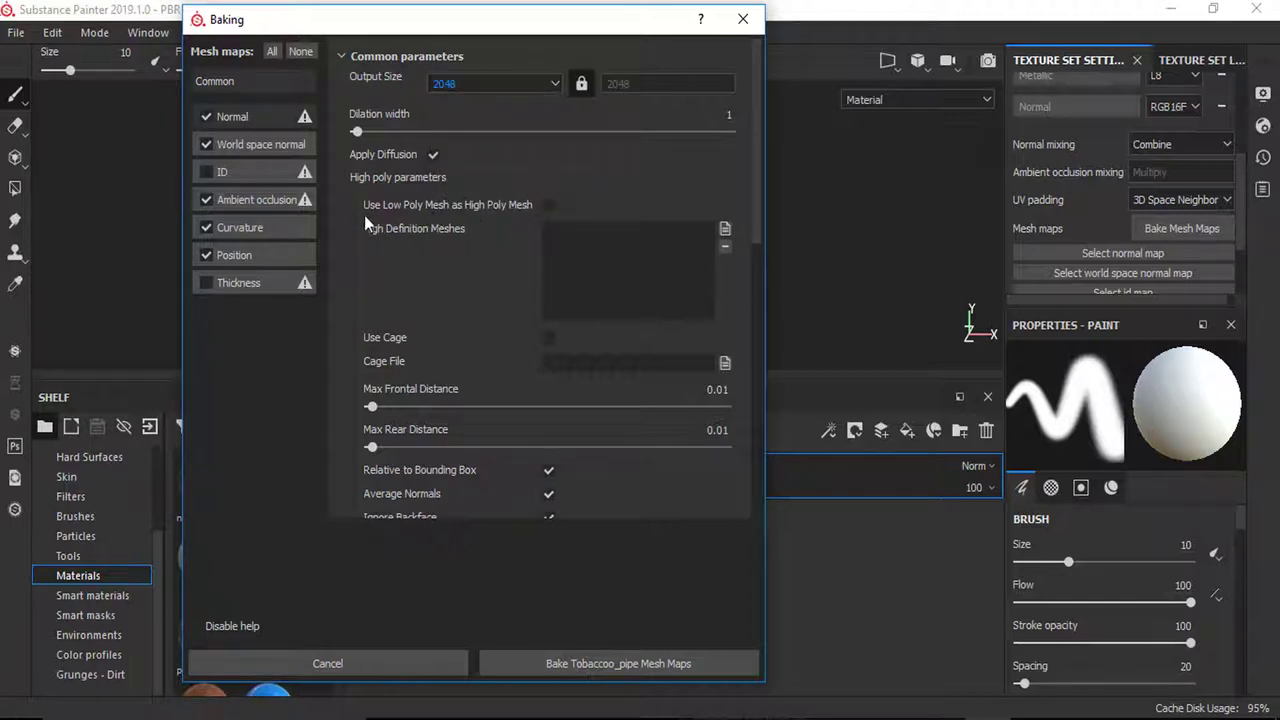
{"action": "left_click", "coordinate": [726, 230]}
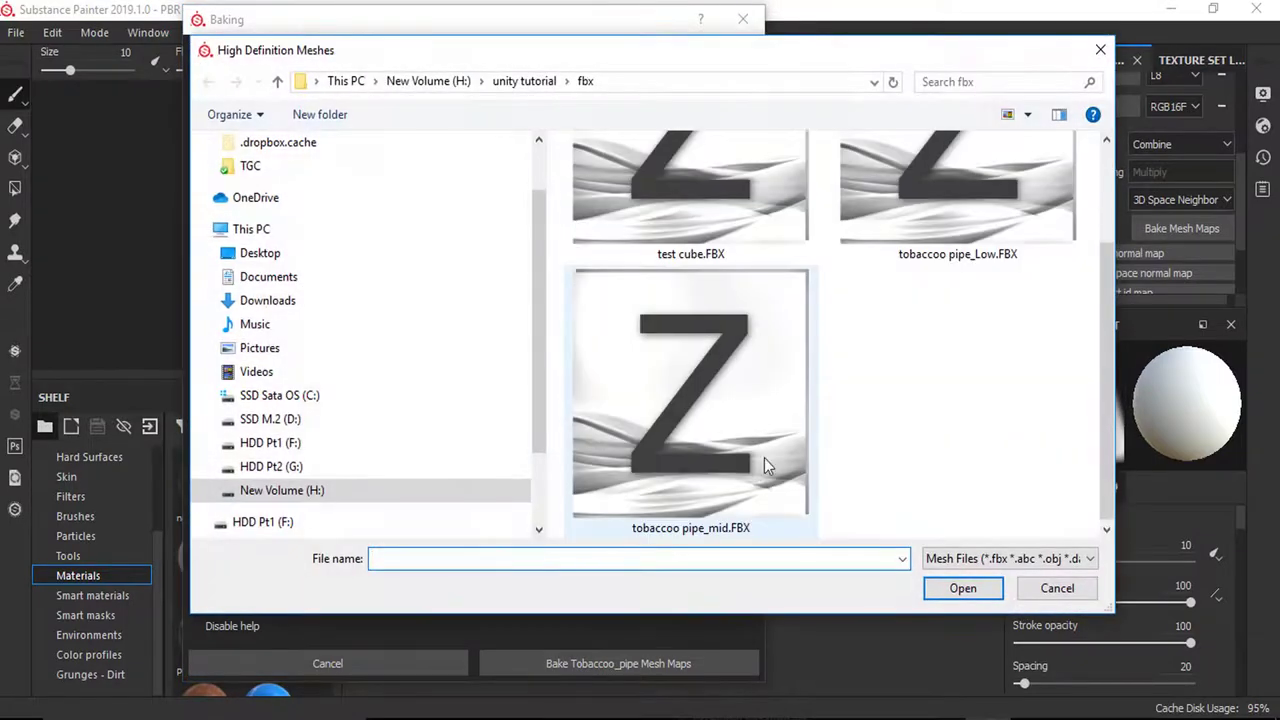
{"action": "double_click", "coordinate": [666, 430]}
Step: Set the bake antialiasing to Subsampling 4x4 and bake the Tobaccoo_pipe mesh maps
{"action": "scroll", "coordinate": [443, 226], "scroll_direction": "down", "scroll_amount": 4}
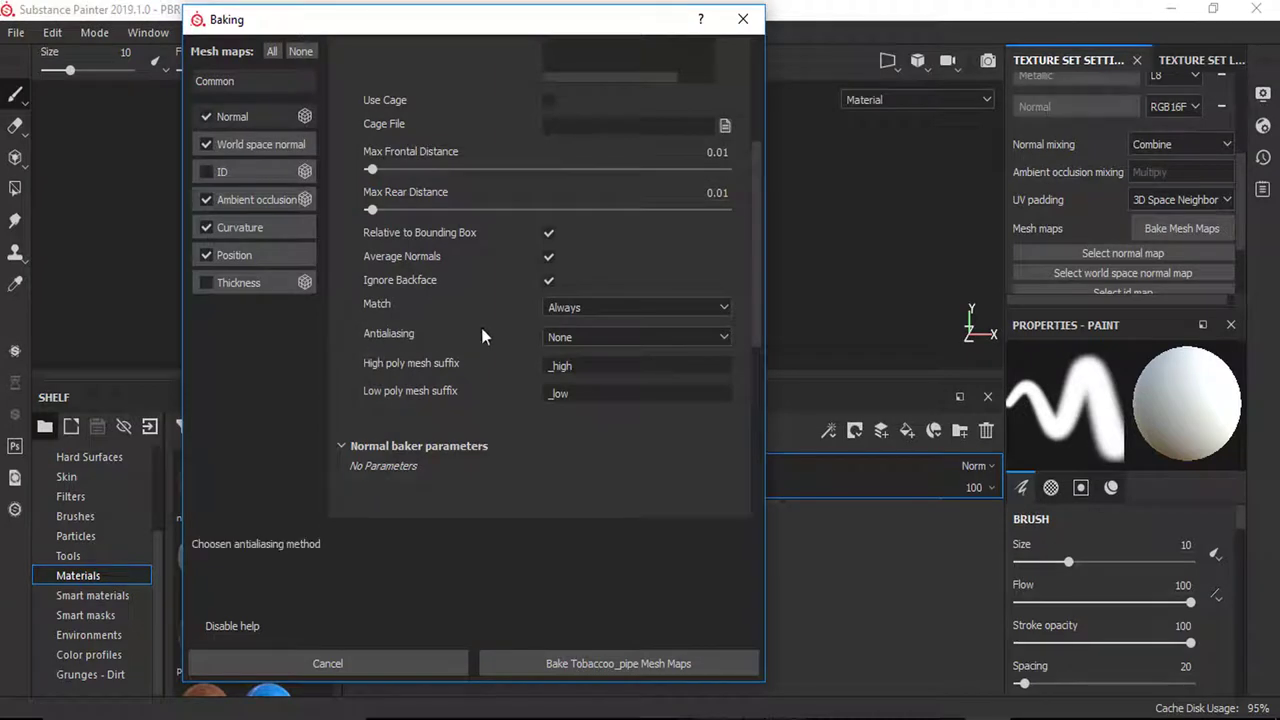
{"action": "left_click", "coordinate": [620, 337]}
{"action": "left_click", "coordinate": [605, 381]}
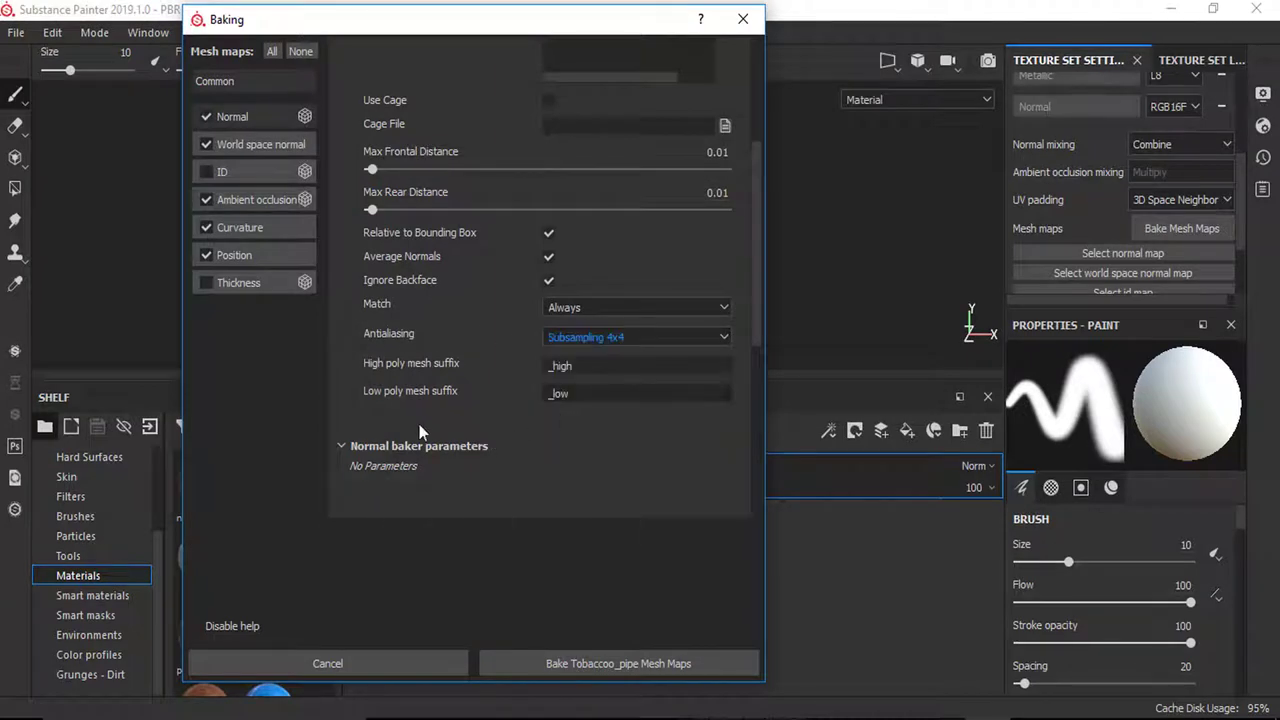
{"action": "mouse_move", "coordinate": [412, 397]}
{"action": "mouse_move", "coordinate": [421, 358]}
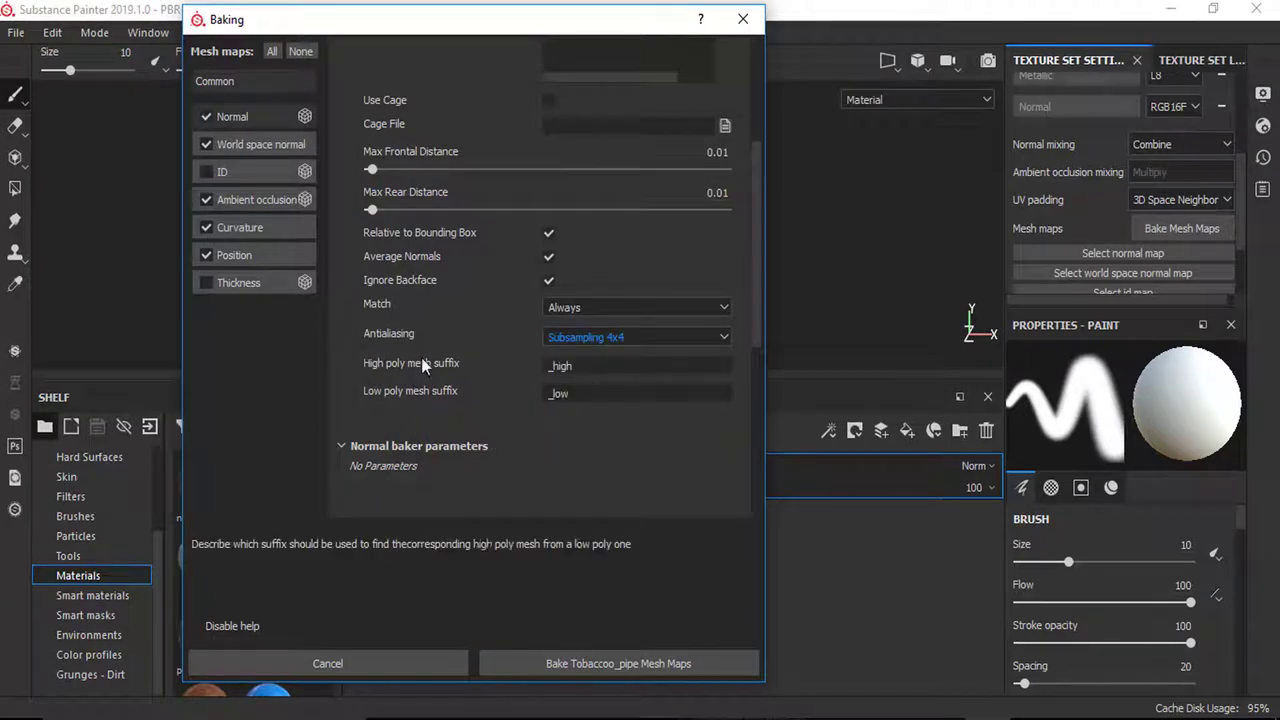
{"action": "left_click", "coordinate": [604, 670]}
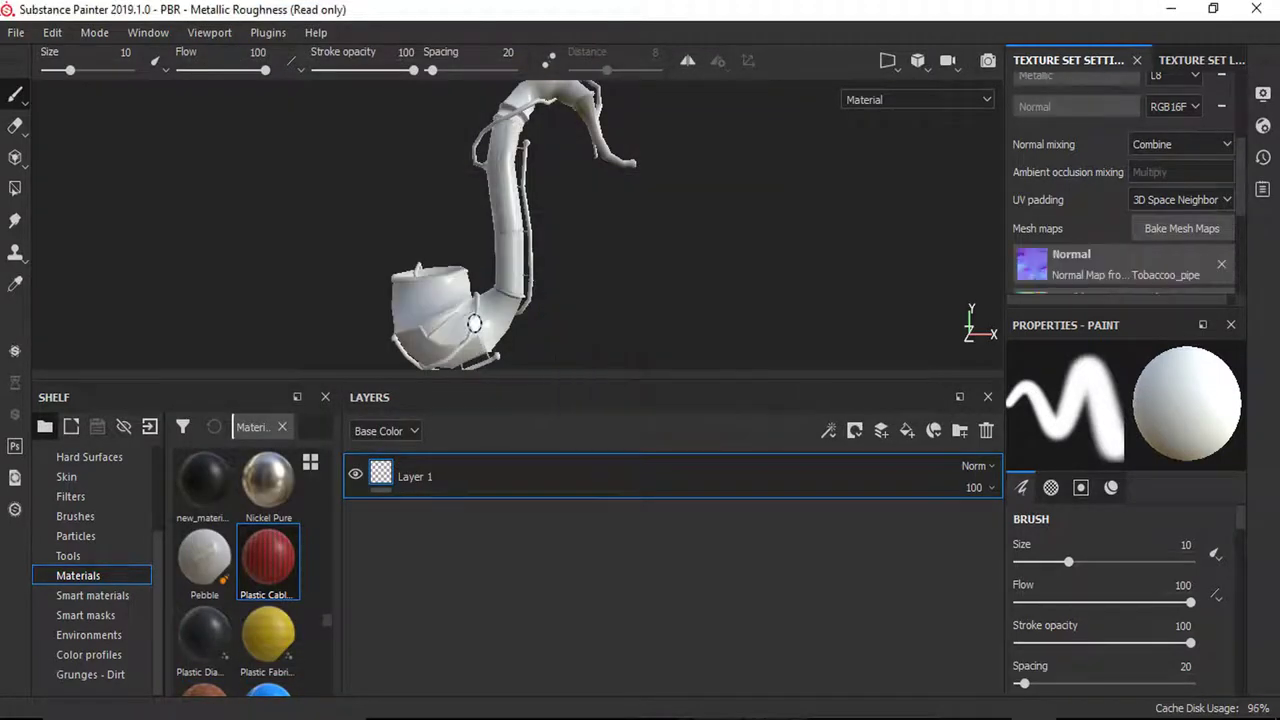
Step: Inspect the baked normal detail on the pipe's stem and bowl from several angles
{"action": "scroll", "coordinate": [470, 224], "scroll_direction": "up", "scroll_amount": 5}
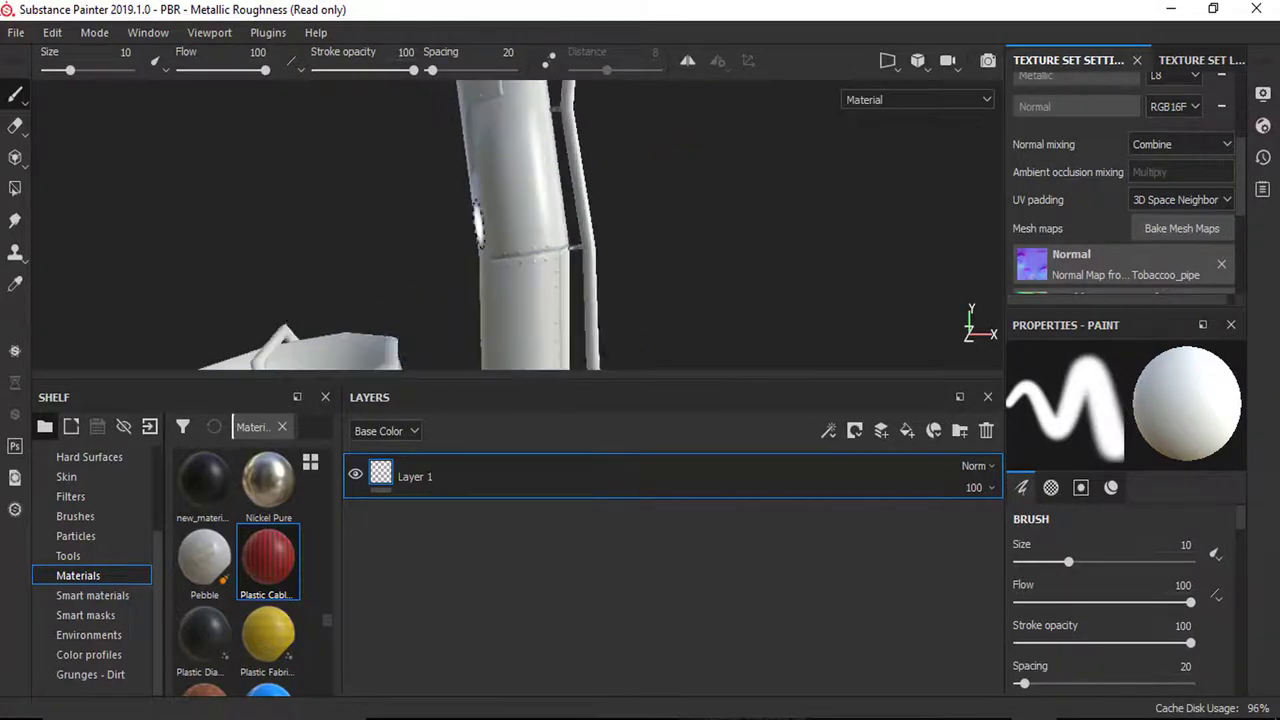
{"action": "mouse_move", "coordinate": [476, 222]}
{"action": "left_mouse_down", "text": "alt"}
{"action": "mouse_move", "coordinate": [466, 209]}
{"action": "mouse_move", "coordinate": [646, 237]}
{"action": "mouse_move", "coordinate": [576, 236]}
{"action": "left_mouse_up", "text": "alt"}
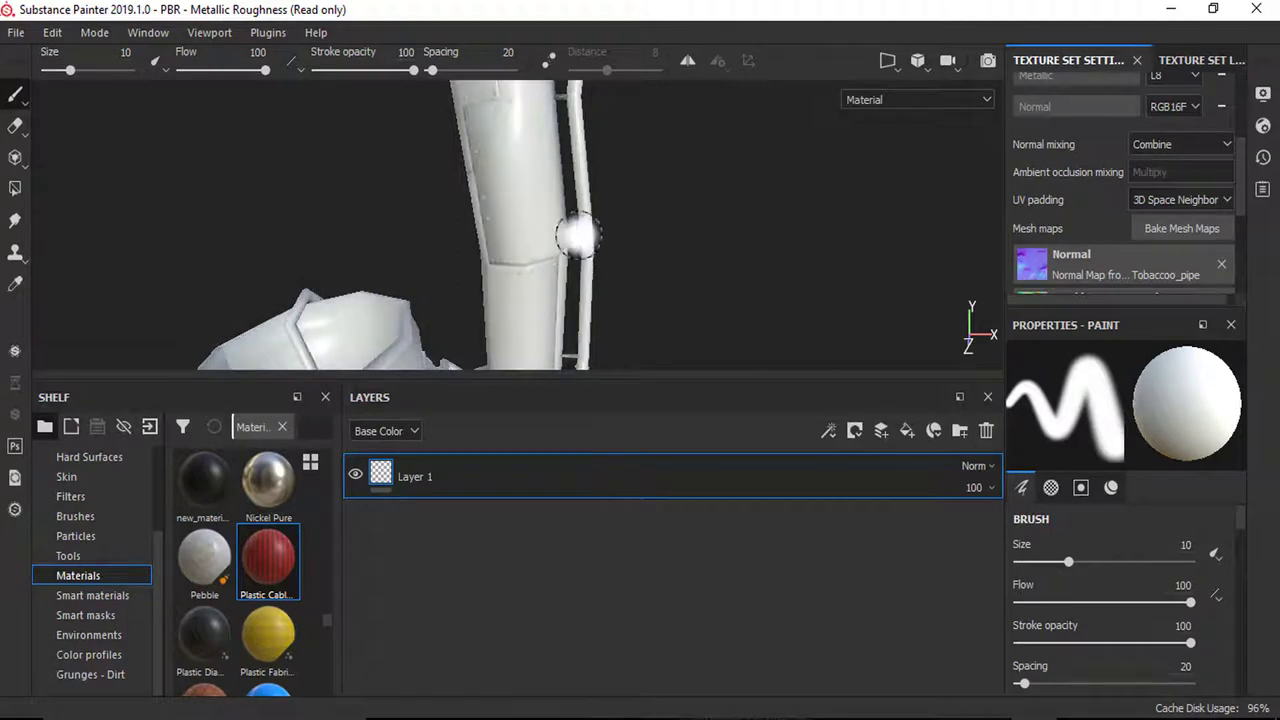
{"action": "middle_click_drag", "start_coordinate": [578, 236], "coordinate": [568, 345], "text": "alt"}
{"action": "scroll", "coordinate": [480, 209], "scroll_direction": "up", "scroll_amount": 3}
{"action": "scroll", "coordinate": [488, 219], "scroll_direction": "down", "scroll_amount": 6}
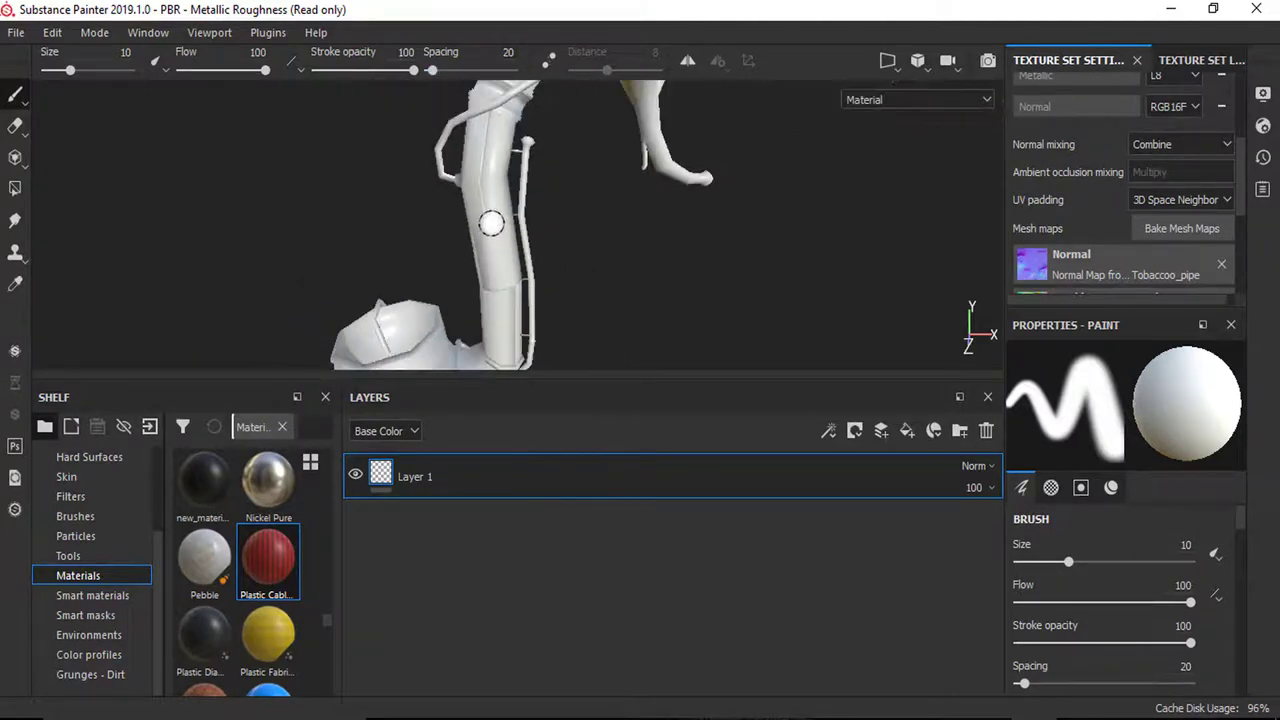
{"action": "left_click_drag", "start_coordinate": [491, 223], "coordinate": [445, 308], "text": "alt"}
{"action": "left_click_drag", "start_coordinate": [553, 273], "coordinate": [459, 253], "text": "alt"}
{"action": "left_click_drag", "start_coordinate": [468, 259], "coordinate": [494, 251], "text": "alt"}
{"action": "scroll", "coordinate": [500, 312], "scroll_direction": "down", "scroll_amount": 2}
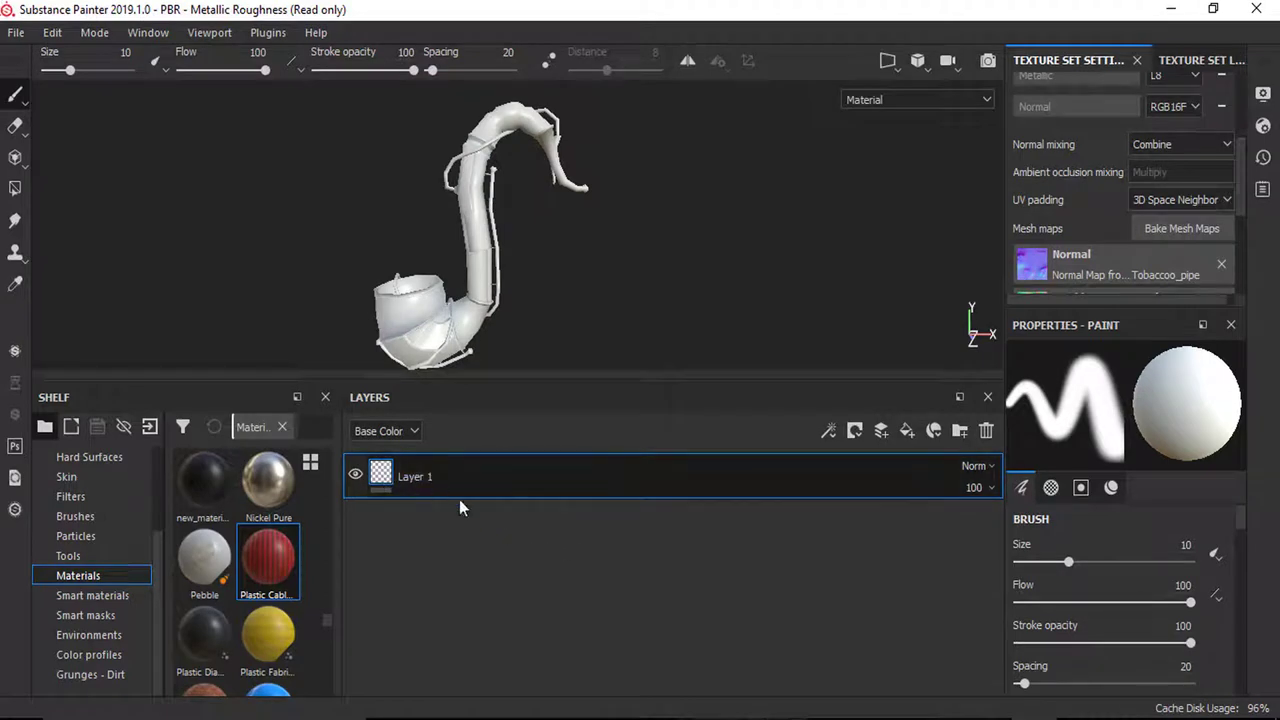
Step: Delete the empty Layer 1 from the layer stack
{"action": "key", "text": "Delete"}
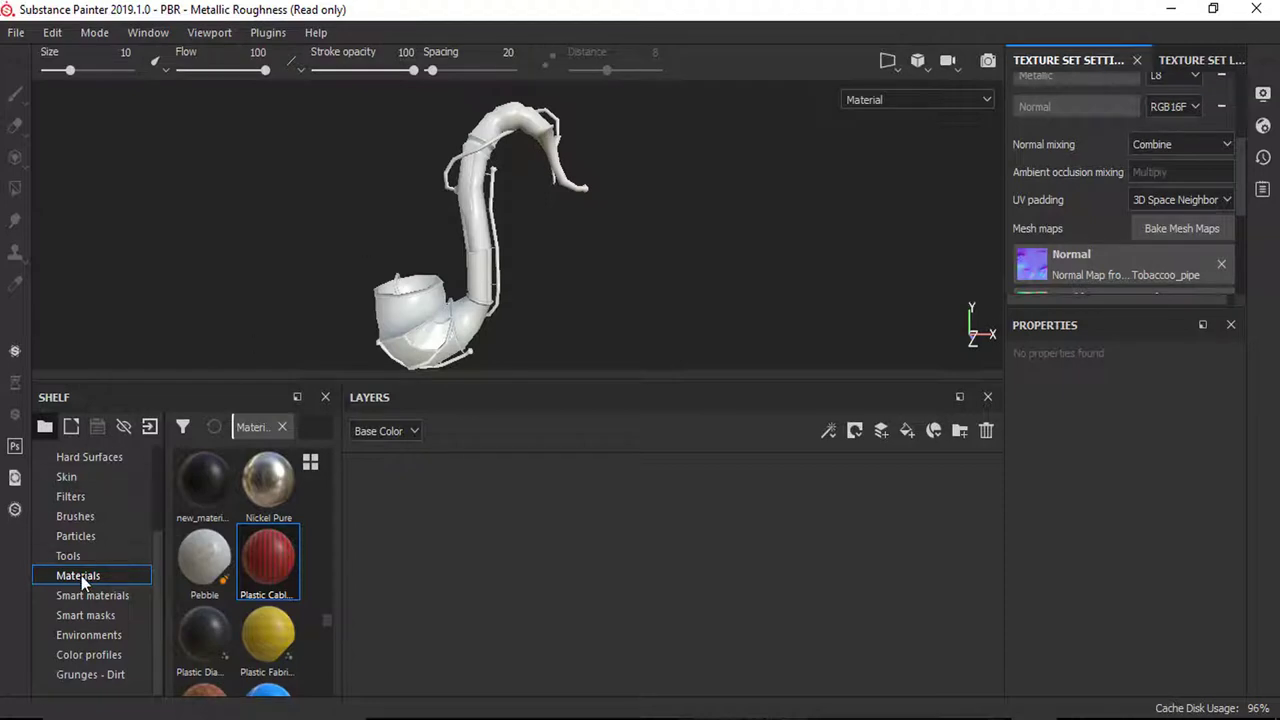
{"action": "scroll", "coordinate": [390, 312], "scroll_direction": "up", "scroll_amount": 2}
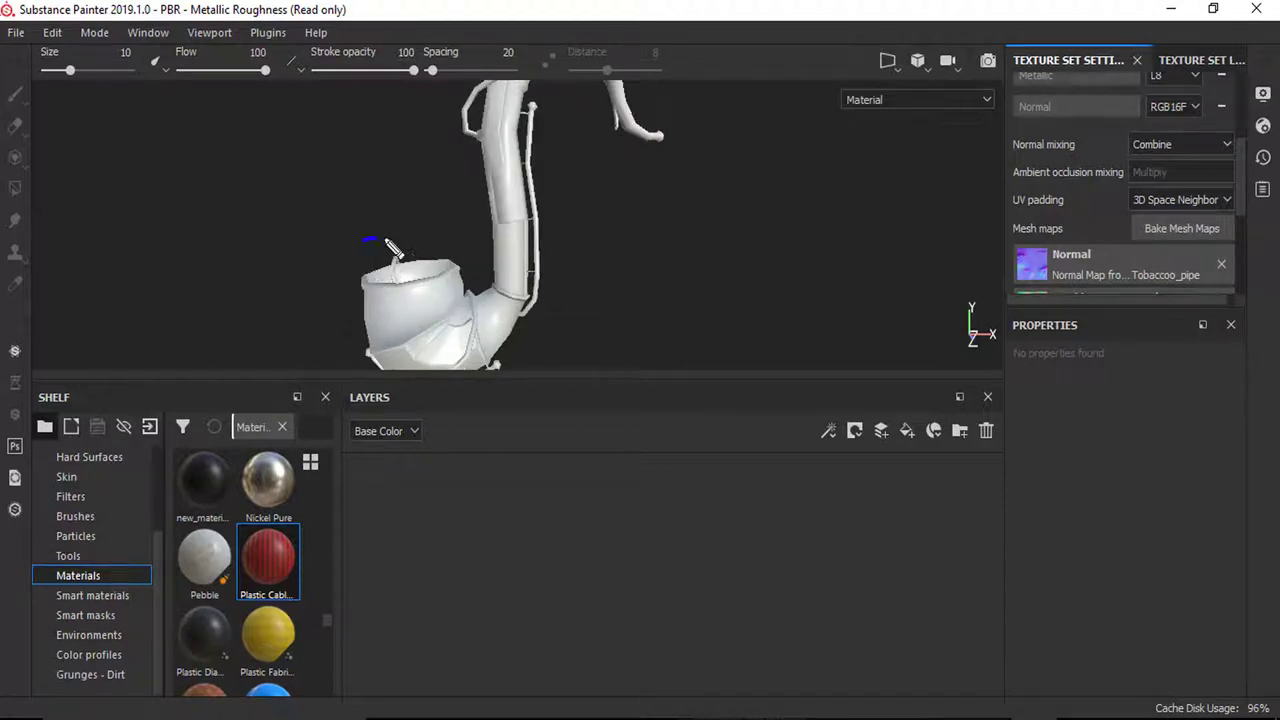
{"action": "mouse_move", "coordinate": [362, 240]}
{"action": "left_mouse_down"}
{"action": "mouse_move", "coordinate": [378, 343]}
{"action": "mouse_move", "coordinate": [321, 252]}
{"action": "left_mouse_up"}
{"action": "mouse_move", "coordinate": [482, 287]}
{"action": "left_mouse_down"}
{"action": "mouse_move", "coordinate": [520, 356]}
{"action": "mouse_move", "coordinate": [481, 273]}
{"action": "left_mouse_up"}
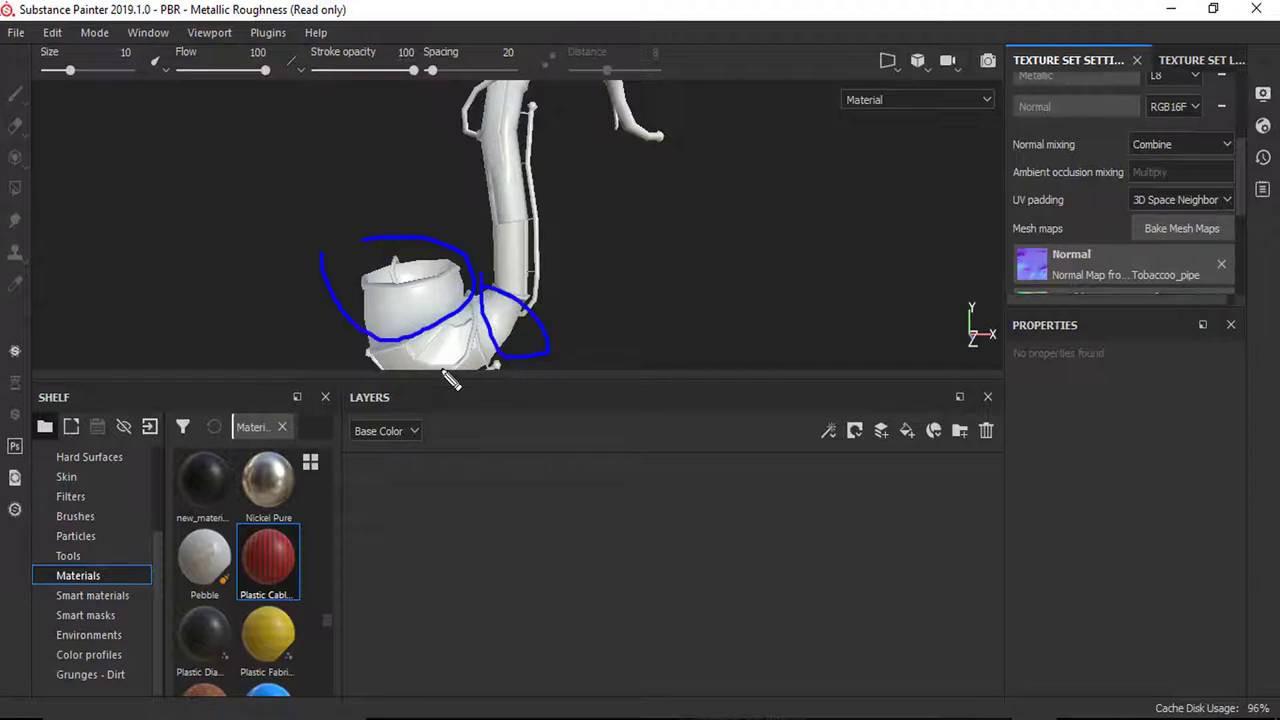
{"action": "key", "text": "Escape"}
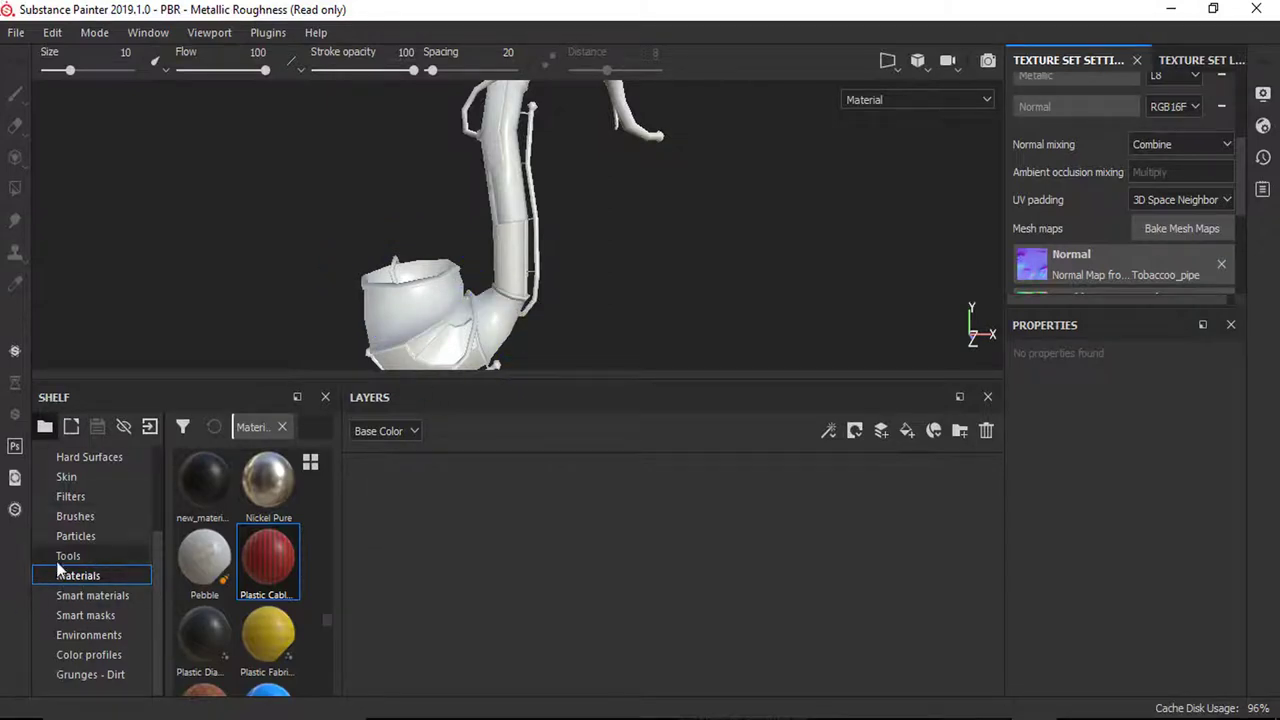
Step: Add the Wood Walnut material to the layer stack as a fill covering the whole pipe
{"action": "scroll", "coordinate": [205, 545], "scroll_direction": "down", "scroll_amount": 10}
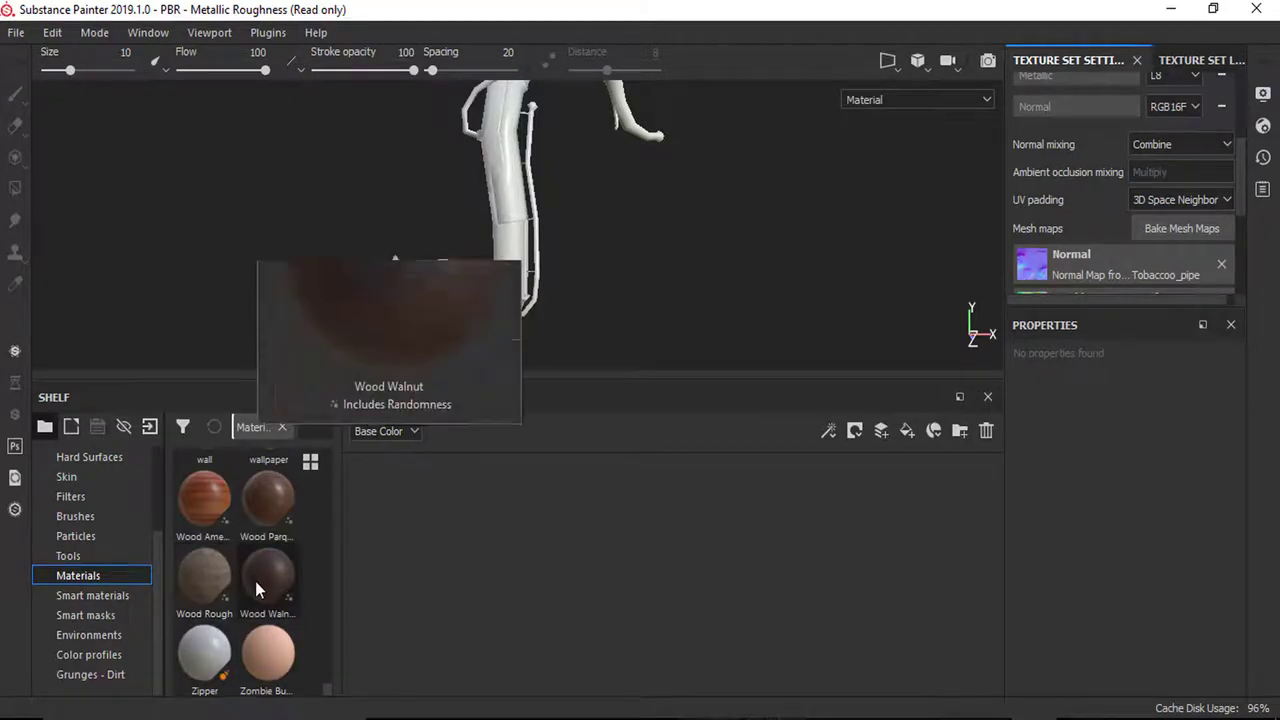
{"action": "left_click_drag", "start_coordinate": [255, 581], "coordinate": [506, 536]}
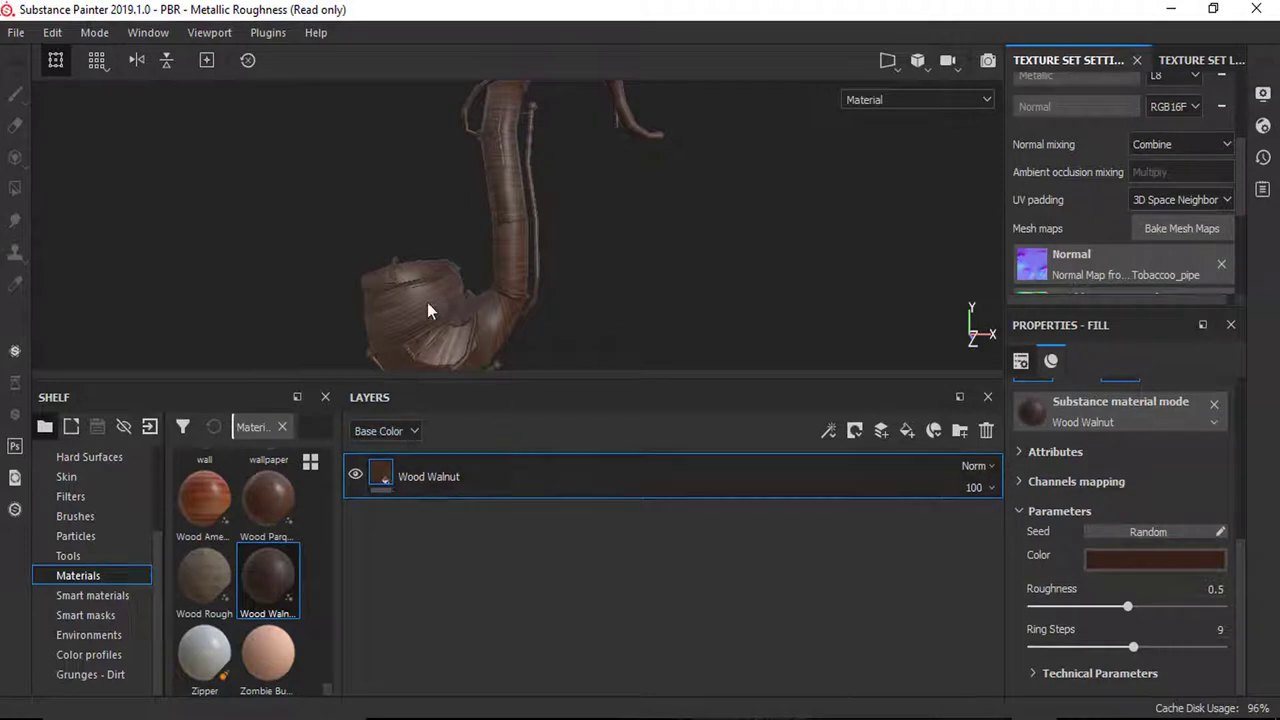
{"action": "scroll", "coordinate": [431, 296], "scroll_direction": "up", "scroll_amount": 1}
{"action": "right_click_drag", "start_coordinate": [431, 296], "coordinate": [435, 340], "text": "alt"}
{"action": "scroll", "coordinate": [457, 318], "scroll_direction": "down", "scroll_amount": 5}
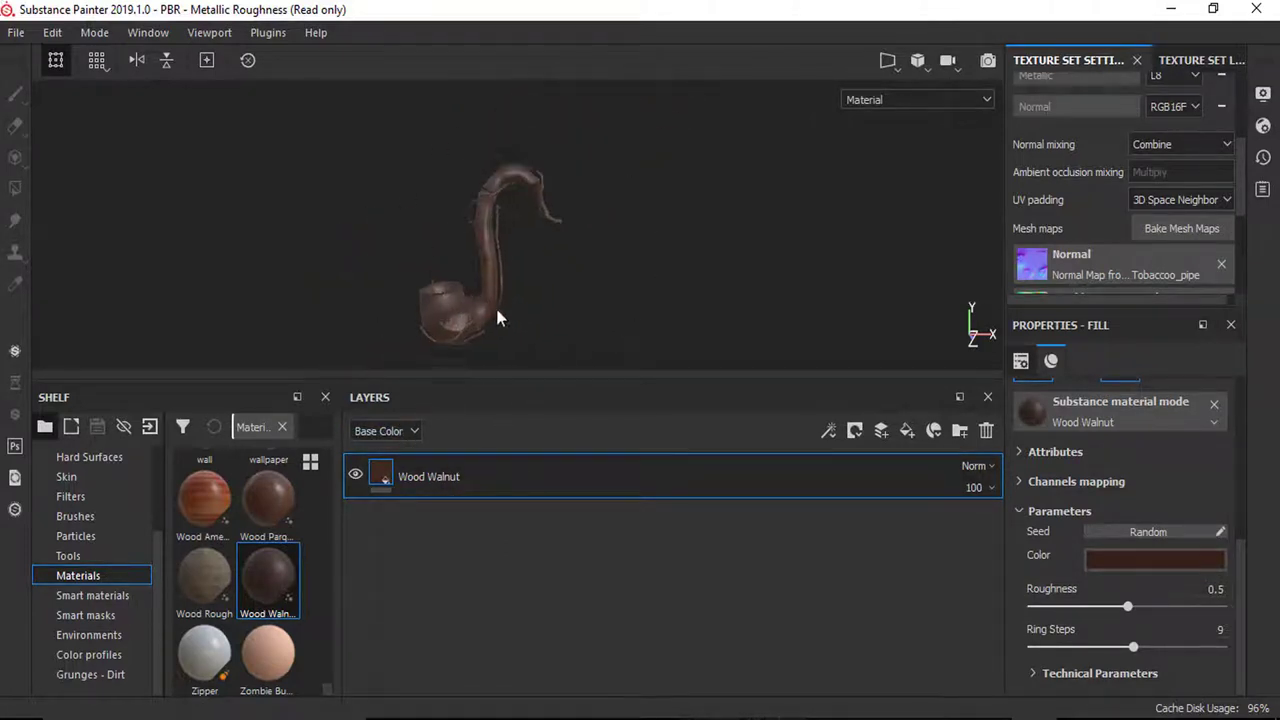
{"action": "scroll", "coordinate": [496, 306], "scroll_direction": "up", "scroll_amount": 3}
{"action": "scroll", "coordinate": [494, 313], "scroll_direction": "down", "scroll_amount": 2}
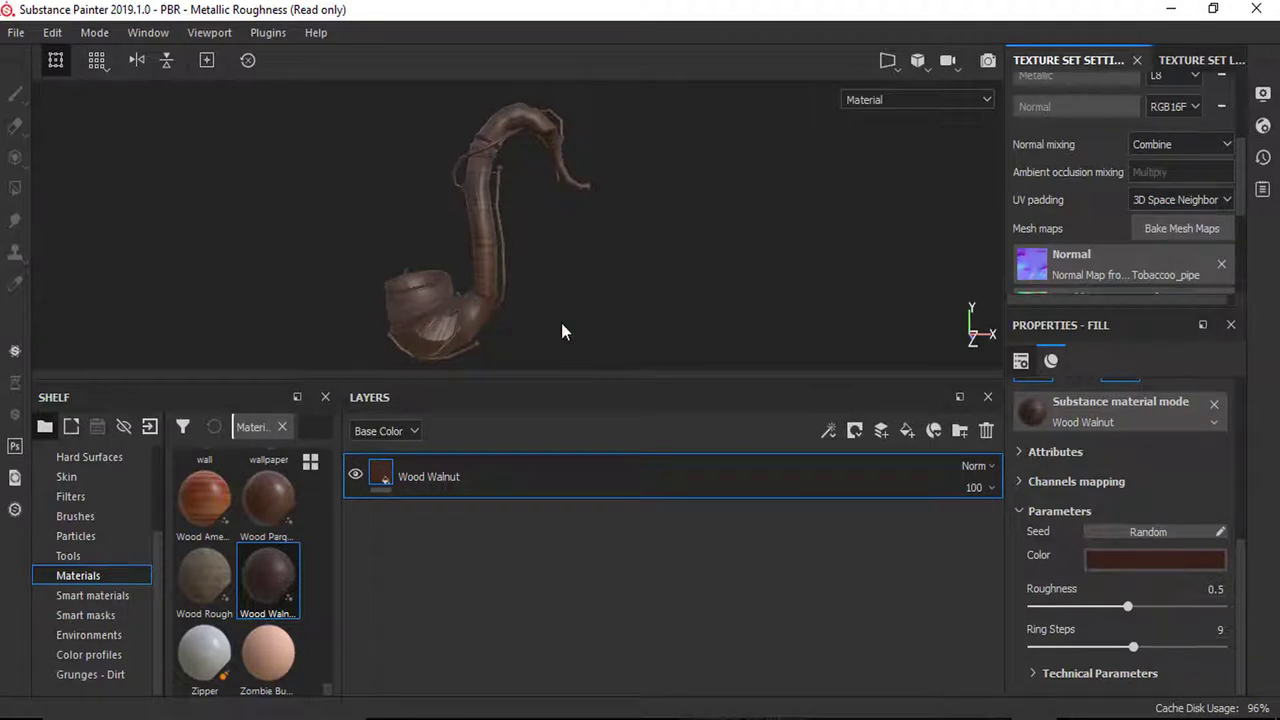
Step: Create a layer folder named woods and move the Wood Walnut layer into it
{"action": "left_click", "coordinate": [959, 430]}
{"action": "double_click", "coordinate": [445, 477]}
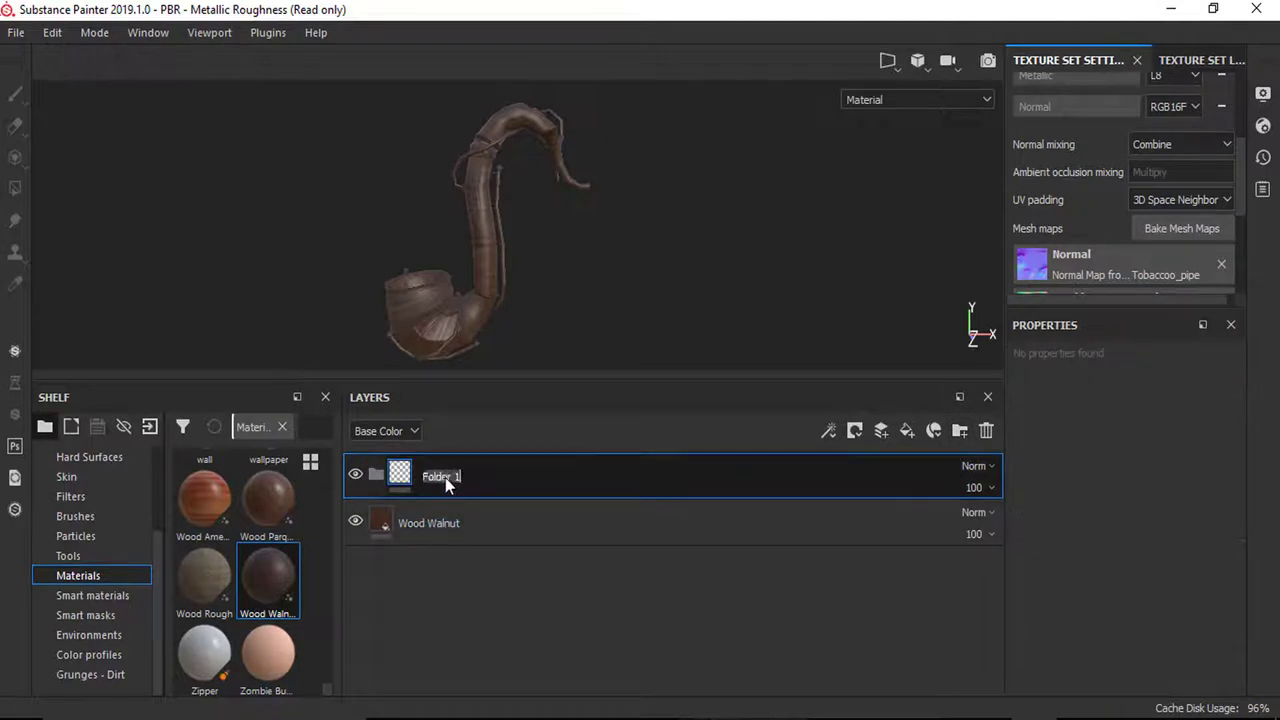
{"action": "type", "text": "woods"}
{"action": "key", "text": "Return"}
{"action": "left_click", "coordinate": [390, 512]}
{"action": "left_click_drag", "start_coordinate": [489, 538], "coordinate": [428, 467]}
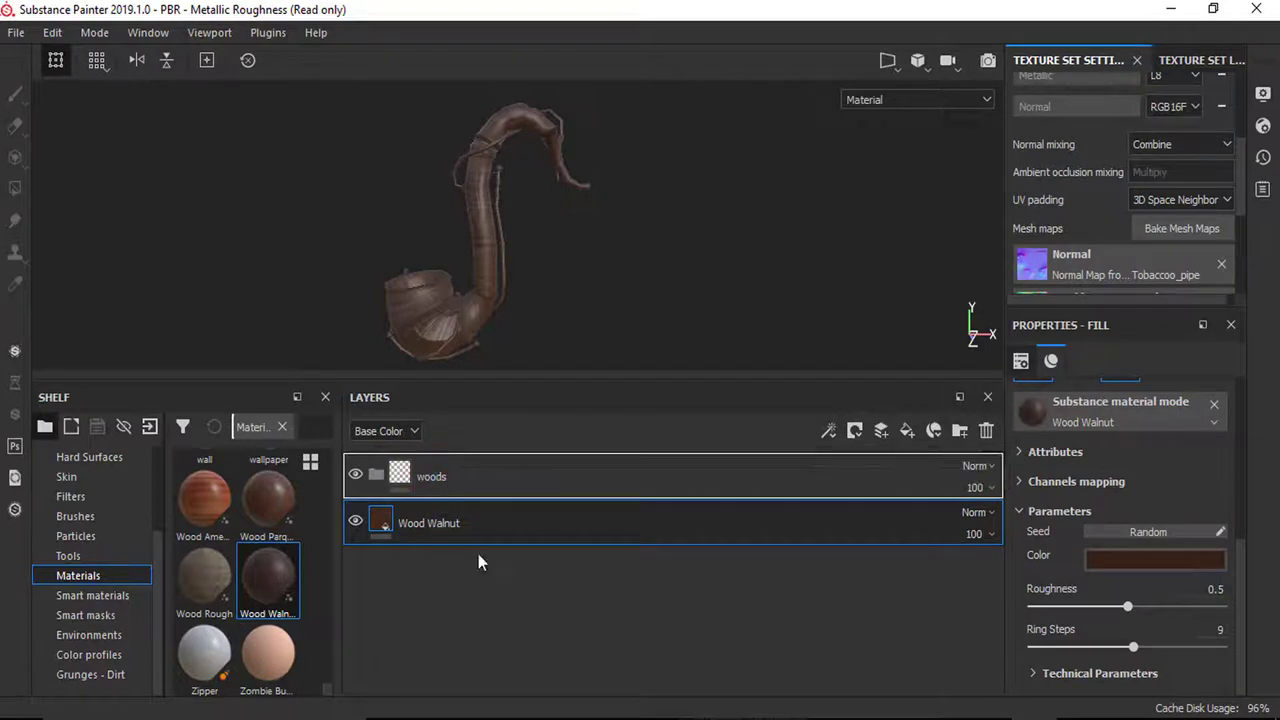
Step: Add a black mask to the woods folder
{"action": "left_click", "coordinate": [443, 482]}
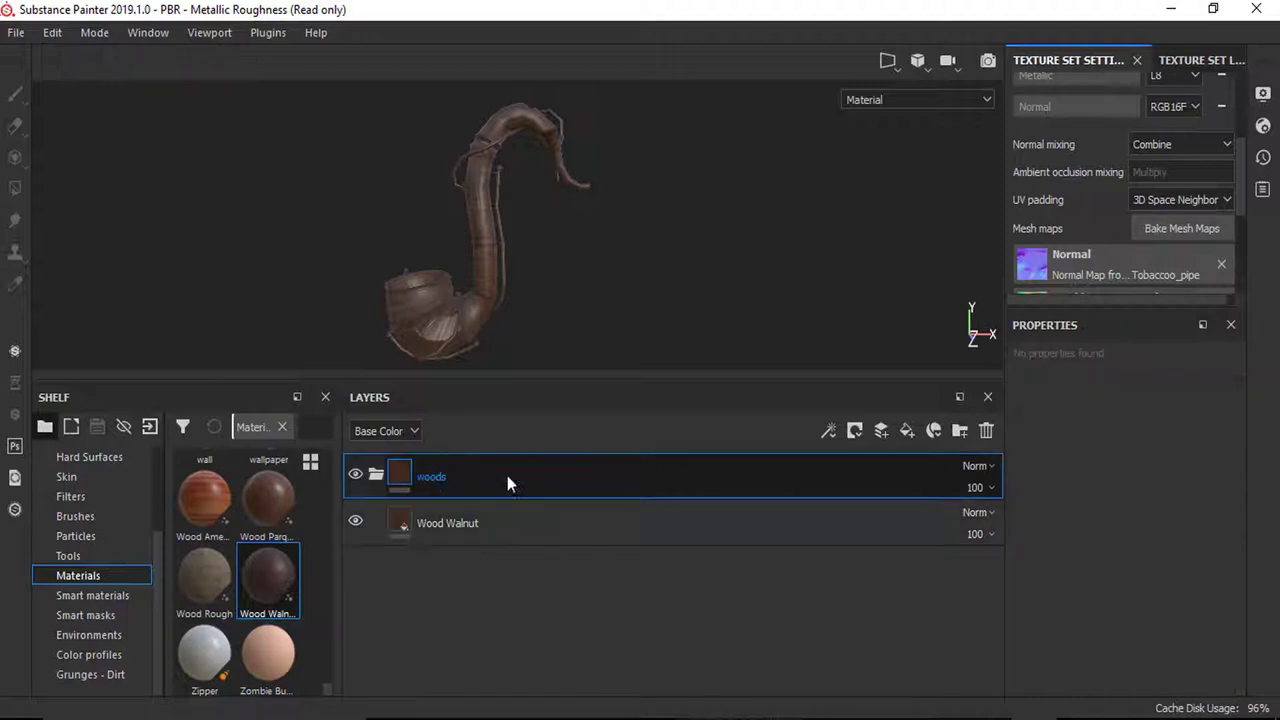
{"action": "left_click", "coordinate": [856, 430]}
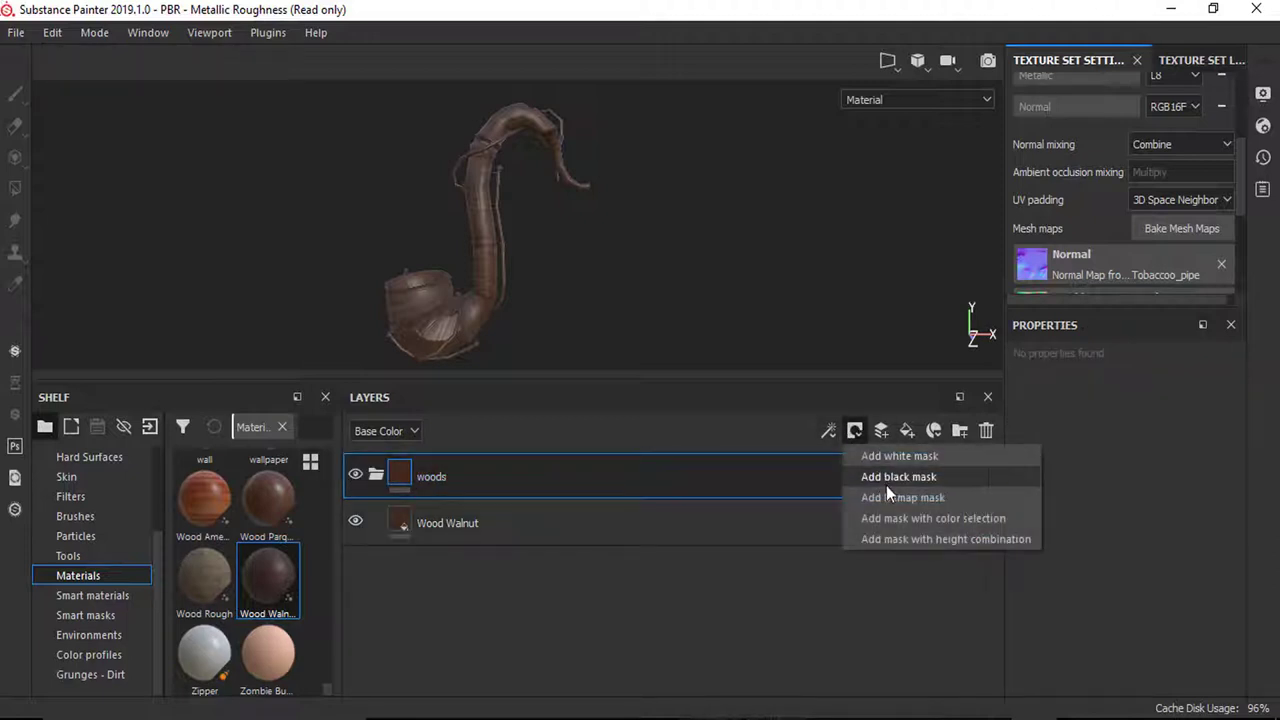
{"action": "left_click", "coordinate": [860, 476]}
{"action": "scroll", "coordinate": [481, 290], "scroll_direction": "up", "scroll_amount": 5}
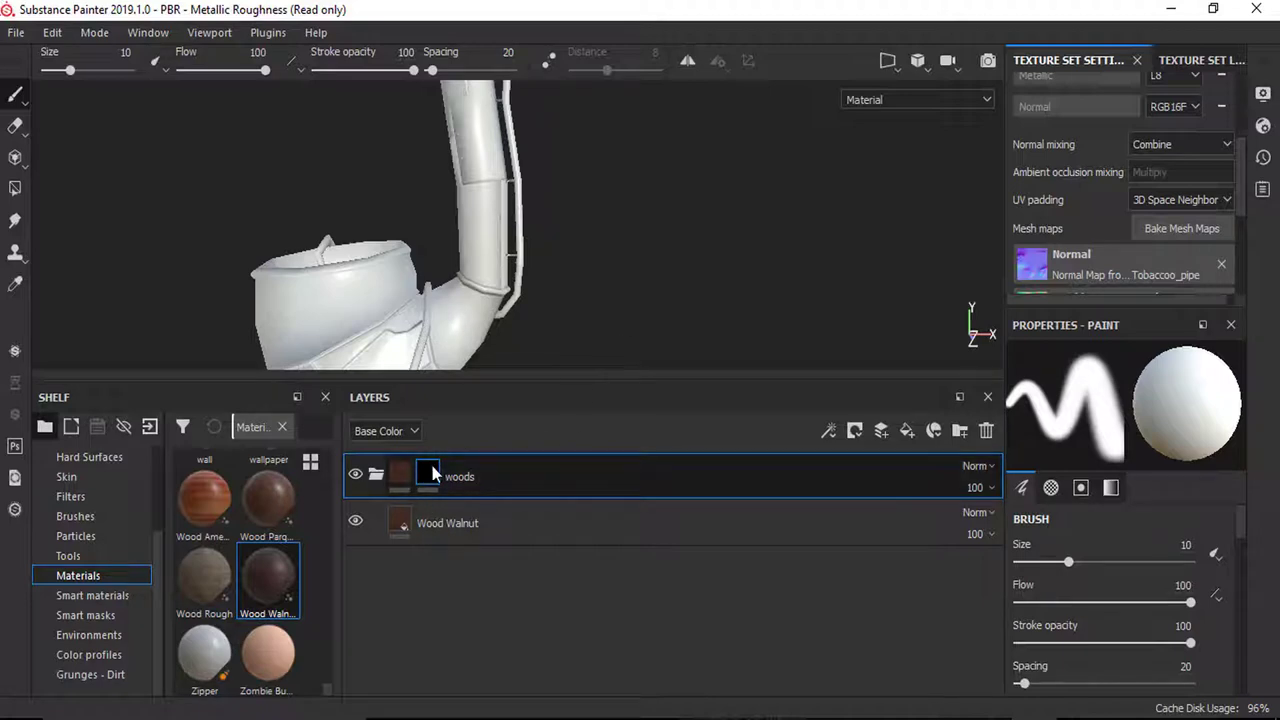
Step: Fill the pipe bowl and the elbow below the stem into the woods folder's mask using UV chunk polygon fill
{"action": "left_click", "coordinate": [14, 190]}
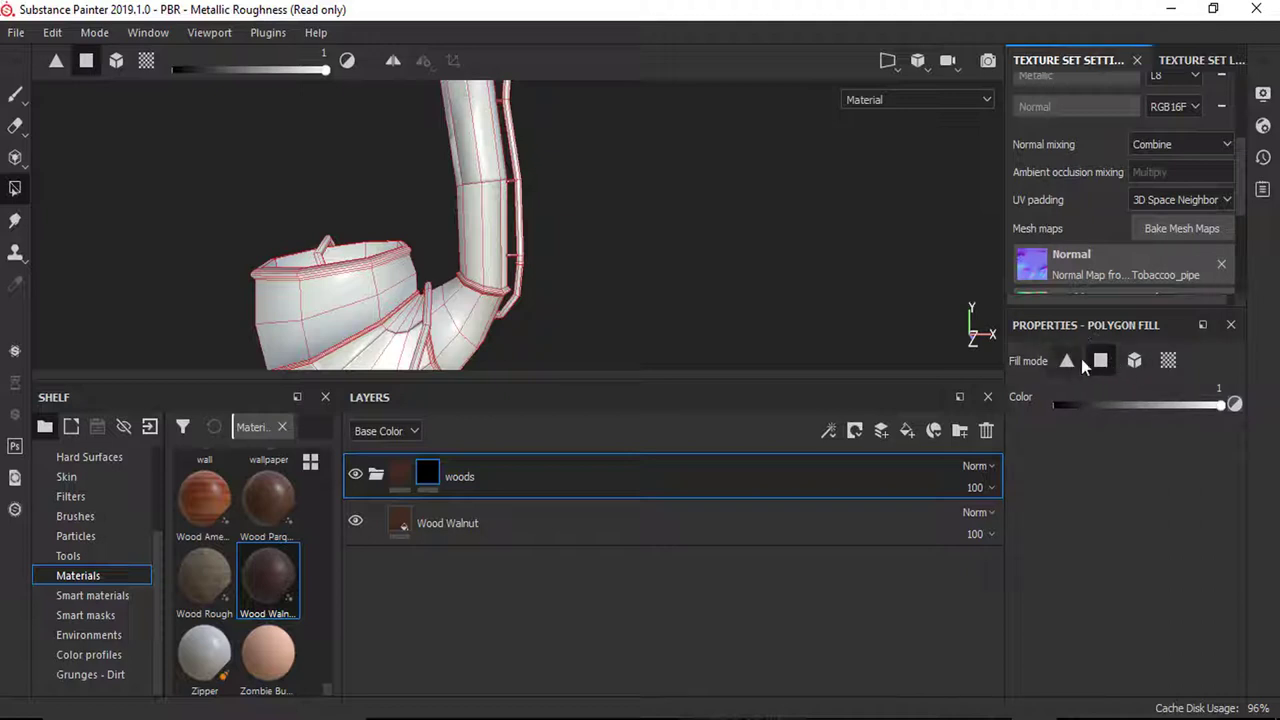
{"action": "left_click", "coordinate": [1168, 360]}
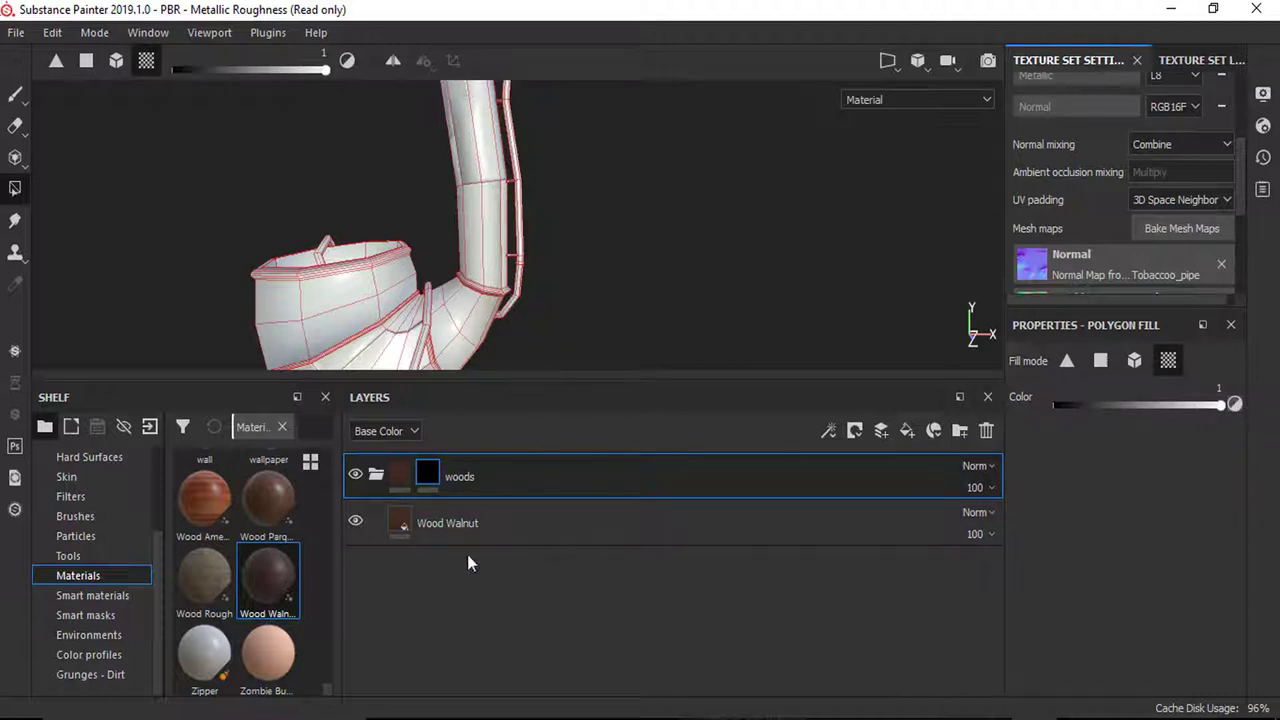
{"action": "left_click", "coordinate": [485, 347]}
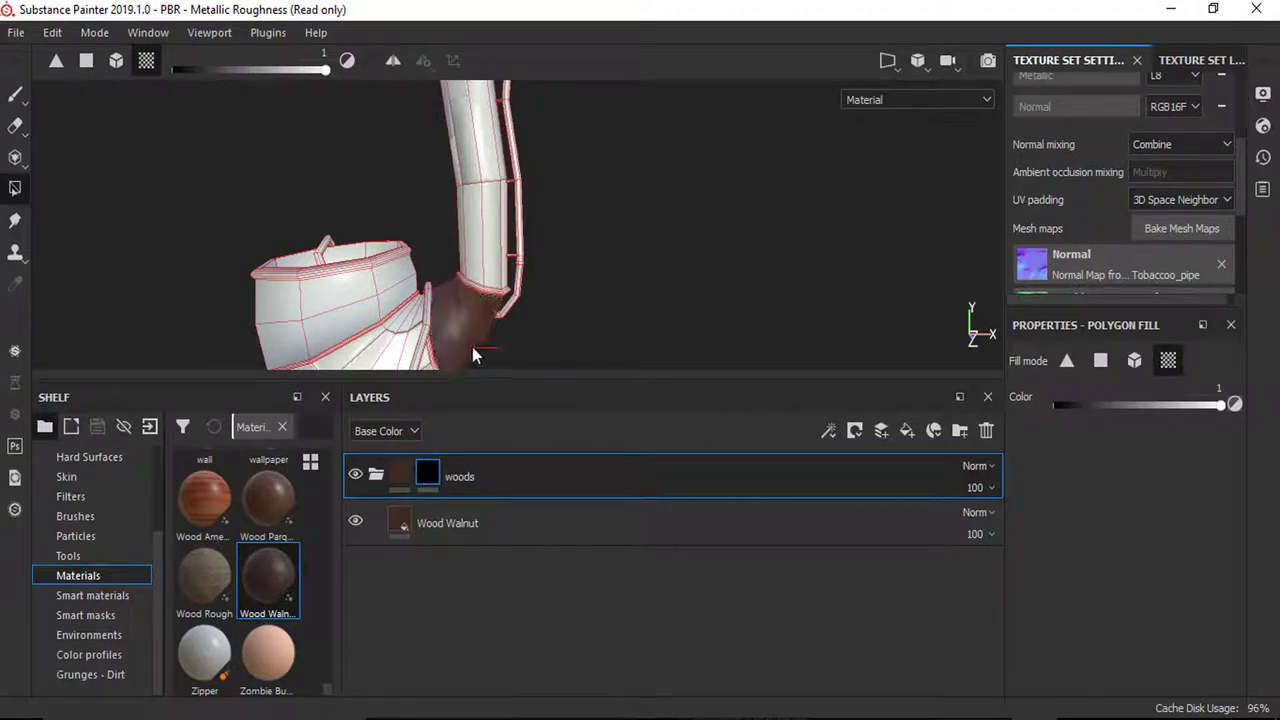
{"action": "left_click", "coordinate": [272, 325]}
{"action": "left_click", "coordinate": [257, 266]}
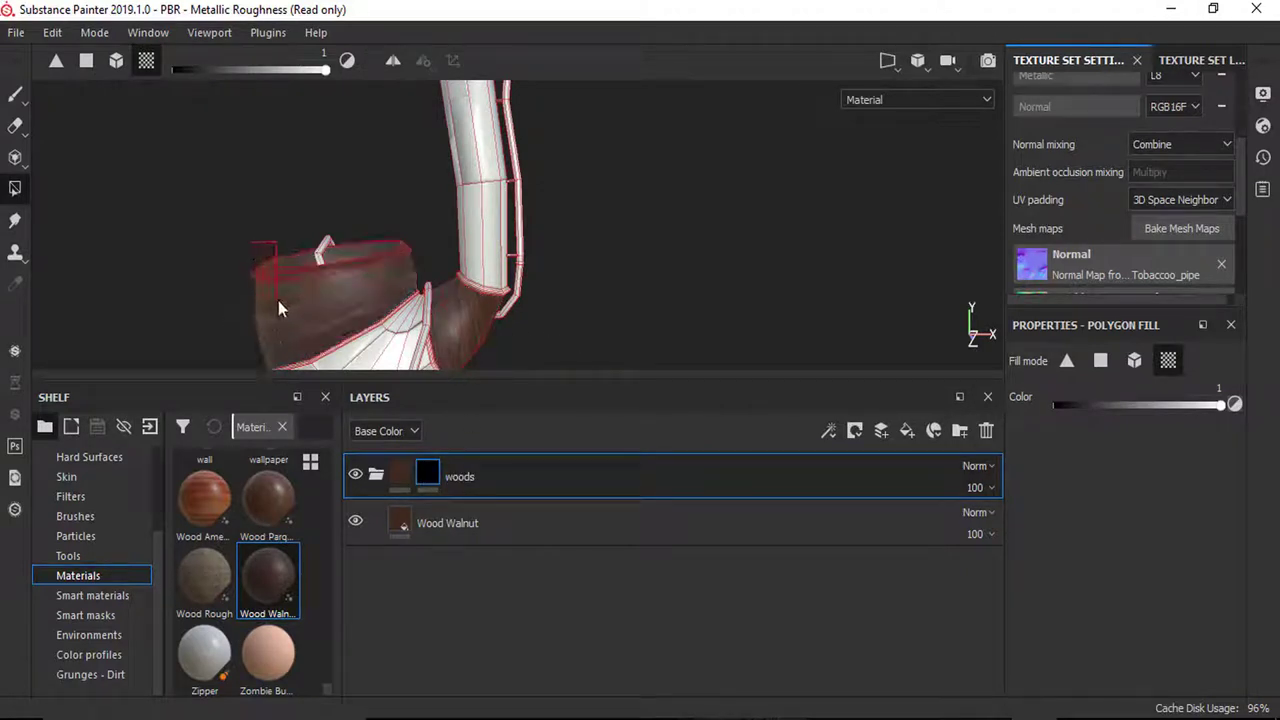
{"action": "left_click", "coordinate": [17, 98]}
{"action": "scroll", "coordinate": [320, 288], "scroll_direction": "up", "scroll_amount": 4}
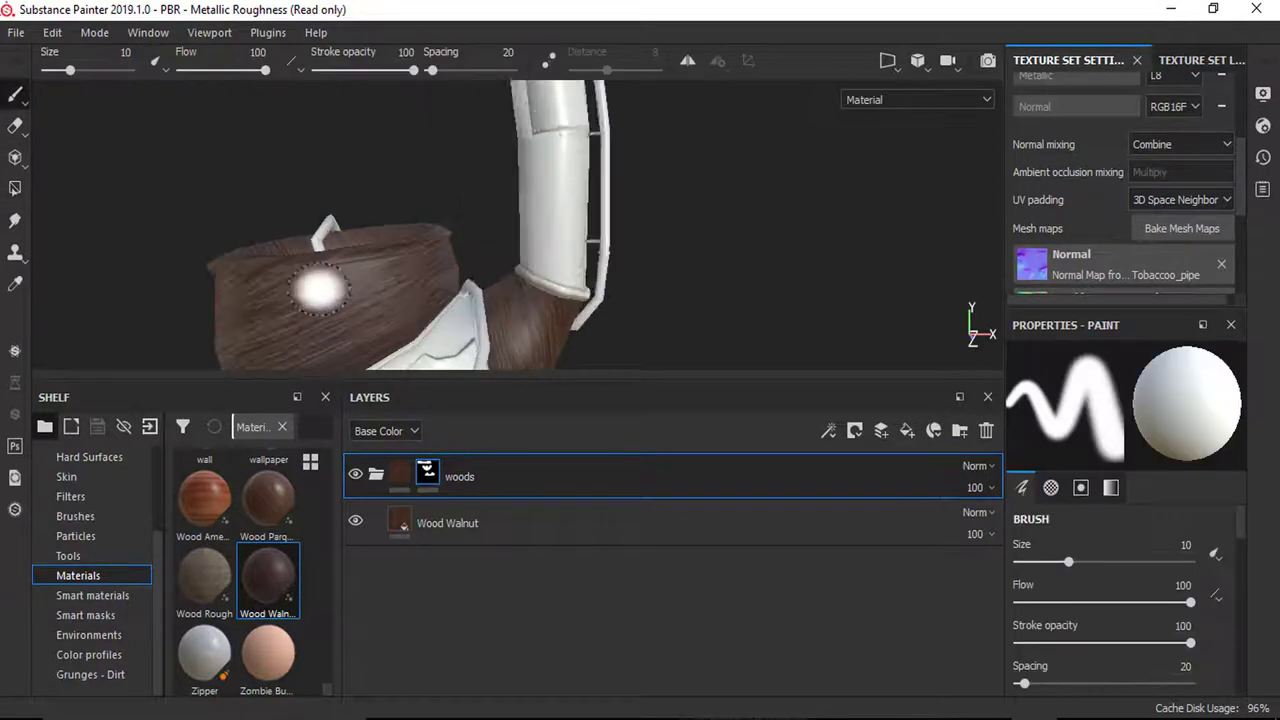
{"action": "mouse_move", "coordinate": [420, 258]}
{"action": "left_mouse_down", "text": "alt"}
{"action": "mouse_move", "coordinate": [449, 169]}
{"action": "mouse_move", "coordinate": [430, 168]}
{"action": "left_mouse_up", "text": "alt"}
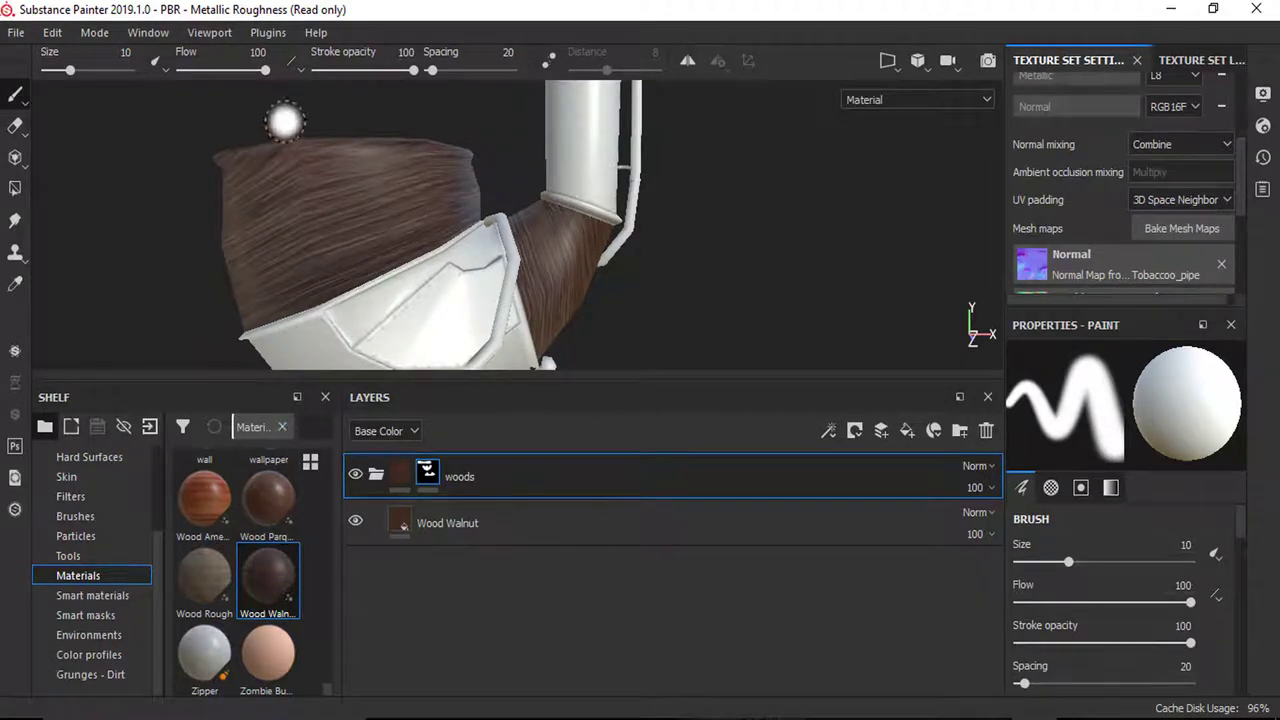
Step: Rotate the Wood Walnut layer's UV projection to 73.85 so the grain runs vertically along the bowl
{"action": "left_click", "coordinate": [459, 527]}
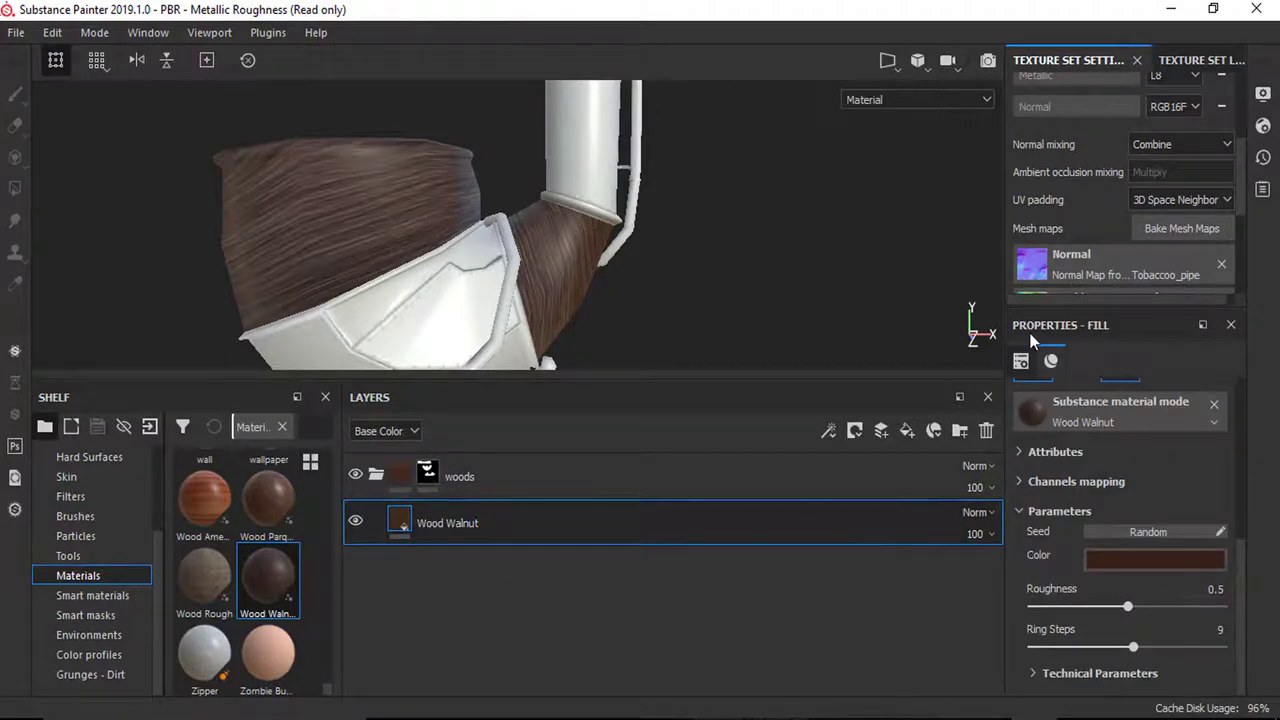
{"action": "scroll", "coordinate": [1115, 480], "scroll_direction": "up", "scroll_amount": 5}
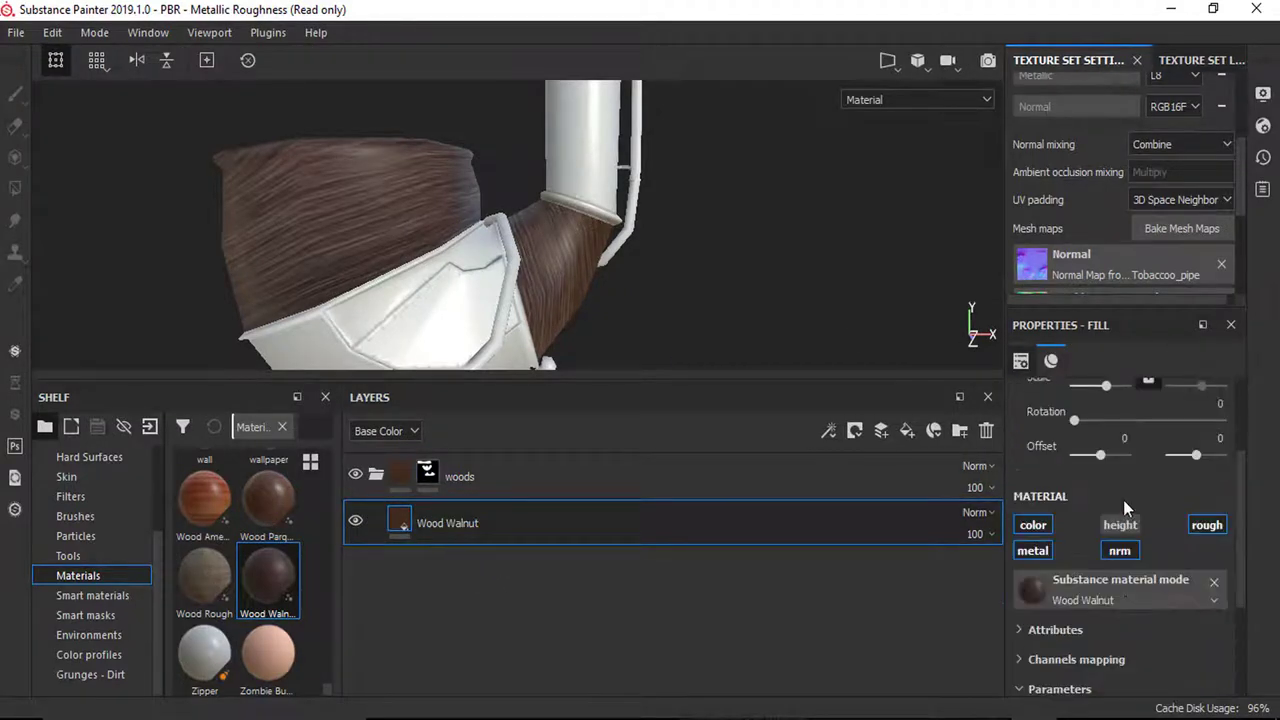
{"action": "left_click_drag", "start_coordinate": [1074, 481], "coordinate": [1104, 481]}
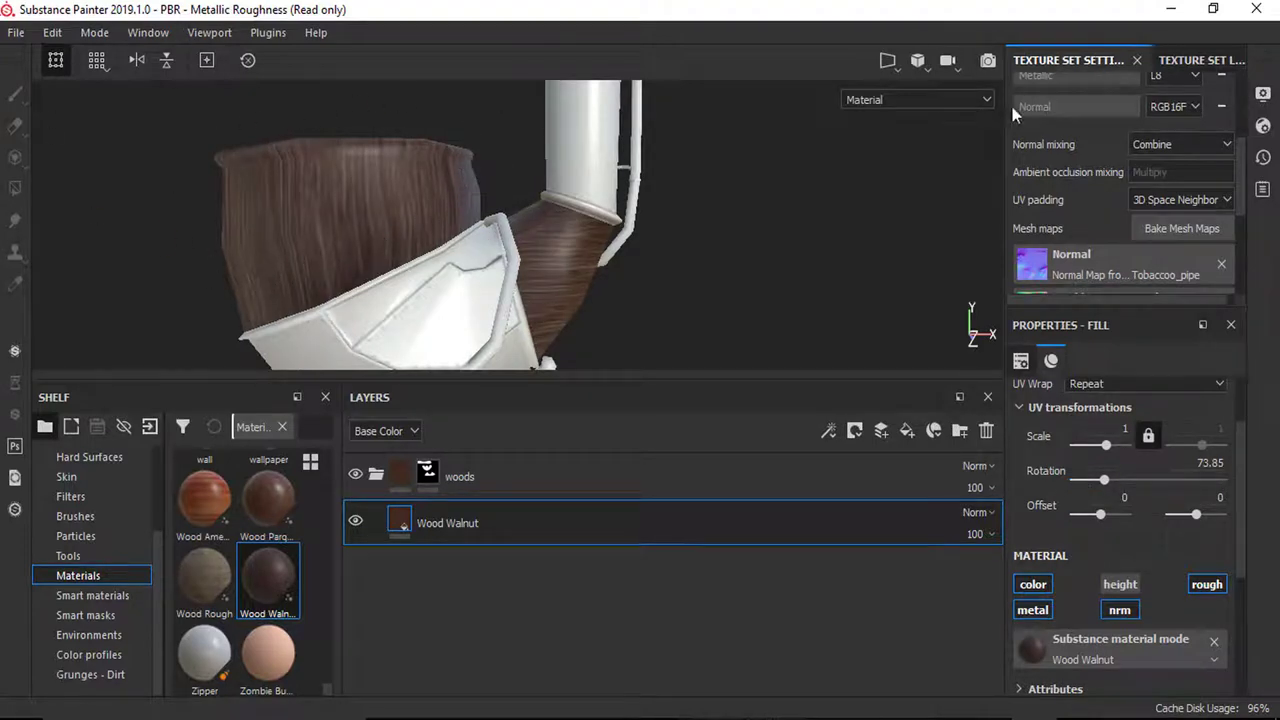
Step: Set the texture set size to 2048
{"action": "scroll", "coordinate": [1066, 237], "scroll_direction": "up", "scroll_amount": 4}
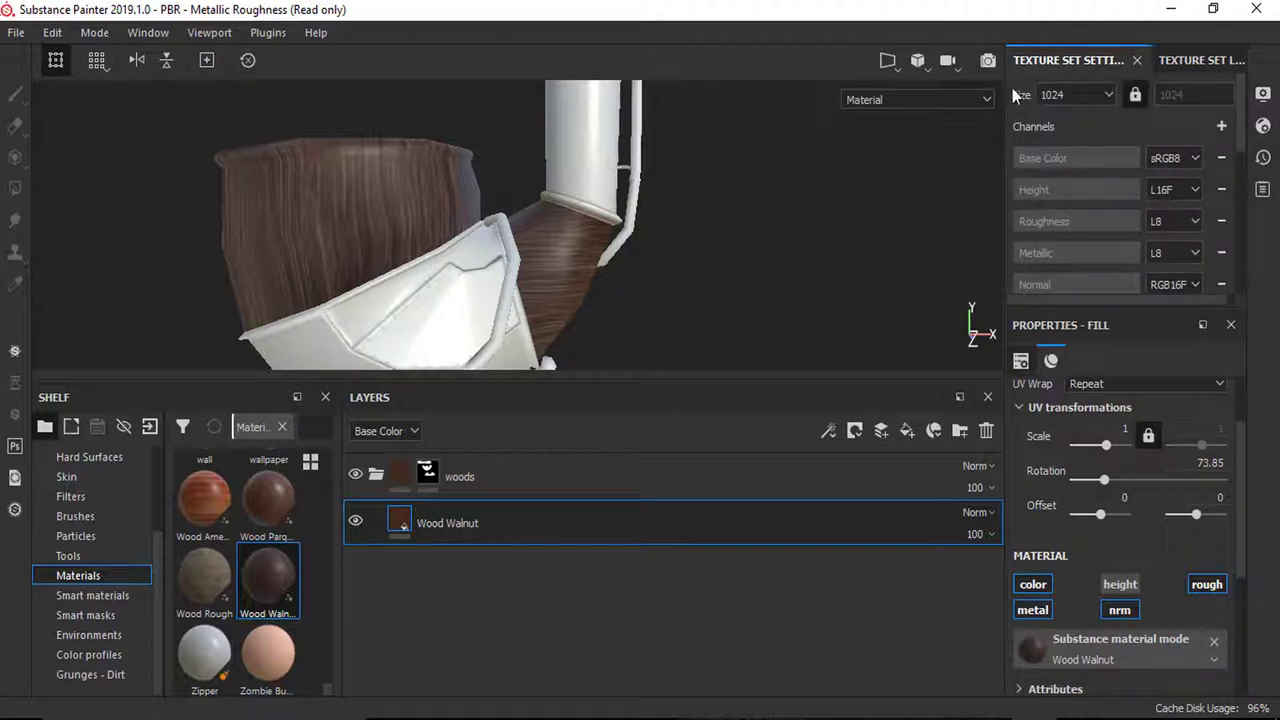
{"action": "left_click", "coordinate": [1076, 95]}
{"action": "left_click", "coordinate": [1052, 133]}
{"action": "scroll", "coordinate": [297, 220], "scroll_direction": "up", "scroll_amount": 3}
{"action": "scroll", "coordinate": [310, 218], "scroll_direction": "up", "scroll_amount": 2}
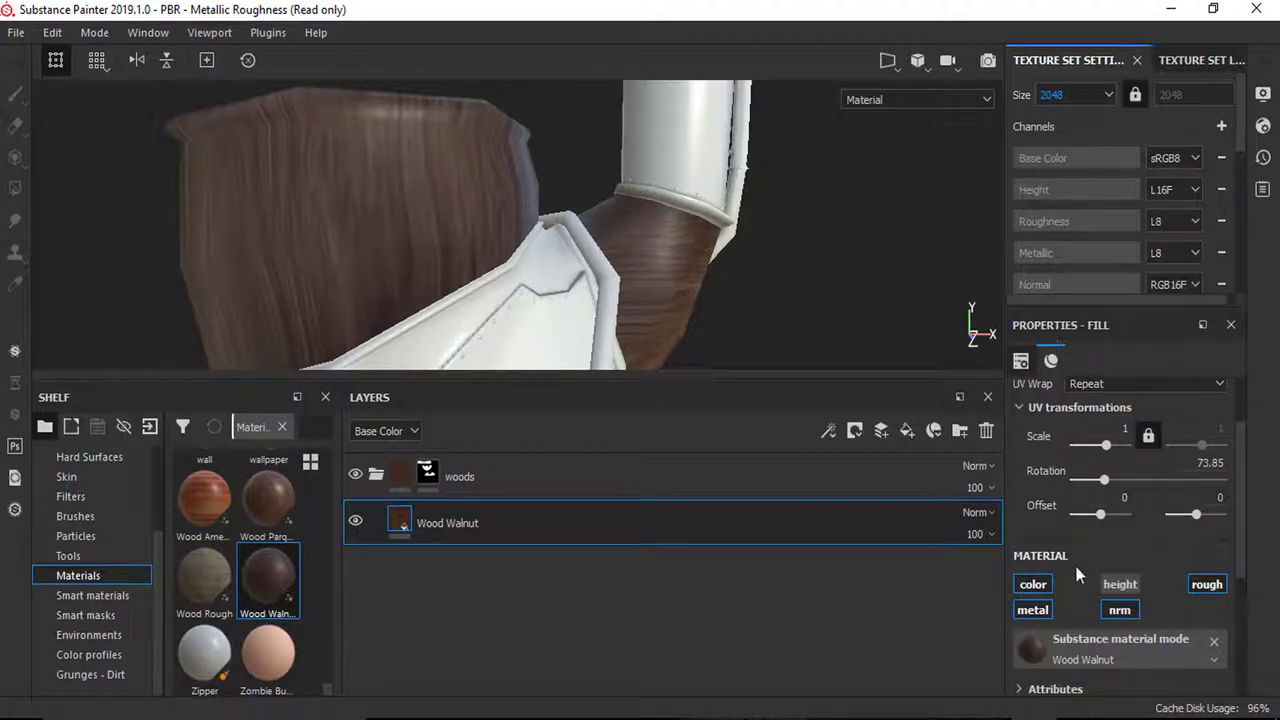
Step: Enable the Wood Walnut layer's height channel and set Normal Intensity to 0.44 and Height Range to 0.45
{"action": "left_click", "coordinate": [1120, 586]}
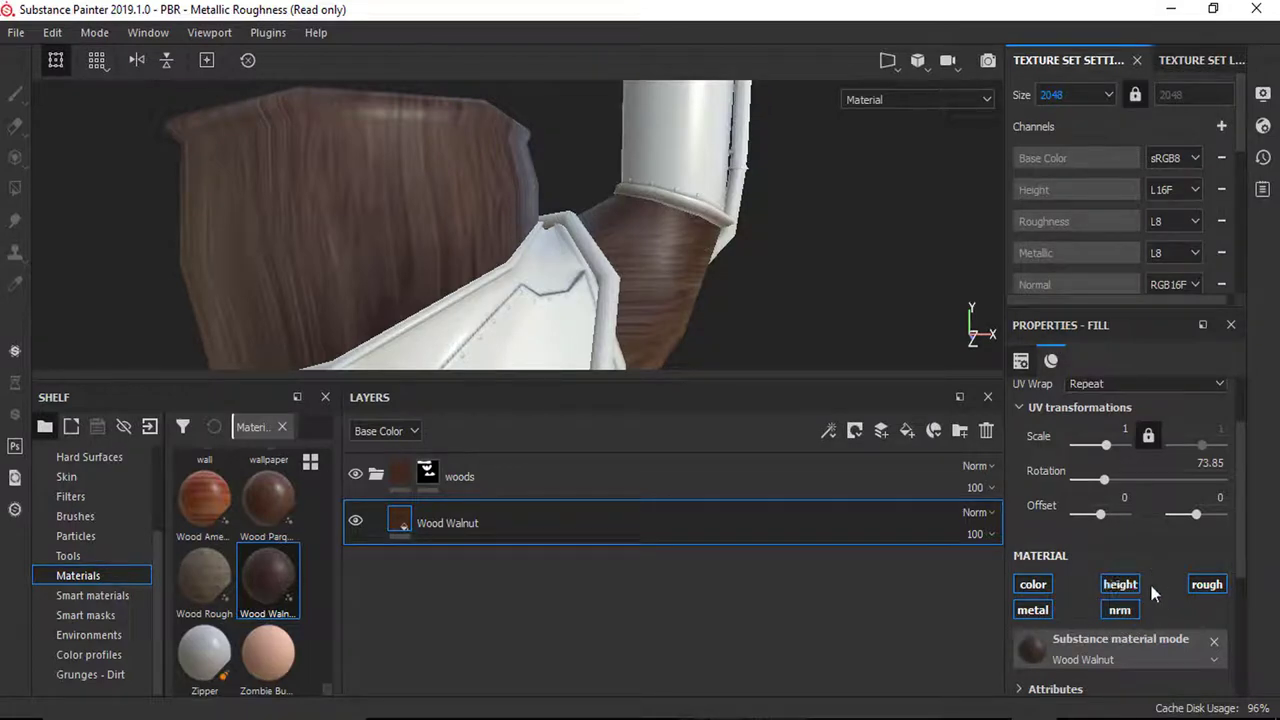
{"action": "scroll", "coordinate": [1070, 511], "scroll_direction": "down", "scroll_amount": 4}
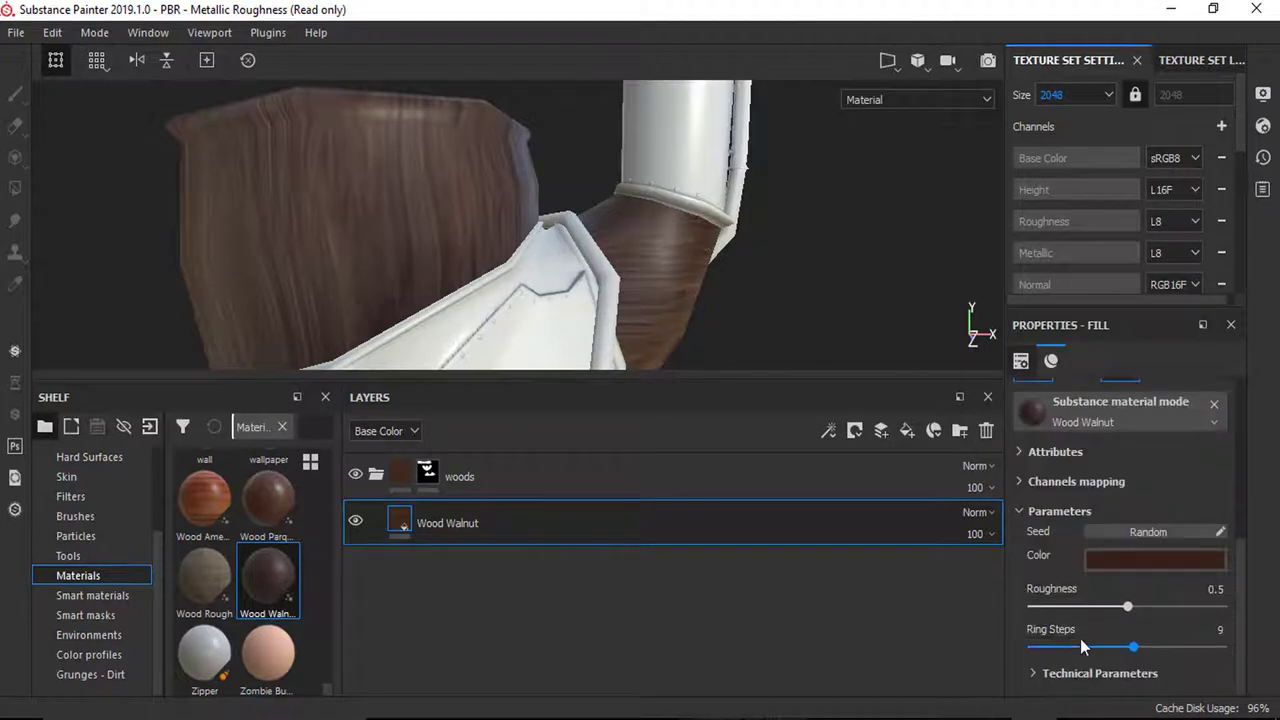
{"action": "left_click", "coordinate": [1075, 675]}
{"action": "scroll", "coordinate": [1060, 620], "scroll_direction": "down", "scroll_amount": 2}
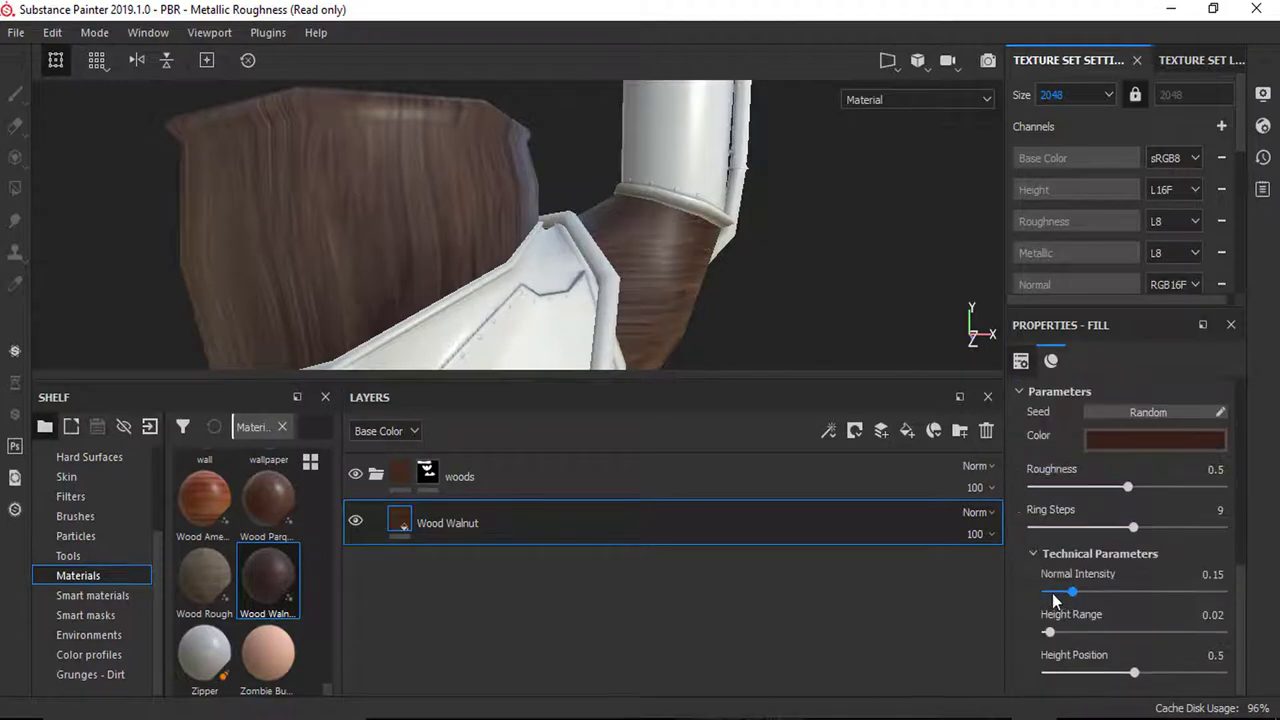
{"action": "left_click_drag", "start_coordinate": [1072, 592], "coordinate": [1124, 592]}
{"action": "left_click_drag", "start_coordinate": [1053, 623], "coordinate": [1115, 630]}
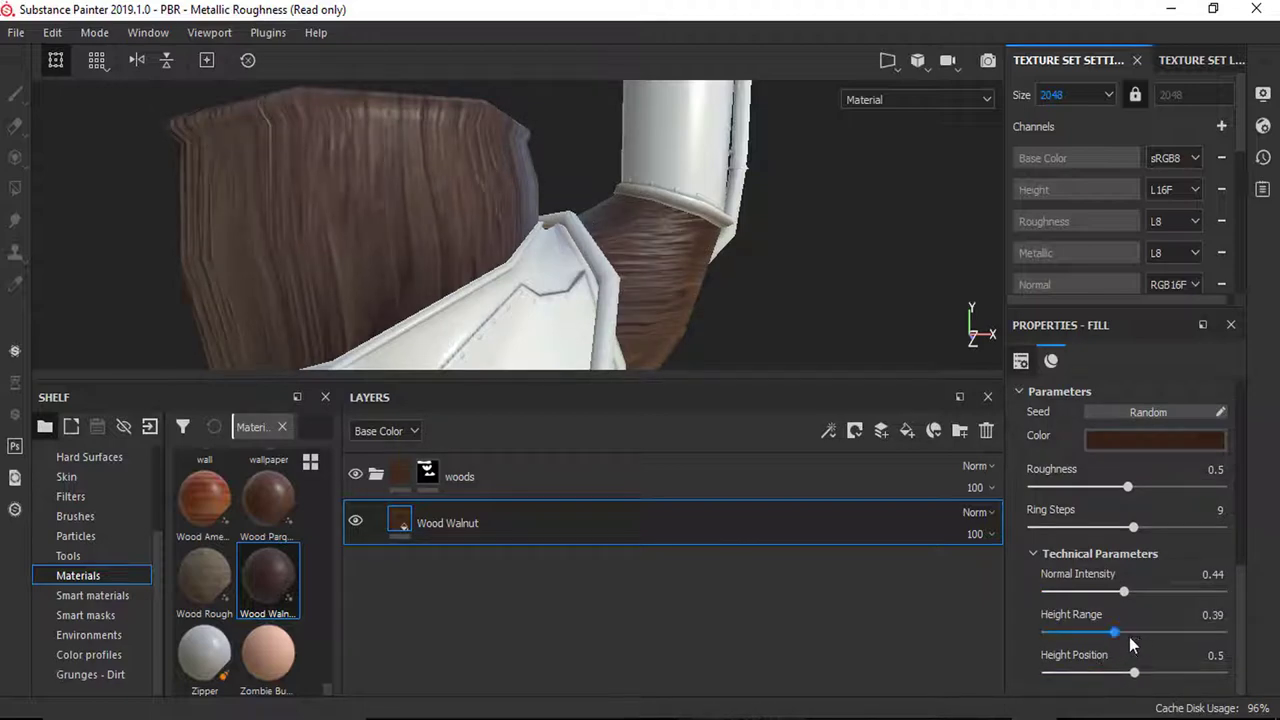
{"action": "left_click", "coordinate": [1127, 633]}
{"action": "left_click_drag", "start_coordinate": [497, 193], "coordinate": [432, 130], "text": "alt"}
{"action": "left_click_drag", "start_coordinate": [490, 224], "coordinate": [533, 190], "text": "alt"}
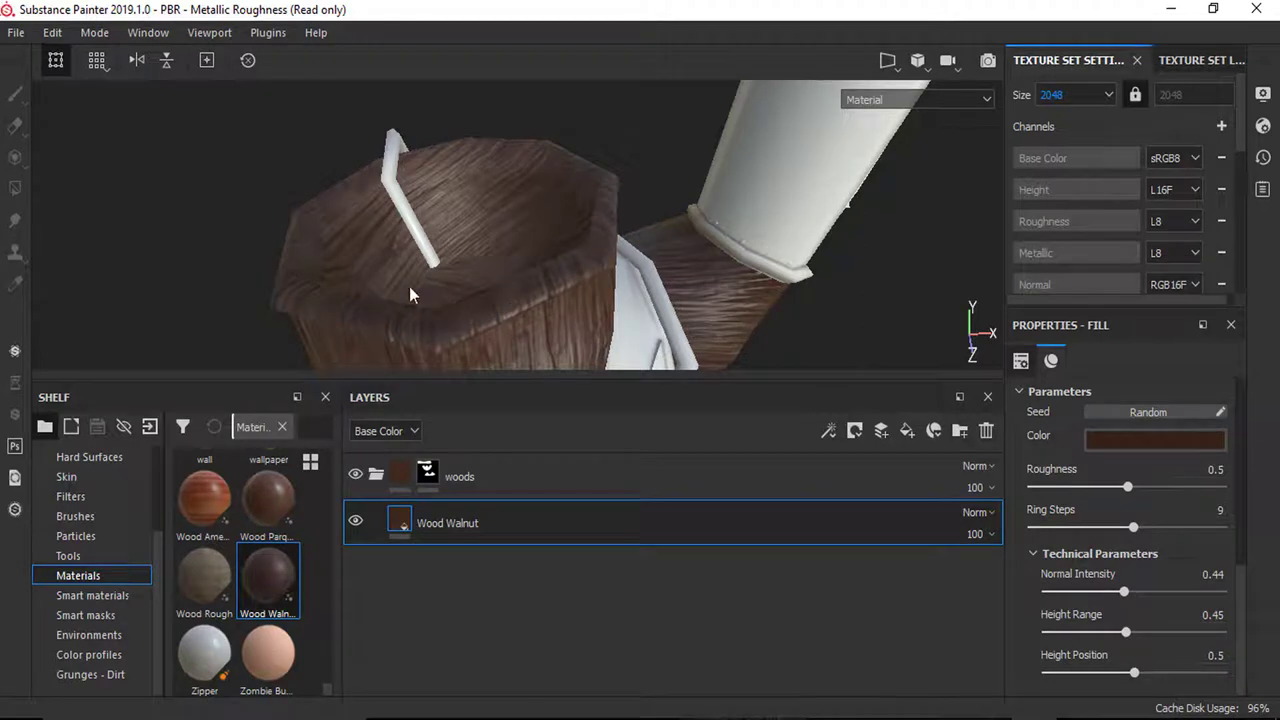
{"action": "left_click_drag", "start_coordinate": [524, 258], "coordinate": [503, 181], "text": "alt"}
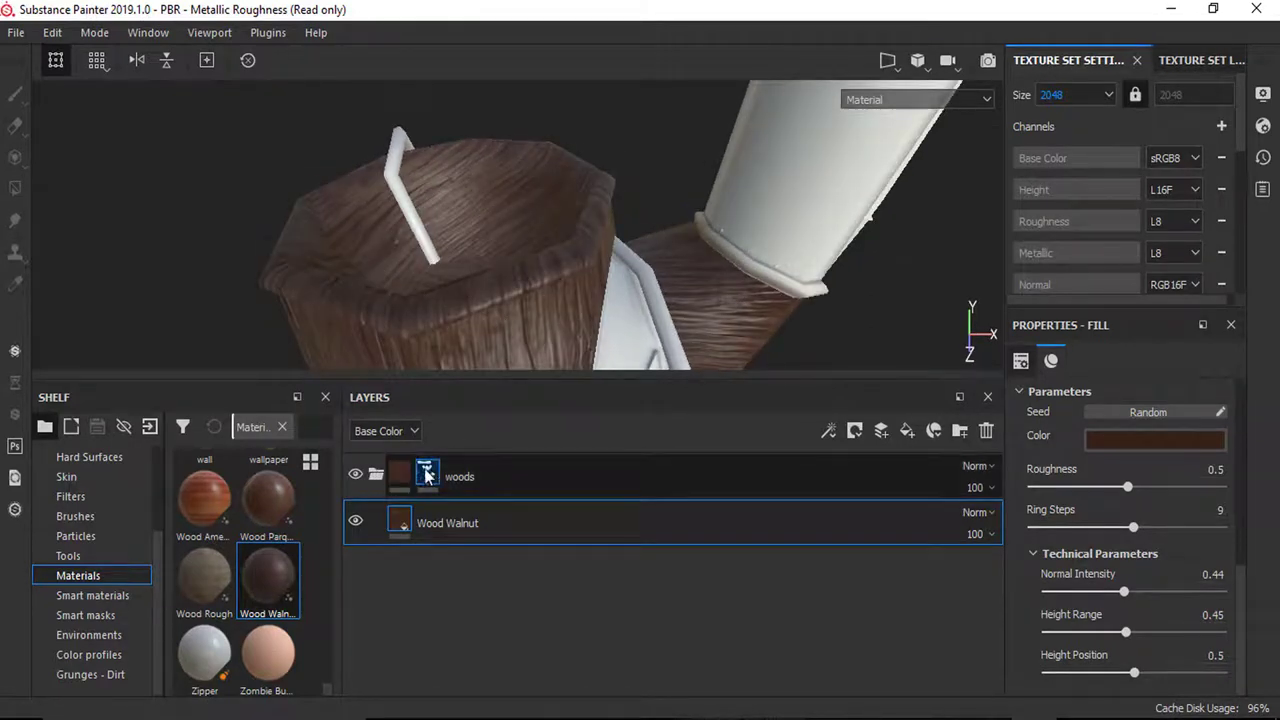
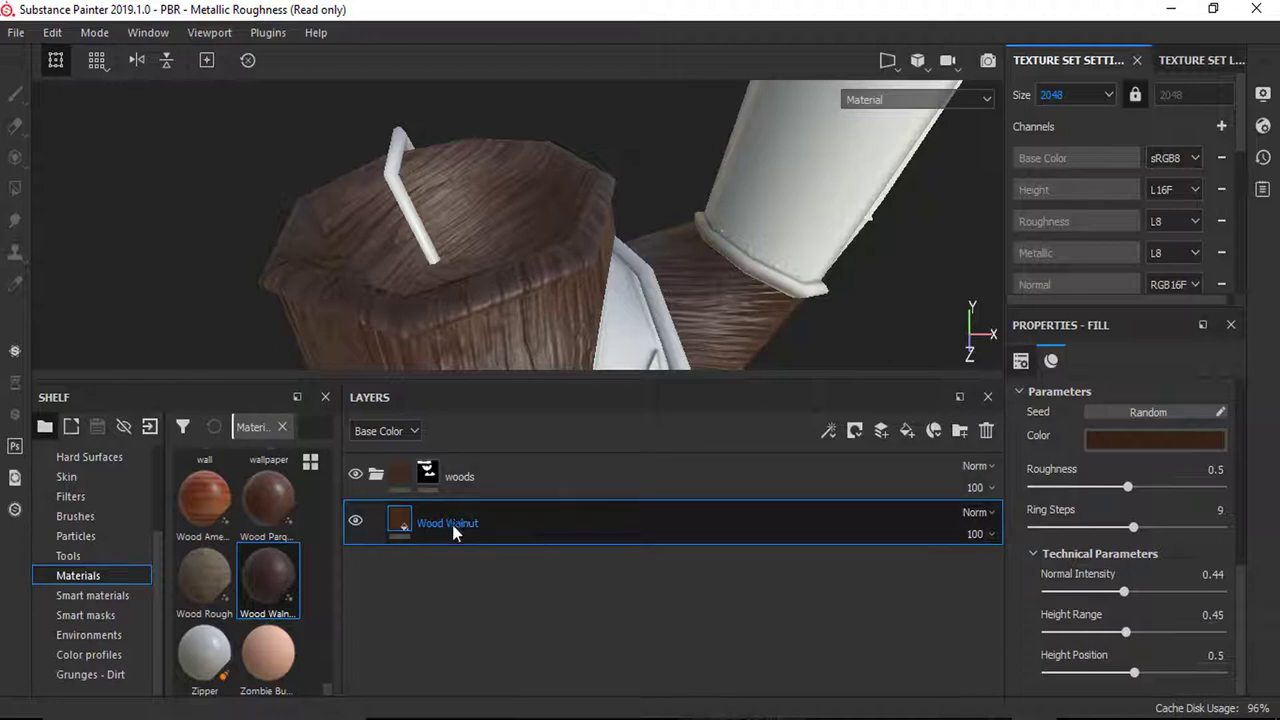
Step: Add a black mask to the Wood Walnut layer inside the woods folder
{"action": "left_click", "coordinate": [855, 430]}
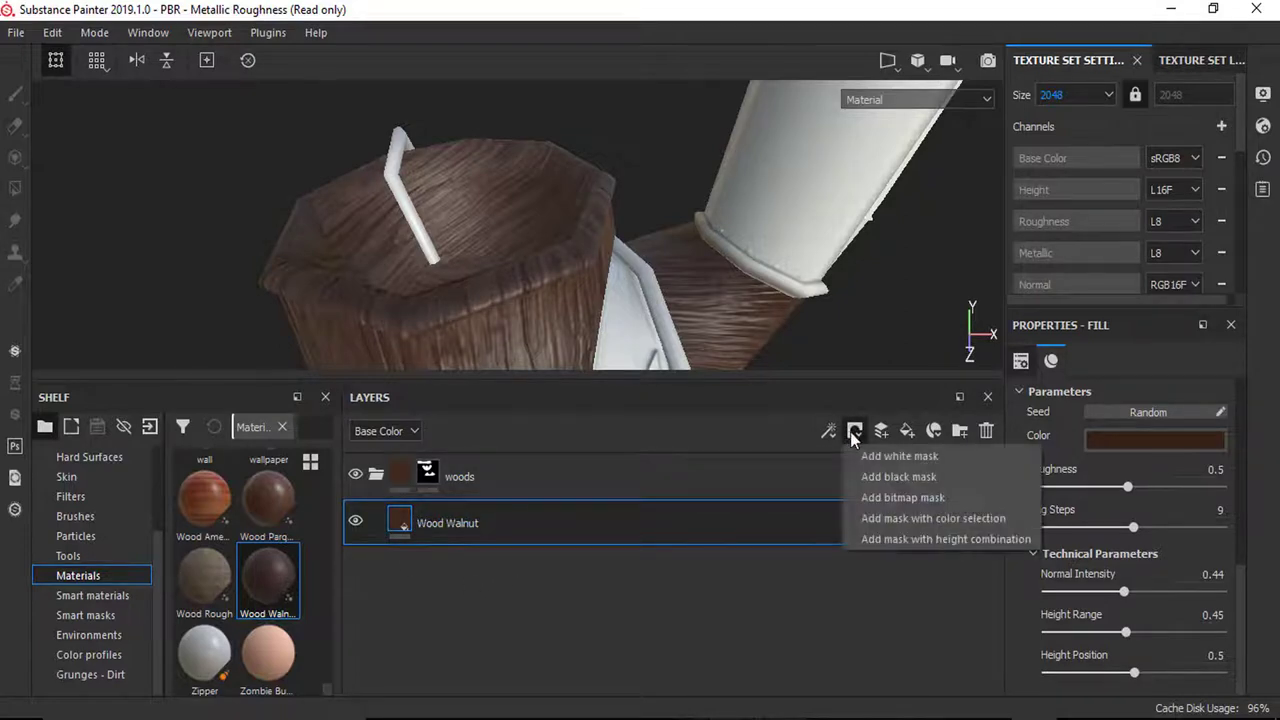
{"action": "left_click", "coordinate": [888, 477]}
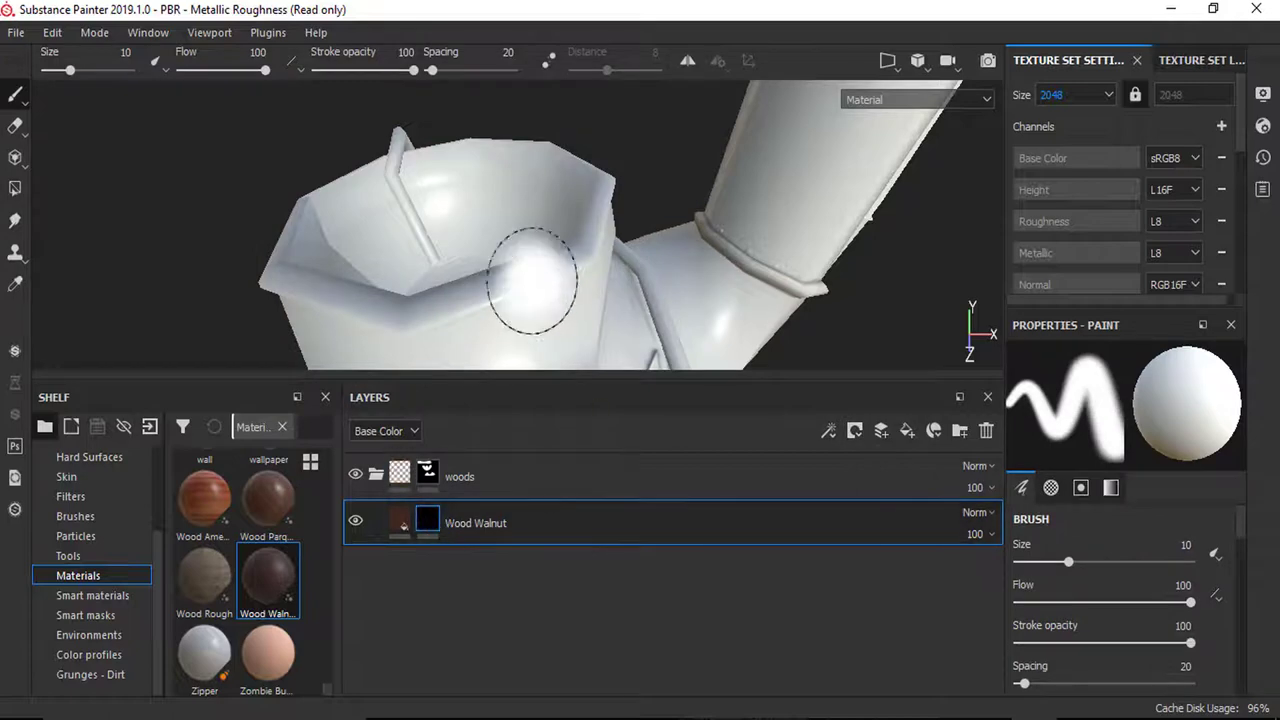
{"action": "scroll", "coordinate": [536, 275], "scroll_direction": "down", "scroll_amount": 3}
{"action": "scroll", "coordinate": [536, 275], "scroll_direction": "down", "scroll_amount": 1}
{"action": "left_click_drag", "start_coordinate": [540, 278], "coordinate": [586, 260], "text": "alt"}
{"action": "middle_click_drag", "start_coordinate": [587, 268], "coordinate": [563, 190], "text": "alt"}
{"action": "scroll", "coordinate": [523, 188], "scroll_direction": "up", "scroll_amount": 3}
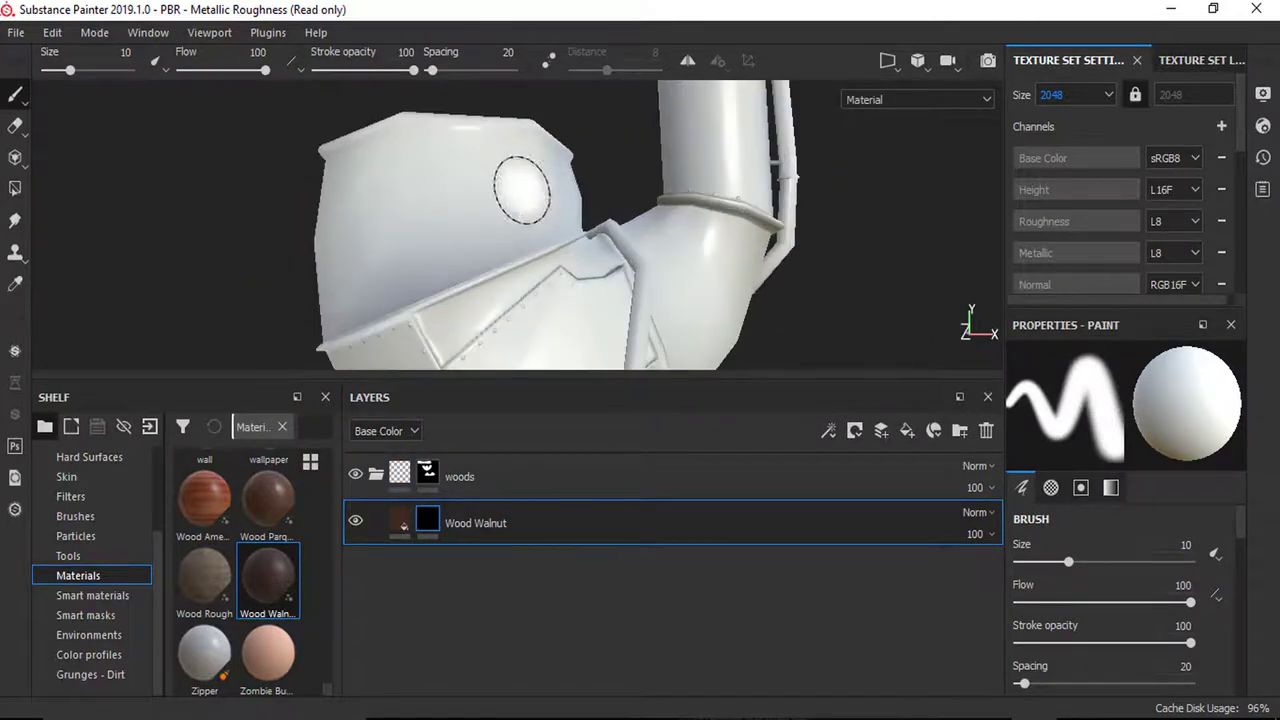
{"action": "left_click_drag", "start_coordinate": [538, 210], "coordinate": [545, 290], "text": "alt"}
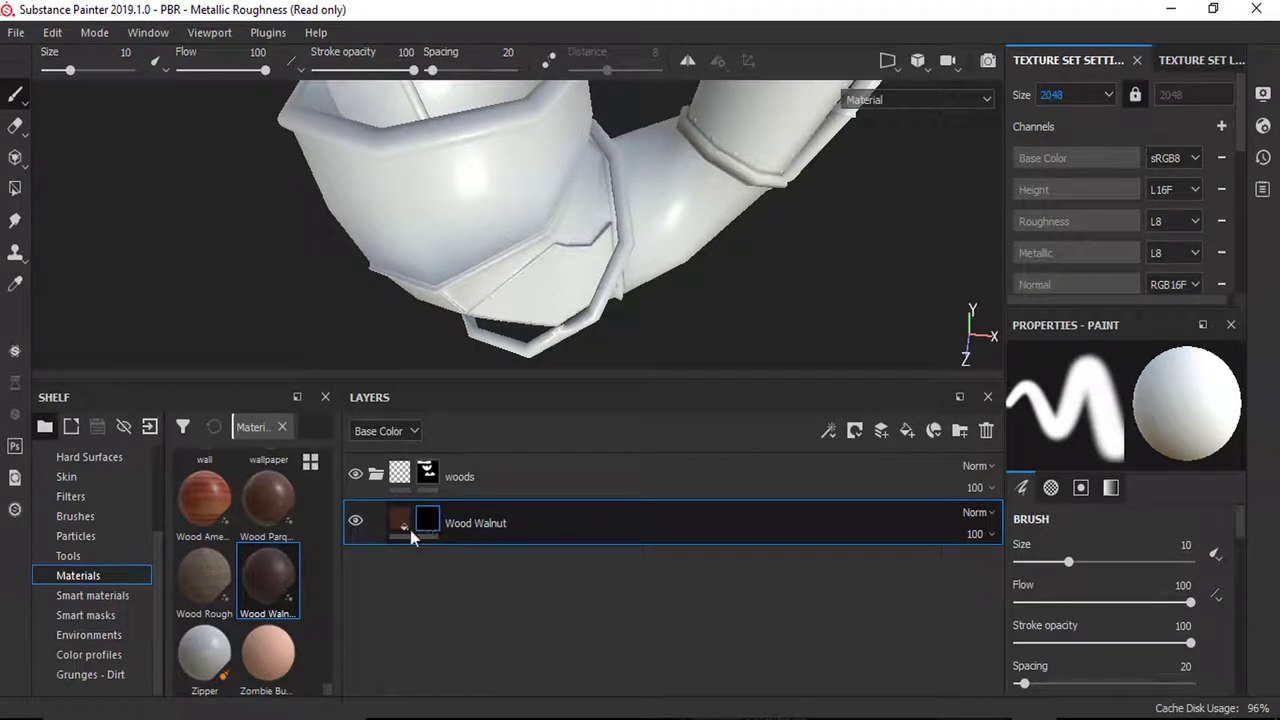
Step: Fill the bowl's outer surface and the elbow into the Wood Walnut layer's mask with polygon fill
{"action": "left_click", "coordinate": [15, 189]}
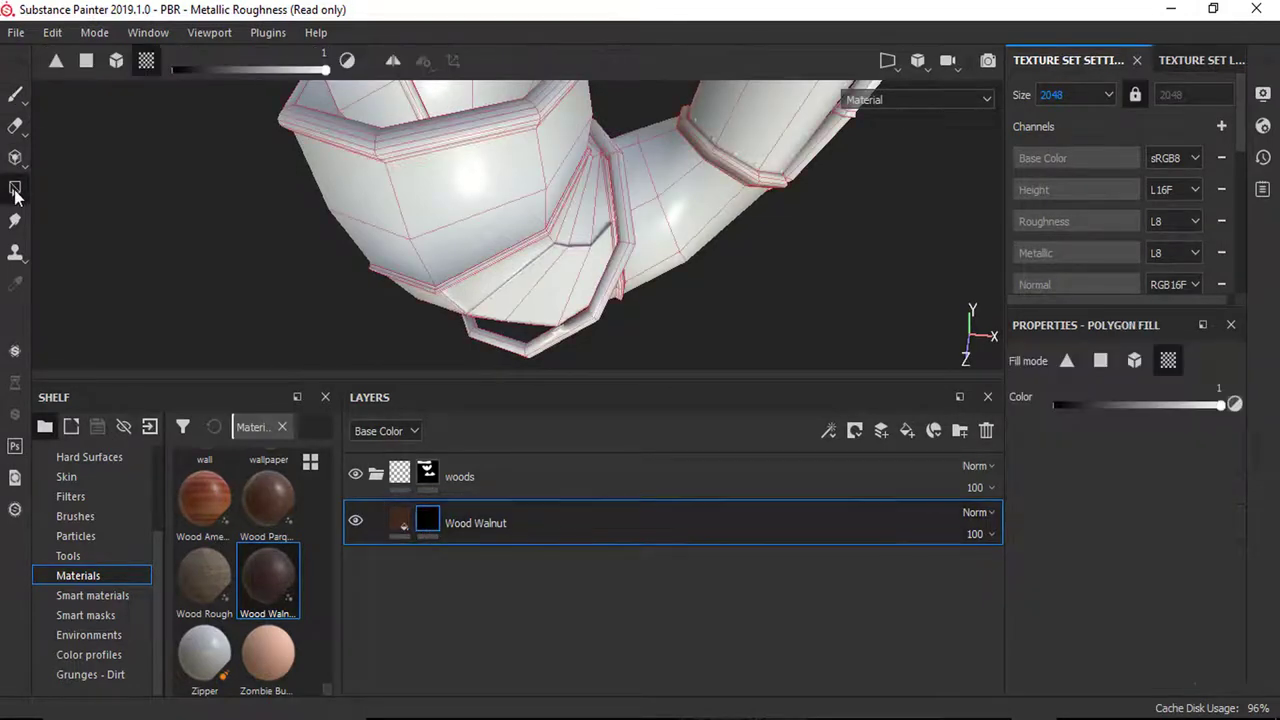
{"action": "left_click", "coordinate": [423, 204]}
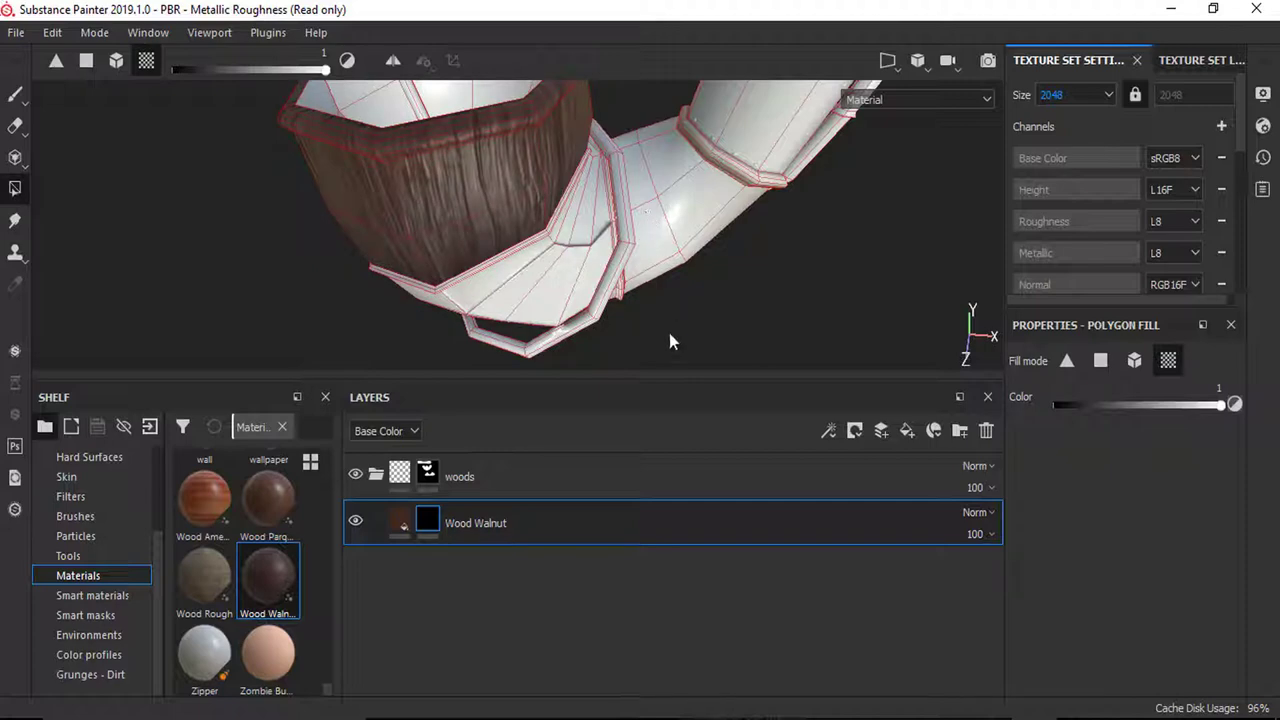
{"action": "left_click", "coordinate": [675, 222]}
{"action": "left_click_drag", "start_coordinate": [737, 306], "coordinate": [585, 262], "text": "alt"}
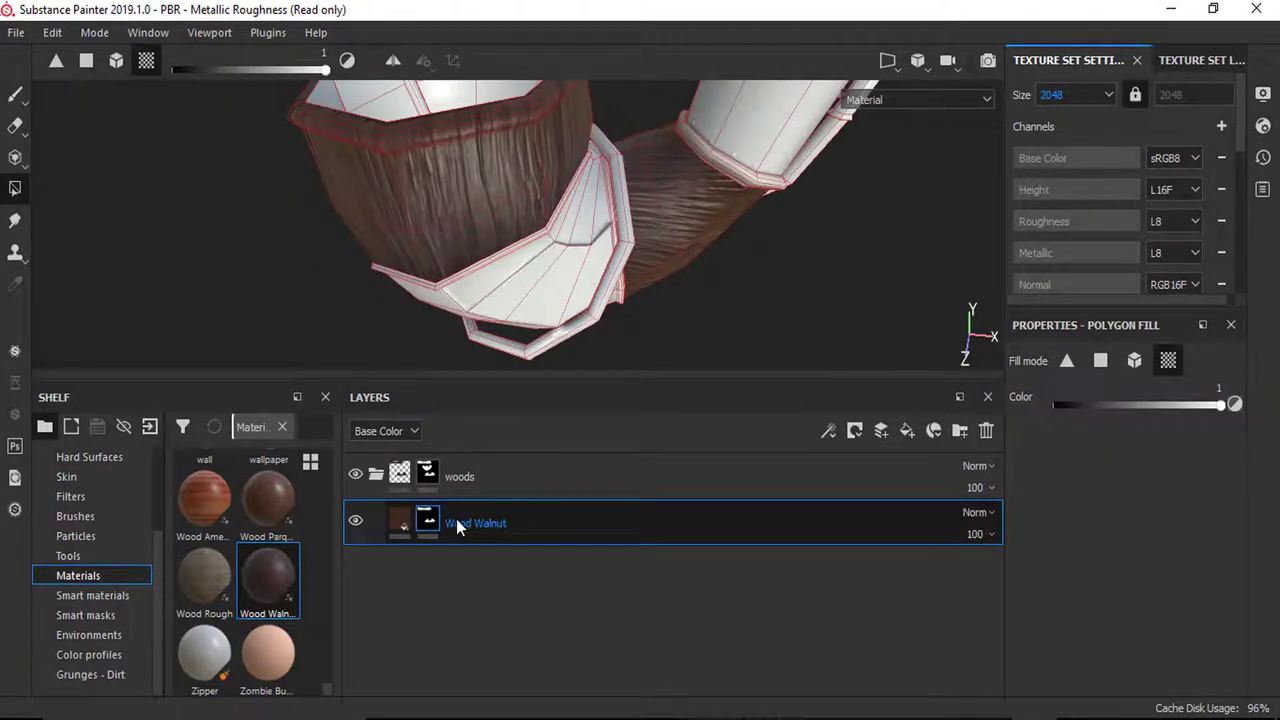
Step: Duplicate the masked Wood Walnut layer and remove the mask from the upper copy
{"action": "key", "text": "ctrl+d"}
{"action": "left_click_drag", "start_coordinate": [461, 205], "coordinate": [449, 334], "text": "alt"}
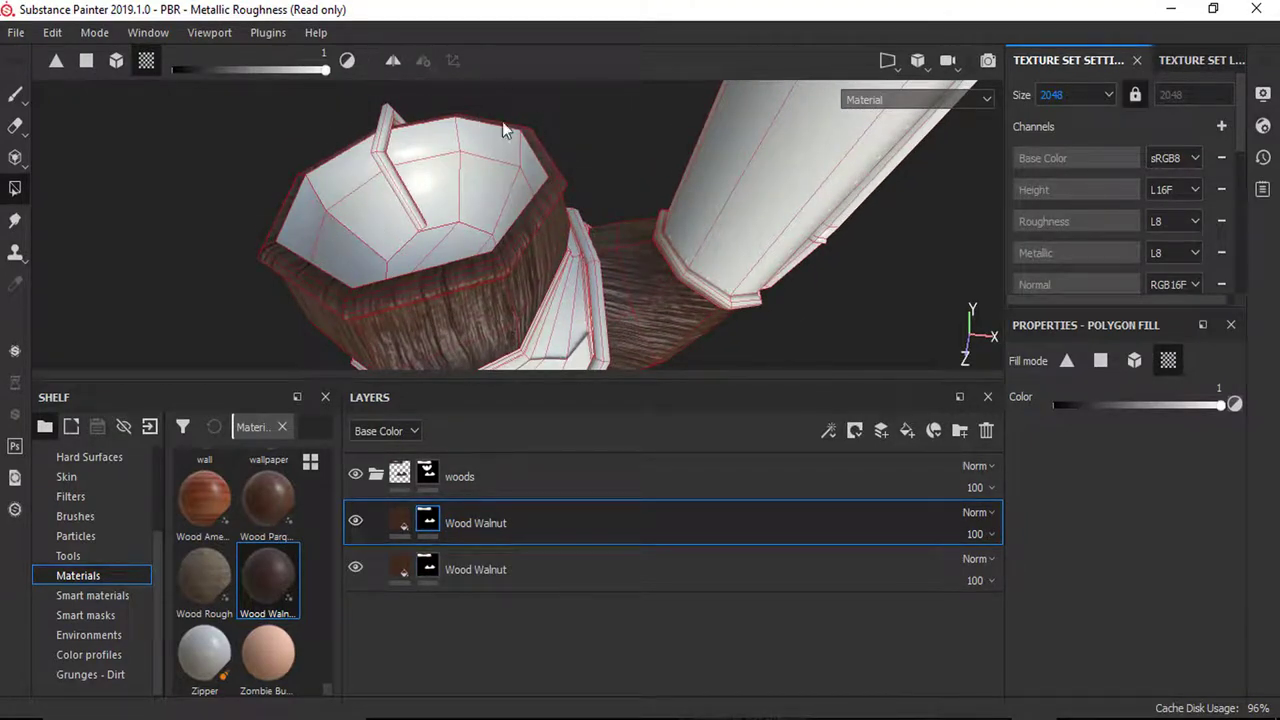
{"action": "right_click", "coordinate": [426, 524]}
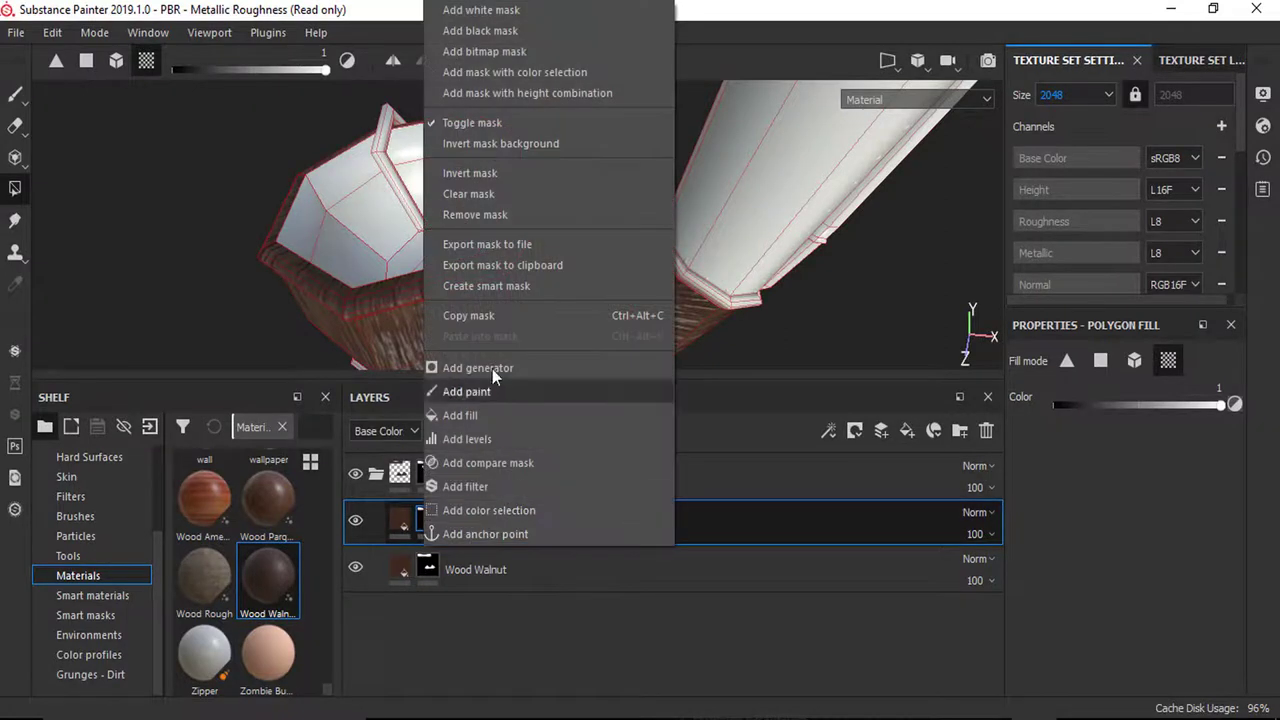
{"action": "left_click", "coordinate": [474, 211]}
{"action": "type", "text": "s"}
{"action": "key", "text": "Return"}
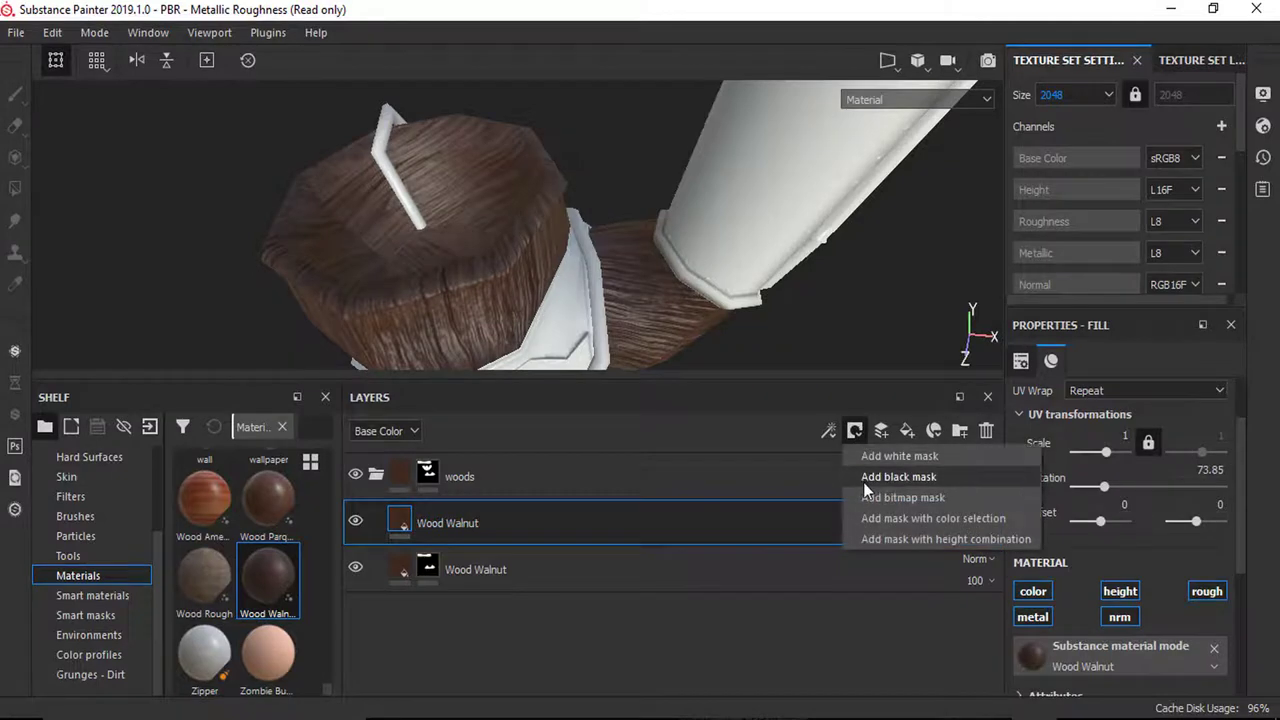
Step: Add a black mask to the upper Wood Walnut layer, fill the bowl's inner surface into it, and select the layer's material
{"action": "left_click", "coordinate": [863, 478]}
{"action": "left_click", "coordinate": [365, 242]}
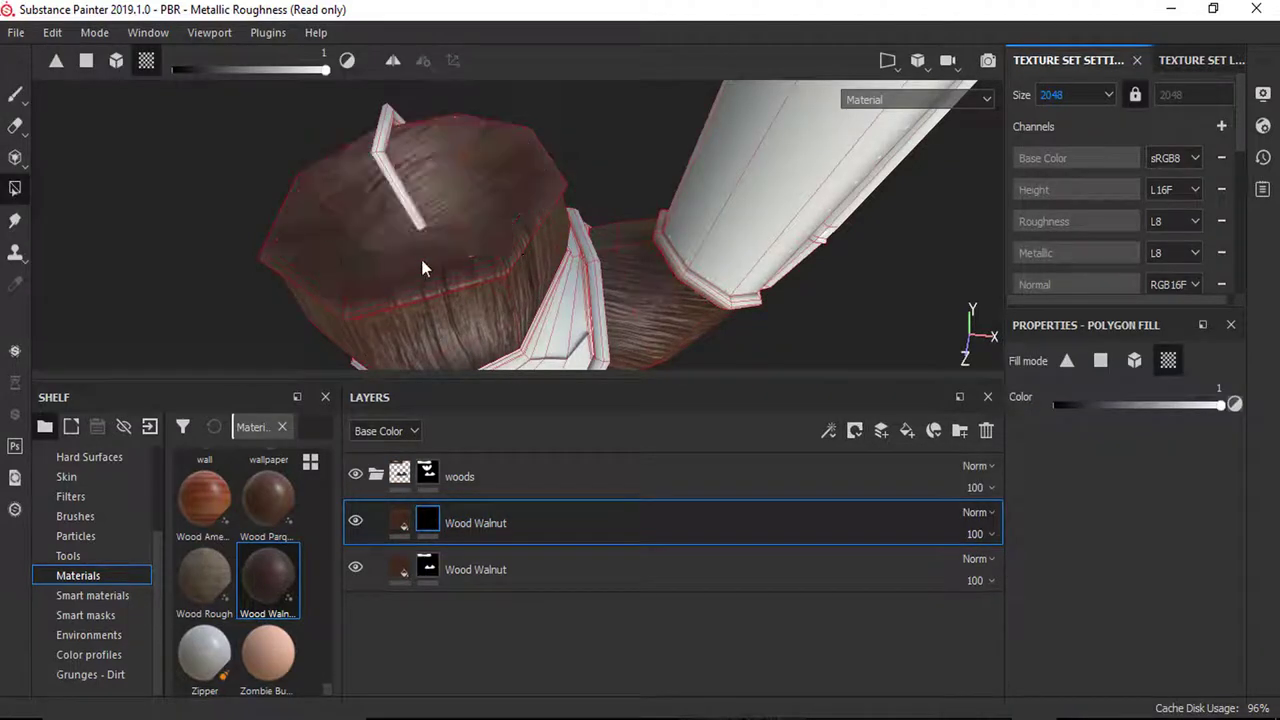
{"action": "left_click", "coordinate": [400, 530]}
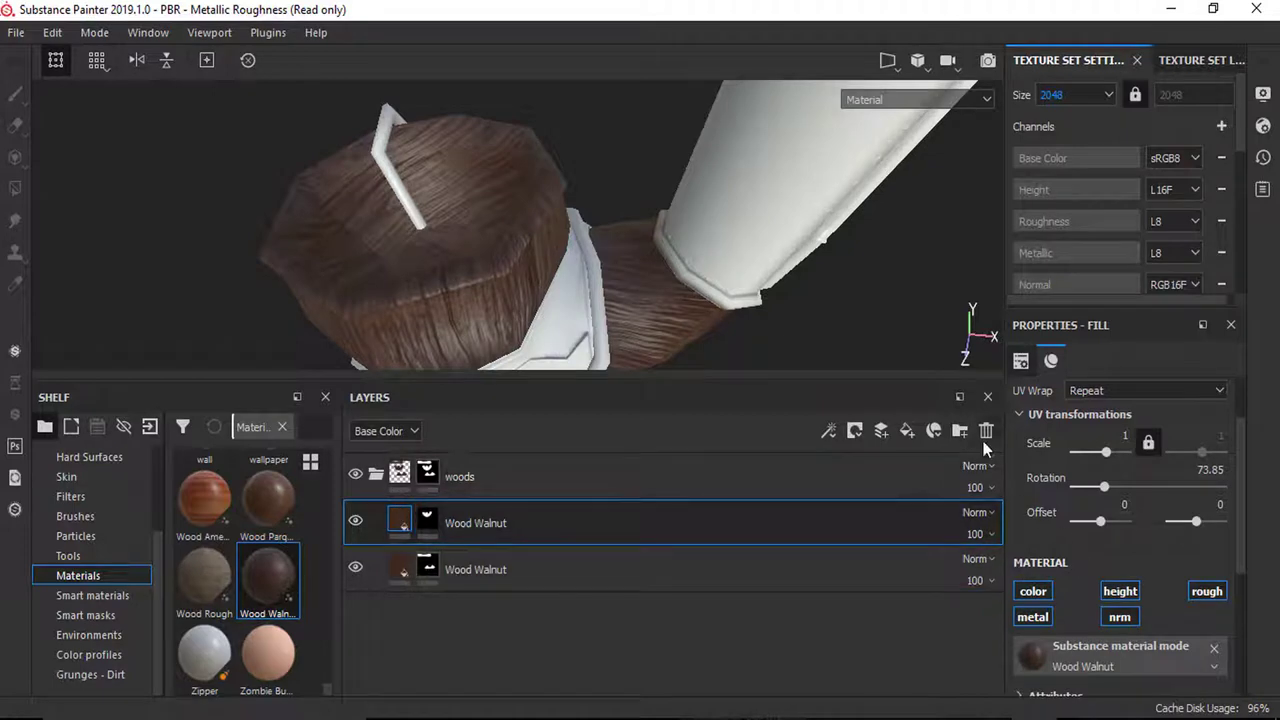
Step: Increase the UV rotation of the upper Wood Walnut layer to turn the grain on the bowl's inner surface
{"action": "scroll", "coordinate": [1047, 468], "scroll_direction": "down", "scroll_amount": 1}
{"action": "scroll", "coordinate": [1047, 468], "scroll_direction": "up", "scroll_amount": 1}
{"action": "left_click_drag", "start_coordinate": [1105, 488], "coordinate": [1132, 482]}
Step: Darken the upper Wood Walnut layer's color to a near-black brown and set its roughness to 0.74
{"action": "scroll", "coordinate": [1034, 441], "scroll_direction": "down", "scroll_amount": 5}
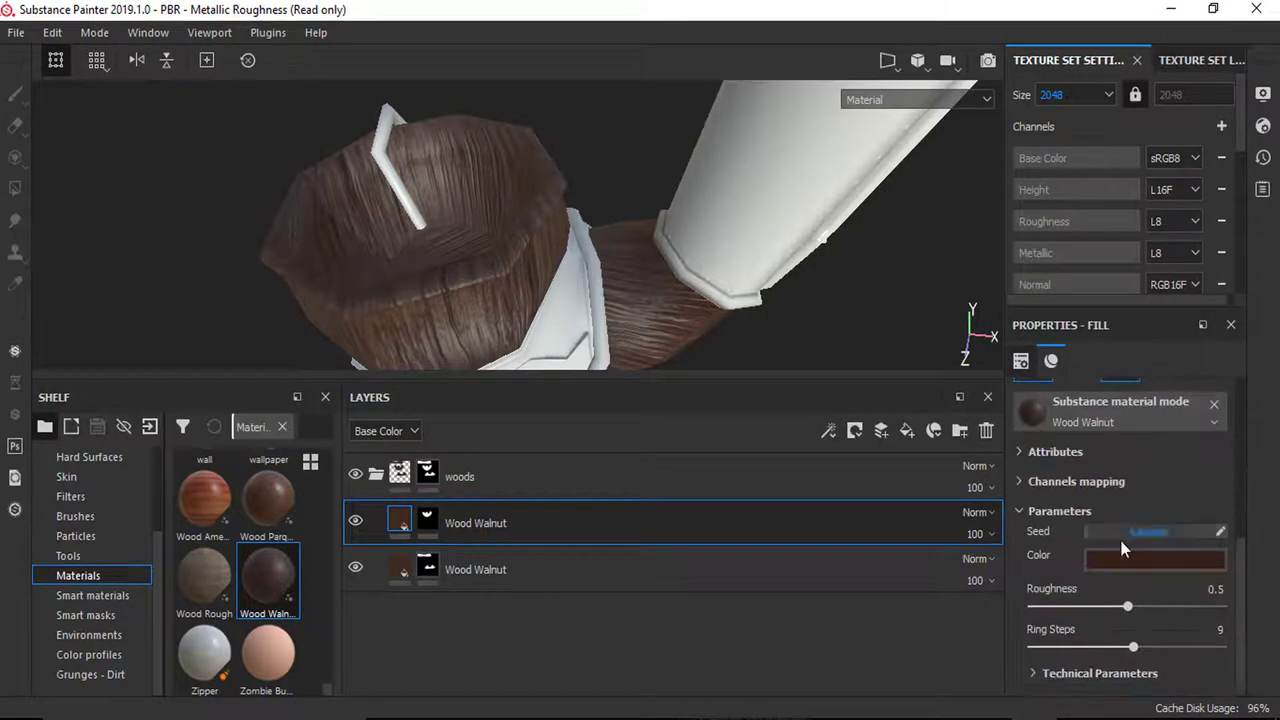
{"action": "left_click", "coordinate": [1148, 556]}
{"action": "mouse_move", "coordinate": [1069, 504]}
{"action": "left_mouse_down"}
{"action": "mouse_move", "coordinate": [1086, 489]}
{"action": "mouse_move", "coordinate": [1088, 500]}
{"action": "left_mouse_up"}
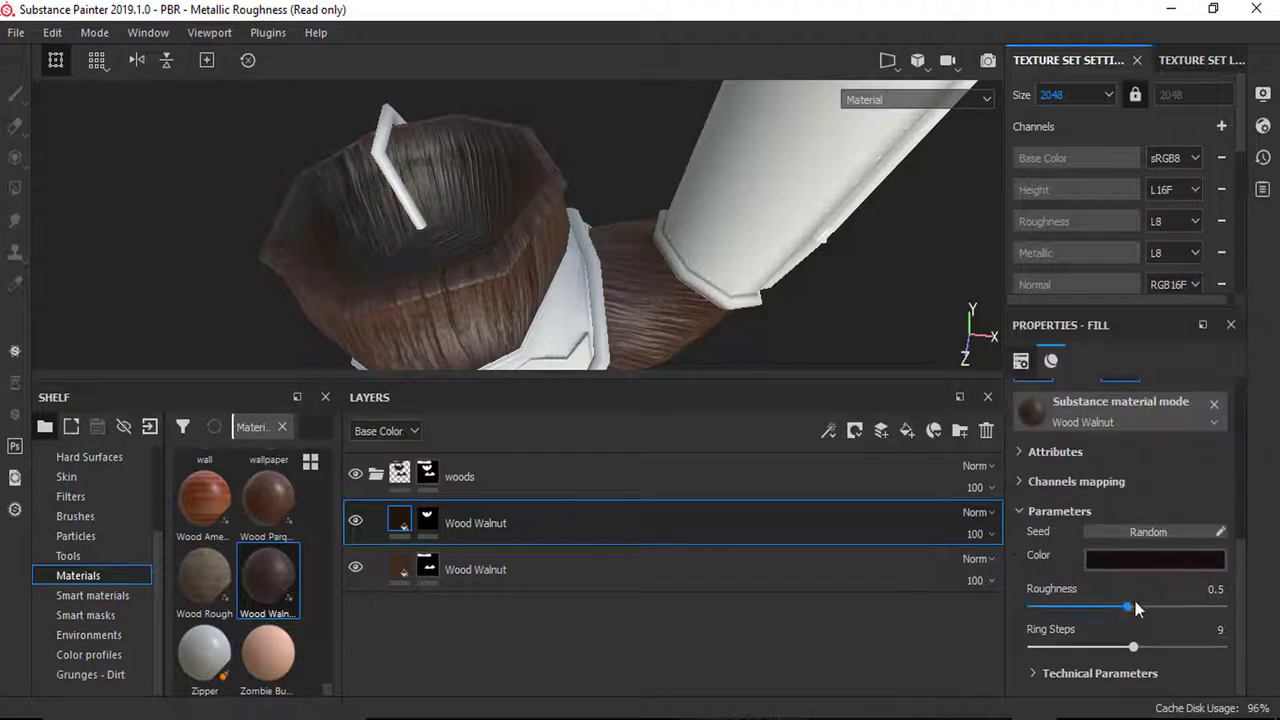
{"action": "left_click_drag", "start_coordinate": [1135, 607], "coordinate": [1173, 607]}
{"action": "left_click_drag", "start_coordinate": [322, 219], "coordinate": [526, 327], "text": "alt"}
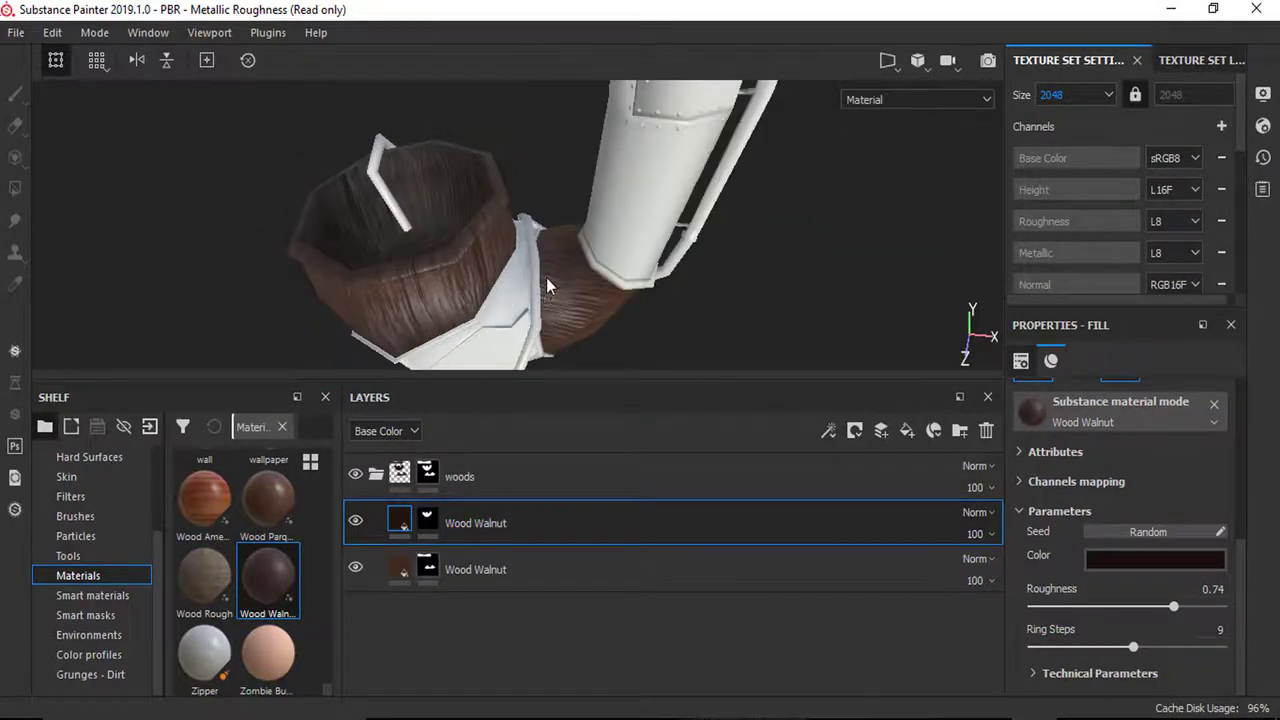
{"action": "left_click_drag", "start_coordinate": [547, 284], "coordinate": [462, 243], "text": "alt"}
{"action": "left_click_drag", "start_coordinate": [422, 143], "coordinate": [450, 153], "text": "alt"}
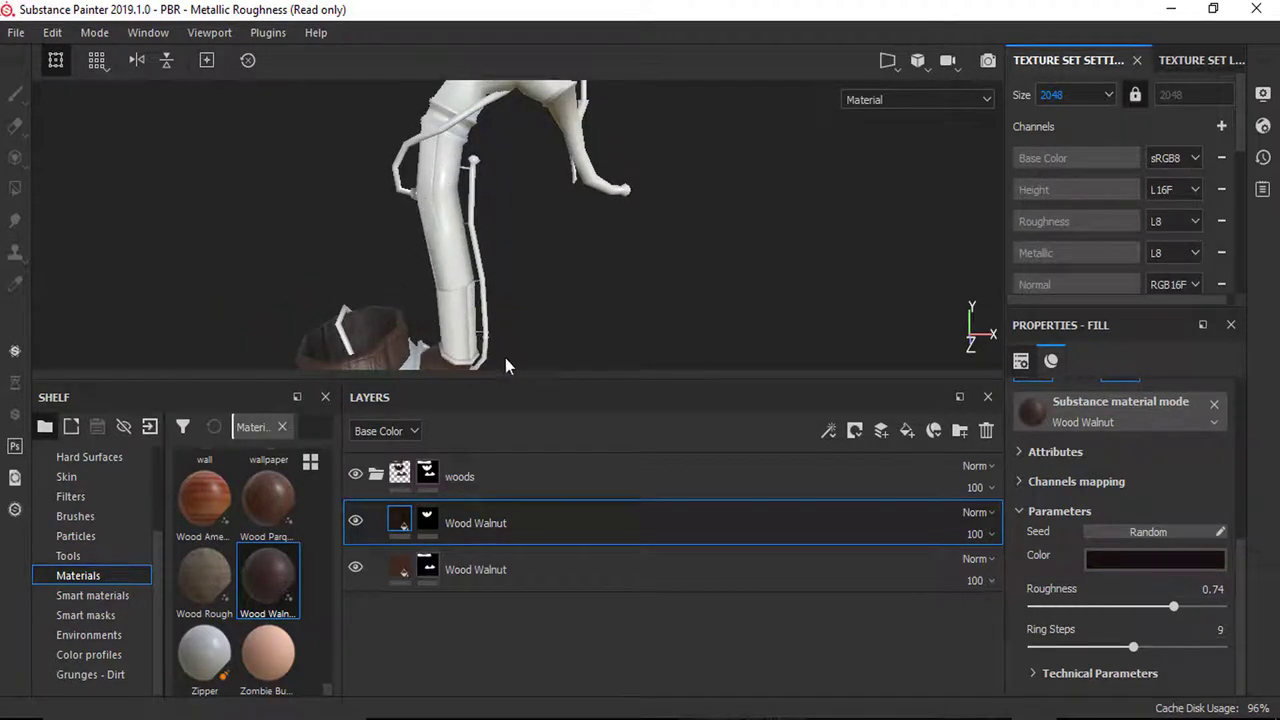
{"action": "left_click_drag", "start_coordinate": [506, 366], "coordinate": [483, 360], "text": "alt"}
Step: Collapse the woods folder and create a new folder above it named metal
{"action": "left_click", "coordinate": [378, 475]}
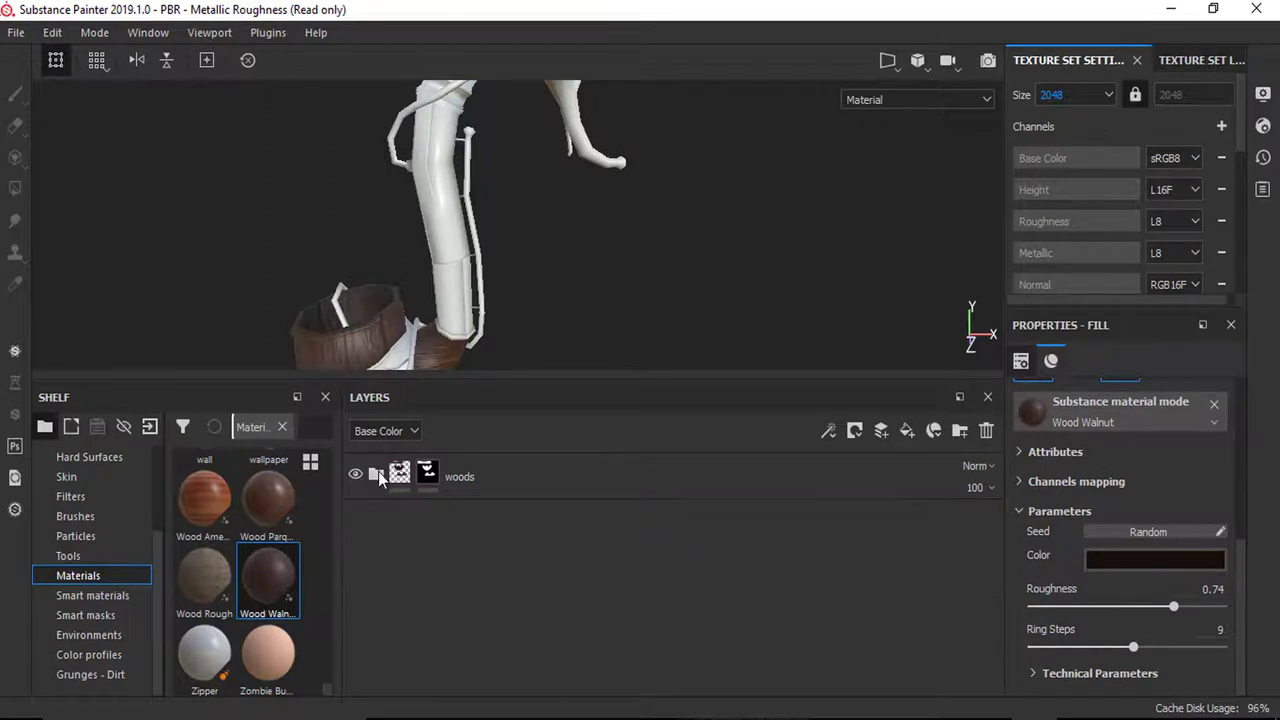
{"action": "left_click", "coordinate": [959, 430]}
{"action": "left_click", "coordinate": [429, 477]}
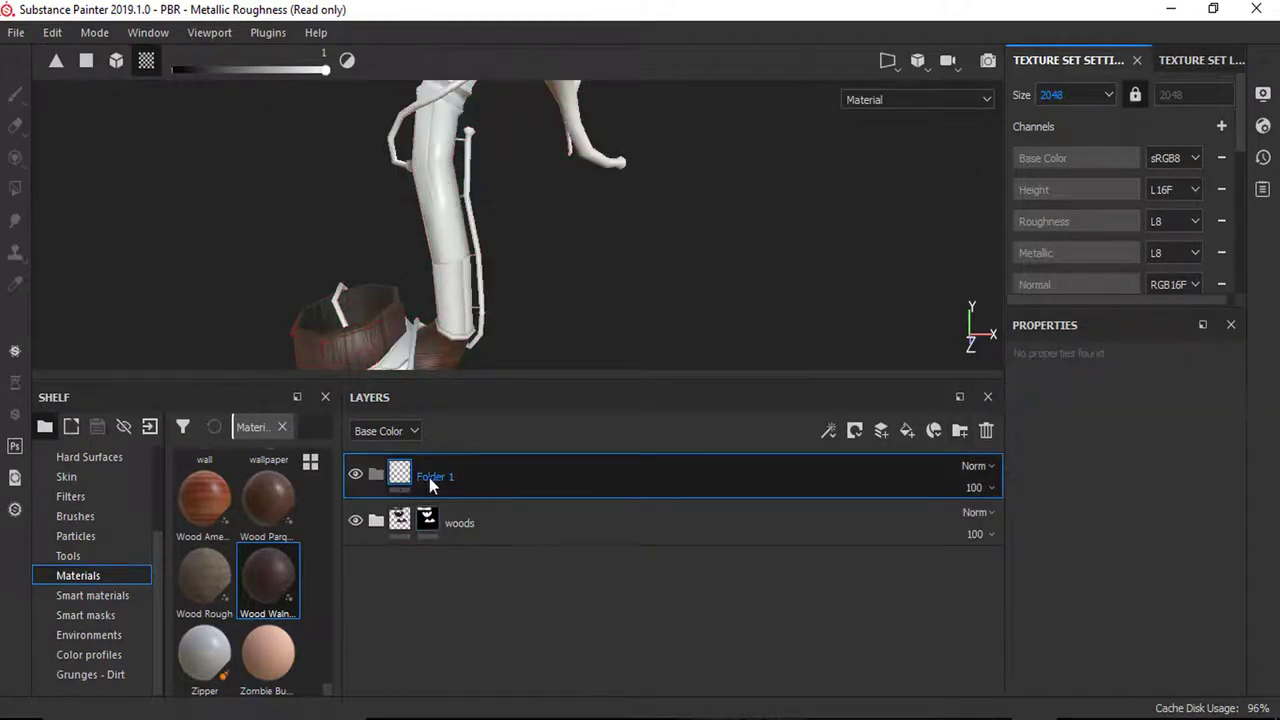
{"action": "type", "text": "metal"}
{"action": "key", "text": "Return"}
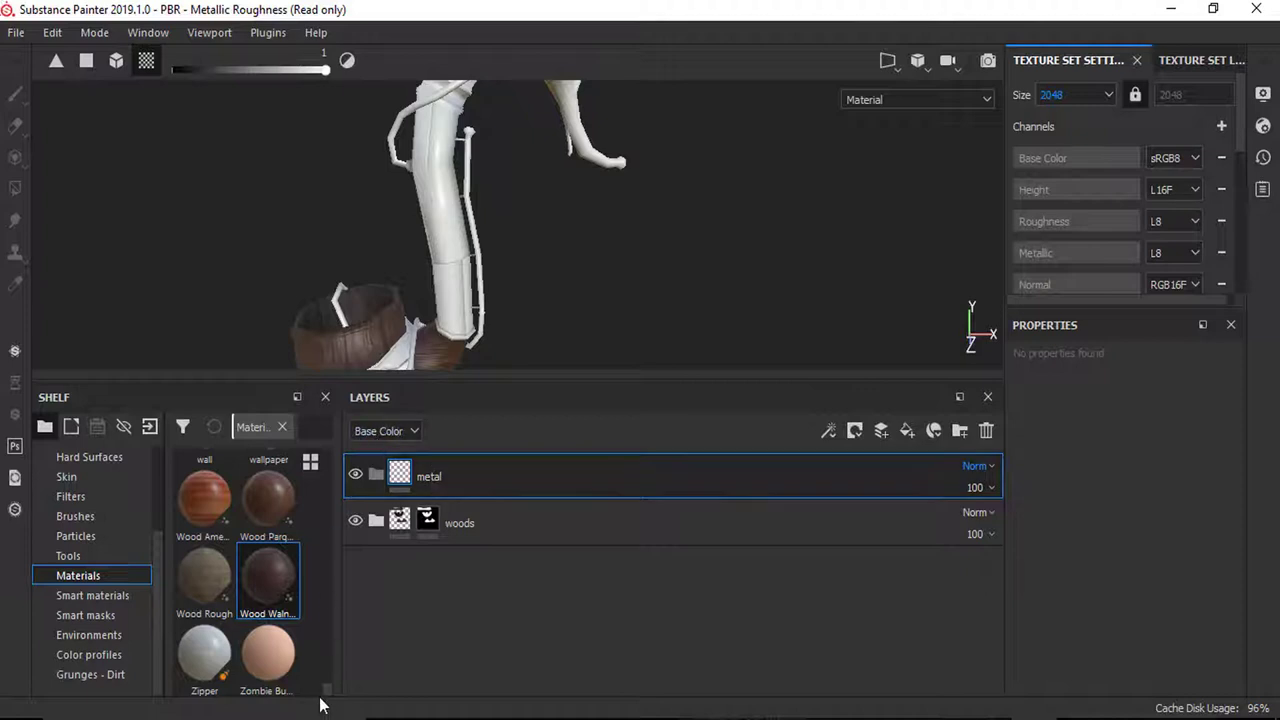
Step: Add the Iron Galvanized material as a fill layer inside the metal folder
{"action": "scroll", "coordinate": [327, 661], "scroll_direction": "up", "scroll_amount": 15}
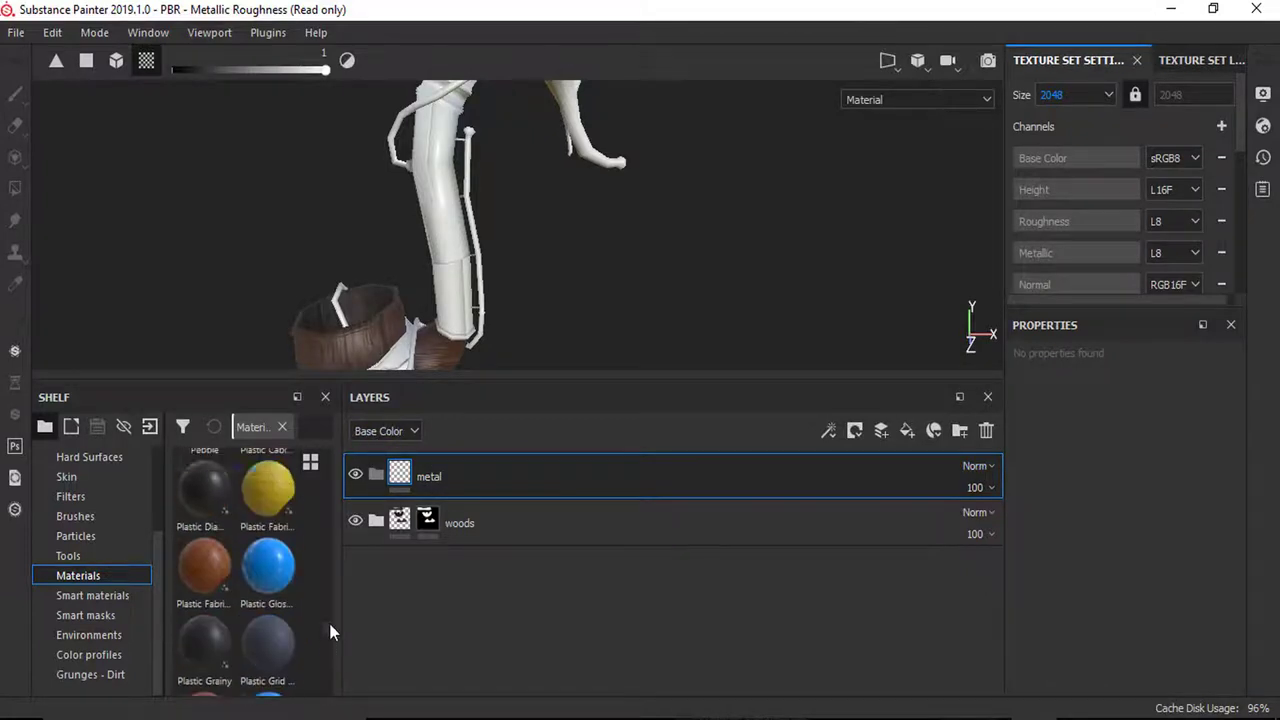
{"action": "scroll", "coordinate": [333, 585], "scroll_direction": "up", "scroll_amount": 10}
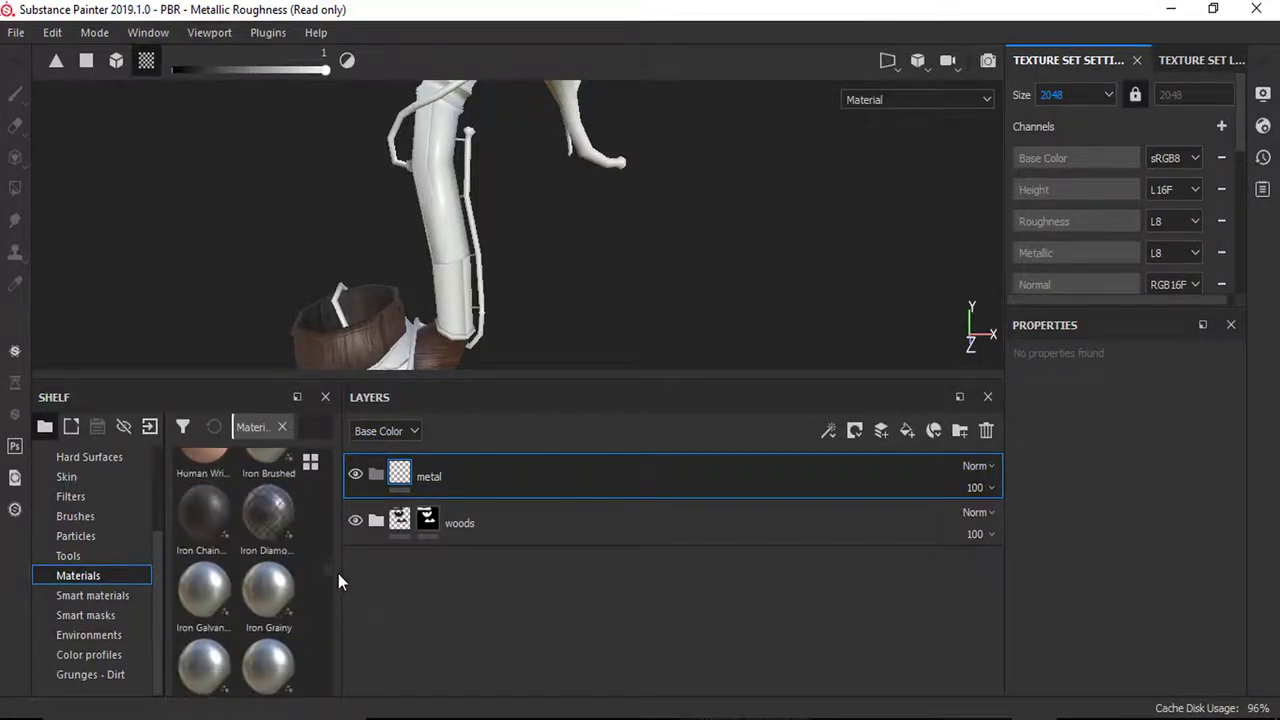
{"action": "left_click_drag", "start_coordinate": [219, 603], "coordinate": [463, 465]}
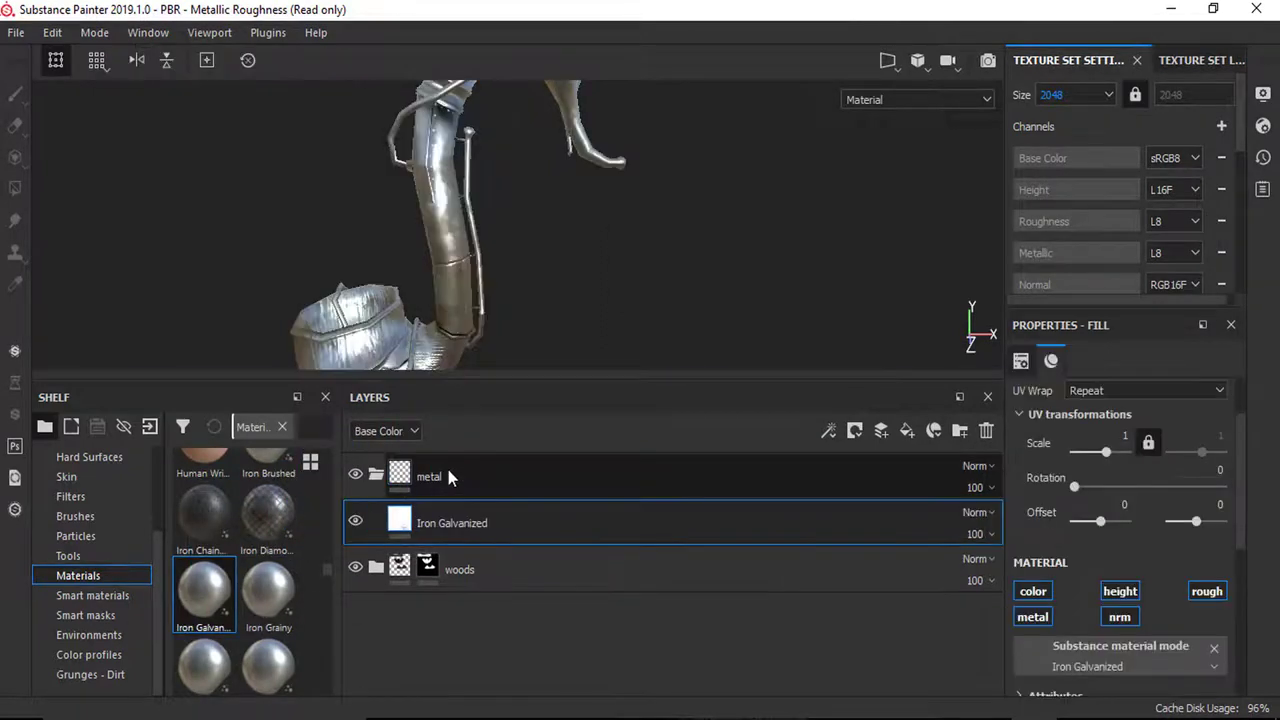
Step: Add a black mask to the metal folder and fill the pipe's stem and the bowl's band into it with UV chunk fill
{"action": "left_click", "coordinate": [446, 465]}
{"action": "left_click", "coordinate": [855, 430]}
{"action": "left_click", "coordinate": [888, 478]}
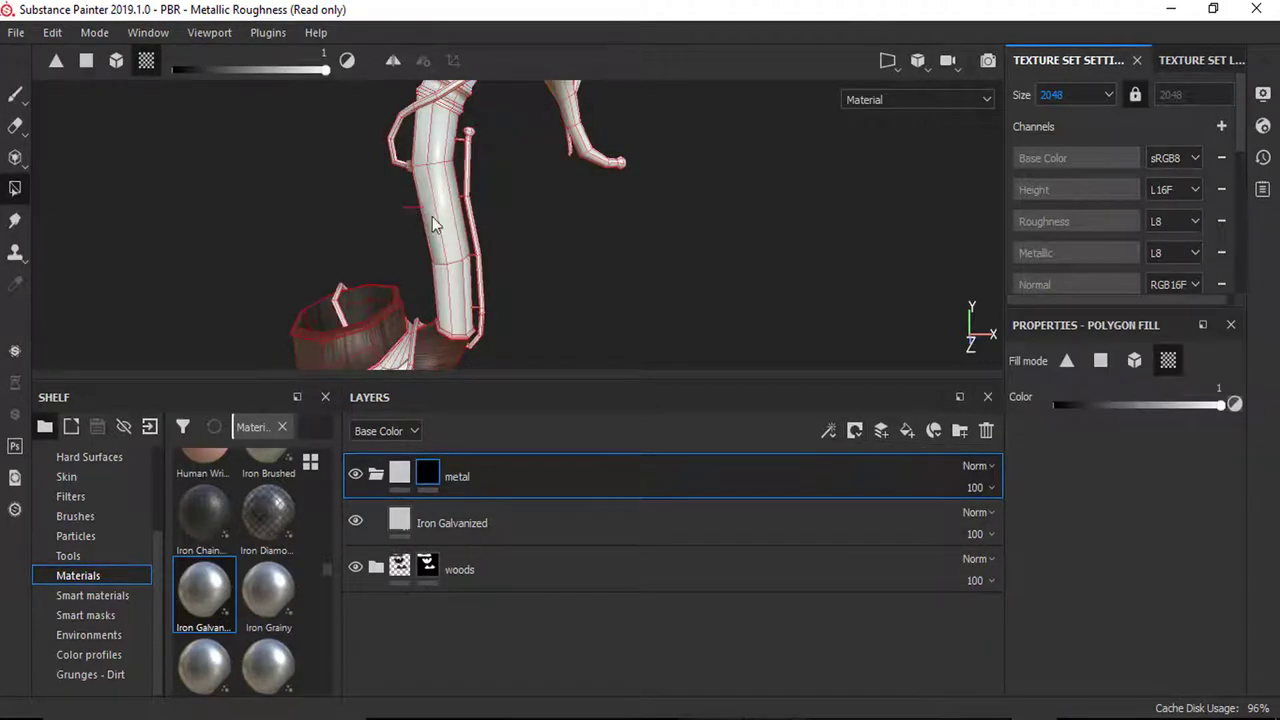
{"action": "left_click", "coordinate": [436, 228]}
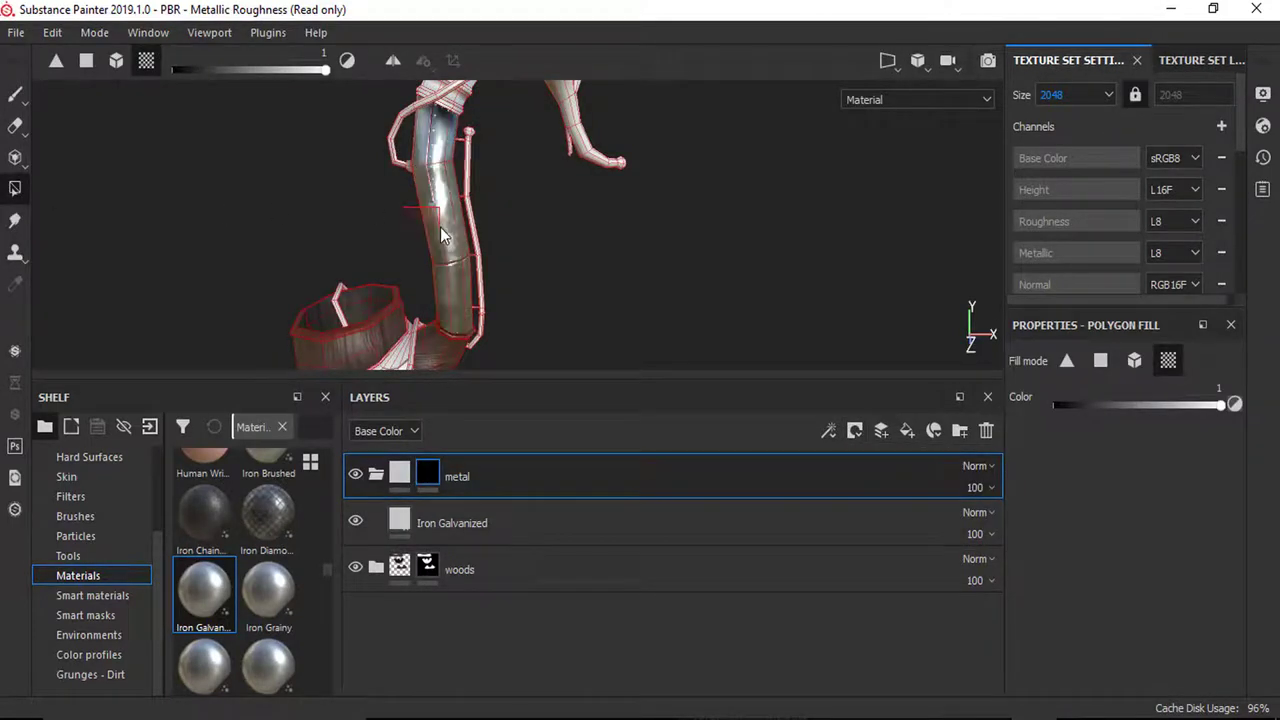
{"action": "left_click", "coordinate": [397, 362]}
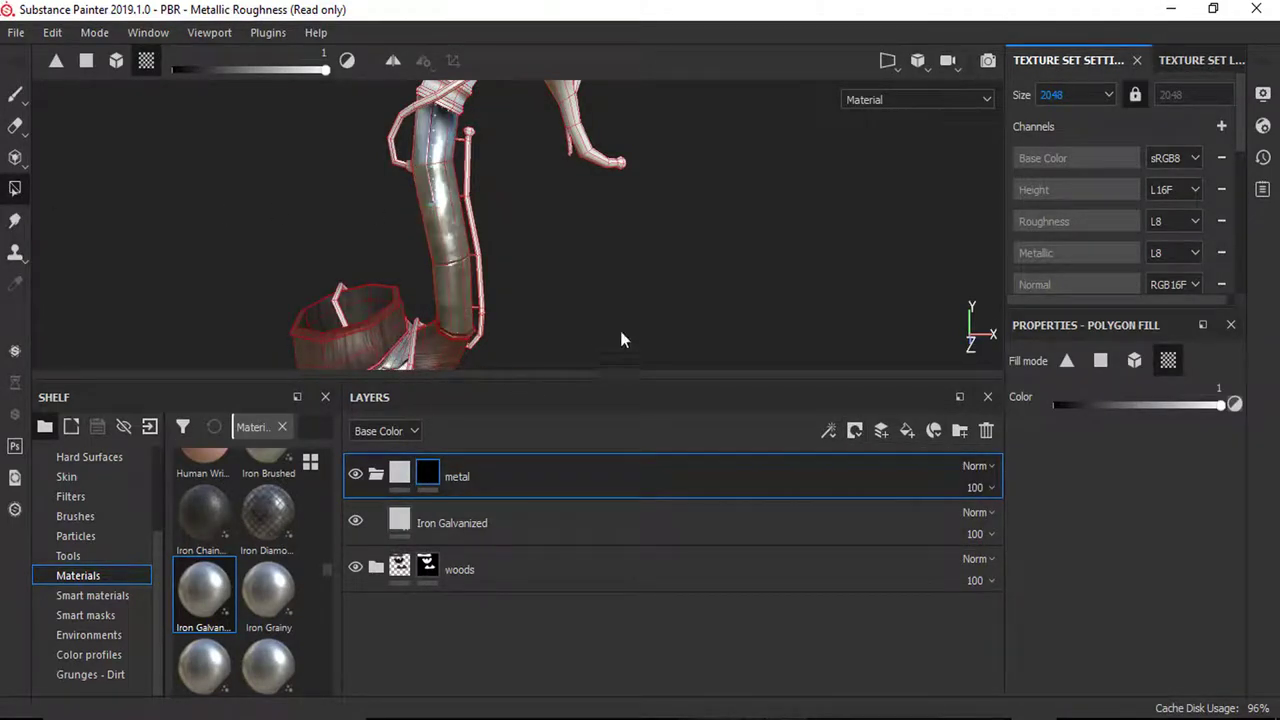
Step: Fill the thin rod beside the stem into the metal folder's mask using mesh fill mode
{"action": "left_click", "coordinate": [1135, 363]}
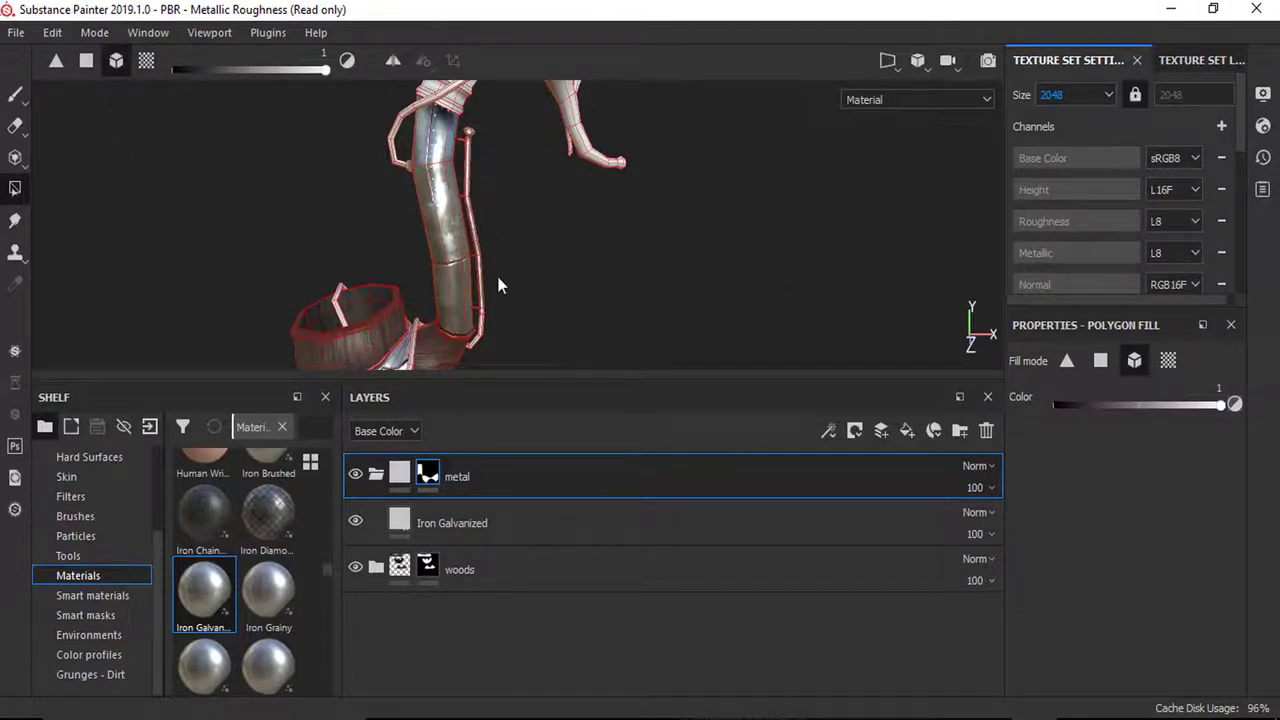
{"action": "left_click_drag", "start_coordinate": [498, 285], "coordinate": [430, 277], "text": "alt"}
{"action": "middle_click_drag", "start_coordinate": [499, 178], "coordinate": [497, 294], "text": "alt"}
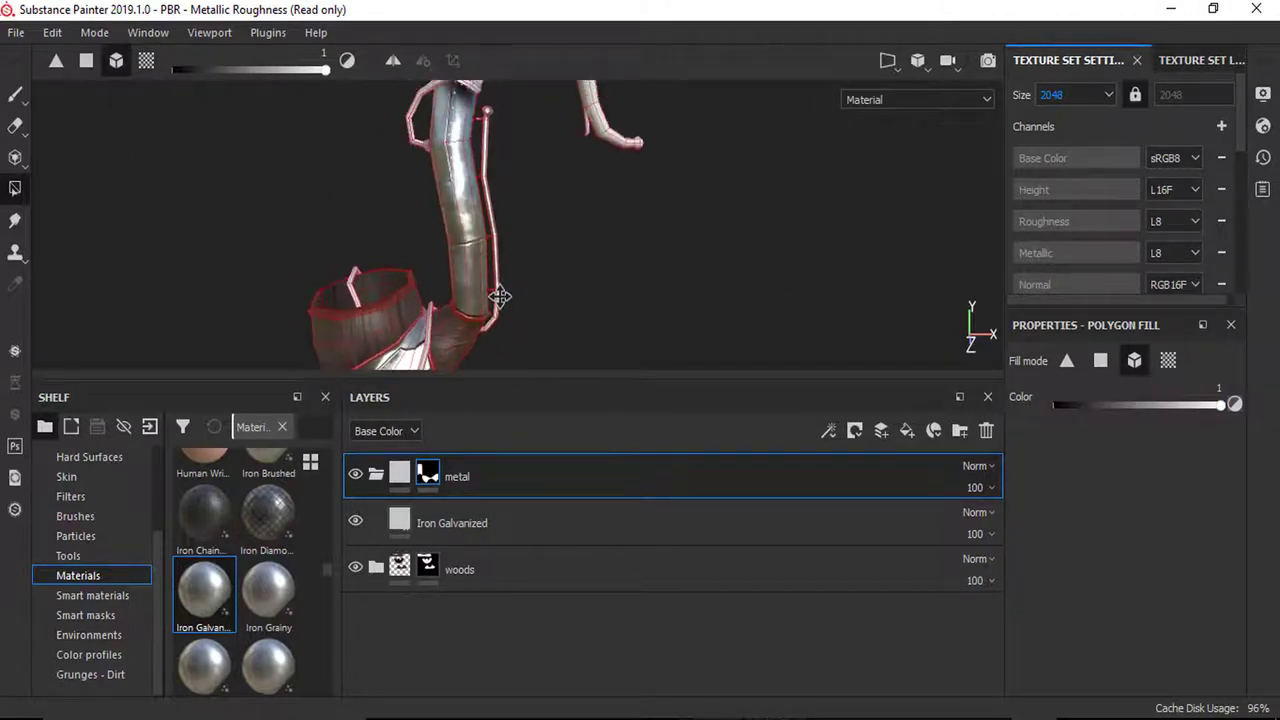
{"action": "scroll", "coordinate": [471, 253], "scroll_direction": "up", "scroll_amount": 5}
{"action": "mouse_move", "coordinate": [533, 298]}
{"action": "left_mouse_down", "text": "alt"}
{"action": "mouse_move", "coordinate": [537, 240]}
{"action": "mouse_move", "coordinate": [526, 262]}
{"action": "left_mouse_up", "text": "alt"}
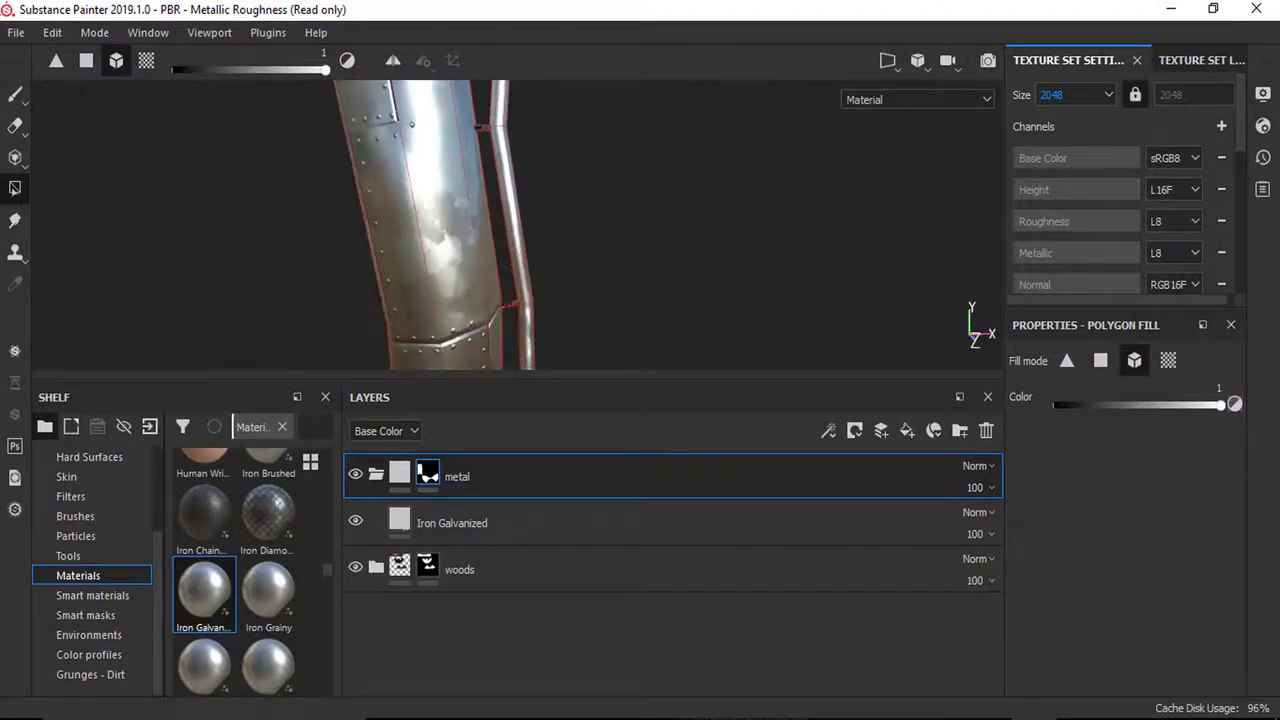
Step: Give the Iron Galvanized layer a pale yellow metal color with hue 0.126 and saturation 0.218, and set its roughness to 0.6328
{"action": "left_click", "coordinate": [15, 94]}
{"action": "left_click", "coordinate": [422, 527]}
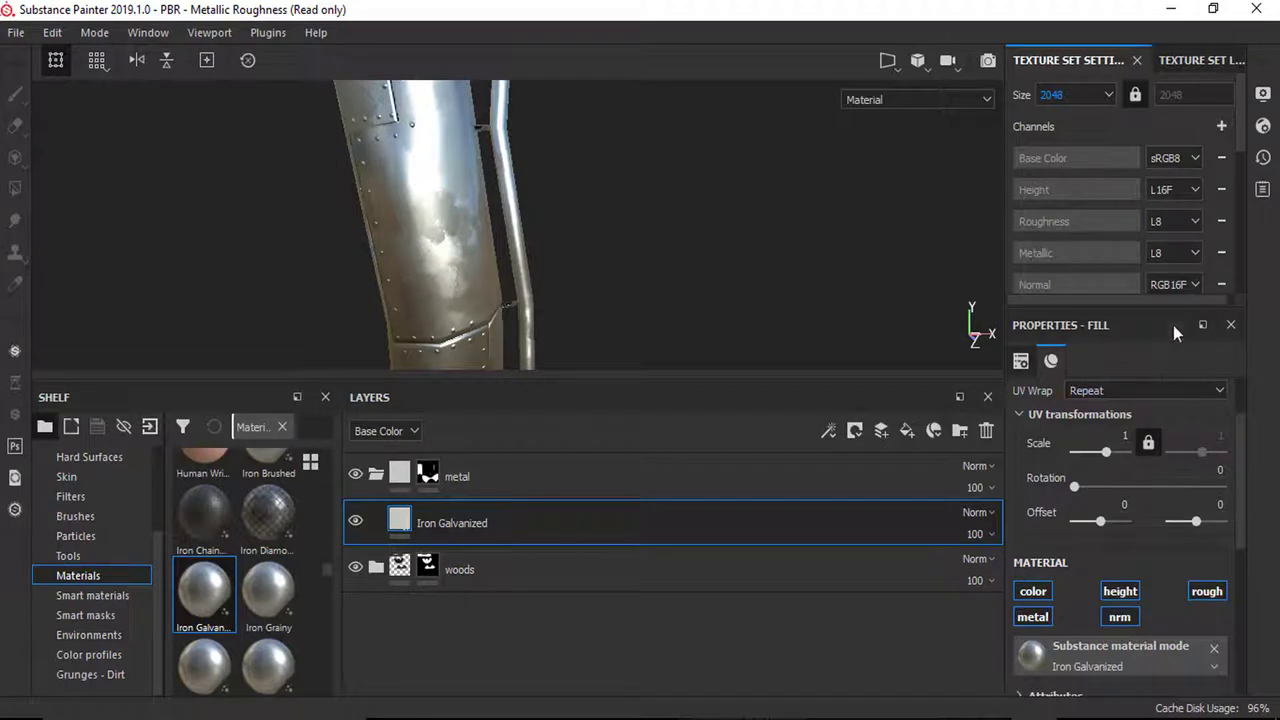
{"action": "scroll", "coordinate": [1042, 436], "scroll_direction": "down", "scroll_amount": 3}
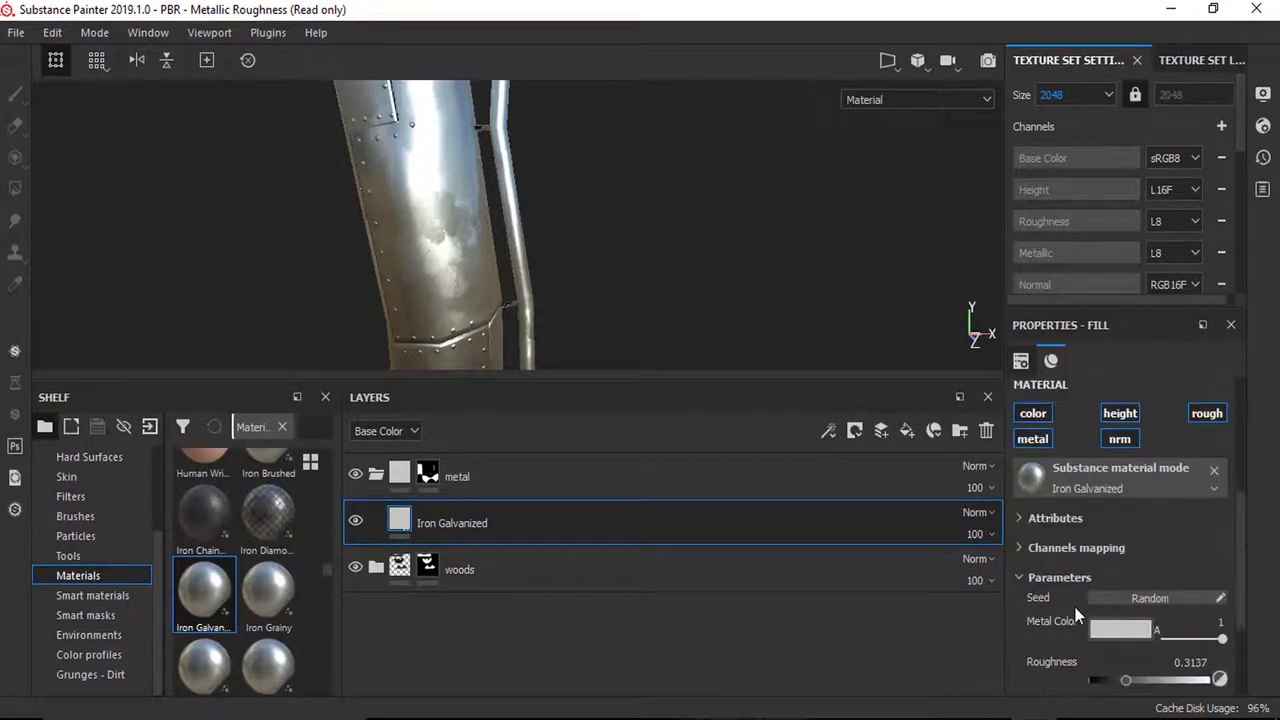
{"action": "scroll", "coordinate": [1048, 608], "scroll_direction": "down", "scroll_amount": 1}
{"action": "left_click", "coordinate": [1112, 571]}
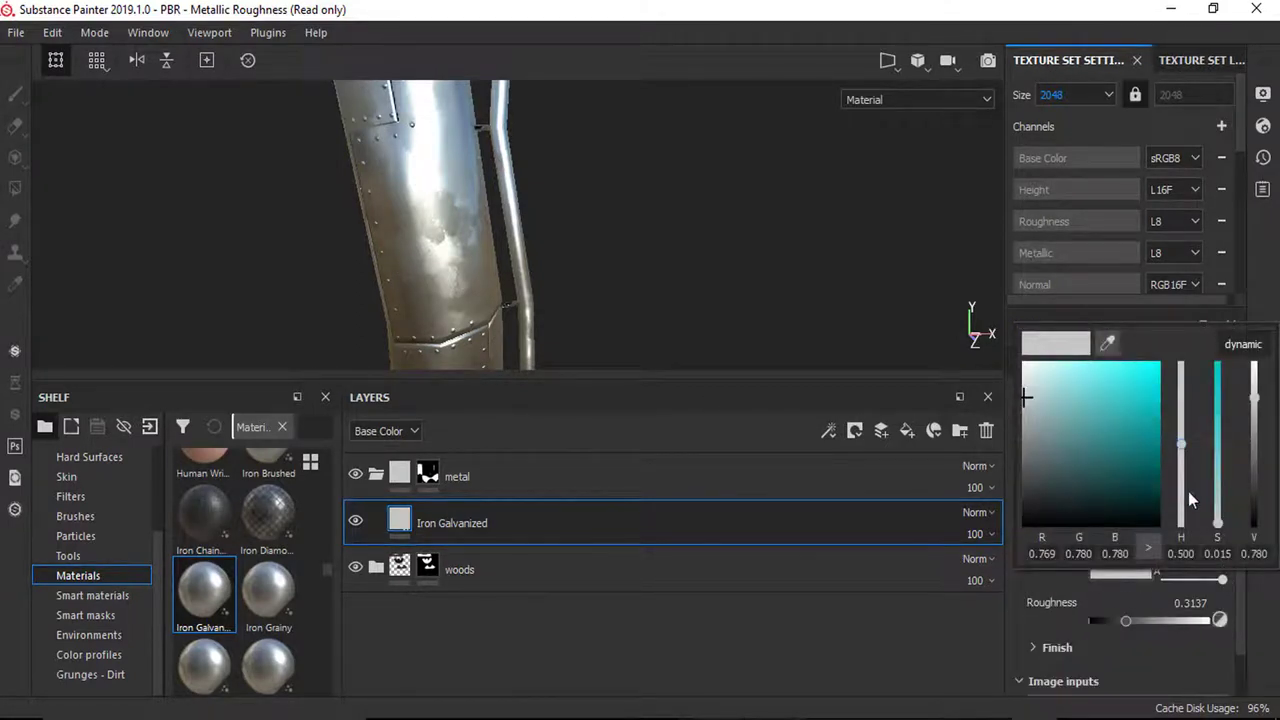
{"action": "left_click_drag", "start_coordinate": [1182, 500], "coordinate": [1182, 520]}
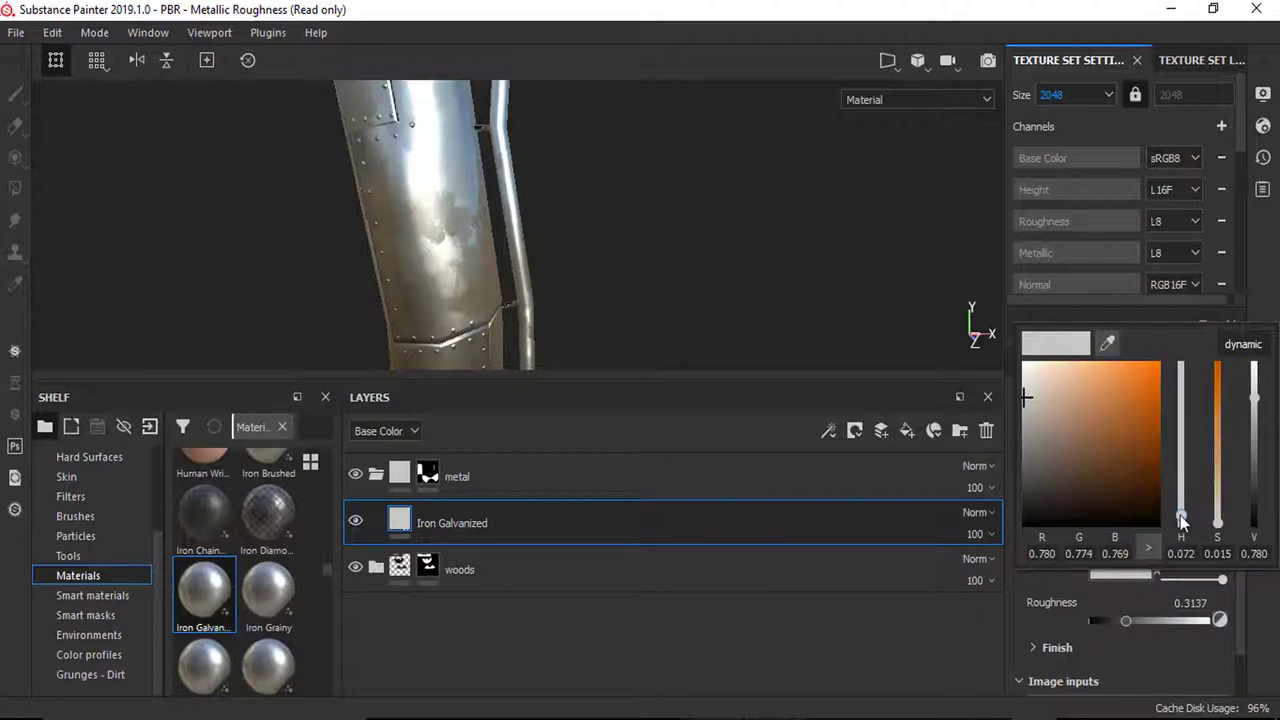
{"action": "left_click_drag", "start_coordinate": [1042, 405], "coordinate": [1050, 390]}
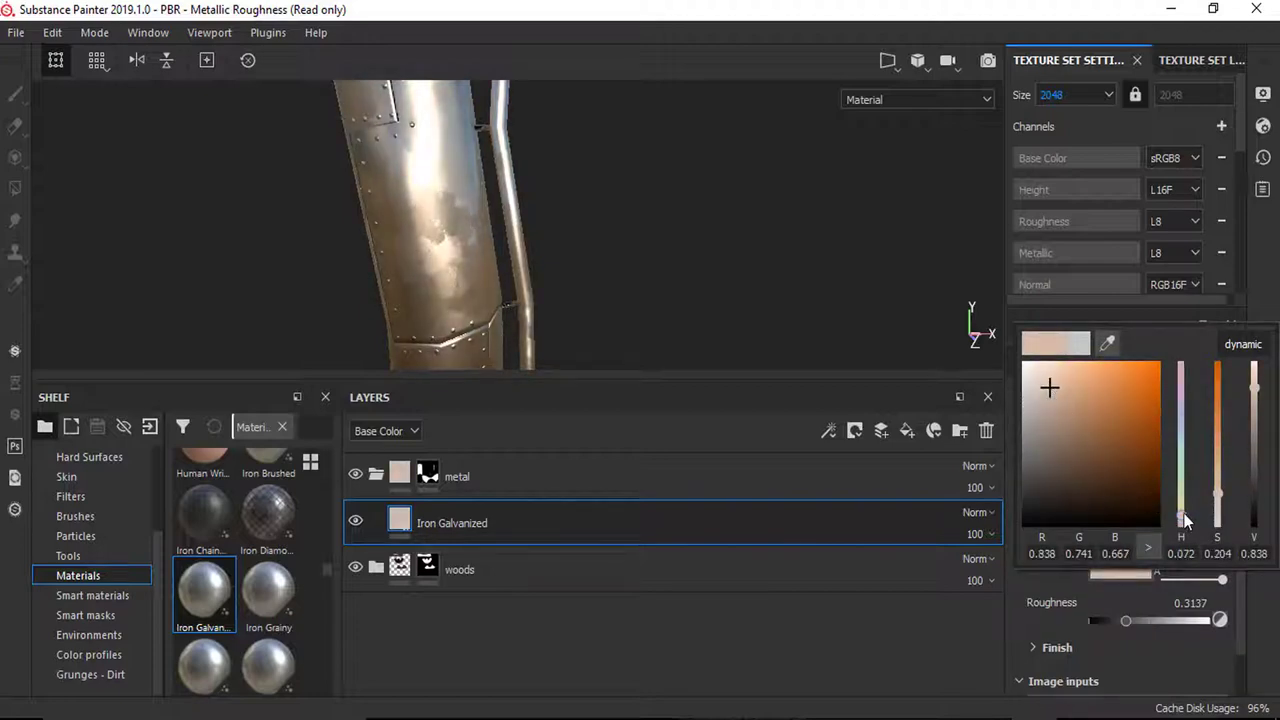
{"action": "left_click_drag", "start_coordinate": [1181, 519], "coordinate": [1183, 513]}
{"action": "left_click_drag", "start_coordinate": [1049, 380], "coordinate": [1052, 379]}
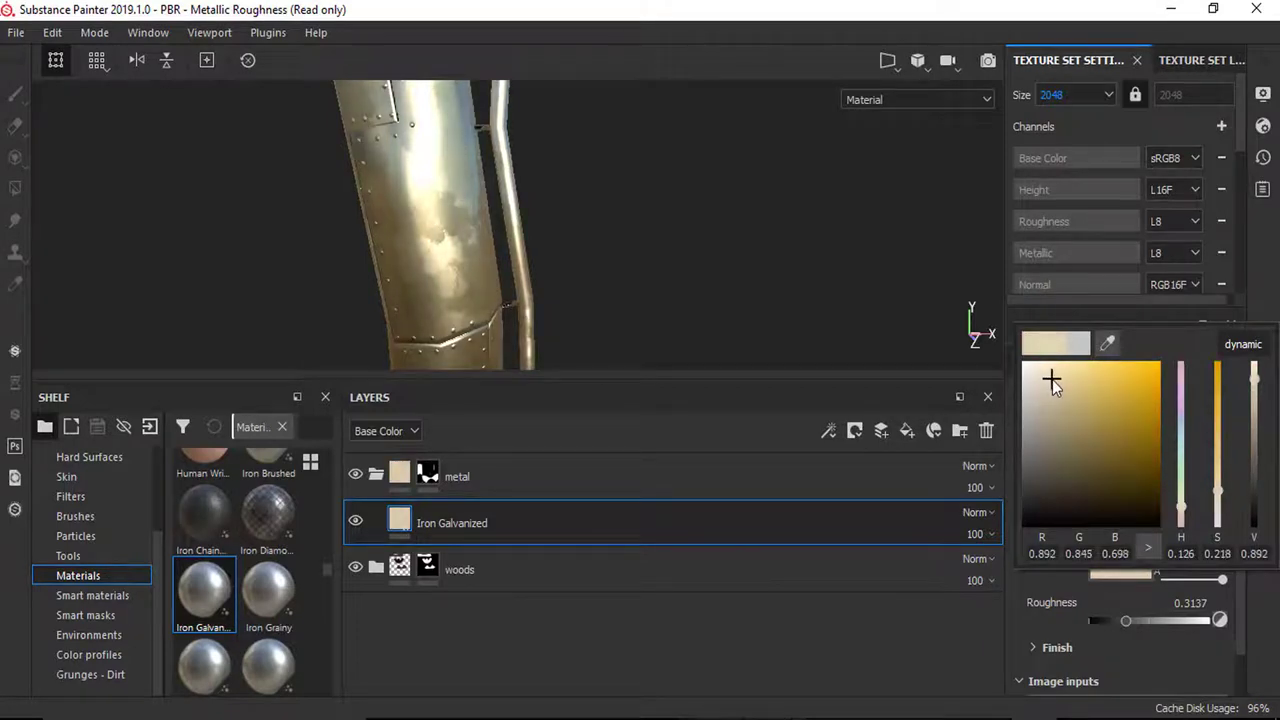
{"action": "left_click", "coordinate": [1017, 597]}
{"action": "left_click_drag", "start_coordinate": [1124, 622], "coordinate": [1165, 622]}
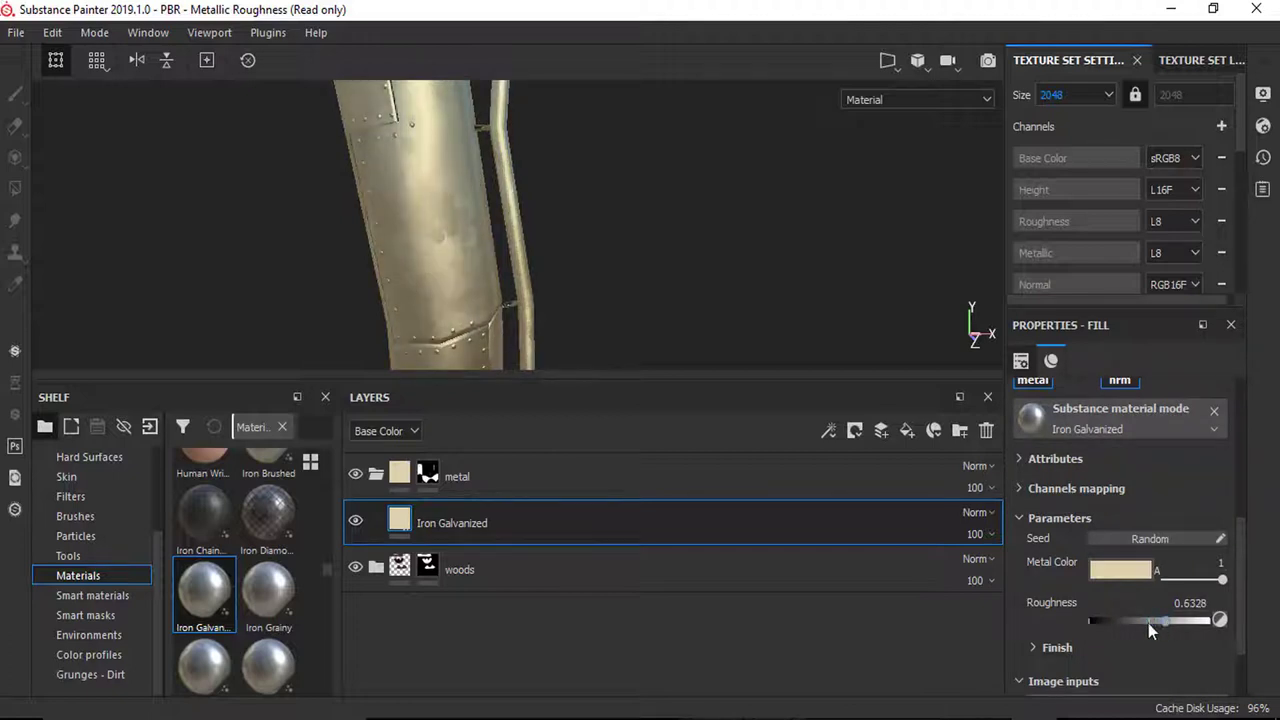
Step: Mute the Iron Galvanized metal color to about R 0.802, G 0.772, B 0.677 and inspect the riveted stem up close
{"action": "left_click", "coordinate": [422, 230]}
{"action": "scroll", "coordinate": [420, 215], "scroll_direction": "down", "scroll_amount": 5}
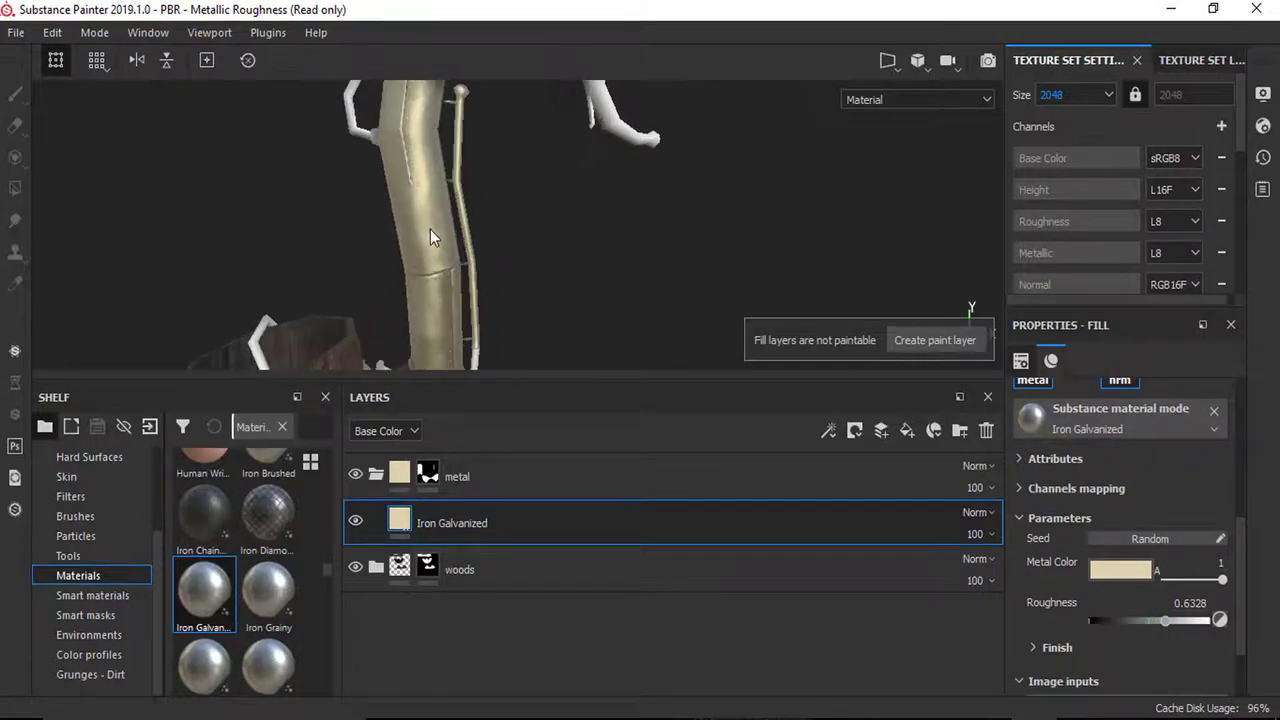
{"action": "scroll", "coordinate": [430, 229], "scroll_direction": "up", "scroll_amount": 4}
{"action": "left_click", "coordinate": [1111, 572]}
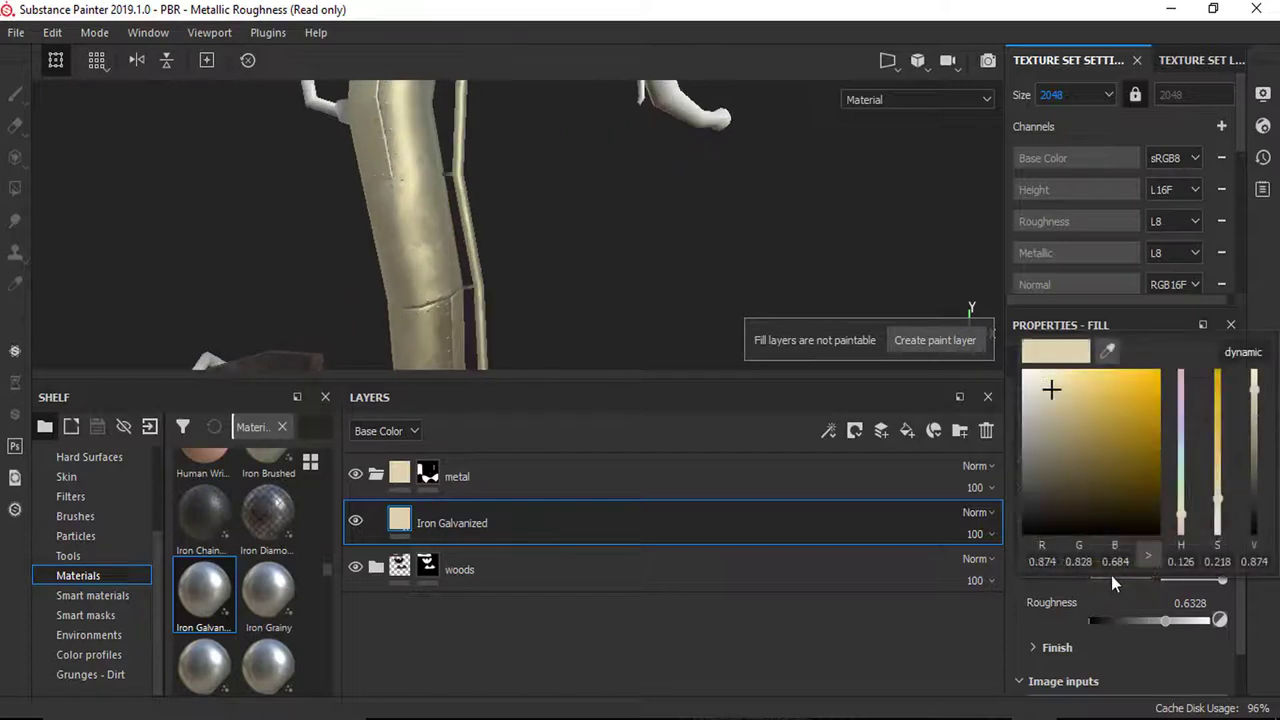
{"action": "left_click_drag", "start_coordinate": [1055, 387], "coordinate": [1044, 404]}
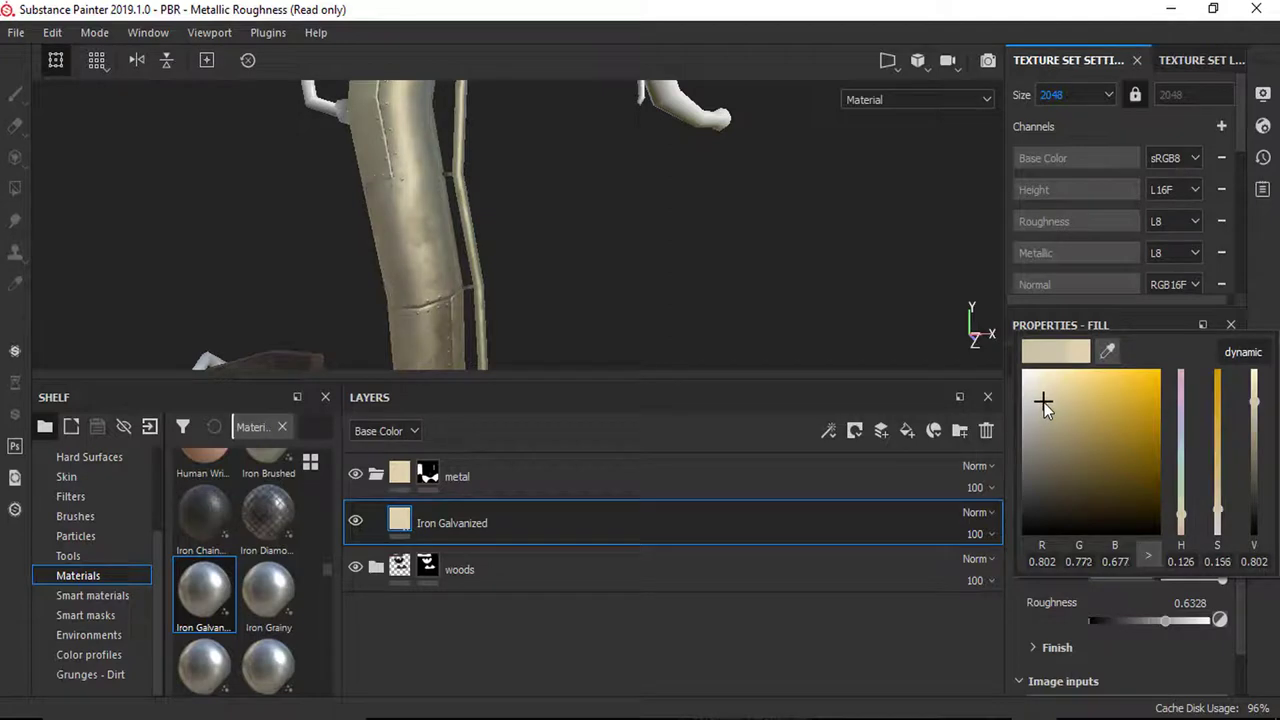
{"action": "left_click", "coordinate": [663, 370]}
{"action": "left_click_drag", "start_coordinate": [321, 246], "coordinate": [403, 191], "text": "alt"}
{"action": "scroll", "coordinate": [403, 191], "scroll_direction": "up", "scroll_amount": 3}
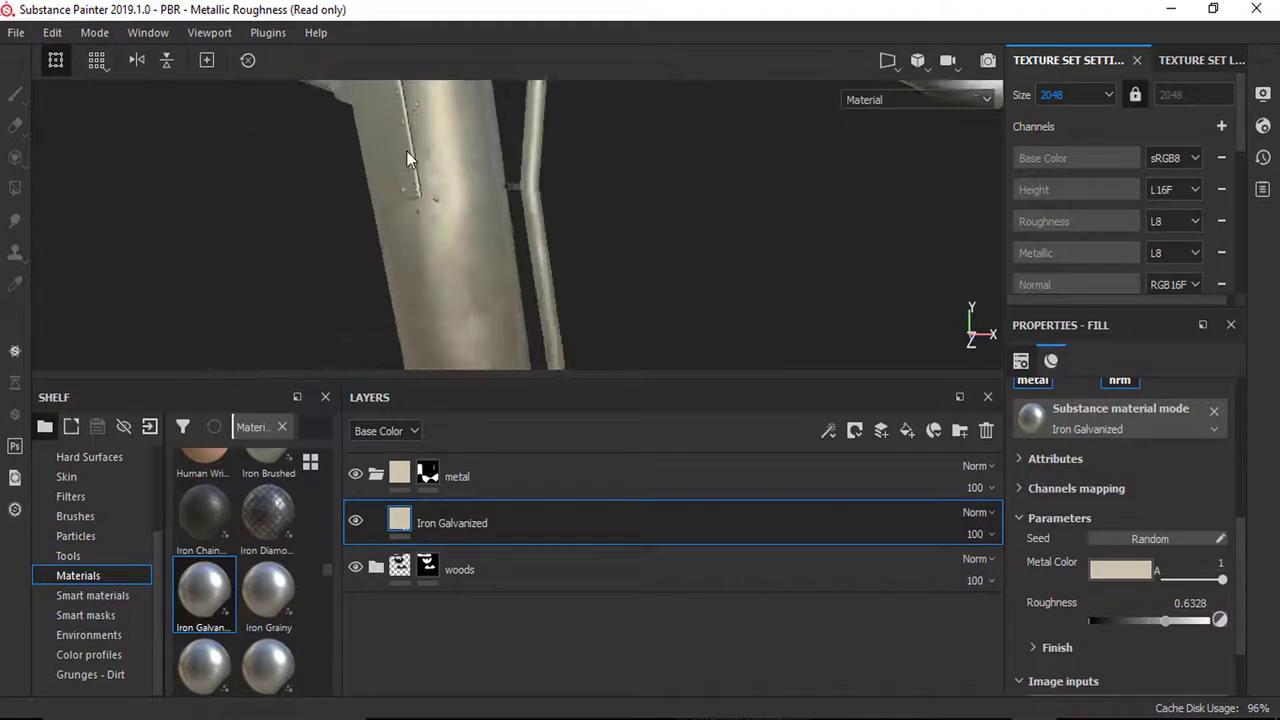
{"action": "scroll", "coordinate": [418, 175], "scroll_direction": "up", "scroll_amount": 3}
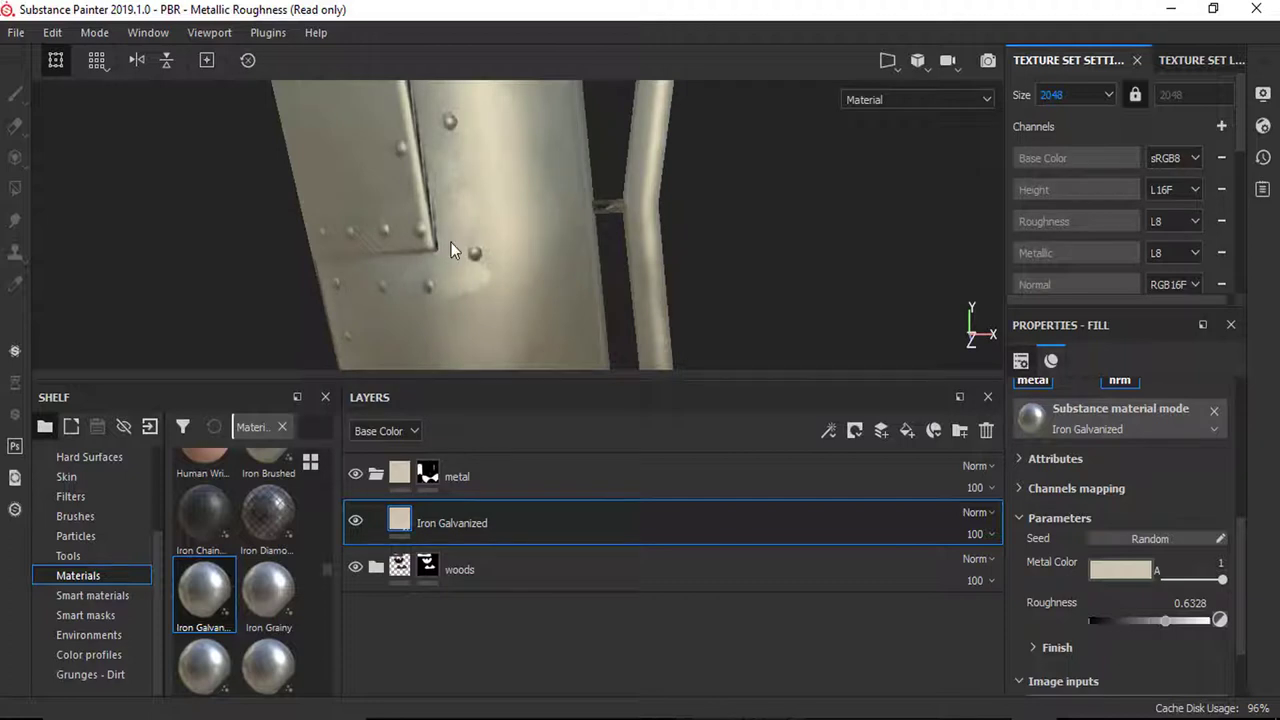
Step: Add the Rust Fine material as a fill layer above Iron Galvanized in the metal folder
{"action": "scroll", "coordinate": [250, 540], "scroll_direction": "down", "scroll_amount": 10}
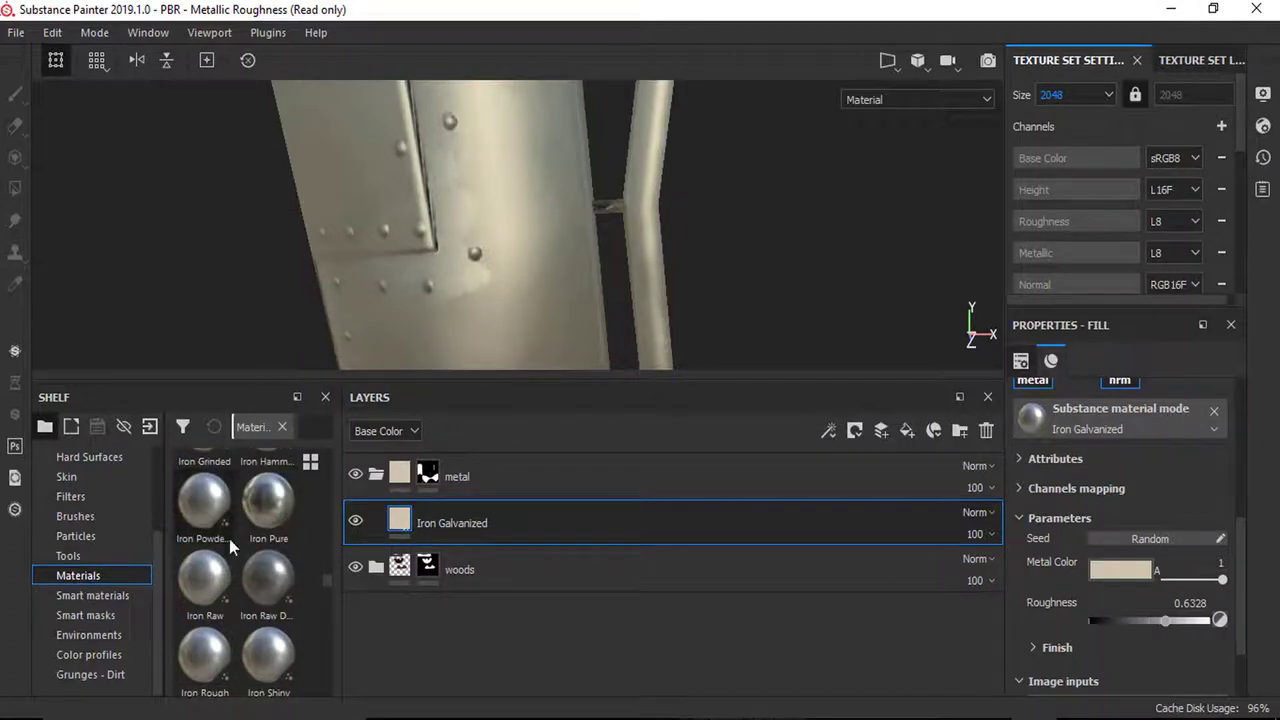
{"action": "scroll", "coordinate": [275, 569], "scroll_direction": "down", "scroll_amount": 2}
{"action": "scroll", "coordinate": [246, 571], "scroll_direction": "up", "scroll_amount": 2}
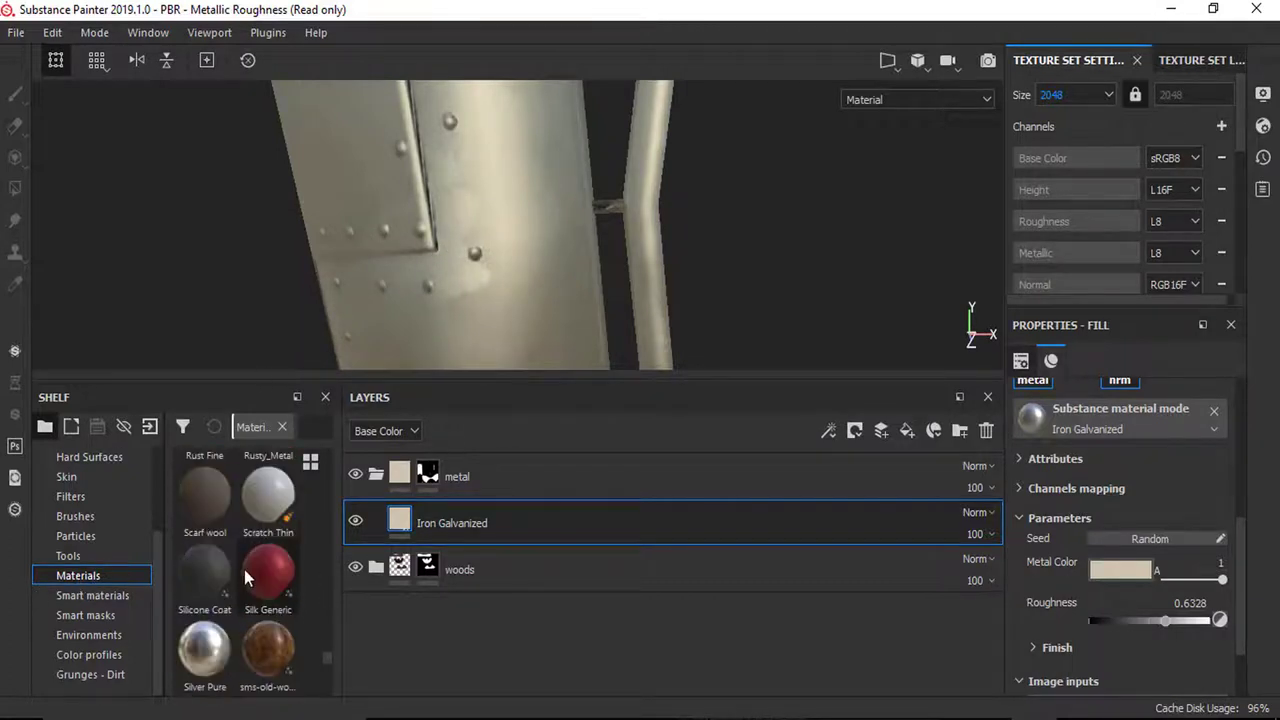
{"action": "left_click_drag", "start_coordinate": [194, 670], "coordinate": [490, 514]}
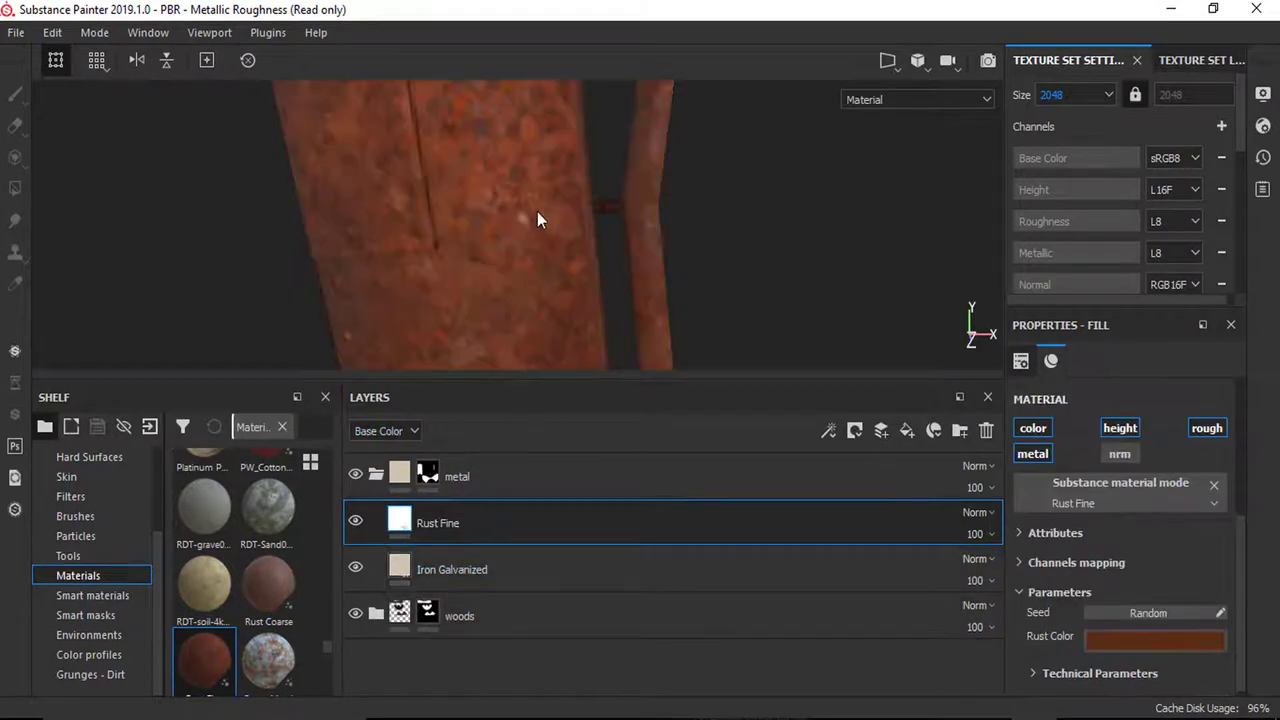
Step: Apply the Cavity Rust smart mask to the Rust Fine layer in the metal folder
{"action": "scroll", "coordinate": [428, 248], "scroll_direction": "down", "scroll_amount": 3}
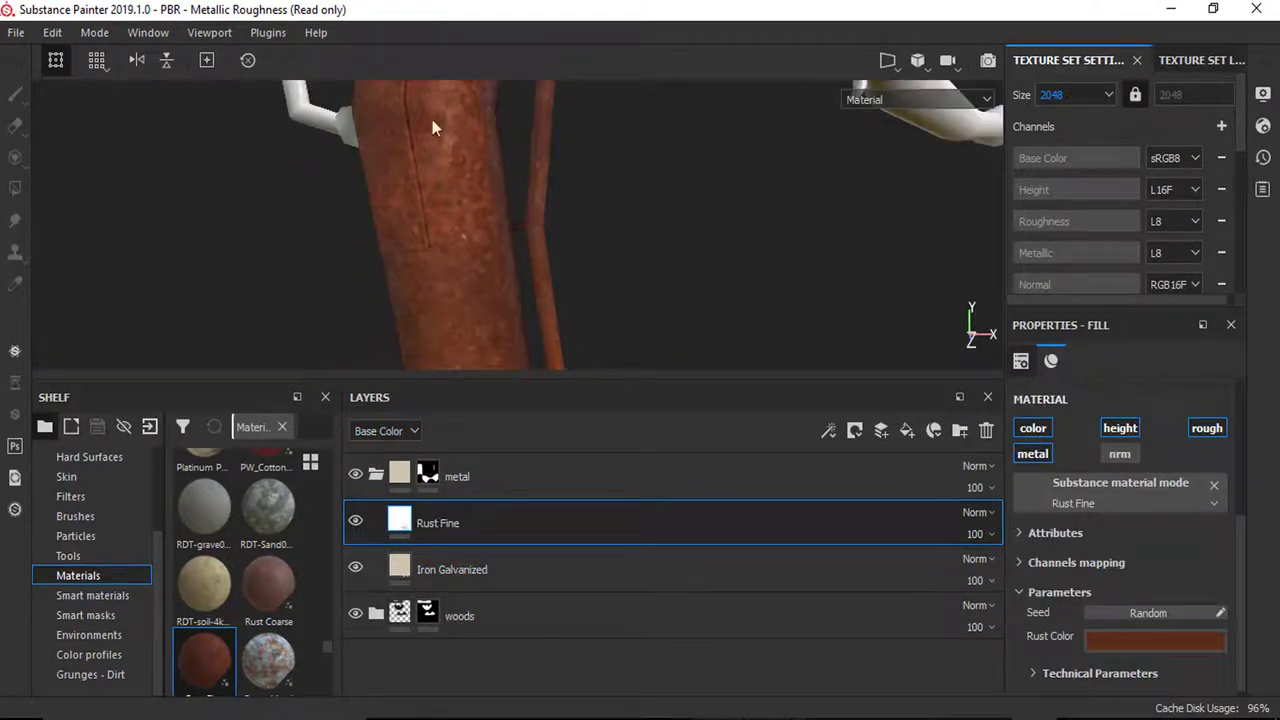
{"action": "scroll", "coordinate": [392, 264], "scroll_direction": "up", "scroll_amount": 3}
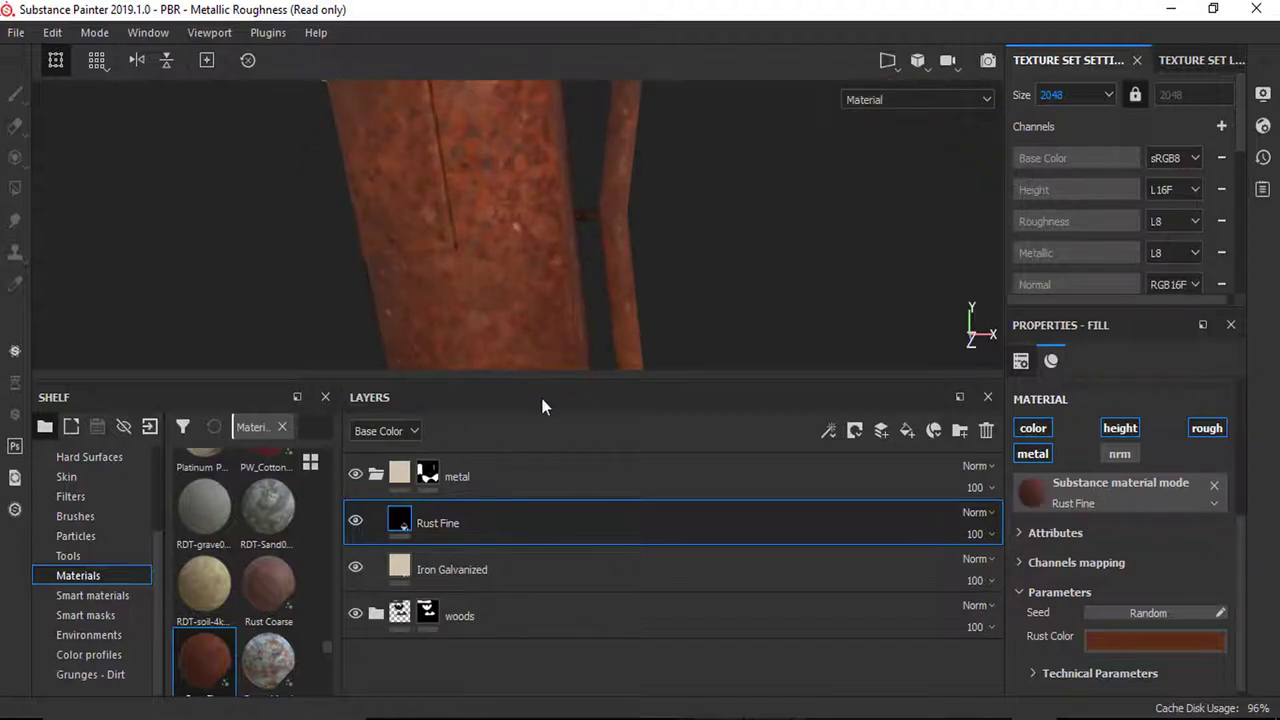
{"action": "left_click", "coordinate": [95, 596]}
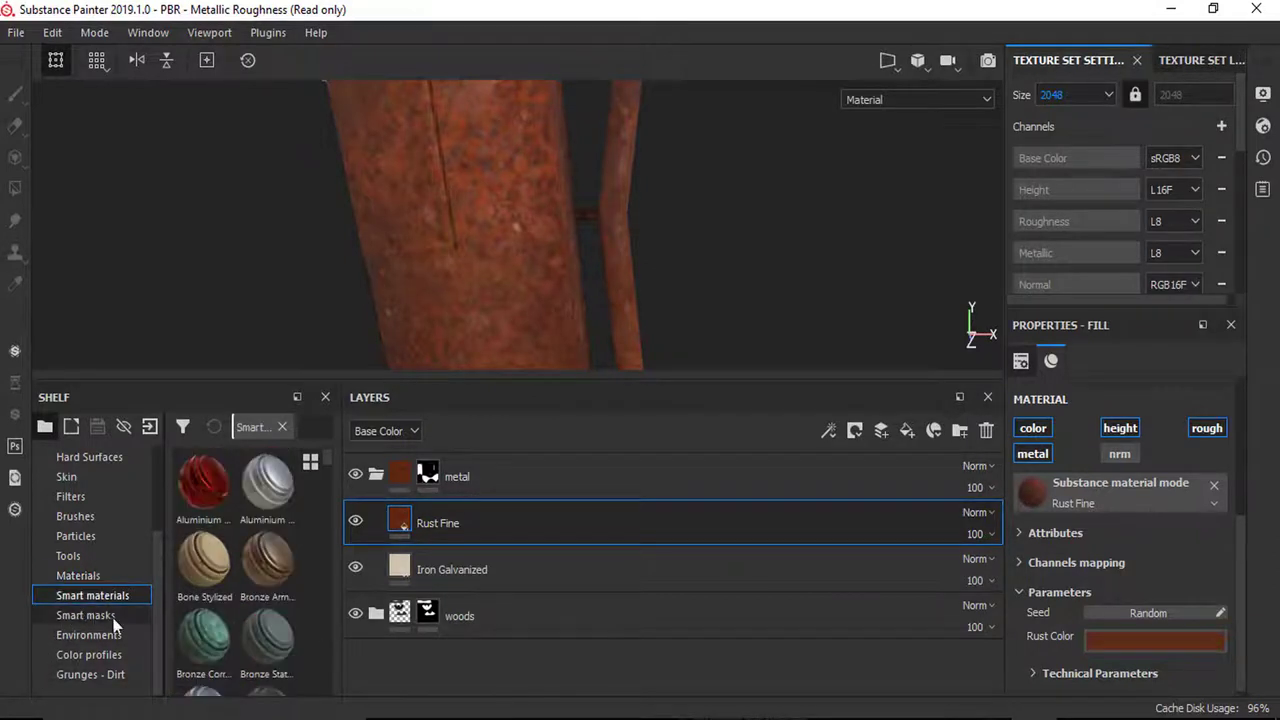
{"action": "left_click", "coordinate": [112, 617]}
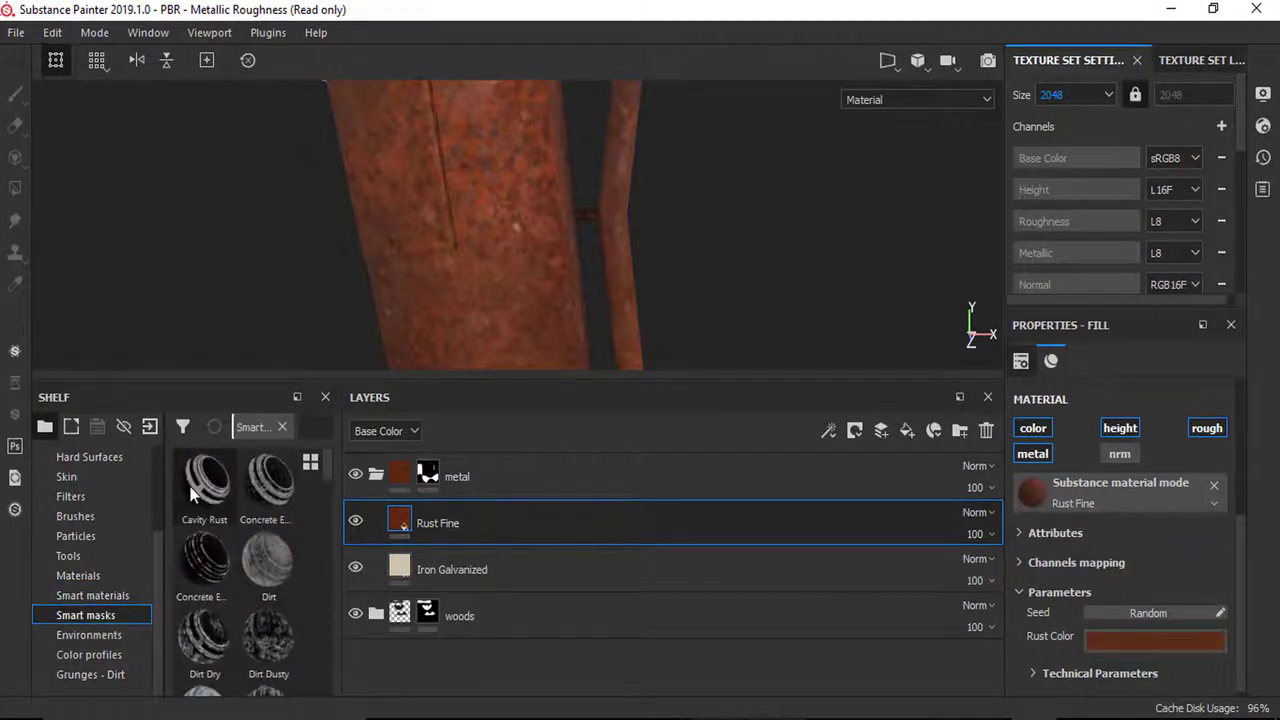
{"action": "mouse_move", "coordinate": [194, 493]}
{"action": "left_mouse_down"}
{"action": "mouse_move", "coordinate": [234, 395]}
{"action": "mouse_move", "coordinate": [612, 473]}
{"action": "mouse_move", "coordinate": [366, 523]}
{"action": "mouse_move", "coordinate": [553, 523]}
{"action": "mouse_move", "coordinate": [455, 523]}
{"action": "left_mouse_up"}
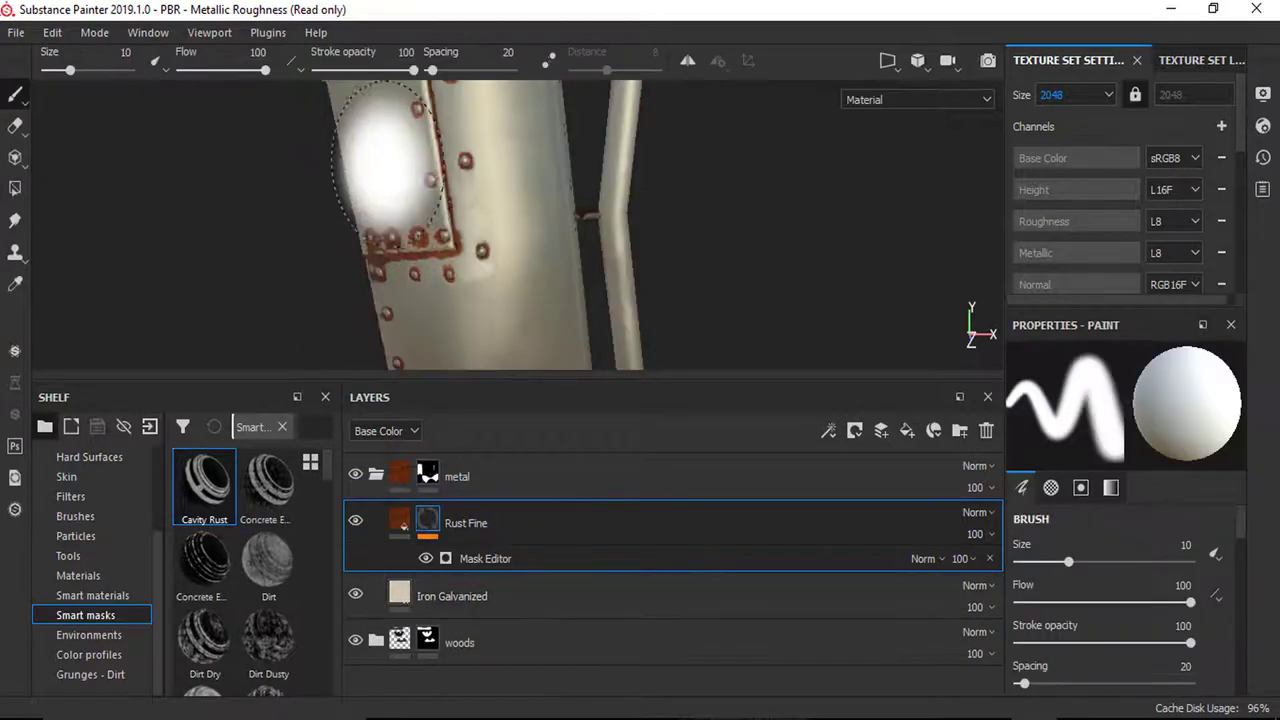
Step: In the Rust Fine mask's Mask Editor generator, set Global Balance to 0.86 and Global Contrast to 0.36
{"action": "scroll", "coordinate": [586, 294], "scroll_direction": "down", "scroll_amount": 4}
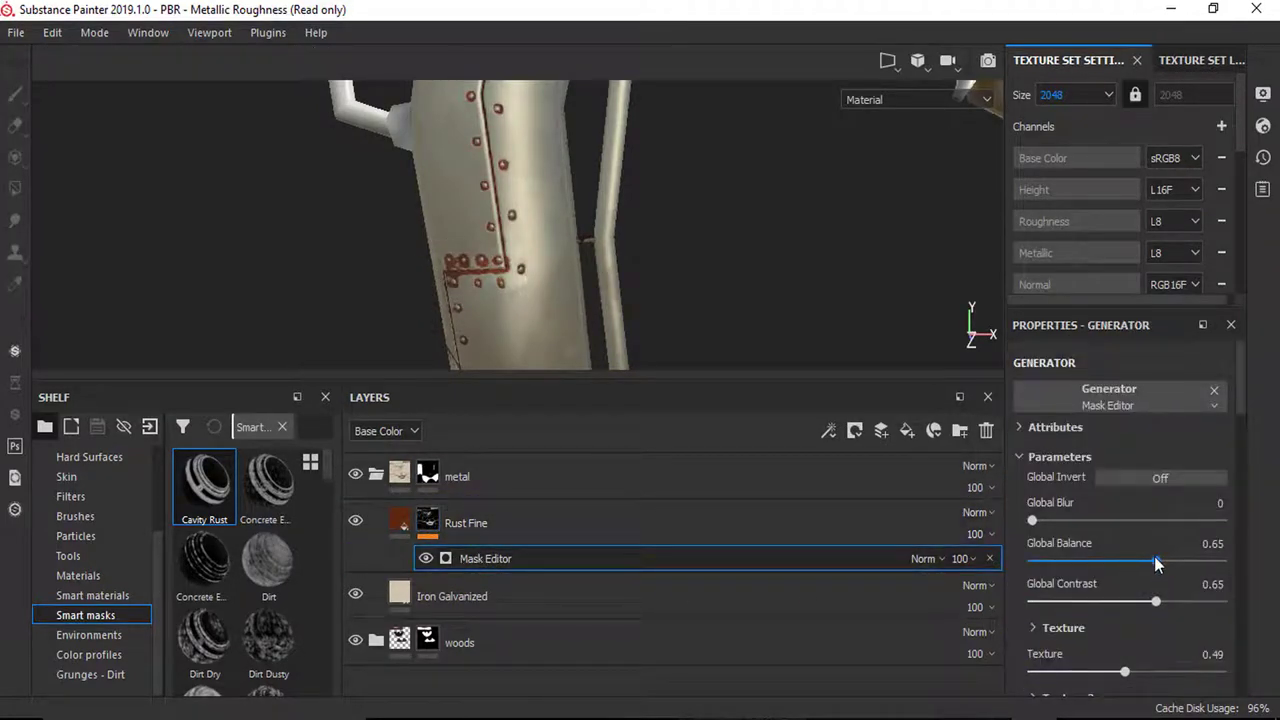
{"action": "left_click", "coordinate": [1183, 562]}
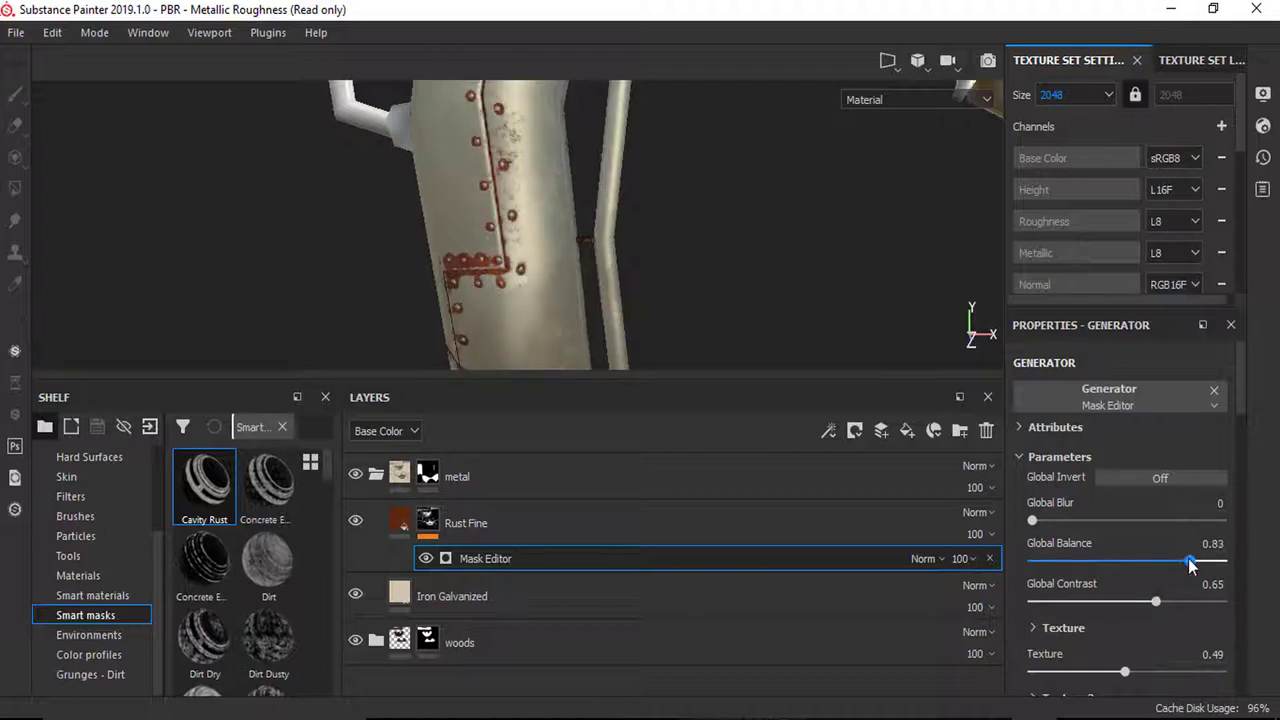
{"action": "left_click_drag", "start_coordinate": [1190, 566], "coordinate": [1194, 559]}
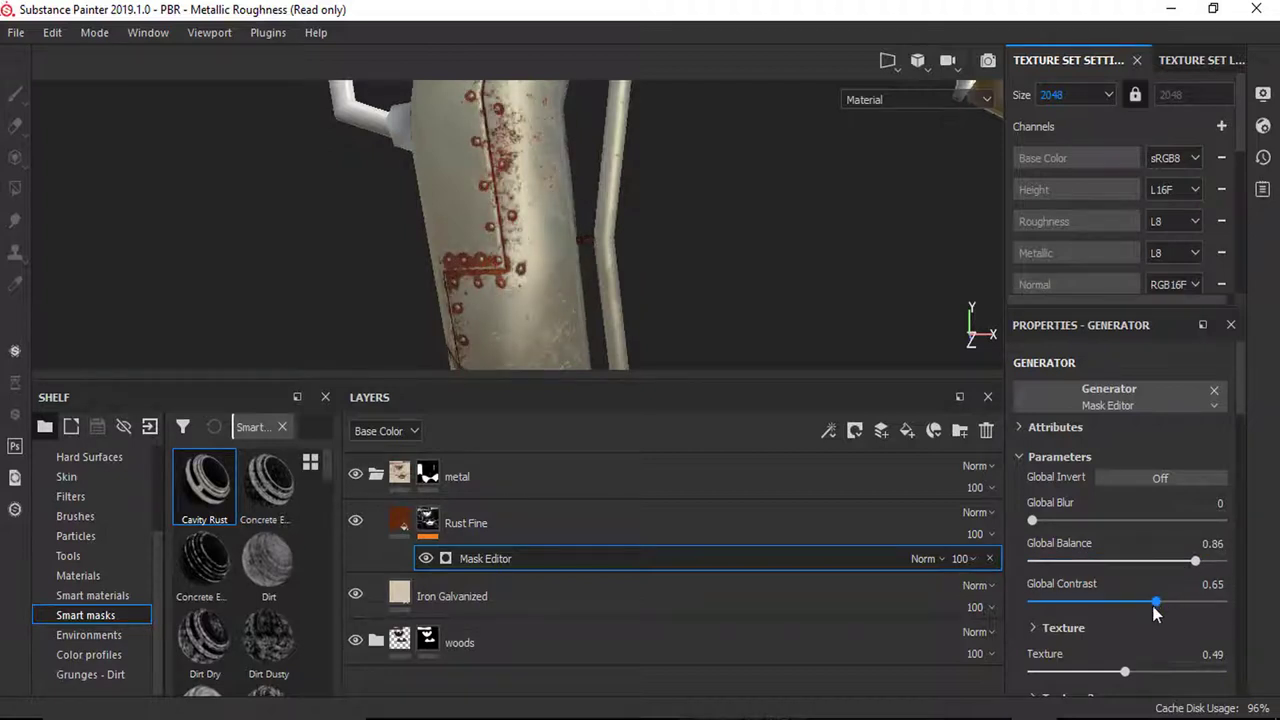
{"action": "left_click_drag", "start_coordinate": [1157, 608], "coordinate": [1118, 608]}
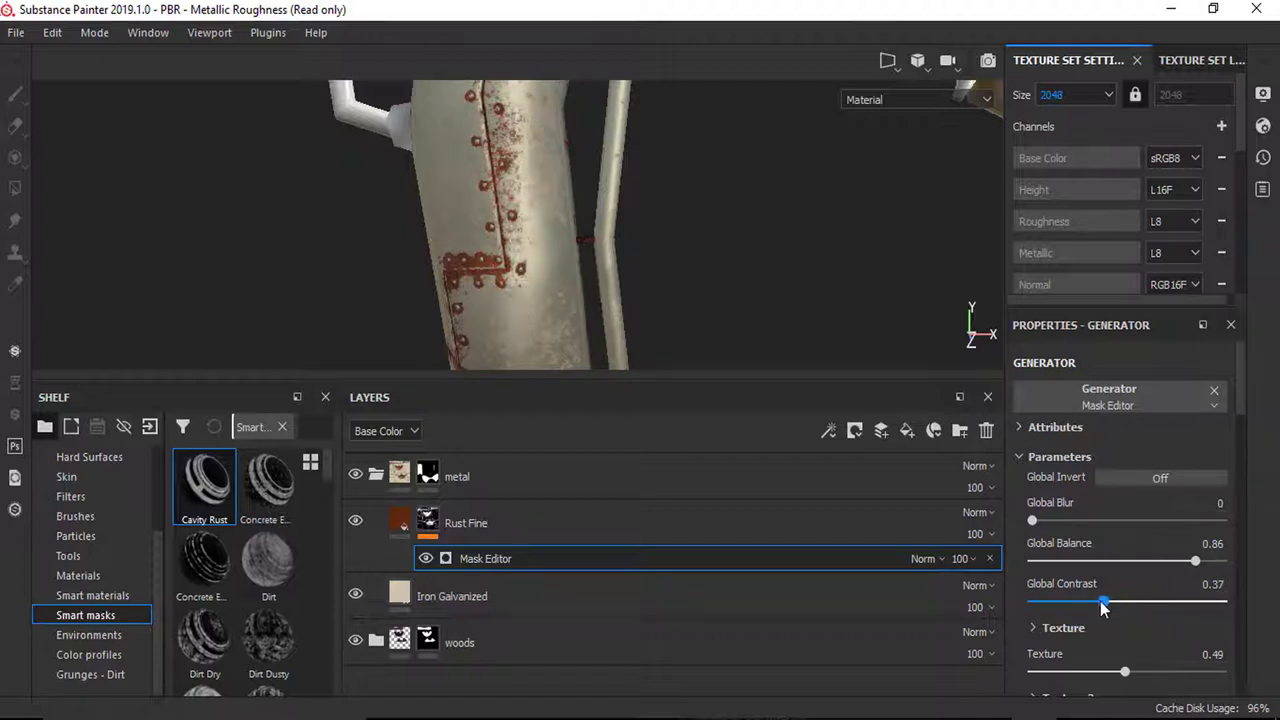
Step: Add the connector at the end of the bent side hose to the metal folder's mask using polygon fill in UV chunk mode
{"action": "left_click_drag", "start_coordinate": [329, 203], "coordinate": [438, 275], "text": "alt"}
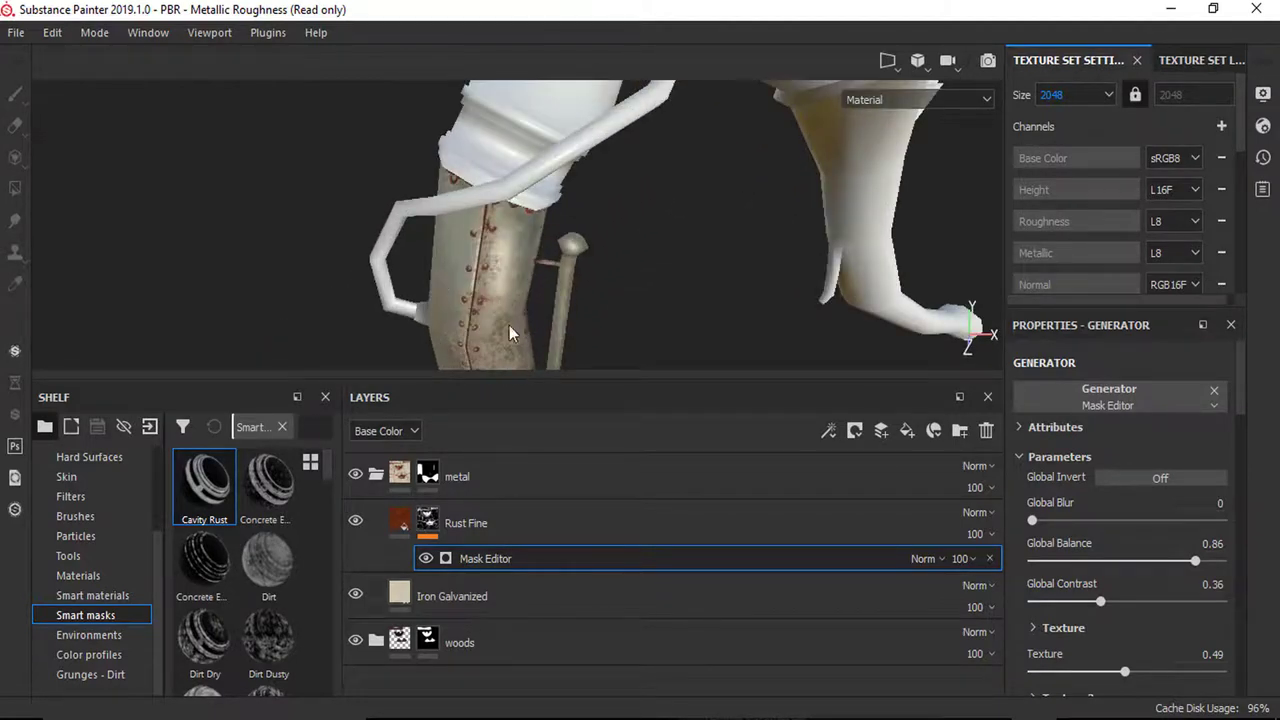
{"action": "left_click_drag", "start_coordinate": [509, 325], "coordinate": [572, 309], "text": "alt"}
{"action": "middle_click_drag", "start_coordinate": [389, 323], "coordinate": [449, 220], "text": "alt"}
{"action": "scroll", "coordinate": [452, 219], "scroll_direction": "up", "scroll_amount": 6}
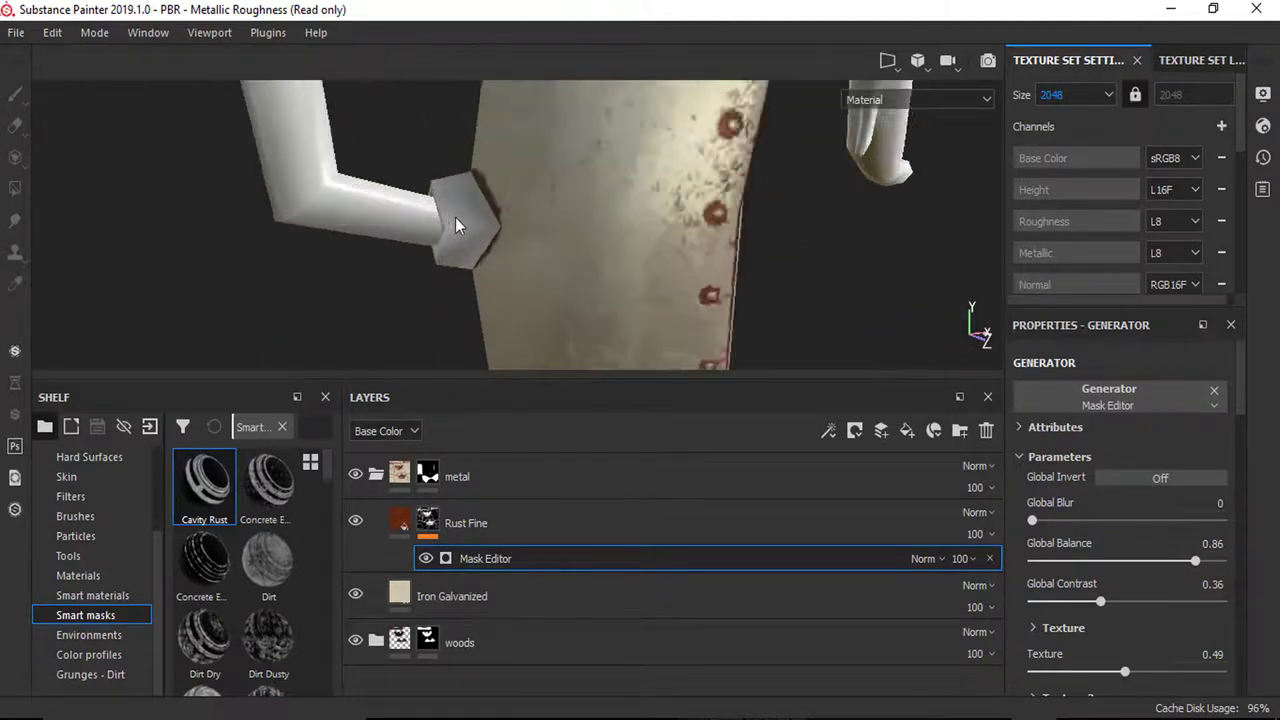
{"action": "left_click", "coordinate": [480, 486]}
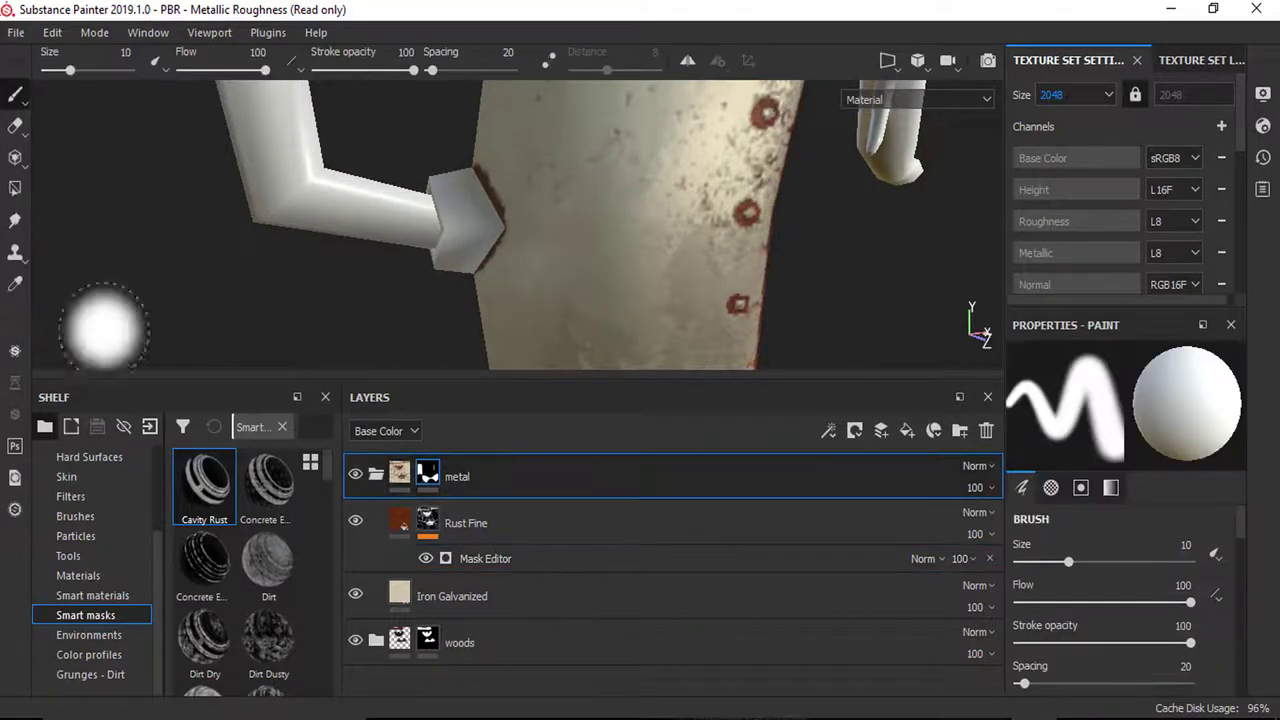
{"action": "left_click", "coordinate": [15, 190]}
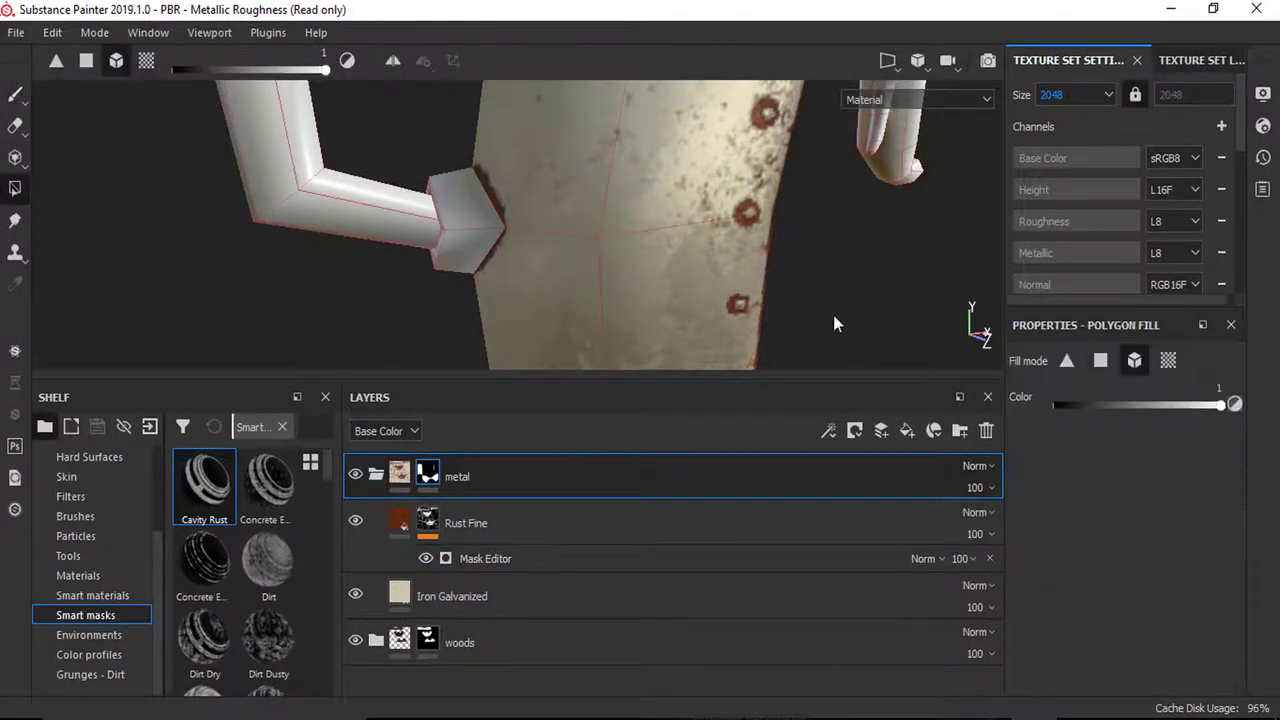
{"action": "left_click", "coordinate": [1167, 360]}
{"action": "left_click", "coordinate": [461, 230]}
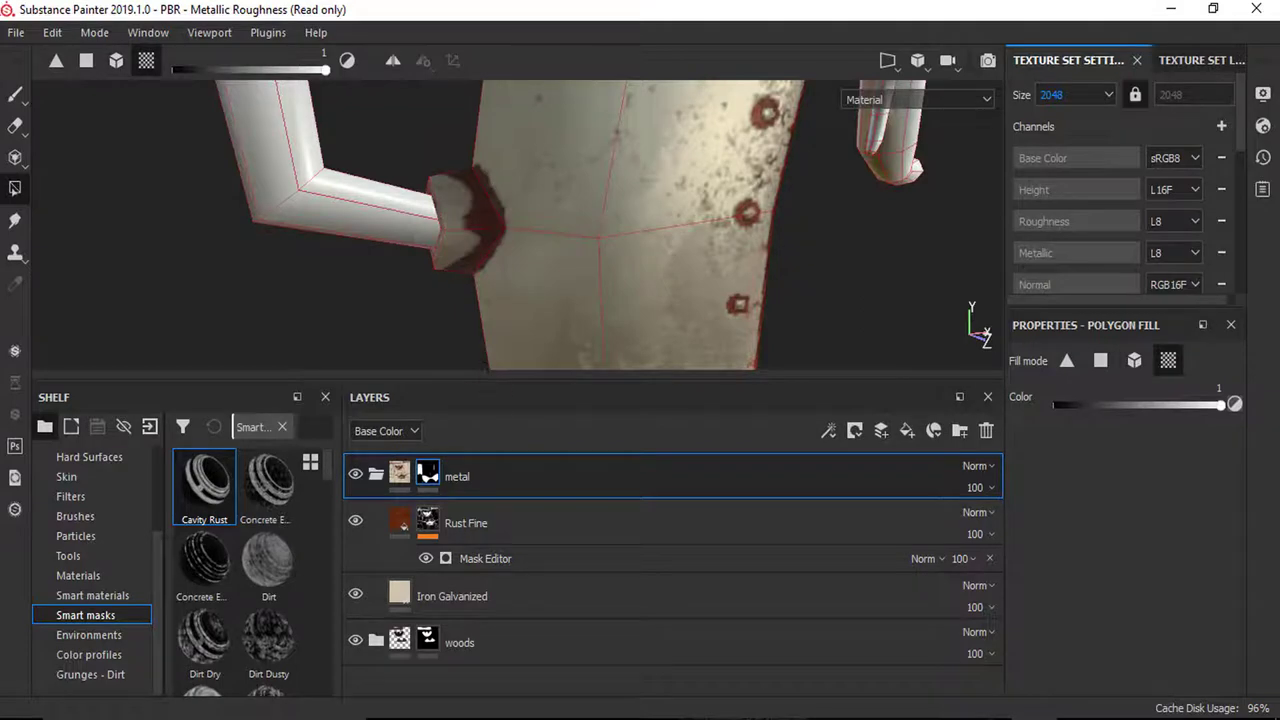
{"action": "left_click", "coordinate": [15, 95]}
{"action": "scroll", "coordinate": [463, 150], "scroll_direction": "down", "scroll_amount": 10}
{"action": "mouse_move", "coordinate": [457, 151]}
{"action": "left_mouse_down", "text": "alt"}
{"action": "mouse_move", "coordinate": [421, 191]}
{"action": "mouse_move", "coordinate": [528, 245]}
{"action": "mouse_move", "coordinate": [549, 209]}
{"action": "mouse_move", "coordinate": [540, 171]}
{"action": "mouse_move", "coordinate": [480, 167]}
{"action": "mouse_move", "coordinate": [531, 210]}
{"action": "left_mouse_up", "text": "alt"}
{"action": "left_click_drag", "start_coordinate": [565, 134], "coordinate": [560, 198], "text": "alt"}
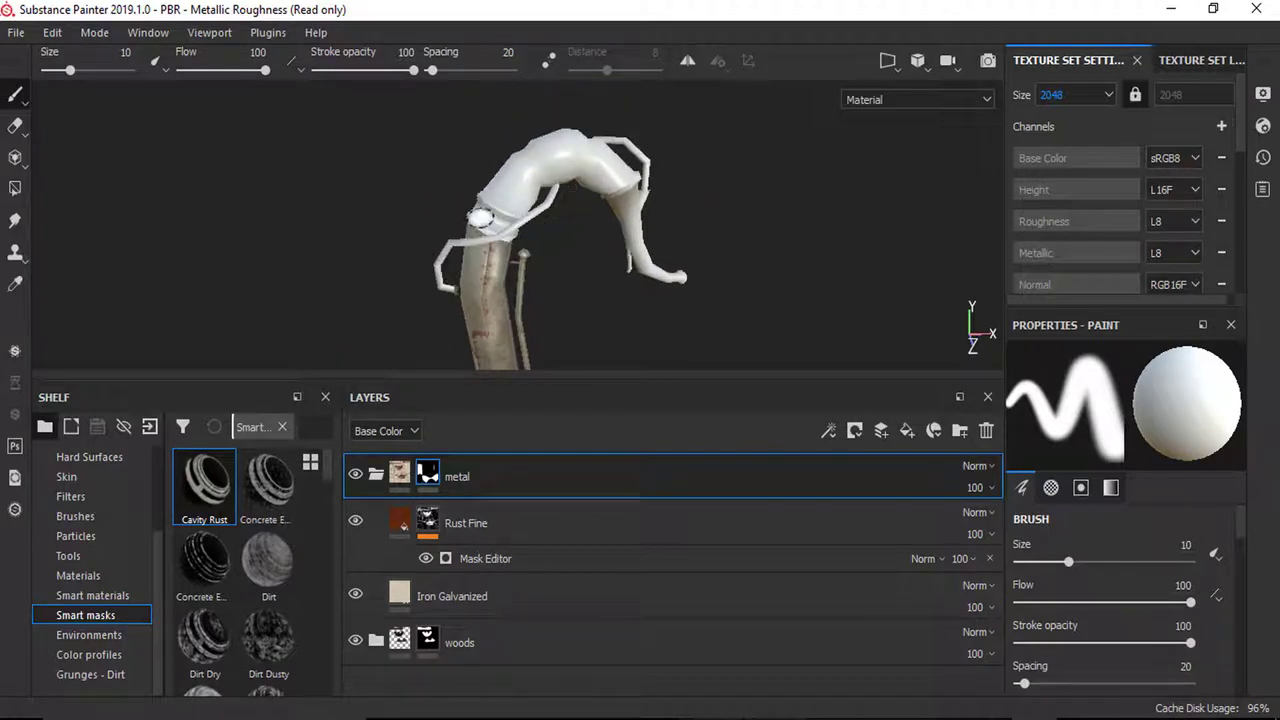
{"action": "key", "text": "ctrl+shift+3"}
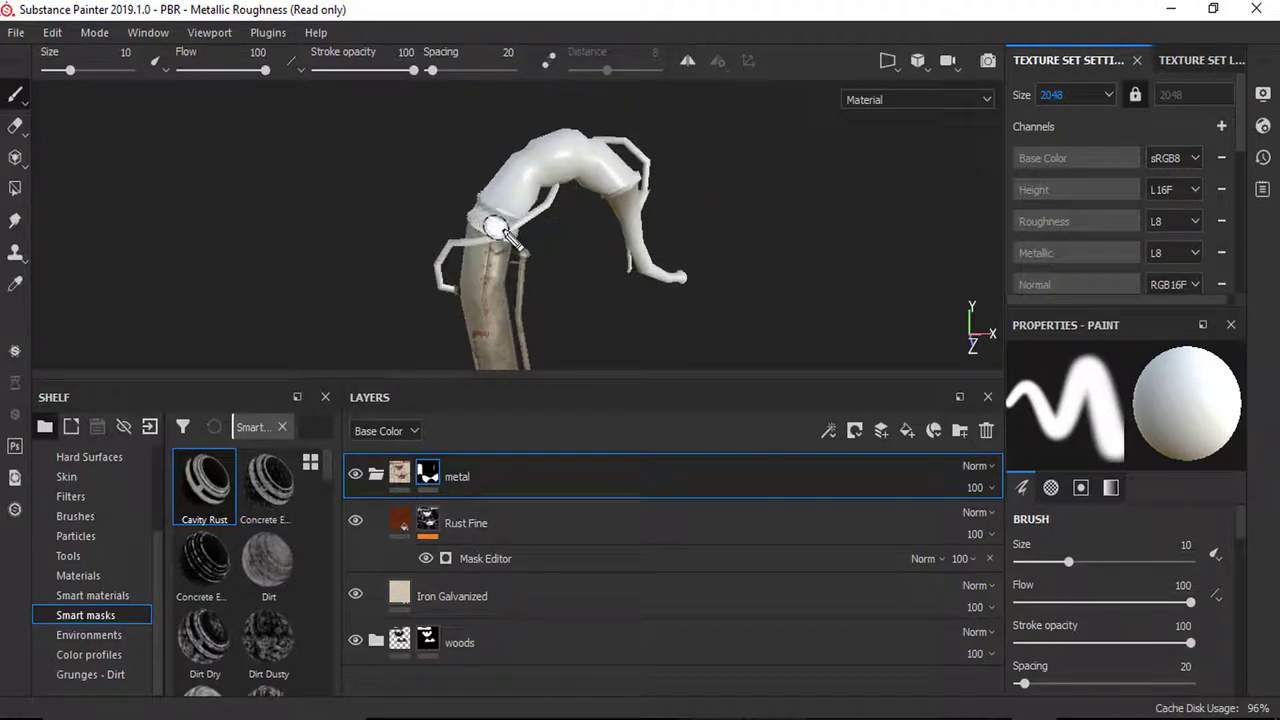
{"action": "left_click_drag", "start_coordinate": [474, 212], "coordinate": [467, 213]}
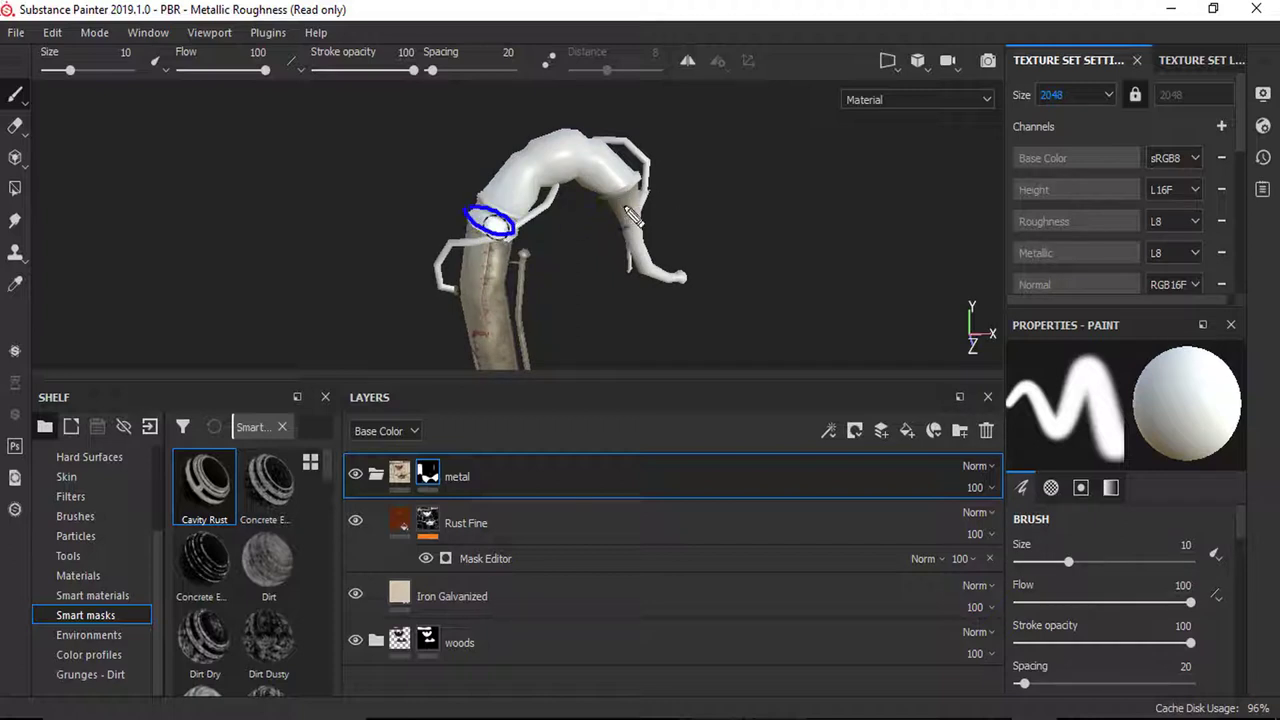
{"action": "left_click_drag", "start_coordinate": [603, 224], "coordinate": [731, 233]}
{"action": "key", "text": "Escape"}
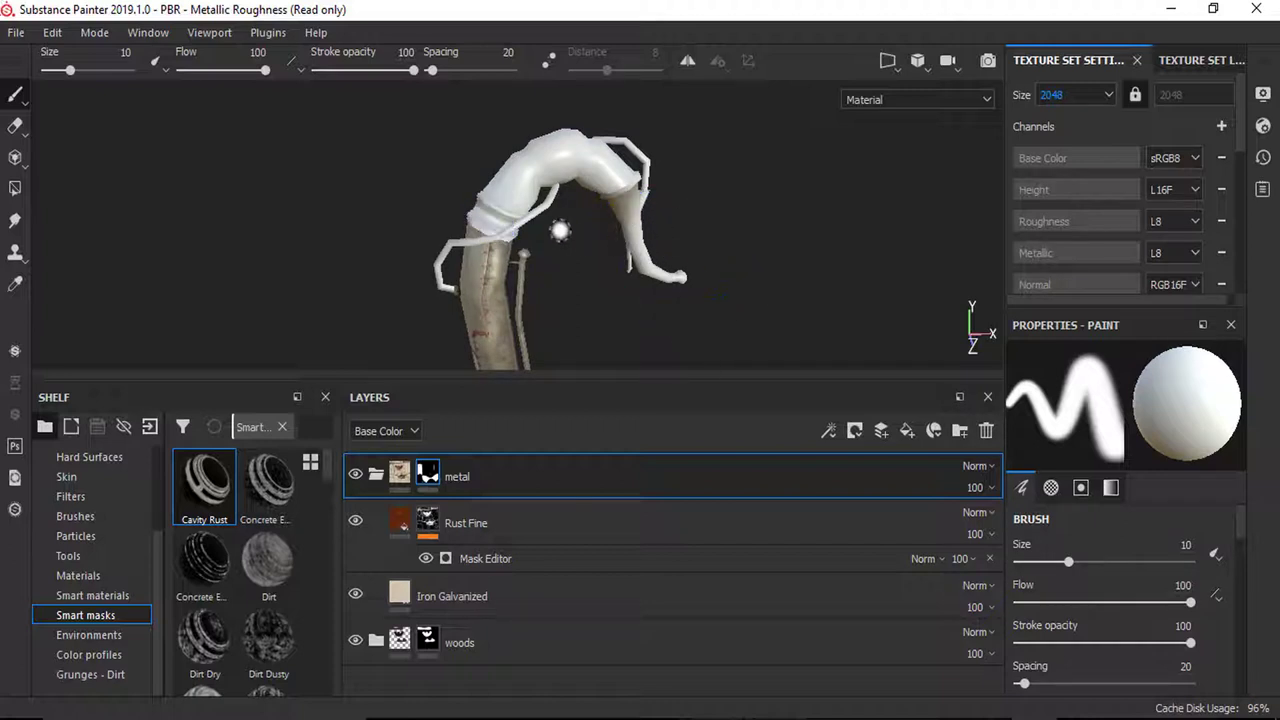
Step: Collapse the metal folder and create a new folder named plastic01 above it
{"action": "left_click", "coordinate": [376, 475]}
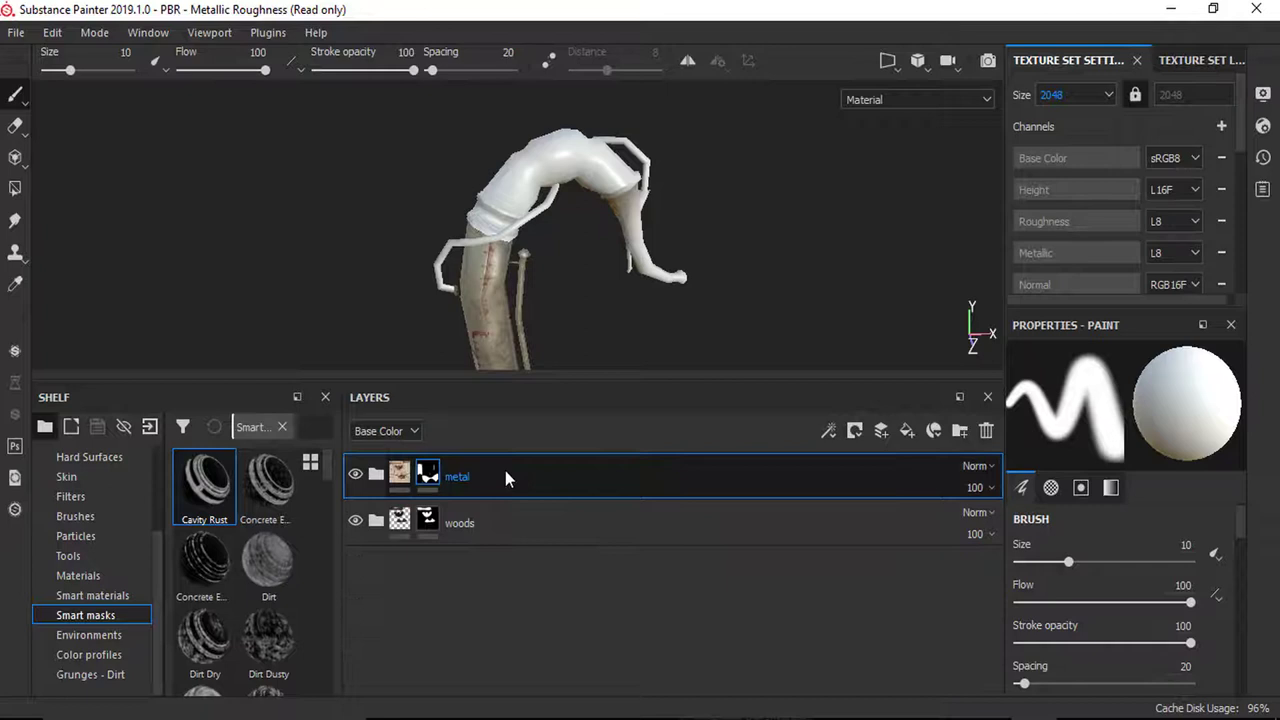
{"action": "left_click", "coordinate": [959, 430]}
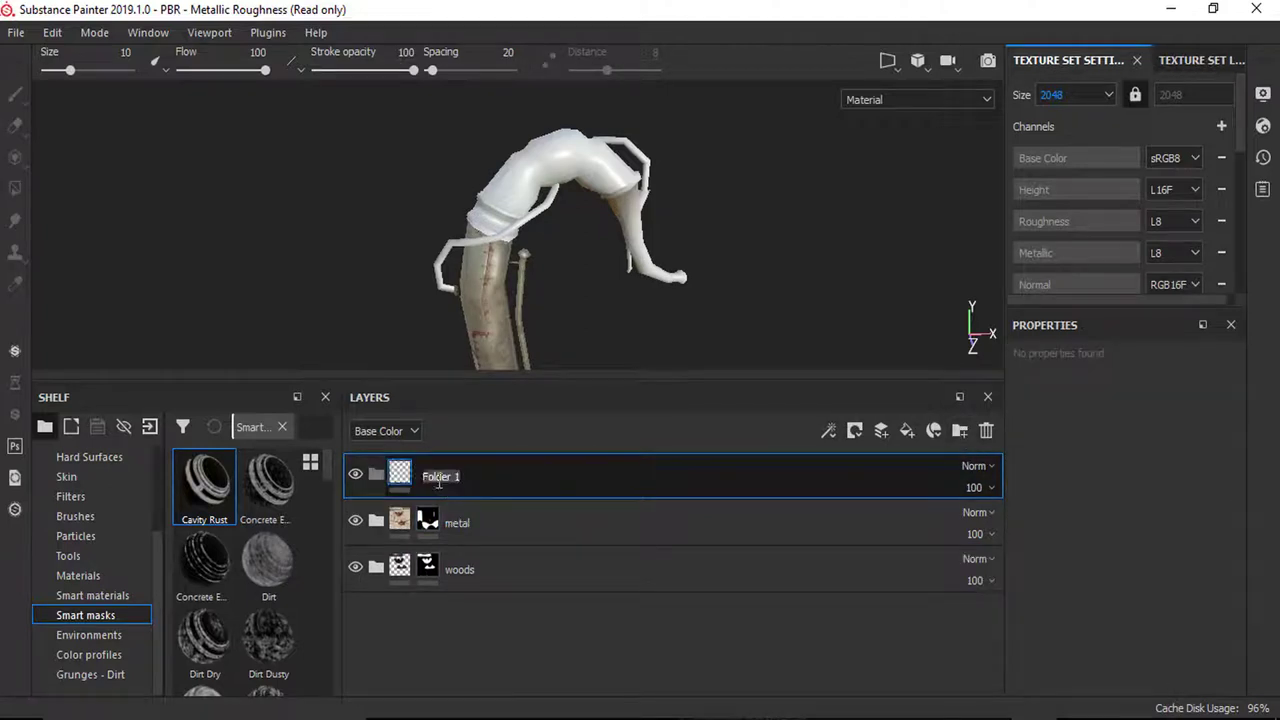
{"action": "type", "text": "plastic01"}
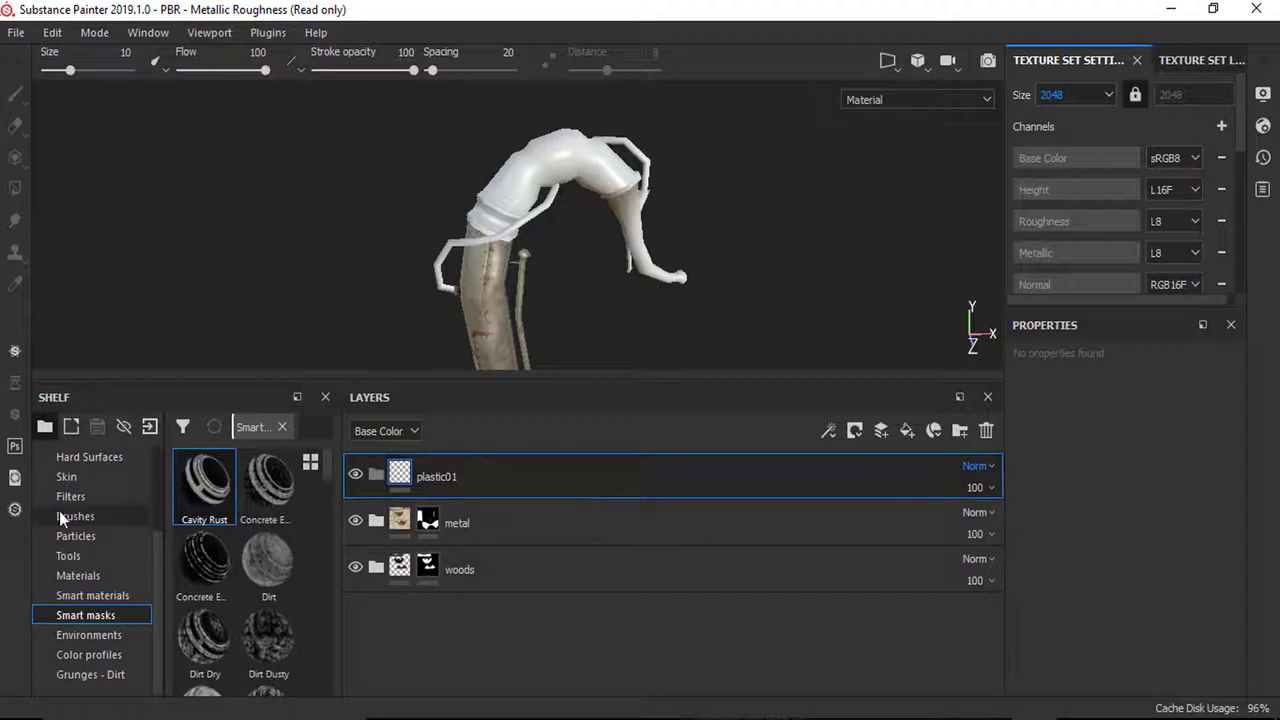
Step: Find the Plastic Matte Pure material in the shelf and add it as a fill layer inside the plastic01 folder
{"action": "left_click", "coordinate": [76, 576]}
{"action": "scroll", "coordinate": [261, 580], "scroll_direction": "down", "scroll_amount": 15}
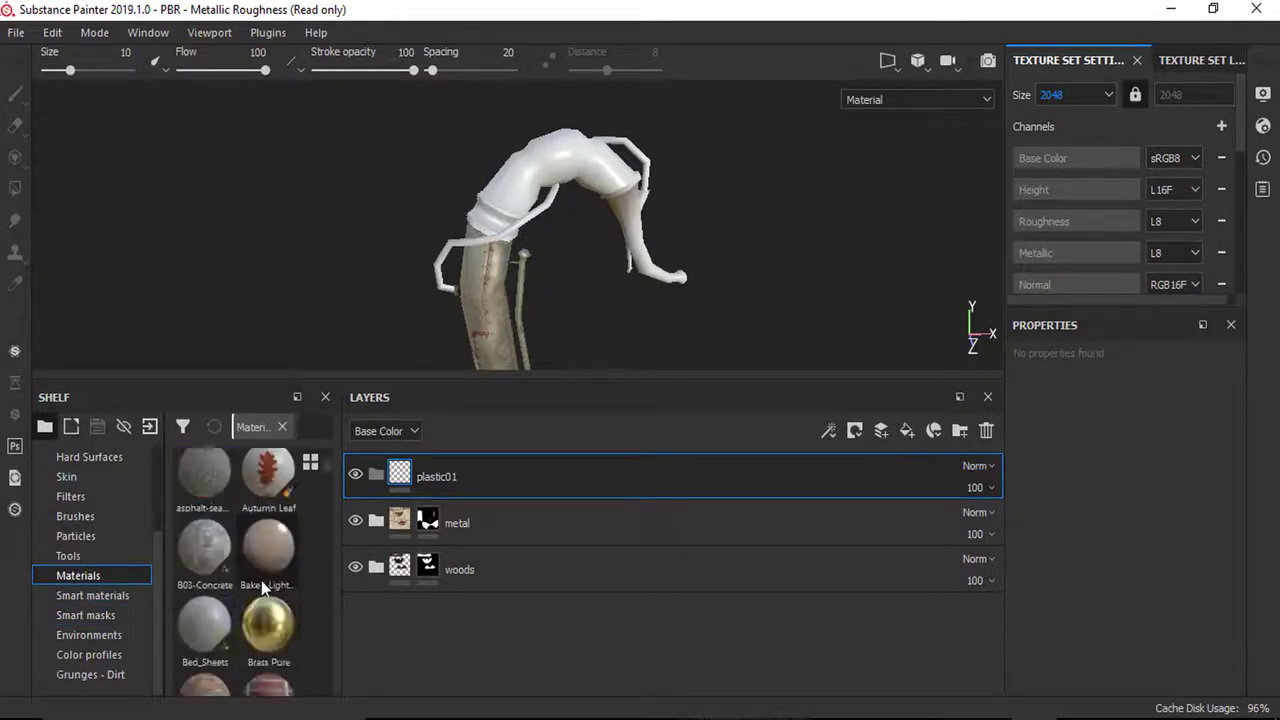
{"action": "scroll", "coordinate": [261, 580], "scroll_direction": "down", "scroll_amount": 15}
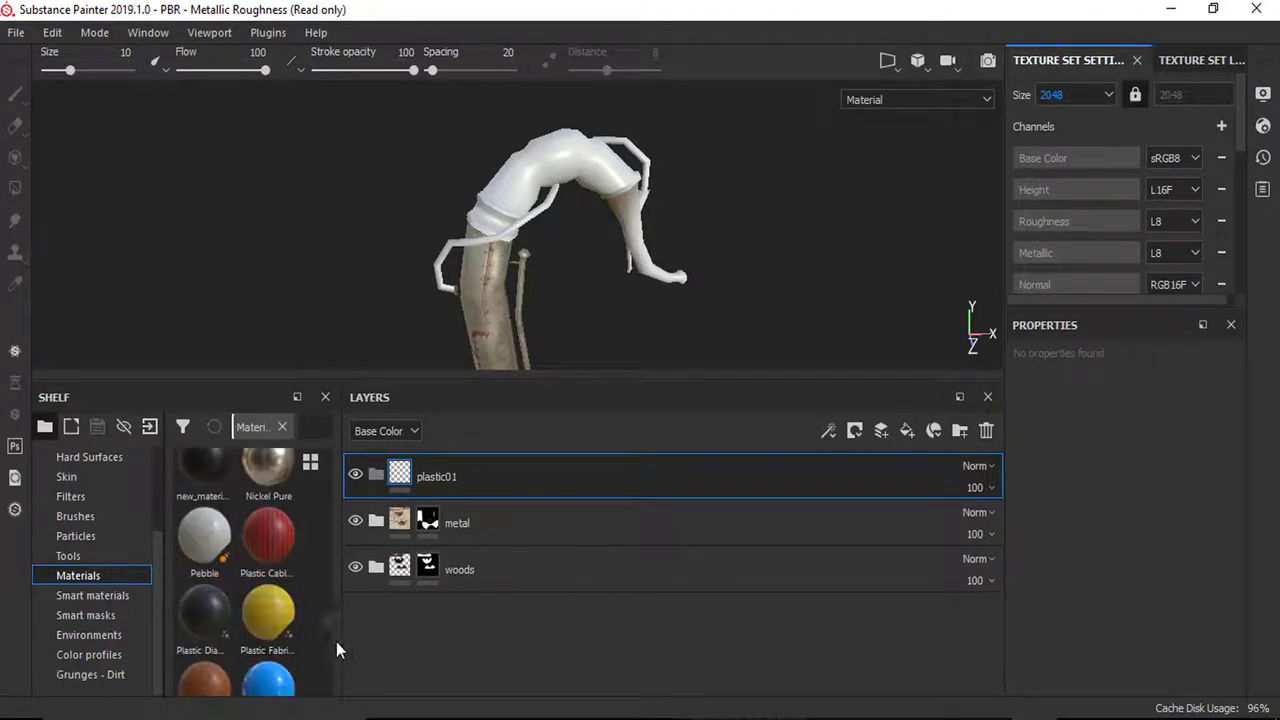
{"action": "scroll", "coordinate": [326, 624], "scroll_direction": "down", "scroll_amount": 5}
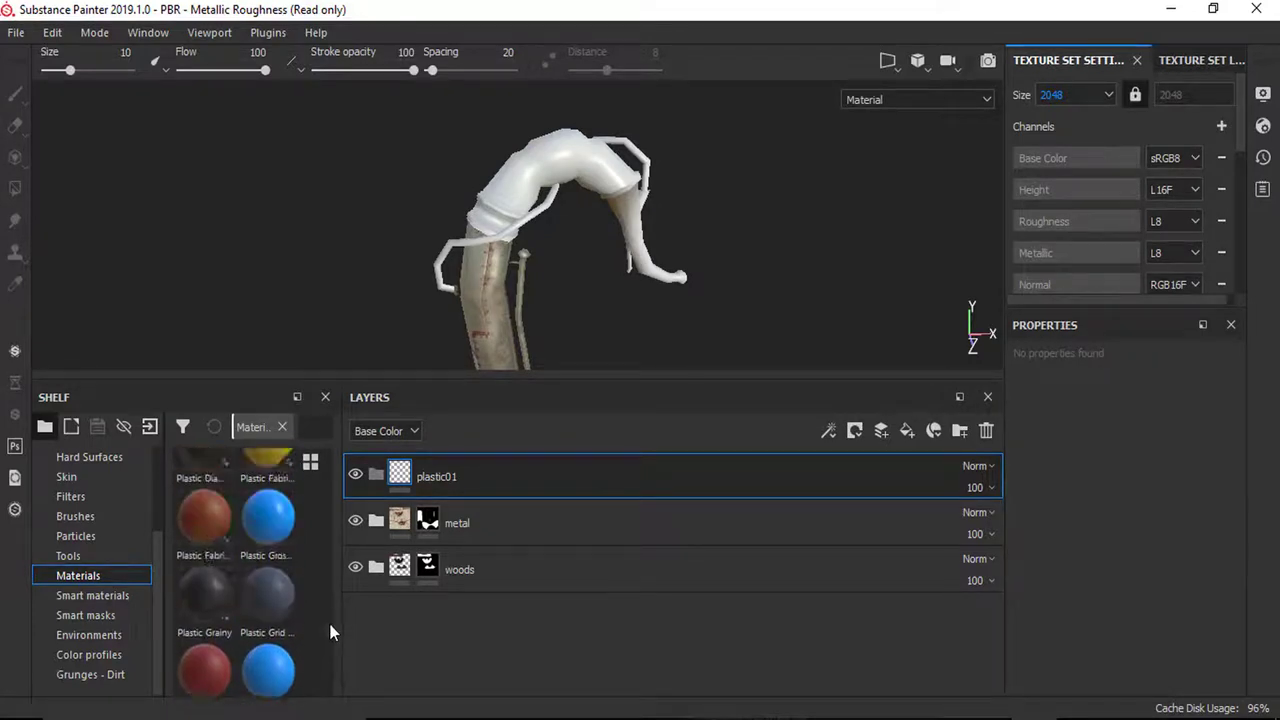
{"action": "mouse_move", "coordinate": [179, 590]}
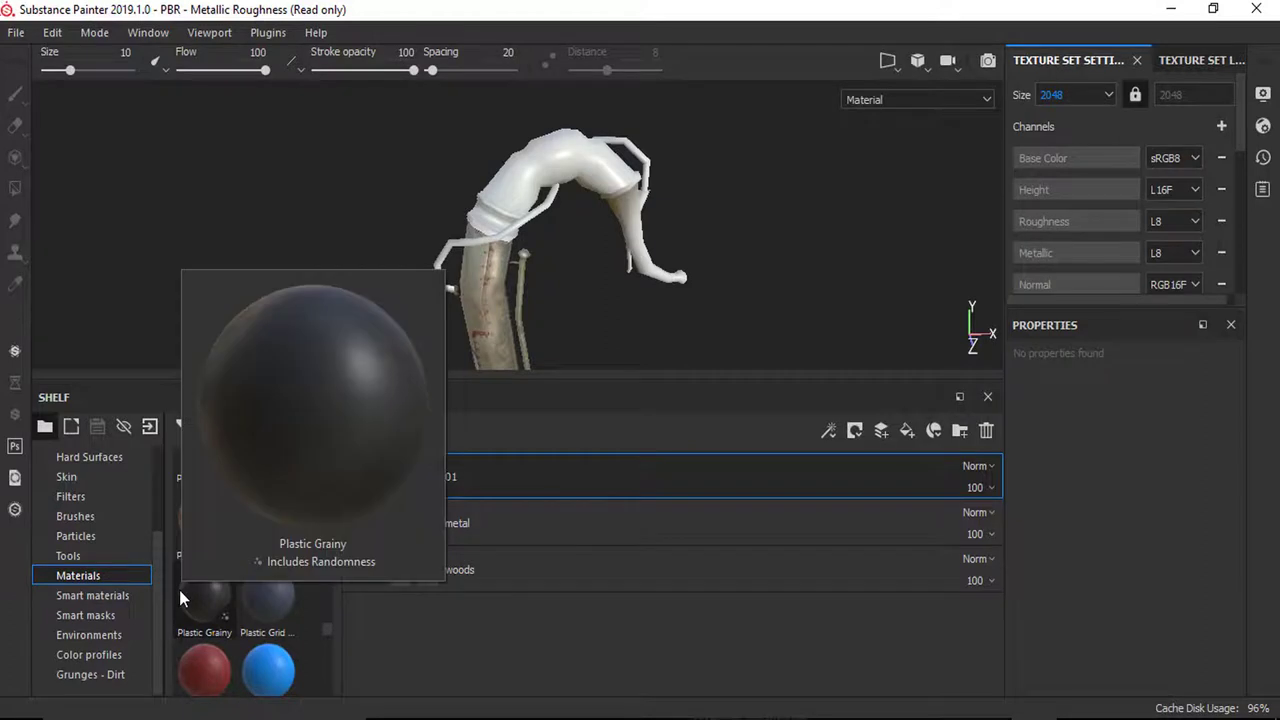
{"action": "scroll", "coordinate": [331, 630], "scroll_direction": "down", "scroll_amount": 3}
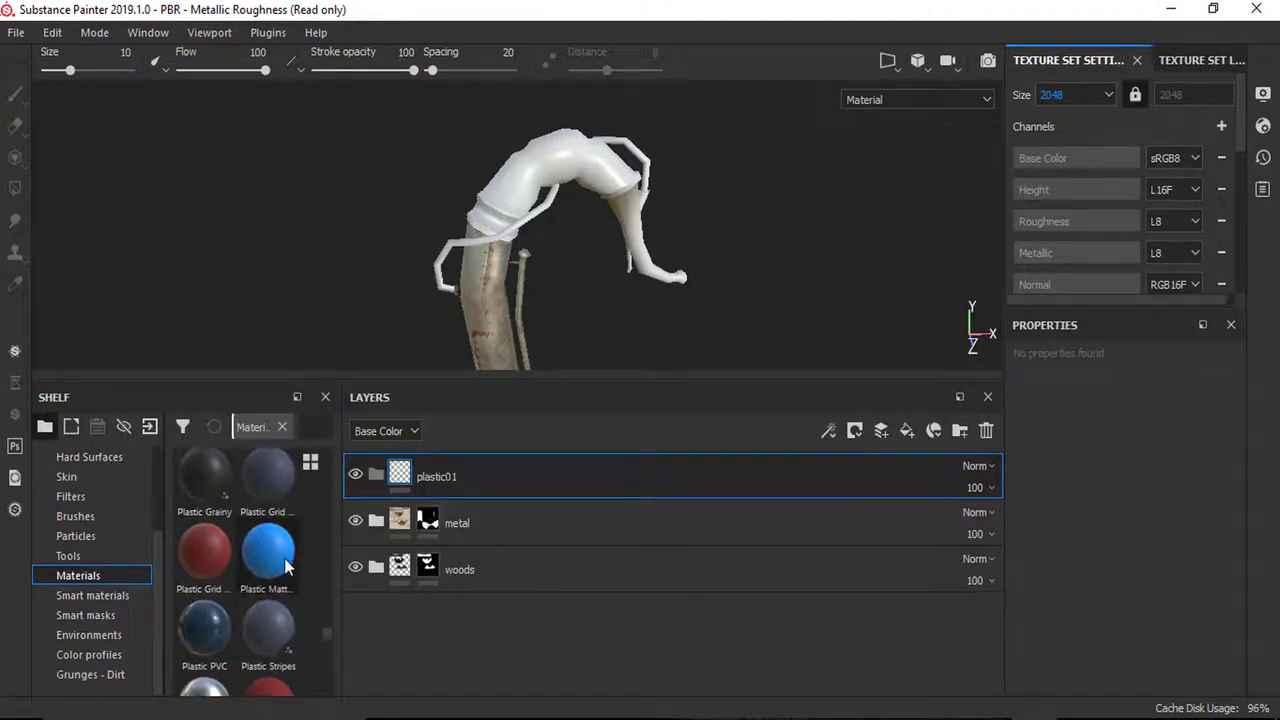
{"action": "mouse_move", "coordinate": [284, 566]}
{"action": "left_click_drag", "start_coordinate": [284, 571], "coordinate": [486, 481]}
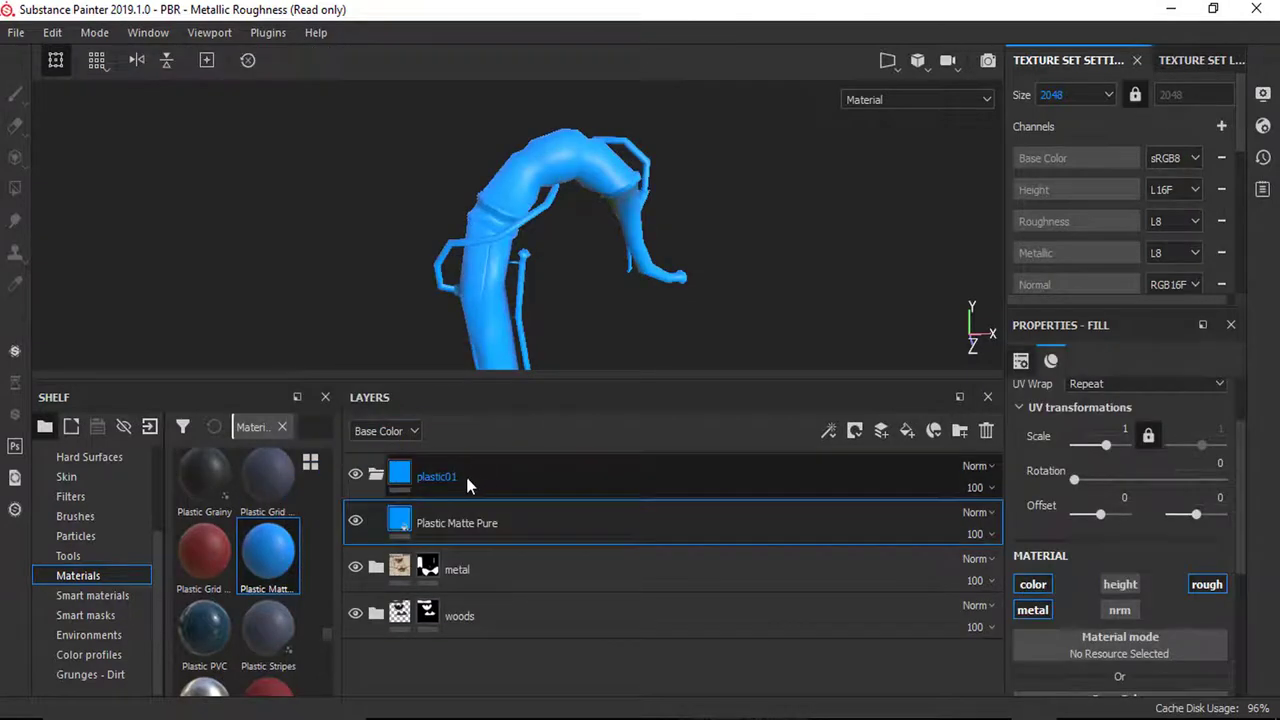
Step: Add a black mask to the plastic01 folder
{"action": "left_click", "coordinate": [466, 476]}
{"action": "scroll", "coordinate": [542, 256], "scroll_direction": "up", "scroll_amount": 3}
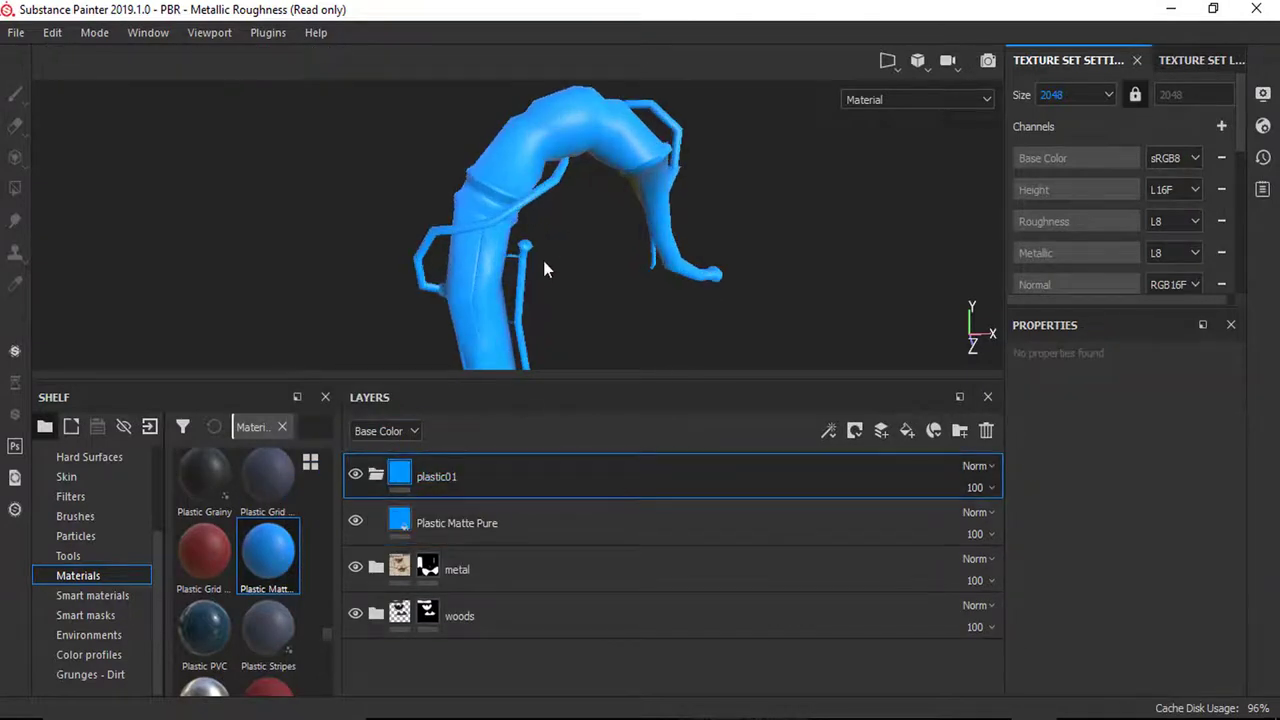
{"action": "left_click", "coordinate": [856, 431]}
{"action": "left_click", "coordinate": [880, 474]}
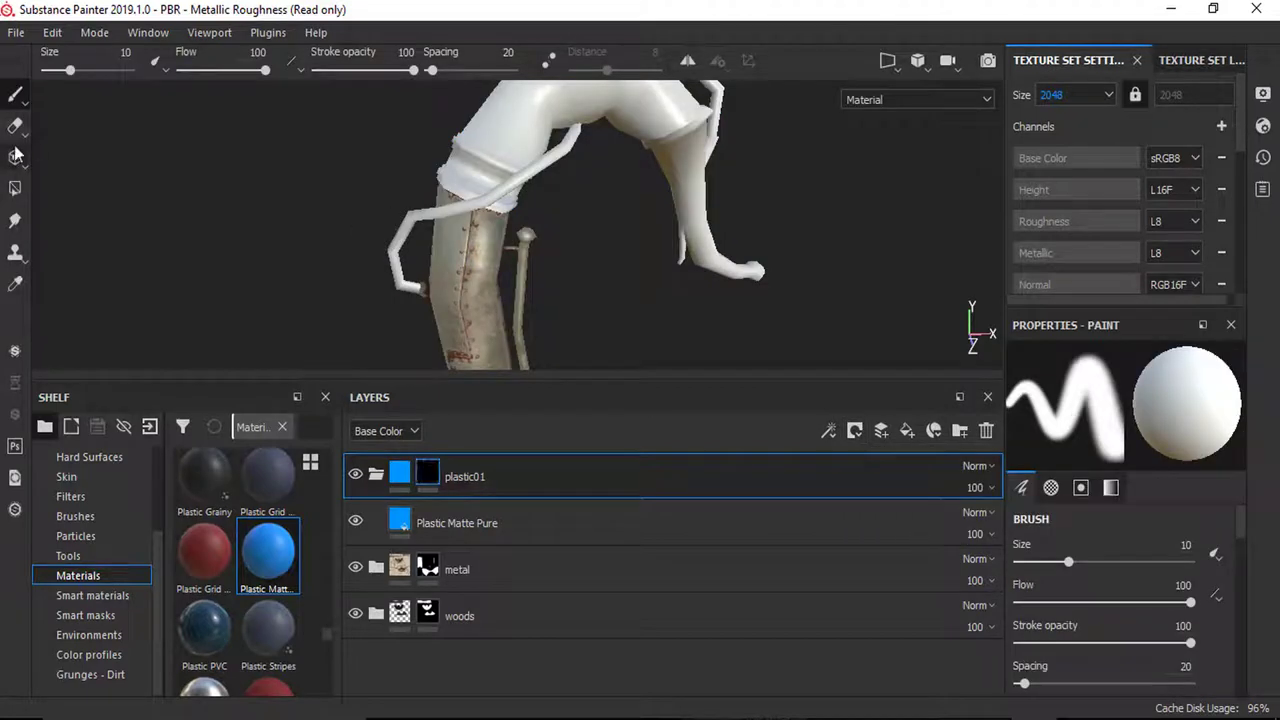
Step: Polygon-fill the thin hoses, the ribbed collar above the metal pipe and the drooping end piece into the plastic01 mask
{"action": "left_click", "coordinate": [15, 188]}
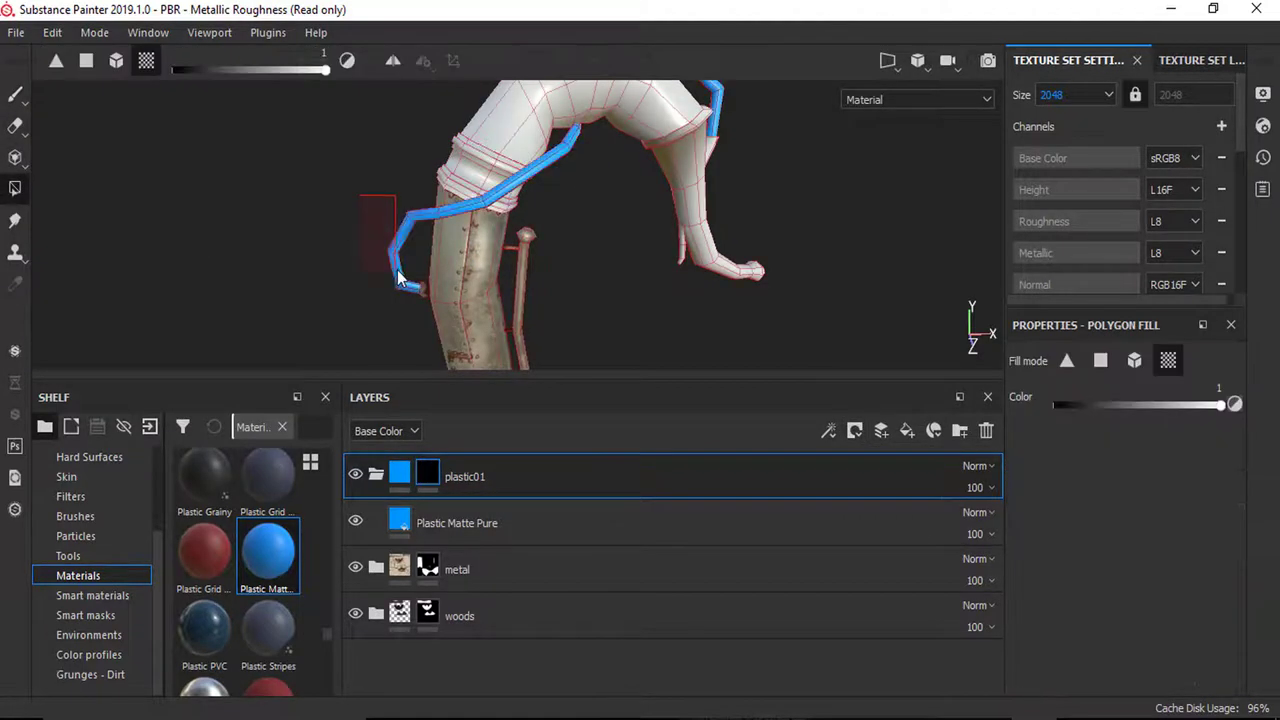
{"action": "mouse_move", "coordinate": [398, 278]}
{"action": "left_mouse_down", "text": "alt"}
{"action": "mouse_move", "coordinate": [649, 280]}
{"action": "mouse_move", "coordinate": [691, 262]}
{"action": "mouse_move", "coordinate": [563, 358]}
{"action": "left_mouse_up", "text": "alt"}
{"action": "middle_click_drag", "start_coordinate": [503, 262], "coordinate": [461, 231], "text": "alt"}
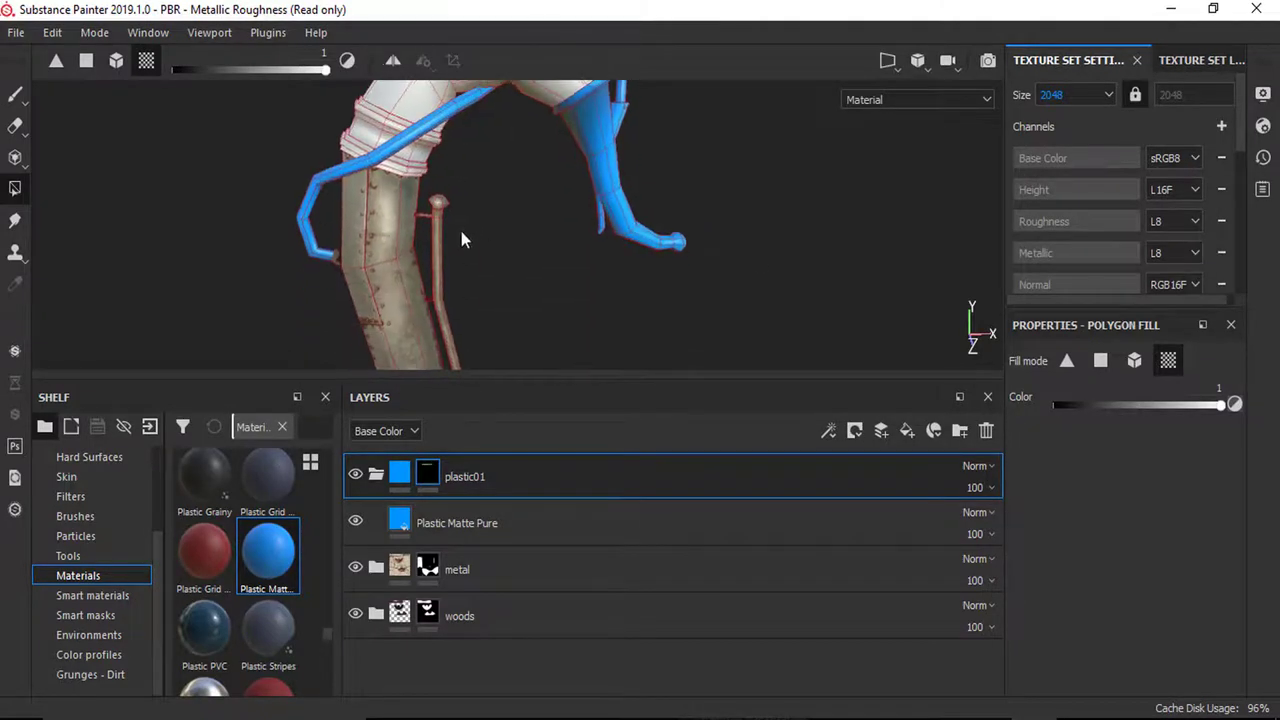
{"action": "scroll", "coordinate": [461, 231], "scroll_direction": "down", "scroll_amount": 2}
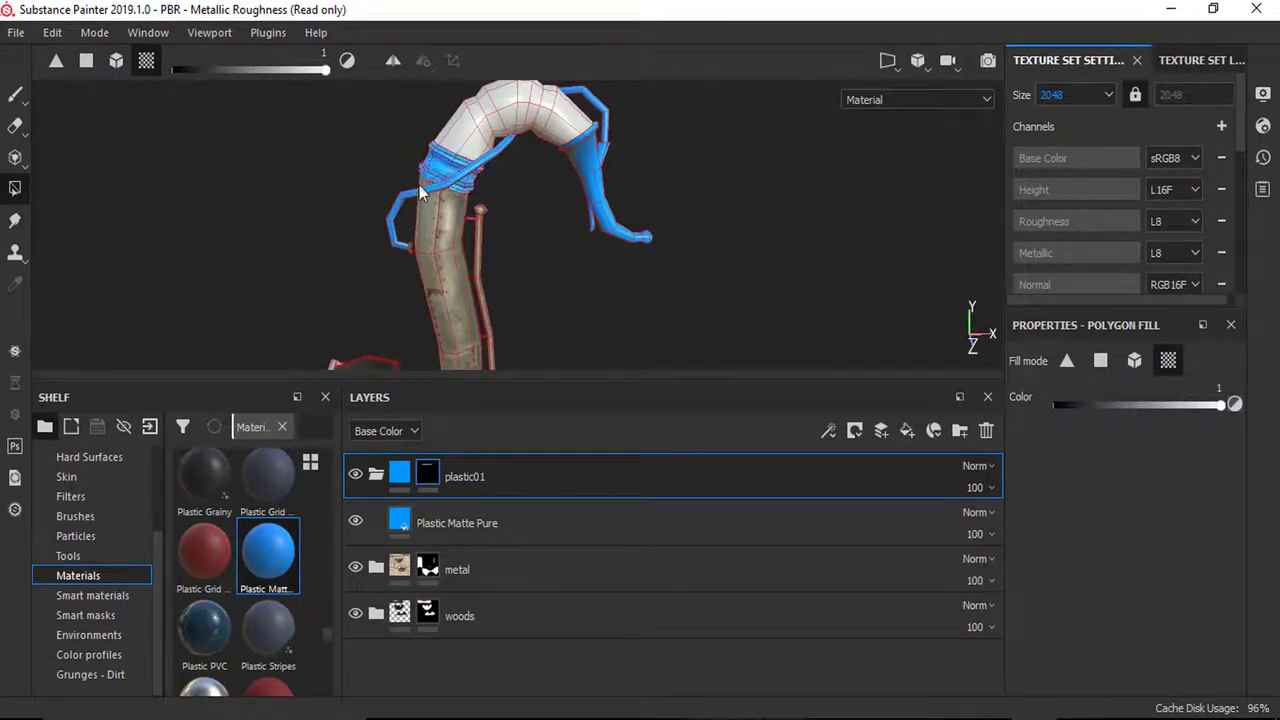
{"action": "left_click_drag", "start_coordinate": [419, 185], "coordinate": [408, 129], "text": "alt"}
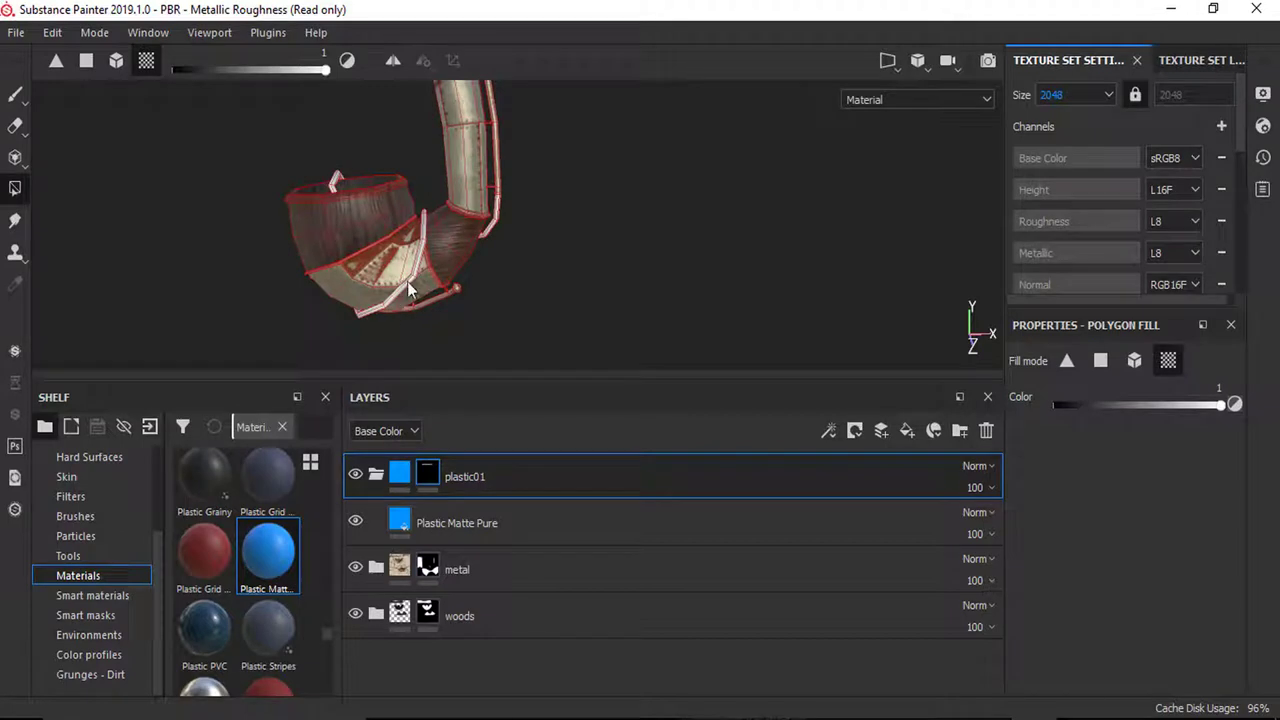
{"action": "left_click_drag", "start_coordinate": [407, 281], "coordinate": [349, 213], "text": "alt"}
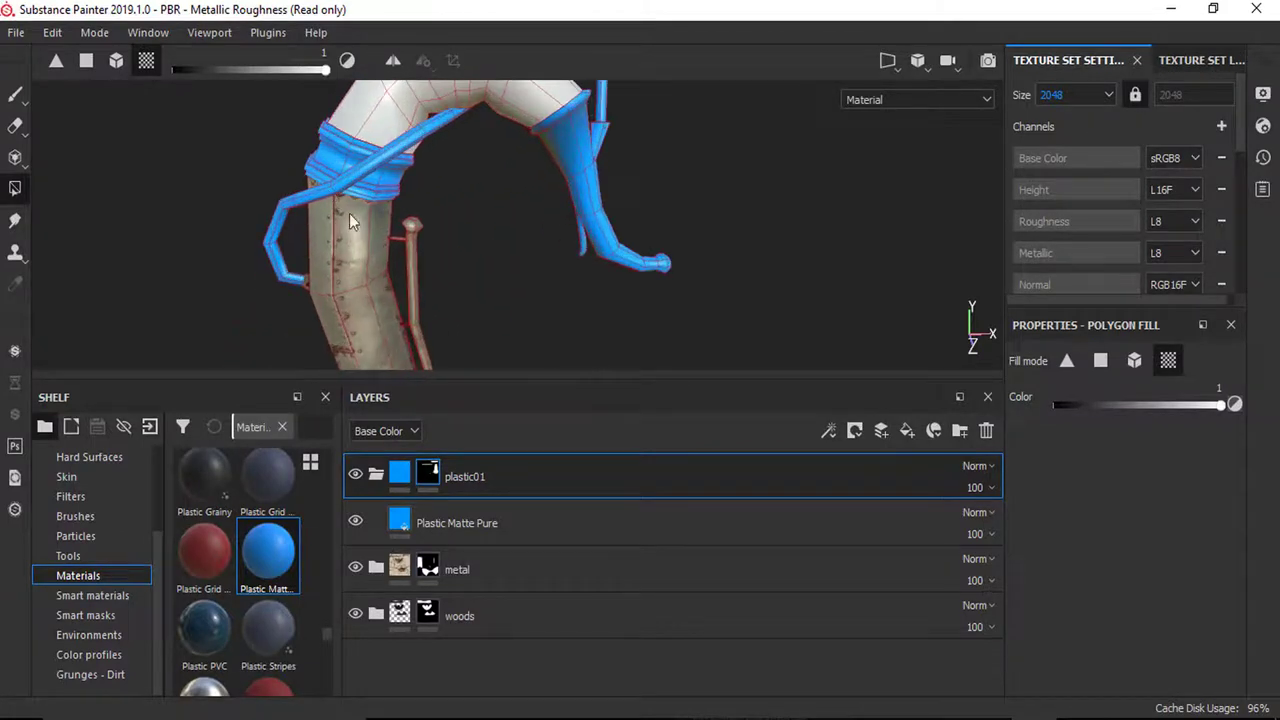
Step: Set the Plastic Matte Pure layer's base color to near black, RGB 0.010 in each channel
{"action": "left_click", "coordinate": [432, 520]}
{"action": "scroll", "coordinate": [1018, 535], "scroll_direction": "down", "scroll_amount": 5}
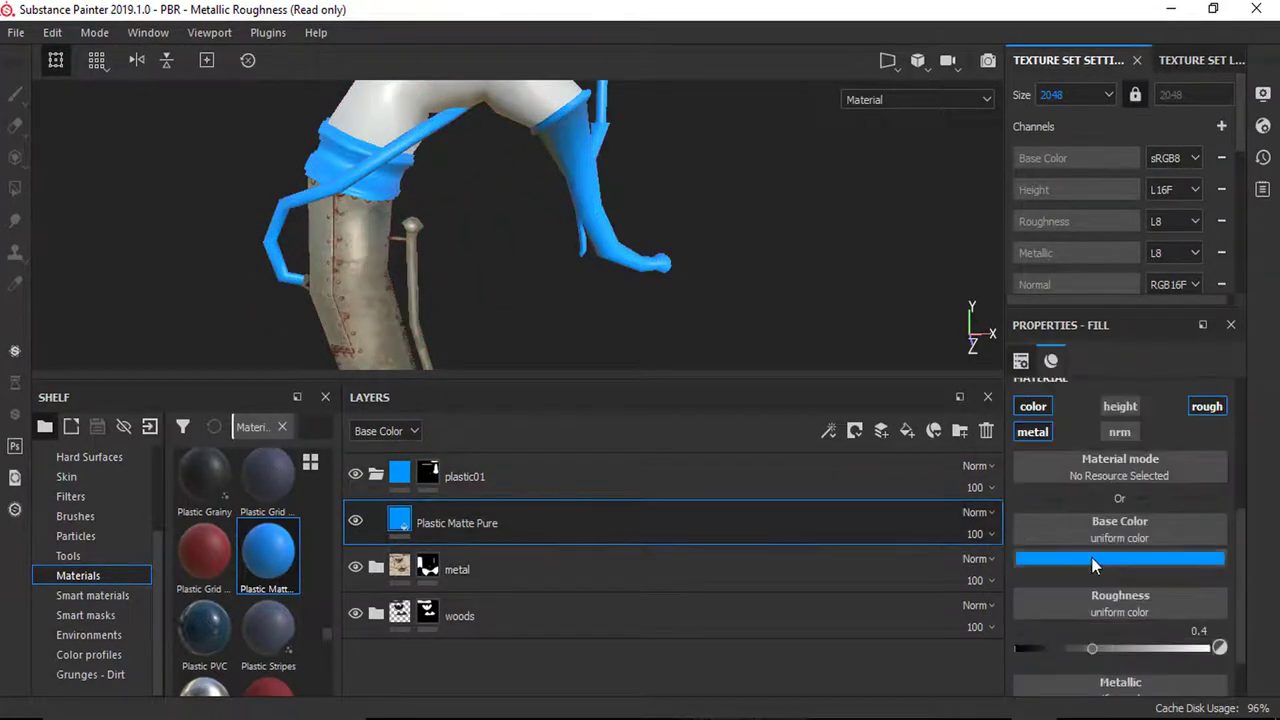
{"action": "left_click", "coordinate": [1091, 557]}
{"action": "left_click_drag", "start_coordinate": [1072, 515], "coordinate": [1001, 497]}
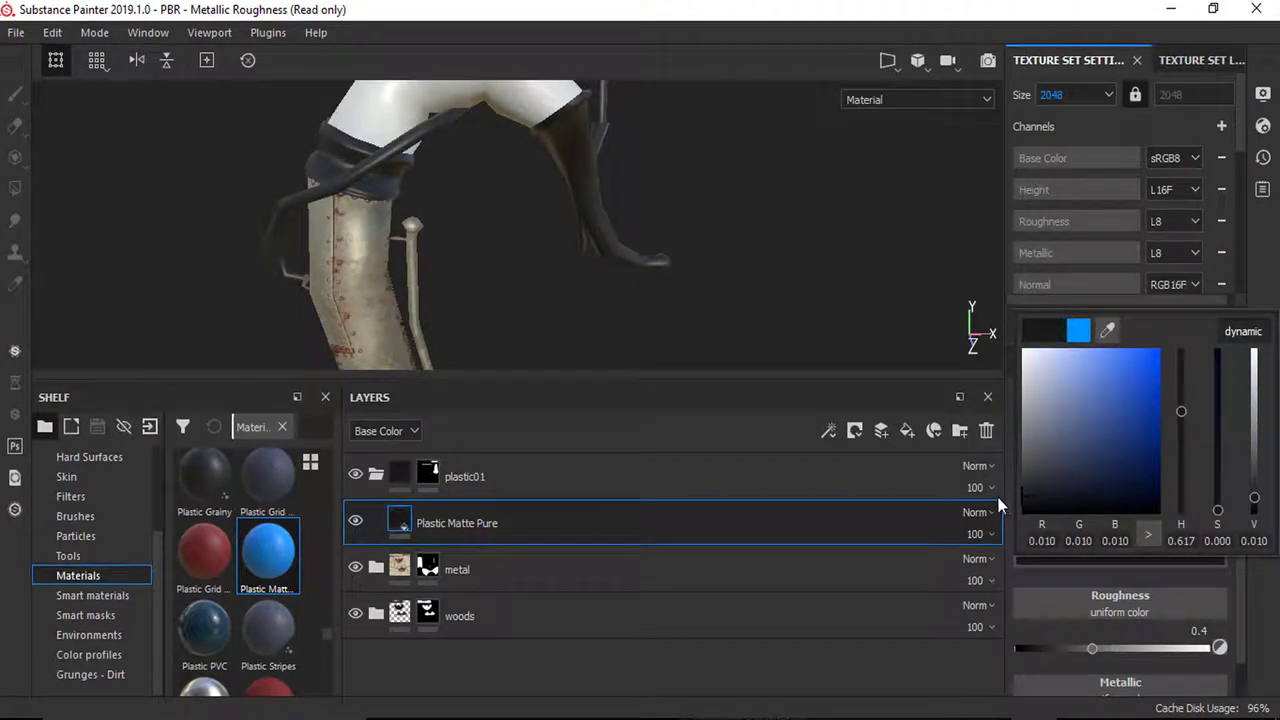
{"action": "left_click_drag", "start_coordinate": [513, 266], "coordinate": [480, 185], "text": "alt"}
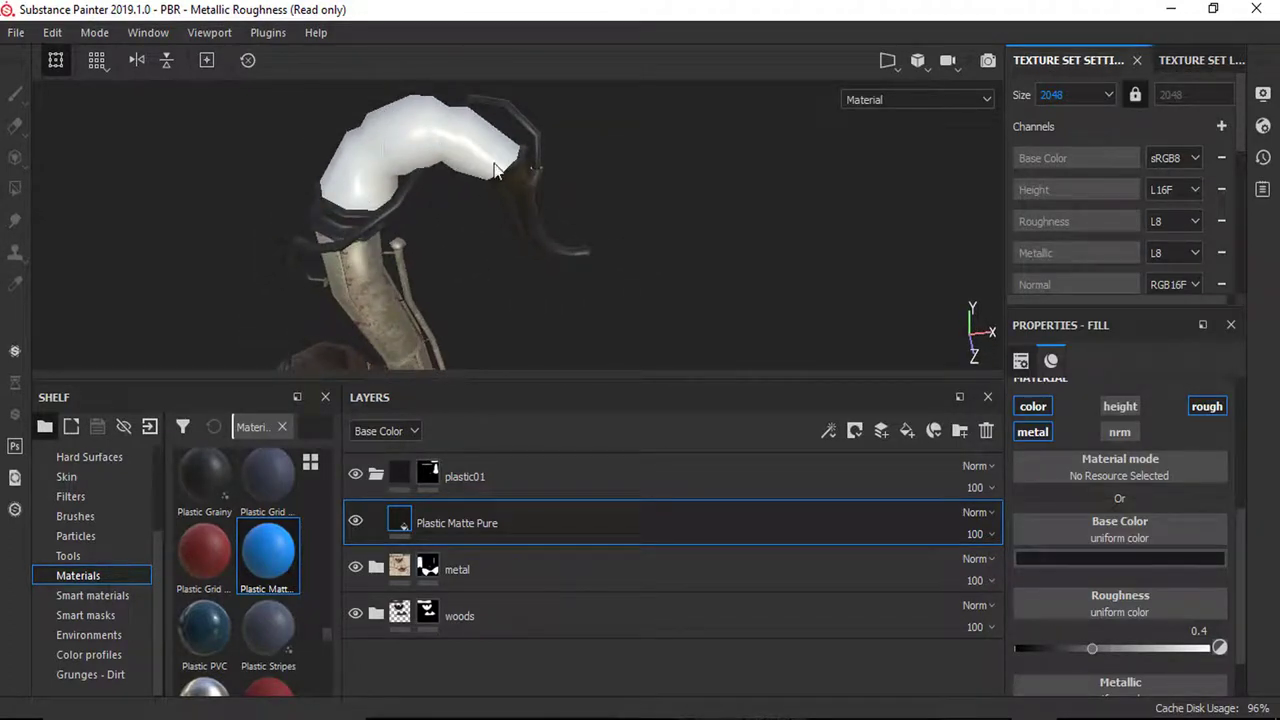
Step: Collapse the plastic01 folder and create a new folder named plastic02 above it
{"action": "left_click", "coordinate": [385, 472]}
{"action": "left_click", "coordinate": [764, 472]}
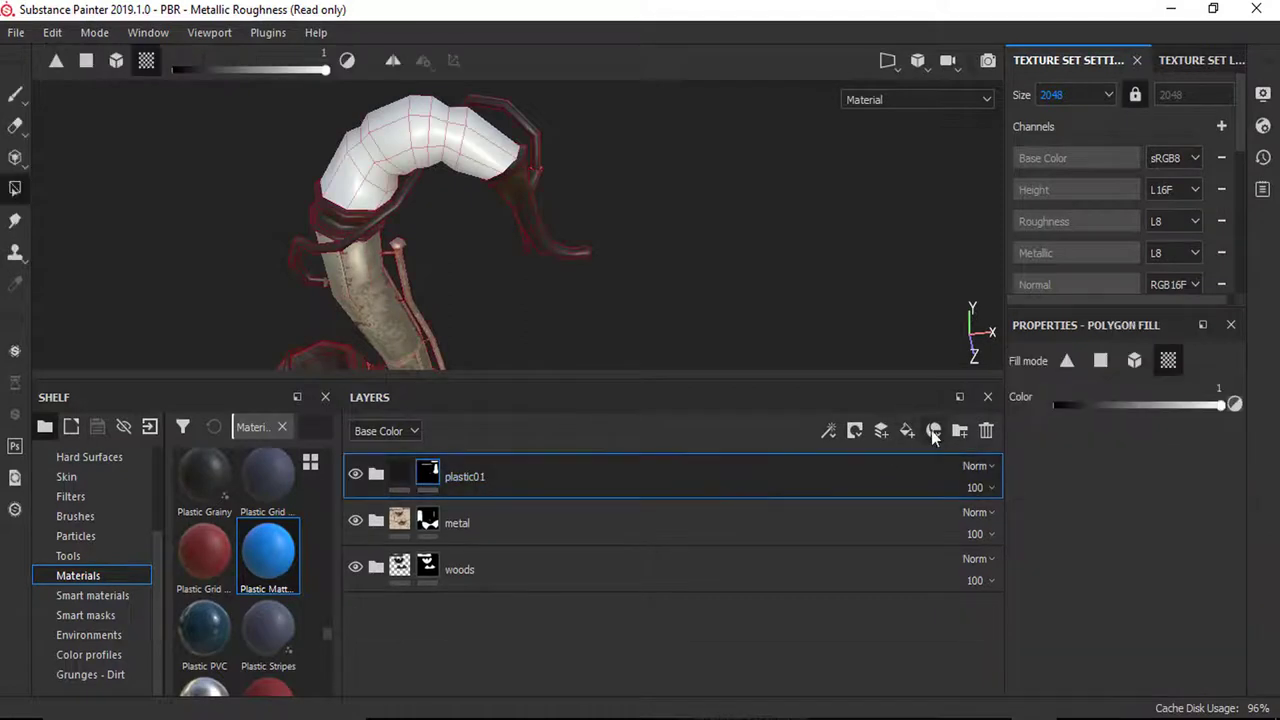
{"action": "left_click", "coordinate": [959, 430]}
{"action": "double_click", "coordinate": [430, 481]}
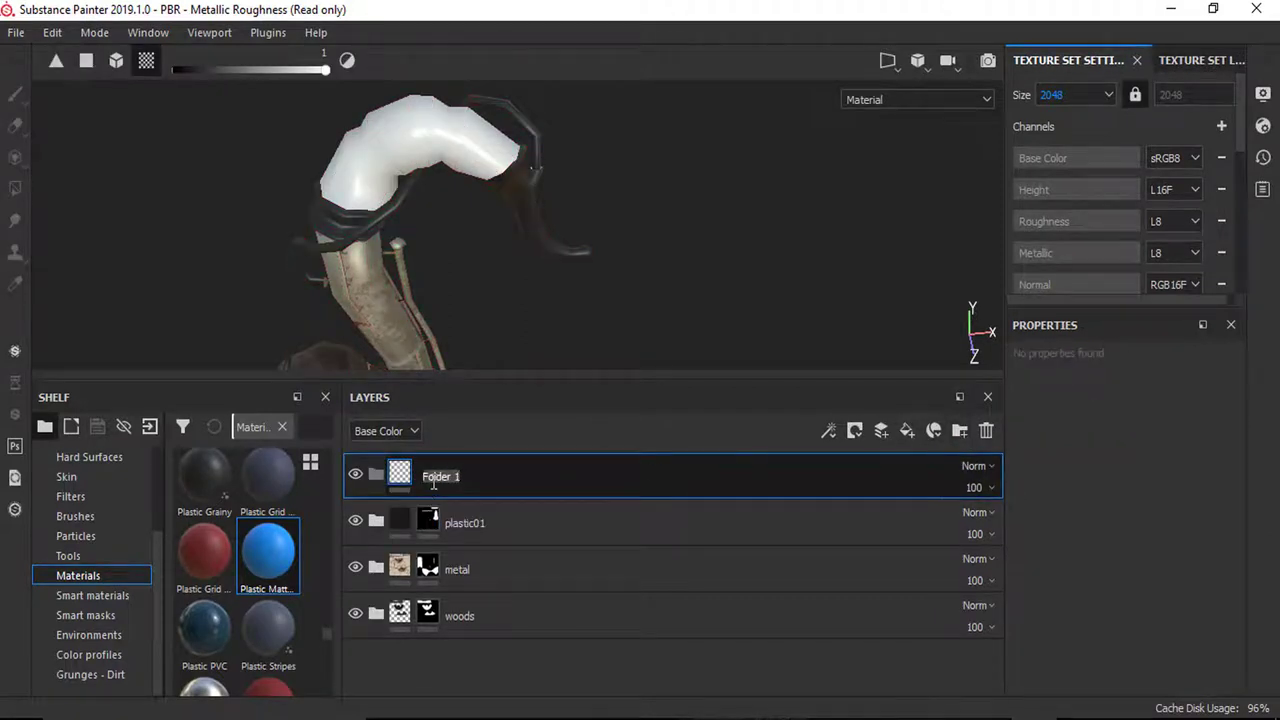
{"action": "type", "text": "plastic02"}
{"action": "key", "text": "Return"}
Step: Find the Plastic Cables Braided material in the shelf and add it as a fill layer inside the plastic02 folder
{"action": "scroll", "coordinate": [265, 561], "scroll_direction": "up", "scroll_amount": 3}
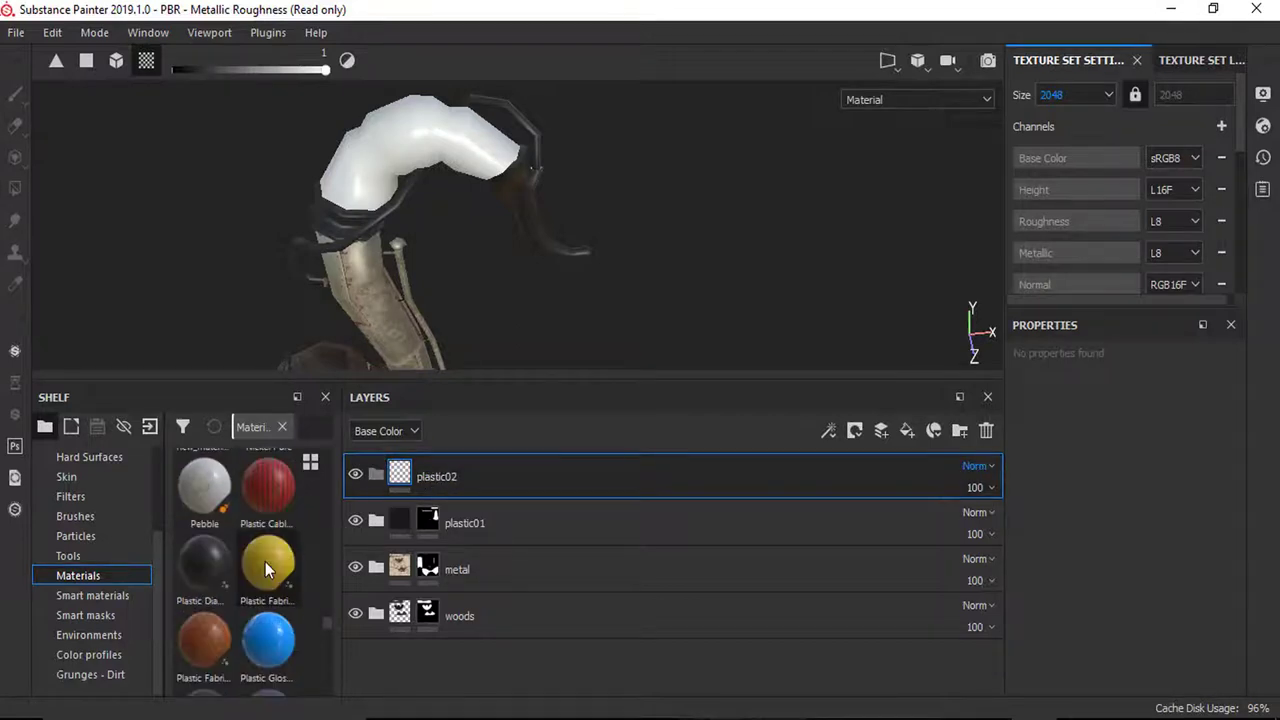
{"action": "mouse_move", "coordinate": [266, 504]}
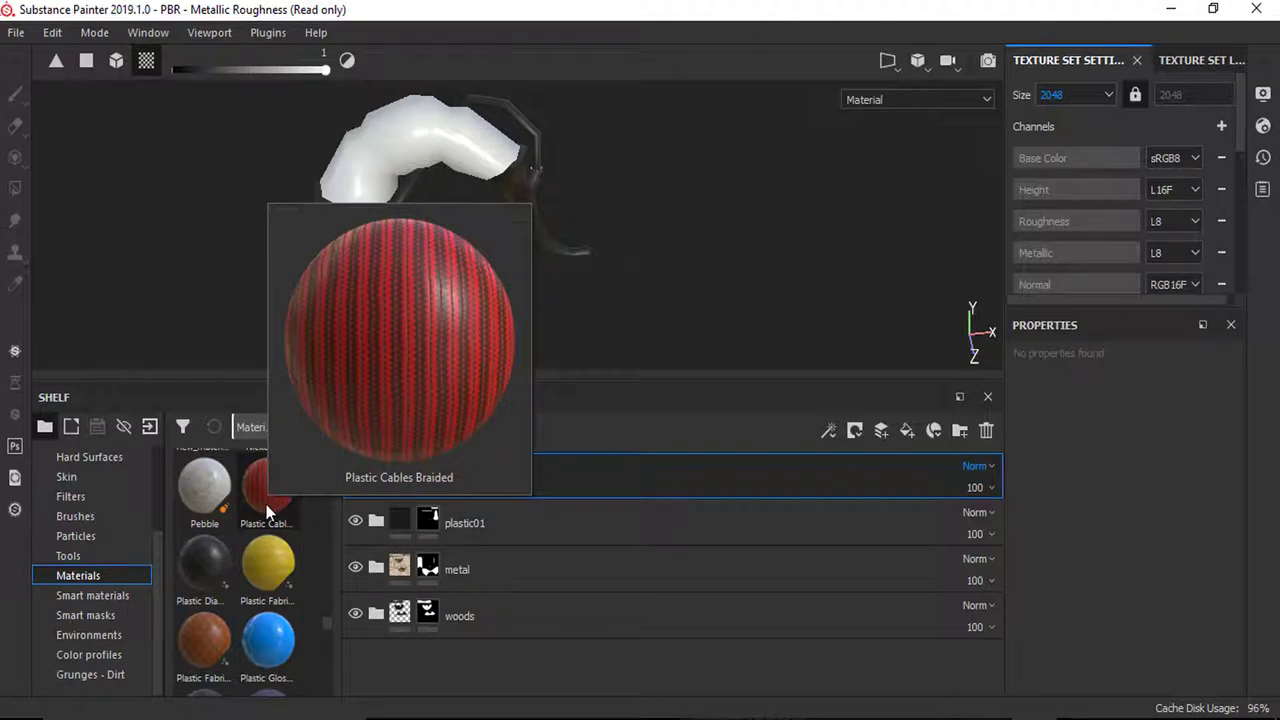
{"action": "left_click_drag", "start_coordinate": [266, 504], "coordinate": [474, 470]}
{"action": "left_click", "coordinate": [452, 478]}
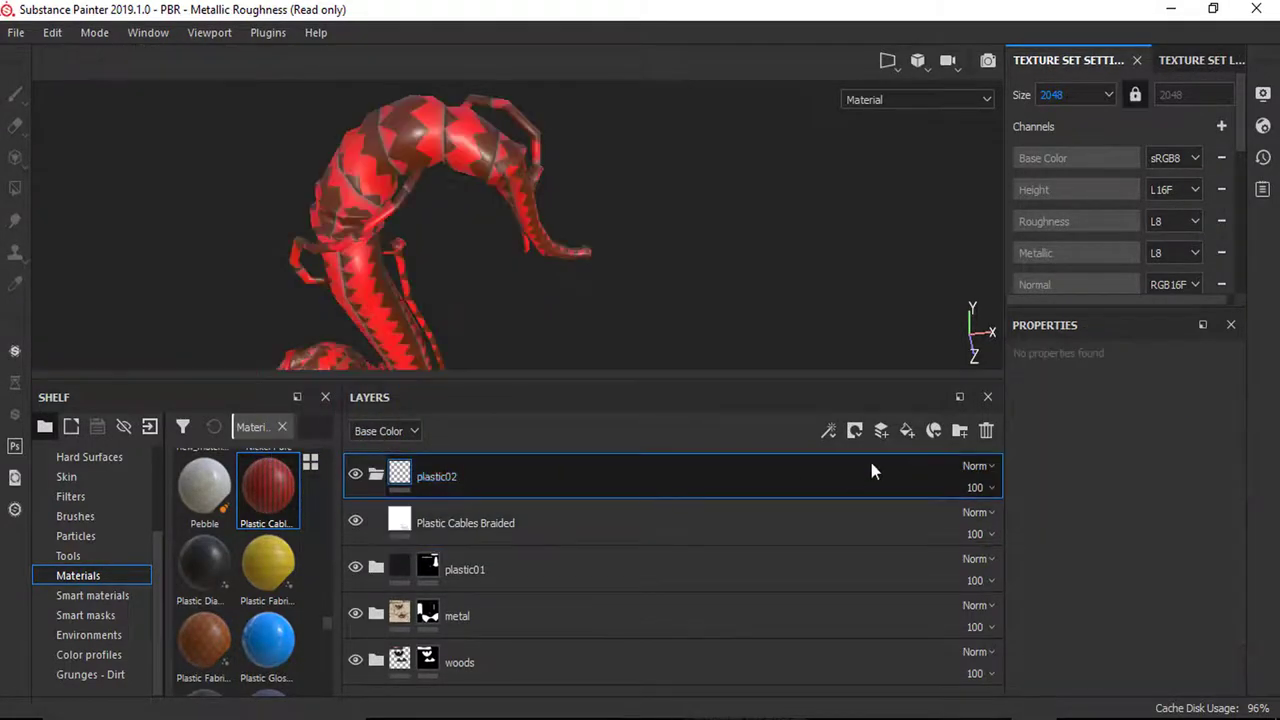
Step: Add a black mask to the plastic02 folder and polygon-fill the thick curved hose into it
{"action": "left_click", "coordinate": [855, 430]}
{"action": "left_click", "coordinate": [899, 477]}
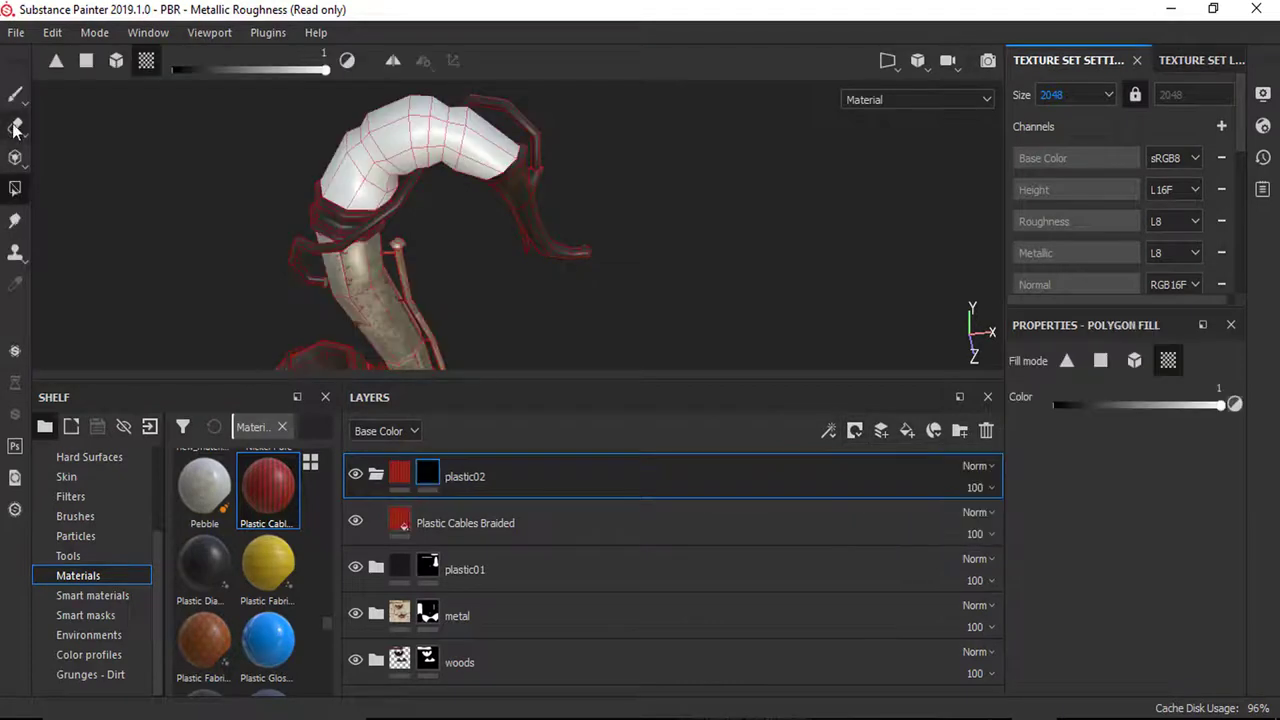
{"action": "left_click", "coordinate": [385, 139]}
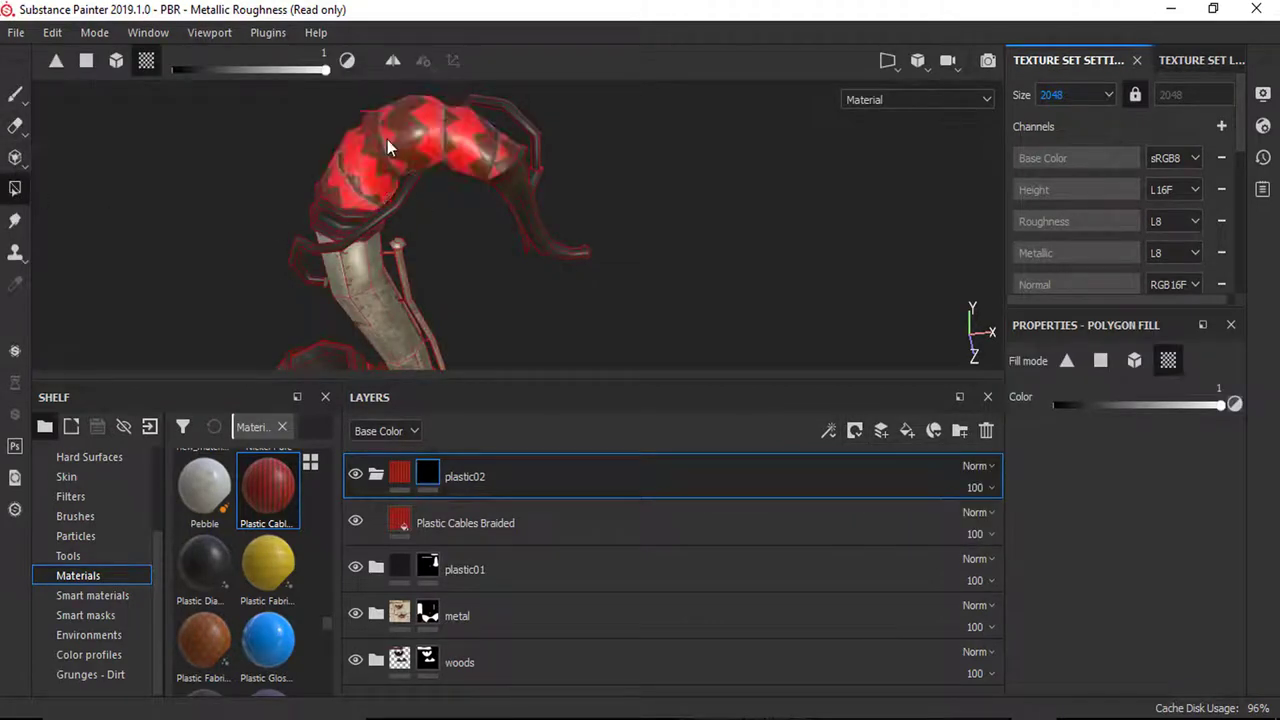
{"action": "left_click", "coordinate": [15, 94]}
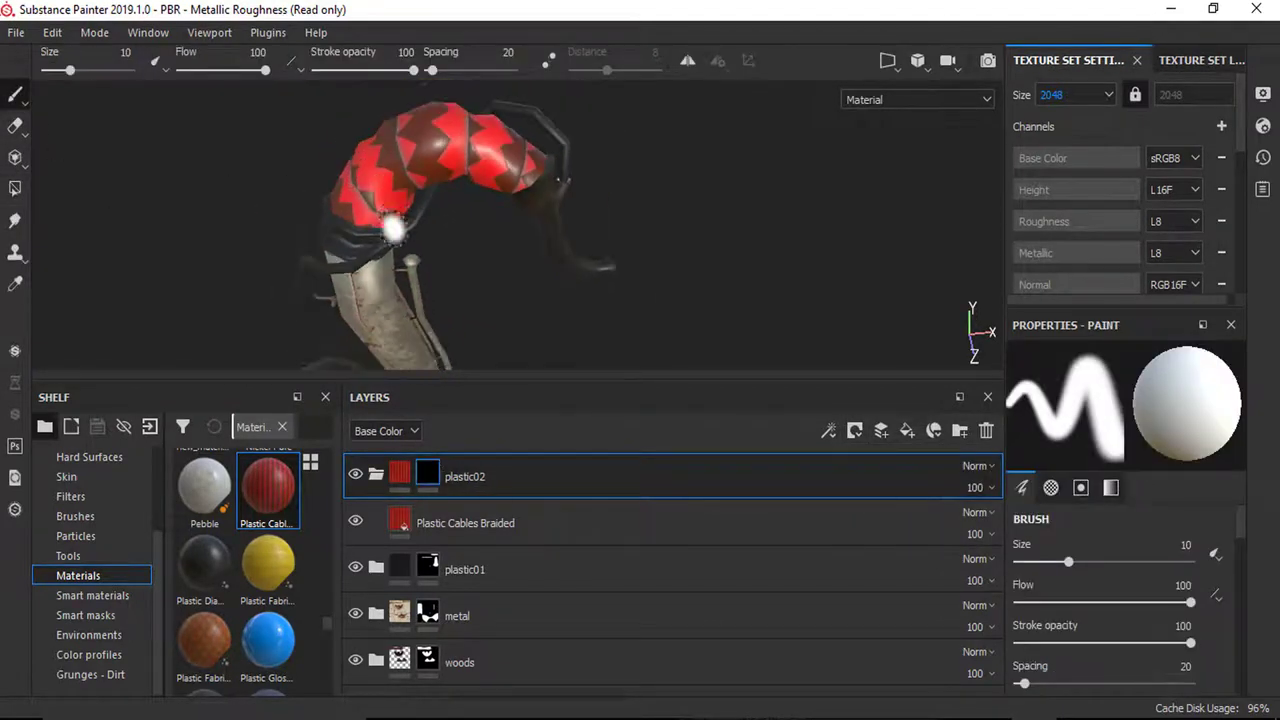
Step: Set Color 1 of the Plastic Cables Braided layer to a beige sampled from the metal pipe
{"action": "left_click", "coordinate": [470, 523]}
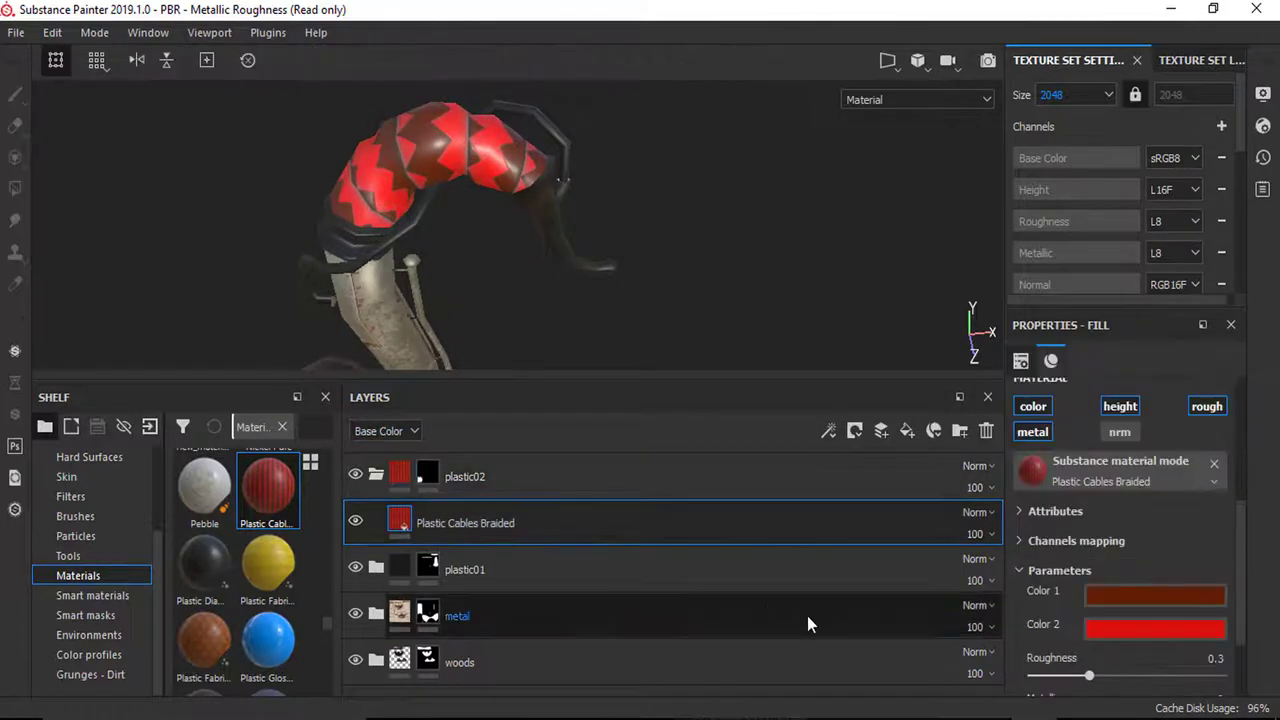
{"action": "left_click", "coordinate": [1169, 597]}
{"action": "left_click", "coordinate": [1030, 438]}
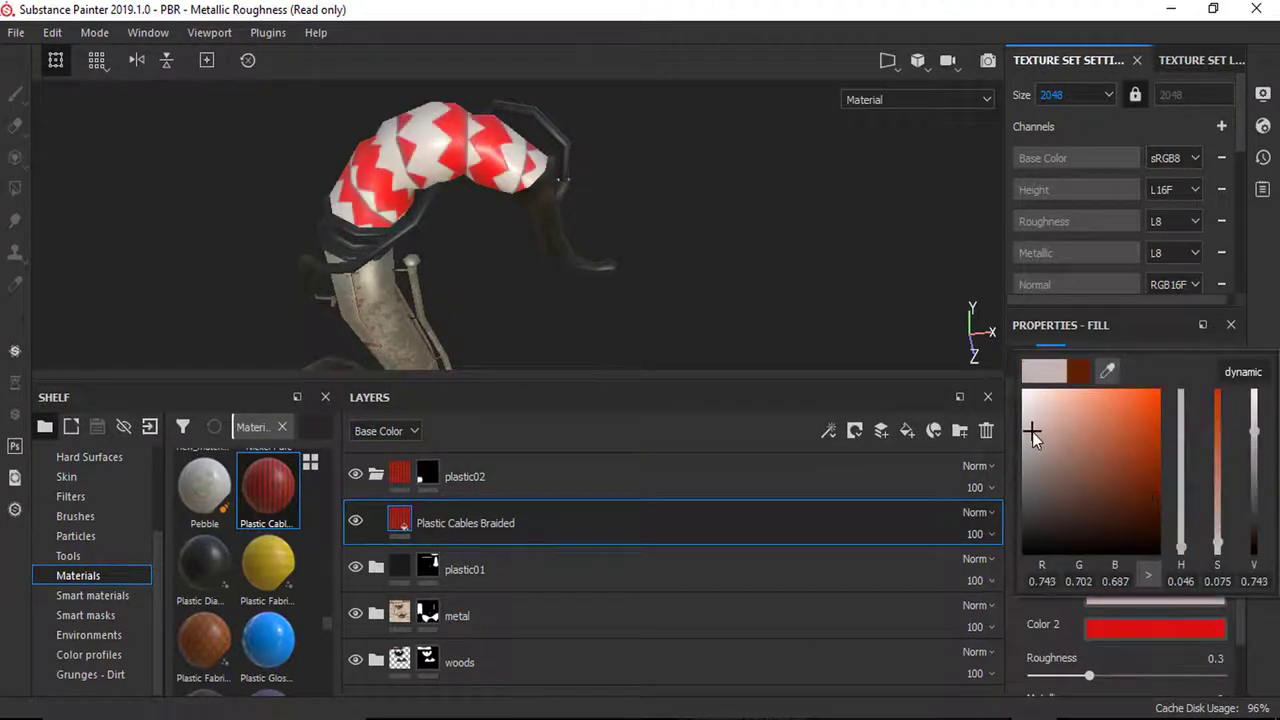
{"action": "left_click_drag", "start_coordinate": [1030, 438], "coordinate": [1057, 433]}
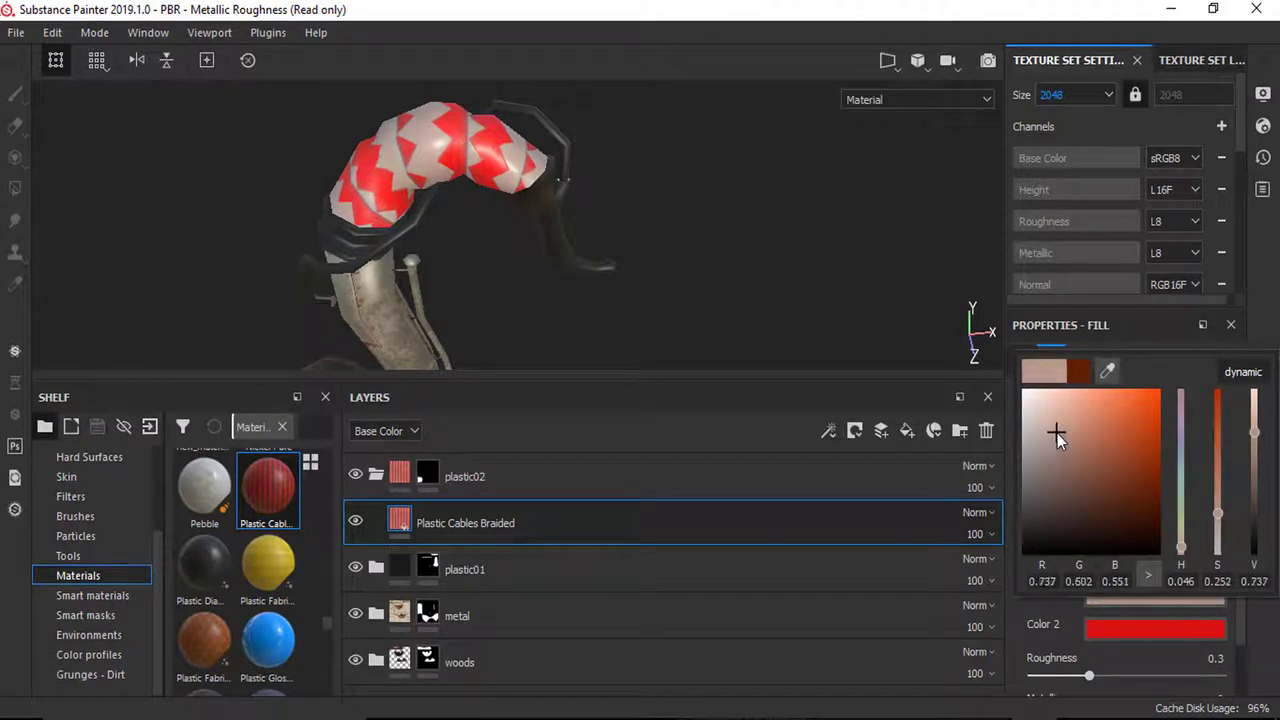
{"action": "left_click", "coordinate": [1107, 371]}
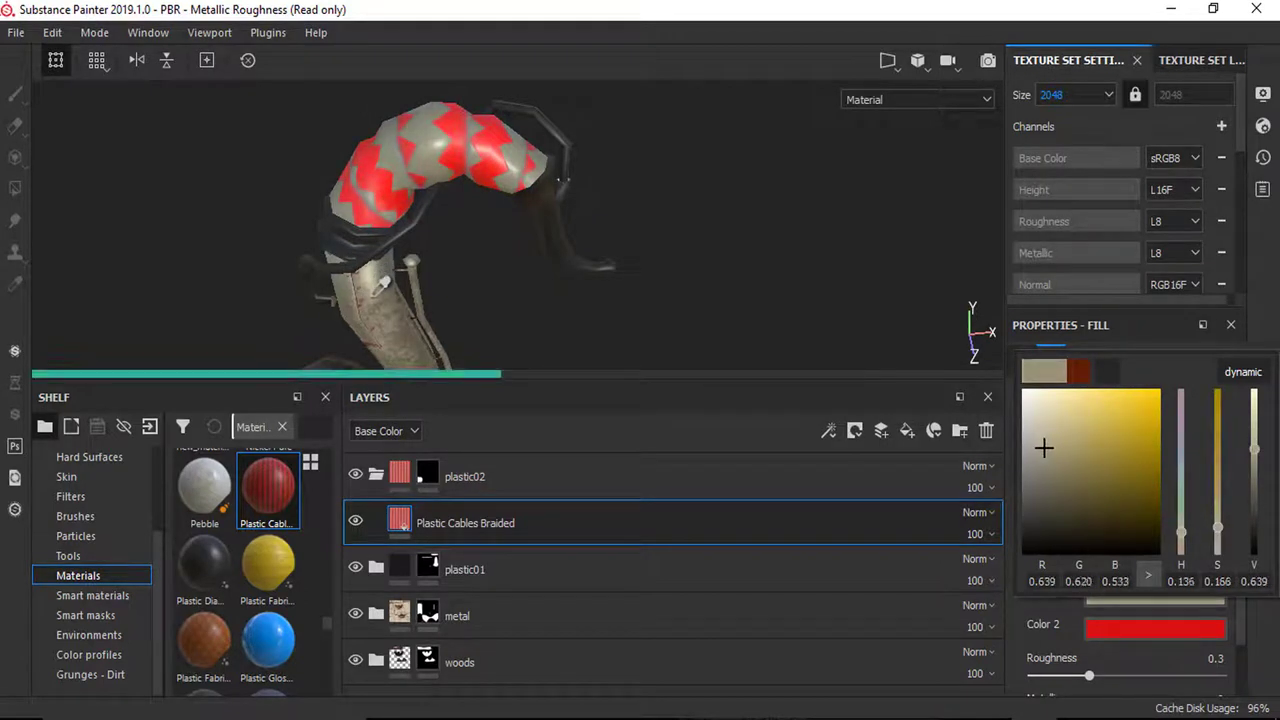
{"action": "left_click", "coordinate": [376, 284]}
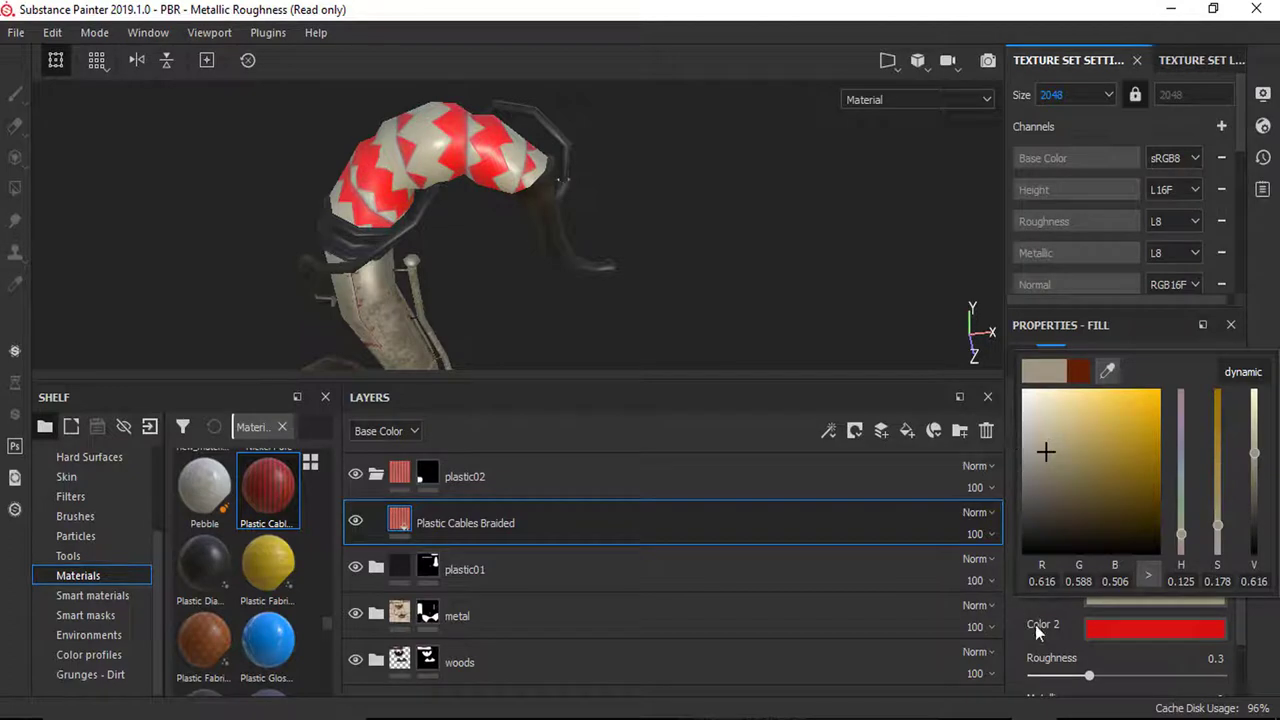
Step: Set Color 2 of the Plastic Cables Braided layer to a dark olive brown, RGB 0.228, 0.209, 0.119
{"action": "left_click", "coordinate": [1095, 628]}
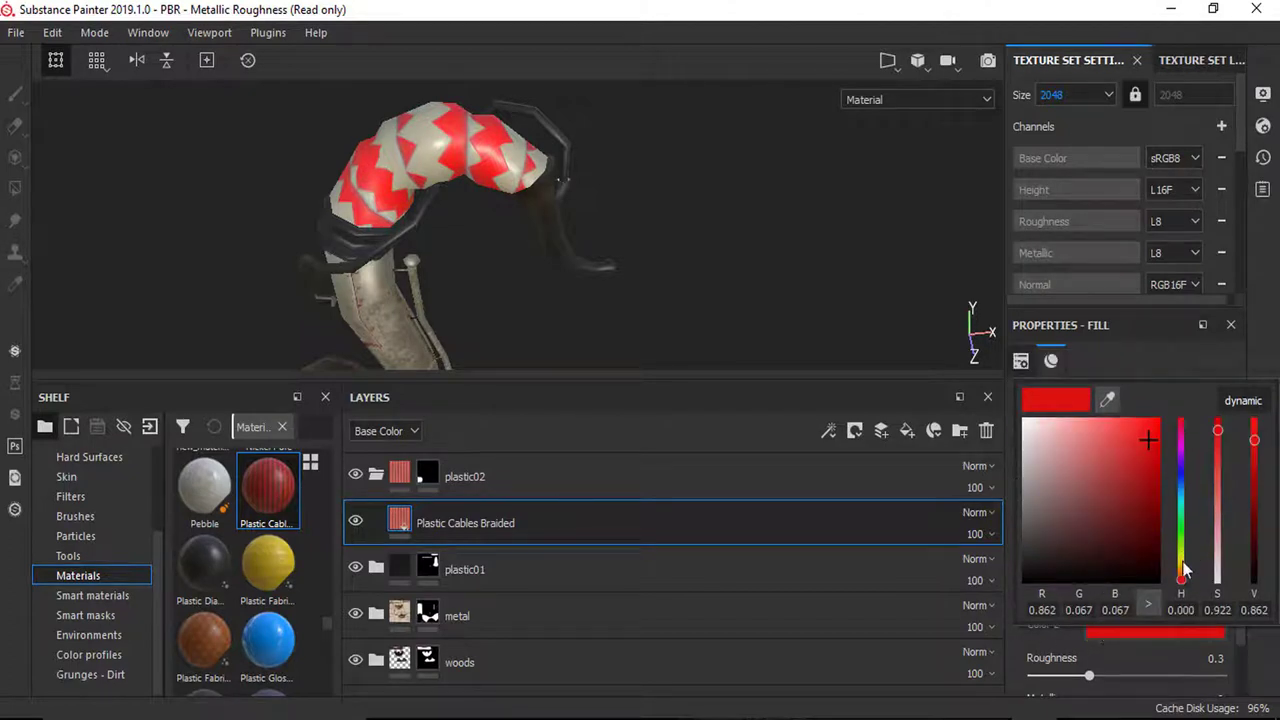
{"action": "left_click", "coordinate": [1183, 551]}
{"action": "left_click_drag", "start_coordinate": [1085, 555], "coordinate": [1070, 555]}
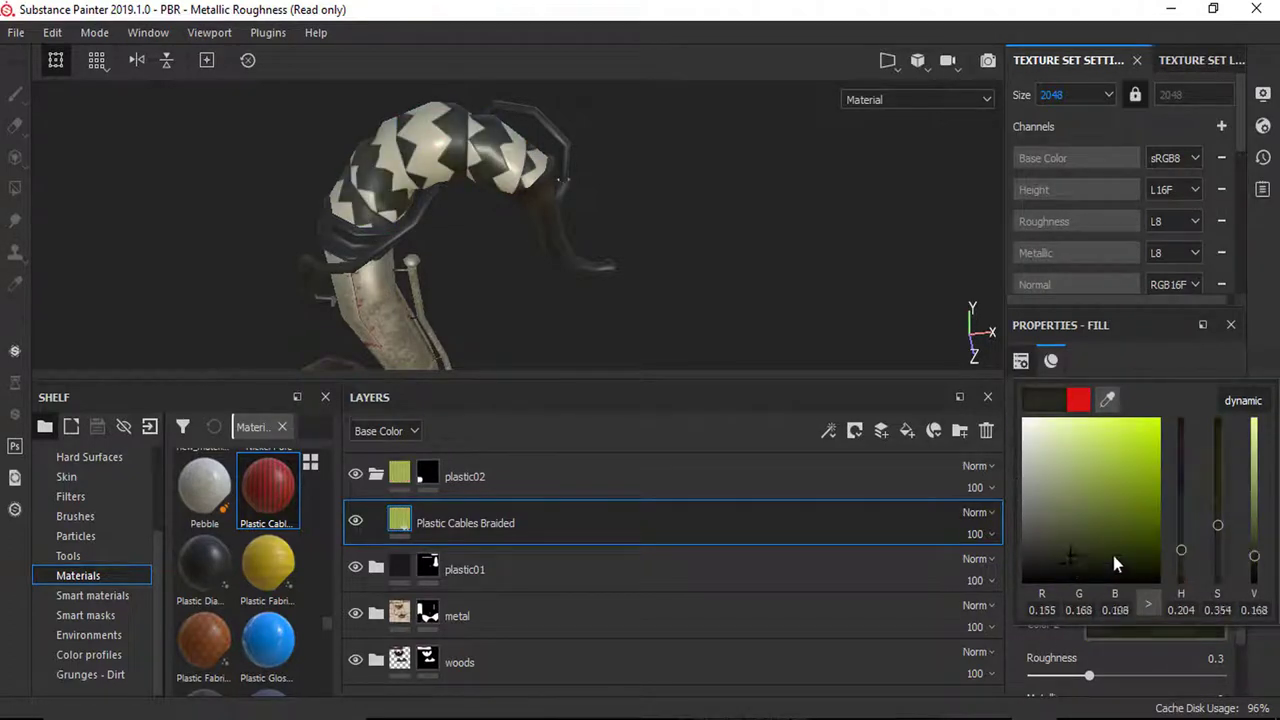
{"action": "left_click_drag", "start_coordinate": [1180, 560], "coordinate": [1183, 588]}
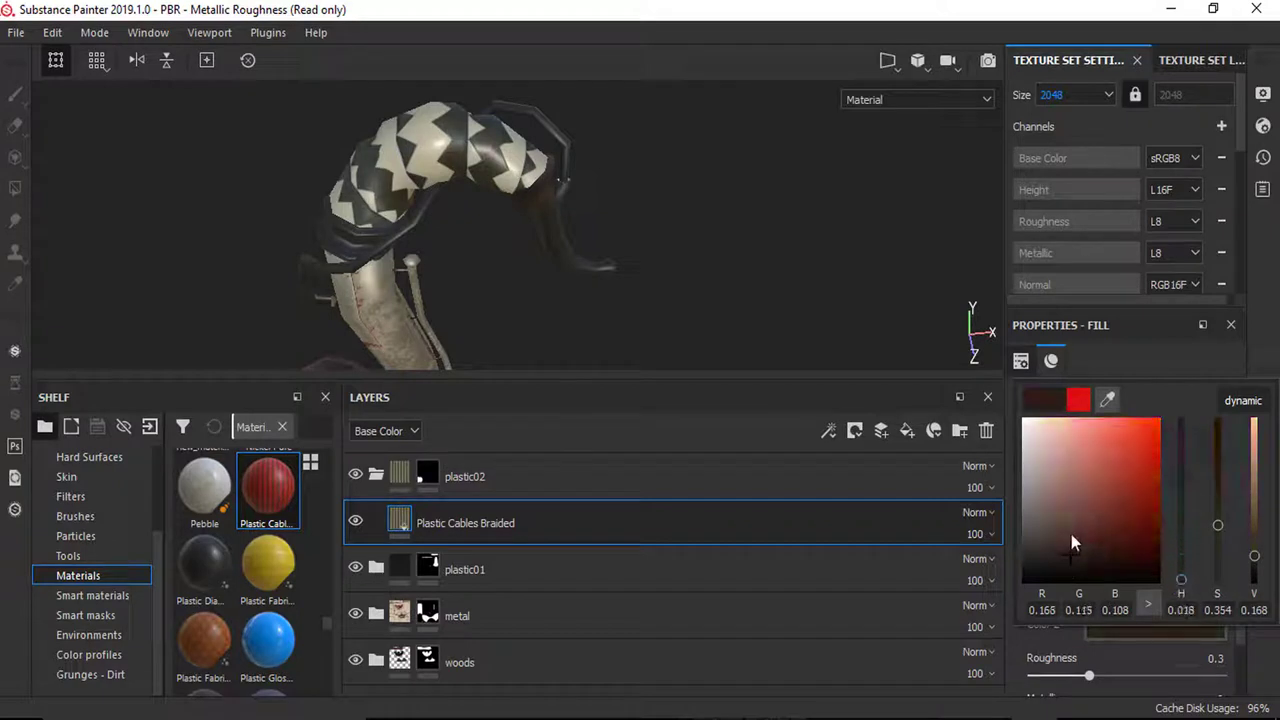
{"action": "left_click_drag", "start_coordinate": [1071, 537], "coordinate": [1086, 546]}
{"action": "left_click_drag", "start_coordinate": [1175, 574], "coordinate": [1182, 560]}
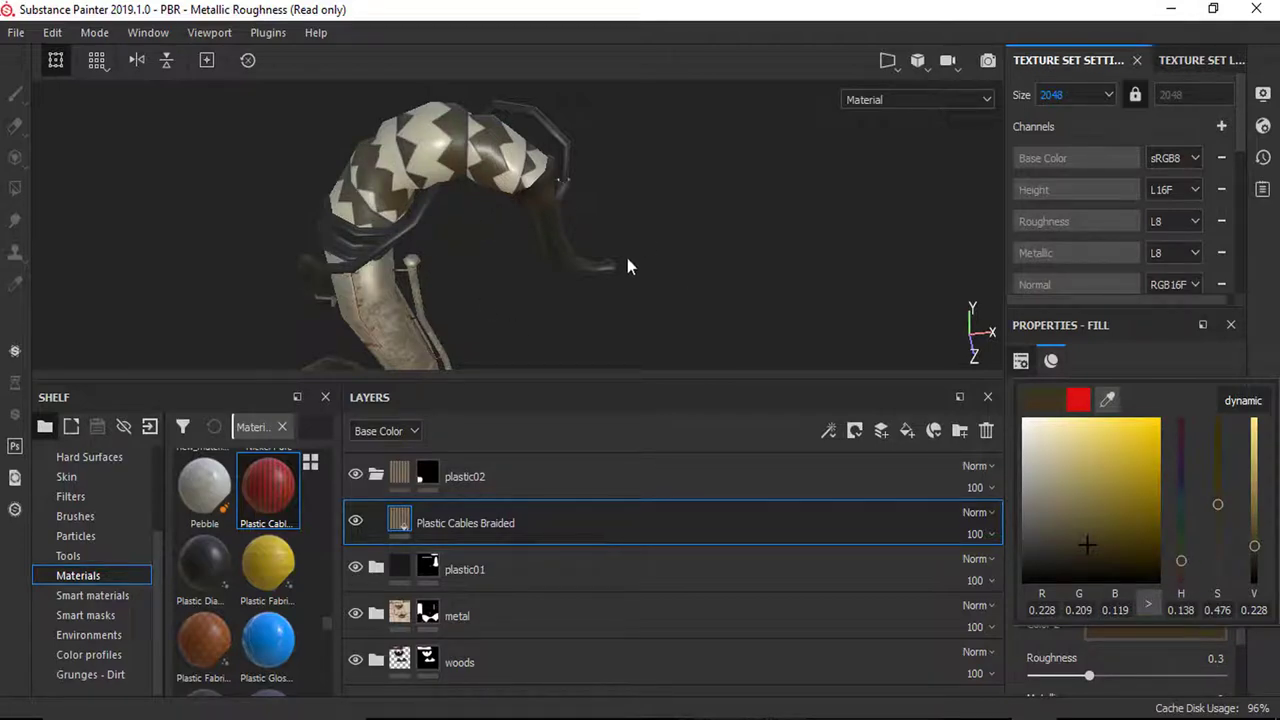
{"action": "left_click", "coordinate": [471, 248]}
Step: Enable the normal channel on the Plastic Cables Braided layer
{"action": "left_click_drag", "start_coordinate": [471, 248], "coordinate": [352, 204], "text": "alt"}
{"action": "scroll", "coordinate": [387, 154], "scroll_direction": "up", "scroll_amount": 3}
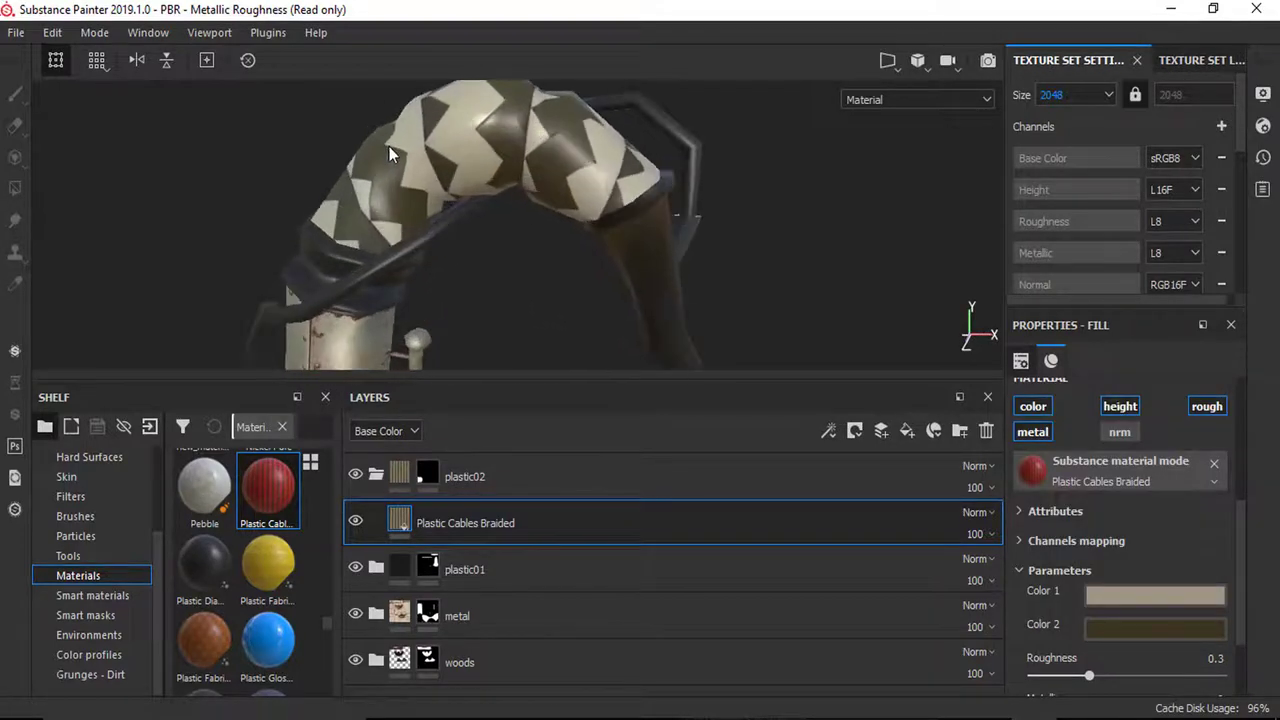
{"action": "left_click", "coordinate": [1115, 432]}
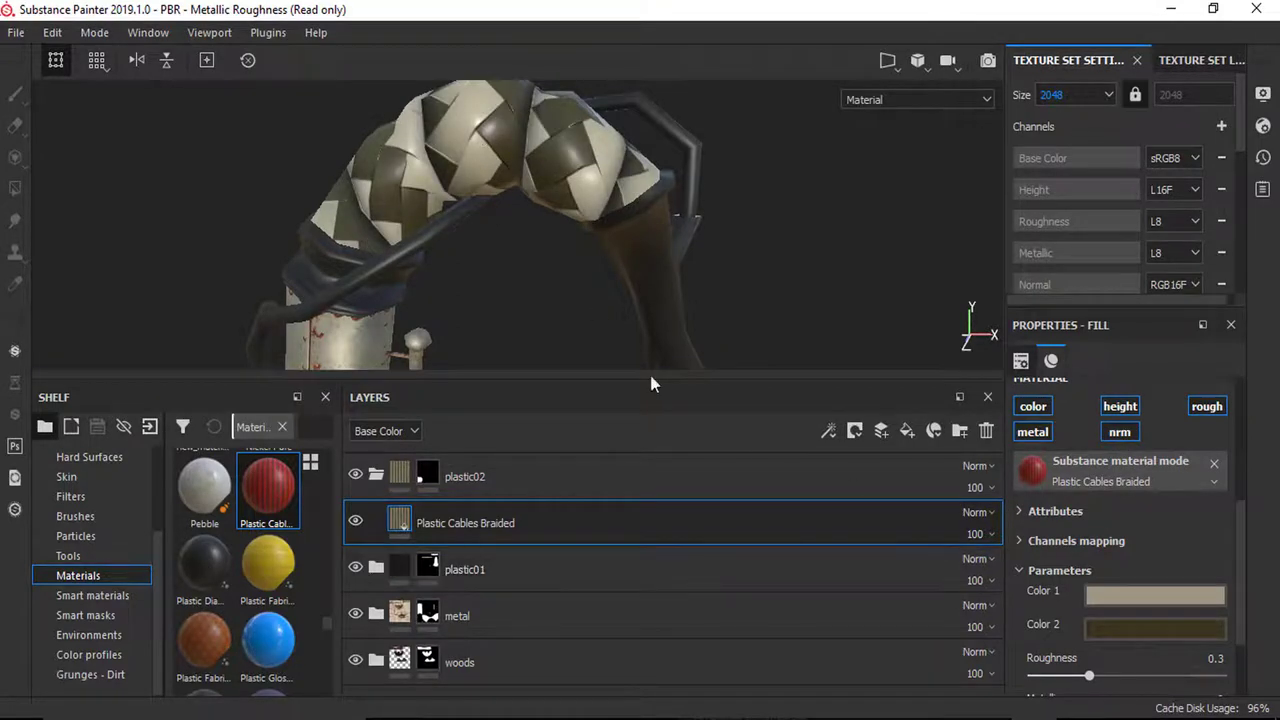
Step: In the braided material's technical parameters, set Height Range to 0.38 and Normal Intensity to 0.32
{"action": "scroll", "coordinate": [1100, 585], "scroll_direction": "down", "scroll_amount": 2}
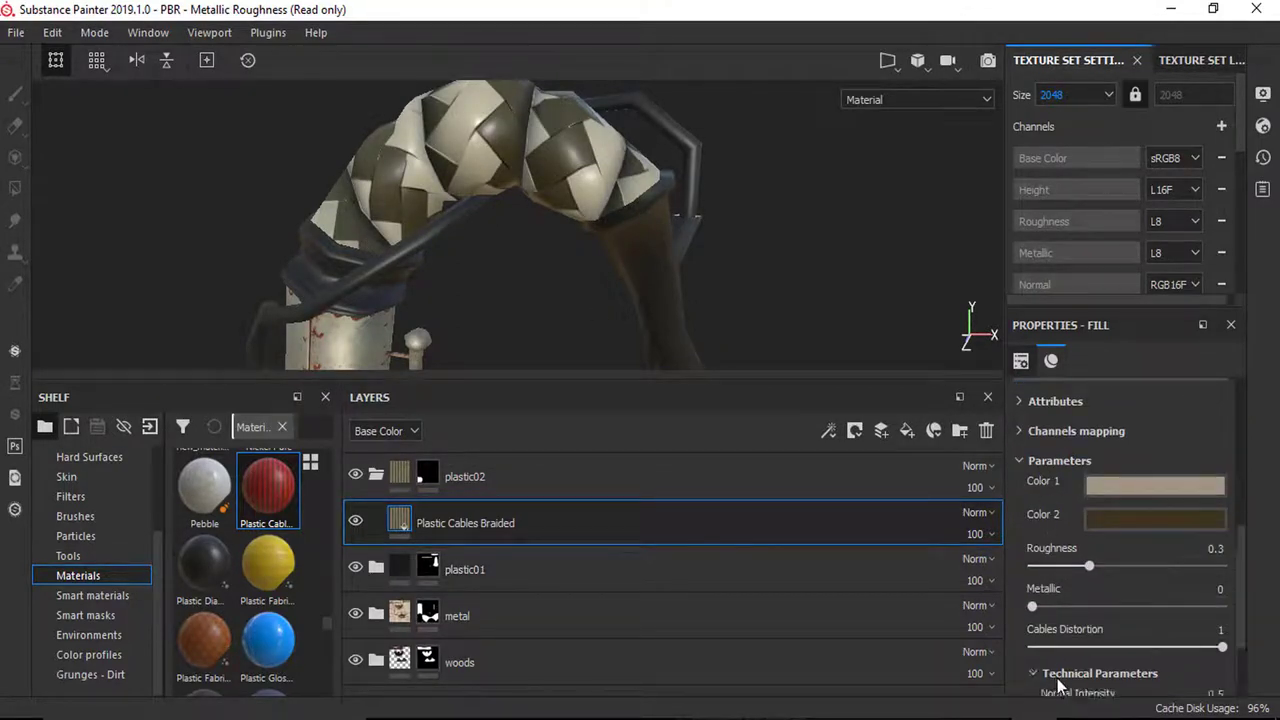
{"action": "left_click", "coordinate": [1090, 673]}
{"action": "scroll", "coordinate": [1110, 600], "scroll_direction": "down", "scroll_amount": 2}
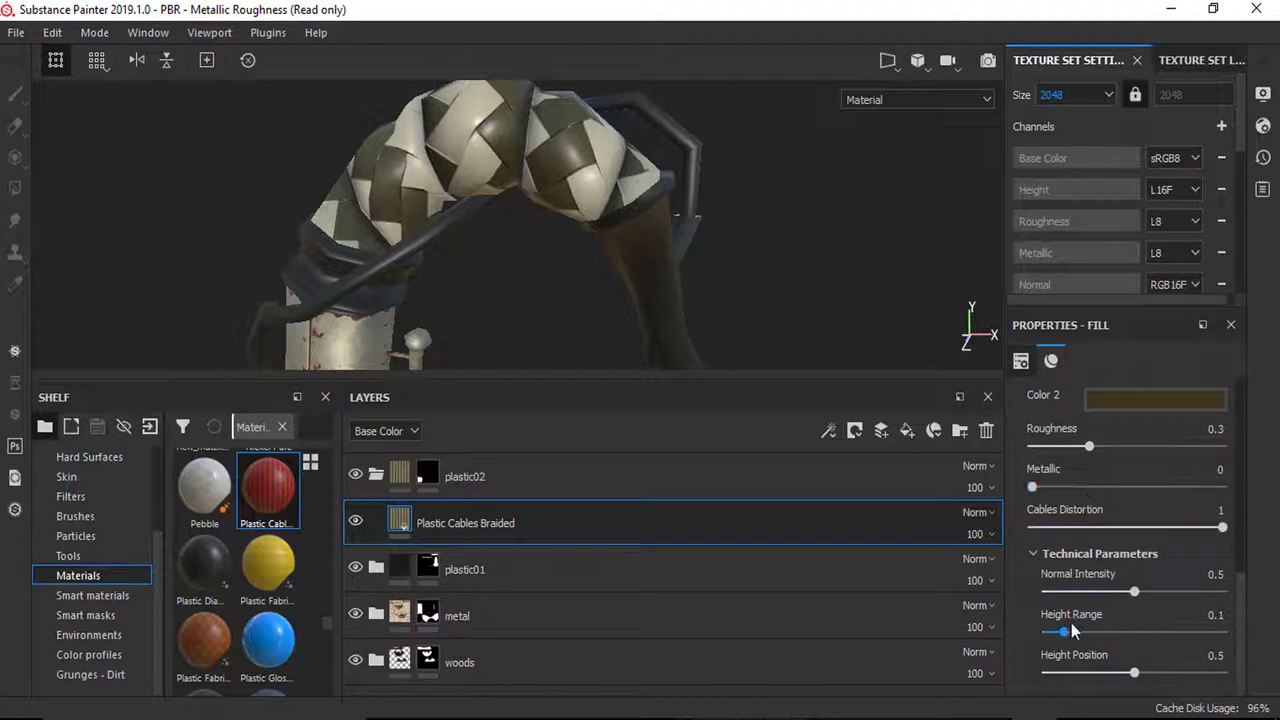
{"action": "left_click_drag", "start_coordinate": [1064, 631], "coordinate": [1113, 620]}
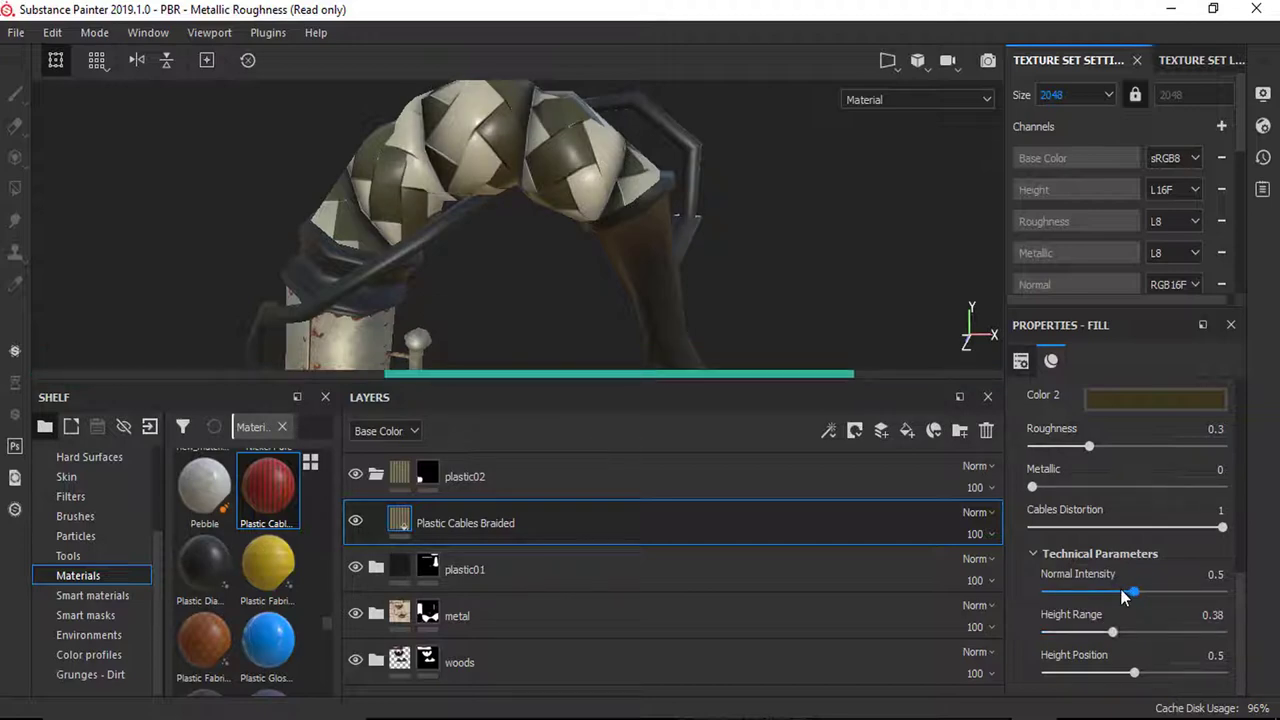
{"action": "left_click_drag", "start_coordinate": [1123, 596], "coordinate": [1102, 597]}
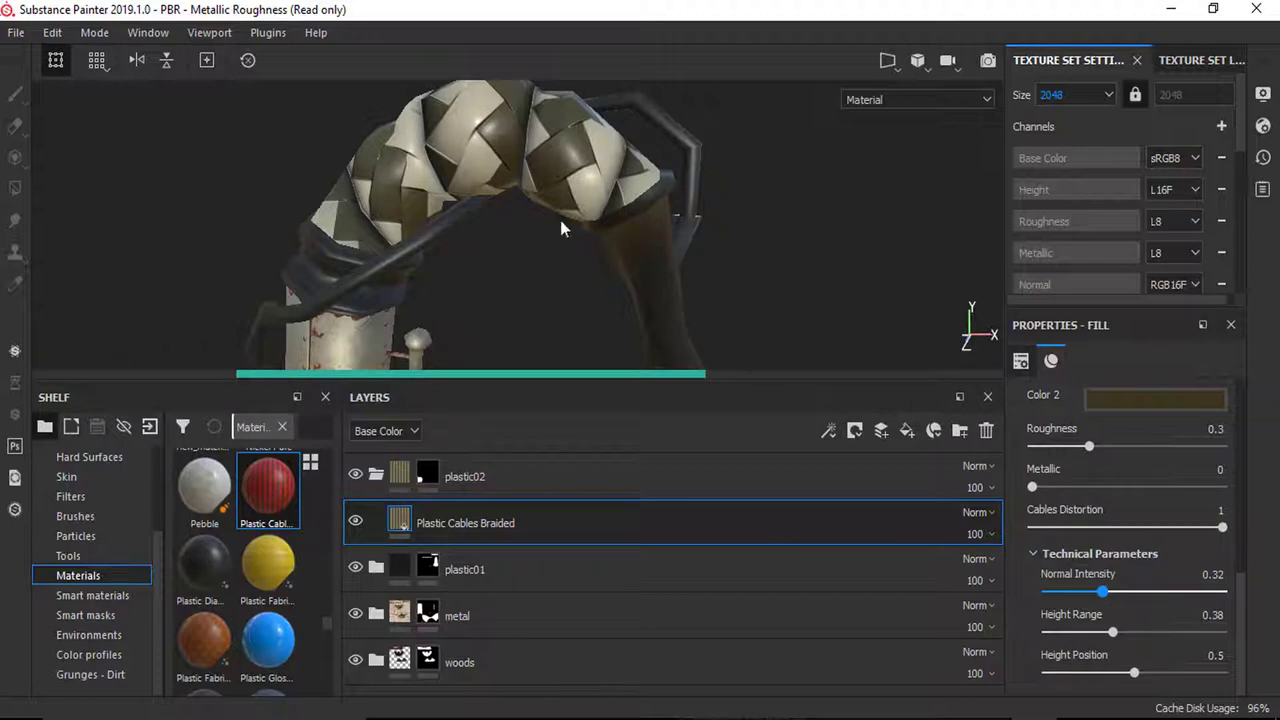
Step: Set the braided material's roughness to 0.38
{"action": "scroll", "coordinate": [498, 188], "scroll_direction": "down", "scroll_amount": 1}
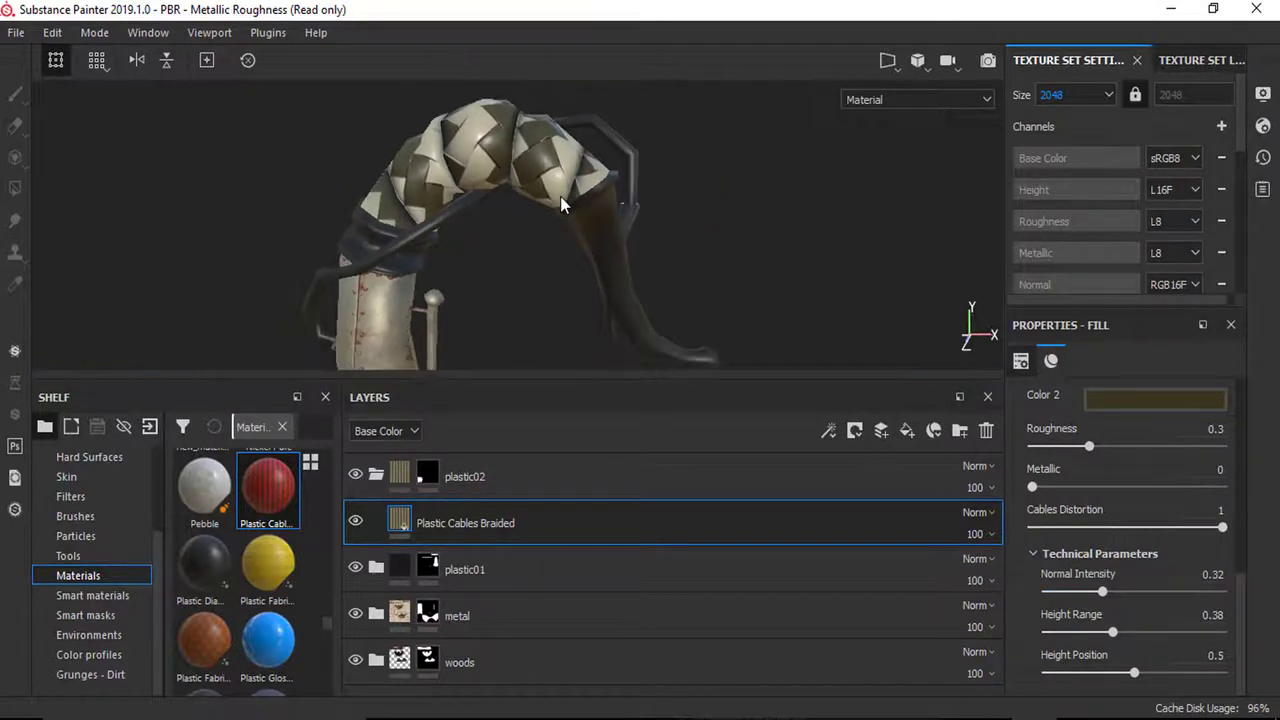
{"action": "scroll", "coordinate": [560, 200], "scroll_direction": "up", "scroll_amount": 2}
{"action": "left_click_drag", "start_coordinate": [460, 217], "coordinate": [498, 212], "text": "alt"}
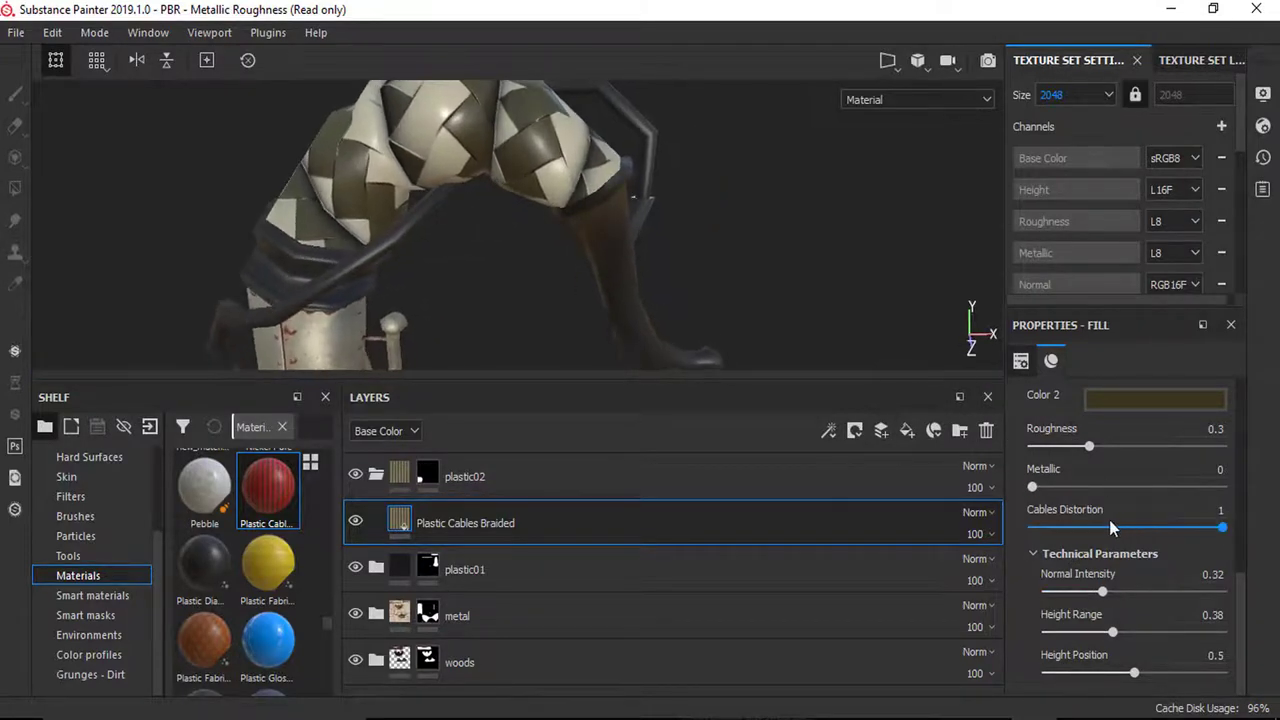
{"action": "left_click_drag", "start_coordinate": [1093, 450], "coordinate": [1106, 450]}
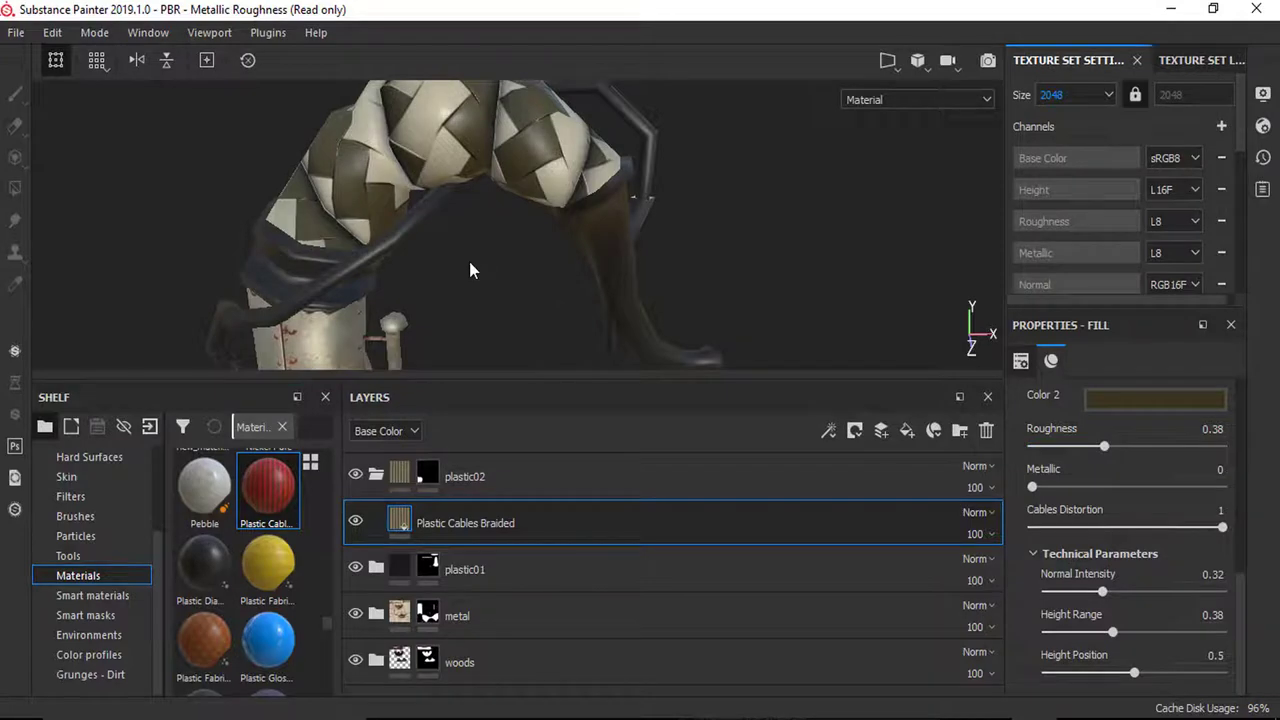
Step: Switch to Iray rendering mode with the whole pipe in view and open the display settings
{"action": "scroll", "coordinate": [472, 267], "scroll_direction": "down", "scroll_amount": 4}
{"action": "left_click_drag", "start_coordinate": [473, 268], "coordinate": [516, 296], "text": "alt"}
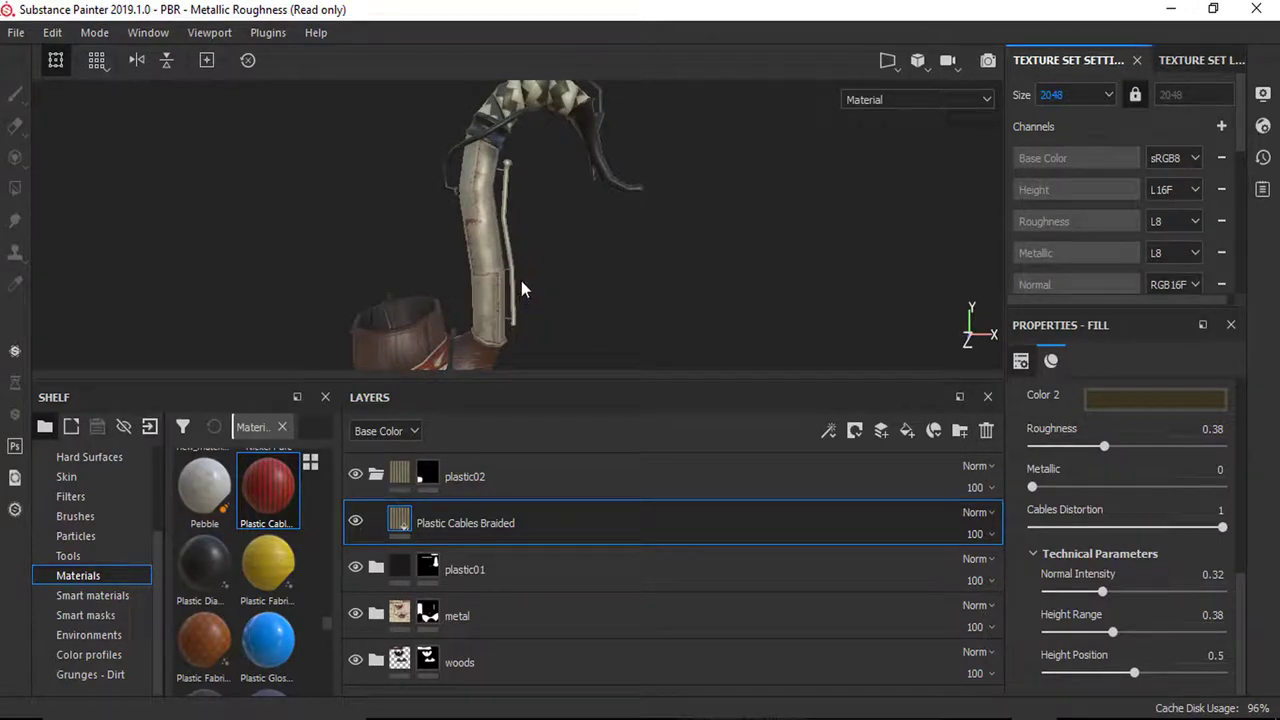
{"action": "scroll", "coordinate": [437, 201], "scroll_direction": "down", "scroll_amount": 2}
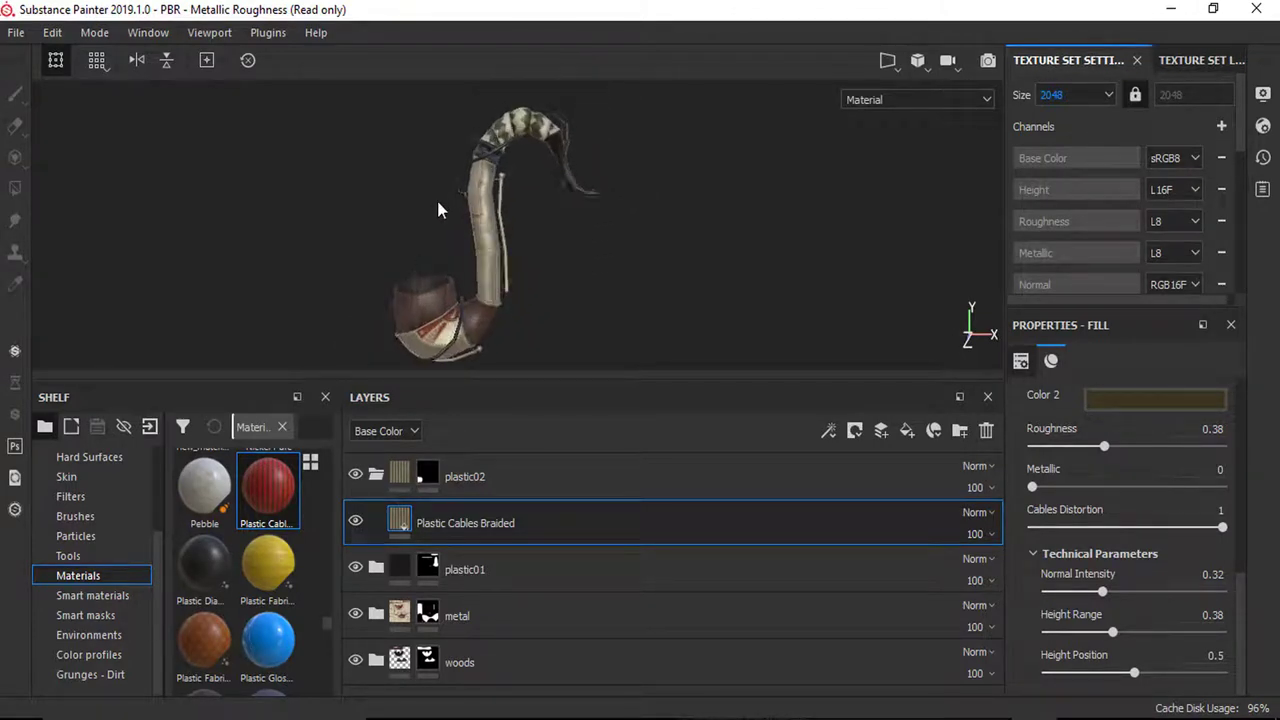
{"action": "left_click", "coordinate": [92, 32]}
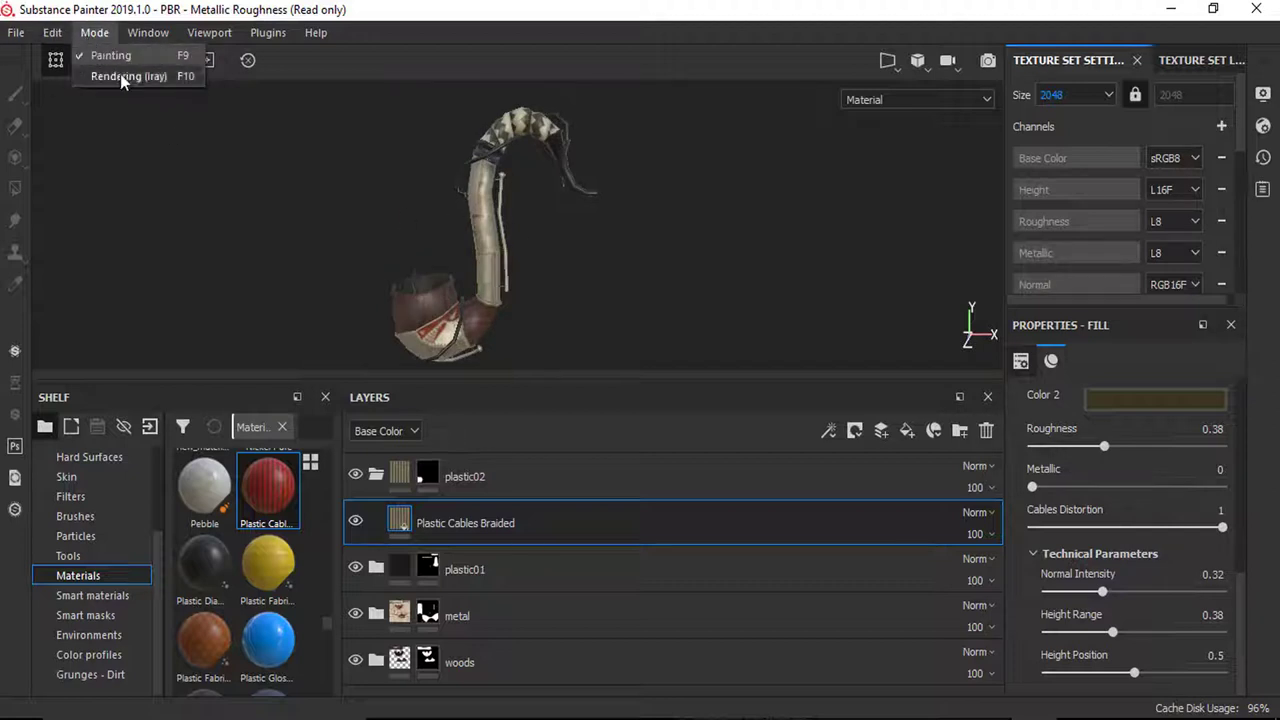
{"action": "key", "text": "Escape"}
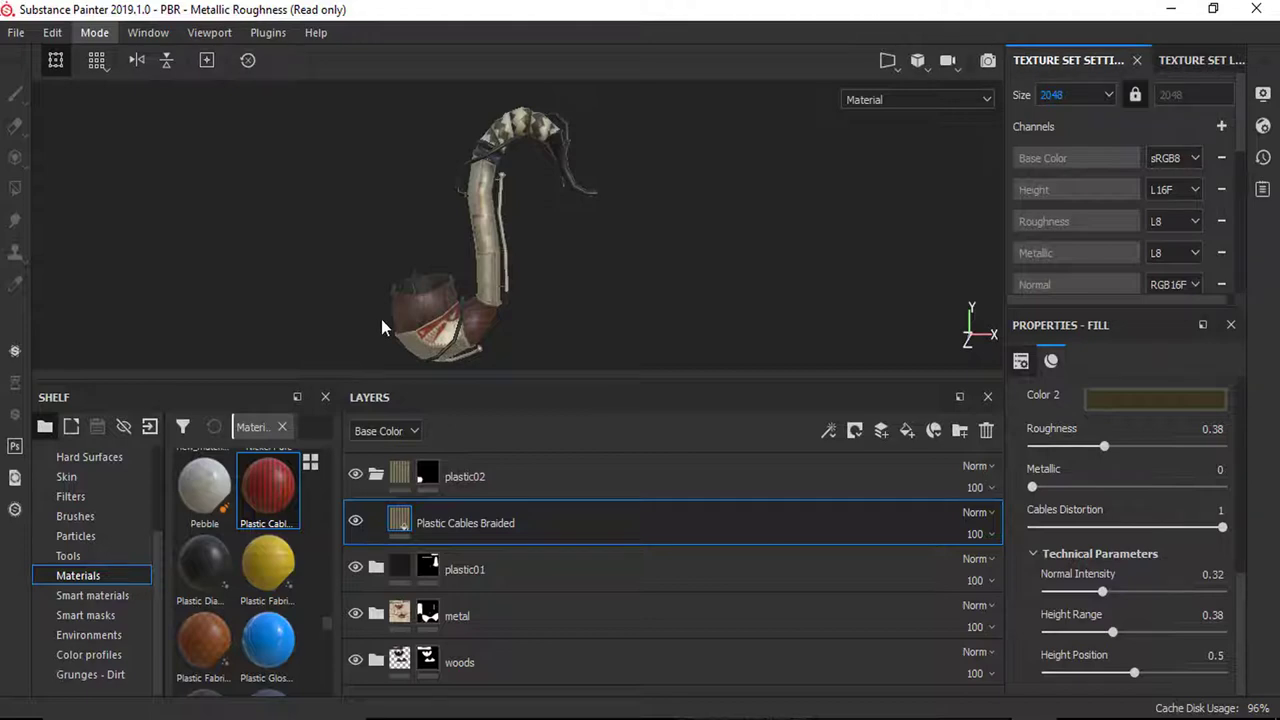
{"action": "key", "text": "F10"}
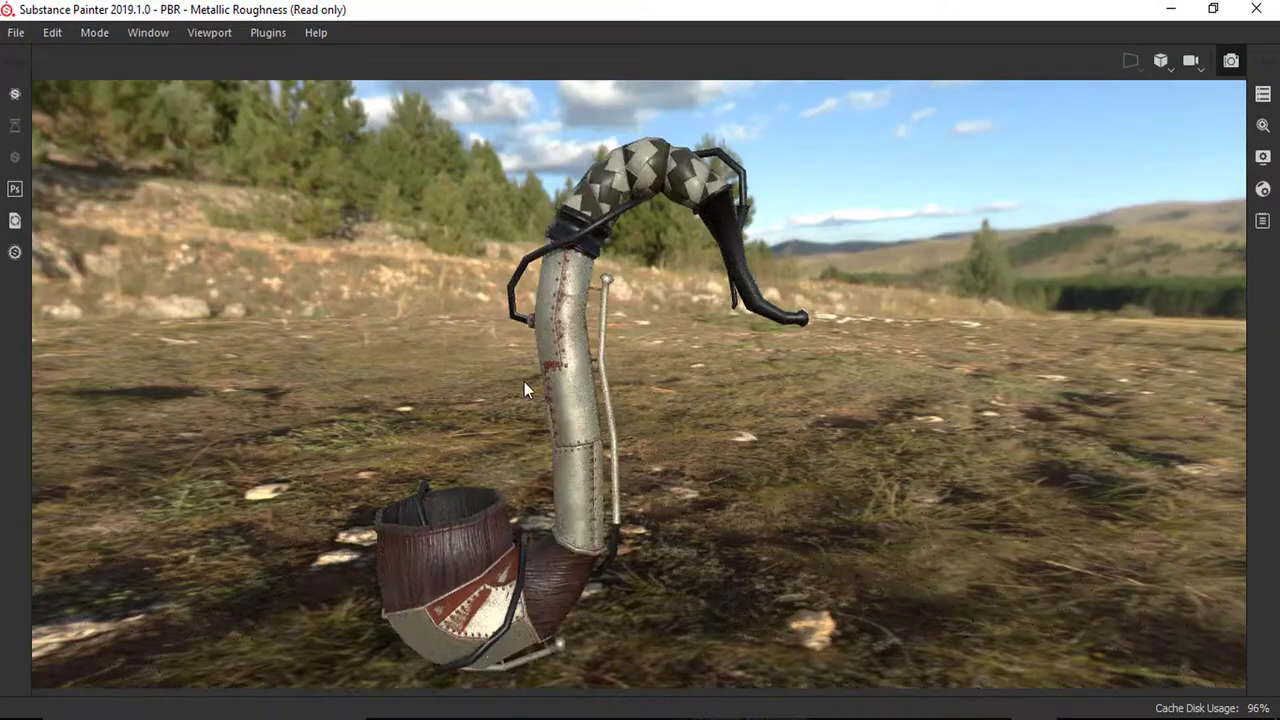
{"action": "left_click", "coordinate": [1263, 157]}
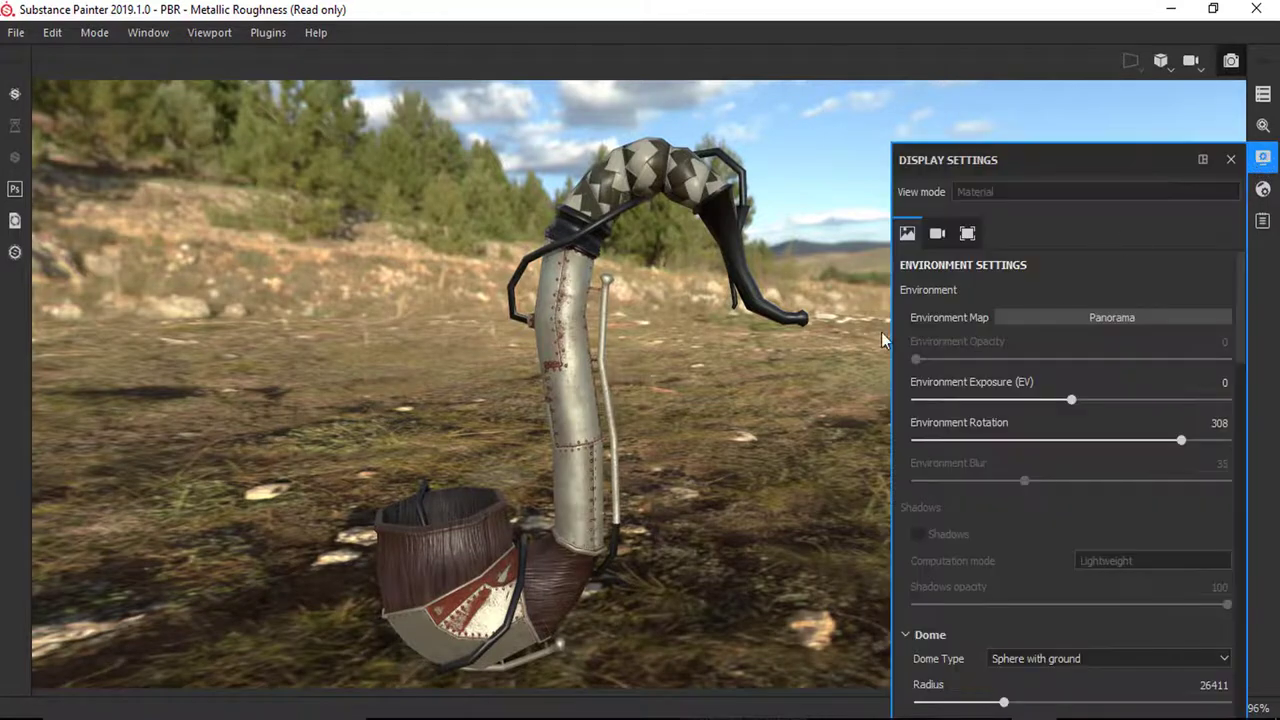
Step: Set the environment map to Studio 03, close the display settings, and rotate the environment lighting around the pipe
{"action": "left_click", "coordinate": [1109, 315]}
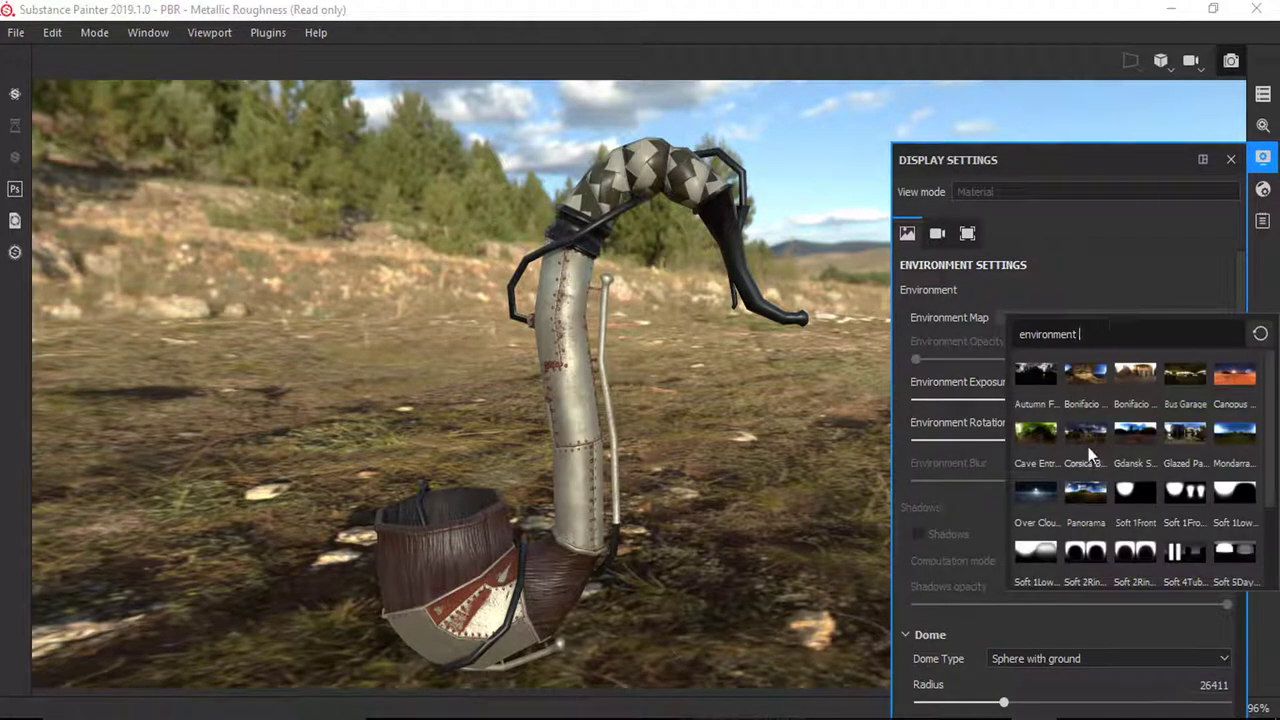
{"action": "scroll", "coordinate": [1201, 450], "scroll_direction": "down", "scroll_amount": 2}
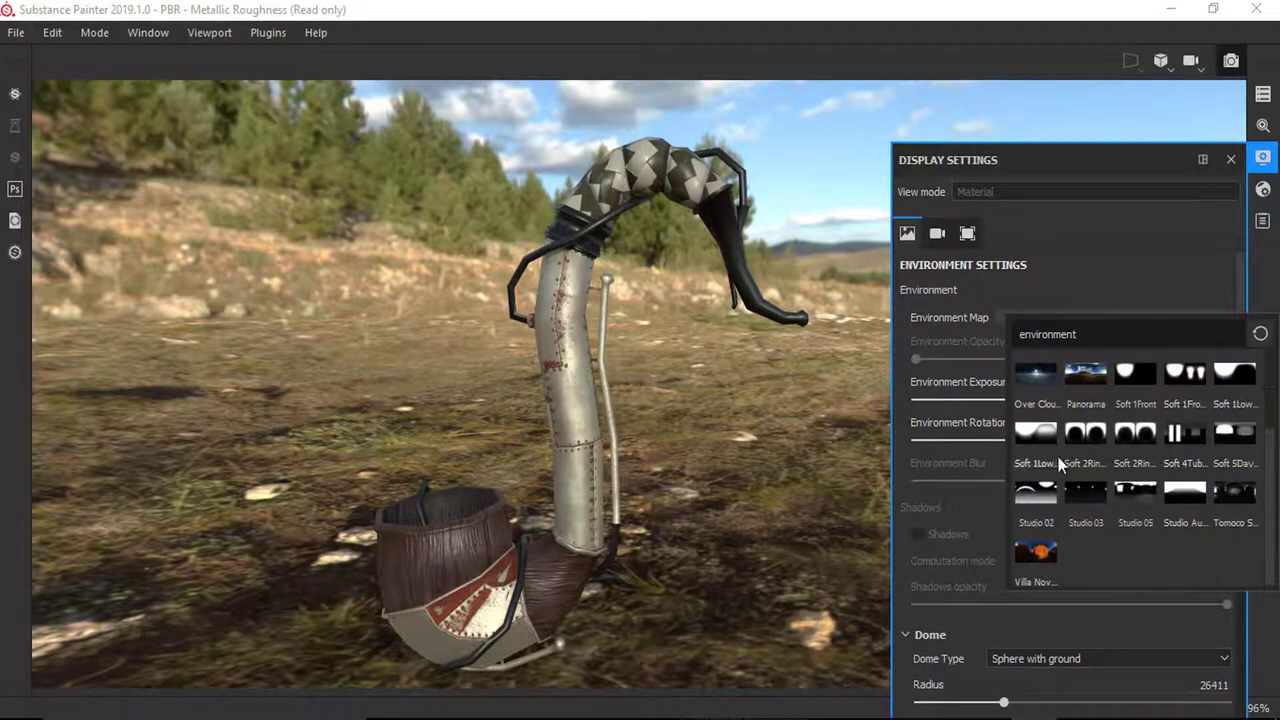
{"action": "left_click", "coordinate": [1083, 492]}
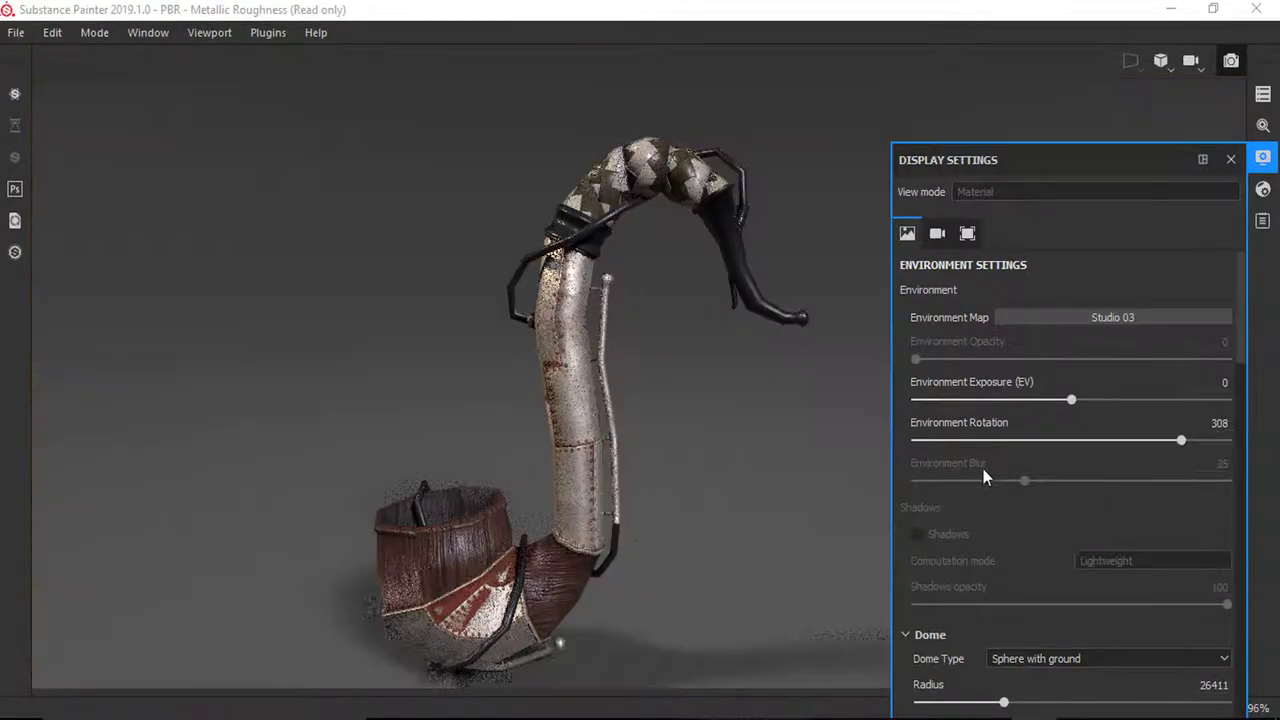
{"action": "left_click", "coordinate": [1231, 159]}
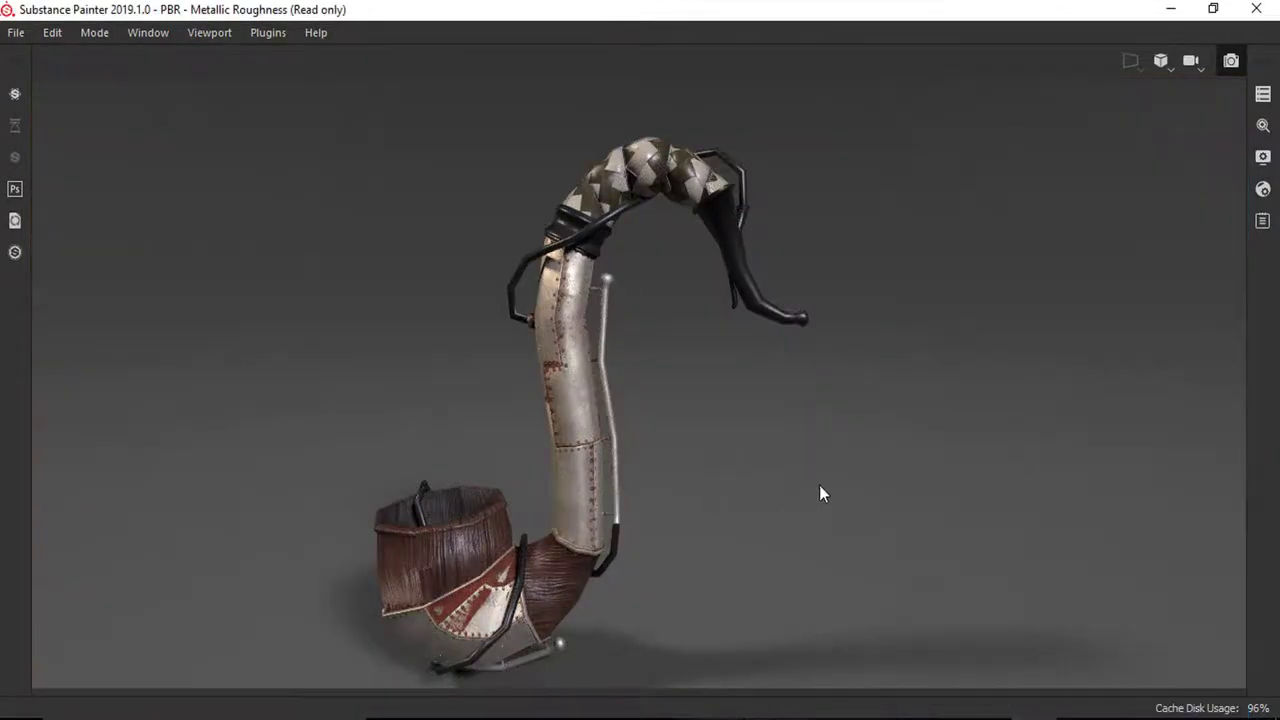
{"action": "right_click_drag", "start_coordinate": [878, 464], "coordinate": [712, 478], "text": "shift"}
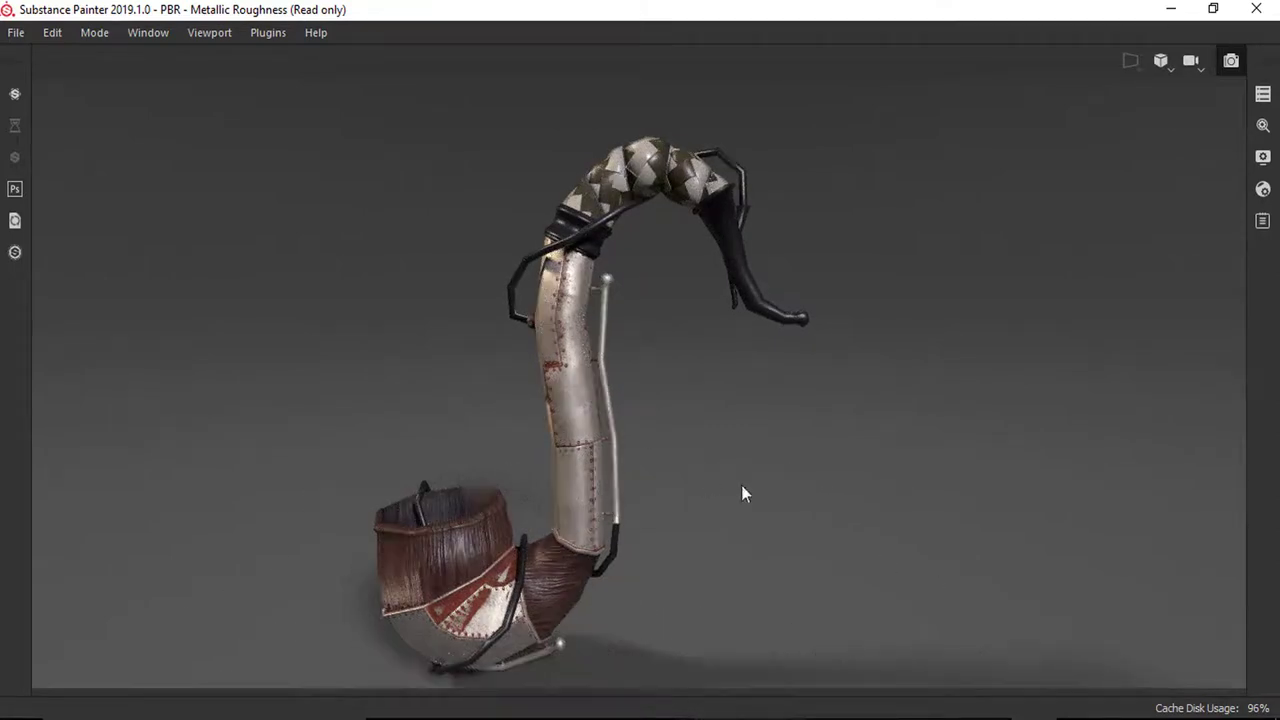
{"action": "left_click_drag", "start_coordinate": [729, 377], "coordinate": [729, 397], "text": "alt"}
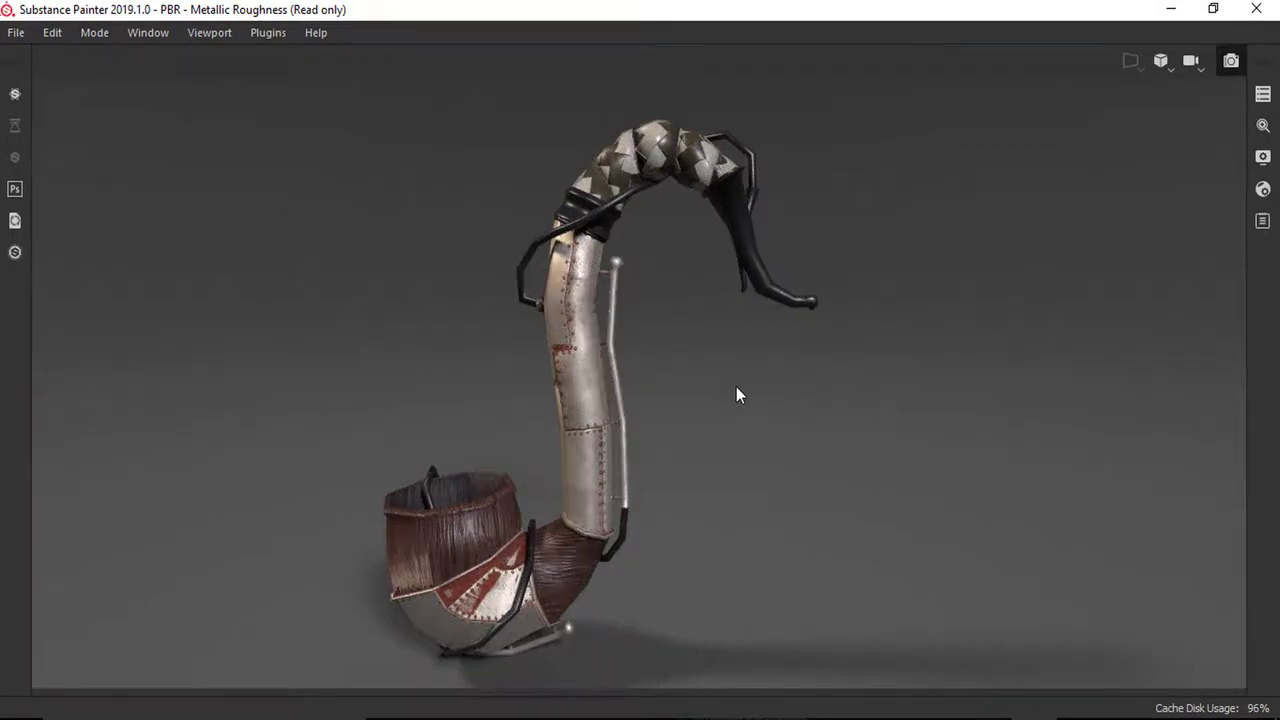
Step: Open the texture export dialog and choose the Unity 5 (Standard Metallic) config
{"action": "left_click", "coordinate": [16, 33]}
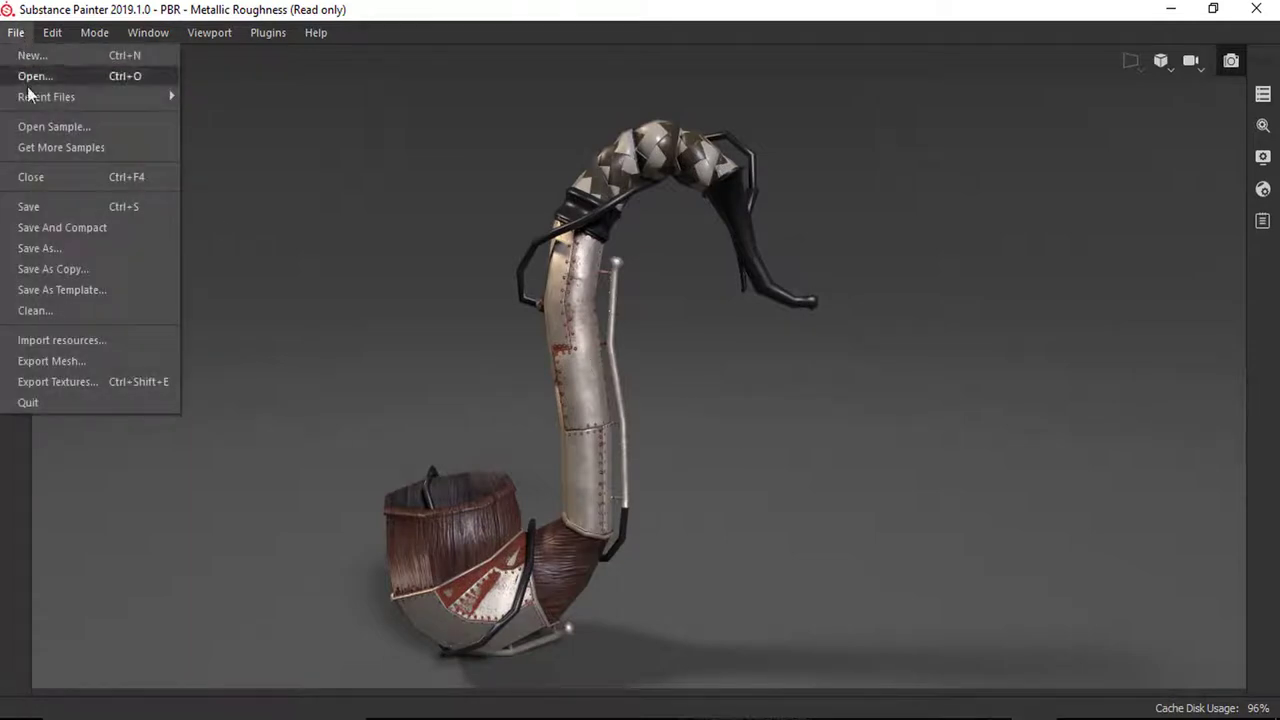
{"action": "left_click", "coordinate": [57, 382]}
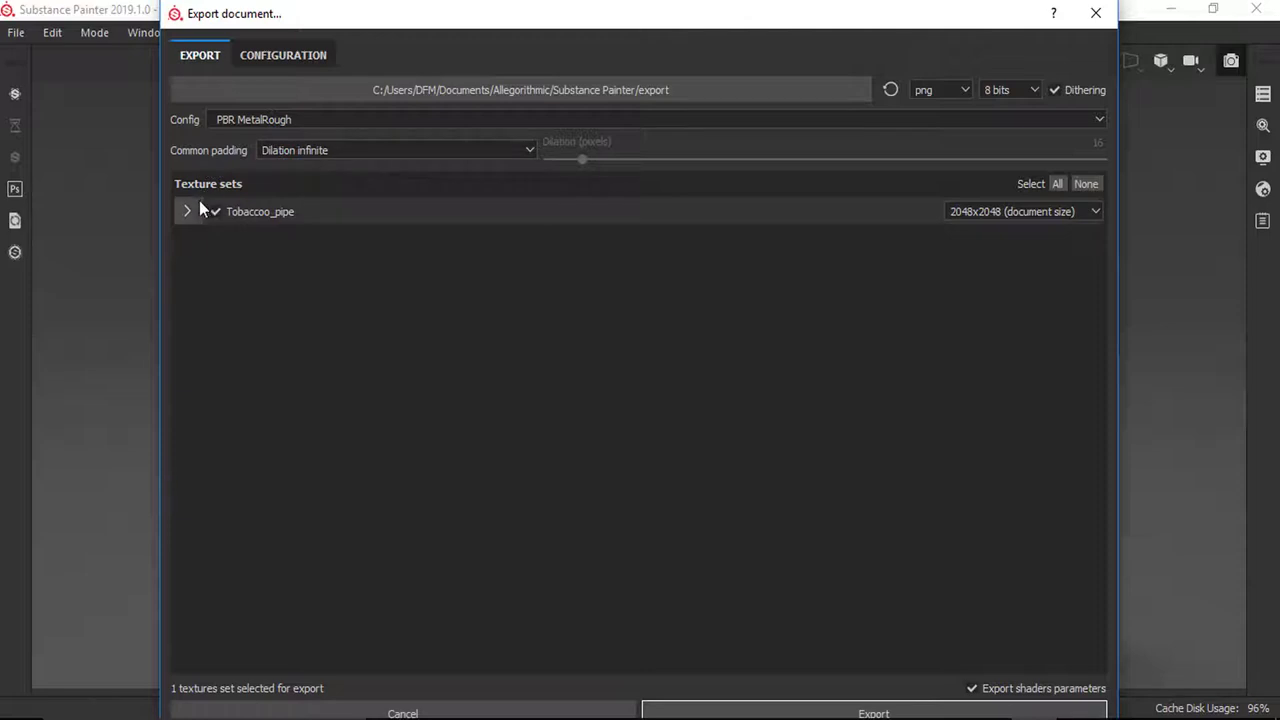
{"action": "left_click", "coordinate": [262, 121]}
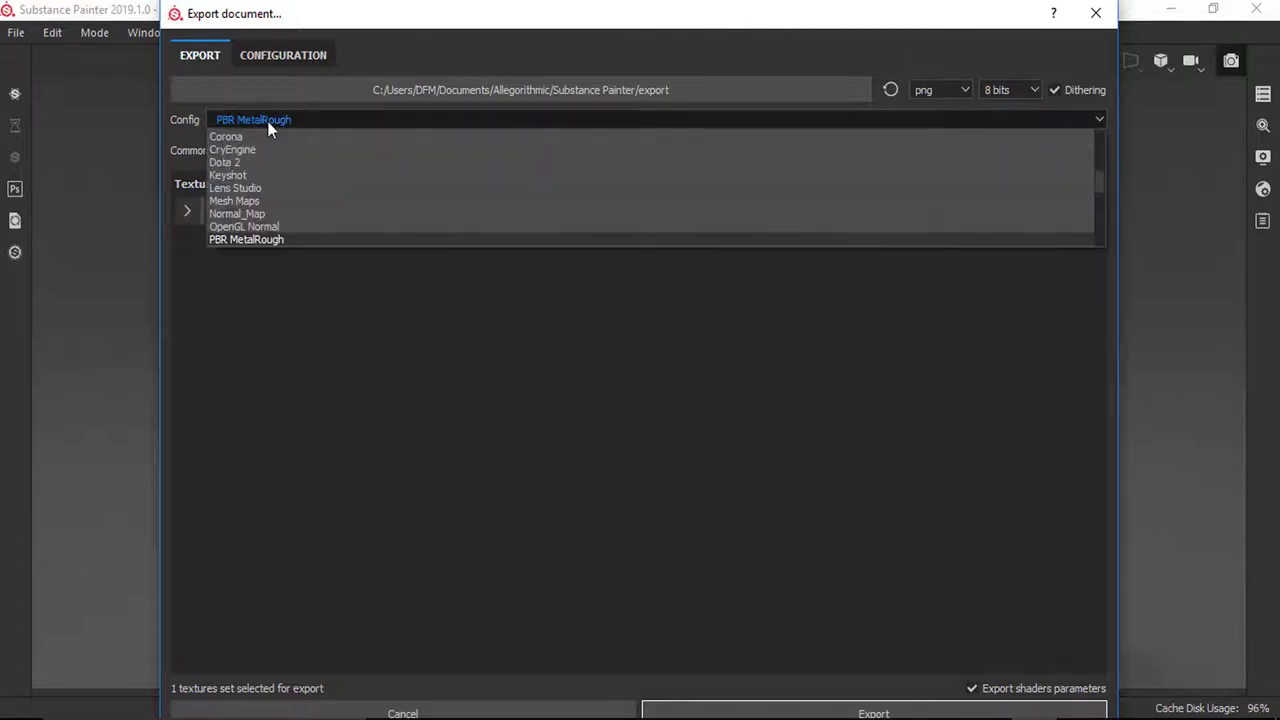
{"action": "scroll", "coordinate": [285, 160], "scroll_direction": "down", "scroll_amount": 4}
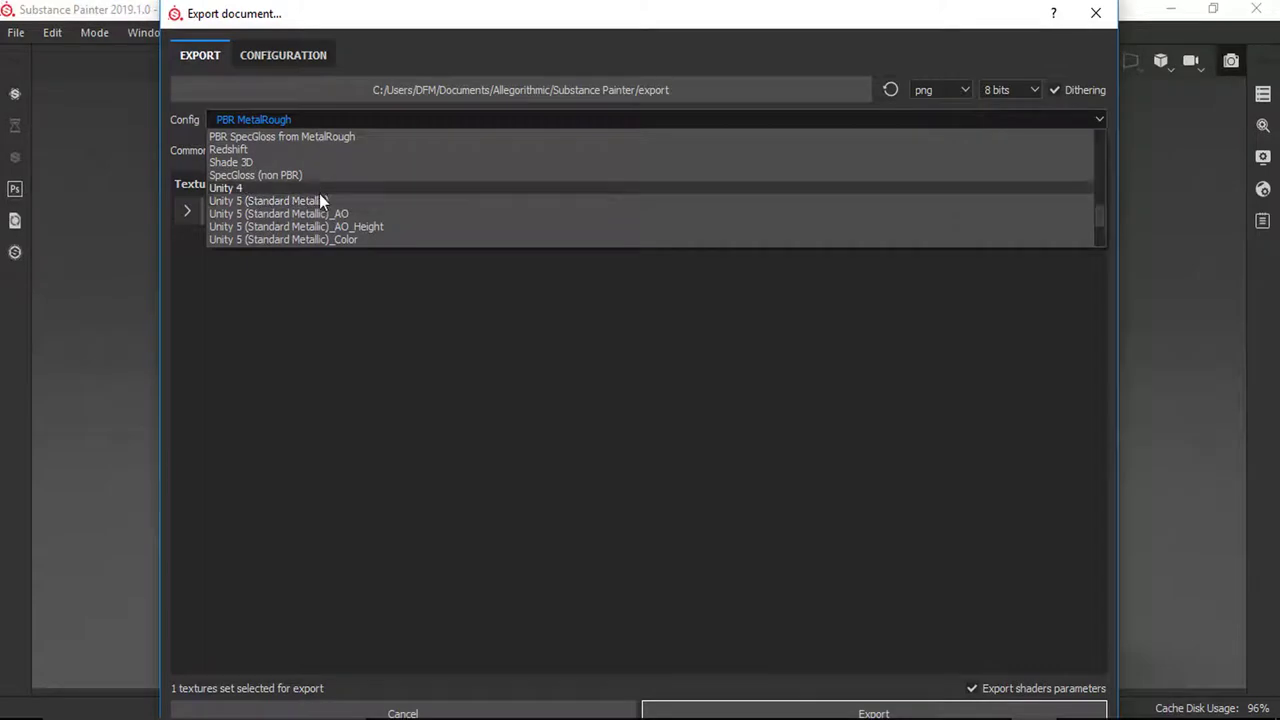
{"action": "left_click", "coordinate": [287, 200]}
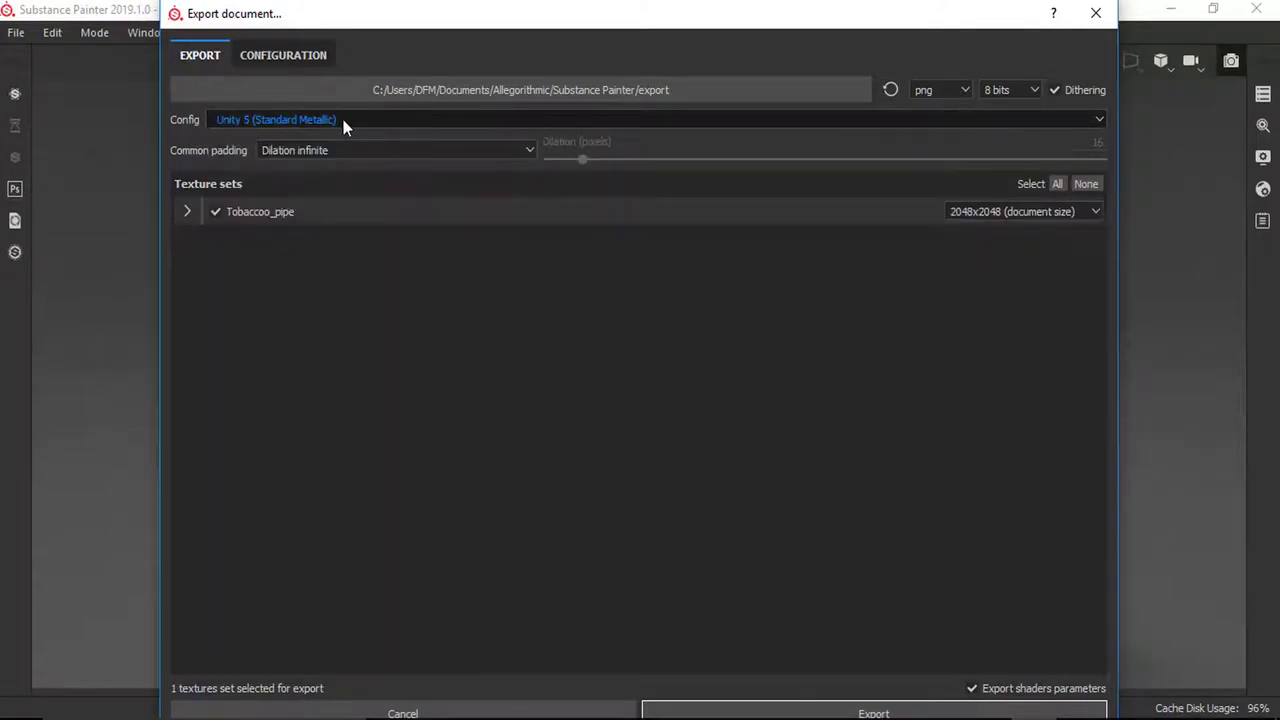
Step: Examine the output maps defined in the Unity 5 (Standard Metallic) preset's configuration, widening the dialog to read the preset names
{"action": "left_click", "coordinate": [285, 56]}
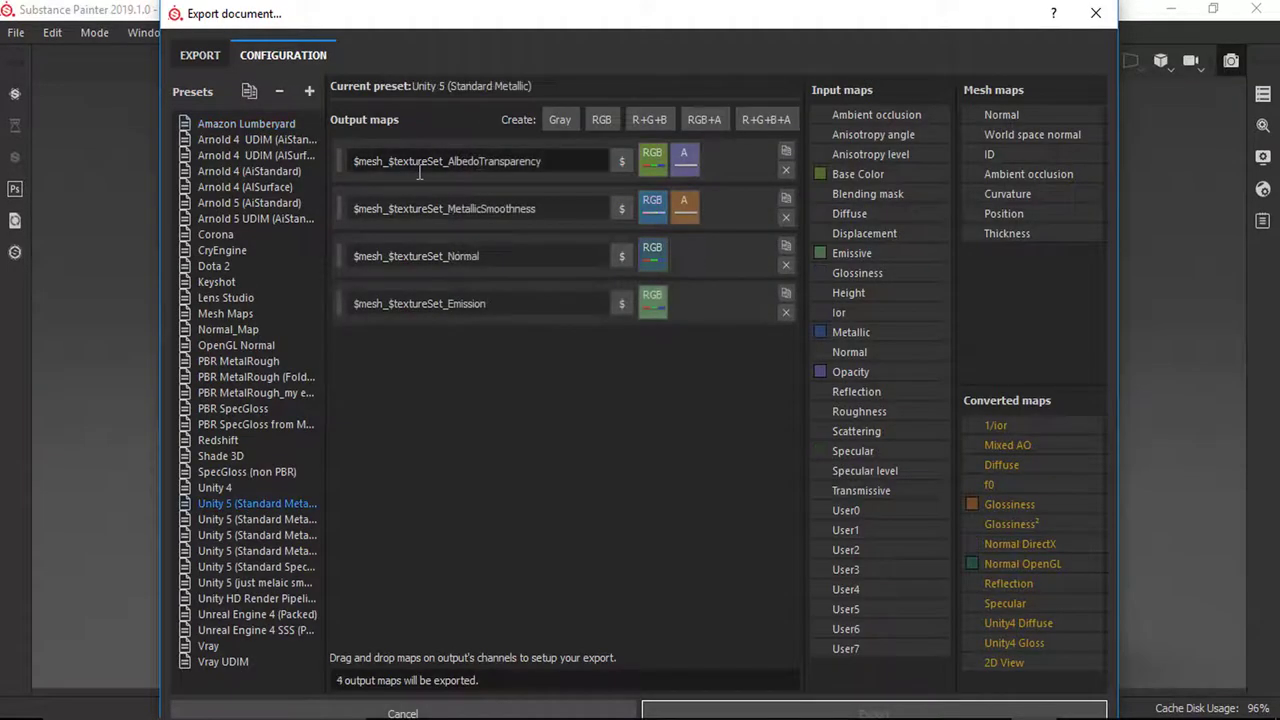
{"action": "left_click_drag", "start_coordinate": [159, 446], "coordinate": [52, 435]}
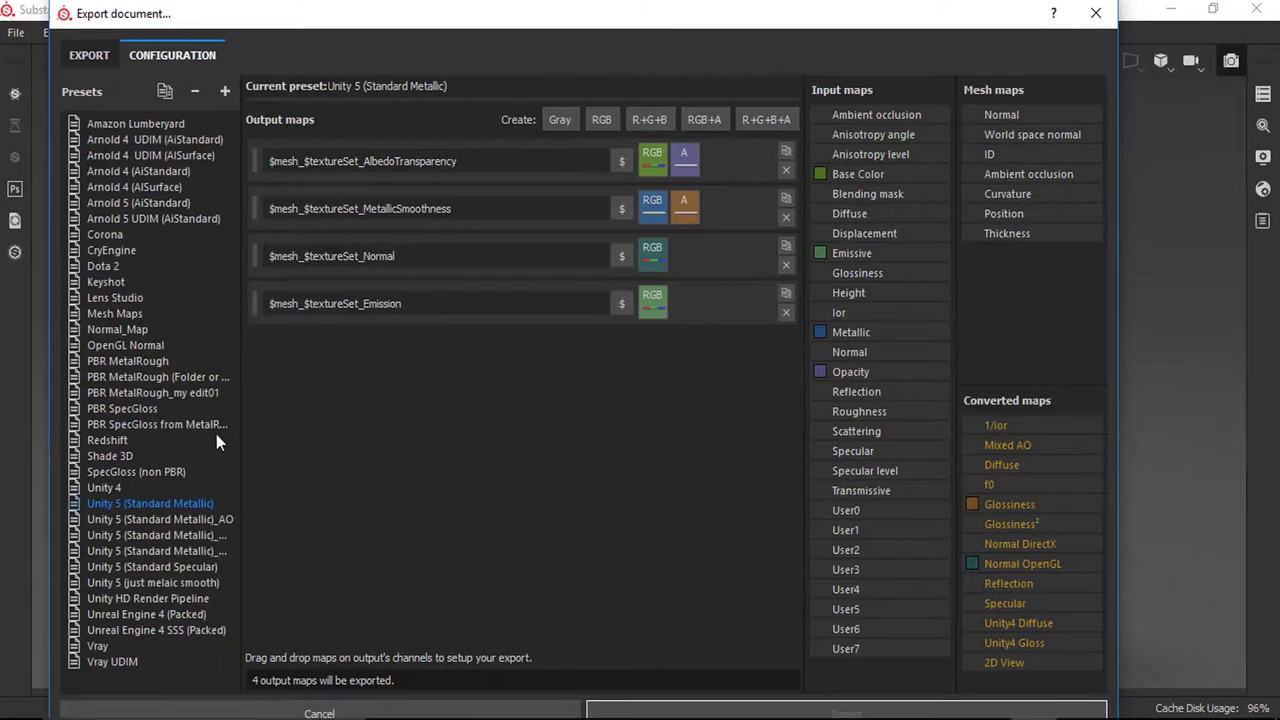
{"action": "left_click", "coordinate": [443, 207]}
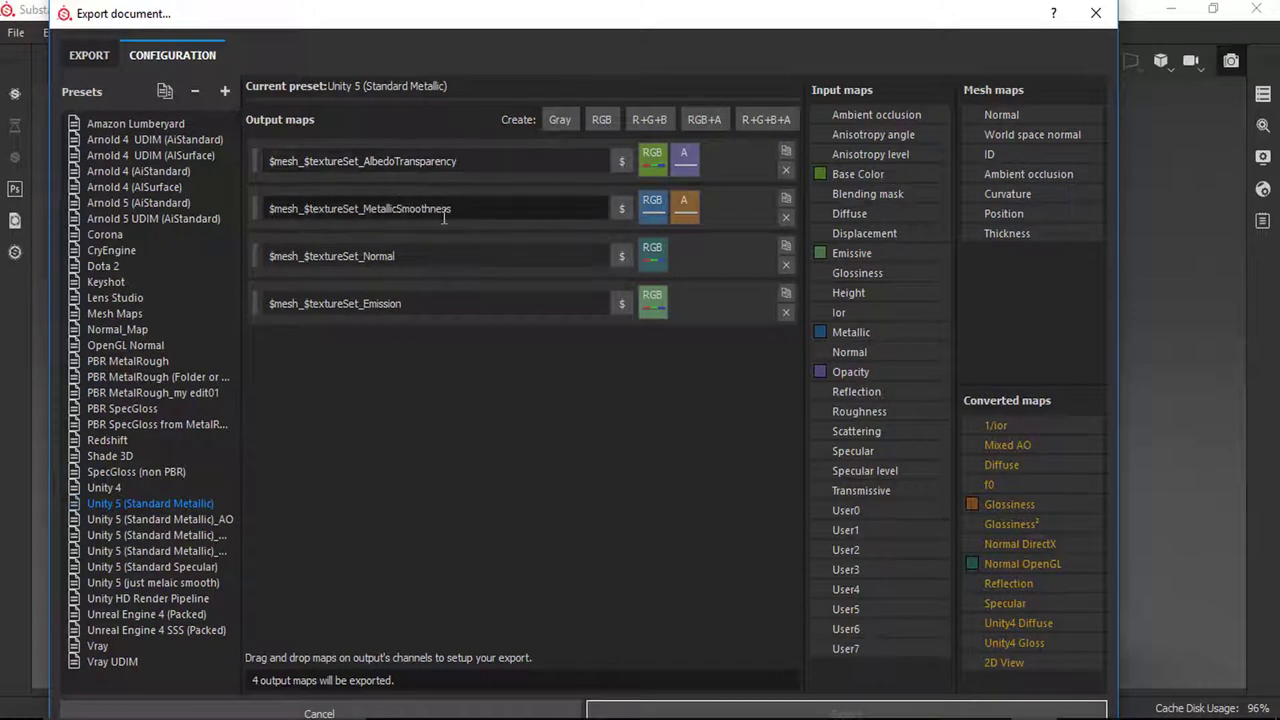
{"action": "left_click_drag", "start_coordinate": [455, 209], "coordinate": [364, 209]}
{"action": "left_click", "coordinate": [429, 256]}
{"action": "left_click", "coordinate": [420, 301]}
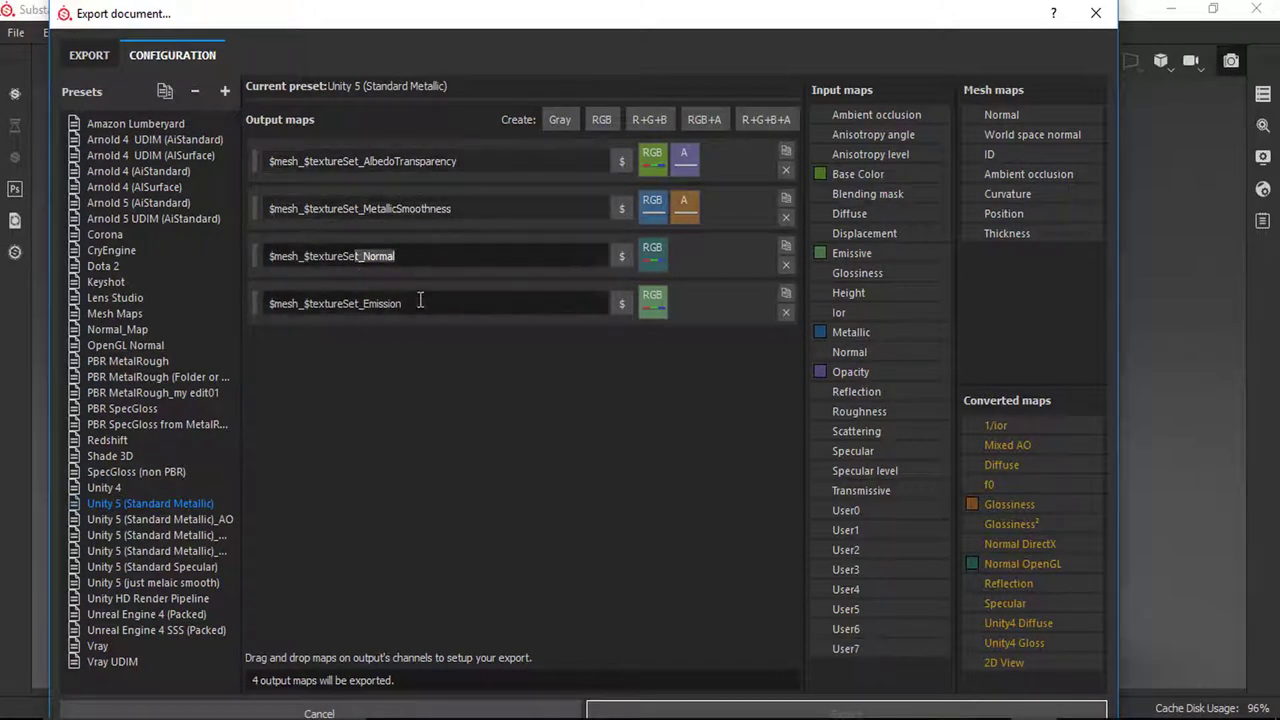
{"action": "left_click_drag", "start_coordinate": [434, 304], "coordinate": [366, 304]}
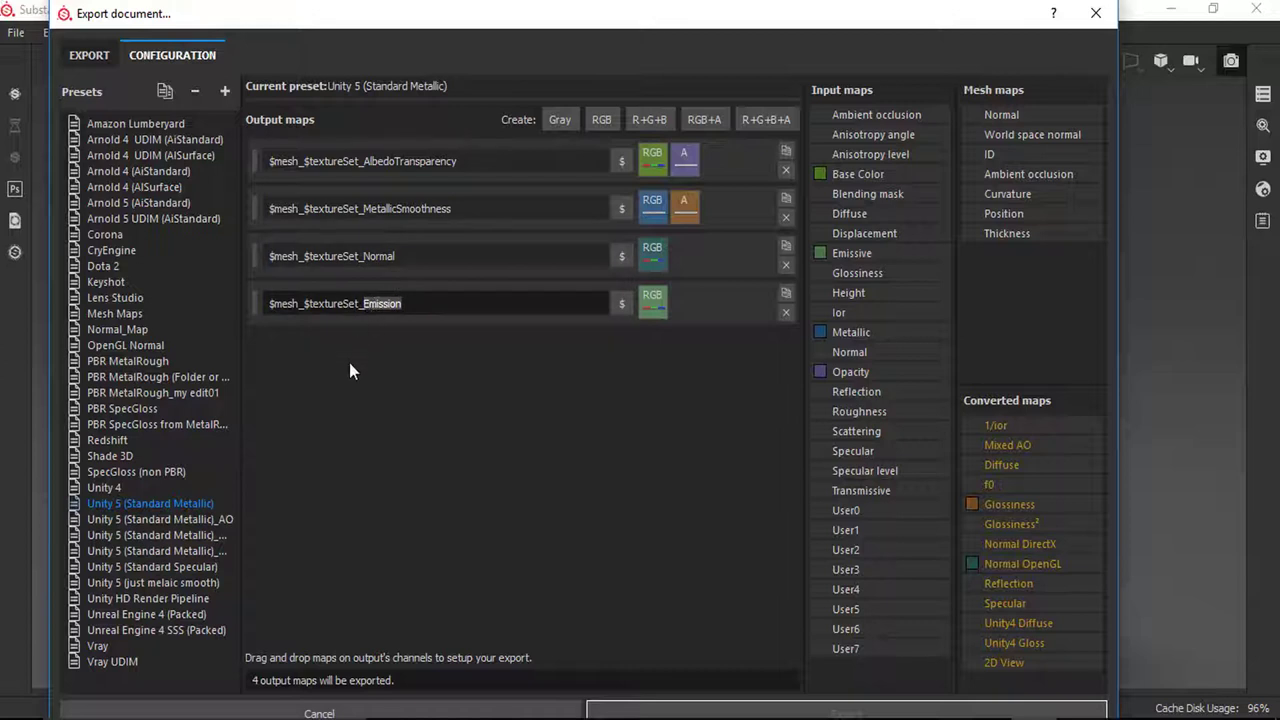
{"action": "left_click", "coordinate": [298, 342]}
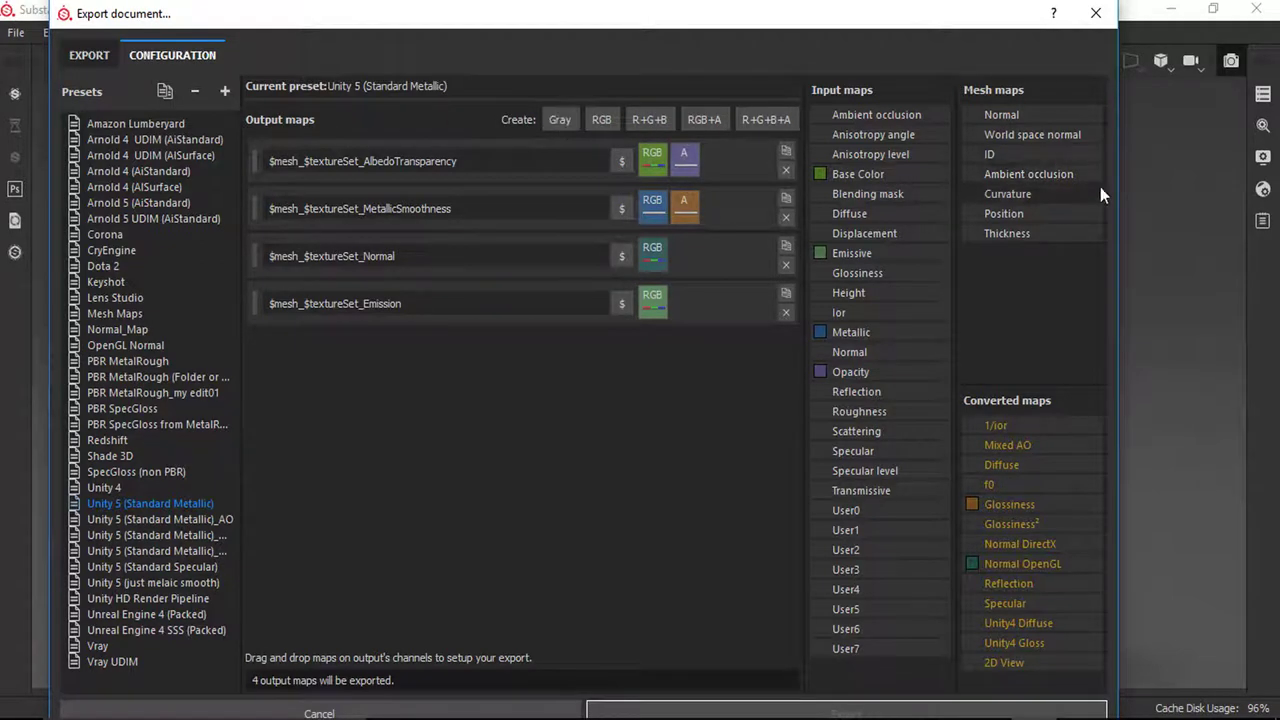
Step: Add a grayscale output map named $mesh_$textureSet_AO and assign the Ambient occlusion mesh map to its gray channel
{"action": "left_click", "coordinate": [570, 121]}
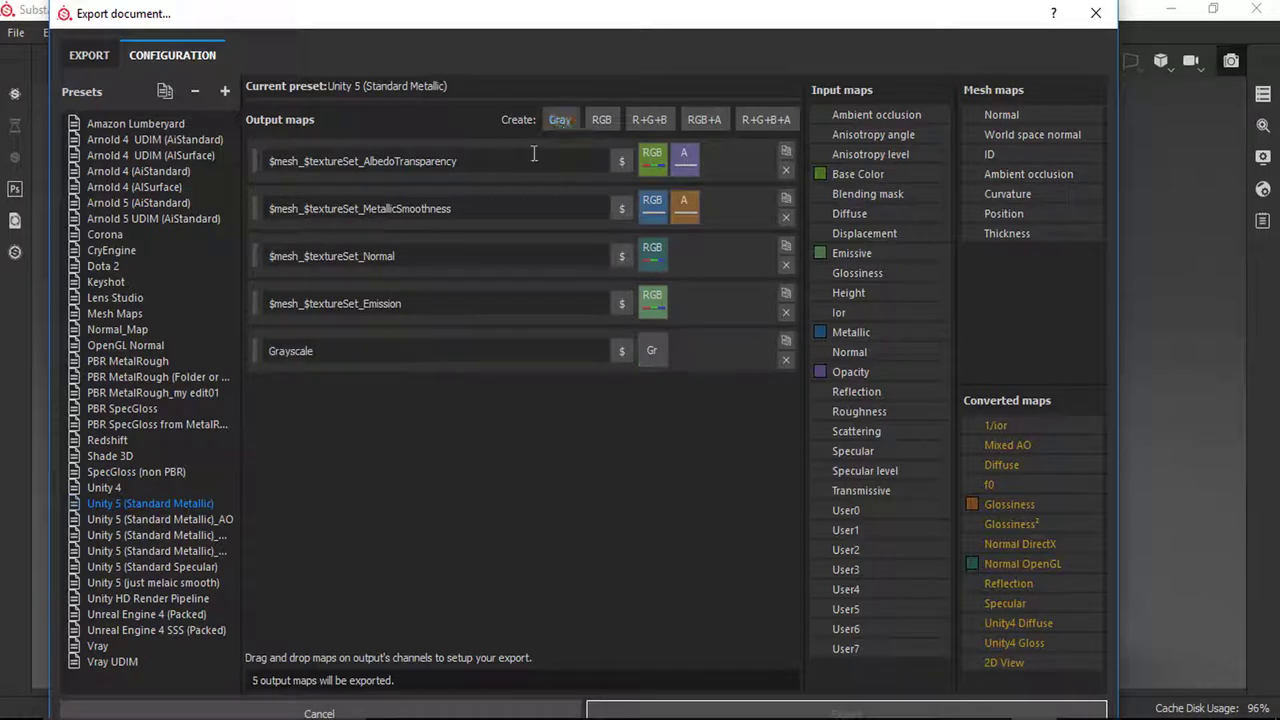
{"action": "left_click_drag", "start_coordinate": [397, 304], "coordinate": [239, 306]}
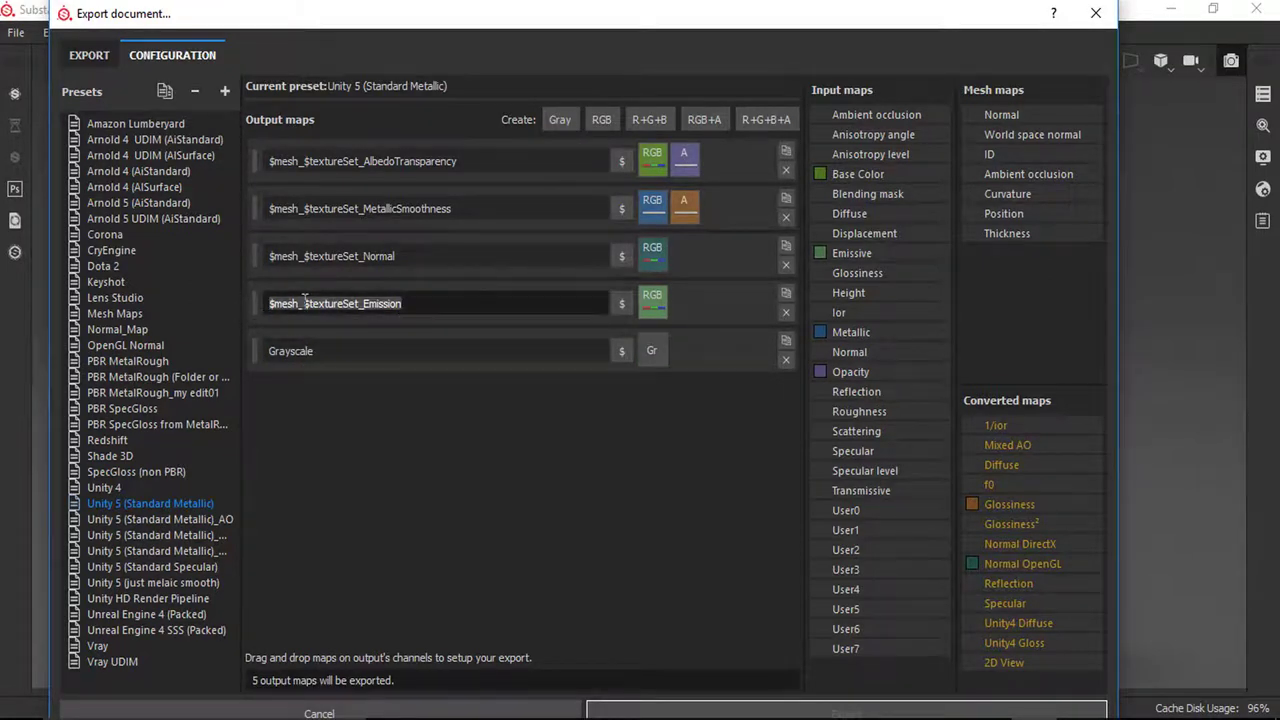
{"action": "right_click", "coordinate": [305, 301]}
{"action": "left_click", "coordinate": [338, 380]}
{"action": "left_click_drag", "start_coordinate": [336, 353], "coordinate": [225, 357]}
{"action": "right_click", "coordinate": [278, 348]}
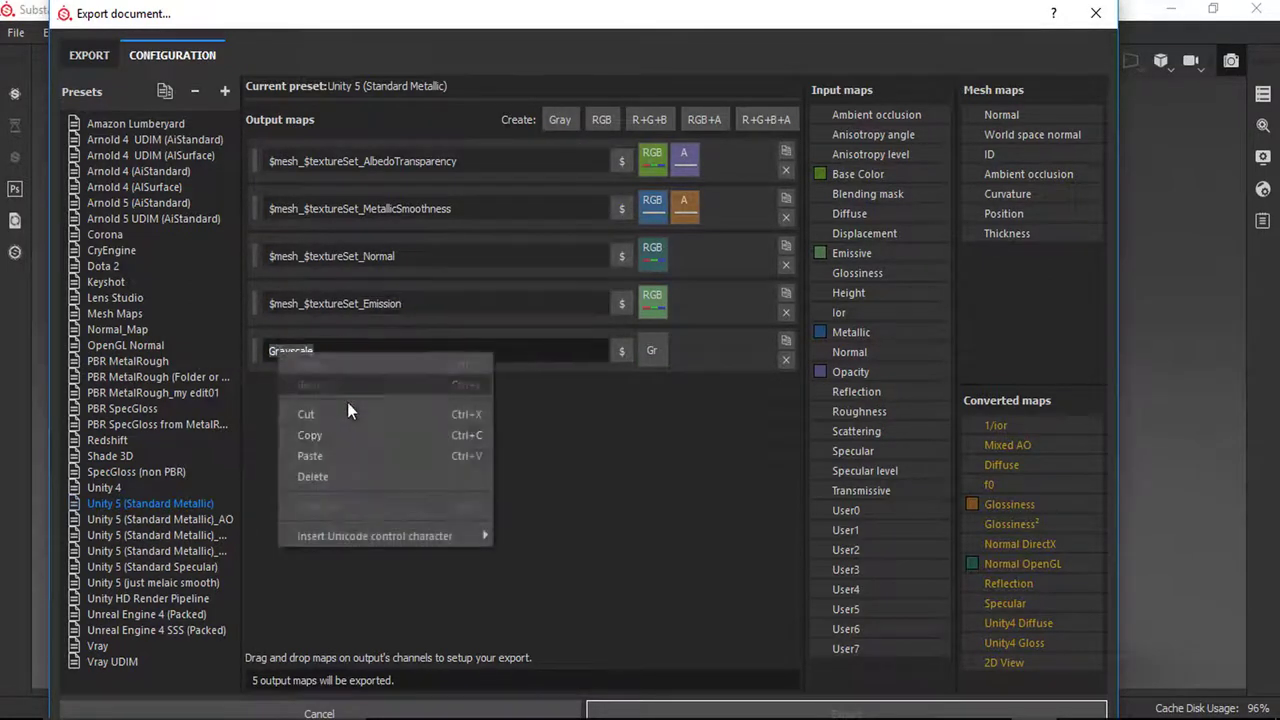
{"action": "left_click", "coordinate": [323, 453]}
{"action": "double_click", "coordinate": [386, 352]}
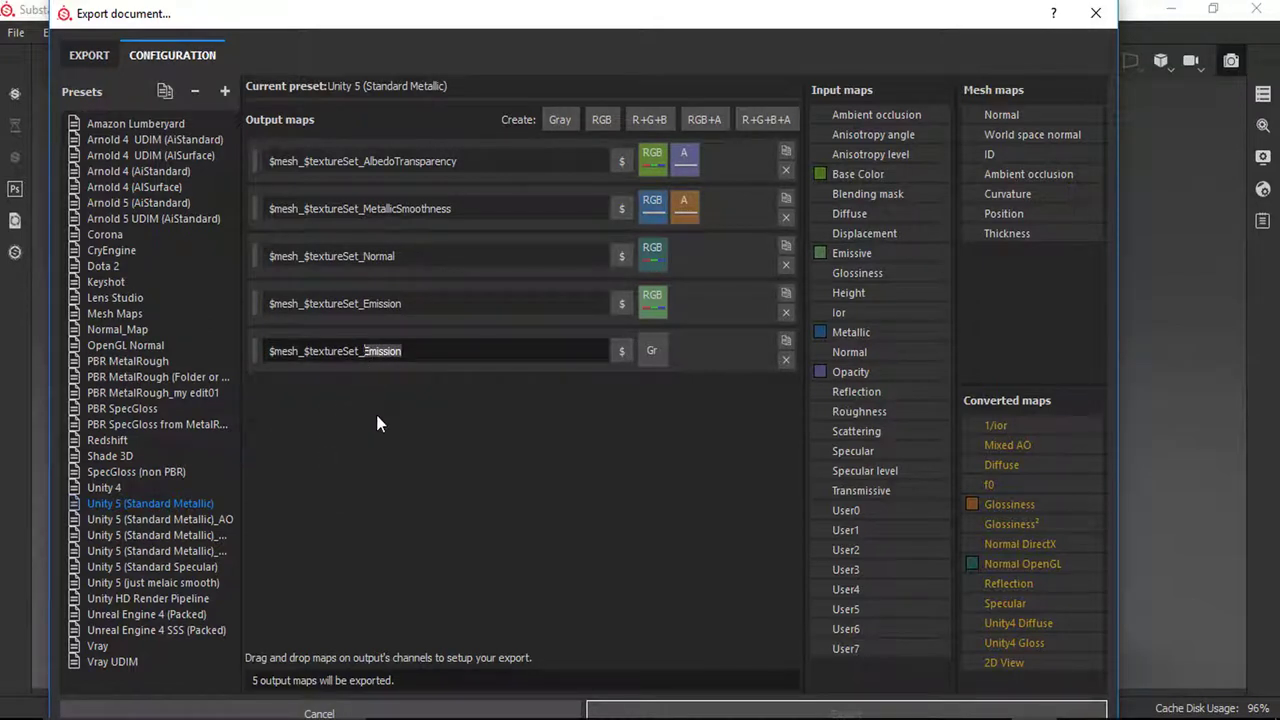
{"action": "type", "text": "AO"}
{"action": "left_click_drag", "start_coordinate": [1029, 174], "coordinate": [653, 348]}
{"action": "left_click", "coordinate": [721, 384]}
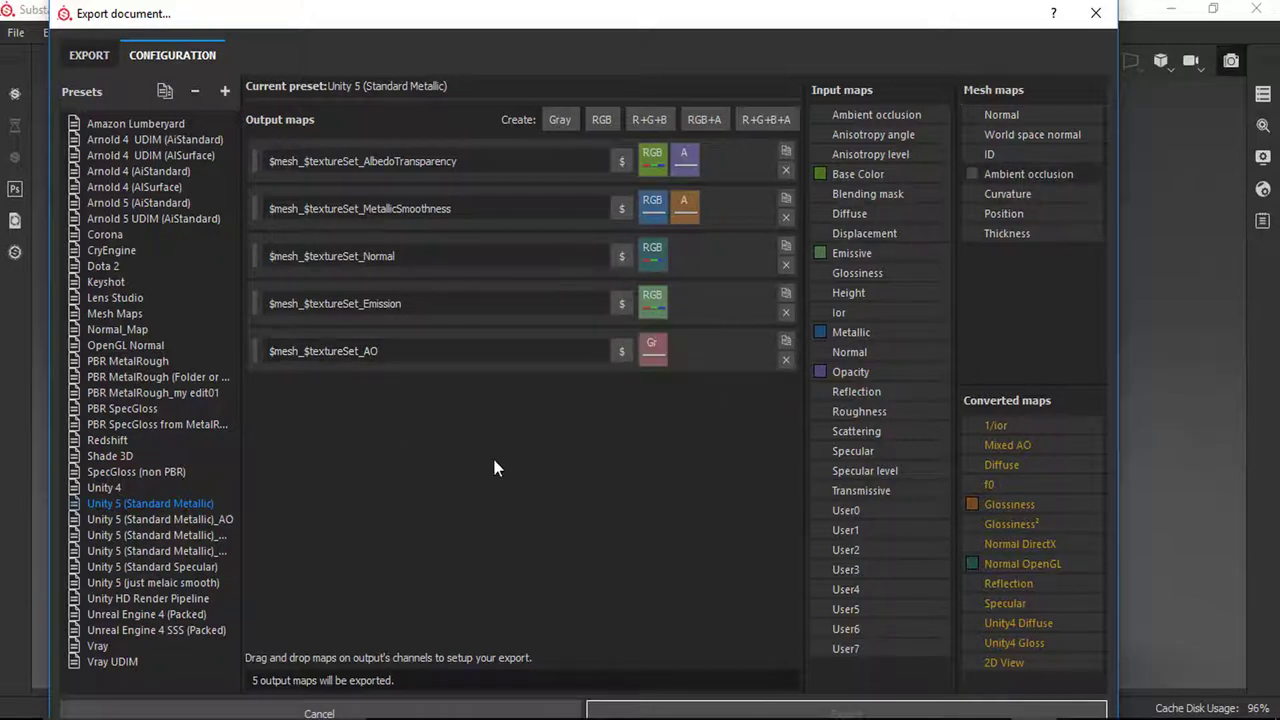
Step: Add another grayscale output map to the preset and copy the full name of the AO output map
{"action": "left_click", "coordinate": [558, 120]}
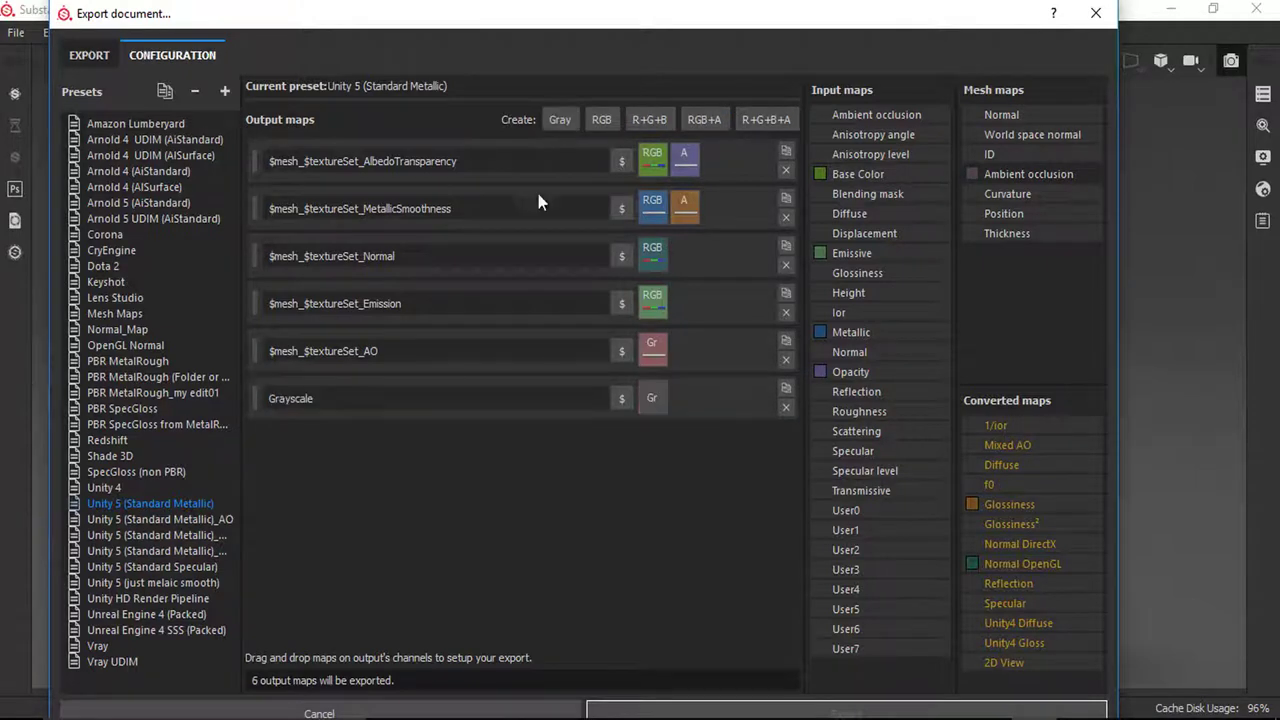
{"action": "left_click_drag", "start_coordinate": [306, 361], "coordinate": [280, 357]}
{"action": "left_click_drag", "start_coordinate": [412, 351], "coordinate": [250, 361]}
{"action": "left_click", "coordinate": [313, 364]}
{"action": "left_click", "coordinate": [315, 355]}
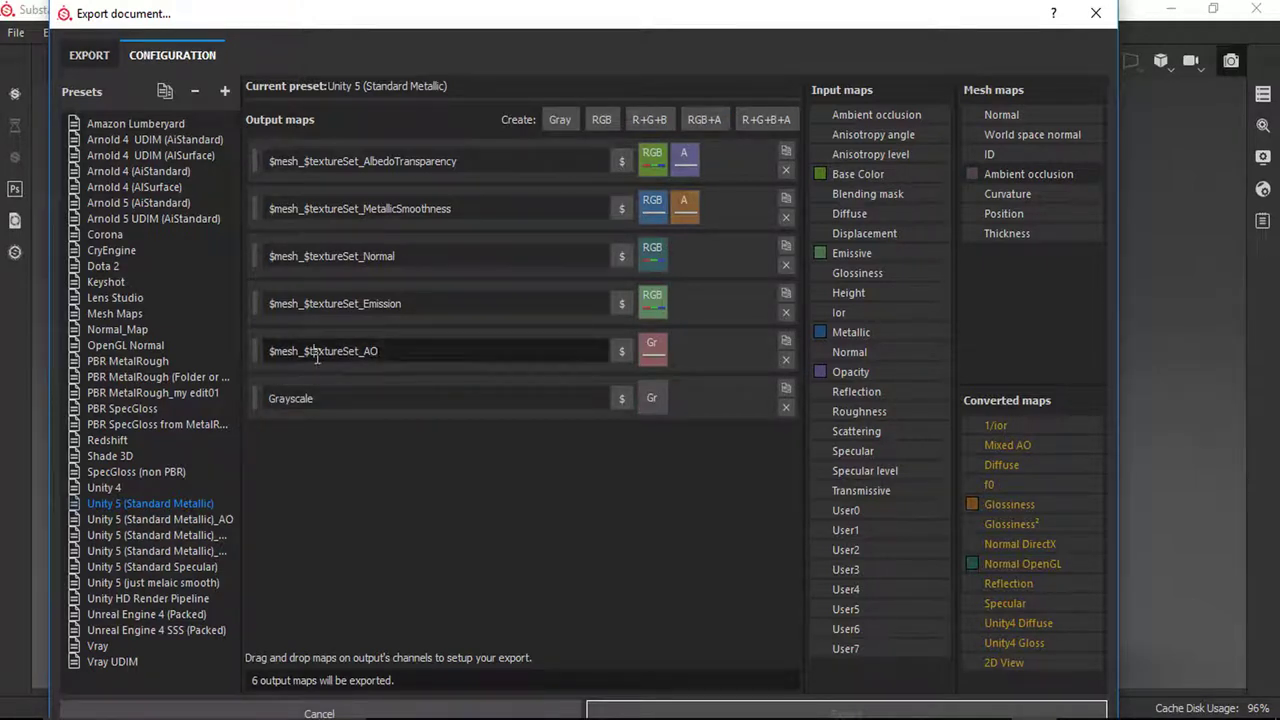
{"action": "double_click", "coordinate": [316, 357]}
{"action": "left_click", "coordinate": [383, 351]}
{"action": "left_click_drag", "start_coordinate": [383, 351], "coordinate": [245, 352]}
{"action": "right_click", "coordinate": [307, 352]}
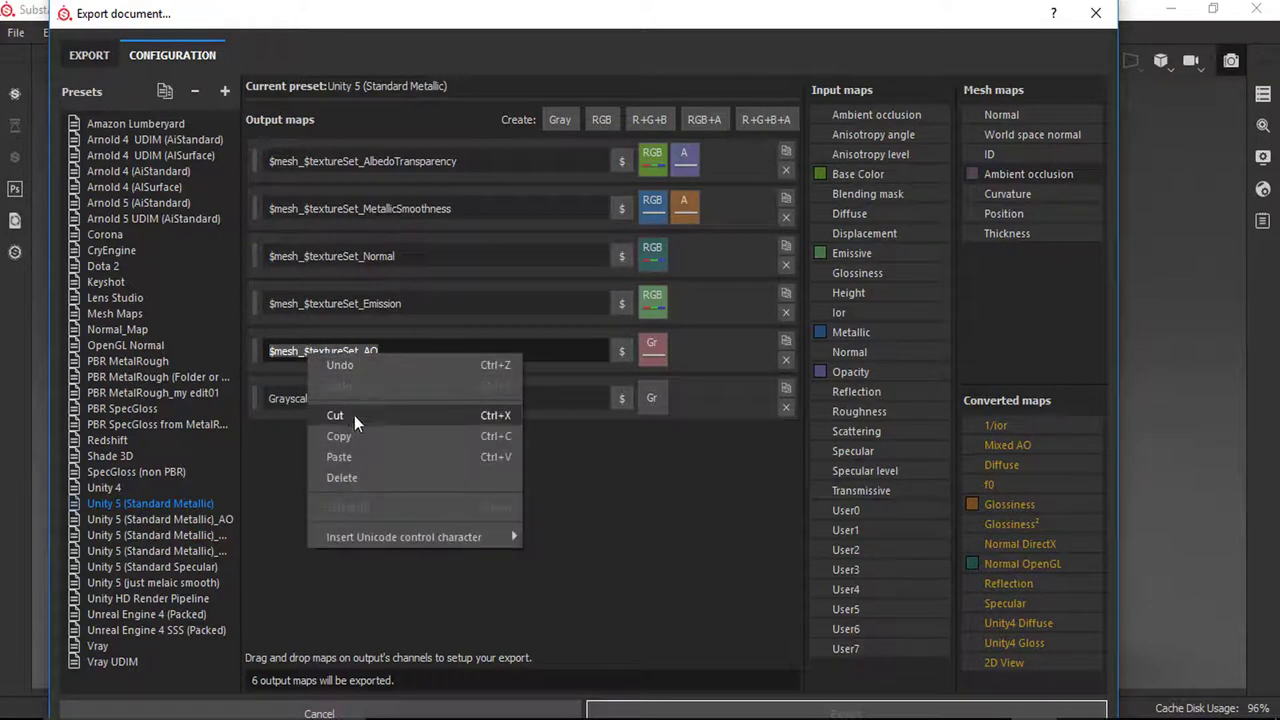
{"action": "left_click", "coordinate": [340, 436]}
Step: Rename the new grayscale output map to $mesh_$textureSet_Height, reusing the copied name
{"action": "left_click", "coordinate": [329, 397]}
{"action": "left_click_drag", "start_coordinate": [329, 397], "coordinate": [276, 397]}
{"action": "right_click", "coordinate": [277, 396]}
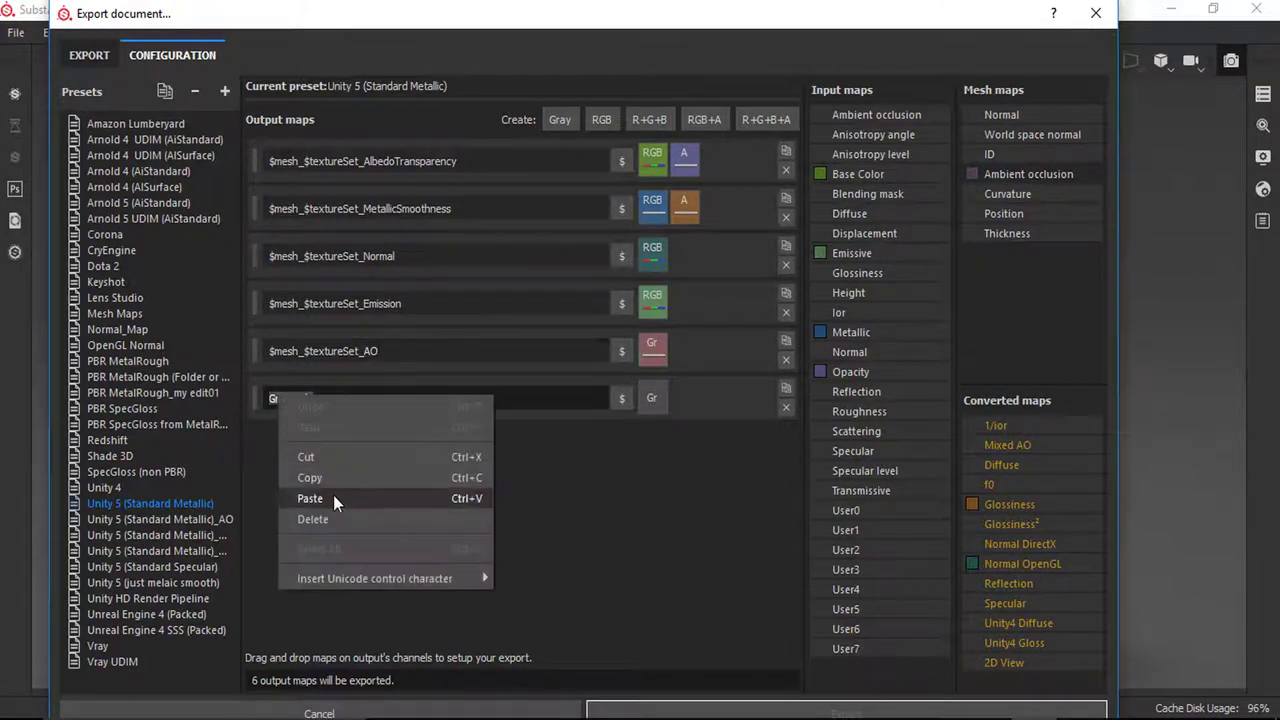
{"action": "left_click", "coordinate": [319, 500]}
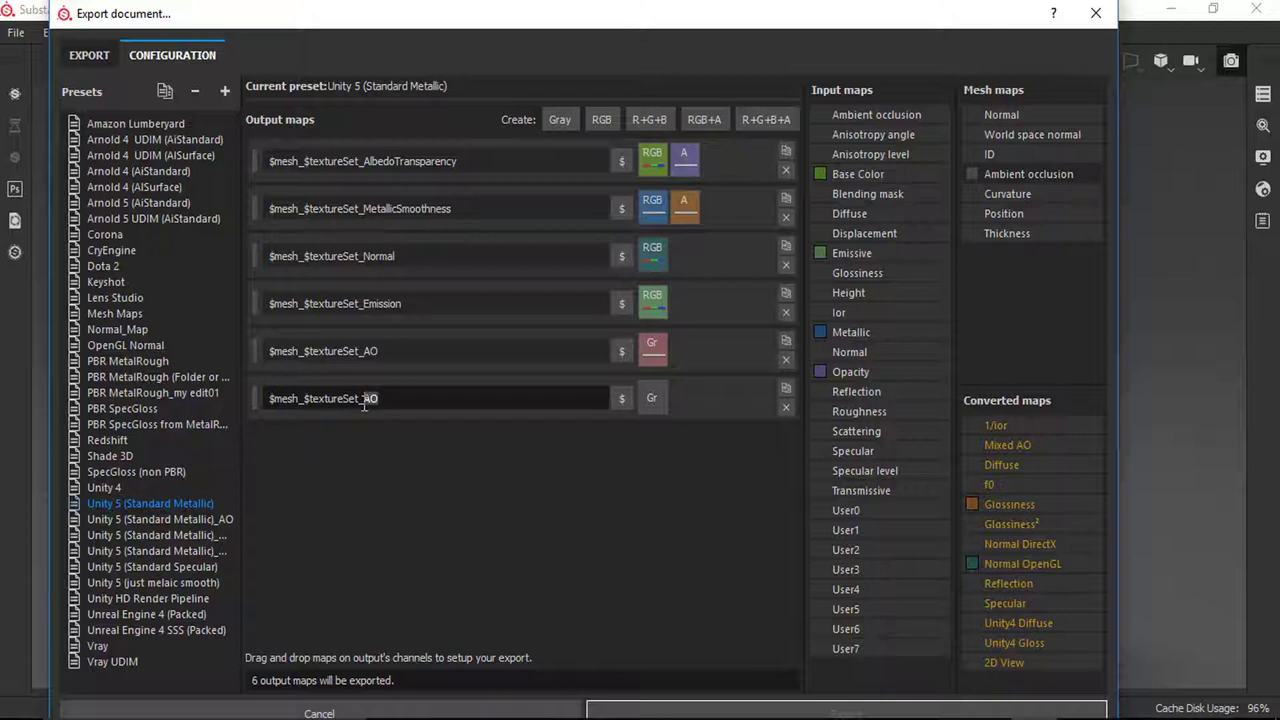
{"action": "type", "text": "Height"}
{"action": "left_click", "coordinate": [581, 556]}
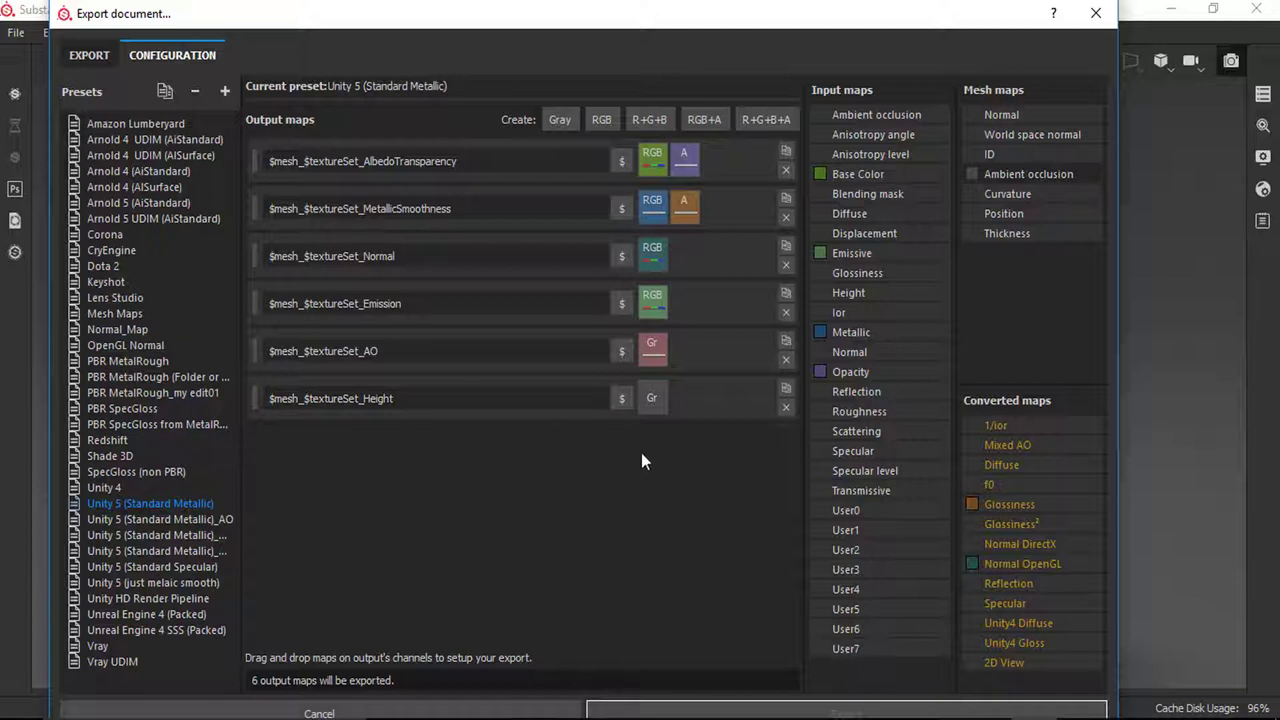
Step: Assign the Height input map to the gray channel of the $mesh_$textureSet_Height output
{"action": "left_click_drag", "start_coordinate": [857, 287], "coordinate": [657, 398]}
{"action": "left_click", "coordinate": [717, 432]}
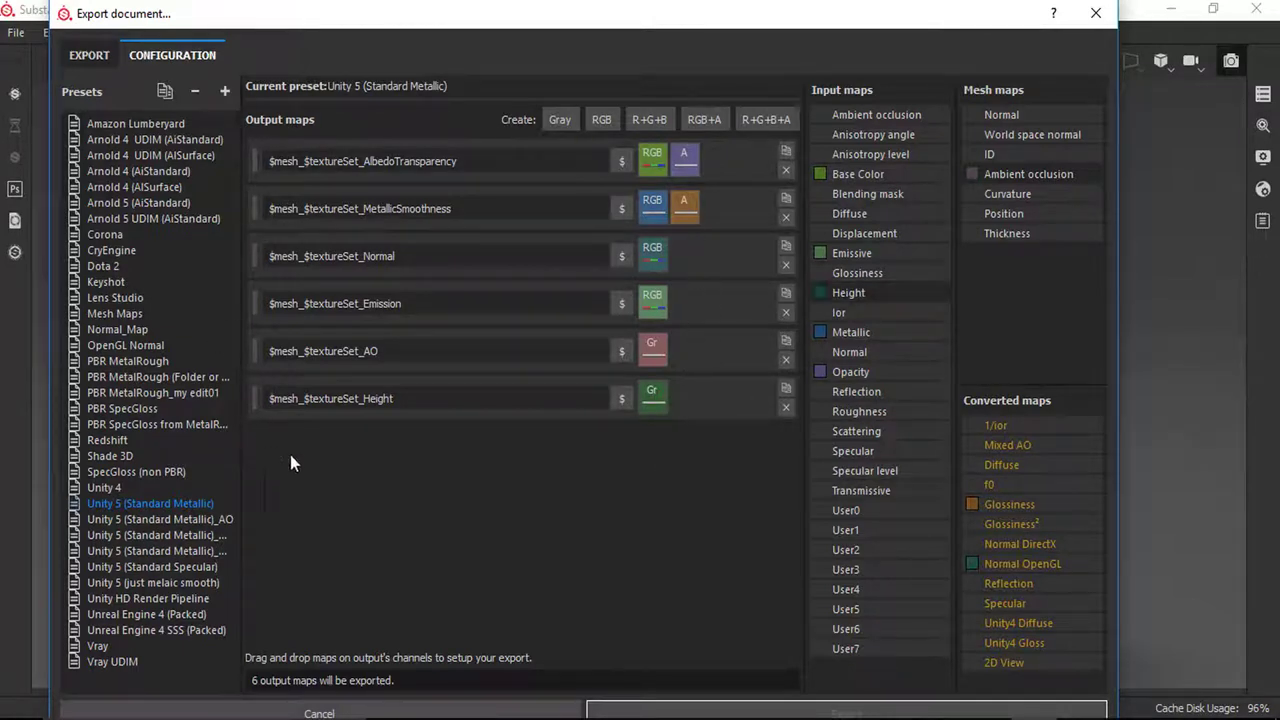
{"action": "left_click", "coordinate": [322, 398]}
{"action": "left_click_drag", "start_coordinate": [410, 398], "coordinate": [344, 349]}
{"action": "left_click", "coordinate": [392, 348]}
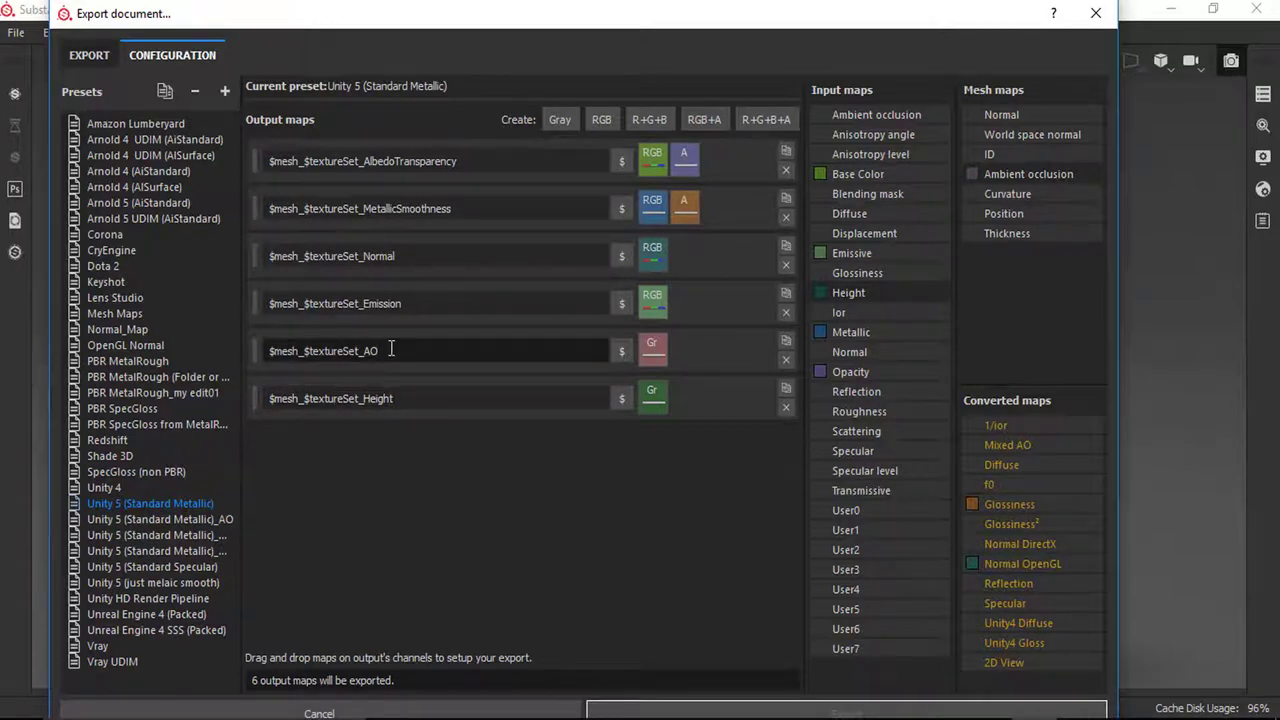
Step: Expand the Tobaccoo_pipe export list and refresh it by switching the config to Unity 5 (Standard Metallic)_AO and back to Unity 5 (Standard Metallic)
{"action": "left_click", "coordinate": [95, 57]}
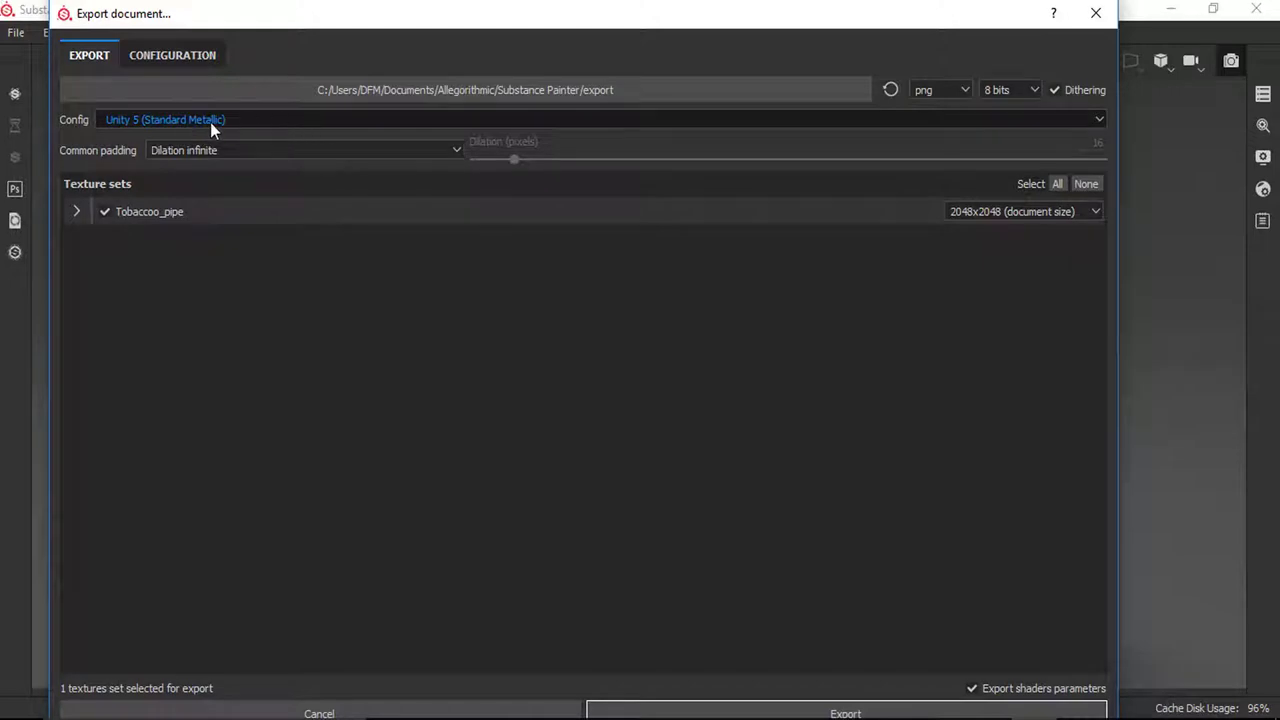
{"action": "left_click", "coordinate": [75, 213]}
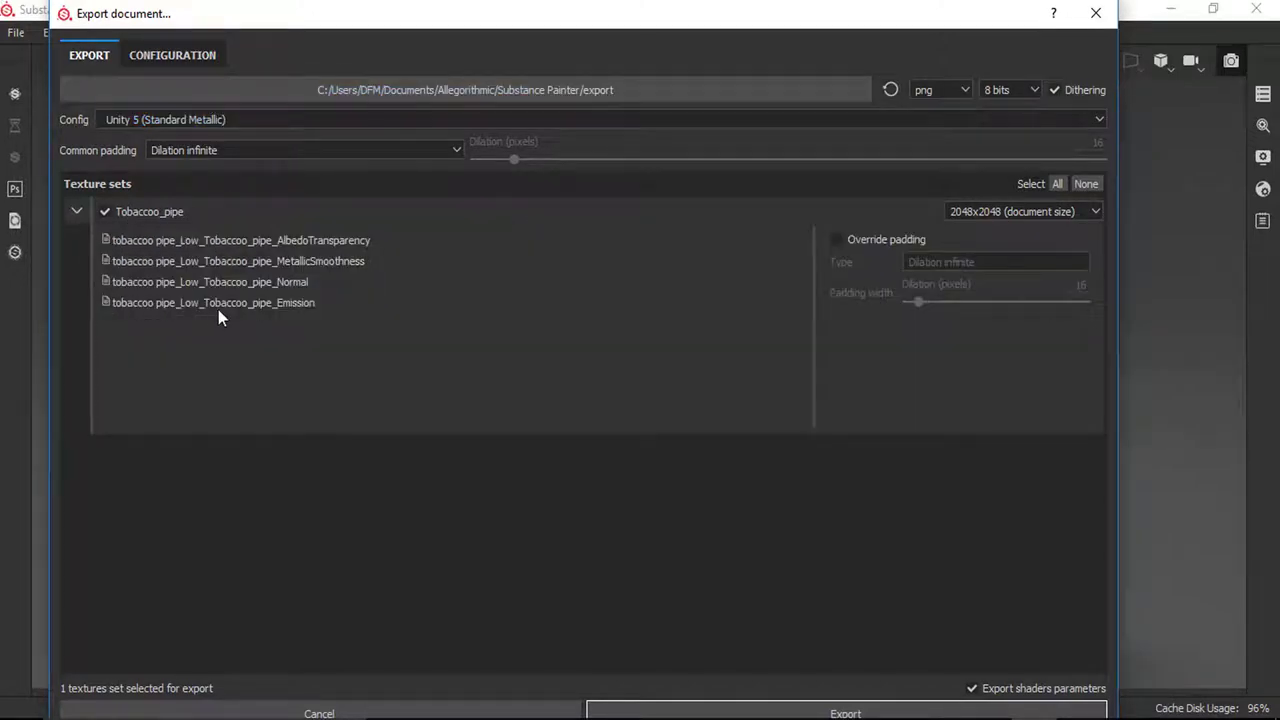
{"action": "left_click", "coordinate": [156, 124]}
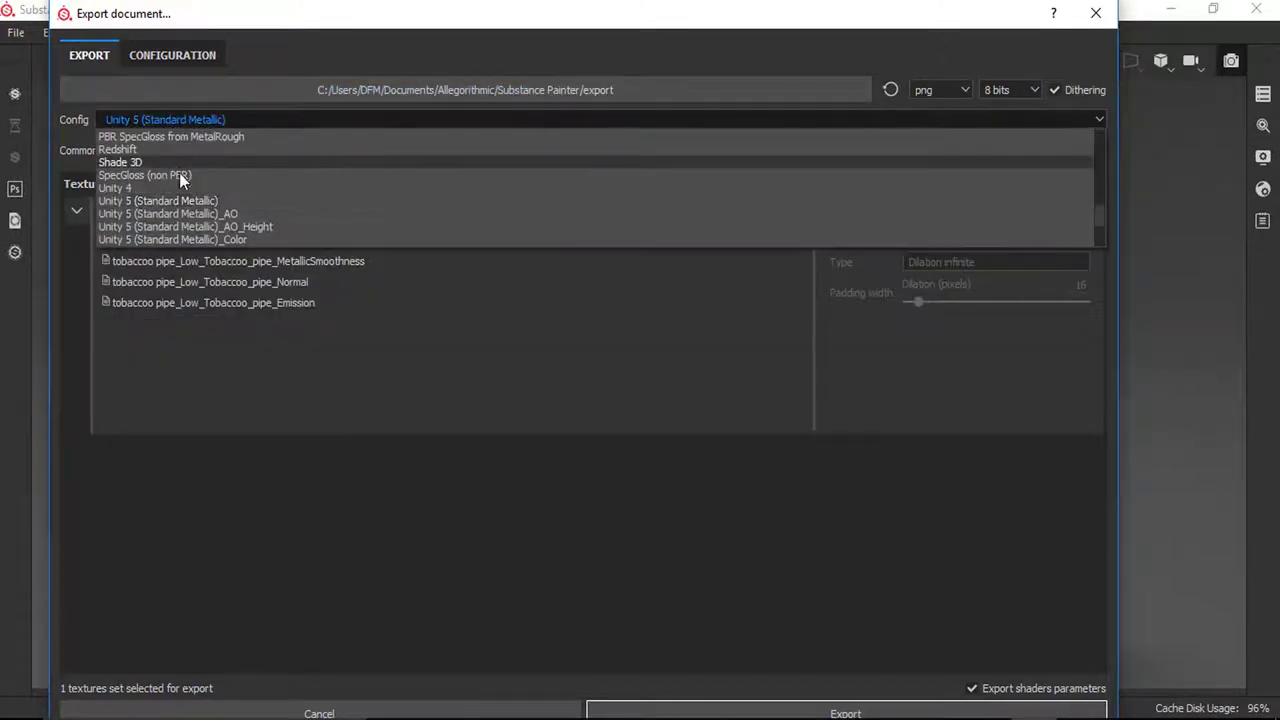
{"action": "left_click", "coordinate": [184, 213]}
{"action": "left_click", "coordinate": [208, 124]}
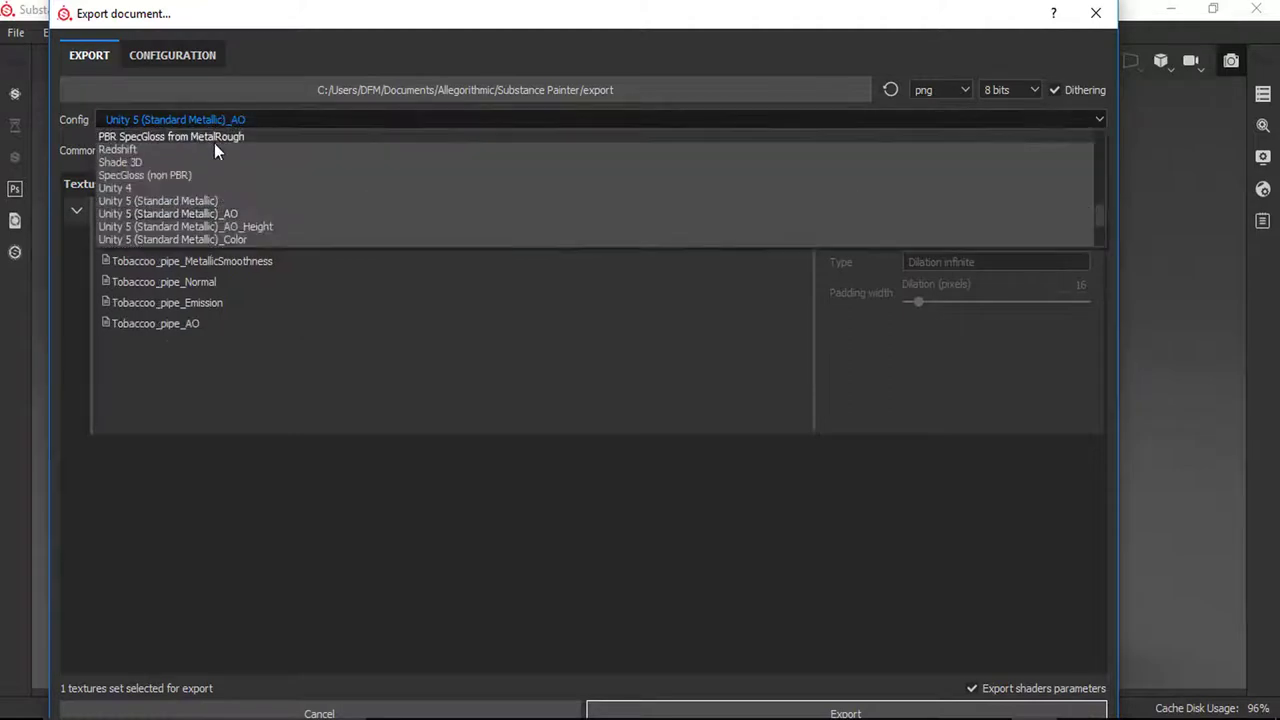
{"action": "left_click", "coordinate": [196, 204]}
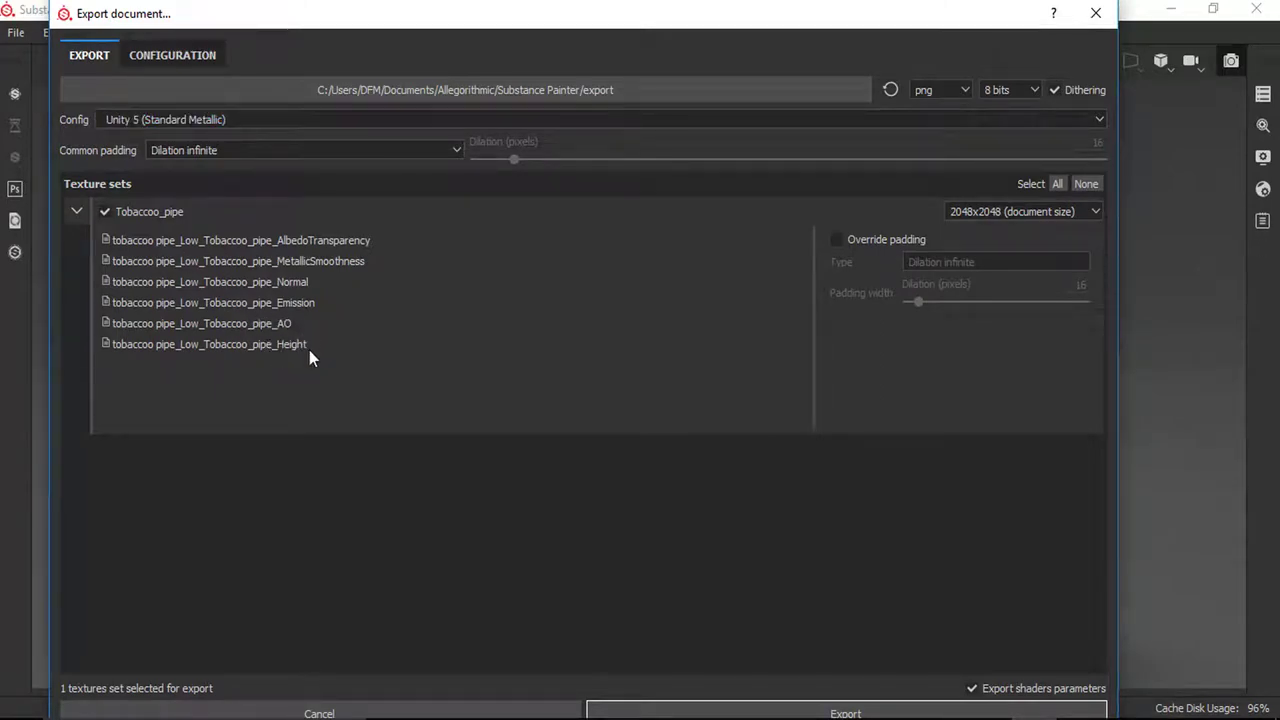
Step: Set the export resolution of the Tobaccoo_pipe texture set to 4096x4096 and collapse its map list
{"action": "left_click", "coordinate": [1006, 213]}
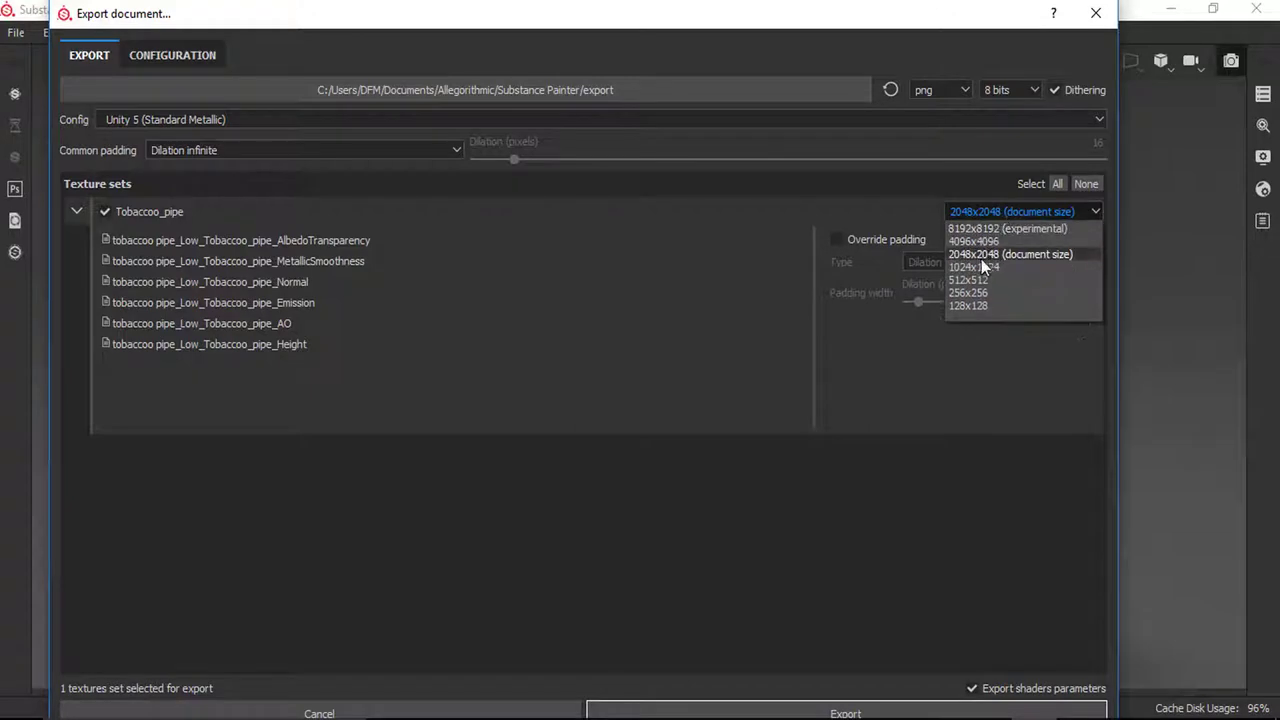
{"action": "left_click", "coordinate": [978, 241]}
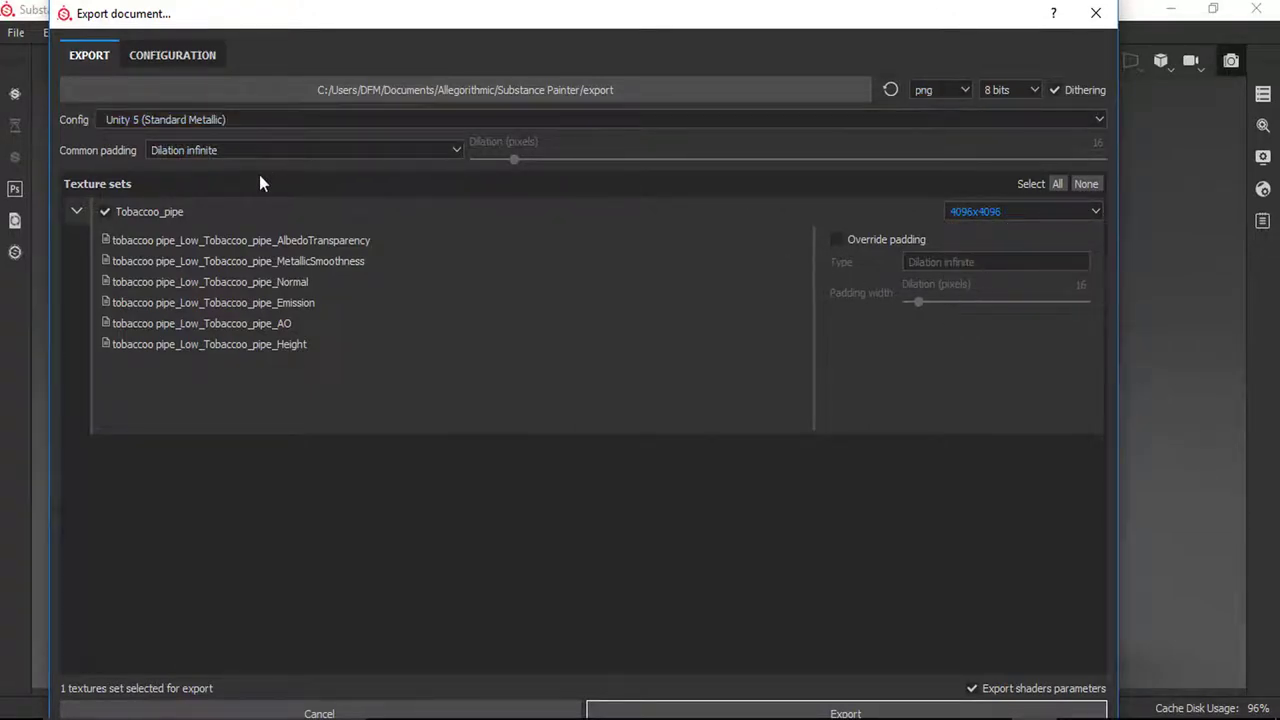
{"action": "left_click", "coordinate": [84, 214]}
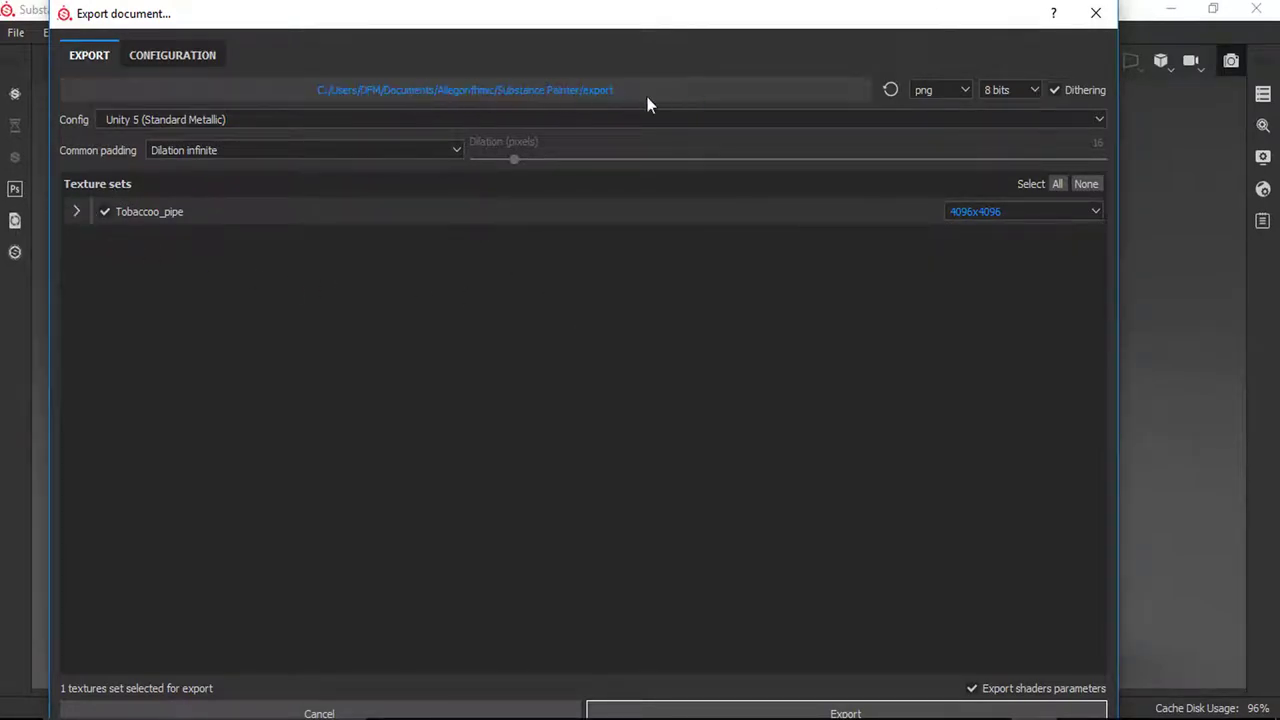
Step: Choose H:/unity tutorial/maps as the output folder and export the Tobaccoo_pipe textures
{"action": "left_click", "coordinate": [464, 92]}
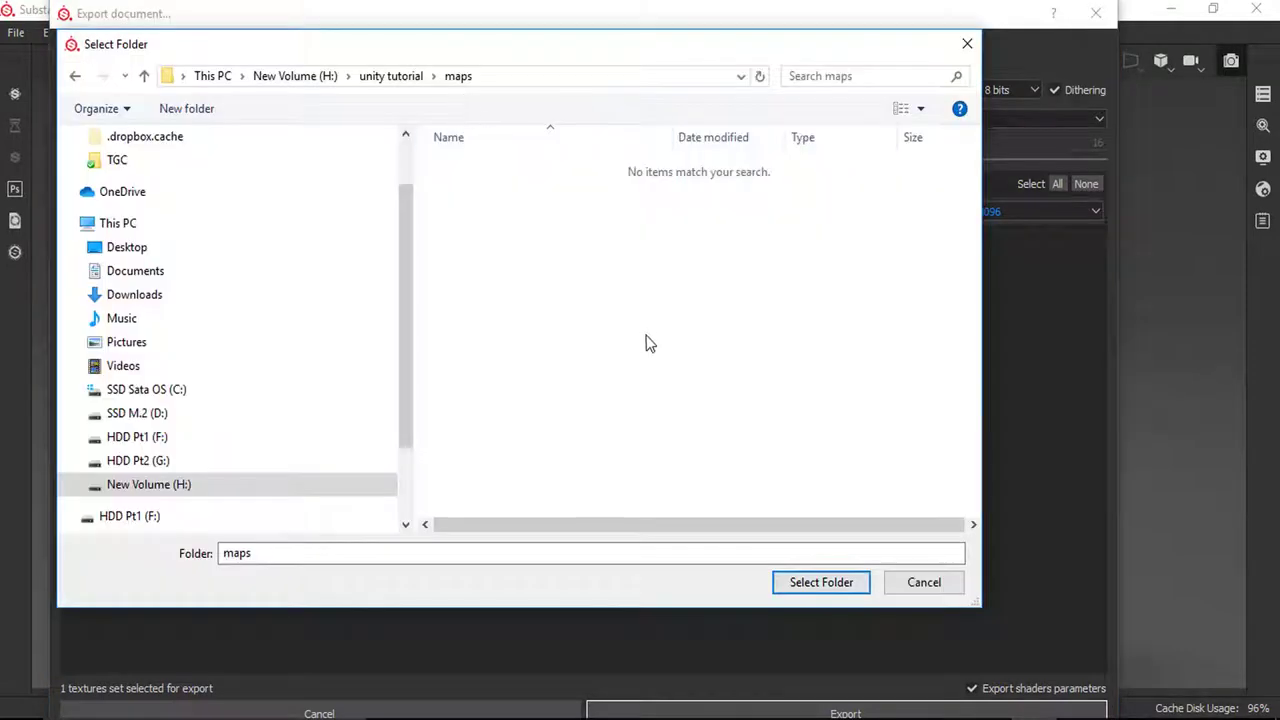
{"action": "left_click", "coordinate": [810, 582]}
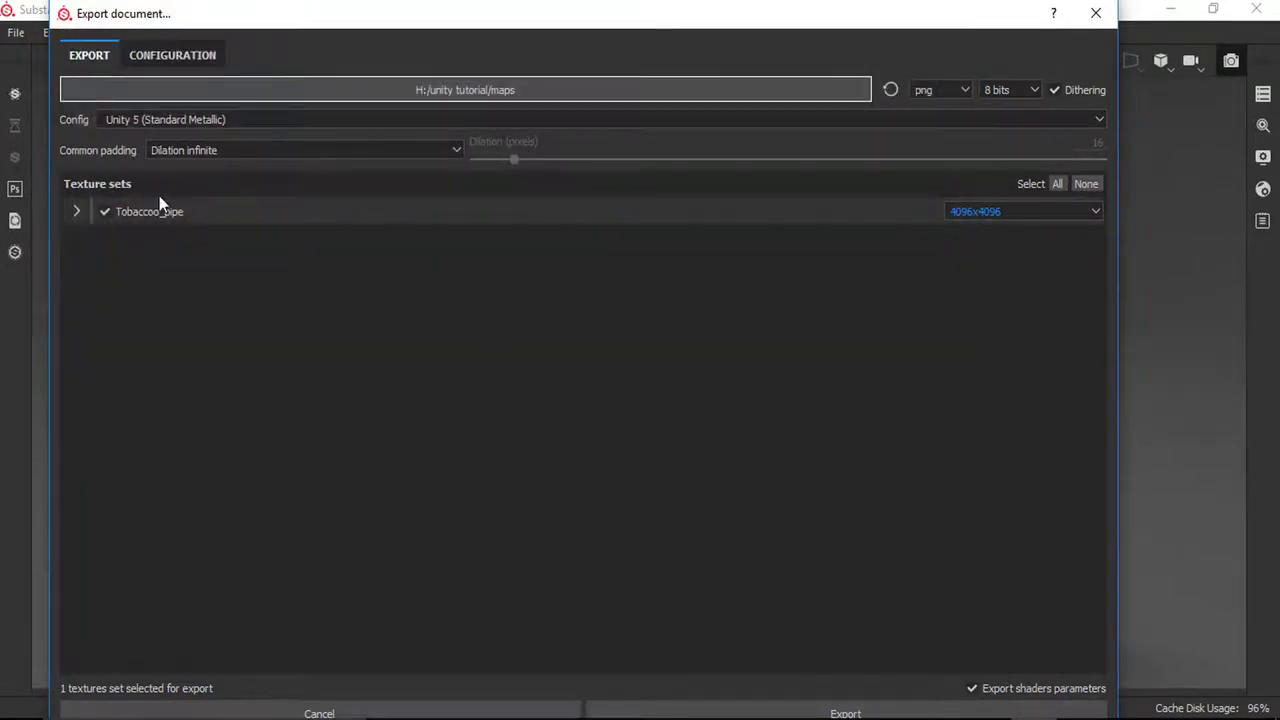
{"action": "left_click_drag", "start_coordinate": [376, 23], "coordinate": [378, 12]}
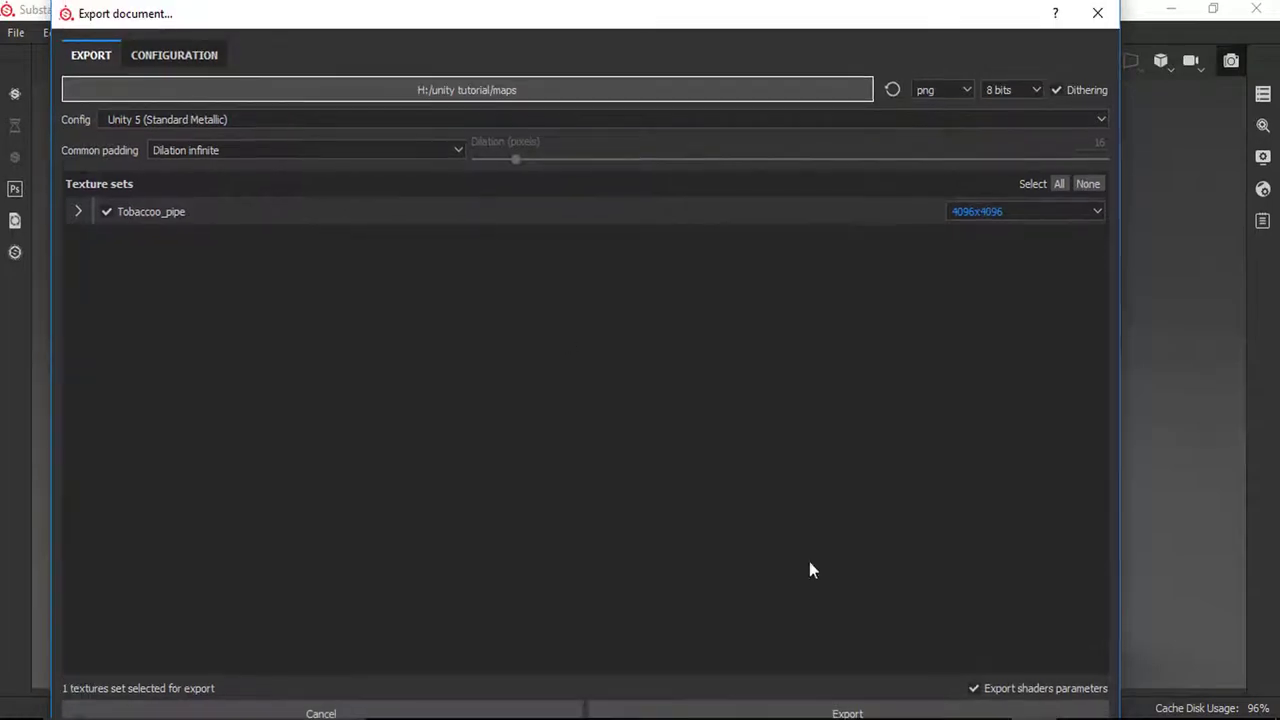
{"action": "left_click", "coordinate": [845, 710]}
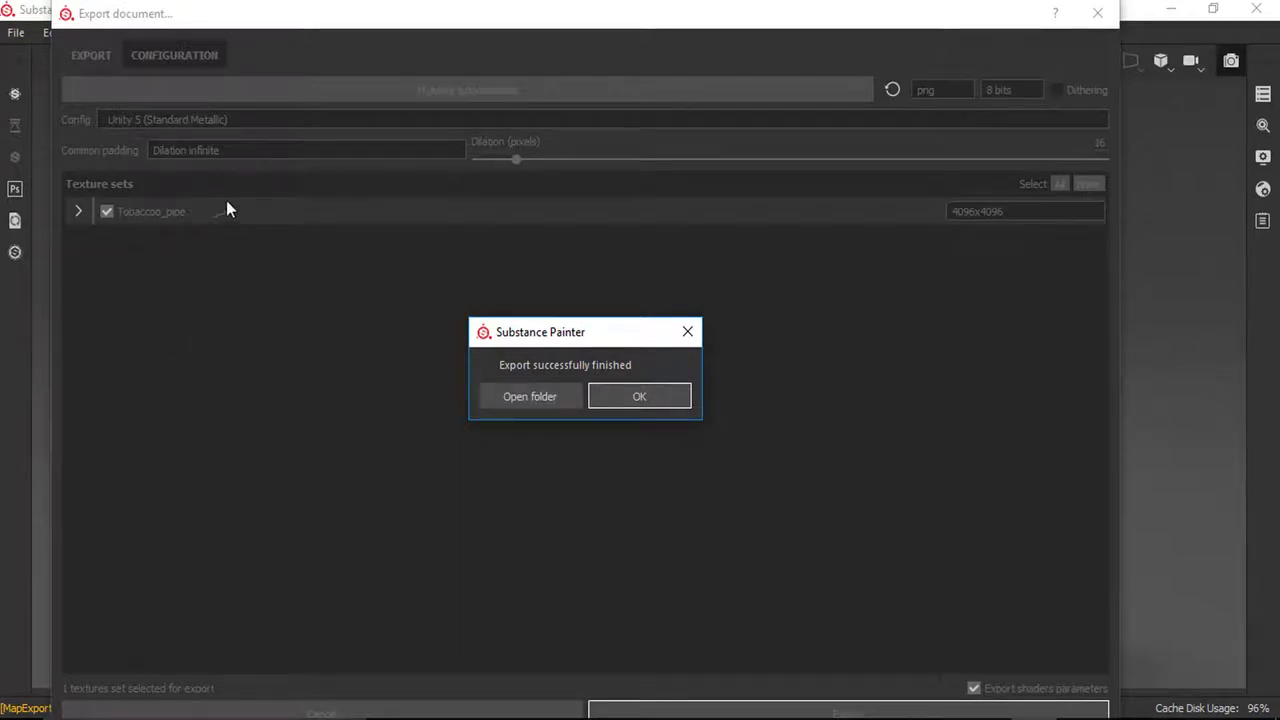
{"action": "left_click", "coordinate": [638, 398]}
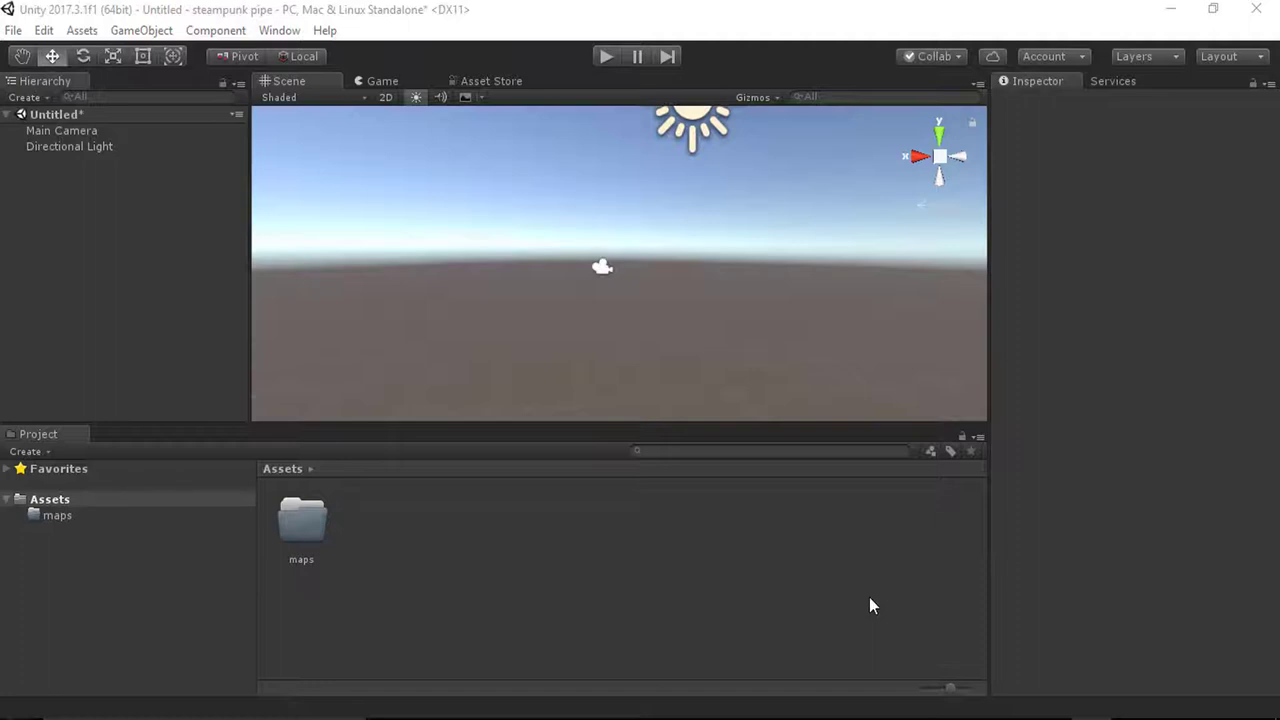
Step: In Unity, reveal the project's Assets folder in File Explorer and create a folder named fbx inside it
{"action": "right_click", "coordinate": [57, 500]}
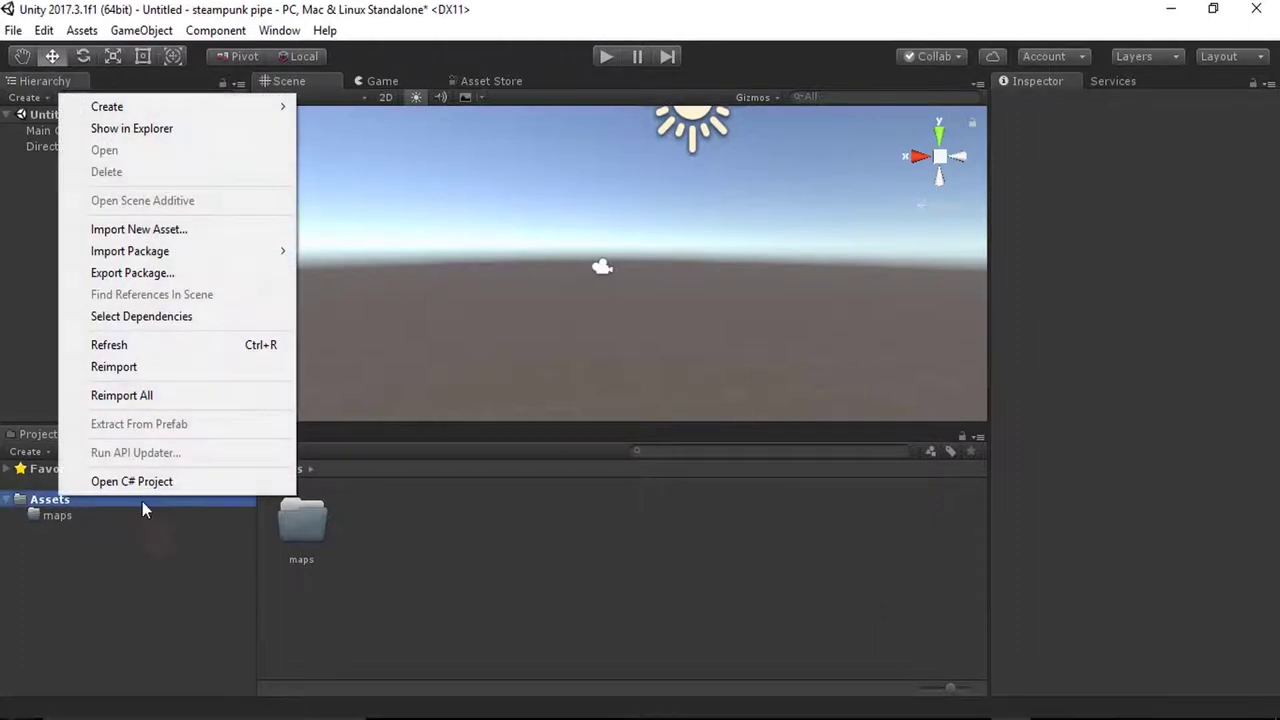
{"action": "left_click", "coordinate": [131, 128]}
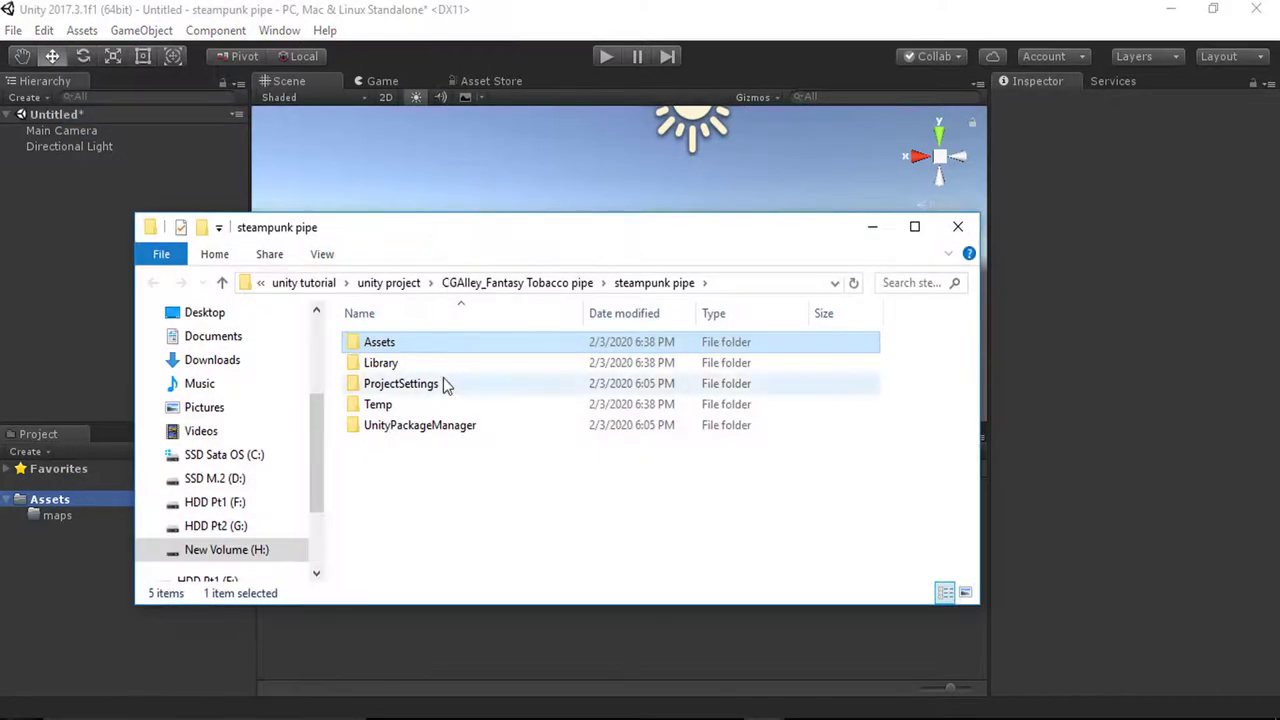
{"action": "double_click", "coordinate": [389, 344]}
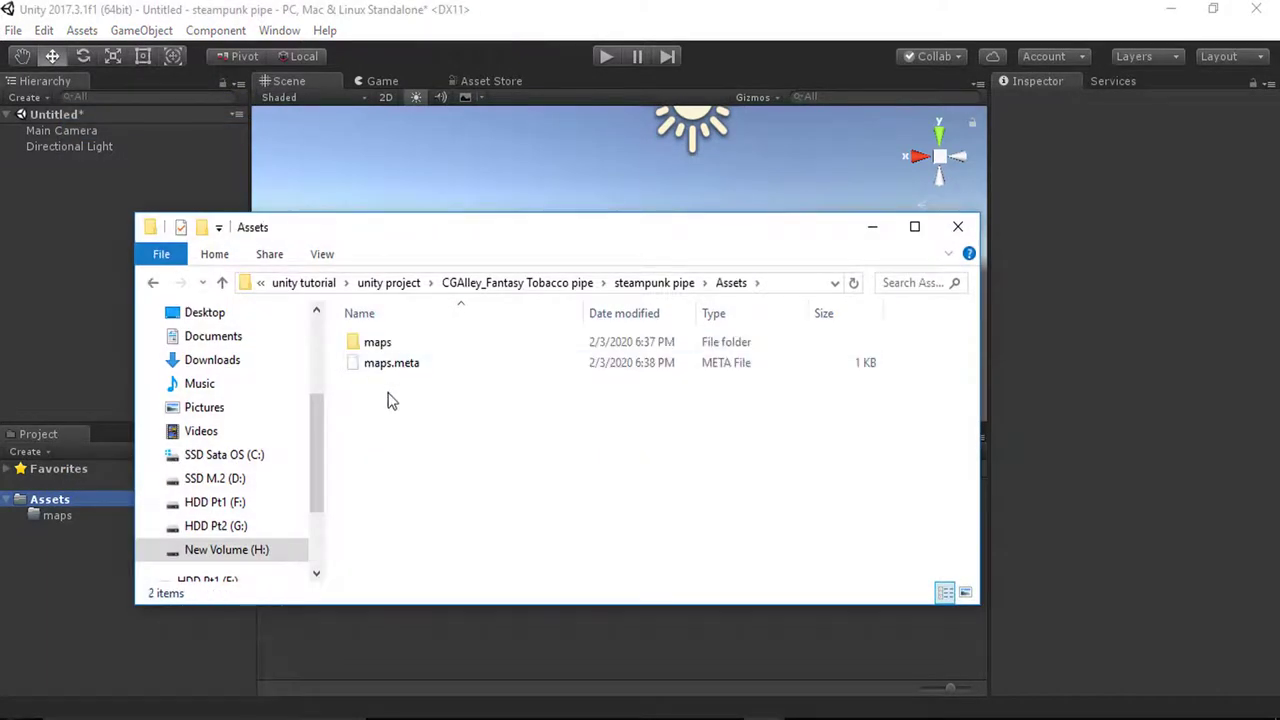
{"action": "right_click", "coordinate": [390, 401]}
{"action": "mouse_move", "coordinate": [455, 350]}
{"action": "left_click", "coordinate": [703, 352]}
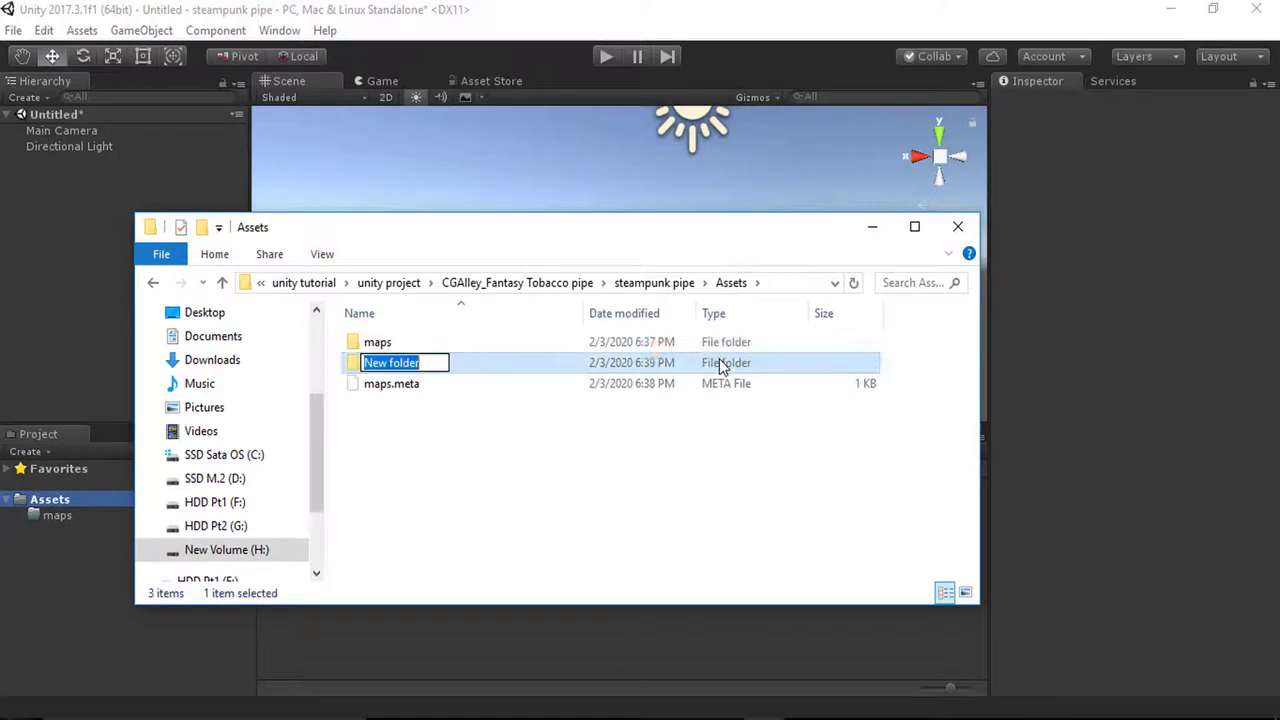
{"action": "type", "text": "fbx"}
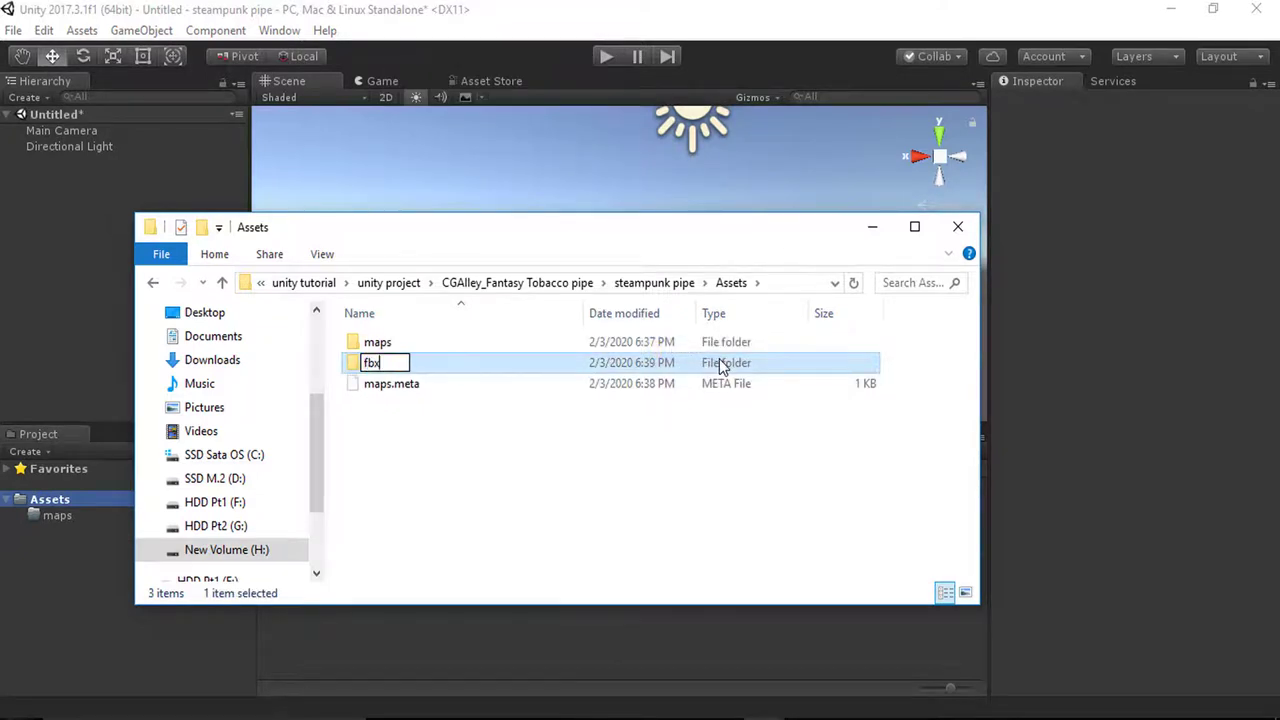
{"action": "key", "text": "Return"}
Step: Create another folder named materials in the project's Assets folder
{"action": "right_click", "coordinate": [368, 462]}
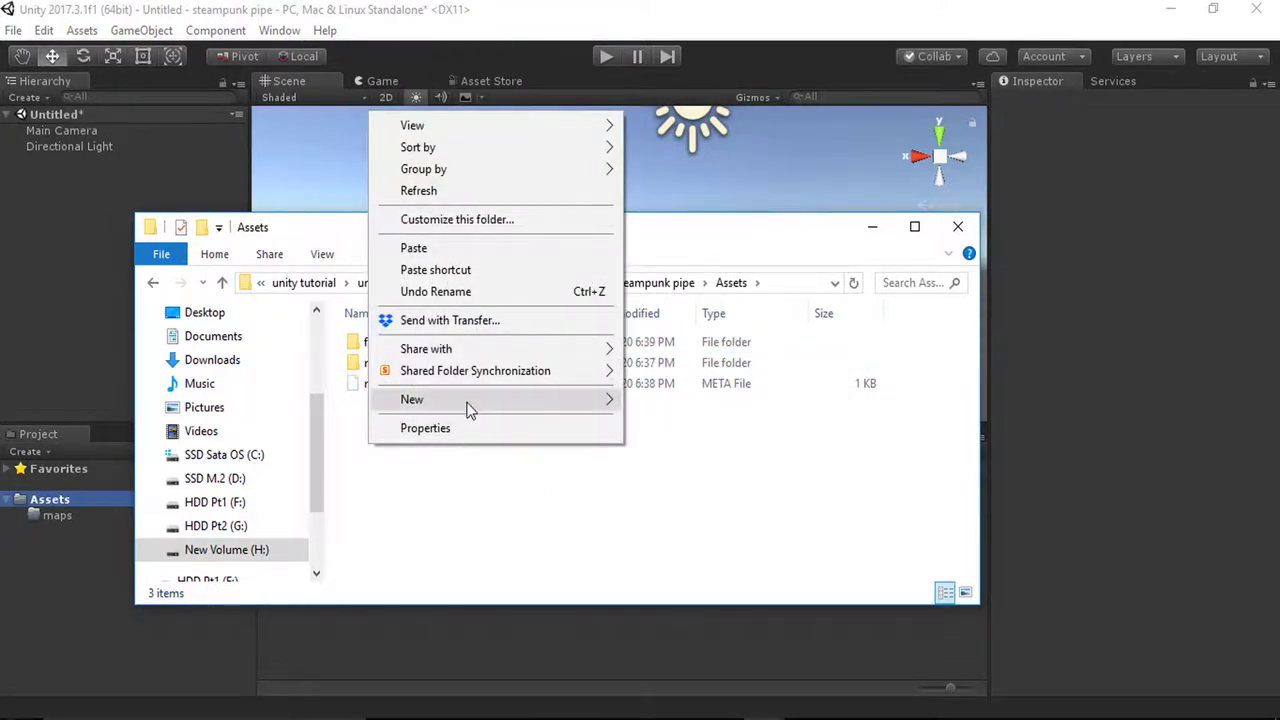
{"action": "mouse_move", "coordinate": [469, 402]}
{"action": "left_click", "coordinate": [727, 400]}
{"action": "type", "text": "ma"}
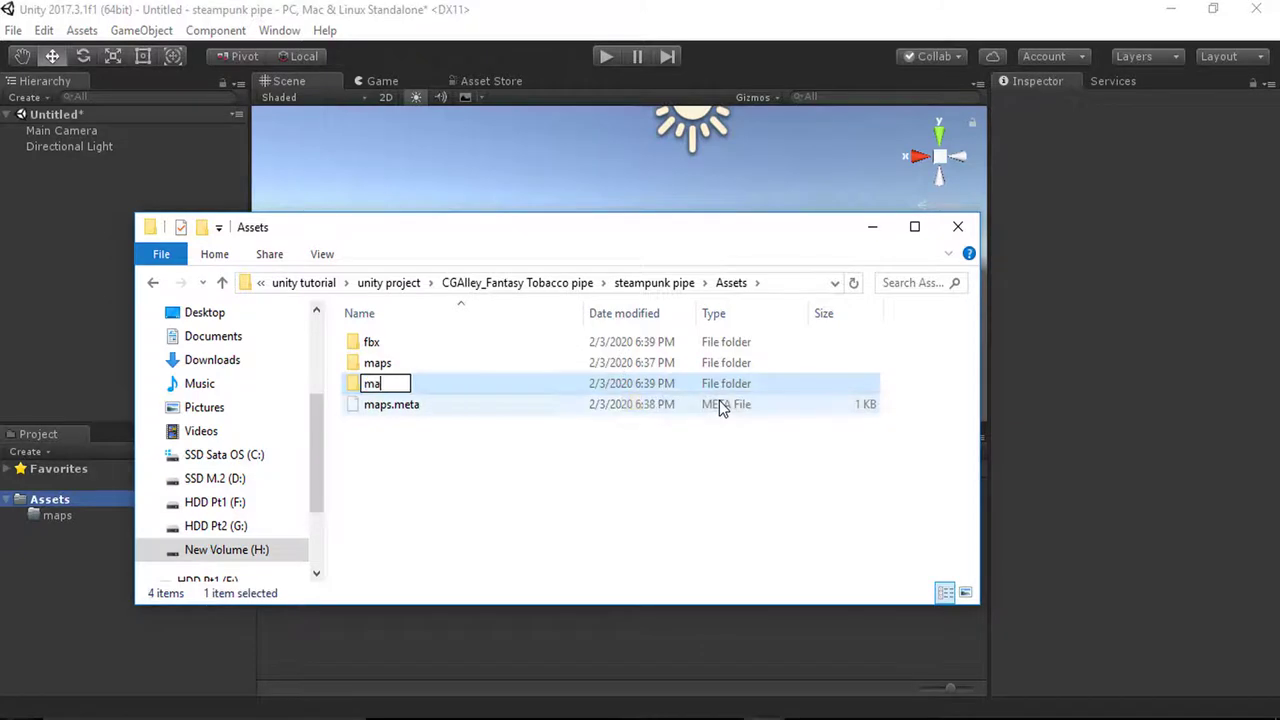
{"action": "type", "text": "terials"}
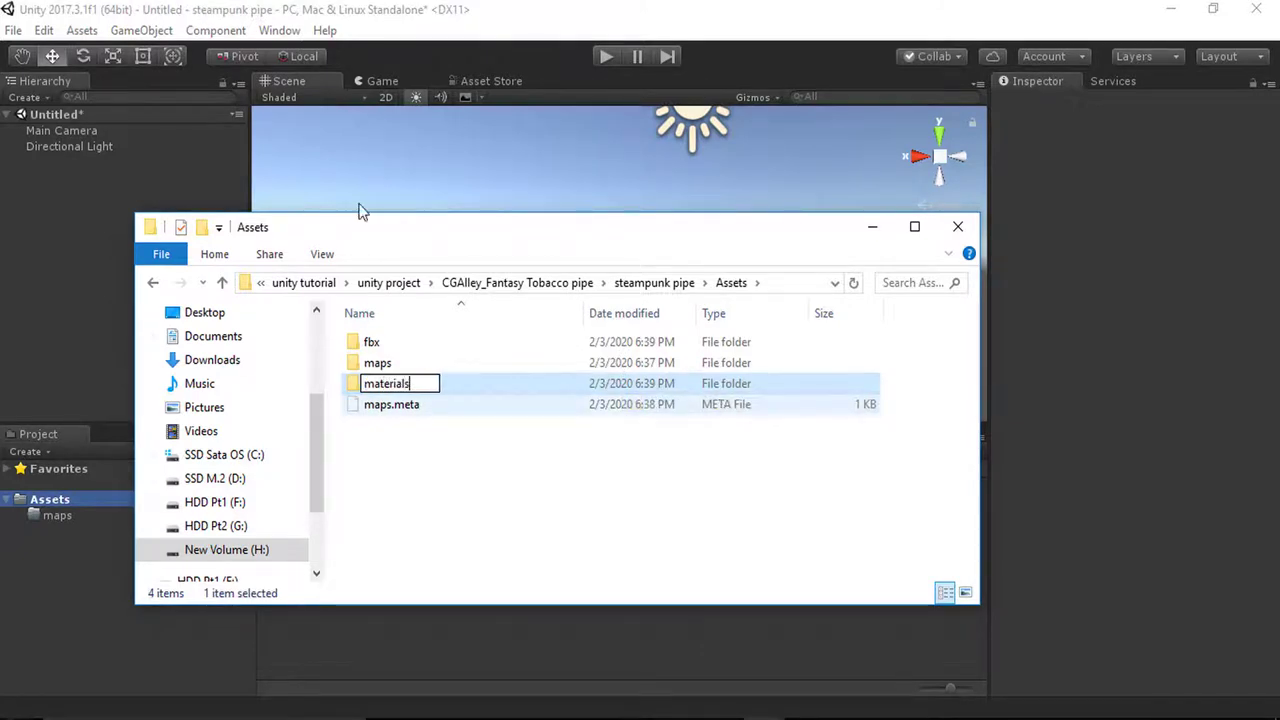
{"action": "key", "text": "Return"}
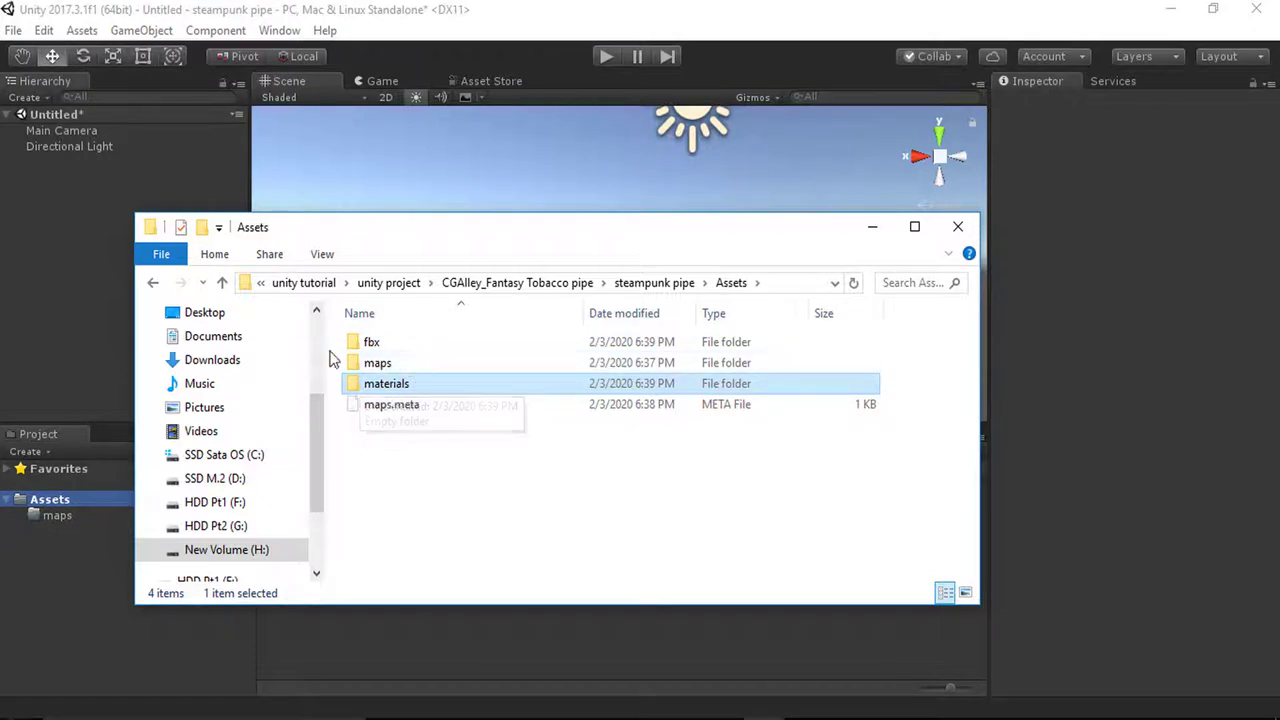
Step: Copy the five exported PNG textures from H:\unity tutorial\maps into the project's Assets\maps folder
{"action": "double_click", "coordinate": [395, 364]}
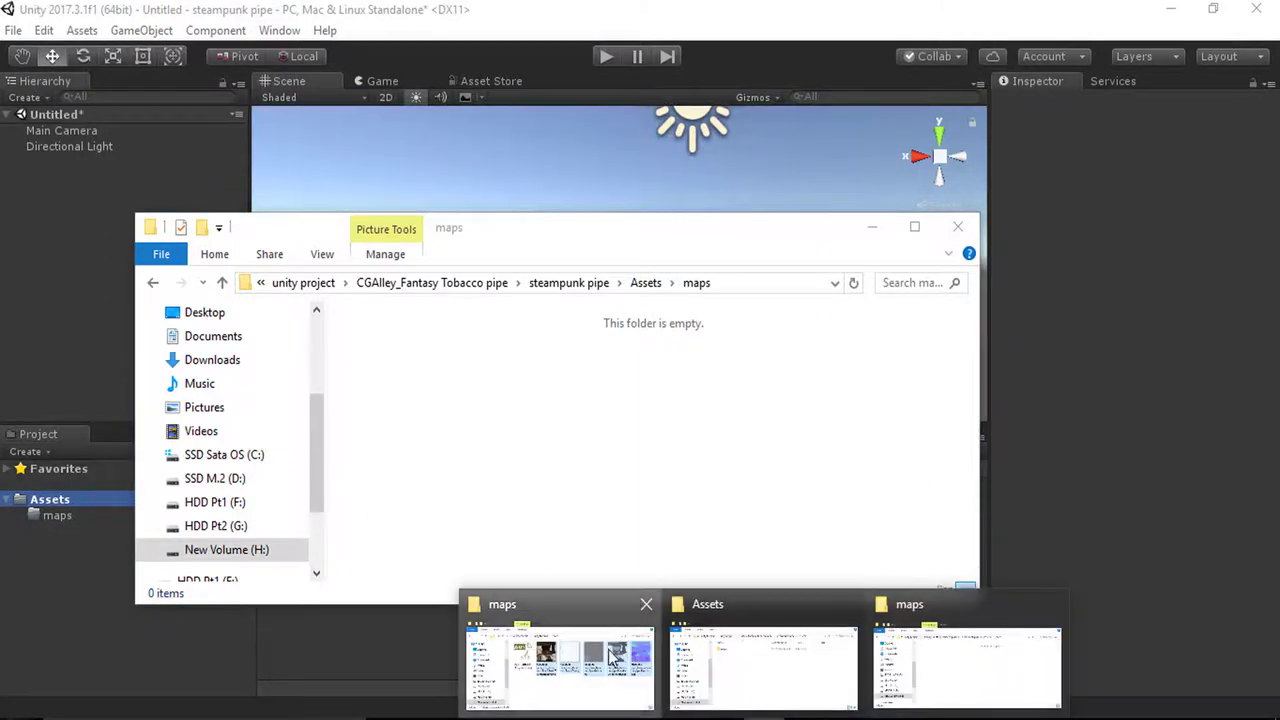
{"action": "left_click", "coordinate": [563, 660]}
{"action": "left_click_drag", "start_coordinate": [572, 515], "coordinate": [596, 194]}
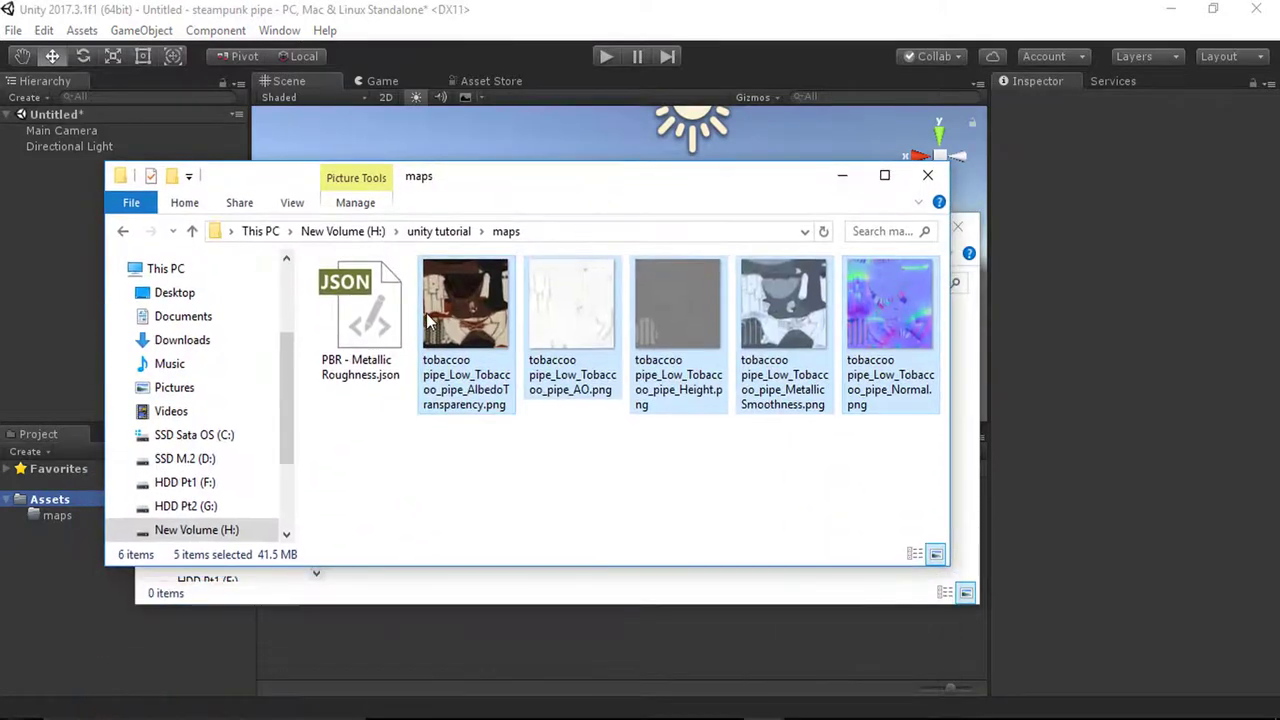
{"action": "left_click_drag", "start_coordinate": [442, 487], "coordinate": [1000, 180]}
{"action": "right_click", "coordinate": [900, 310]}
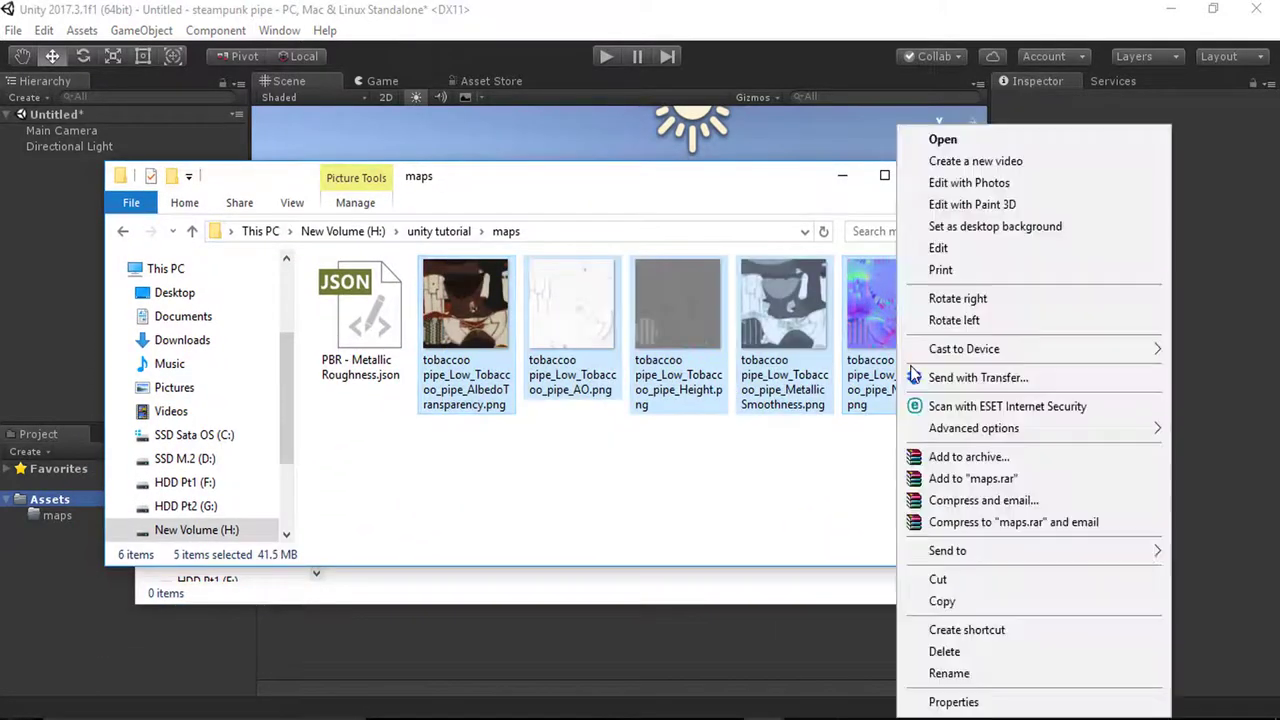
{"action": "left_click", "coordinate": [930, 598]}
{"action": "left_click_drag", "start_coordinate": [543, 188], "coordinate": [563, 564]}
{"action": "right_click", "coordinate": [449, 381]}
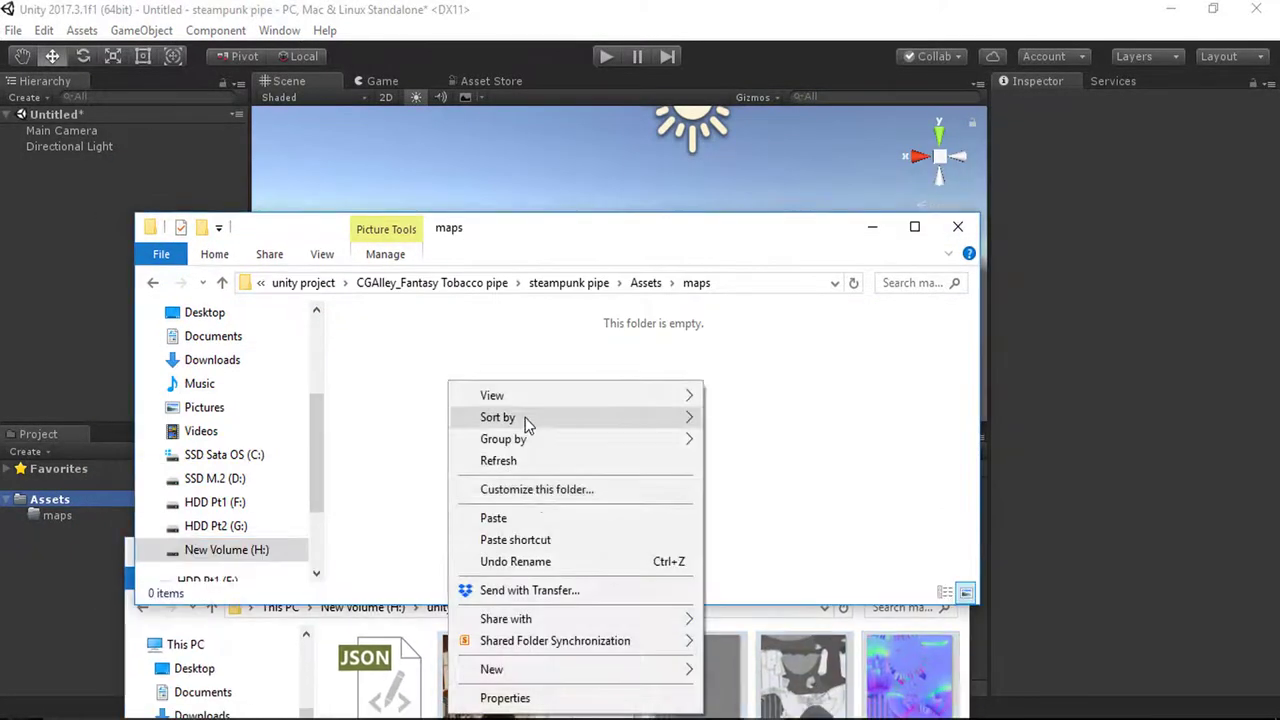
{"action": "left_click", "coordinate": [492, 518]}
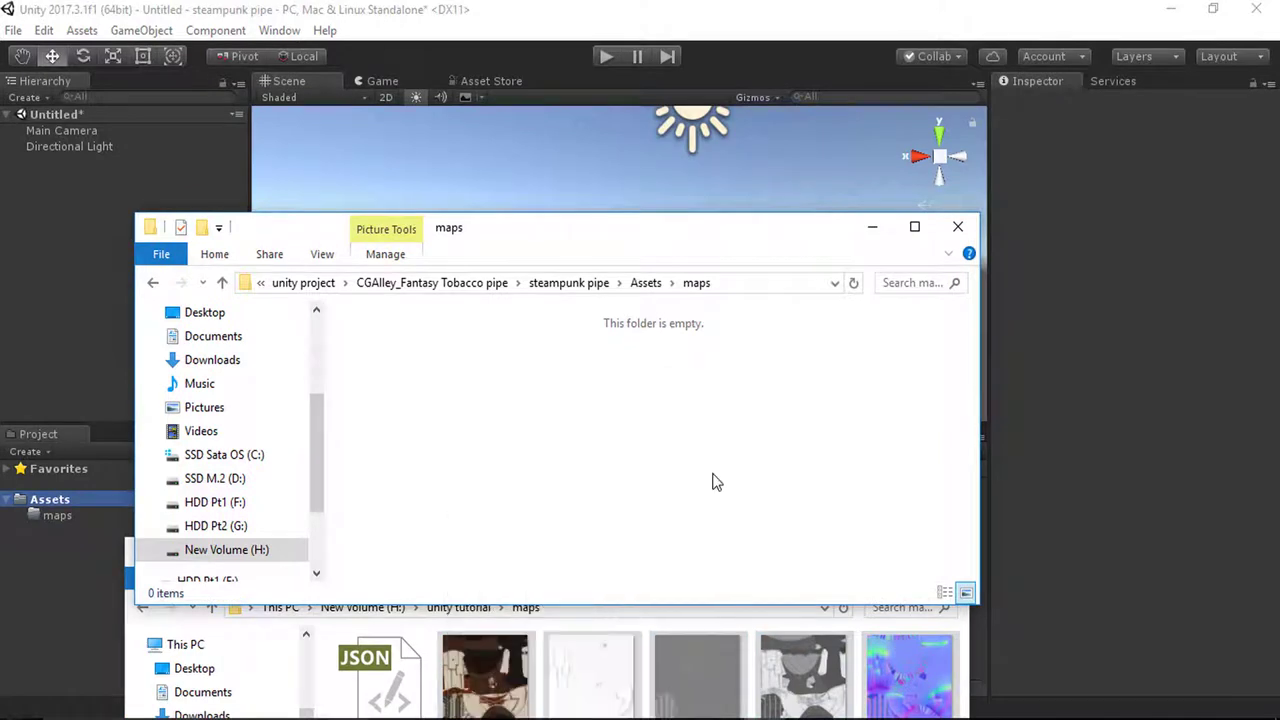
Step: Open the project's Assets\fbx folder, and copy tobaccoo pipe_Low.FBX from H:\unity tutorial\fbx to the clipboard
{"action": "left_click", "coordinate": [645, 283]}
{"action": "double_click", "coordinate": [385, 341]}
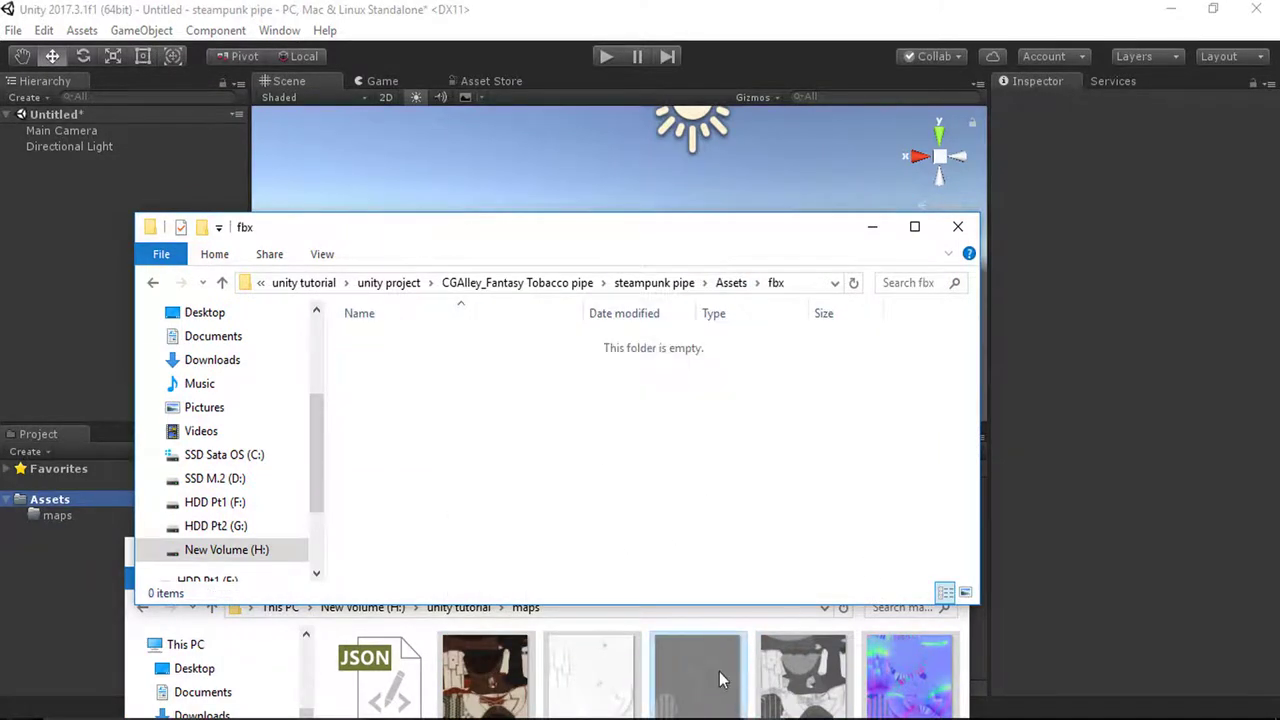
{"action": "left_click", "coordinate": [702, 614]}
{"action": "left_click_drag", "start_coordinate": [684, 553], "coordinate": [671, 216]}
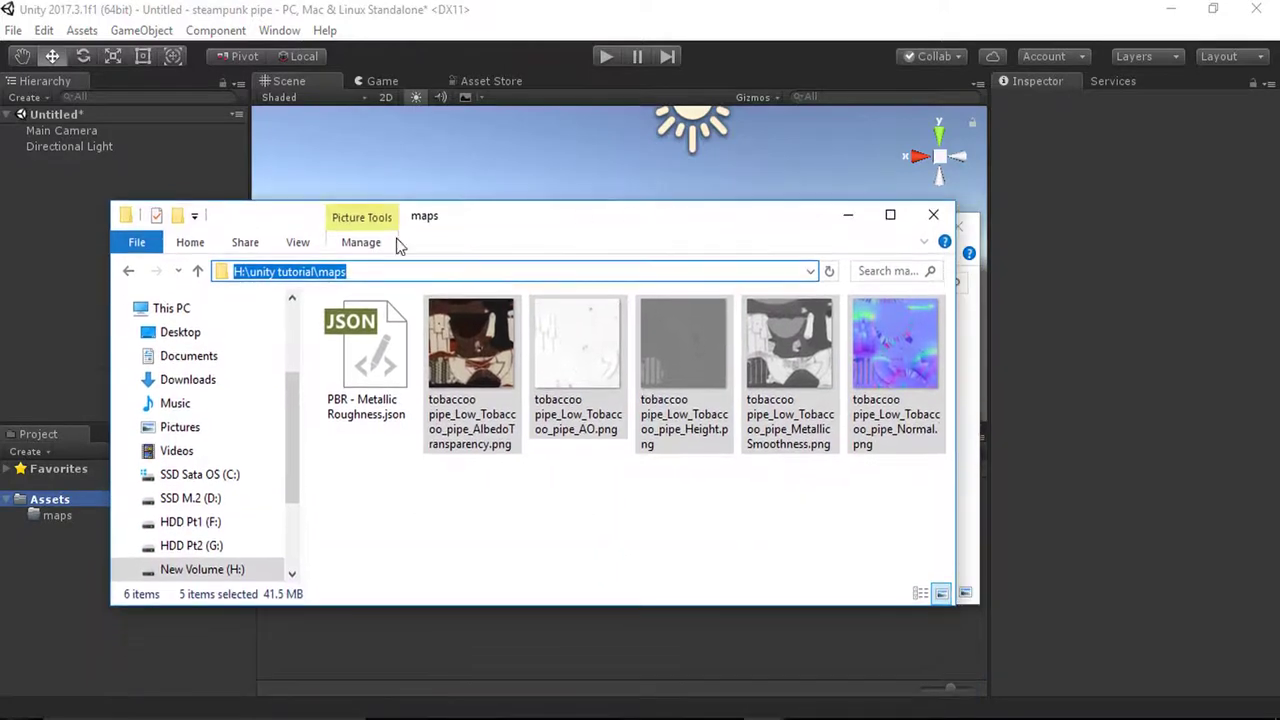
{"action": "left_click", "coordinate": [129, 271]}
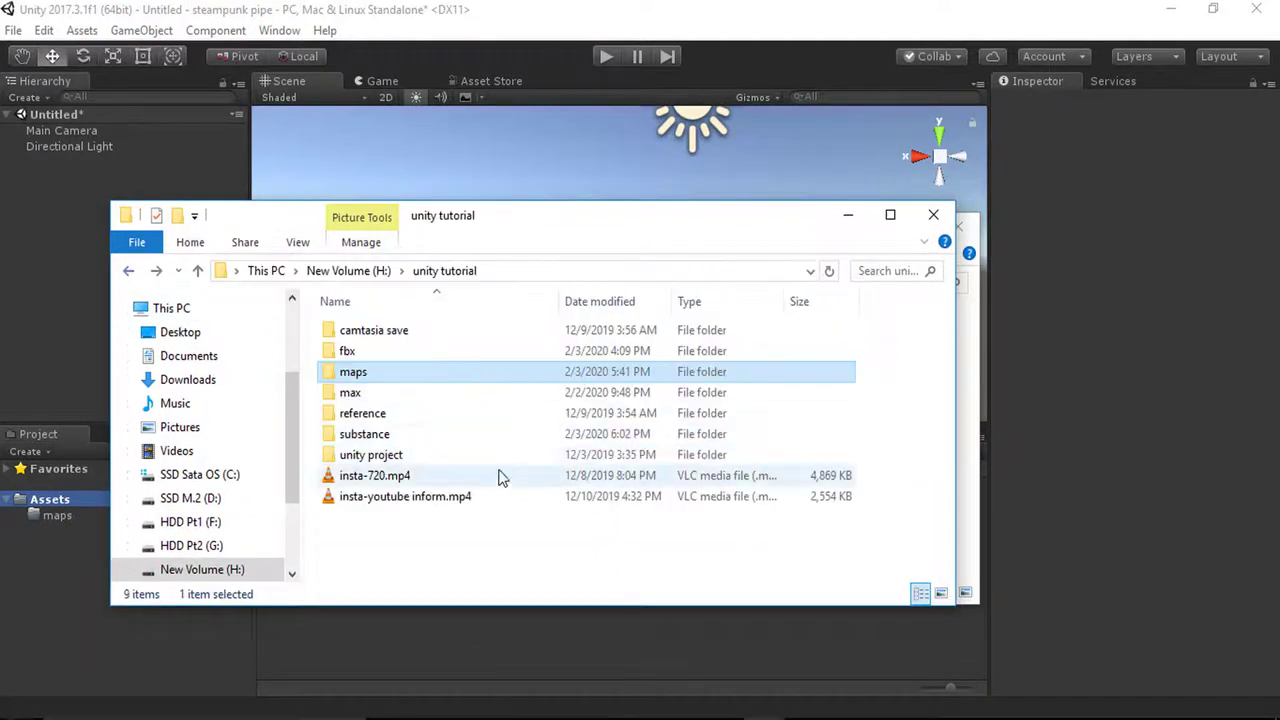
{"action": "double_click", "coordinate": [347, 354]}
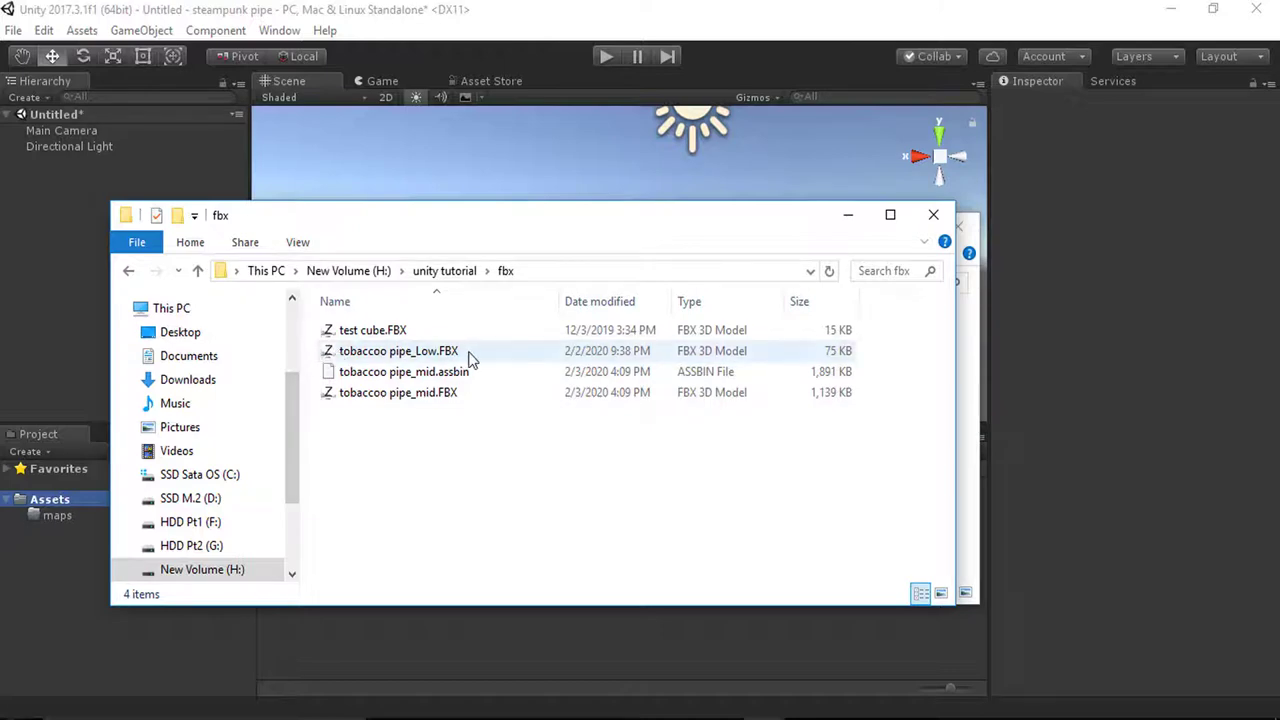
{"action": "right_click", "coordinate": [370, 356]}
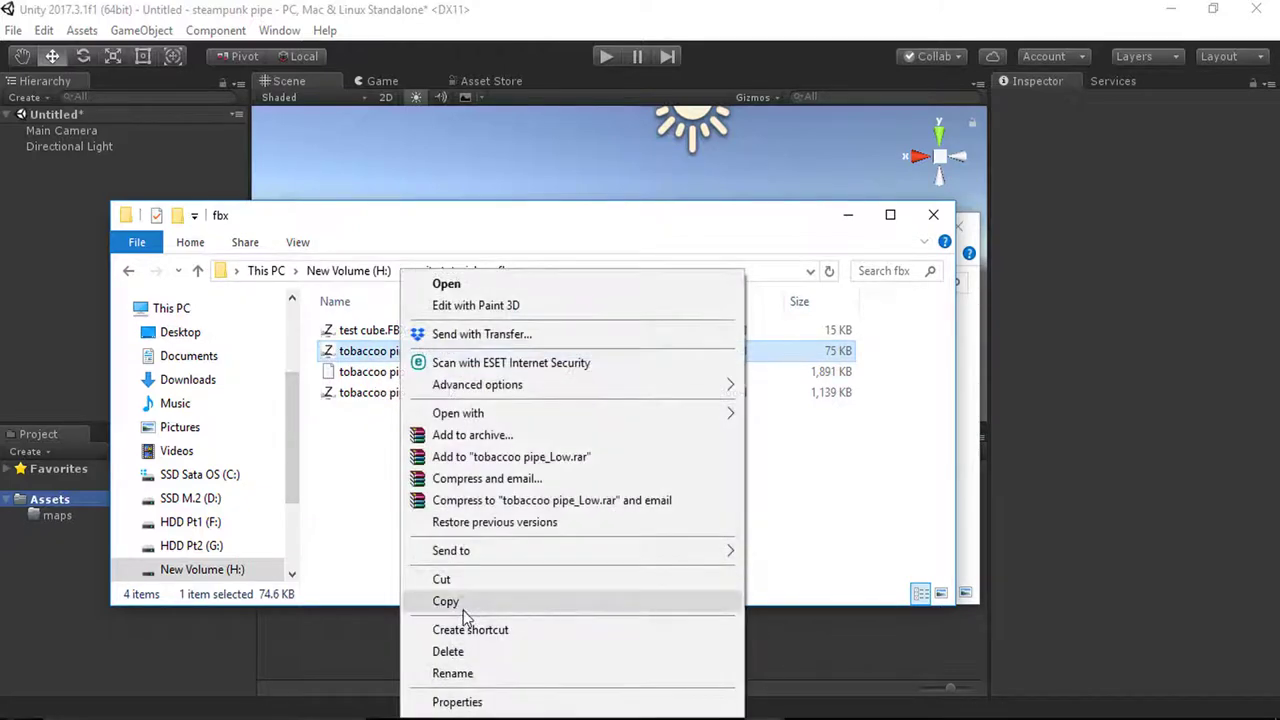
{"action": "left_click", "coordinate": [460, 600]}
Step: Paste tobaccoo pipe_Low.FBX into the project's Assets\fbx folder and minimize both File Explorer windows
{"action": "left_click_drag", "start_coordinate": [458, 220], "coordinate": [585, 654]}
{"action": "right_click", "coordinate": [440, 430]}
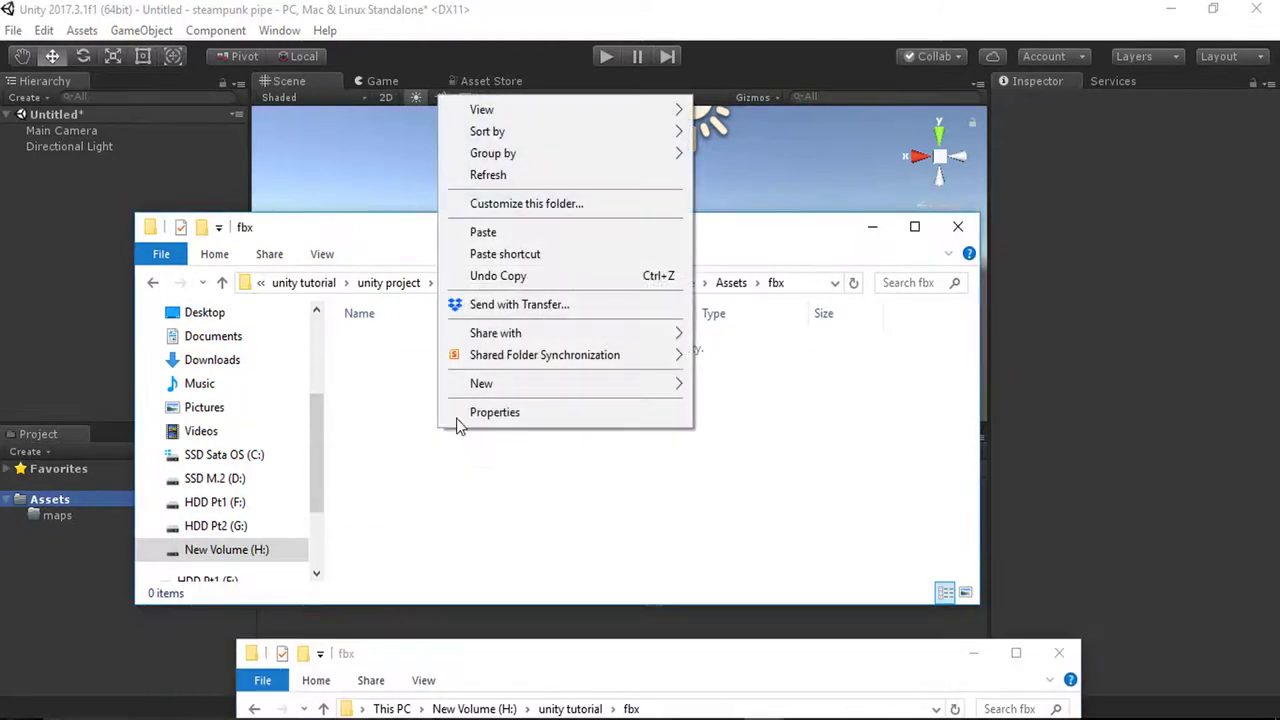
{"action": "left_click", "coordinate": [483, 232]}
{"action": "left_click", "coordinate": [872, 227]}
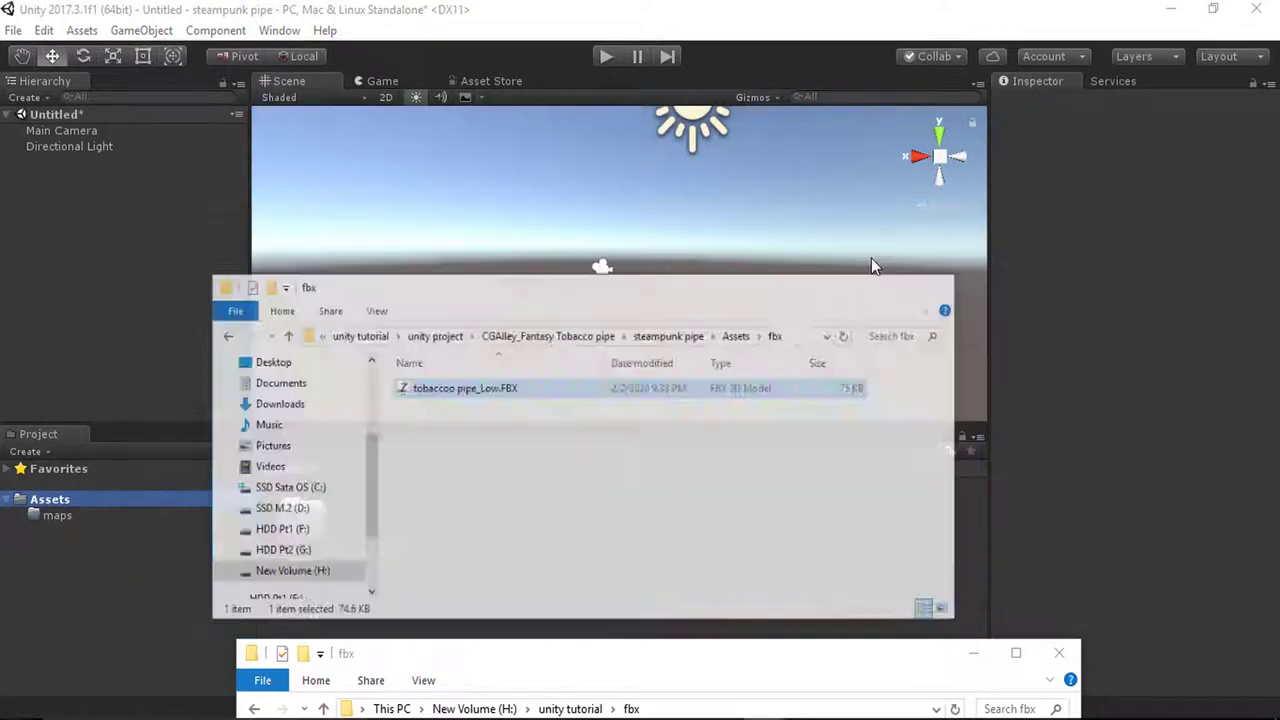
{"action": "left_click", "coordinate": [973, 653]}
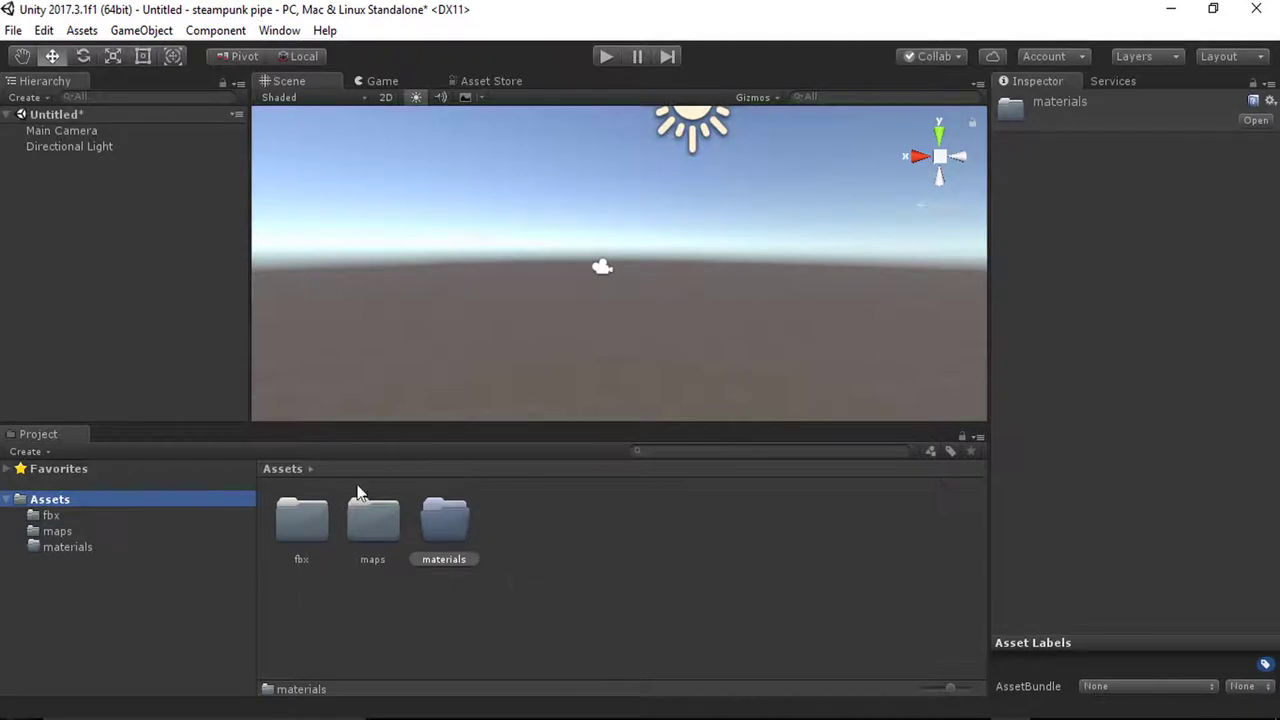
Step: Place the tobaccoo pipe_Low model from the fbx assets in the scene and set its position to X 0, Y 0, Z 0
{"action": "left_click", "coordinate": [57, 516]}
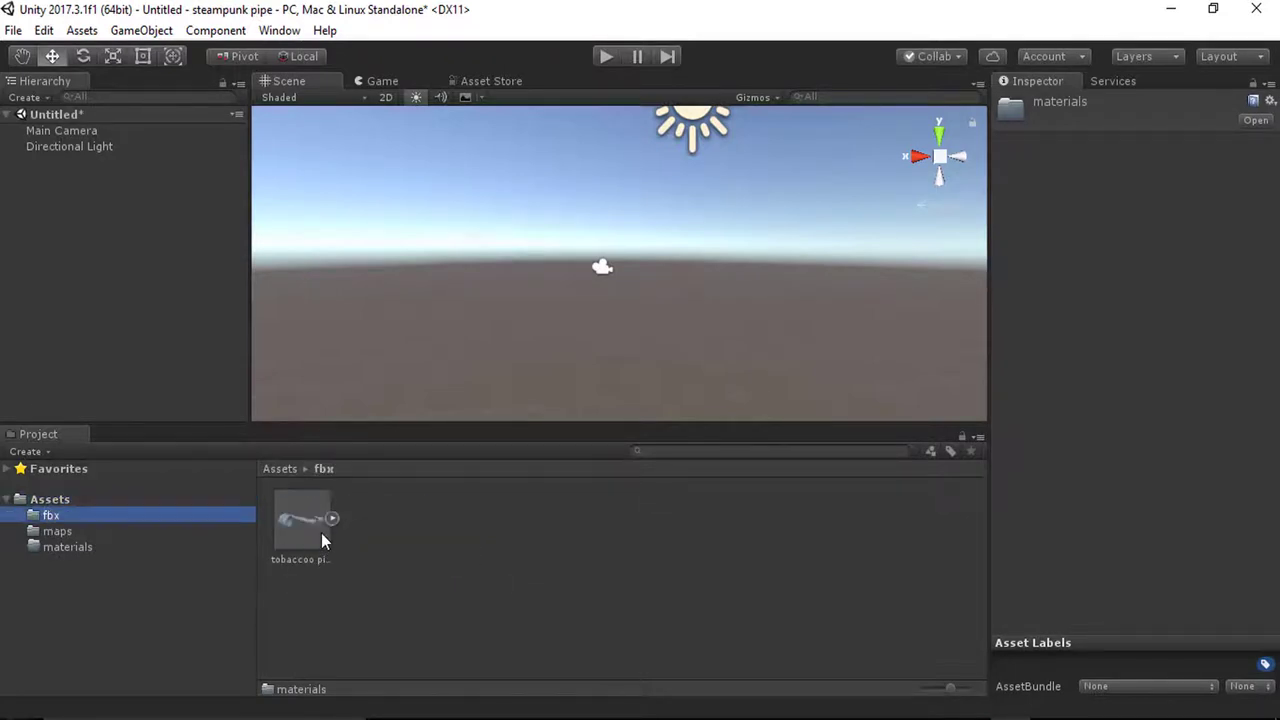
{"action": "left_click_drag", "start_coordinate": [321, 529], "coordinate": [578, 325]}
{"action": "left_click", "coordinate": [1135, 184]}
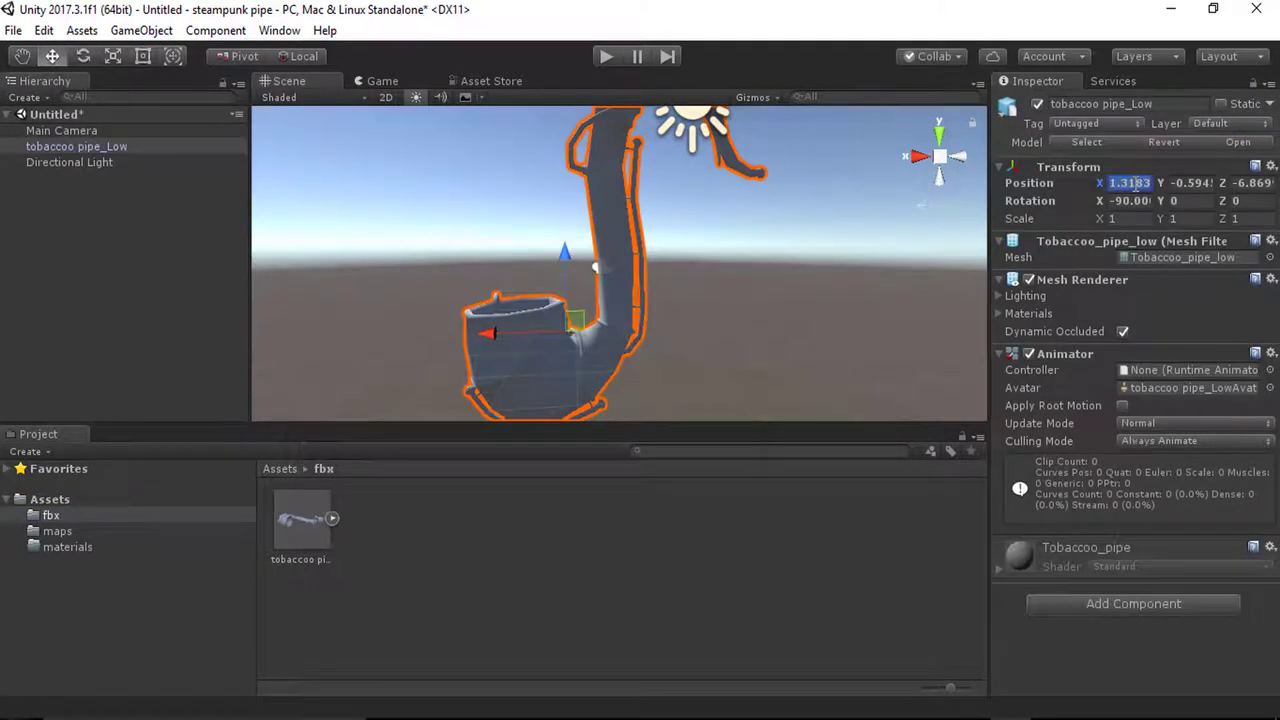
{"action": "type", "text": "0"}
{"action": "key", "text": "Tab"}
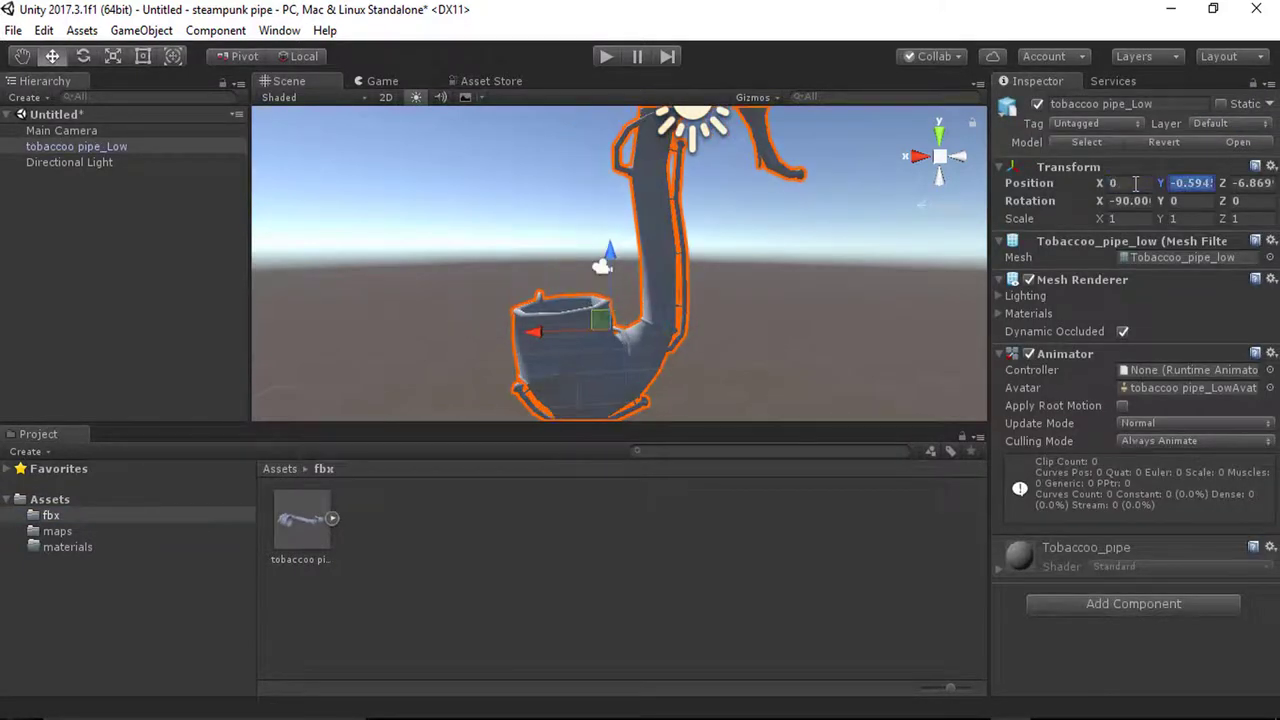
{"action": "type", "text": "0"}
{"action": "key", "text": "Tab"}
{"action": "type", "text": "0"}
{"action": "scroll", "coordinate": [817, 242], "scroll_direction": "down", "scroll_amount": 5}
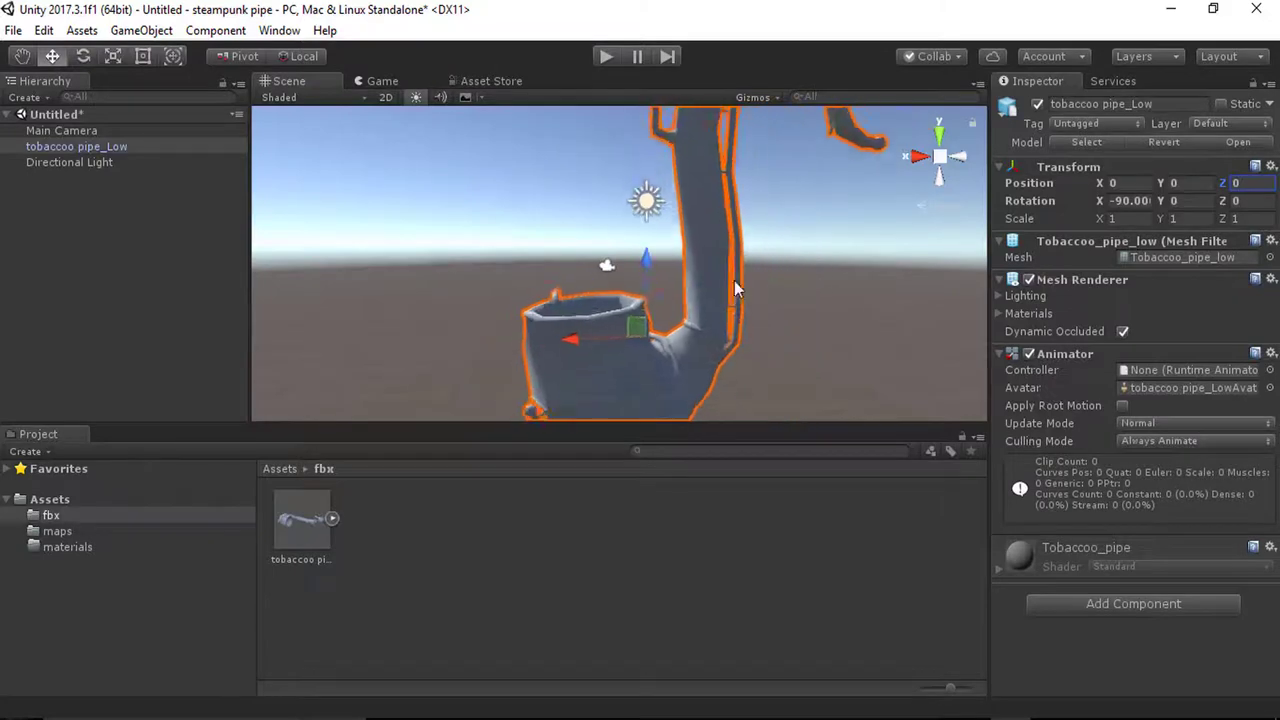
{"action": "middle_click_drag", "start_coordinate": [770, 322], "coordinate": [665, 345]}
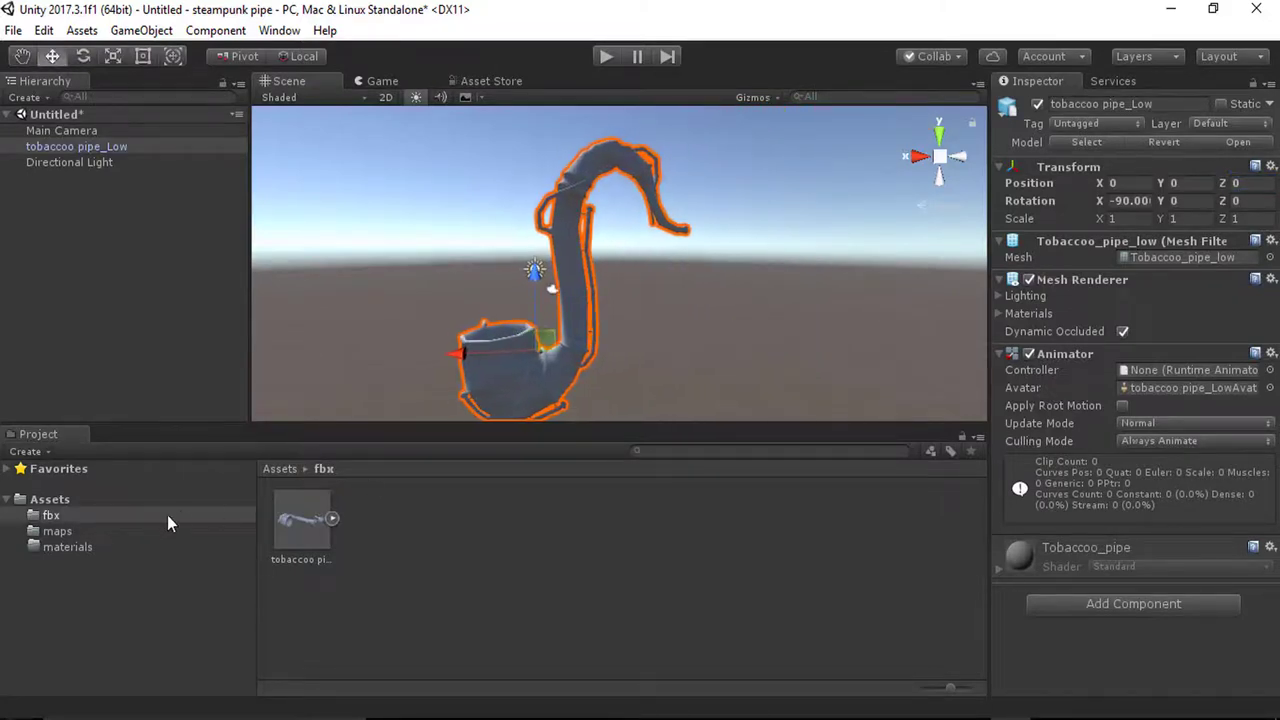
Step: Create a material named tabacco pipe in the materials folder and apply it to the pipe model in the scene
{"action": "left_click", "coordinate": [45, 549]}
{"action": "right_click", "coordinate": [370, 563]}
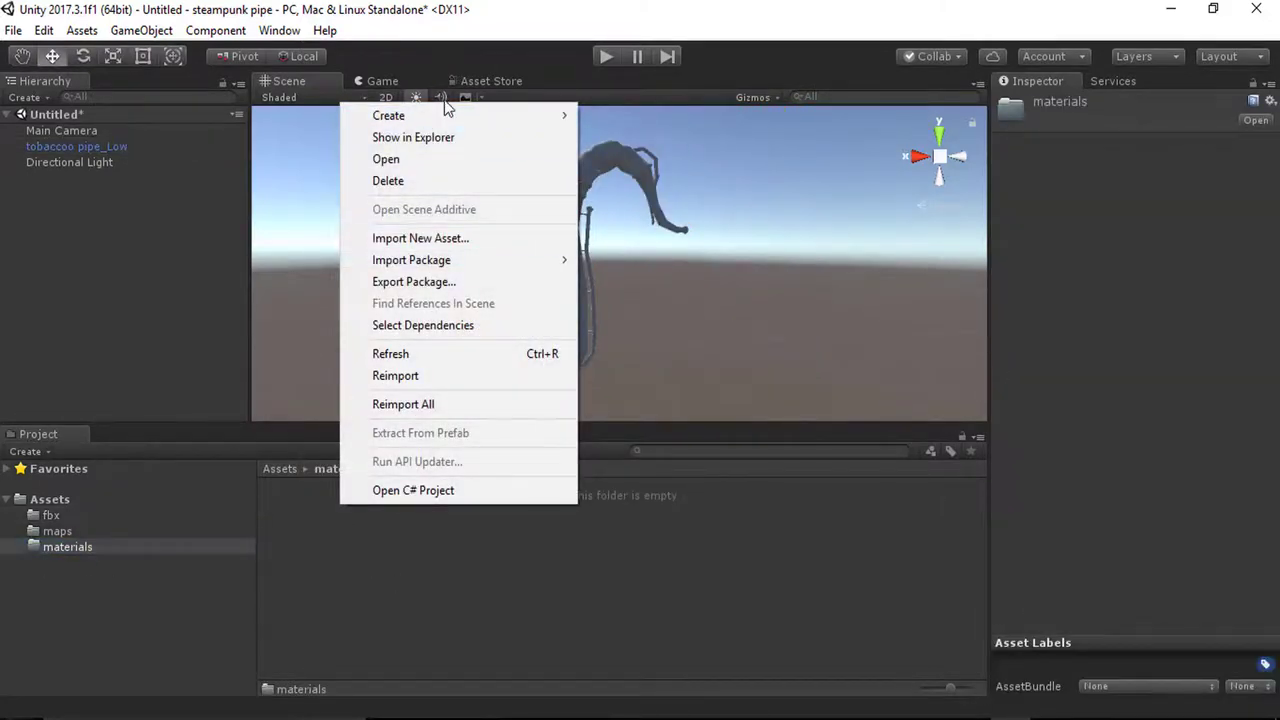
{"action": "mouse_move", "coordinate": [445, 115]}
{"action": "left_click", "coordinate": [647, 304]}
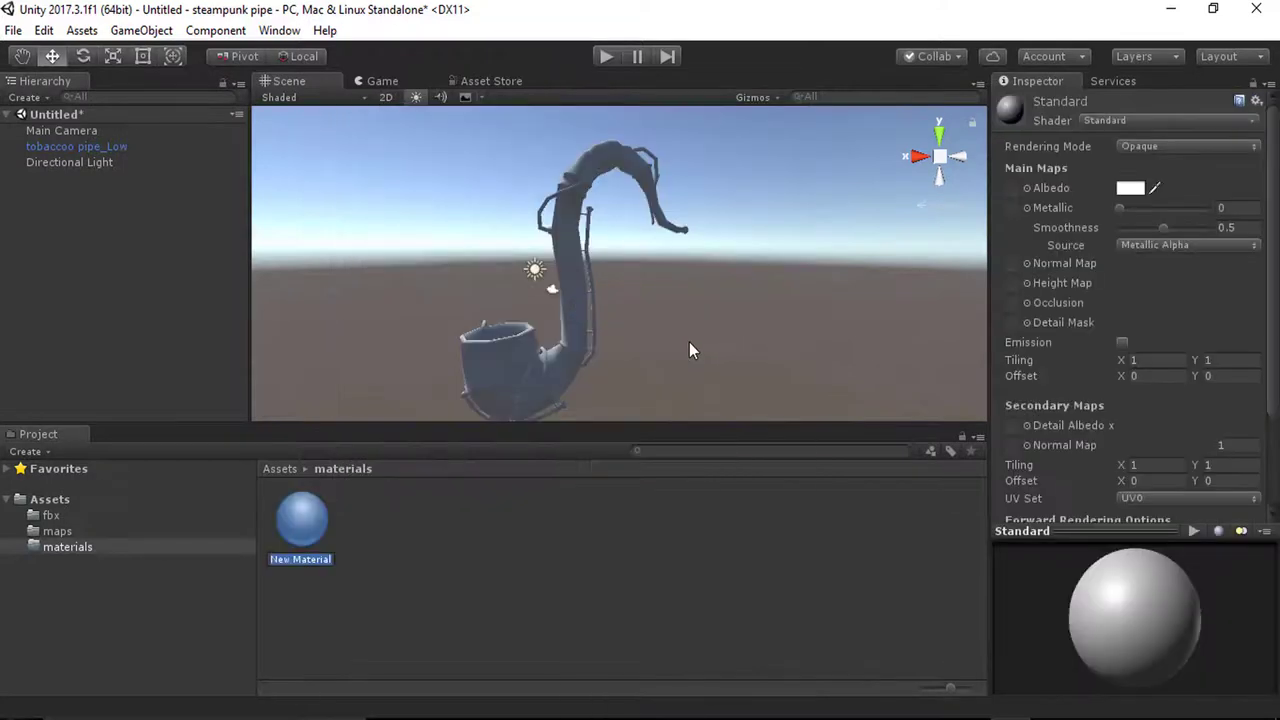
{"action": "type", "text": "tabacco pipe"}
{"action": "left_click", "coordinate": [688, 341]}
{"action": "left_click_drag", "start_coordinate": [305, 558], "coordinate": [580, 312]}
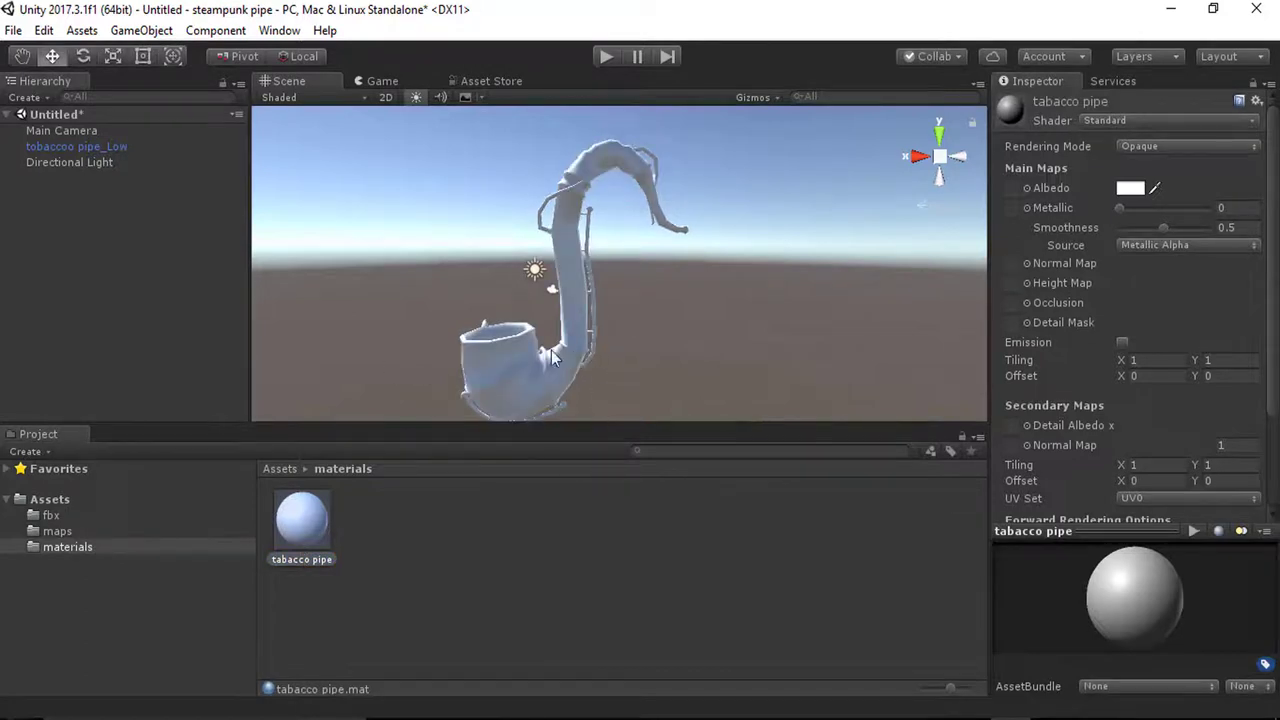
Step: Assign the five textures from the maps folder to the tabacco pipe material's Albedo, Occlusion, Height Map, Metallic and Normal Map slots
{"action": "scroll", "coordinate": [559, 364], "scroll_direction": "down", "scroll_amount": 3}
{"action": "scroll", "coordinate": [559, 364], "scroll_direction": "up", "scroll_amount": 6}
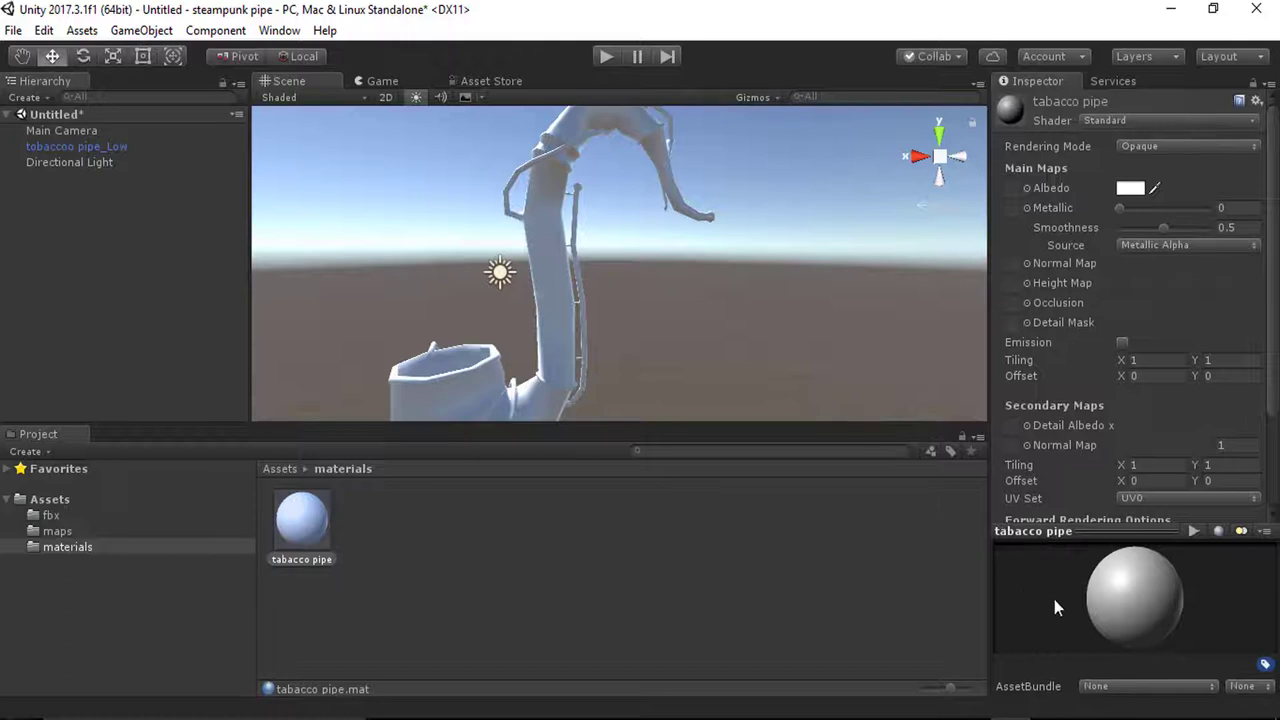
{"action": "left_click", "coordinate": [80, 531]}
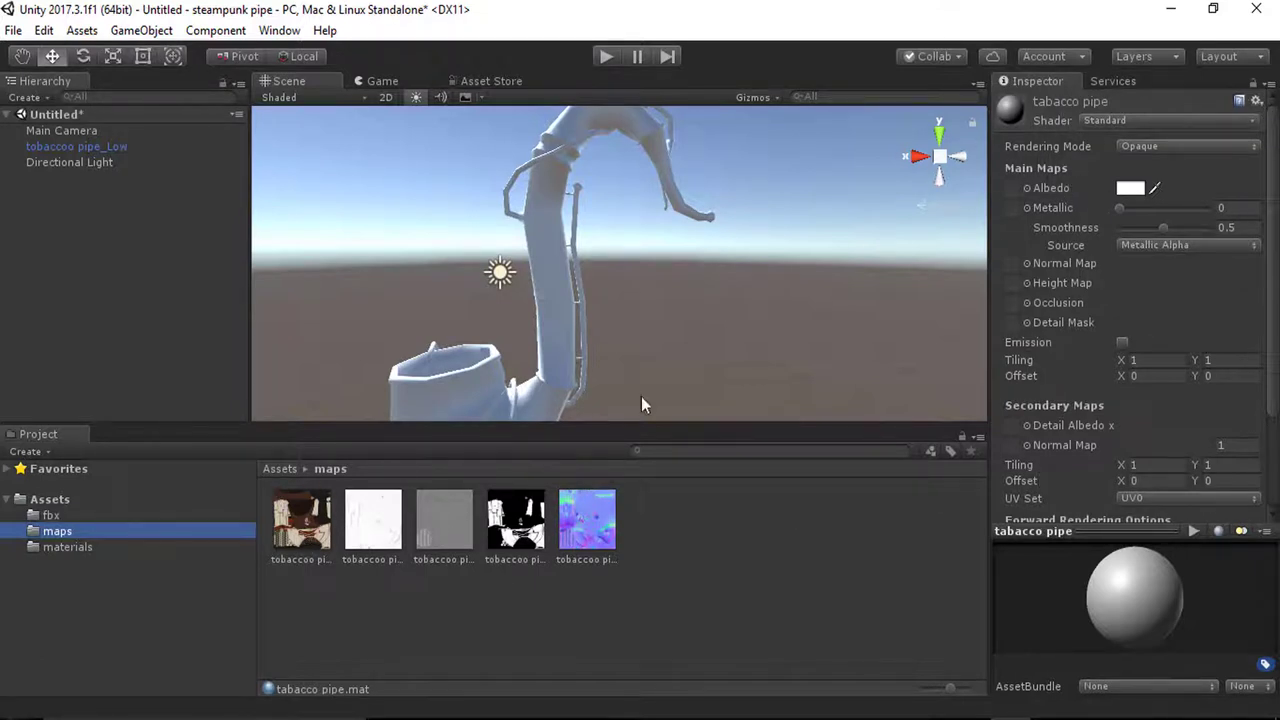
{"action": "left_click_drag", "start_coordinate": [302, 518], "coordinate": [1012, 190]}
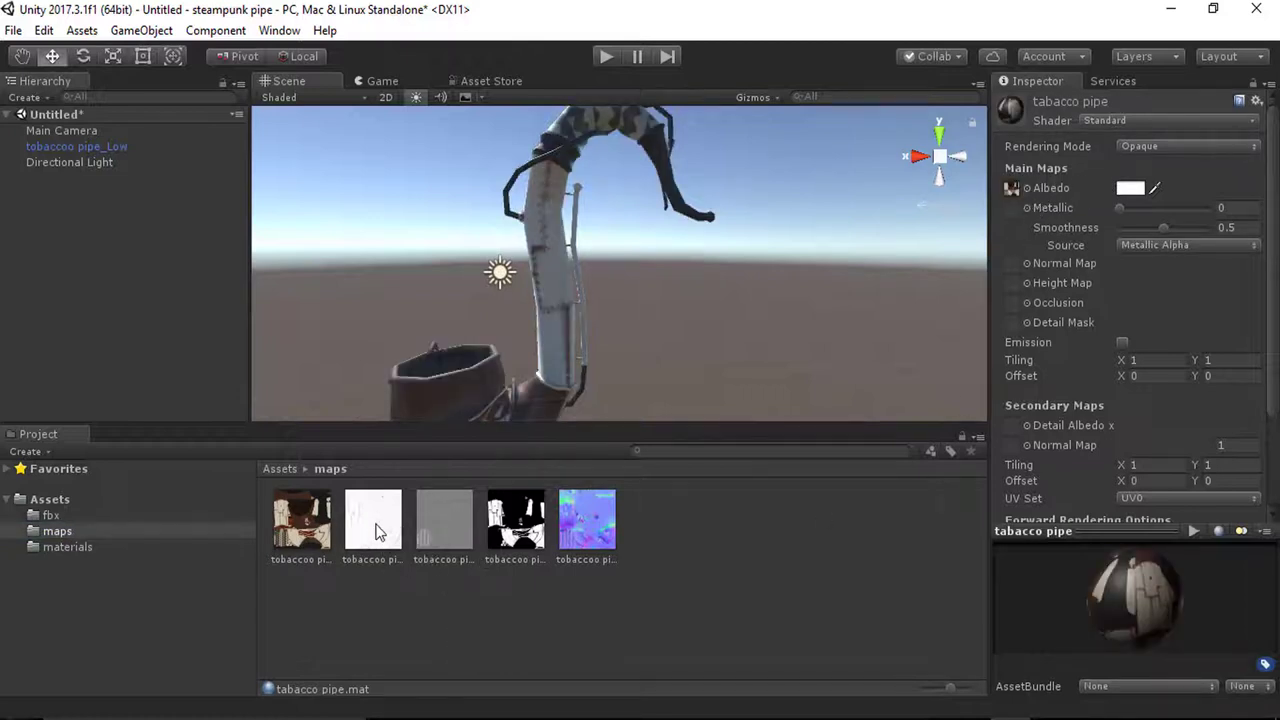
{"action": "left_click_drag", "start_coordinate": [1223, 311], "coordinate": [1012, 302]}
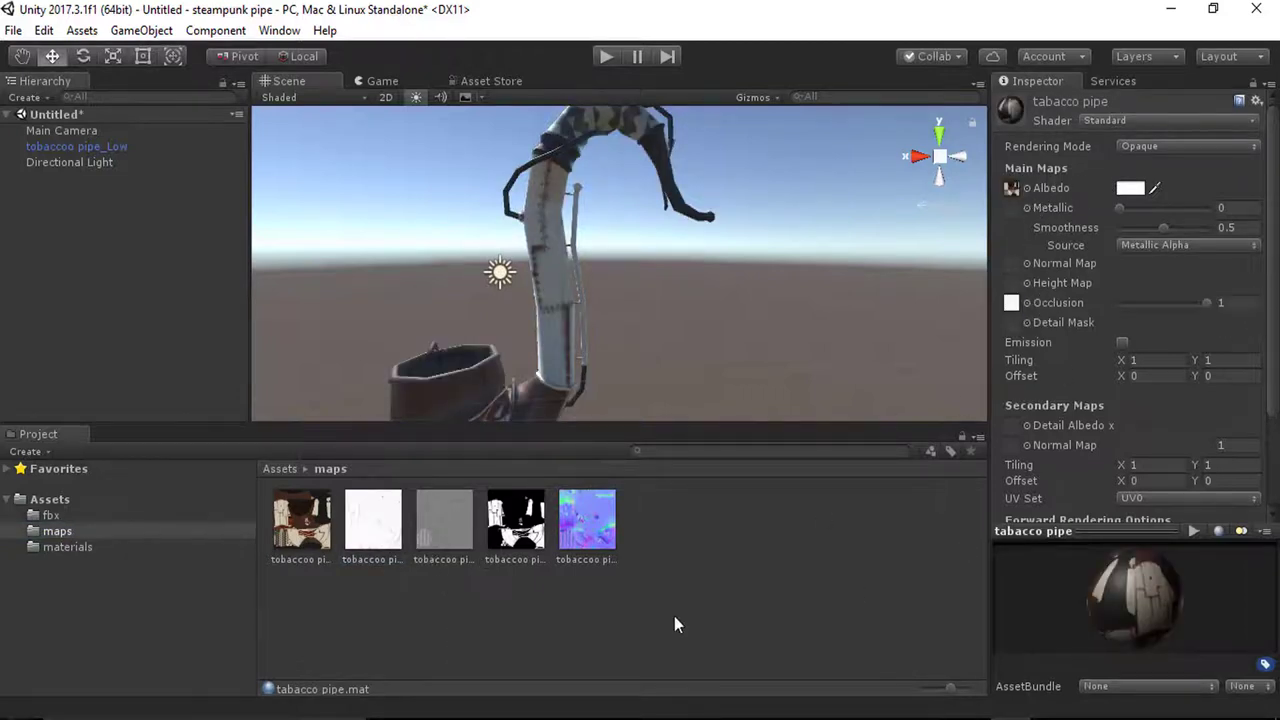
{"action": "left_click_drag", "start_coordinate": [441, 538], "coordinate": [1199, 352]}
{"action": "left_click_drag", "start_coordinate": [1022, 289], "coordinate": [1014, 284]}
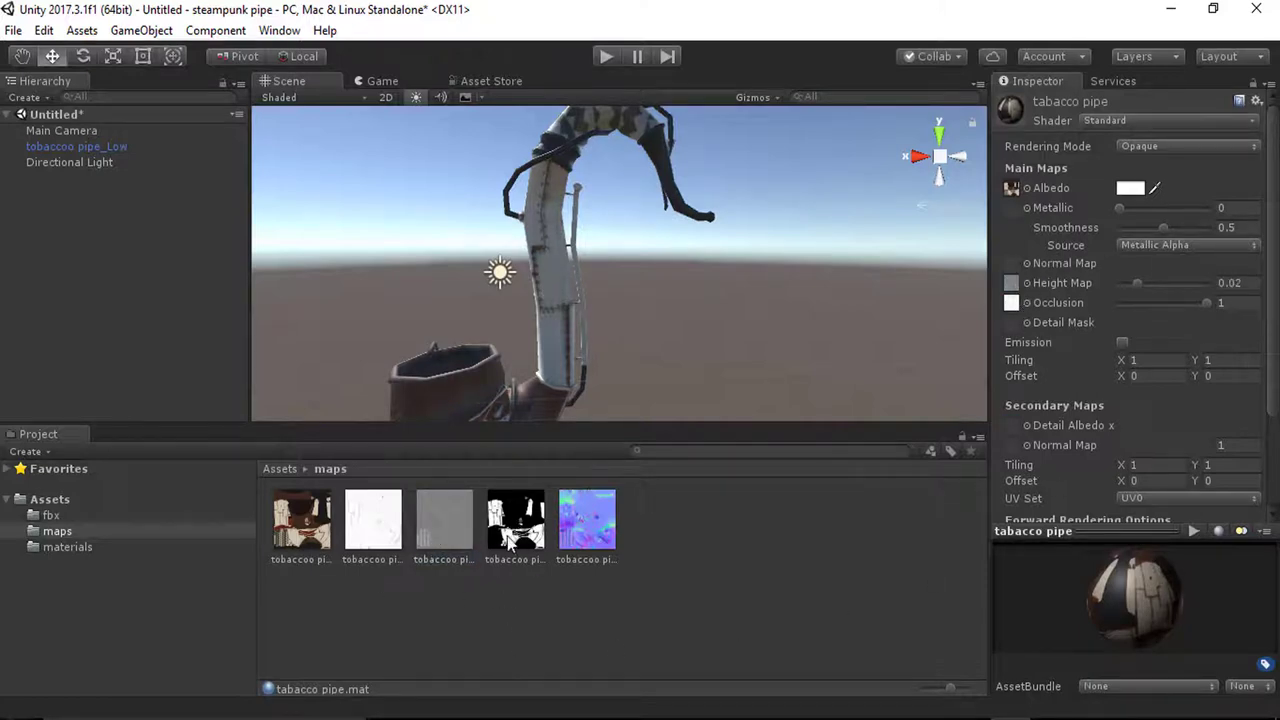
{"action": "left_click_drag", "start_coordinate": [526, 532], "coordinate": [1200, 291]}
{"action": "left_click_drag", "start_coordinate": [1020, 210], "coordinate": [1014, 208]}
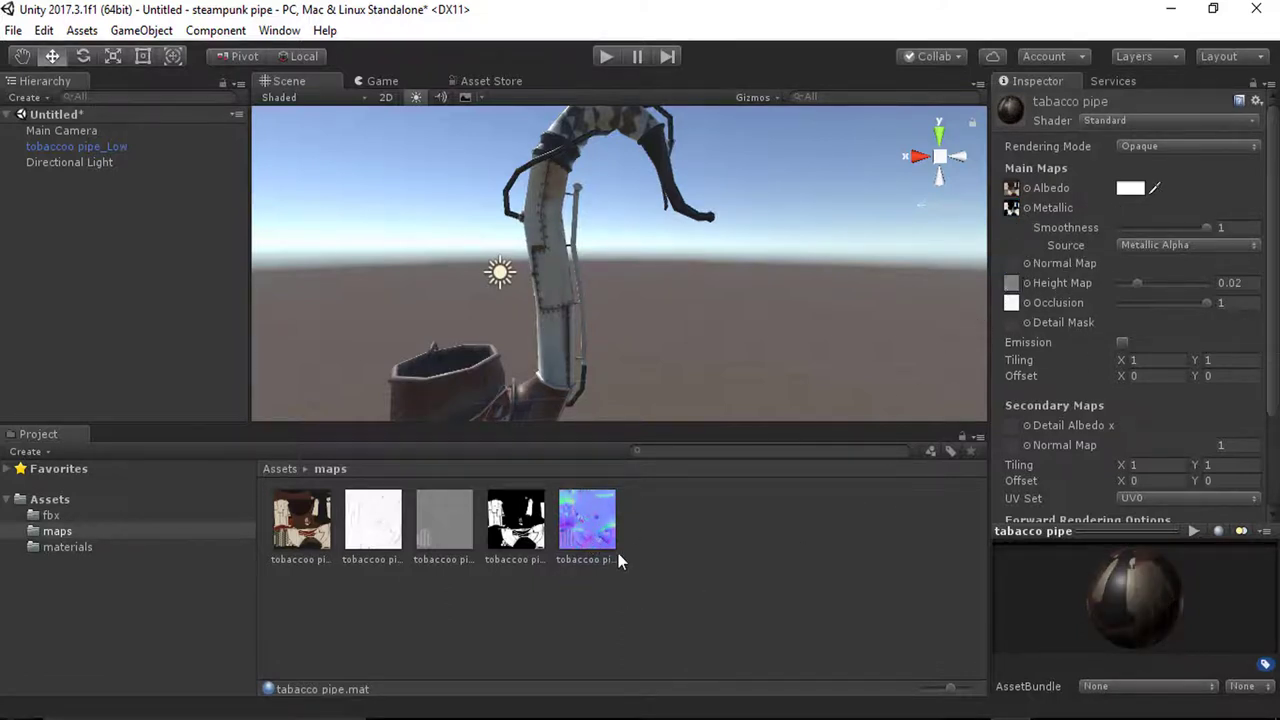
{"action": "left_click_drag", "start_coordinate": [590, 525], "coordinate": [1016, 265]}
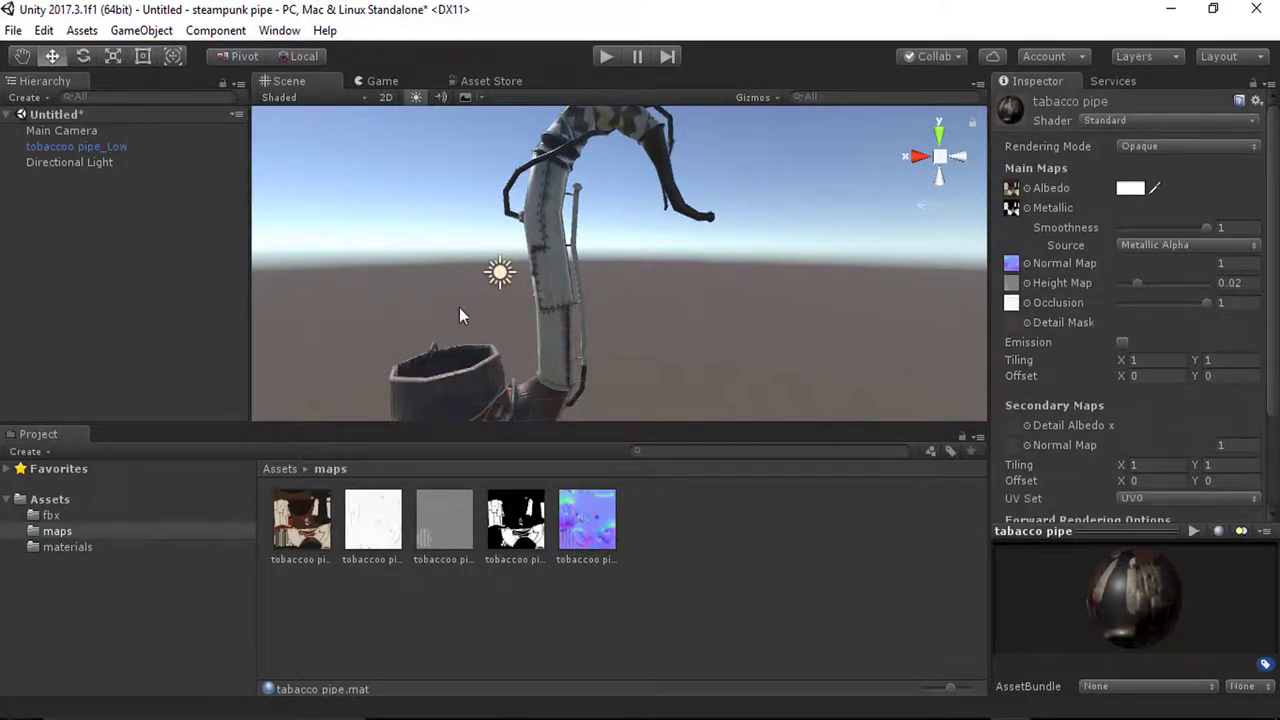
Step: Look over the textured pipe from several angles and add a Particle System to the scene
{"action": "scroll", "coordinate": [494, 333], "scroll_direction": "up", "scroll_amount": 5}
{"action": "scroll", "coordinate": [489, 350], "scroll_direction": "down", "scroll_amount": 10}
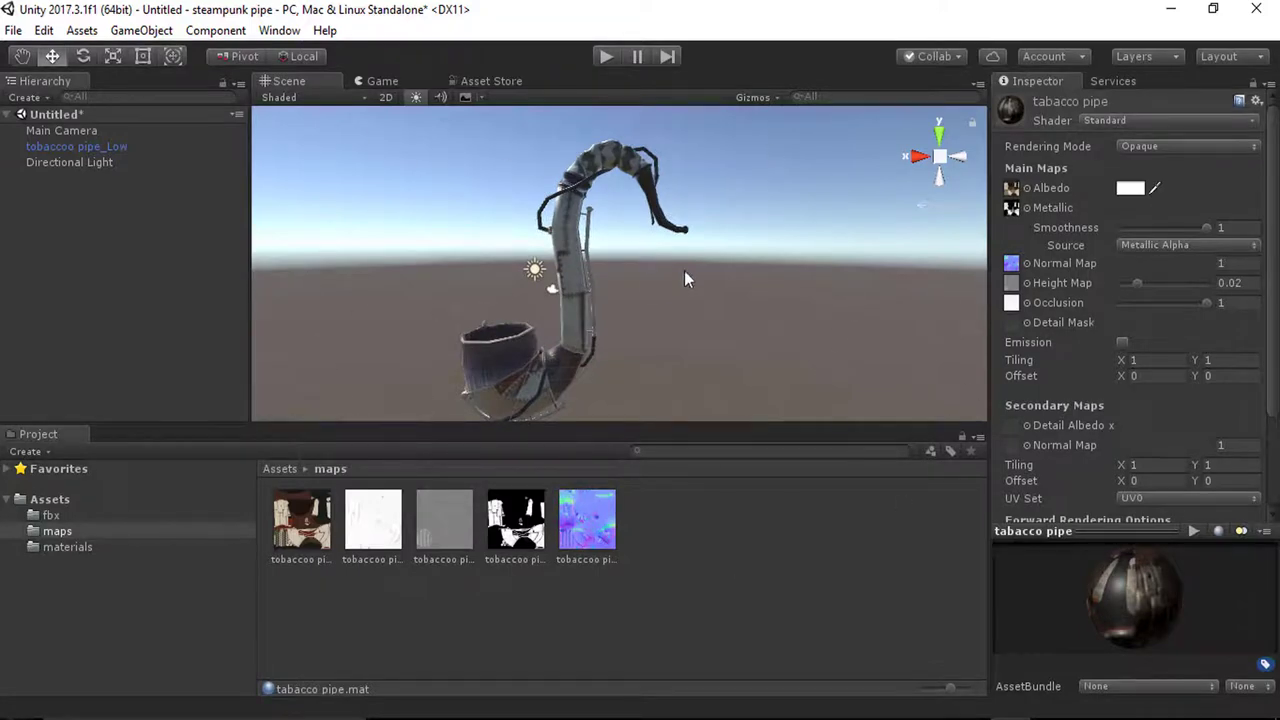
{"action": "left_click_drag", "start_coordinate": [775, 324], "coordinate": [447, 391], "text": "alt"}
{"action": "scroll", "coordinate": [560, 285], "scroll_direction": "down", "scroll_amount": 5}
{"action": "scroll", "coordinate": [564, 276], "scroll_direction": "up", "scroll_amount": 10}
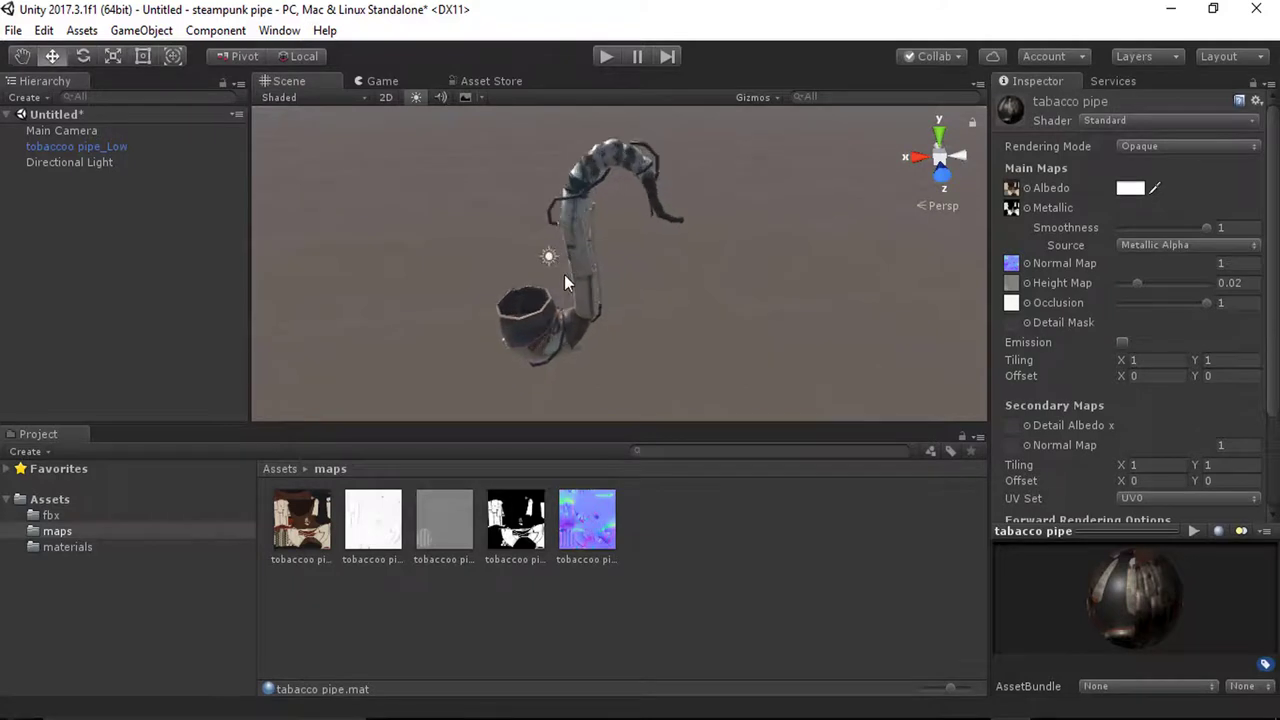
{"action": "left_click_drag", "start_coordinate": [528, 368], "coordinate": [640, 384], "text": "alt"}
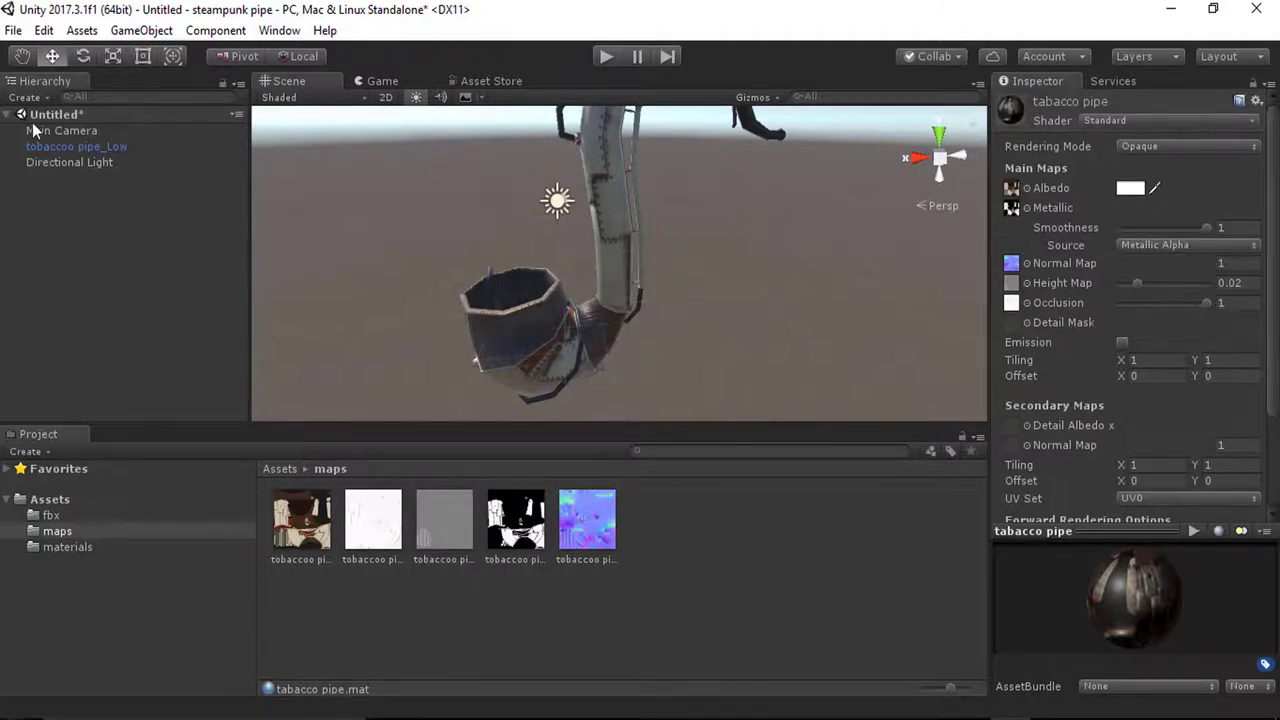
{"action": "right_click", "coordinate": [59, 197]}
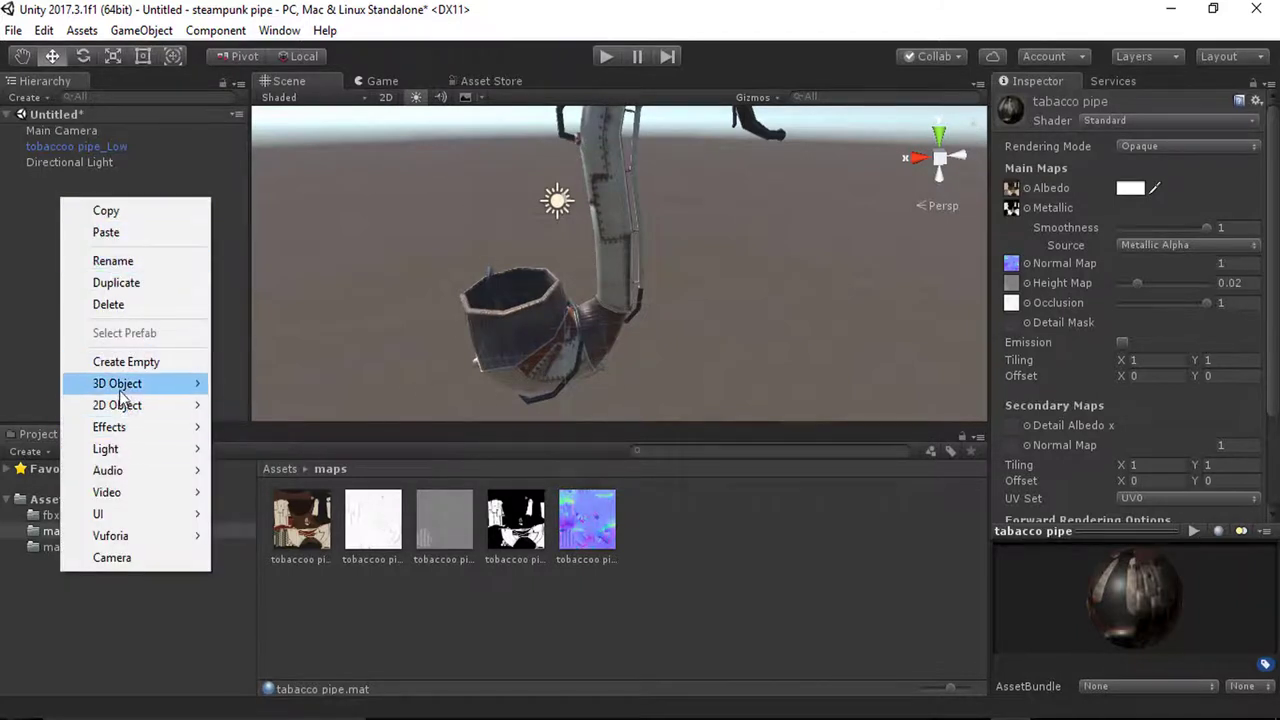
{"action": "mouse_move", "coordinate": [116, 434]}
{"action": "left_click", "coordinate": [272, 427]}
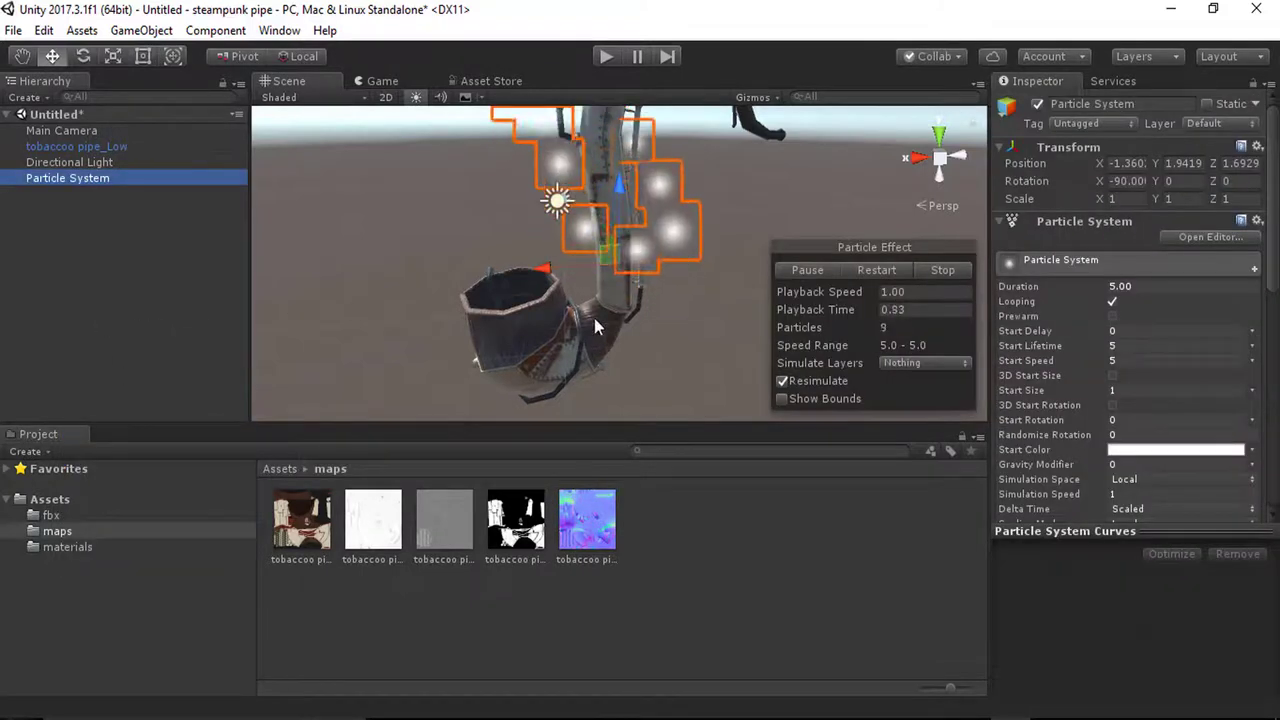
Step: Move the Particle System into the opening of the pipe bowl, at about X 0.81, Y -0.08, Z -0.81
{"action": "left_click_drag", "start_coordinate": [558, 281], "coordinate": [716, 278]}
{"action": "scroll", "coordinate": [492, 300], "scroll_direction": "up", "scroll_amount": 8}
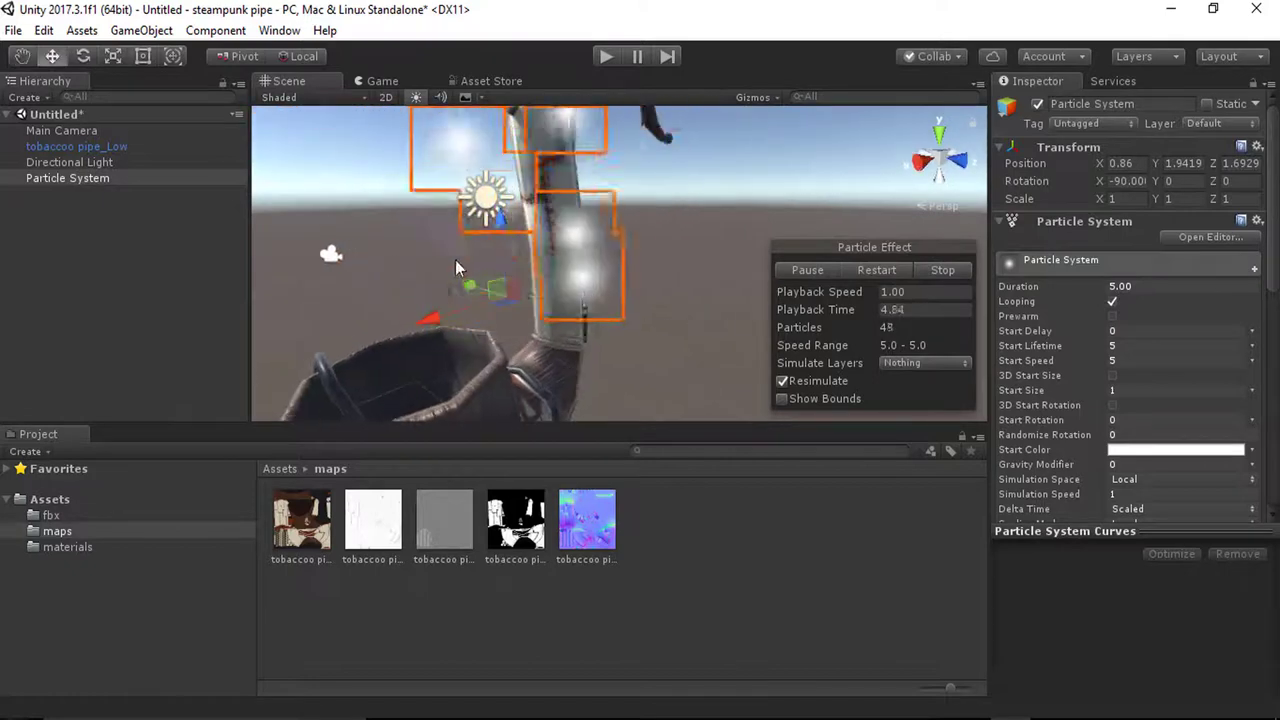
{"action": "left_click_drag", "start_coordinate": [508, 233], "coordinate": [513, 385]}
{"action": "middle_click_drag", "start_coordinate": [513, 385], "coordinate": [650, 335]}
{"action": "left_click_drag", "start_coordinate": [648, 360], "coordinate": [452, 296]}
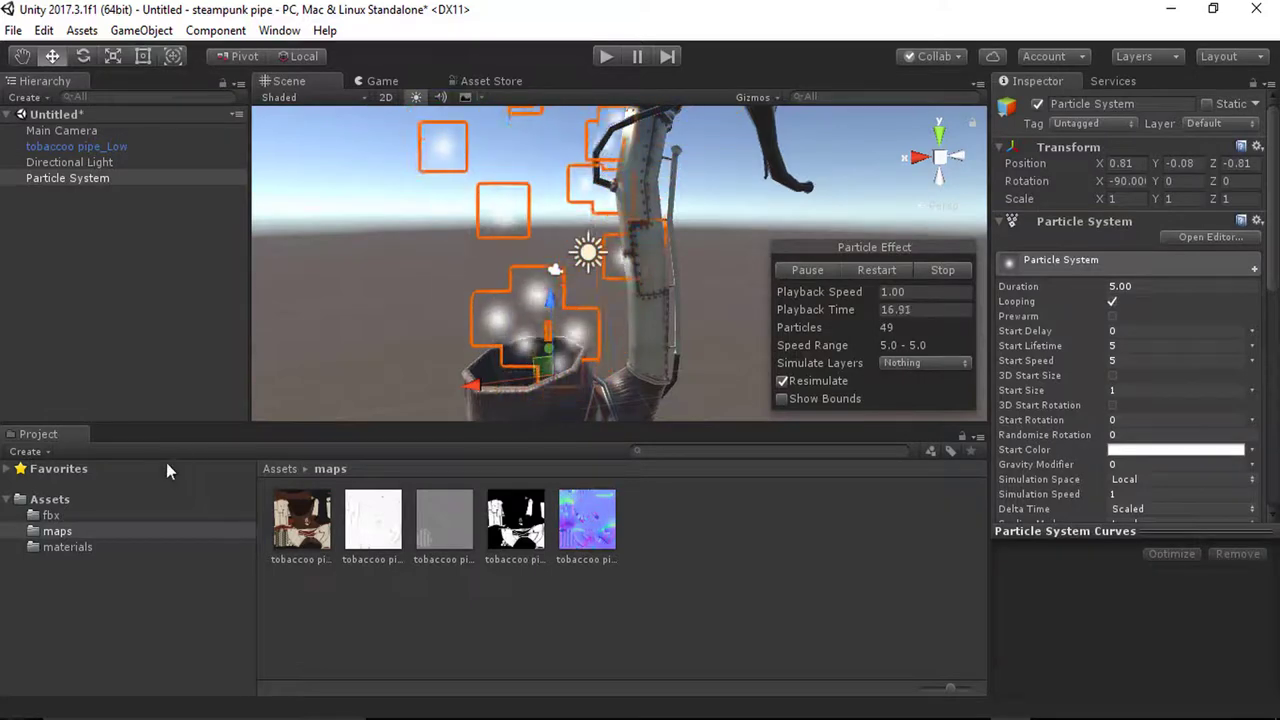
Step: Create a new material named steam in the materials folder
{"action": "left_click", "coordinate": [63, 547]}
{"action": "right_click", "coordinate": [397, 541]}
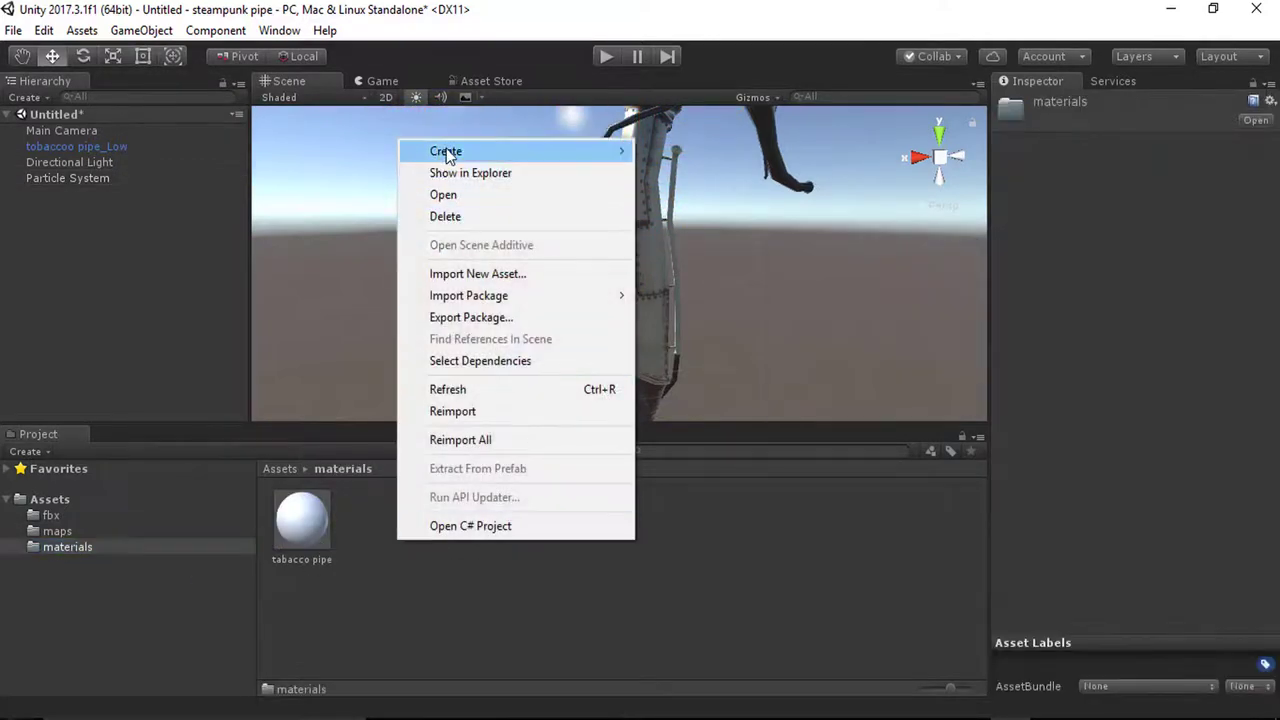
{"action": "mouse_move", "coordinate": [445, 151]}
{"action": "left_click", "coordinate": [684, 304]}
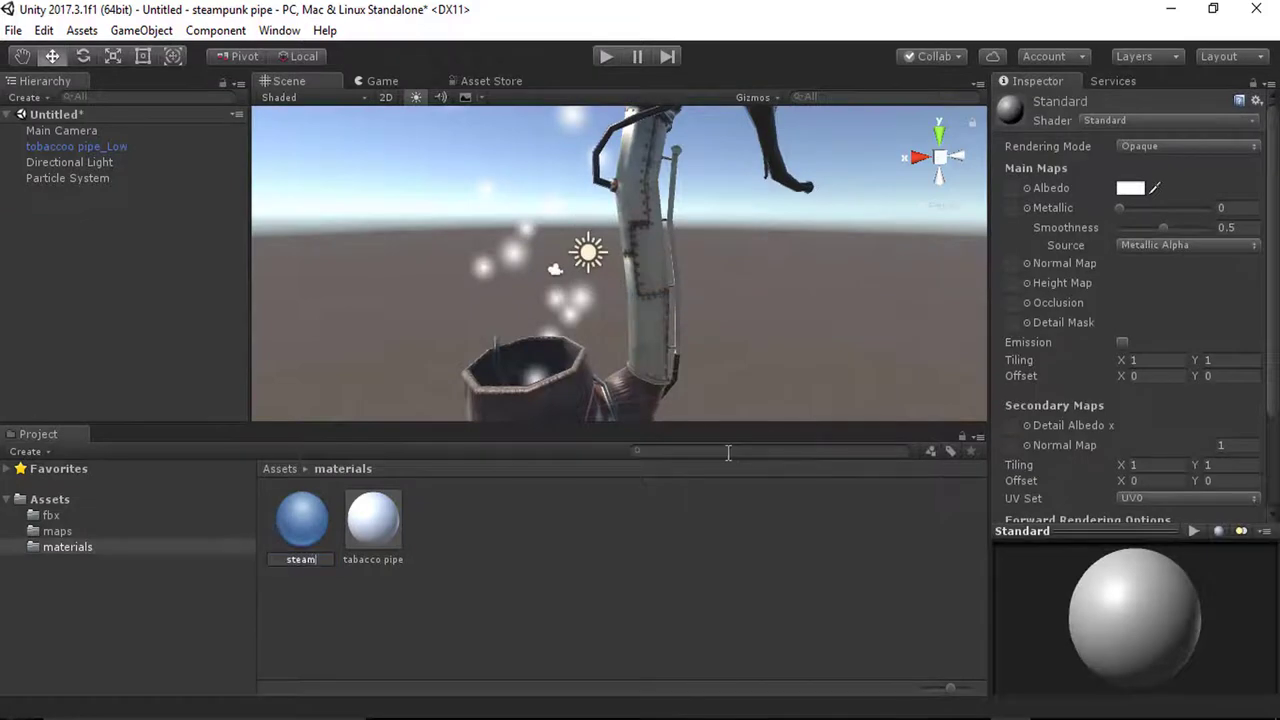
{"action": "key", "text": "Return"}
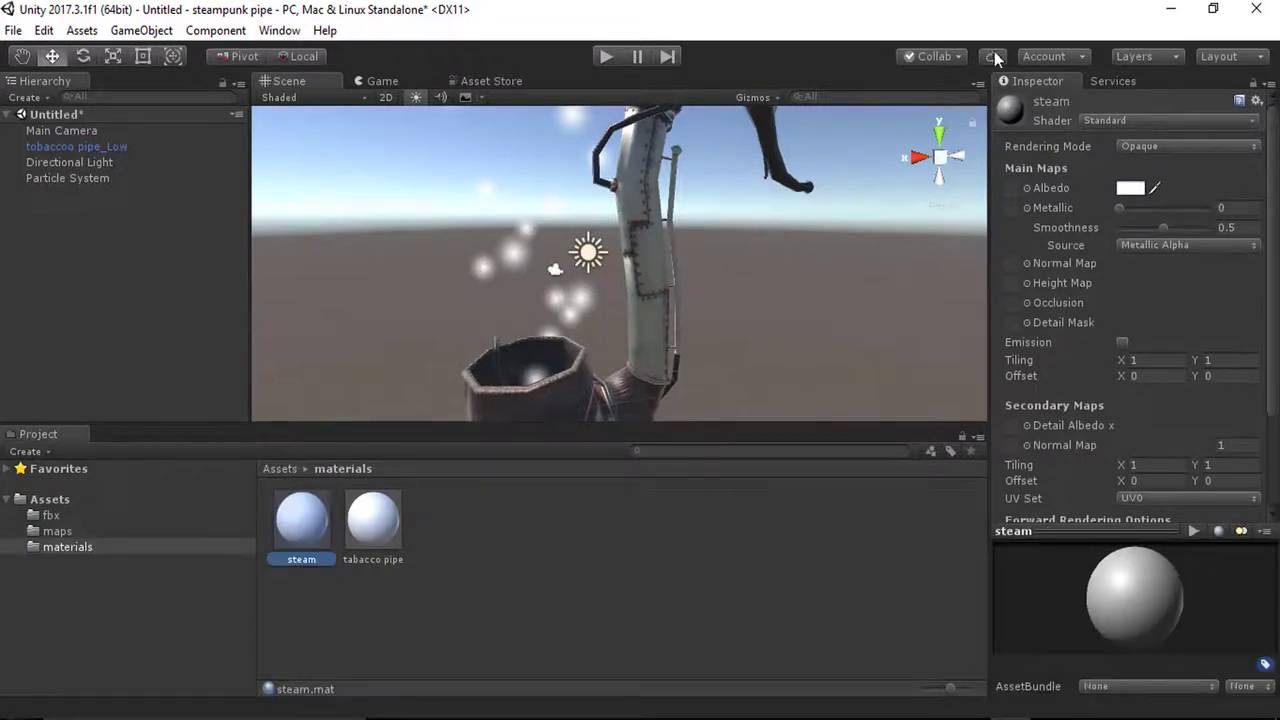
Step: Set the steam material's shader to Particles/Additive (Soft)
{"action": "left_click", "coordinate": [1166, 121]}
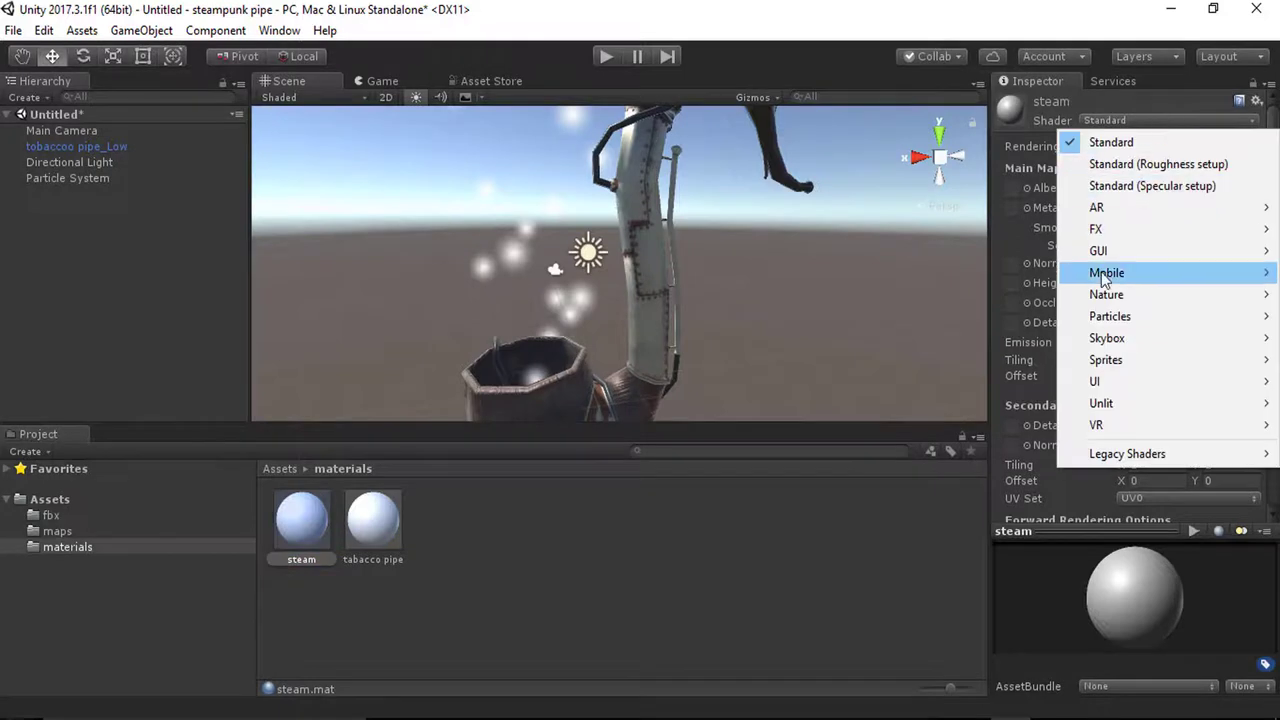
{"action": "mouse_move", "coordinate": [1128, 272]}
{"action": "mouse_move", "coordinate": [1142, 317]}
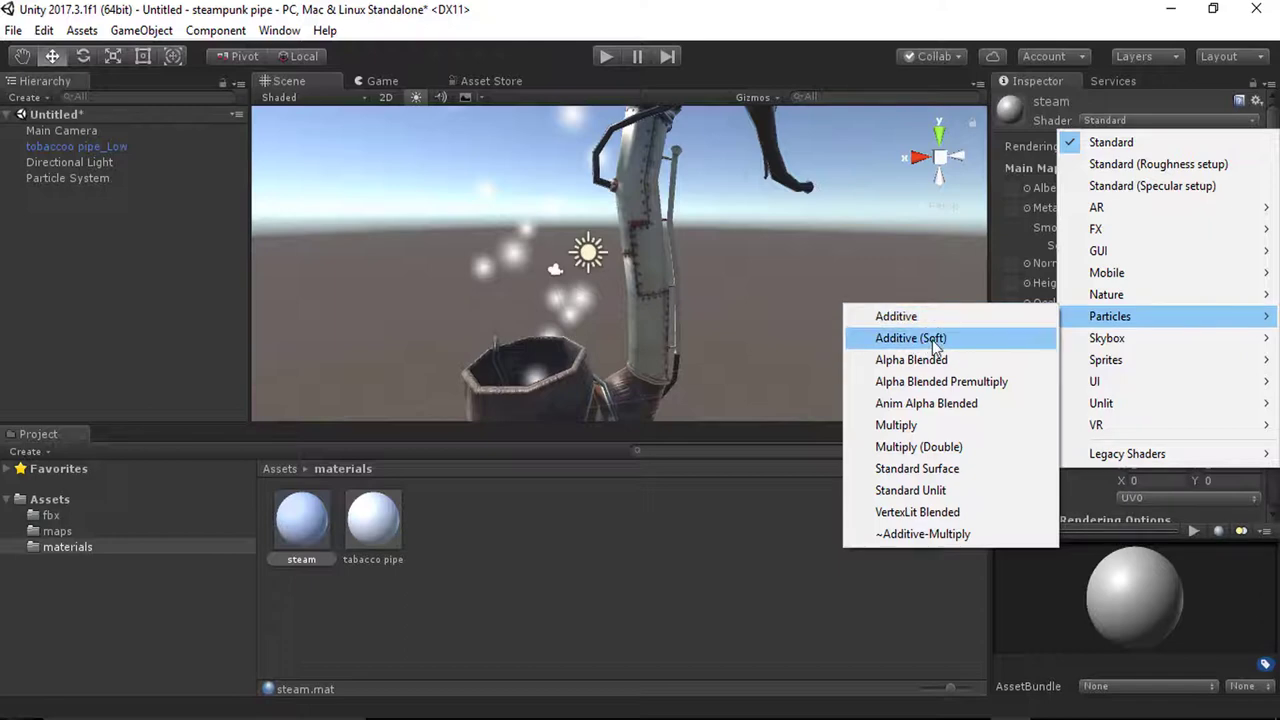
{"action": "left_click", "coordinate": [932, 340]}
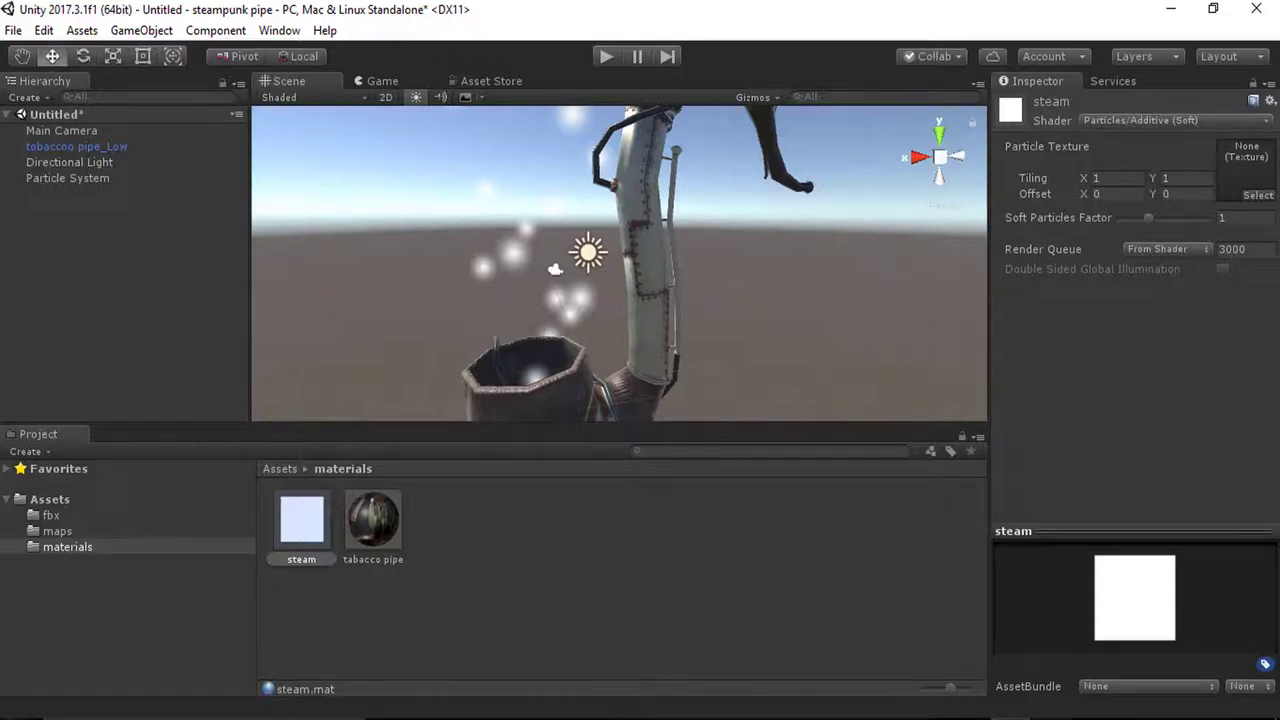
Step: Switch to Photoshop and create a new 512 x 512 pixel RGB document with a white background
{"action": "left_click", "coordinate": [1050, 718]}
{"action": "left_click", "coordinate": [50, 11]}
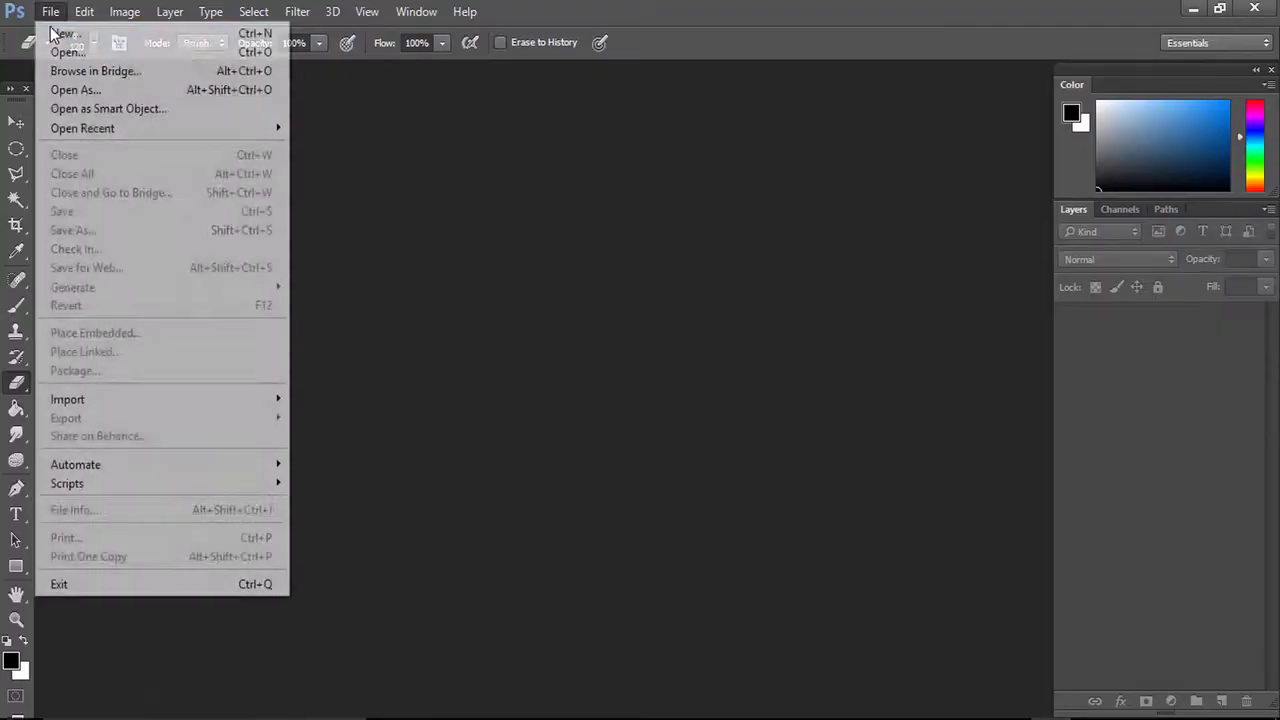
{"action": "left_click", "coordinate": [56, 29]}
{"action": "double_click", "coordinate": [489, 380]}
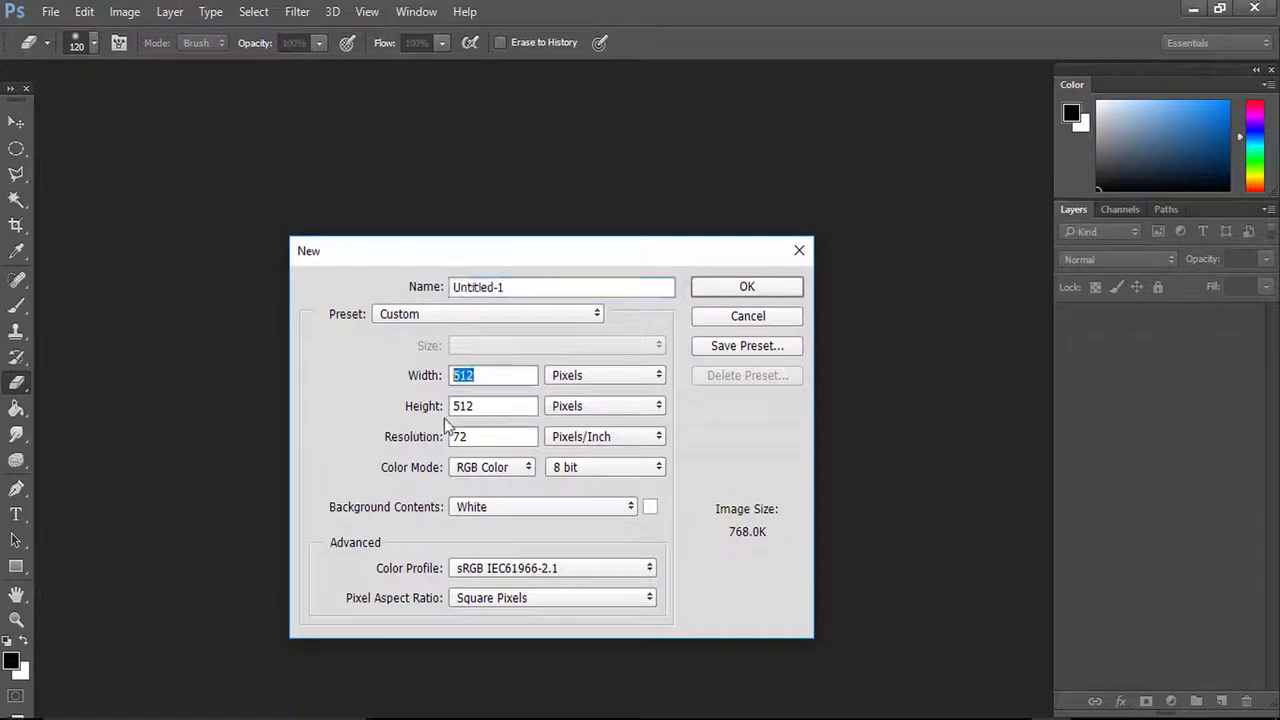
{"action": "double_click", "coordinate": [498, 415]}
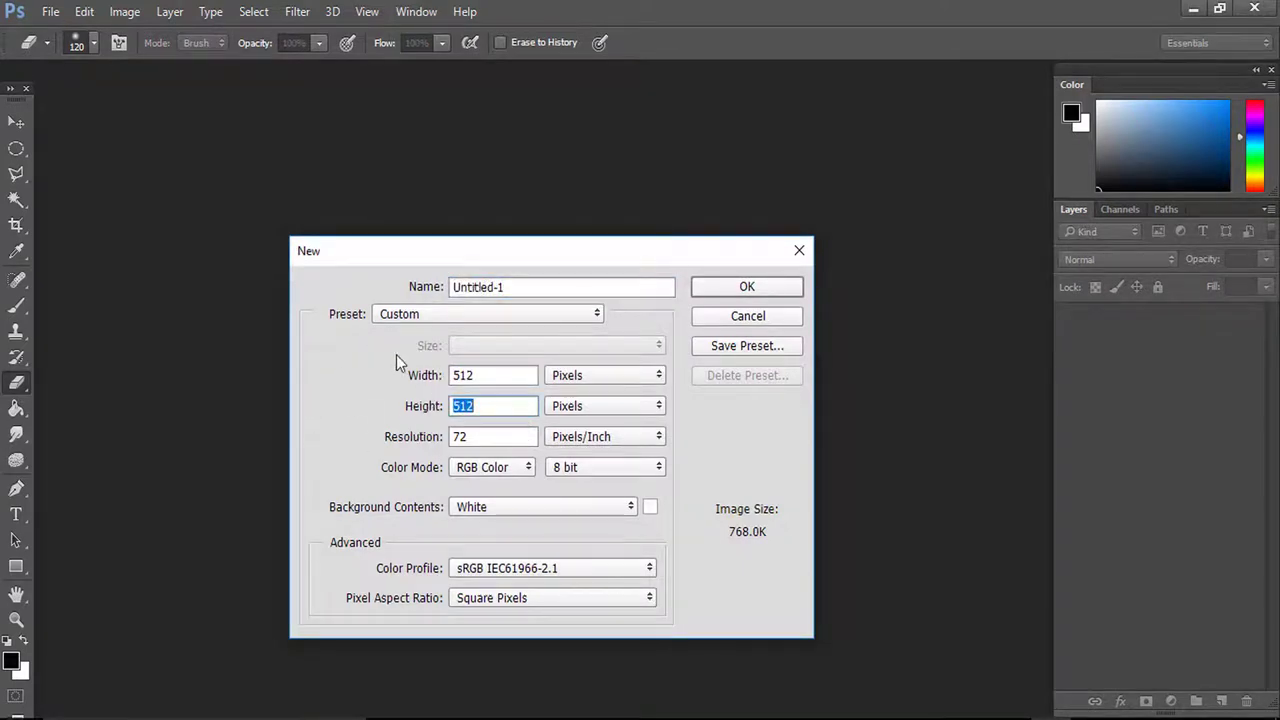
{"action": "left_click", "coordinate": [747, 286]}
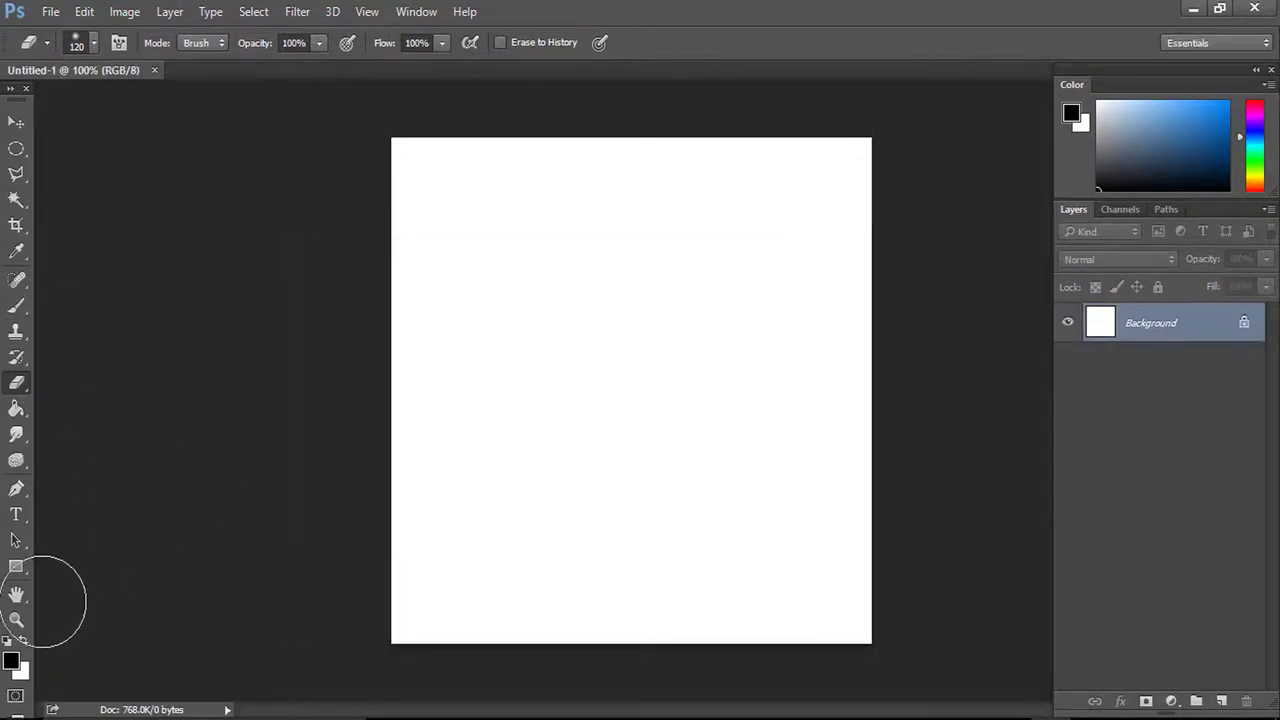
Step: Fill the background layer with black and make white the foreground color
{"action": "left_click", "coordinate": [22, 408]}
{"action": "left_click", "coordinate": [651, 366]}
{"action": "key", "text": "x"}
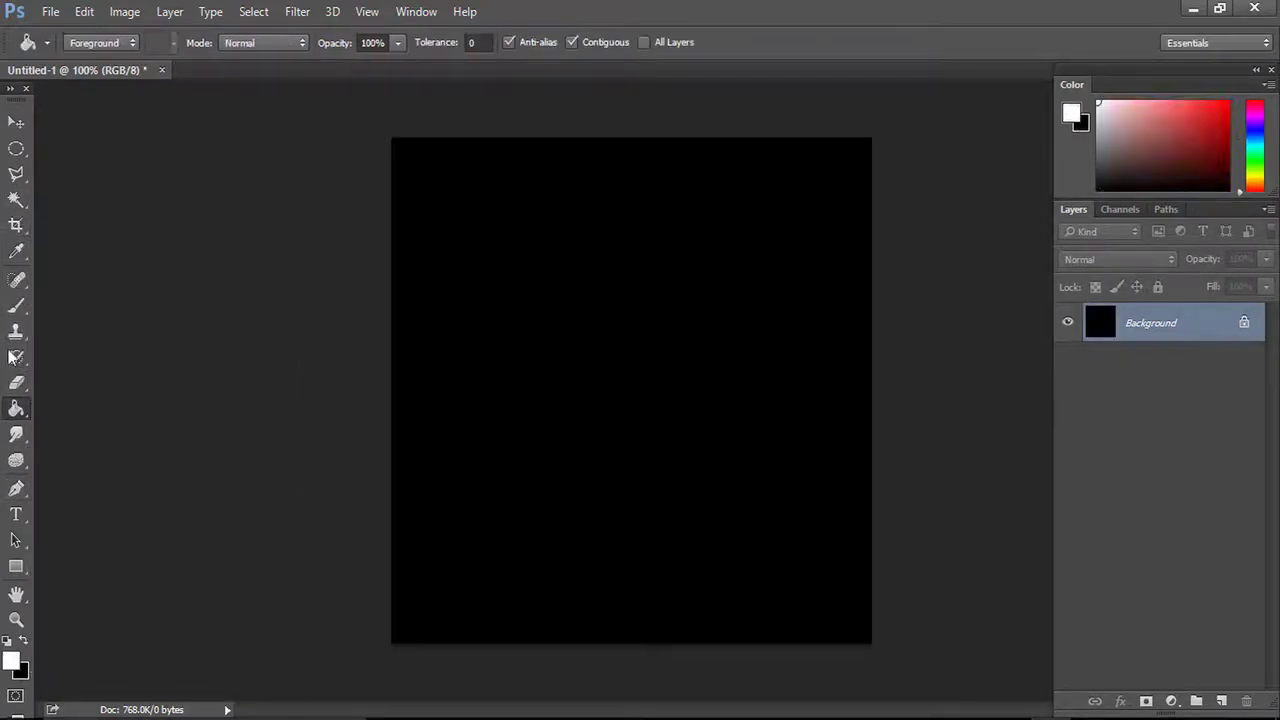
Step: Make a circular selection with 70 px feather near the canvas centre, fill it with white on a new layer, and deselect
{"action": "left_click", "coordinate": [17, 149]}
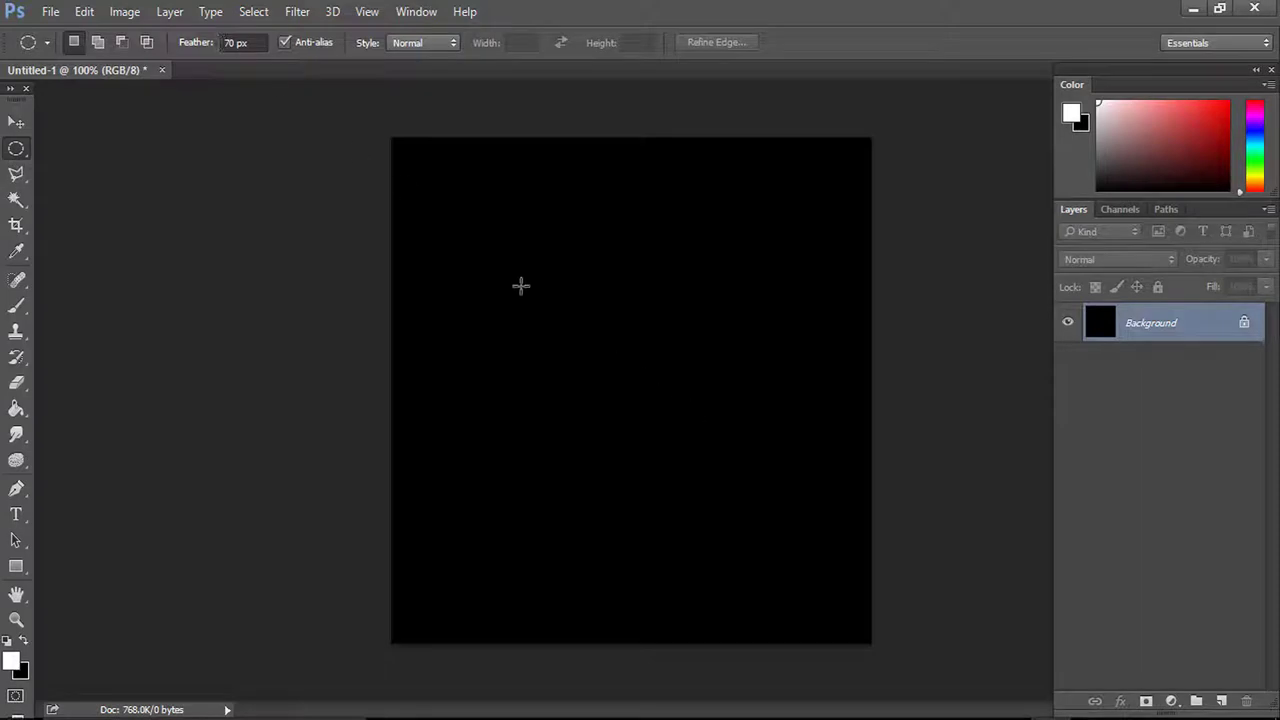
{"action": "left_click_drag", "start_coordinate": [517, 276], "coordinate": [747, 517]}
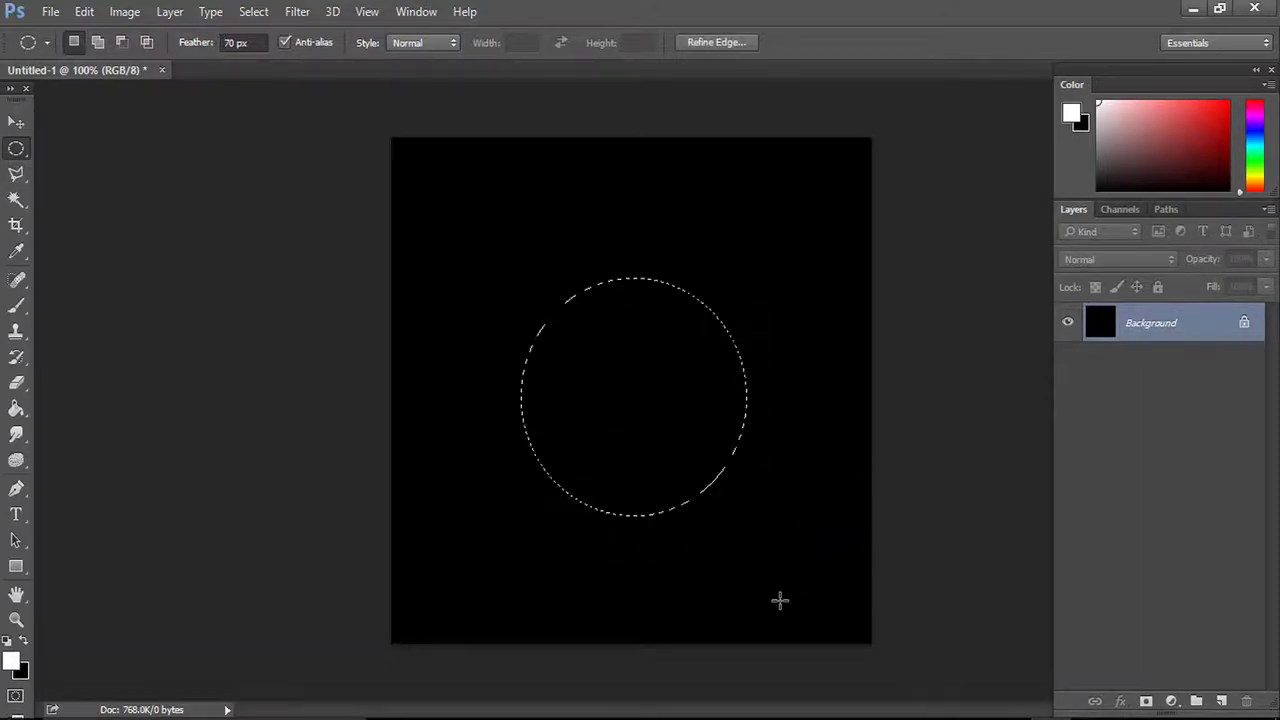
{"action": "left_click", "coordinate": [15, 409]}
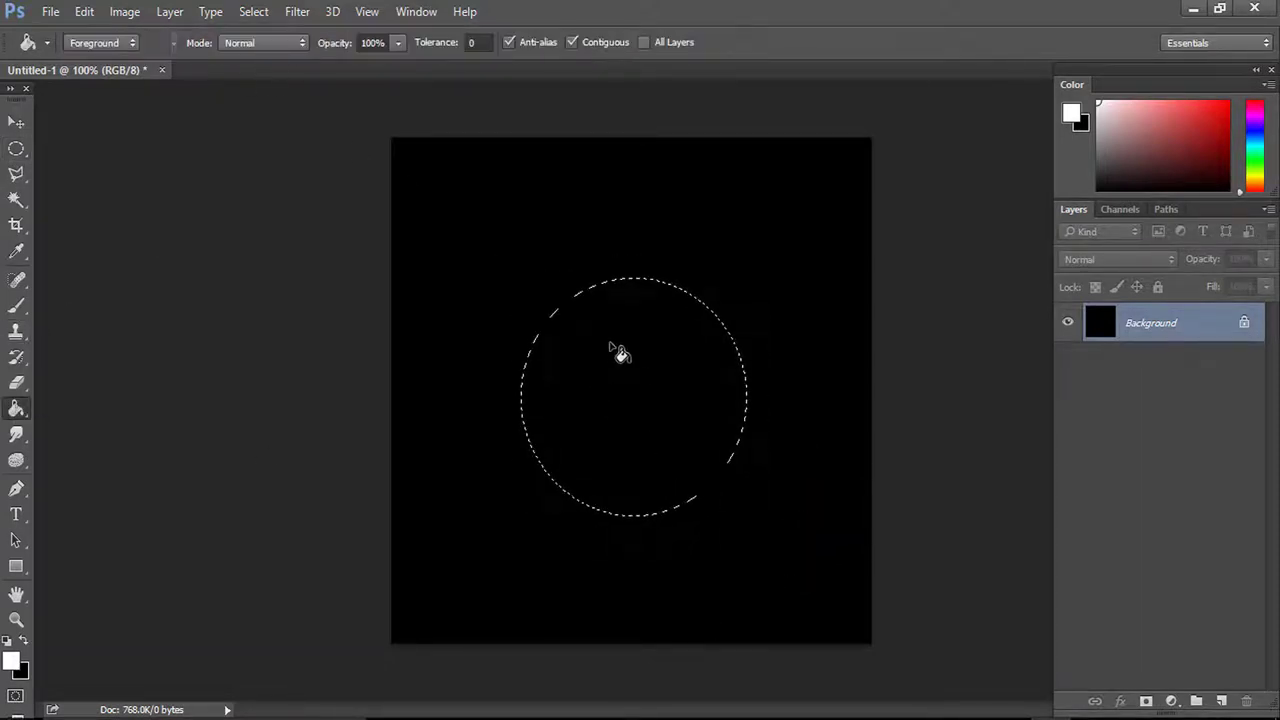
{"action": "left_click", "coordinate": [621, 365]}
{"action": "key", "text": "ctrl+z"}
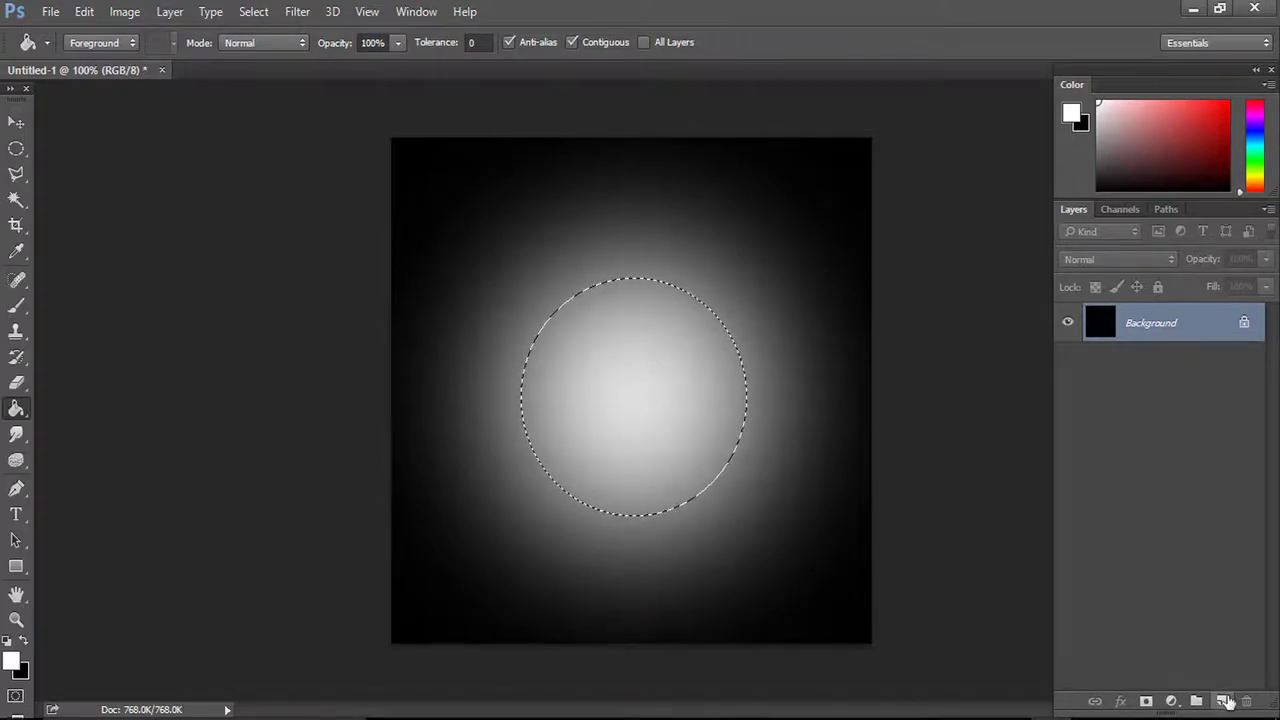
{"action": "left_click", "coordinate": [1221, 701]}
{"action": "left_click", "coordinate": [665, 398]}
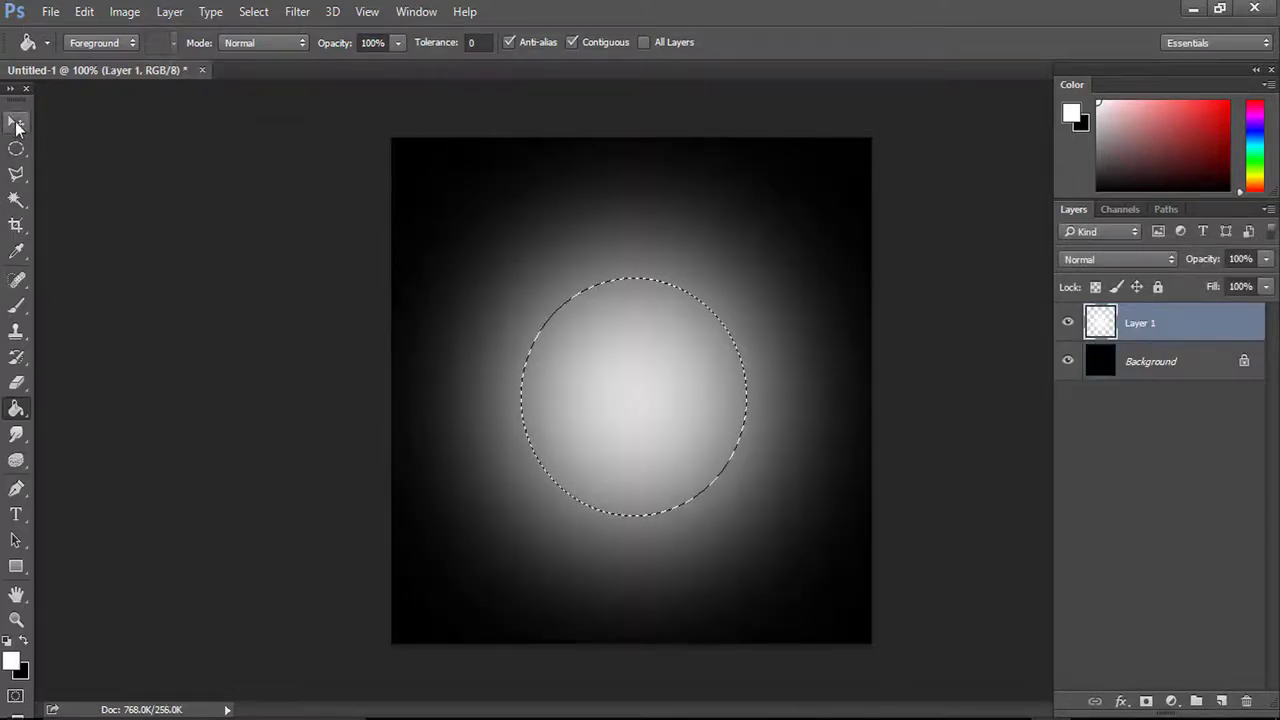
{"action": "left_click", "coordinate": [16, 121]}
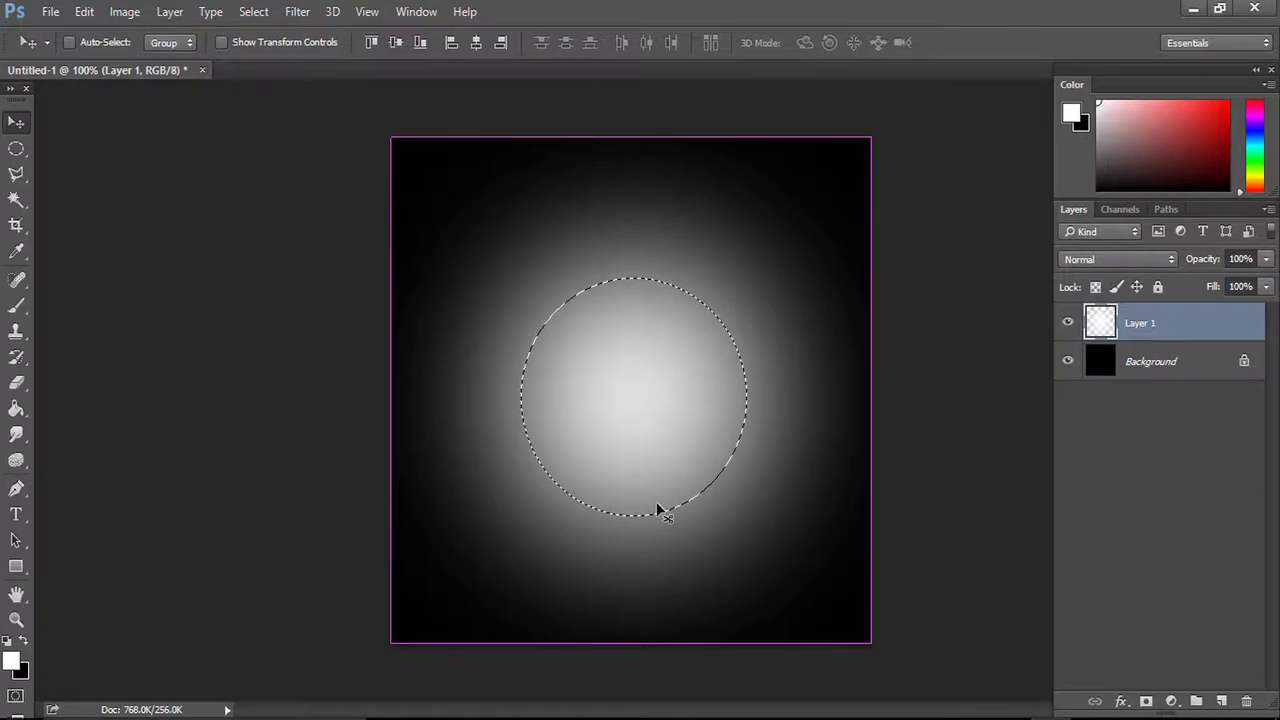
{"action": "key", "text": "ctrl+d"}
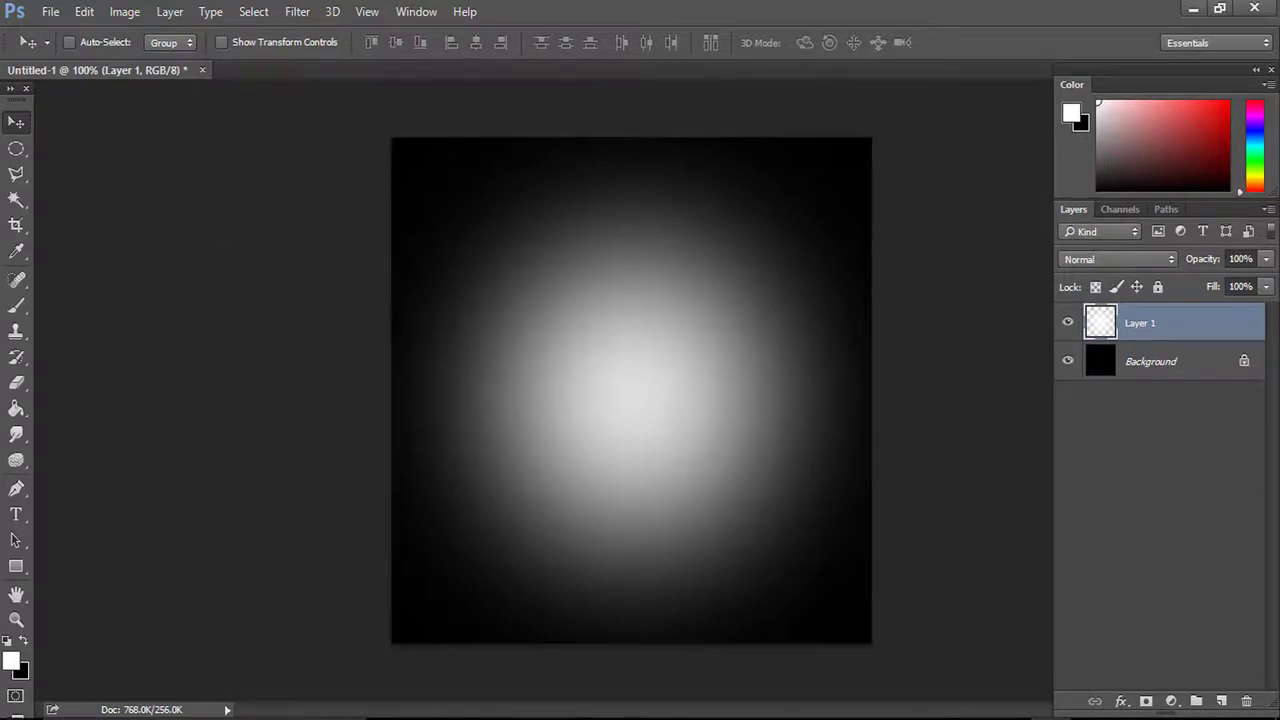
Step: Smudge the white glow on Layer 1 outward into an irregular cloud shape with a soft 195 px brush at 40% strength
{"action": "left_click", "coordinate": [16, 434]}
{"action": "left_click", "coordinate": [80, 43]}
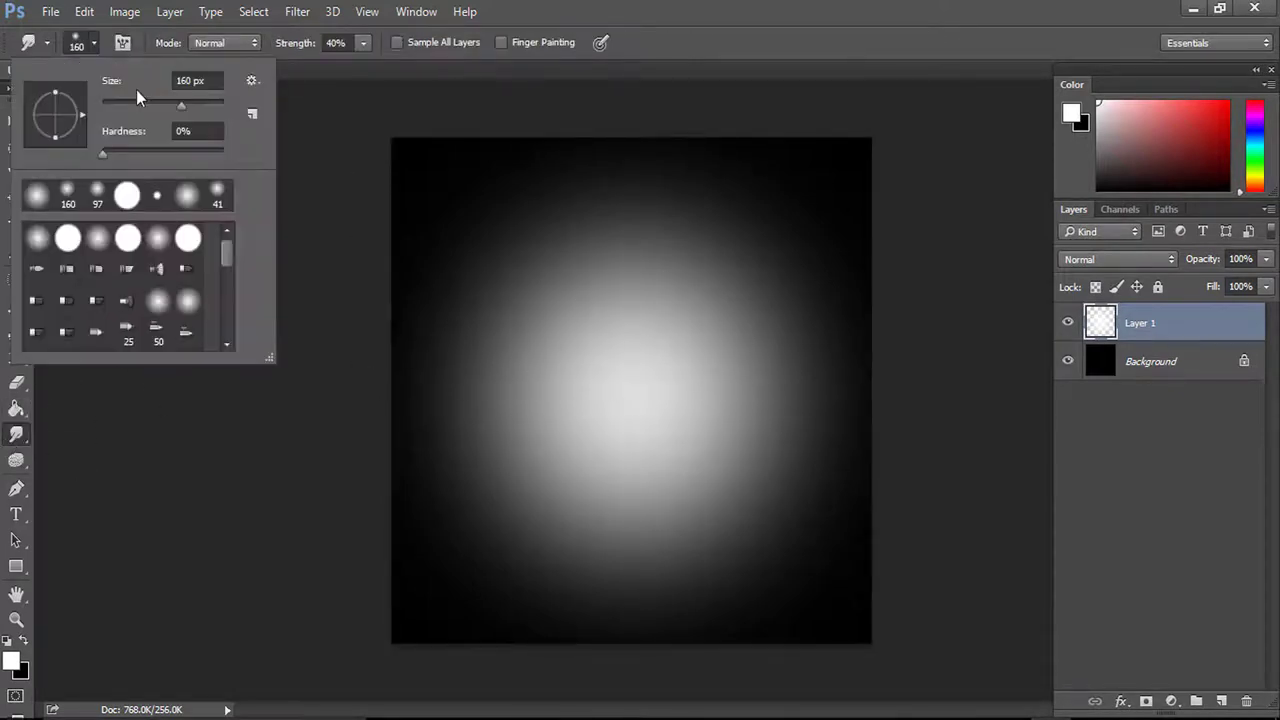
{"action": "left_click_drag", "start_coordinate": [539, 369], "coordinate": [539, 209]}
{"action": "left_click_drag", "start_coordinate": [577, 288], "coordinate": [626, 200]}
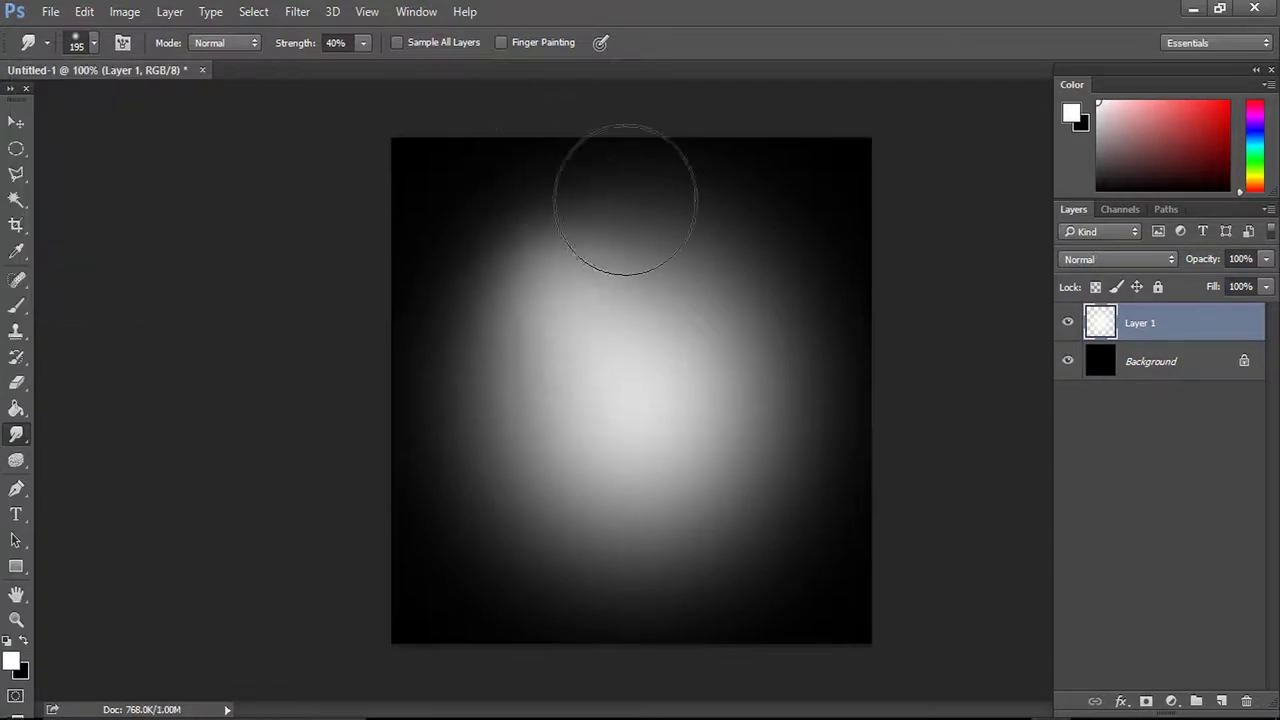
{"action": "left_click_drag", "start_coordinate": [683, 318], "coordinate": [730, 173]}
{"action": "left_click_drag", "start_coordinate": [777, 353], "coordinate": [734, 111]}
{"action": "left_click_drag", "start_coordinate": [665, 262], "coordinate": [660, 174]}
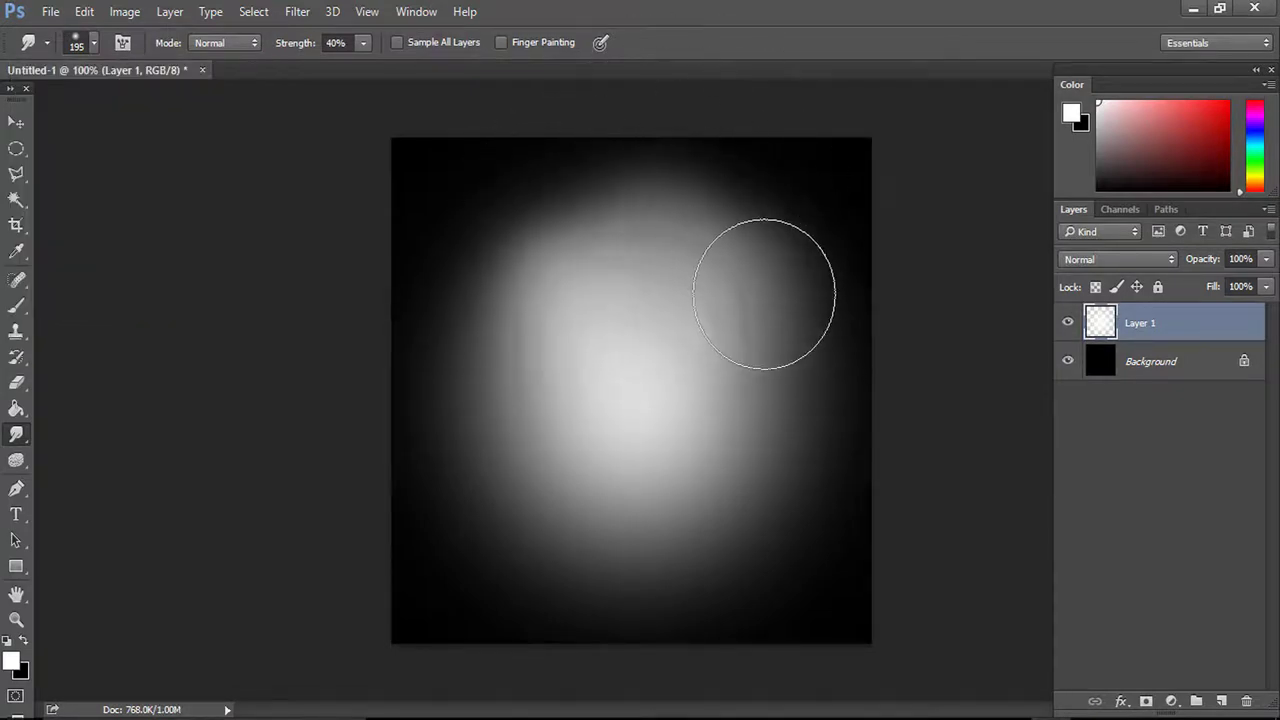
{"action": "left_click_drag", "start_coordinate": [765, 294], "coordinate": [756, 116]}
{"action": "mouse_move", "coordinate": [780, 387]}
{"action": "left_mouse_down"}
{"action": "mouse_move", "coordinate": [783, 91]}
{"action": "mouse_move", "coordinate": [423, 386]}
{"action": "mouse_move", "coordinate": [517, 63]}
{"action": "mouse_move", "coordinate": [508, 188]}
{"action": "left_mouse_up"}
{"action": "left_click_drag", "start_coordinate": [556, 248], "coordinate": [506, 112]}
{"action": "left_click_drag", "start_coordinate": [737, 515], "coordinate": [751, 615]}
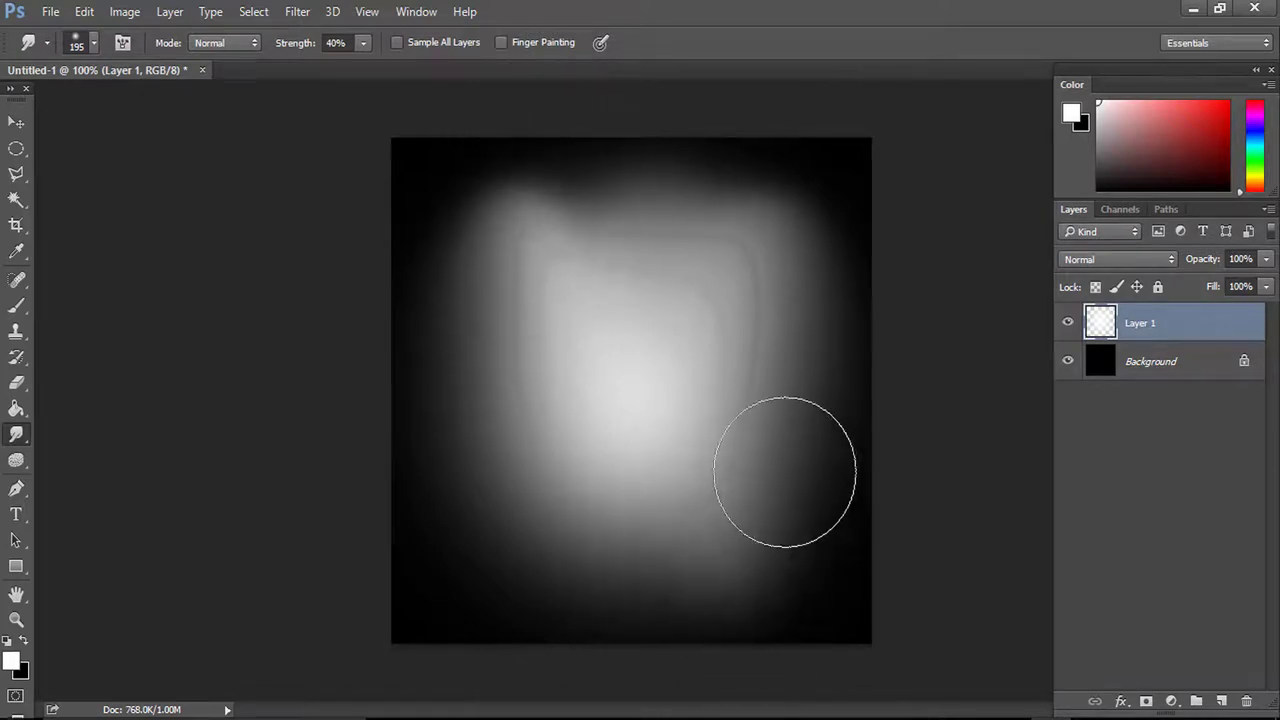
{"action": "mouse_move", "coordinate": [425, 493]}
{"action": "left_mouse_down"}
{"action": "mouse_move", "coordinate": [583, 586]}
{"action": "mouse_move", "coordinate": [814, 597]}
{"action": "mouse_move", "coordinate": [831, 577]}
{"action": "mouse_move", "coordinate": [670, 549]}
{"action": "mouse_move", "coordinate": [634, 571]}
{"action": "mouse_move", "coordinate": [632, 600]}
{"action": "left_mouse_up"}
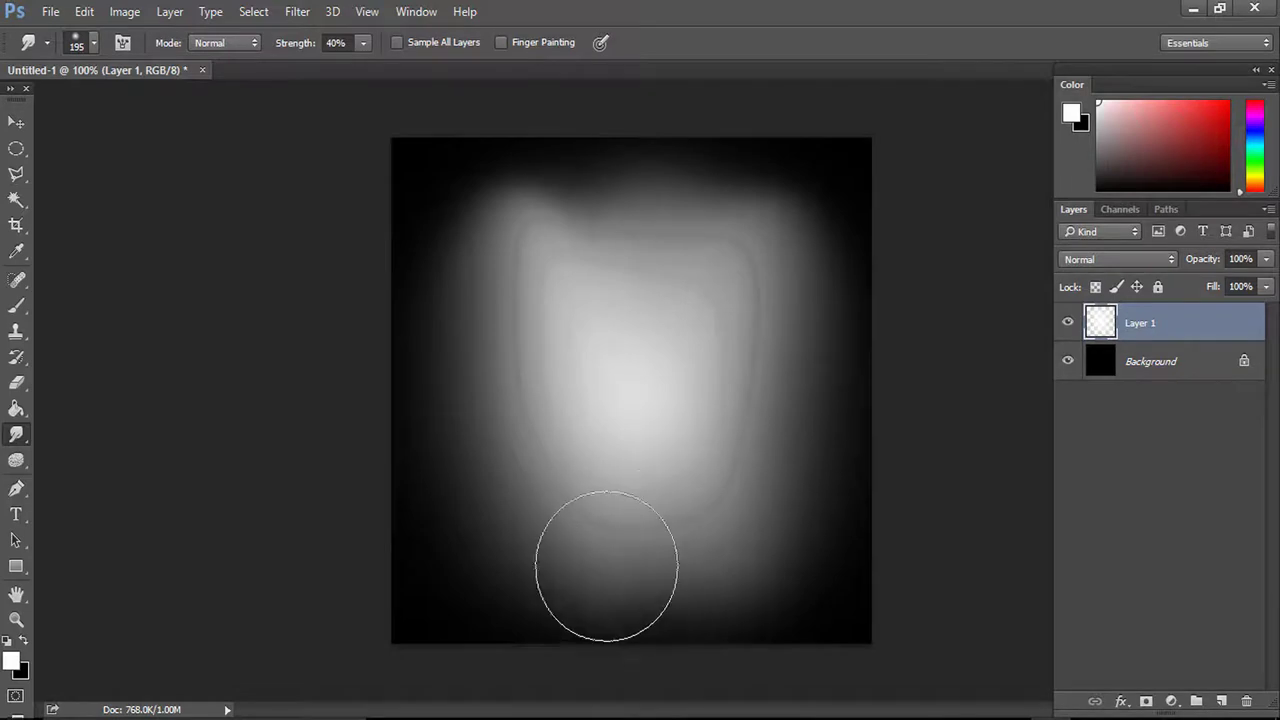
Step: Lightly erase patches around the edges of the white shape with a soft 105 px eraser at 11% opacity
{"action": "left_click", "coordinate": [30, 382]}
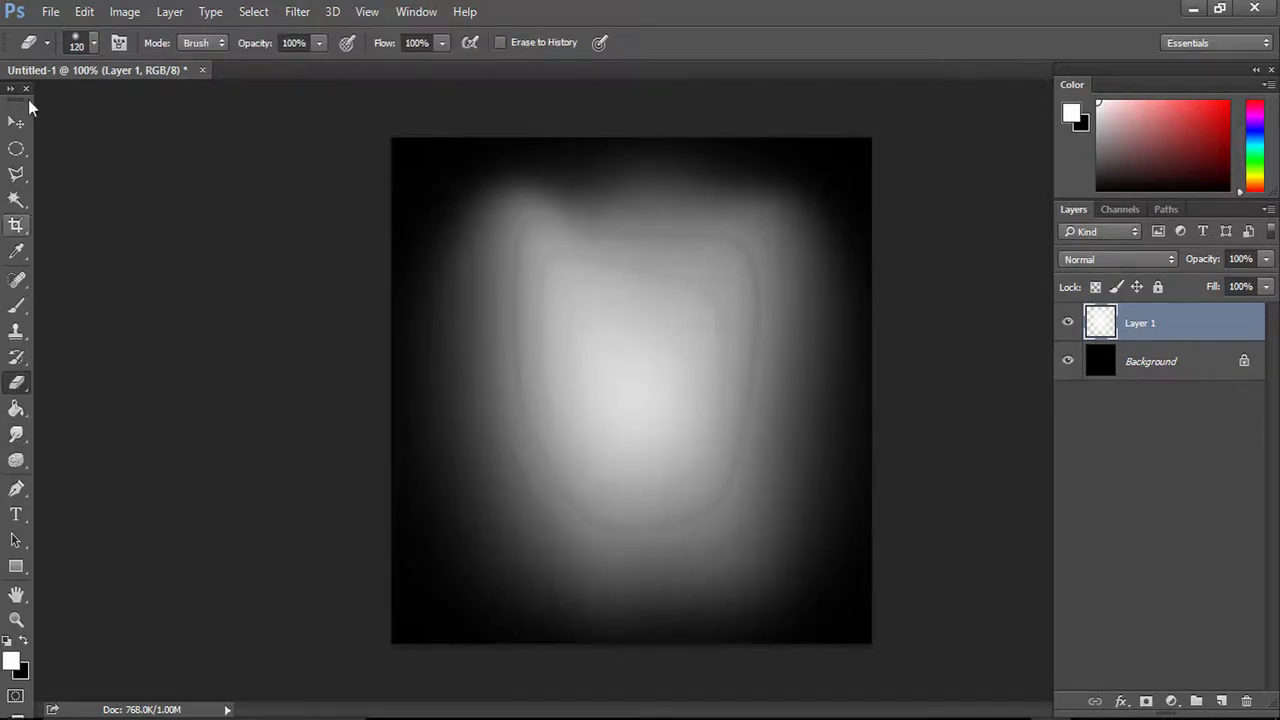
{"action": "left_click", "coordinate": [93, 43]}
{"action": "left_click", "coordinate": [320, 43]}
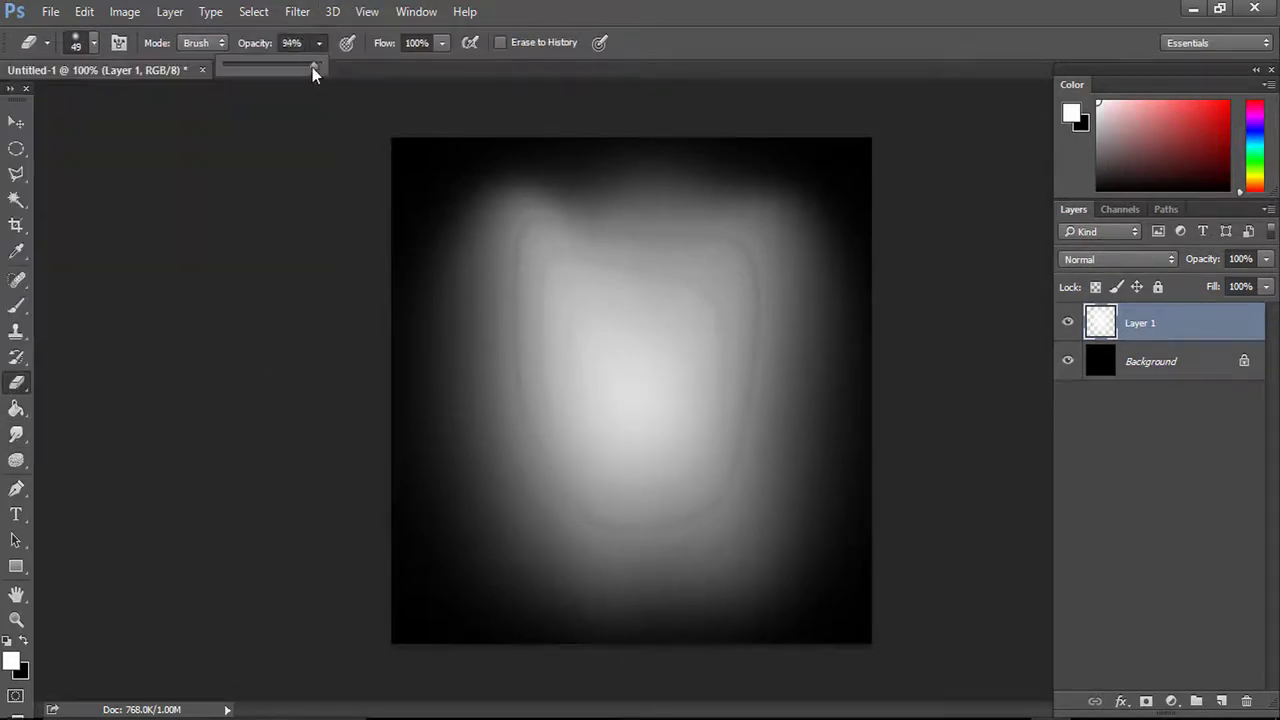
{"action": "left_click", "coordinate": [77, 44]}
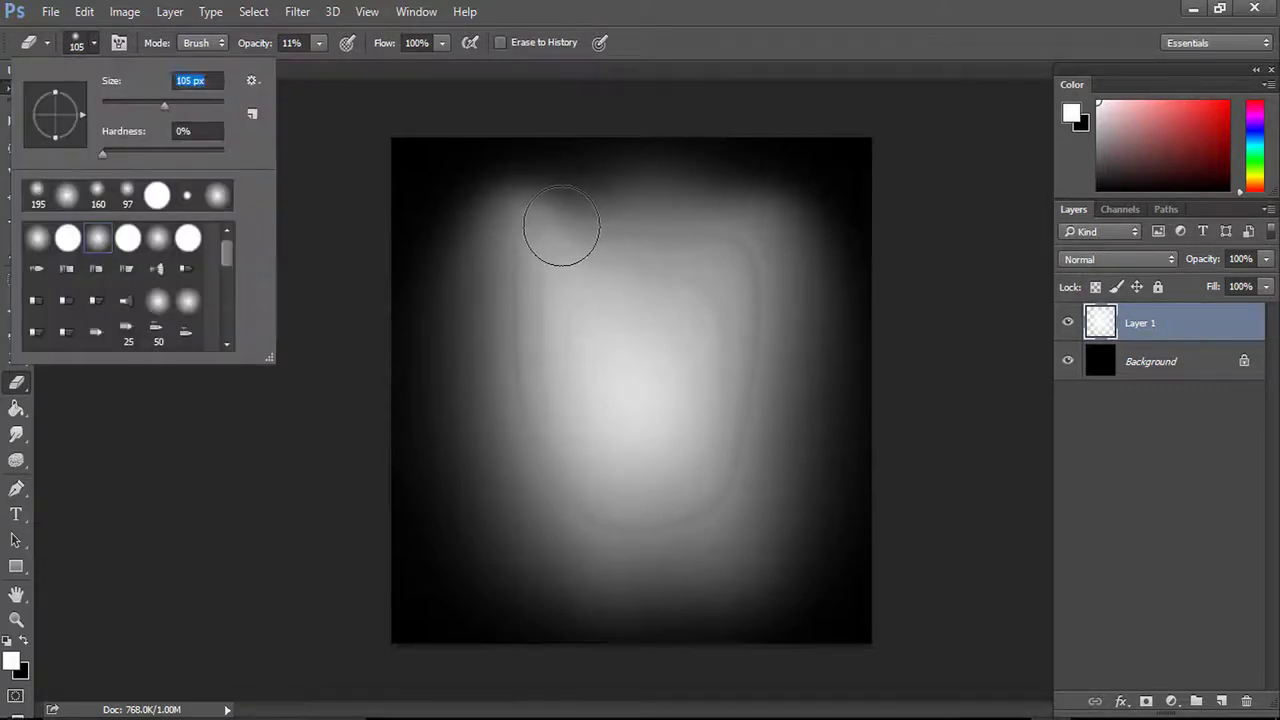
{"action": "left_click_drag", "start_coordinate": [561, 230], "coordinate": [544, 449]}
{"action": "mouse_move", "coordinate": [561, 232]}
{"action": "left_mouse_down"}
{"action": "mouse_move", "coordinate": [586, 402]}
{"action": "mouse_move", "coordinate": [729, 206]}
{"action": "mouse_move", "coordinate": [629, 394]}
{"action": "mouse_move", "coordinate": [625, 440]}
{"action": "mouse_move", "coordinate": [746, 524]}
{"action": "mouse_move", "coordinate": [757, 234]}
{"action": "mouse_move", "coordinate": [774, 531]}
{"action": "mouse_move", "coordinate": [814, 211]}
{"action": "mouse_move", "coordinate": [701, 652]}
{"action": "mouse_move", "coordinate": [451, 289]}
{"action": "mouse_move", "coordinate": [454, 523]}
{"action": "mouse_move", "coordinate": [377, 217]}
{"action": "mouse_move", "coordinate": [516, 626]}
{"action": "mouse_move", "coordinate": [440, 320]}
{"action": "mouse_move", "coordinate": [494, 534]}
{"action": "mouse_move", "coordinate": [517, 363]}
{"action": "mouse_move", "coordinate": [506, 640]}
{"action": "left_mouse_up"}
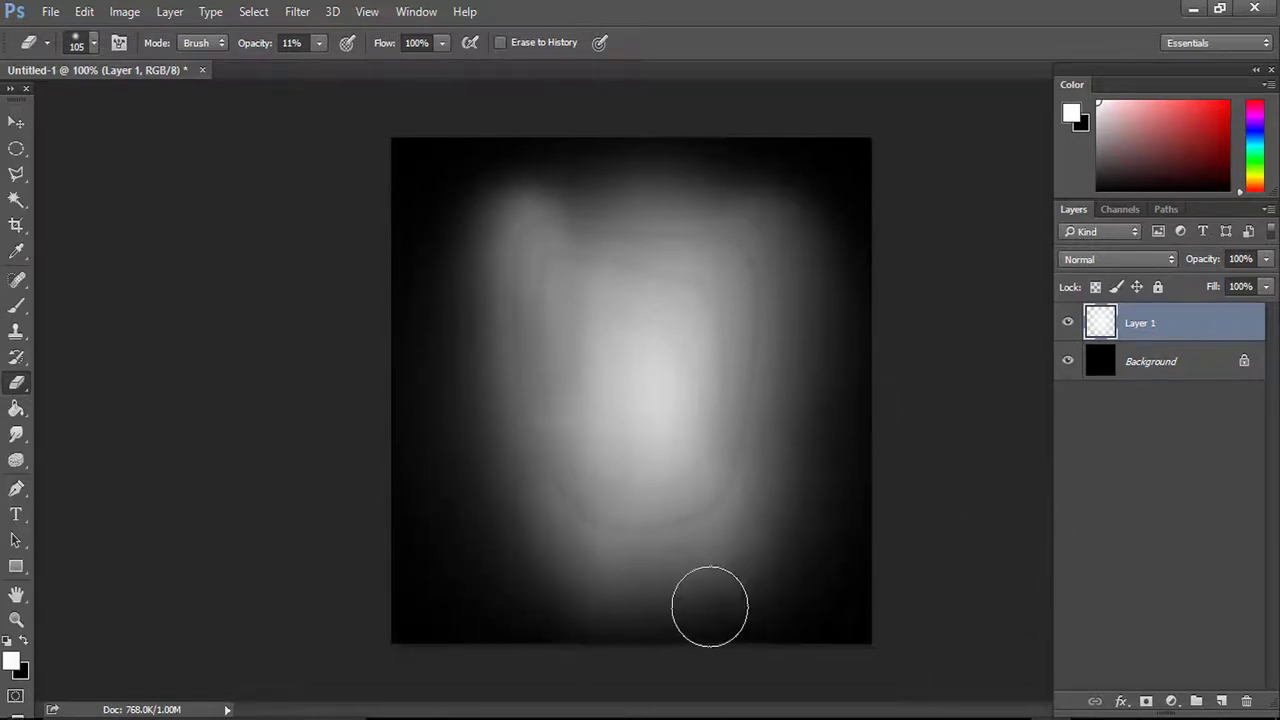
{"action": "mouse_move", "coordinate": [709, 606]}
{"action": "left_mouse_down"}
{"action": "mouse_move", "coordinate": [737, 603]}
{"action": "mouse_move", "coordinate": [580, 500]}
{"action": "mouse_move", "coordinate": [590, 575]}
{"action": "left_mouse_up"}
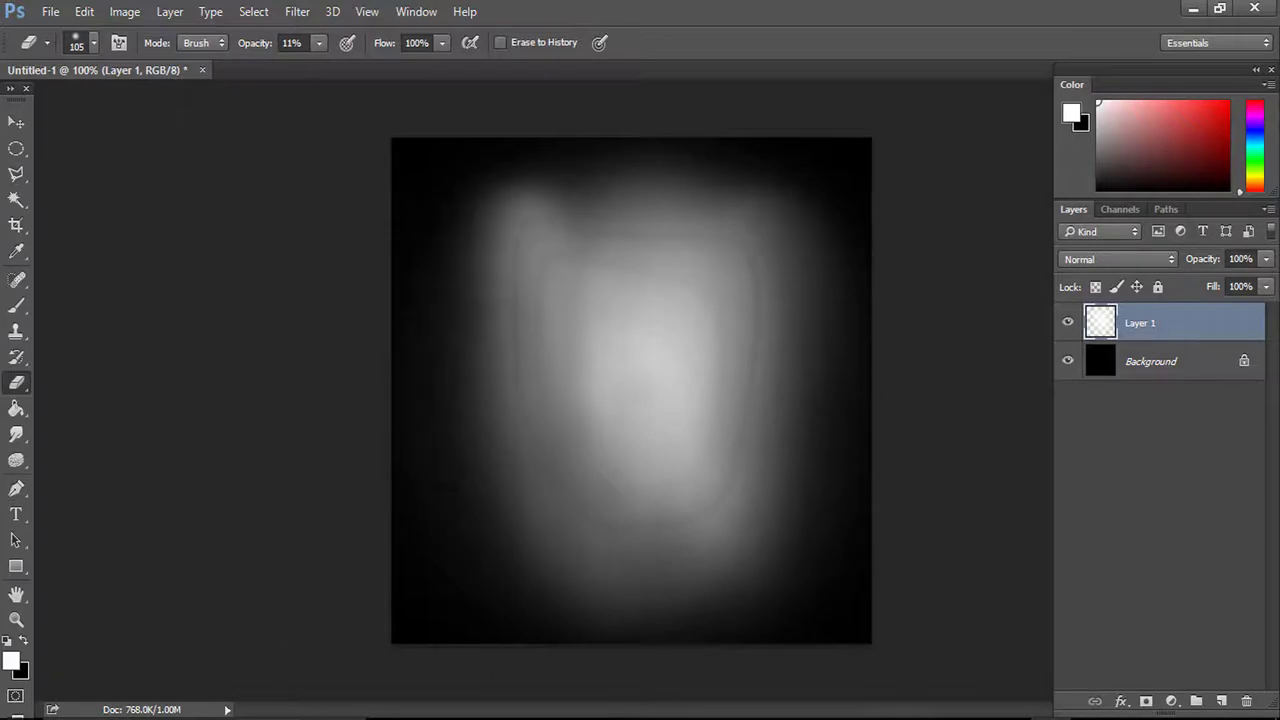
Step: Smudge the upper corners and lower edges of the white cloud further with the 195 px brush
{"action": "left_click", "coordinate": [16, 434]}
{"action": "mouse_move", "coordinate": [480, 357]}
{"action": "left_mouse_down"}
{"action": "mouse_move", "coordinate": [471, 277]}
{"action": "mouse_move", "coordinate": [429, 186]}
{"action": "mouse_move", "coordinate": [496, 311]}
{"action": "mouse_move", "coordinate": [463, 551]}
{"action": "mouse_move", "coordinate": [489, 509]}
{"action": "left_mouse_up"}
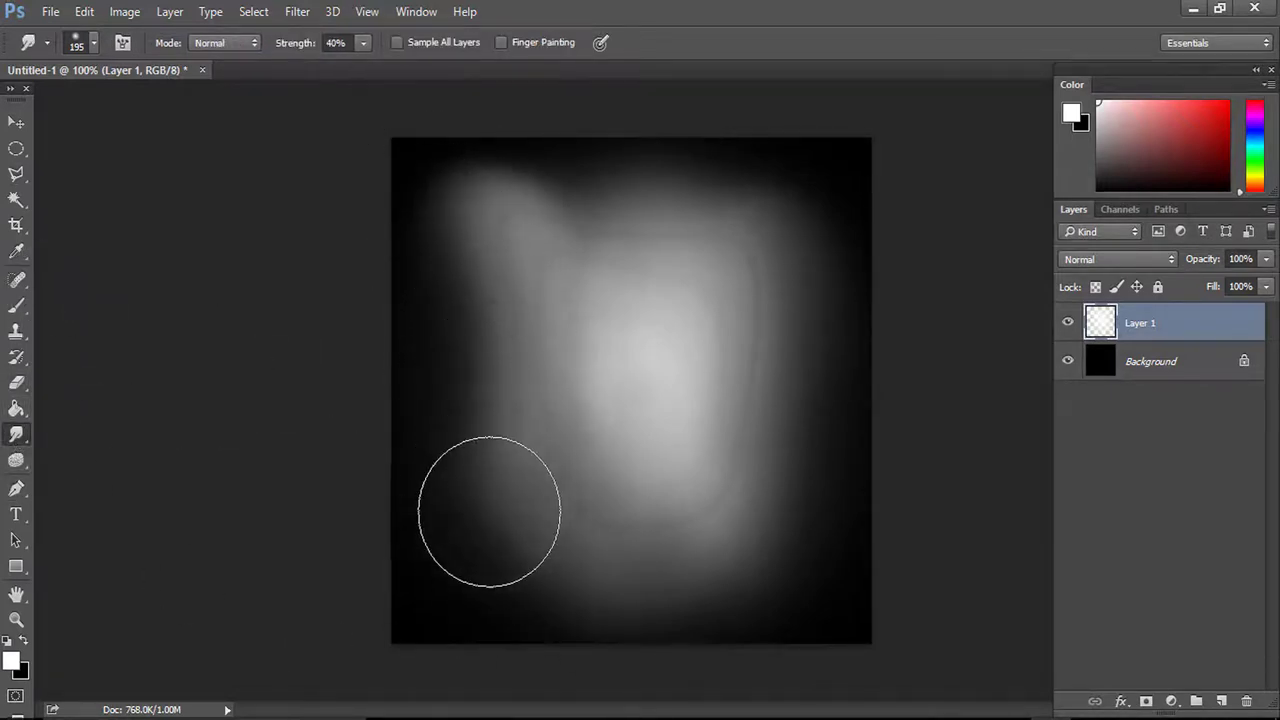
{"action": "mouse_move", "coordinate": [754, 462]}
{"action": "left_mouse_down"}
{"action": "mouse_move", "coordinate": [803, 389]}
{"action": "mouse_move", "coordinate": [786, 500]}
{"action": "mouse_move", "coordinate": [806, 577]}
{"action": "mouse_move", "coordinate": [803, 251]}
{"action": "mouse_move", "coordinate": [731, 277]}
{"action": "mouse_move", "coordinate": [771, 252]}
{"action": "mouse_move", "coordinate": [623, 263]}
{"action": "mouse_move", "coordinate": [649, 463]}
{"action": "mouse_move", "coordinate": [640, 443]}
{"action": "mouse_move", "coordinate": [750, 376]}
{"action": "mouse_move", "coordinate": [743, 451]}
{"action": "mouse_move", "coordinate": [626, 314]}
{"action": "mouse_move", "coordinate": [552, 524]}
{"action": "left_mouse_up"}
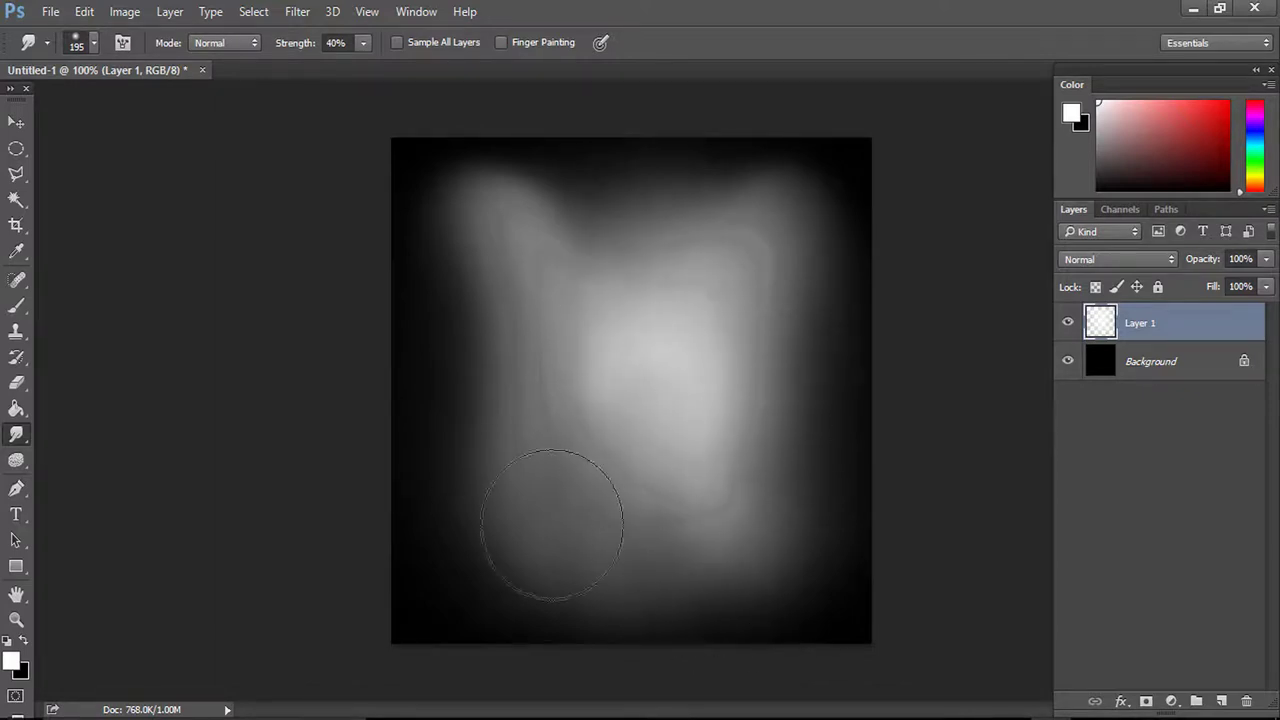
Step: Unlock the black background layer and delete it, leaving the white cloud on transparency
{"action": "left_click", "coordinate": [1150, 362]}
{"action": "double_click", "coordinate": [1163, 370]}
{"action": "left_click", "coordinate": [822, 240]}
{"action": "key", "text": "Delete"}
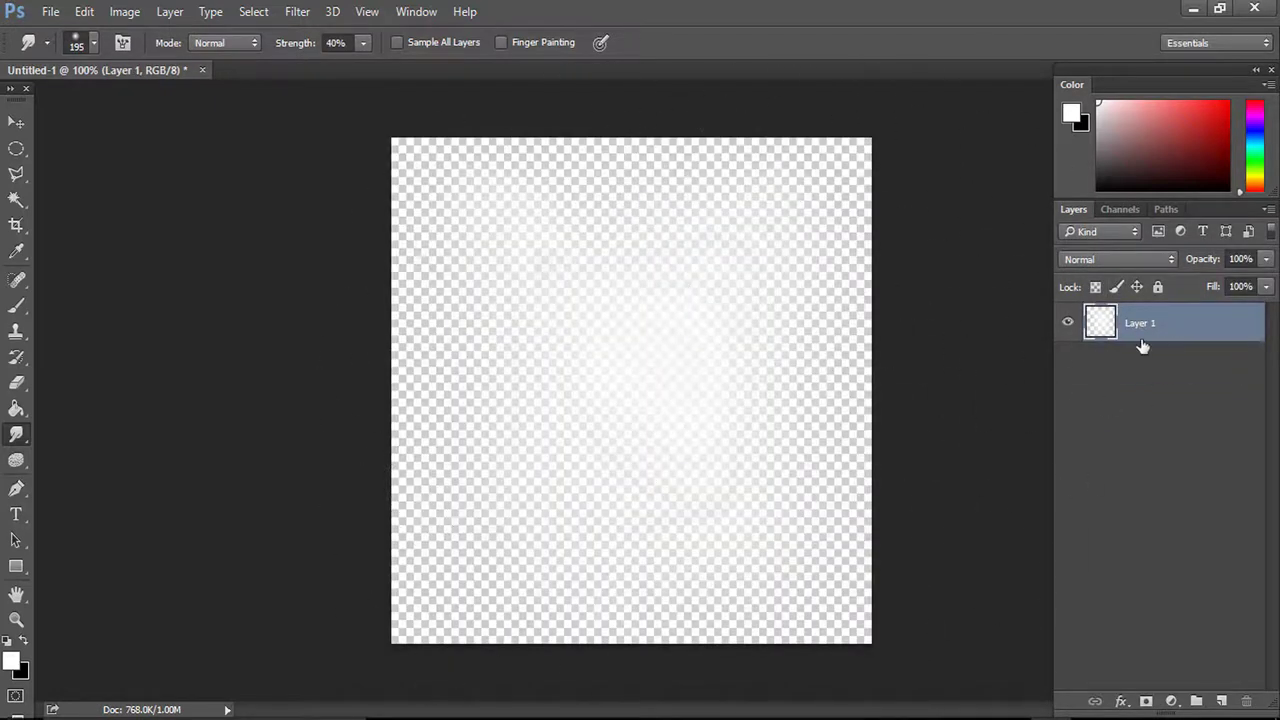
Step: Save the image as a PNG named steam in the Unity project's maps folder, keeping the default PNG options
{"action": "left_click", "coordinate": [50, 11]}
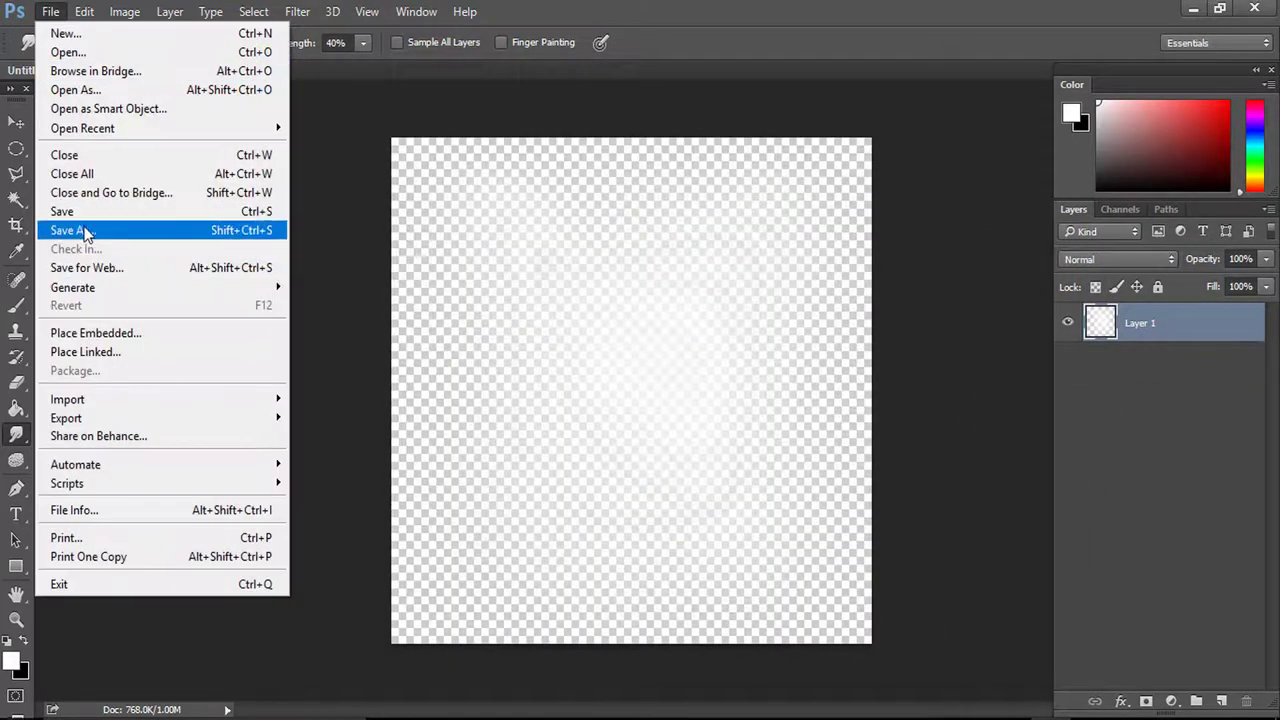
{"action": "left_click", "coordinate": [80, 229]}
{"action": "left_click", "coordinate": [305, 467]}
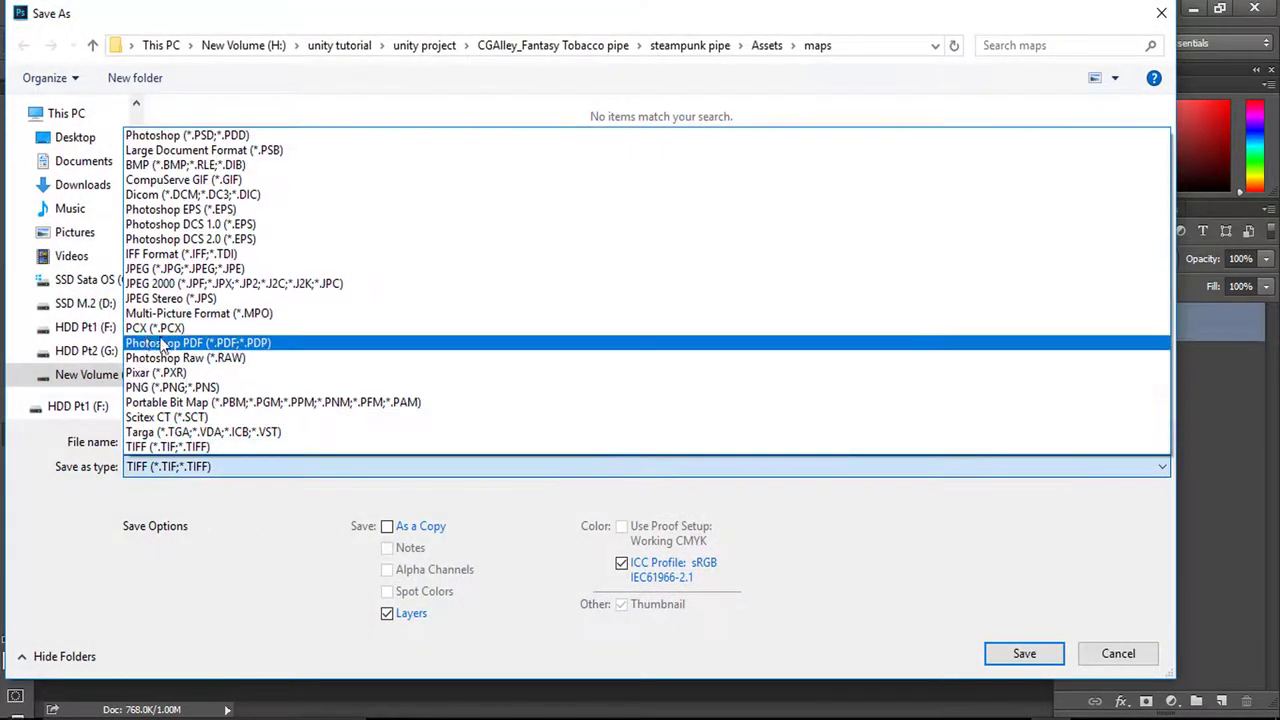
{"action": "left_click", "coordinate": [305, 380]}
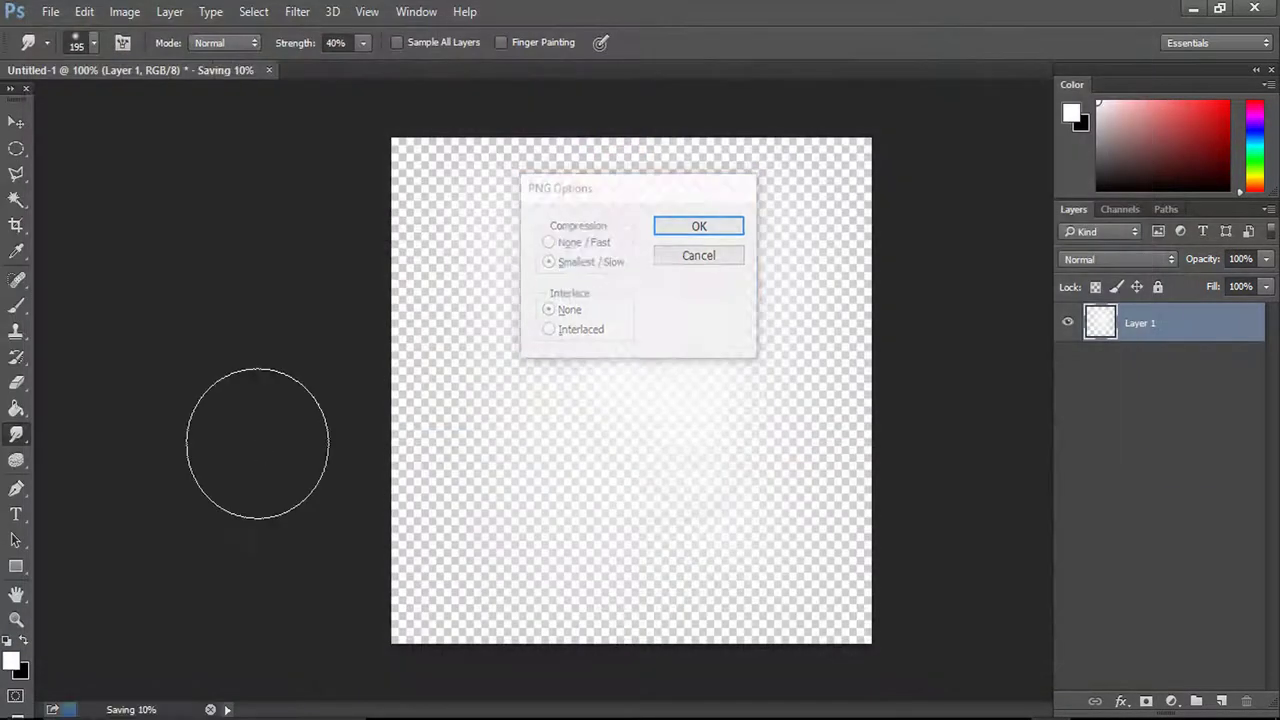
{"action": "key", "text": "Return"}
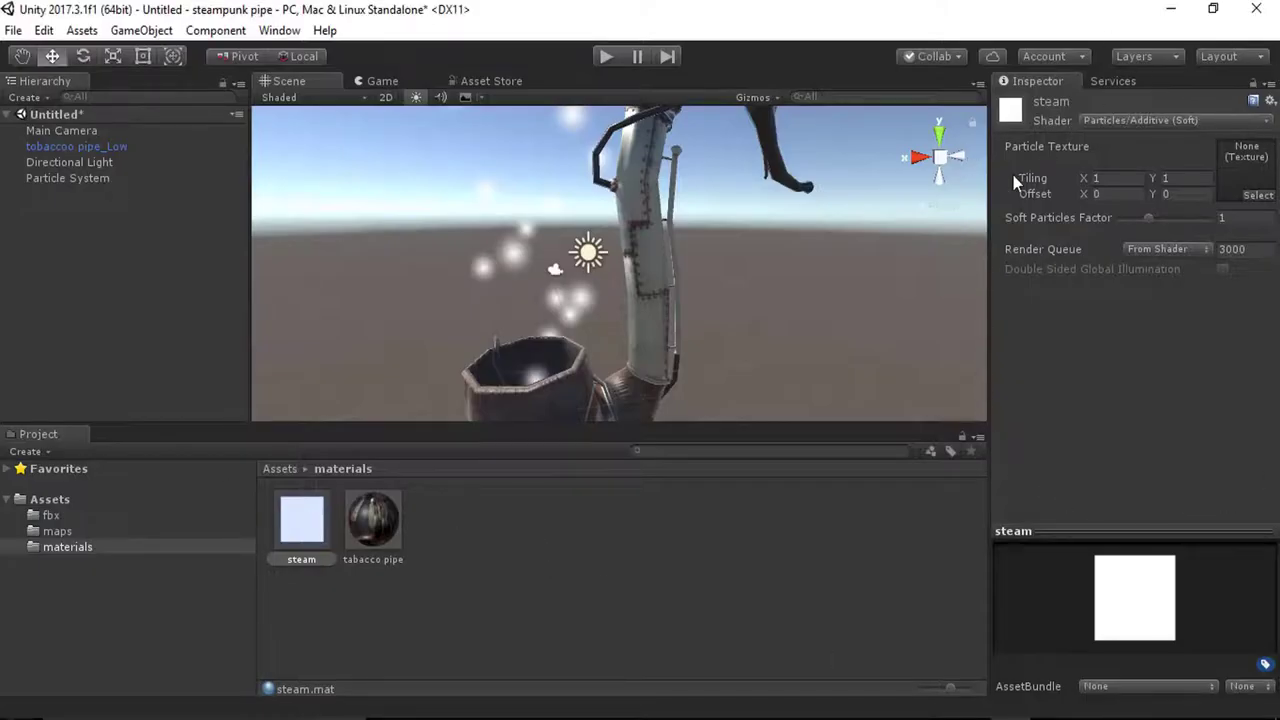
Step: In Unity, assign the steam texture from maps as the steam material's particle texture and apply that material to the particle system
{"action": "left_click", "coordinate": [52, 531]}
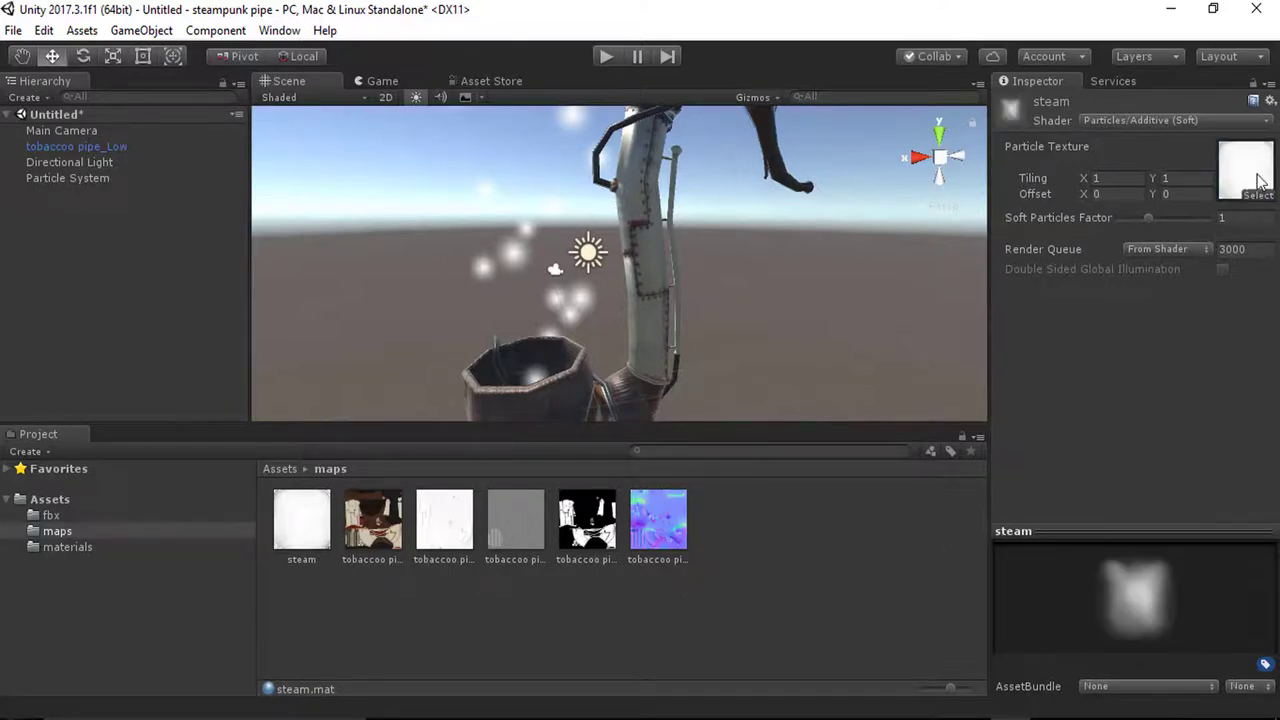
{"action": "left_click", "coordinate": [125, 548]}
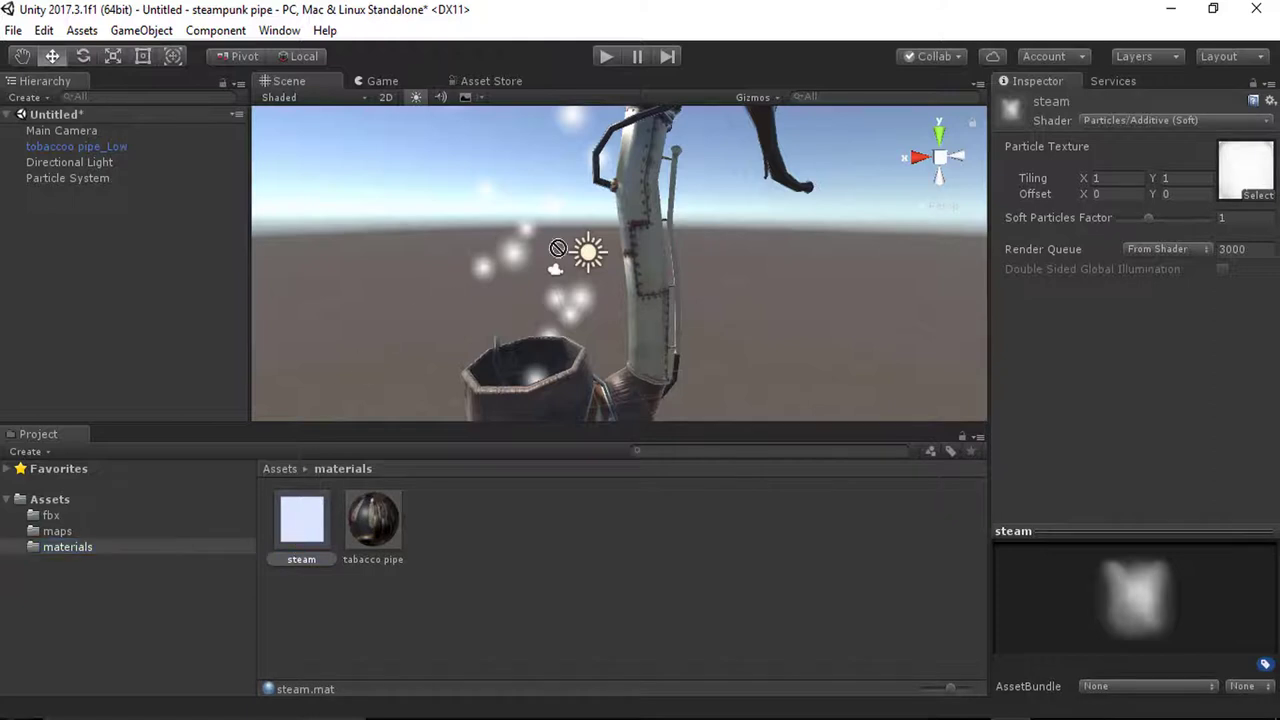
{"action": "left_click_drag", "start_coordinate": [520, 260], "coordinate": [520, 262]}
{"action": "scroll", "coordinate": [570, 368], "scroll_direction": "down", "scroll_amount": 4}
{"action": "scroll", "coordinate": [557, 315], "scroll_direction": "up", "scroll_amount": 8}
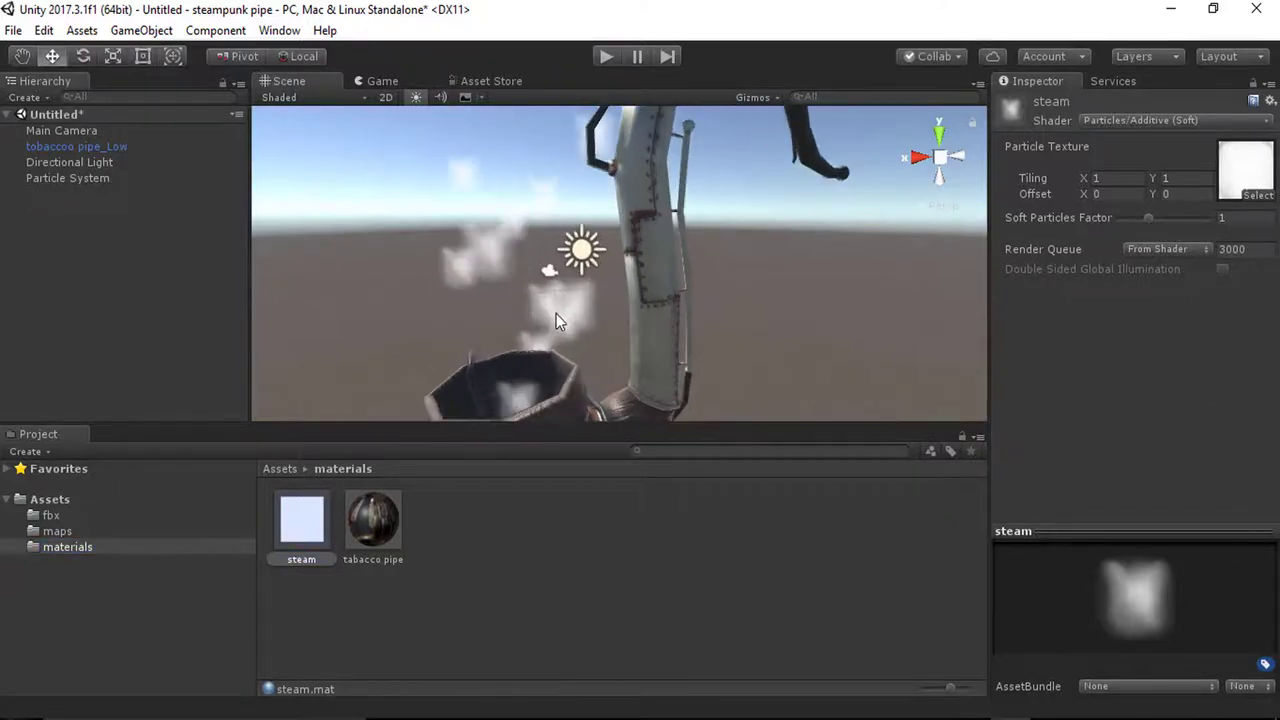
Step: Move the particle system along the X axis to position 1.74 over the pipe's bowl
{"action": "right_click_drag", "start_coordinate": [414, 281], "coordinate": [488, 286]}
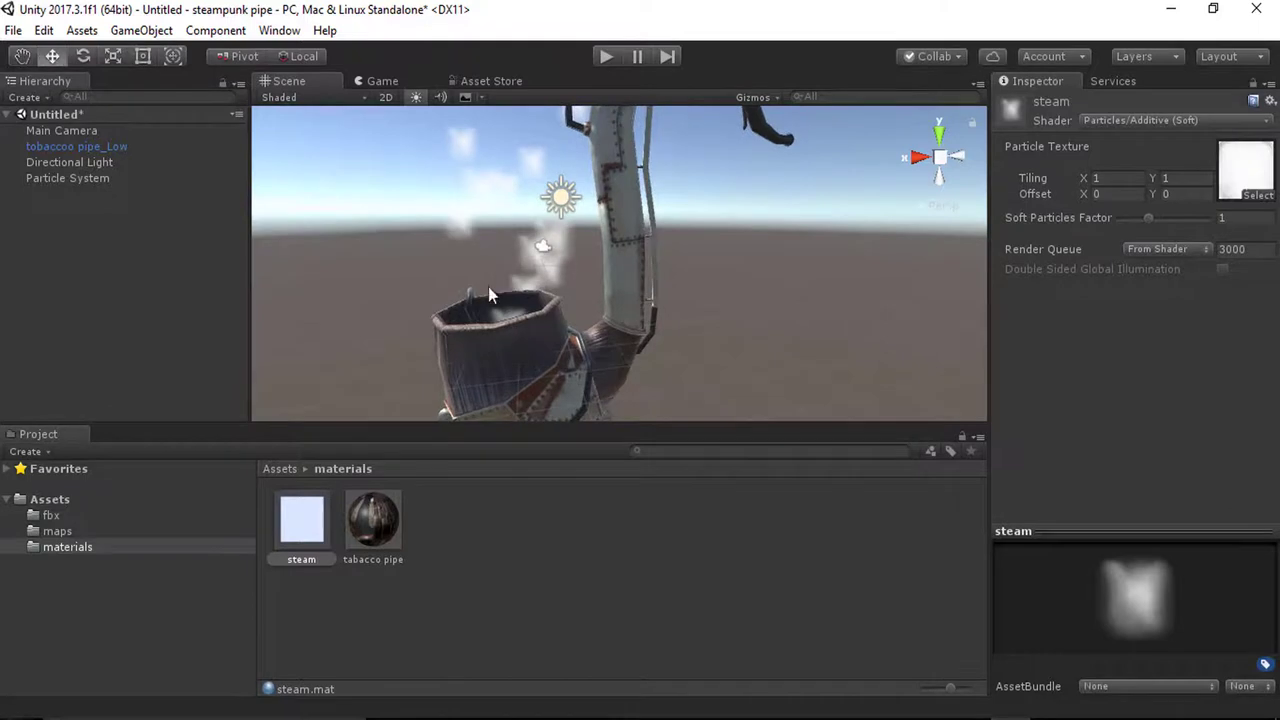
{"action": "left_click", "coordinate": [544, 273]}
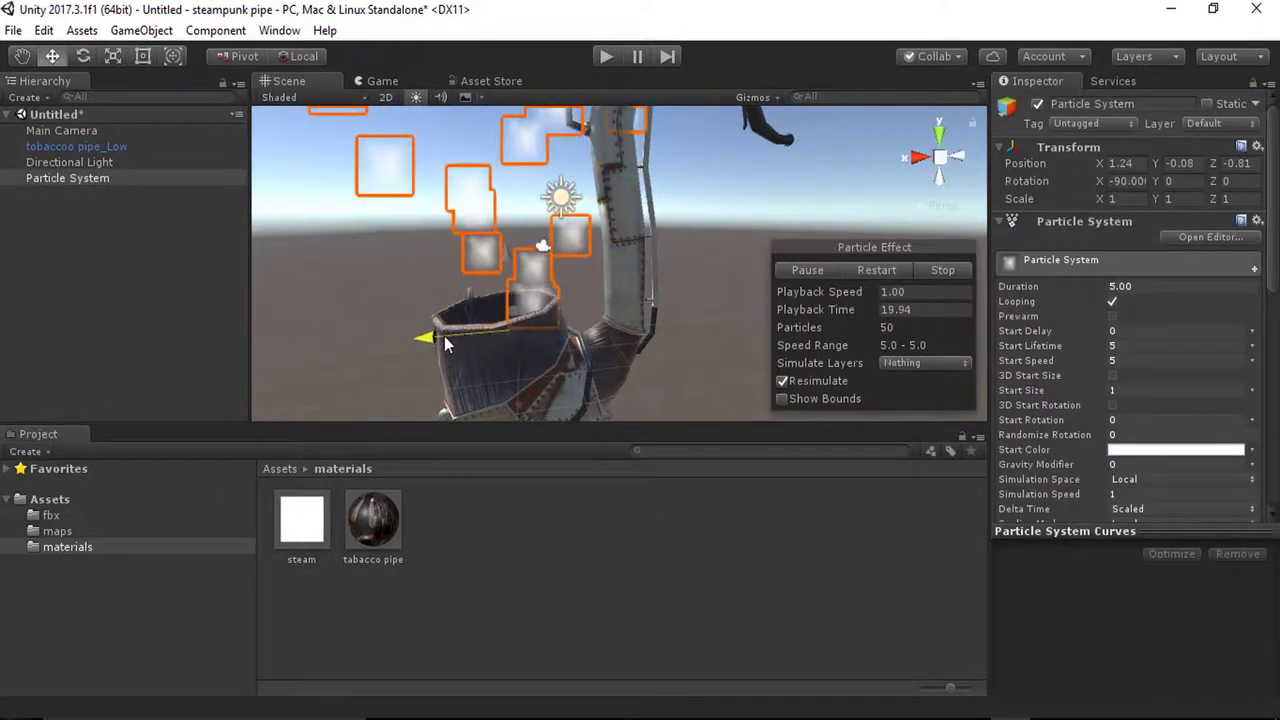
{"action": "left_click_drag", "start_coordinate": [444, 342], "coordinate": [424, 341]}
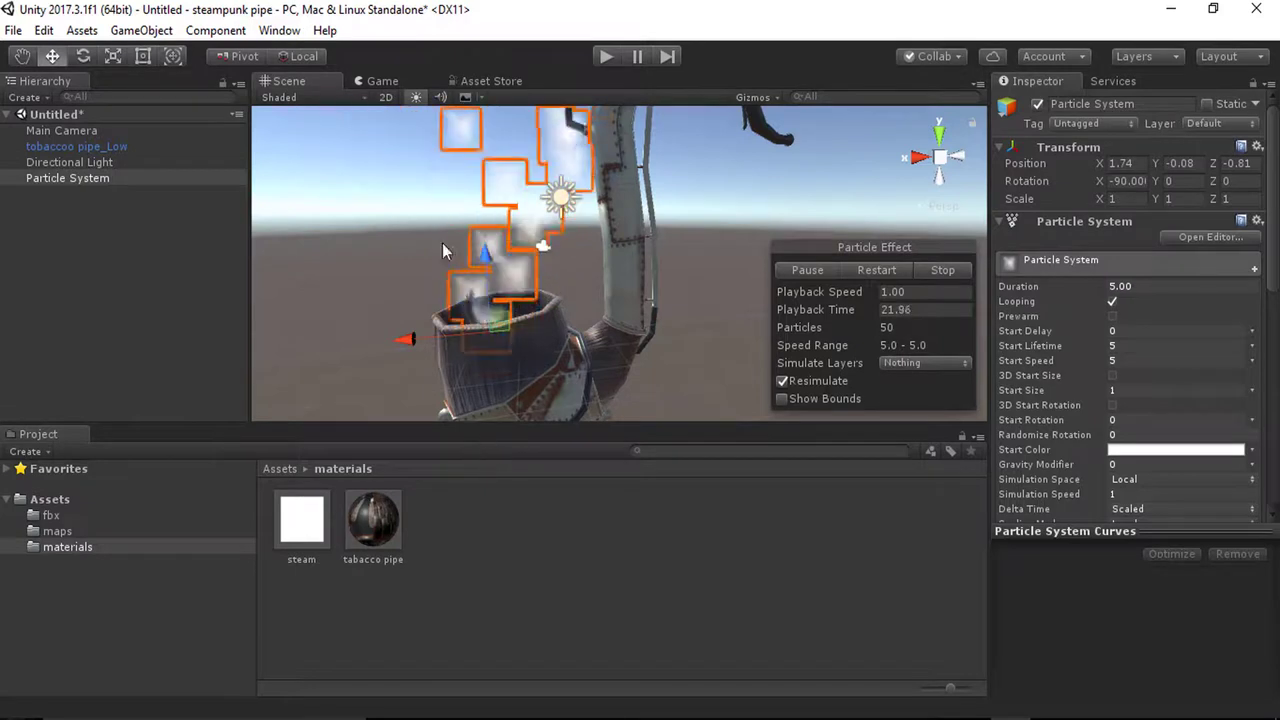
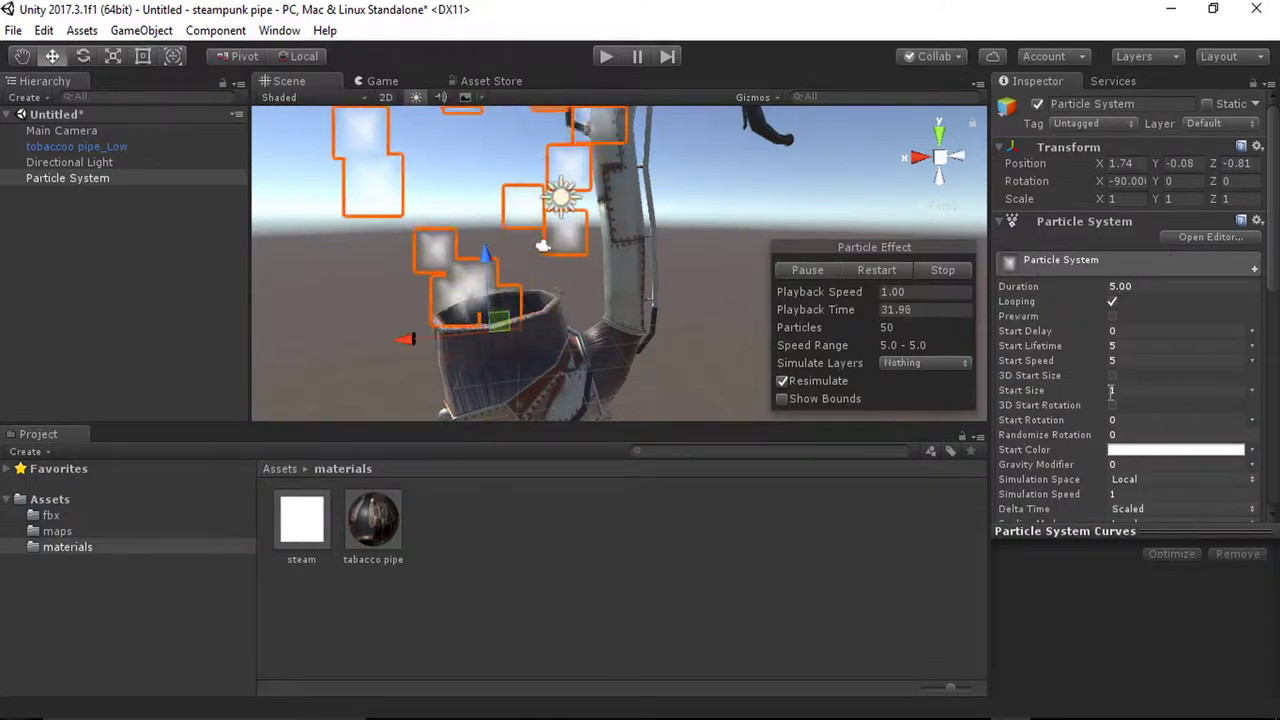
Step: Set the particle system's start size to 4
{"action": "left_click", "coordinate": [1143, 391]}
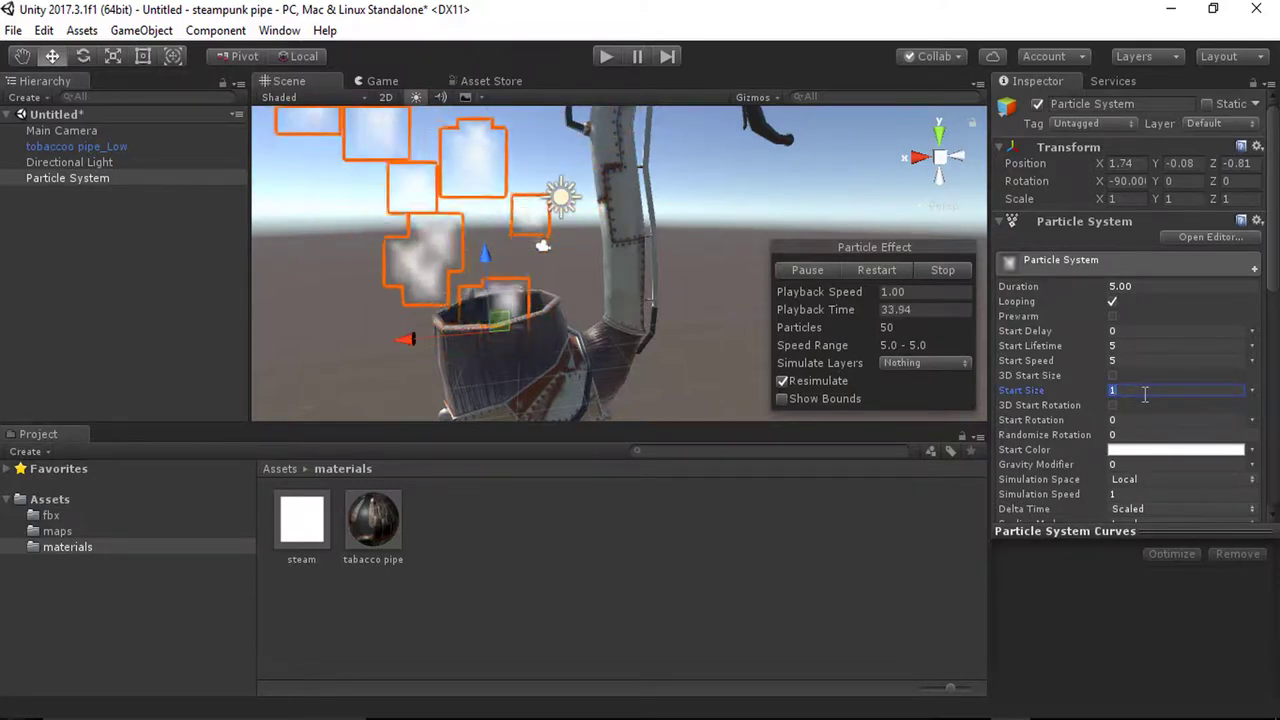
{"action": "type", "text": "4"}
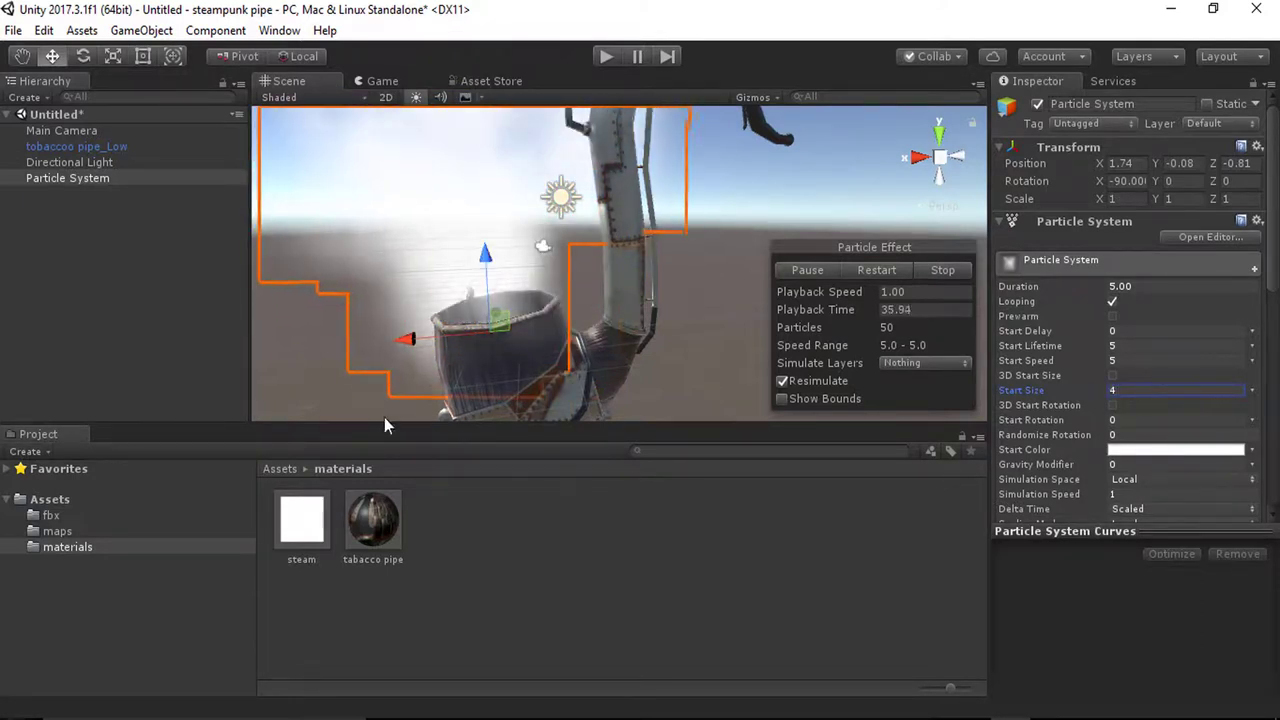
{"action": "left_click_drag", "start_coordinate": [384, 417], "coordinate": [478, 340], "text": "alt"}
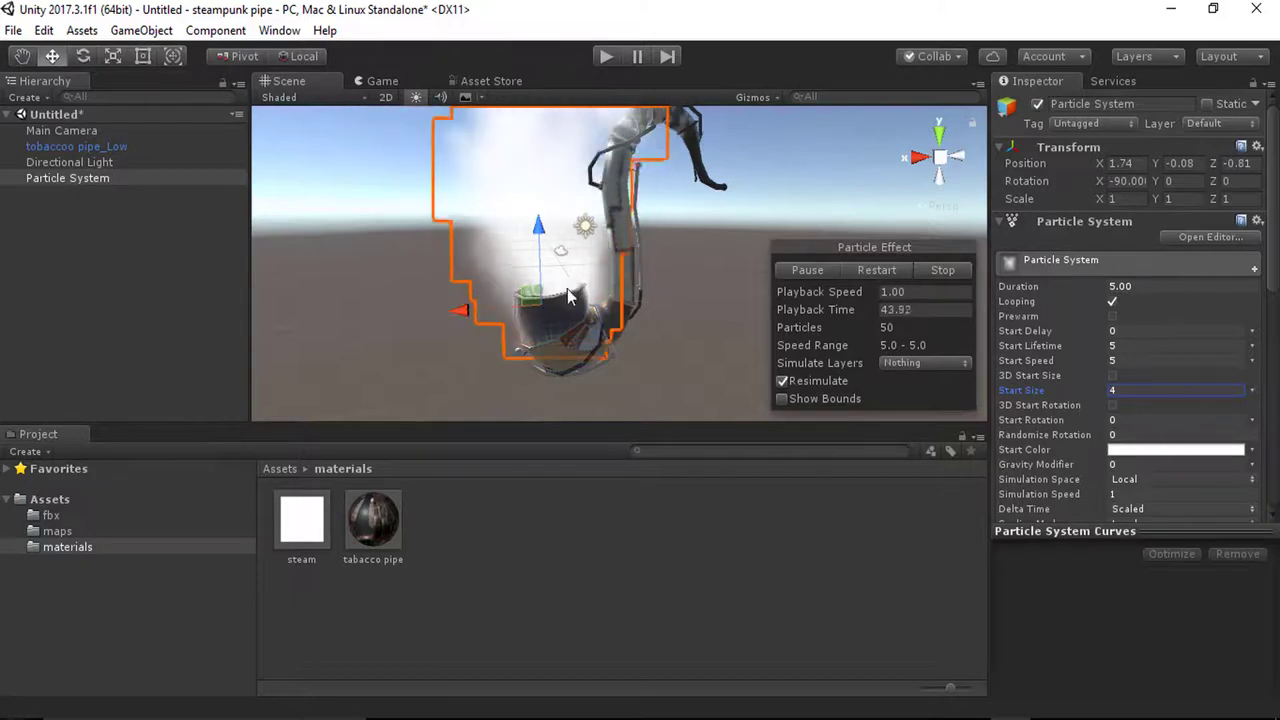
Step: Set the particle emission cone's angle to 10 and its radius to 0.5
{"action": "scroll", "coordinate": [1045, 376], "scroll_direction": "down", "scroll_amount": 5}
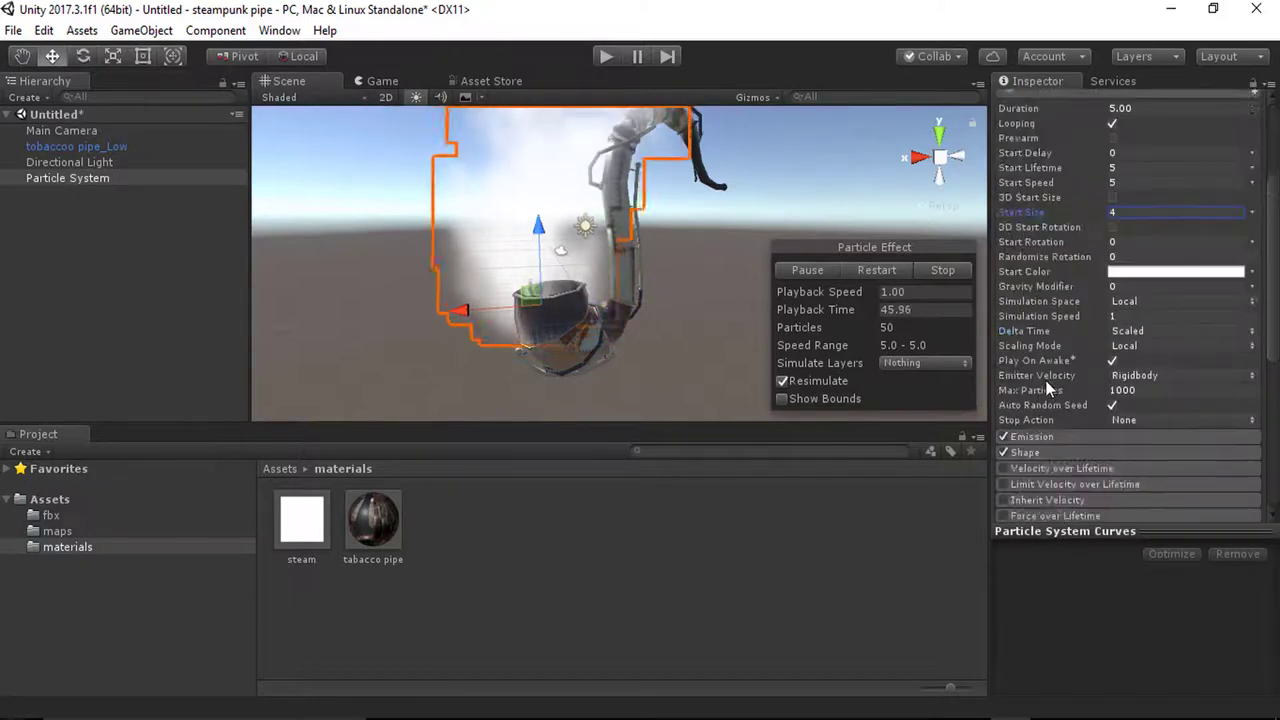
{"action": "left_click", "coordinate": [1052, 216]}
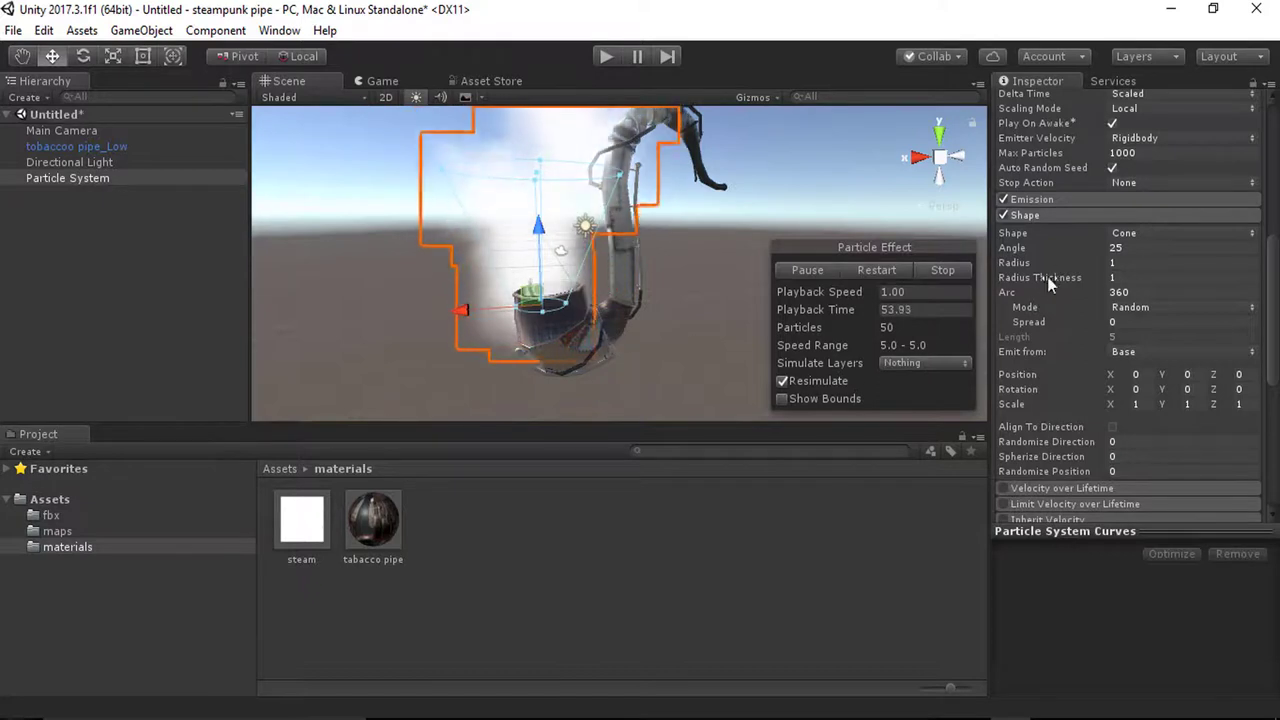
{"action": "left_click", "coordinate": [1145, 248]}
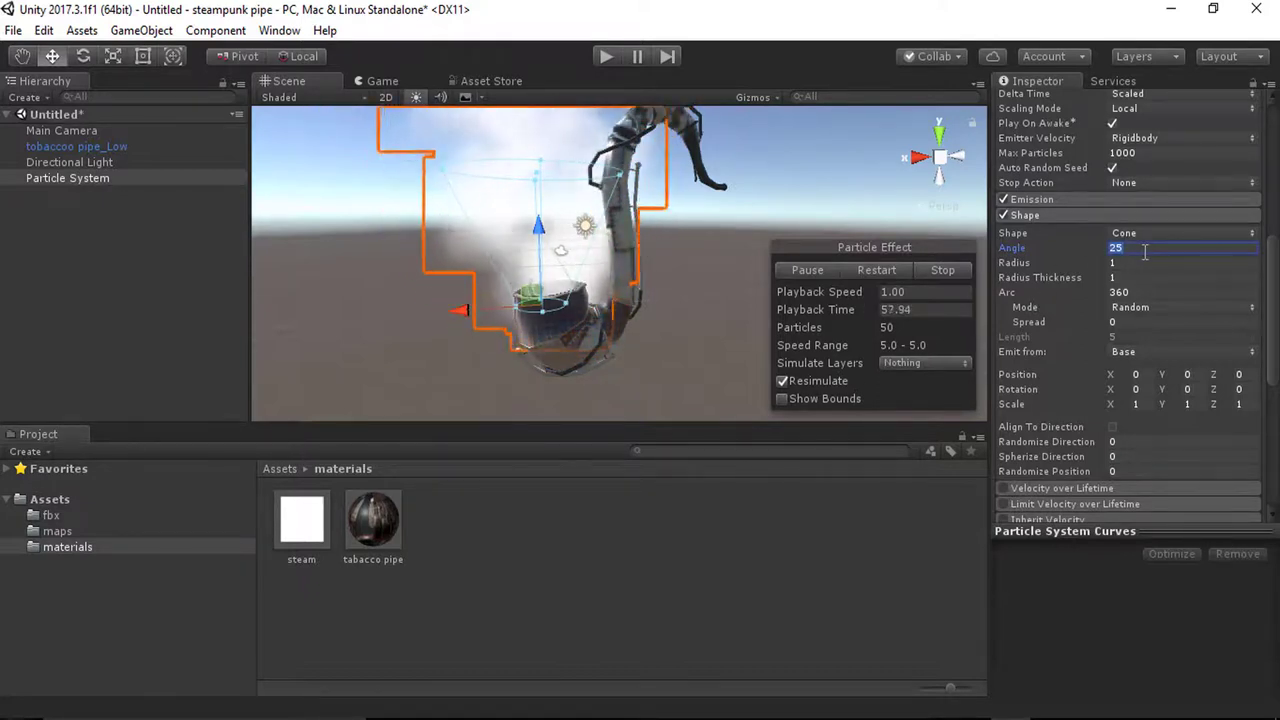
{"action": "type", "text": "10"}
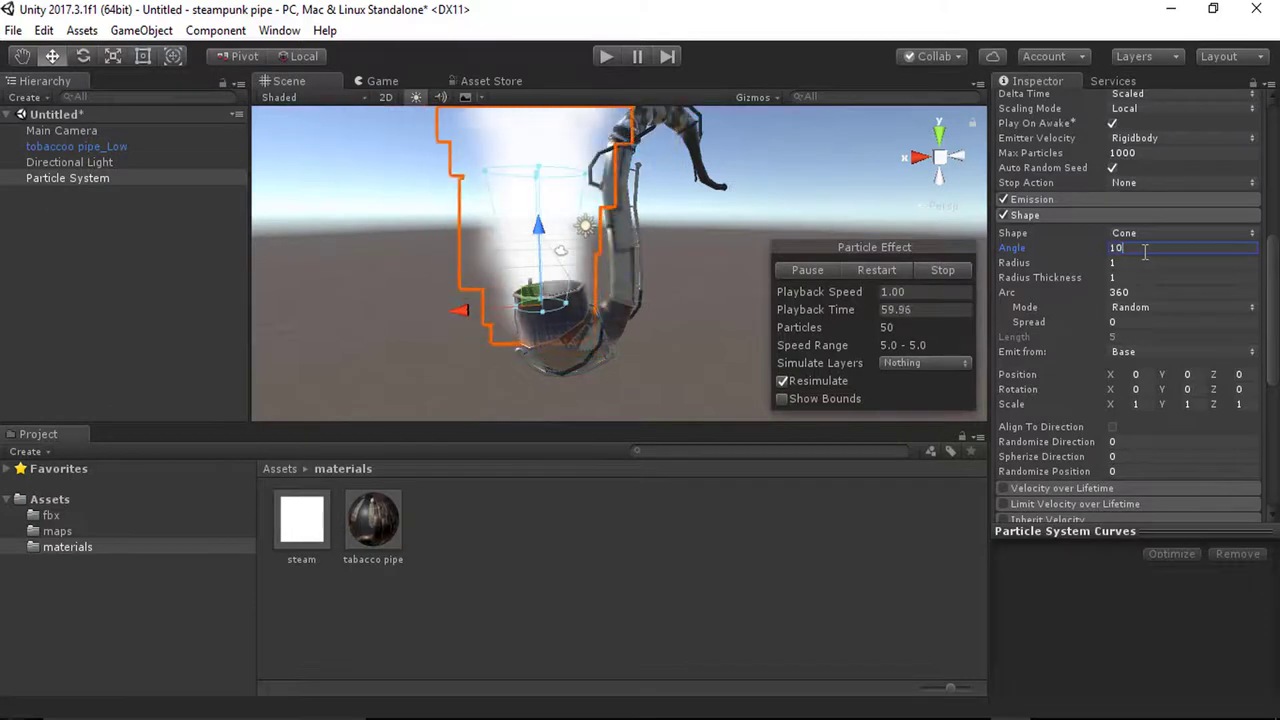
{"action": "scroll", "coordinate": [505, 314], "scroll_direction": "up", "scroll_amount": 7}
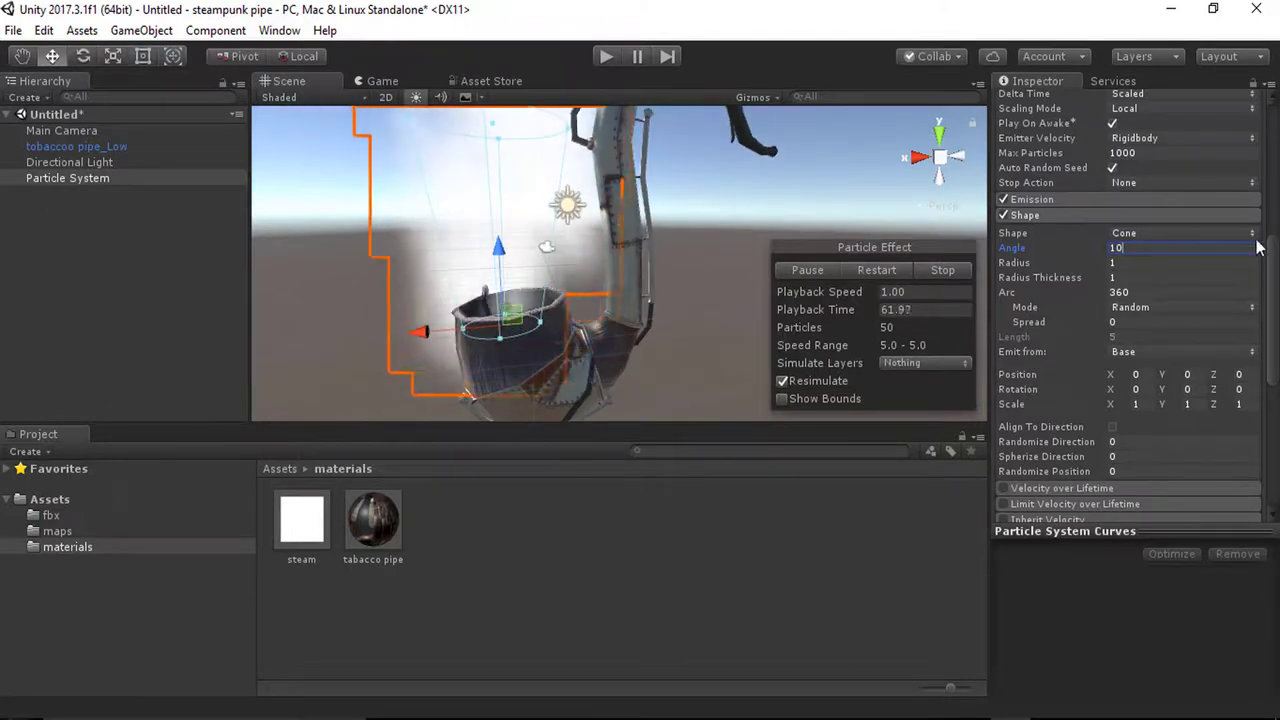
{"action": "left_click", "coordinate": [1127, 262]}
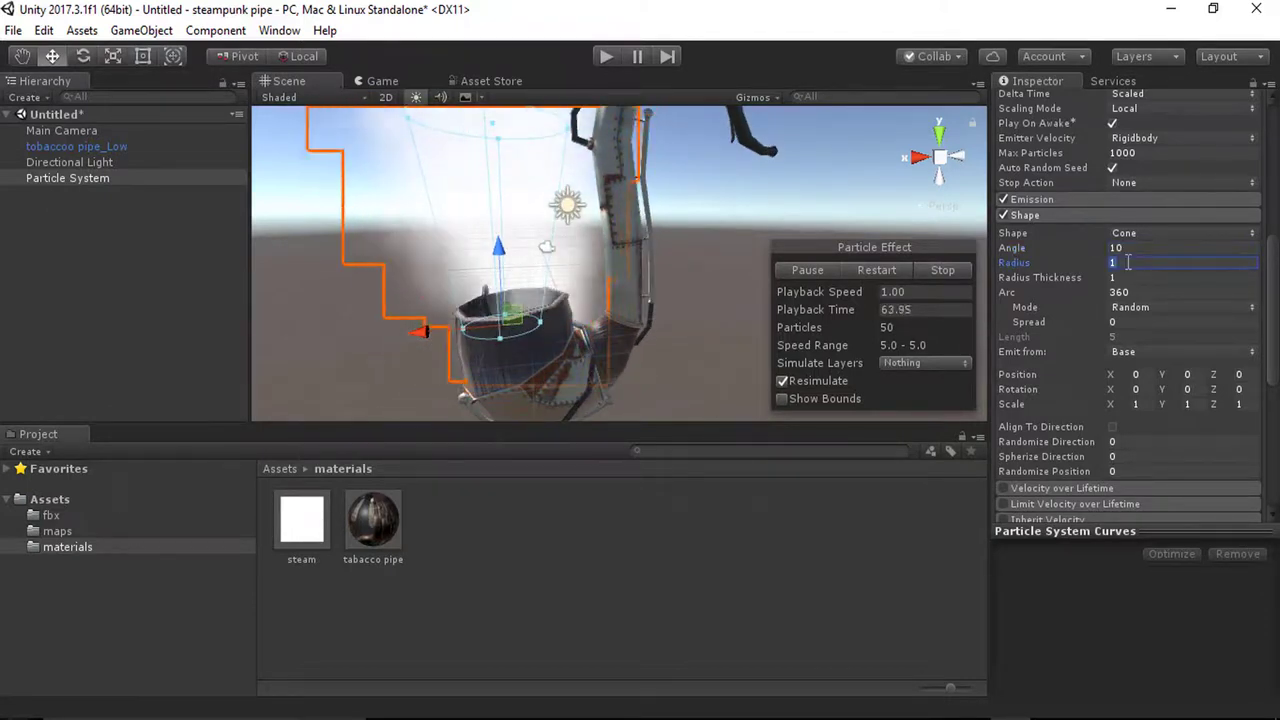
{"action": "type", "text": "0.5"}
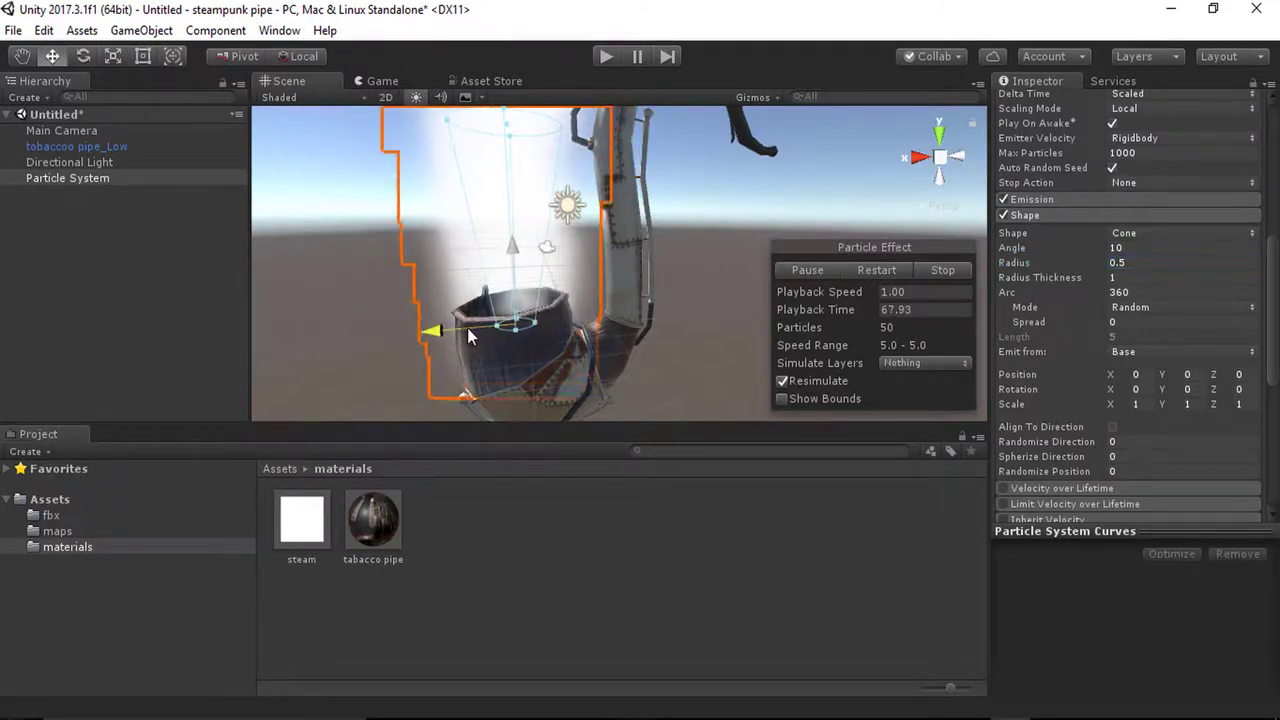
Step: Narrow the particle emission cone by setting its angle to 7 and its radius to 0.1
{"action": "left_click_drag", "start_coordinate": [465, 328], "coordinate": [530, 375], "text": "alt"}
{"action": "left_click", "coordinate": [1141, 262]}
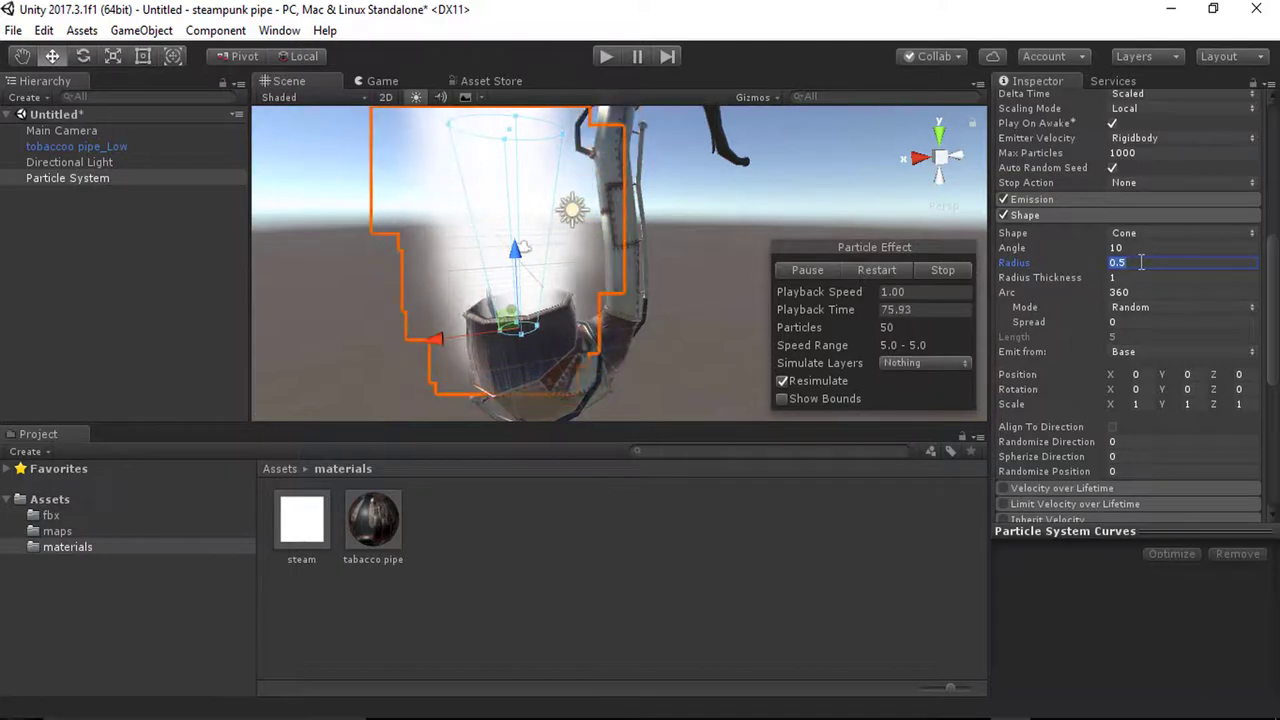
{"action": "type", "text": "1"}
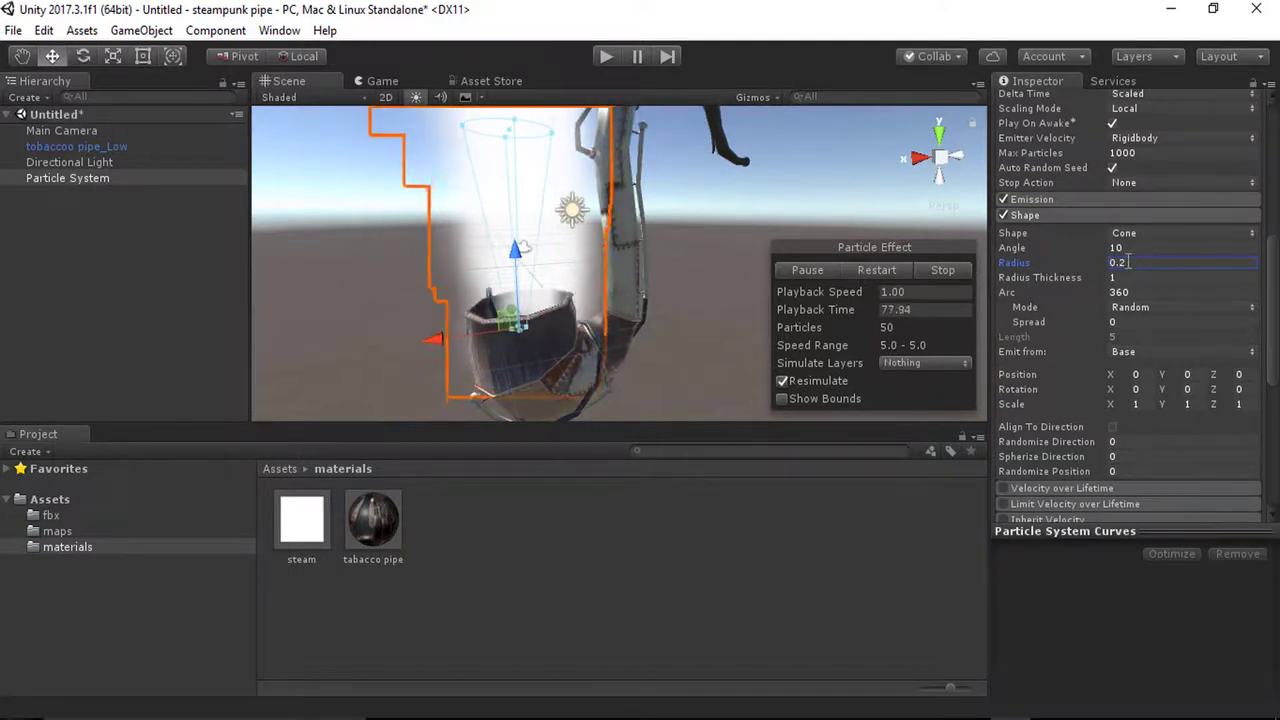
{"action": "left_click", "coordinate": [1147, 248]}
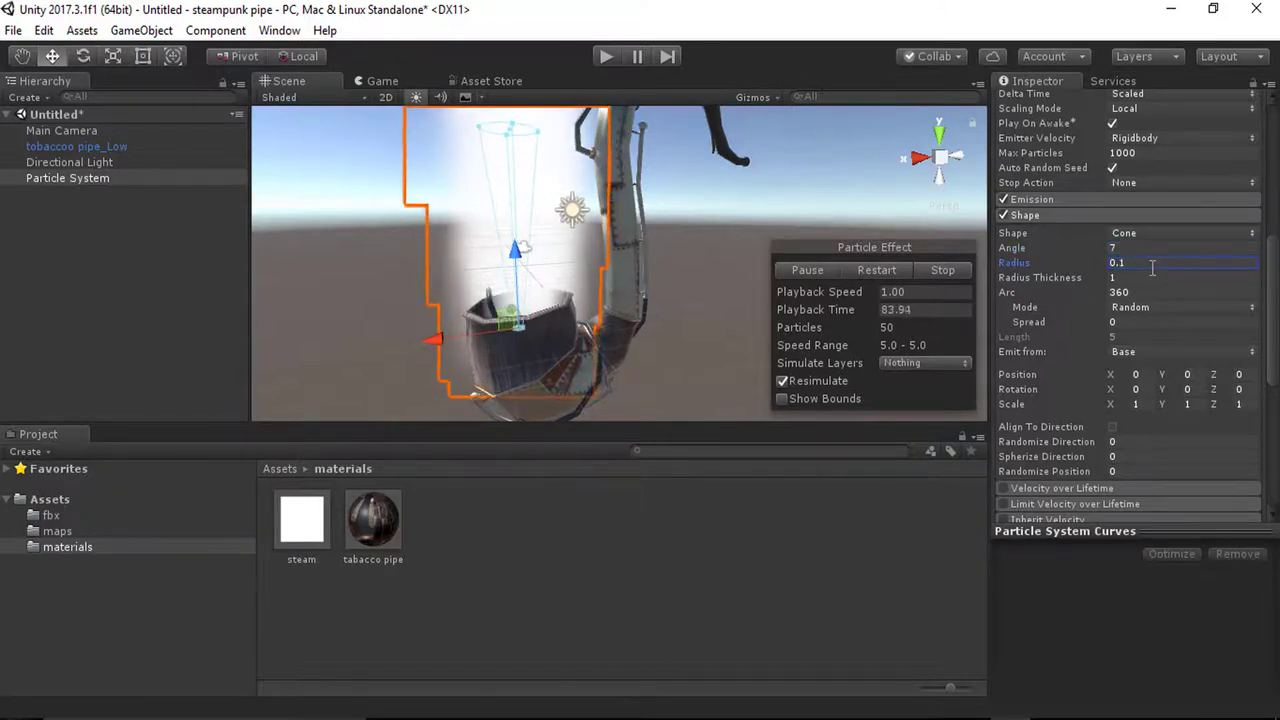
Step: Position the particle system inside the pipe's bowl at X 1.46, Y 0.17 and Z -0.19
{"action": "left_click_drag", "start_coordinate": [516, 292], "coordinate": [516, 249]}
{"action": "left_click", "coordinate": [657, 343]}
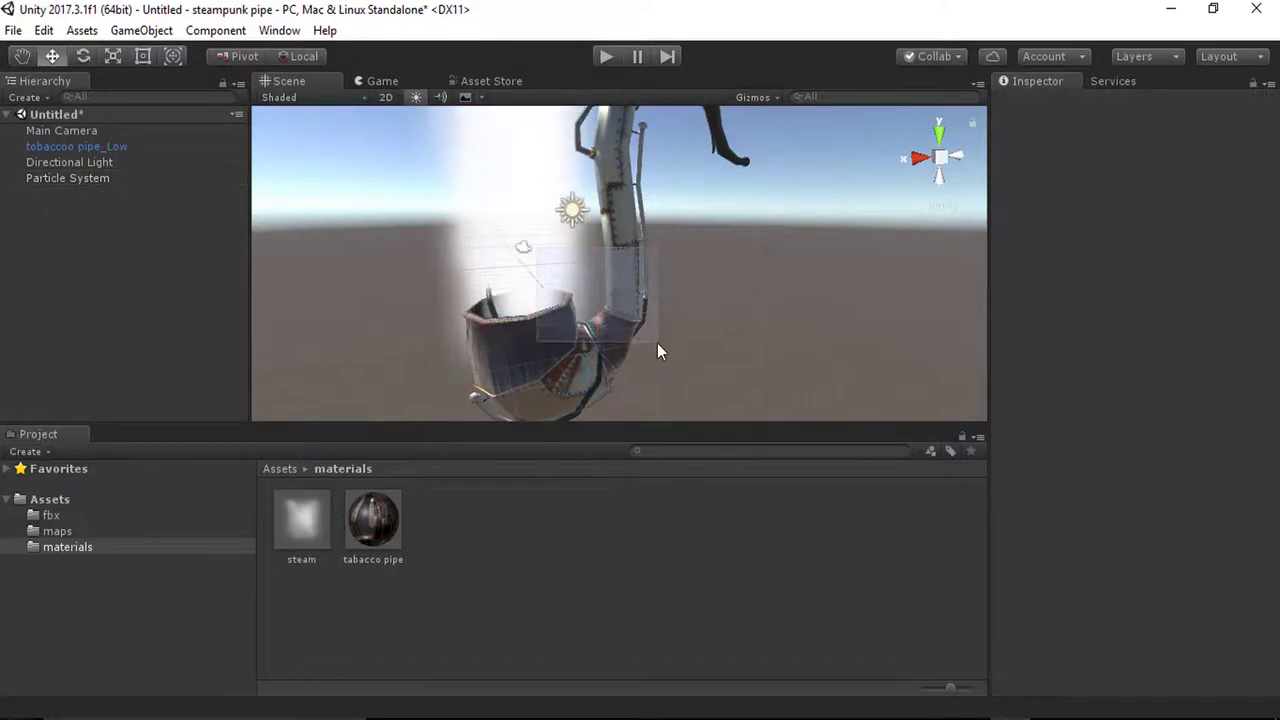
{"action": "left_click", "coordinate": [518, 270]}
{"action": "left_click_drag", "start_coordinate": [538, 308], "coordinate": [745, 382], "text": "alt"}
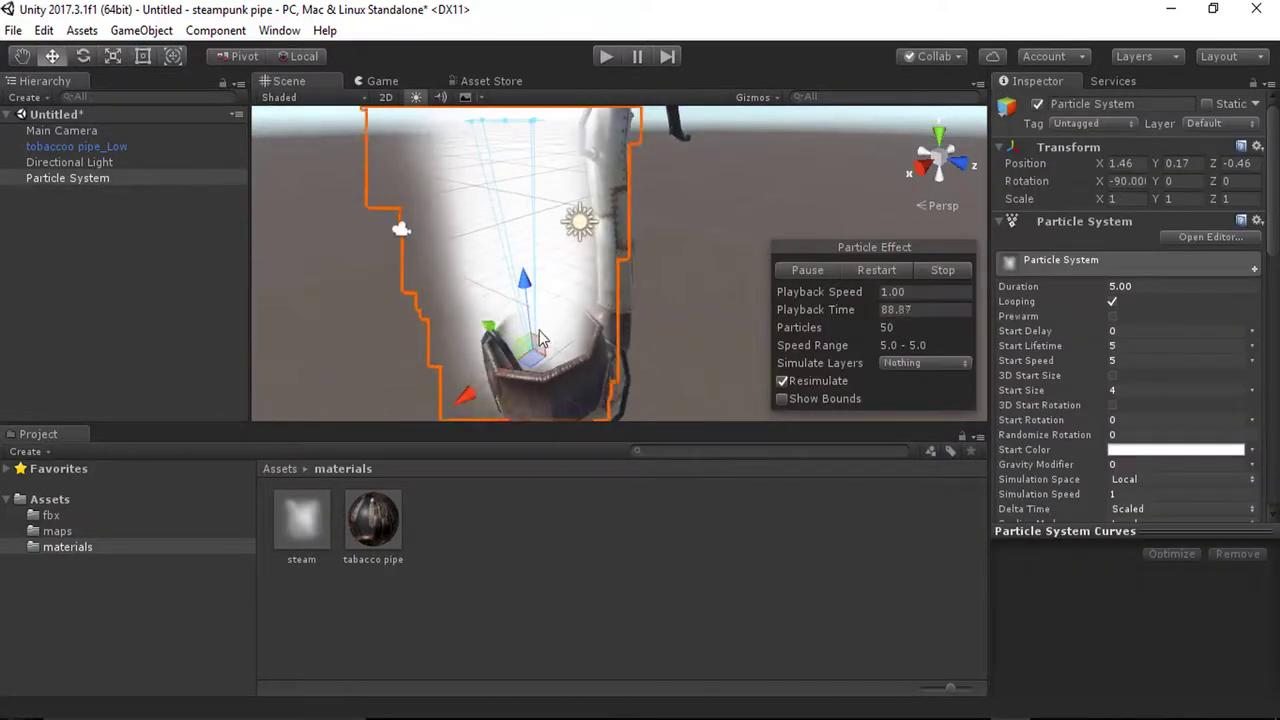
{"action": "left_click_drag", "start_coordinate": [490, 338], "coordinate": [496, 267], "text": "alt"}
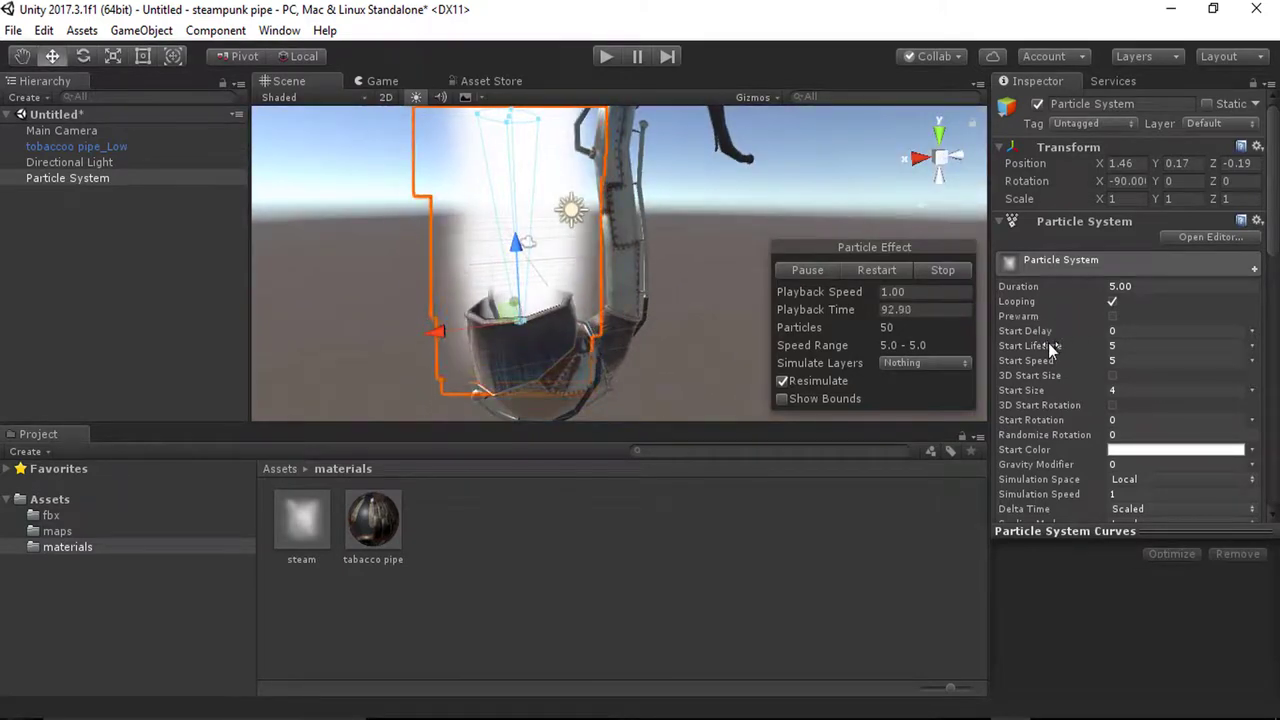
Step: Set the particle system's start size to 3
{"action": "scroll", "coordinate": [1050, 230], "scroll_direction": "down", "scroll_amount": 5}
{"action": "scroll", "coordinate": [1060, 265], "scroll_direction": "up", "scroll_amount": 5}
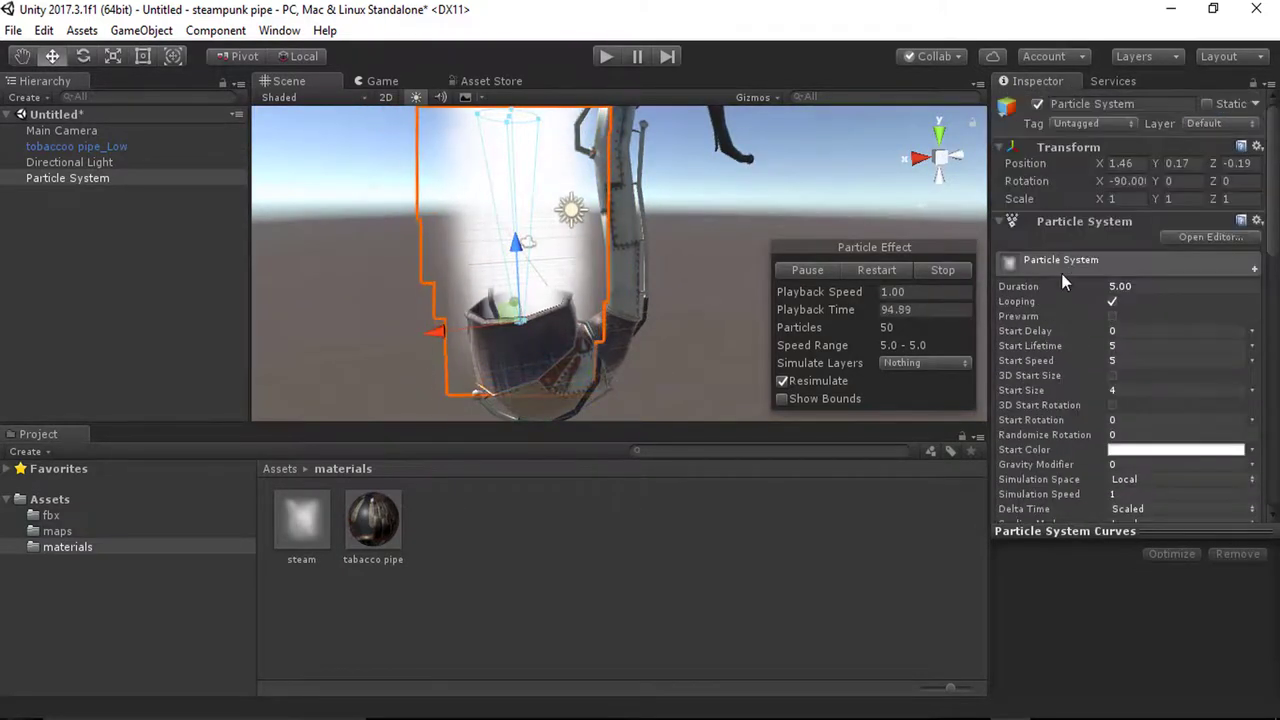
{"action": "scroll", "coordinate": [1070, 325], "scroll_direction": "down", "scroll_amount": 1}
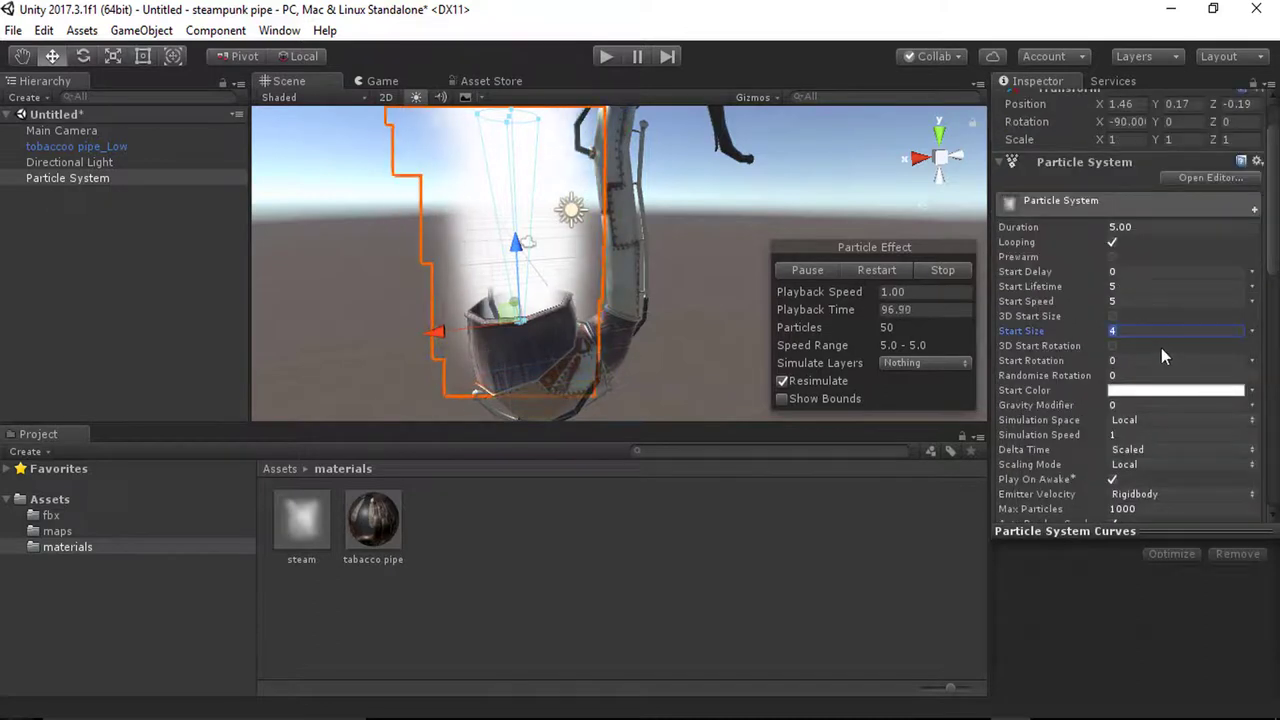
{"action": "type", "text": "3"}
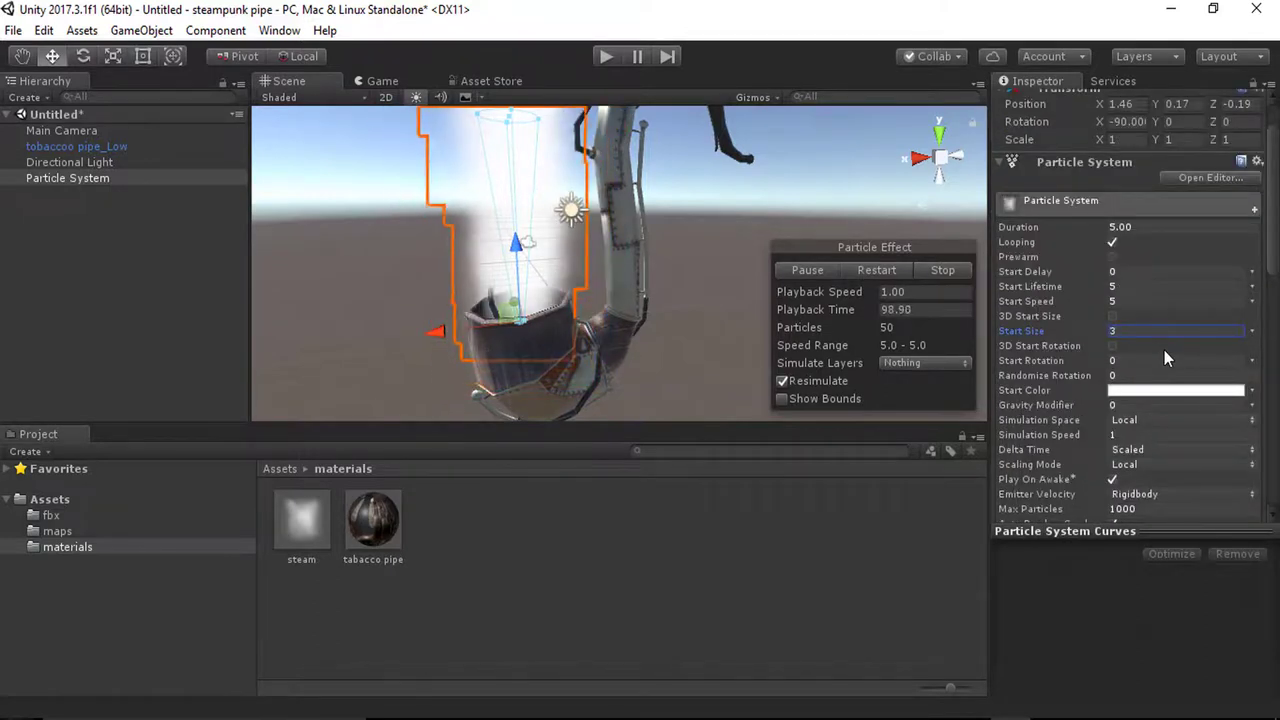
Step: Enable the Noise module on the particle system and expand its settings
{"action": "scroll", "coordinate": [493, 330], "scroll_direction": "up", "scroll_amount": 7}
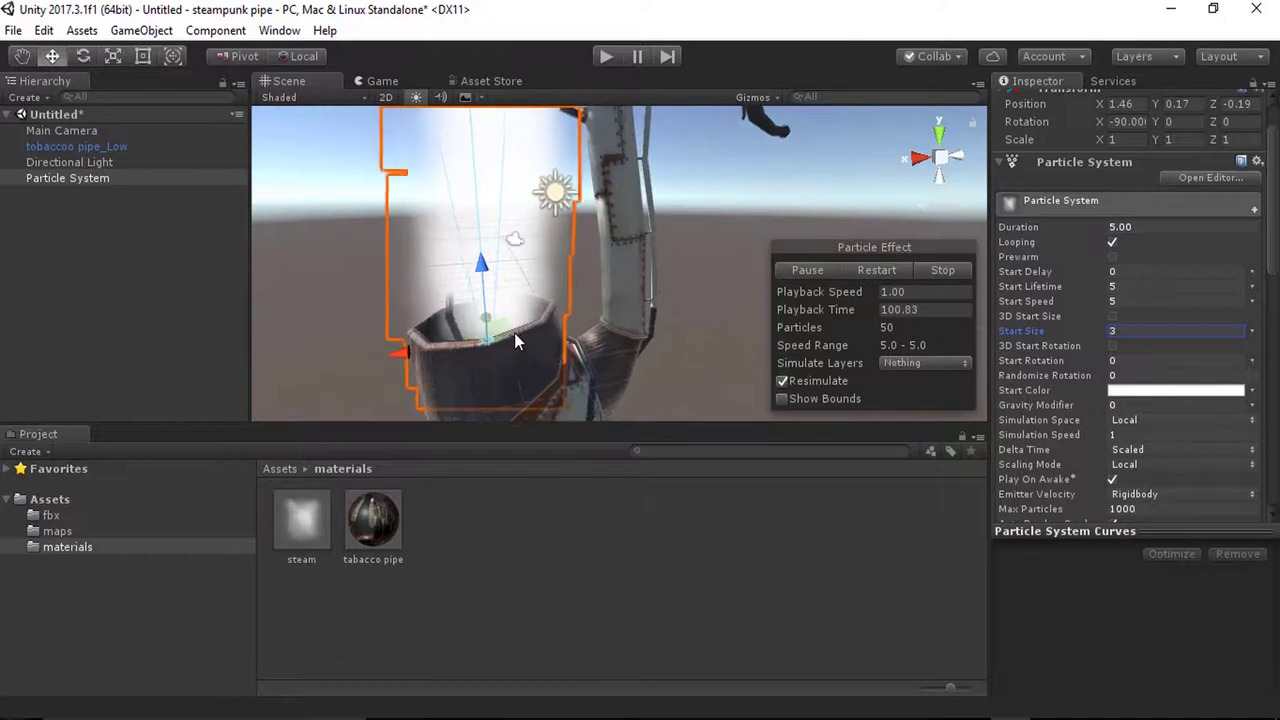
{"action": "middle_click_drag", "start_coordinate": [478, 315], "coordinate": [504, 358]}
{"action": "scroll", "coordinate": [506, 296], "scroll_direction": "down", "scroll_amount": 5}
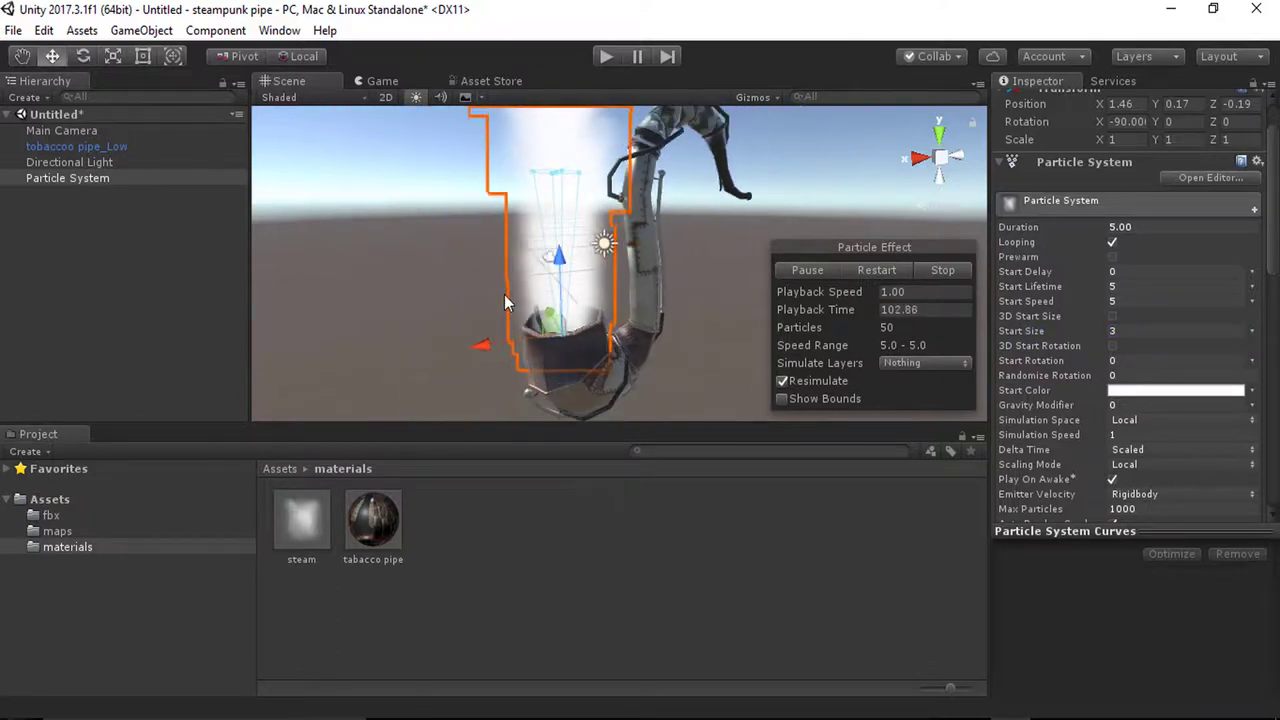
{"action": "scroll", "coordinate": [510, 302], "scroll_direction": "up", "scroll_amount": 2}
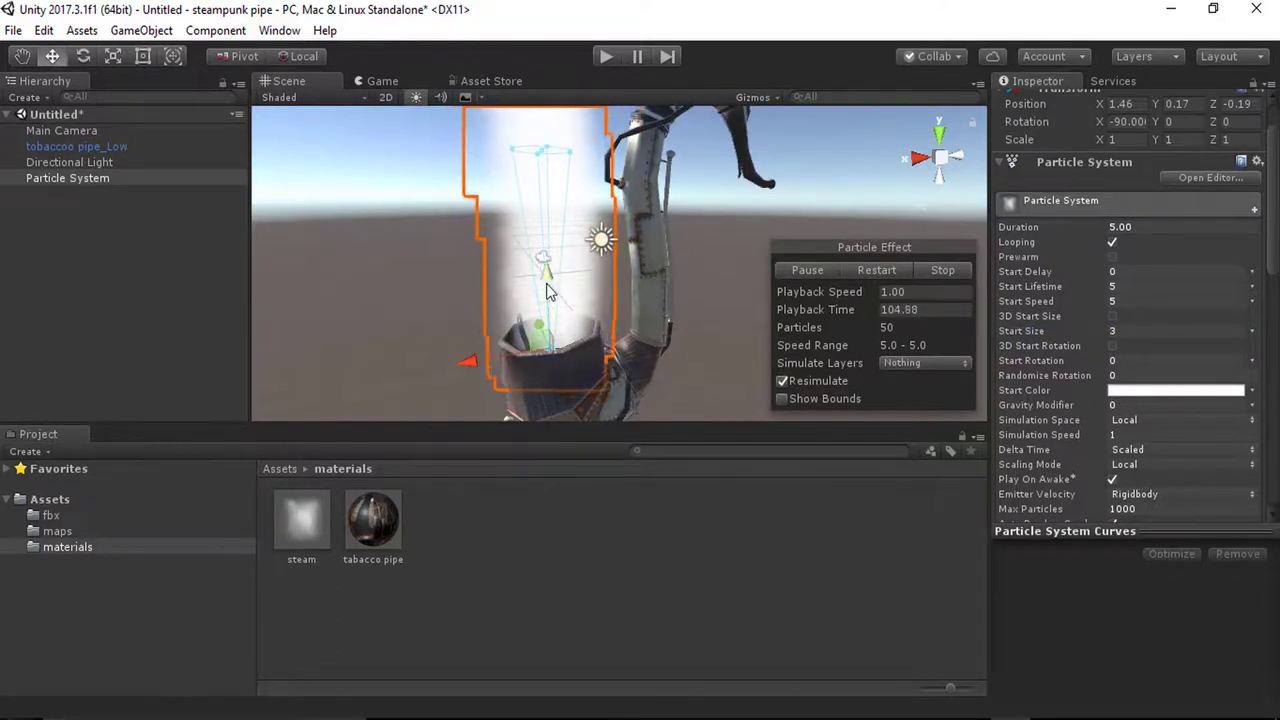
{"action": "scroll", "coordinate": [1040, 377], "scroll_direction": "down", "scroll_amount": 10}
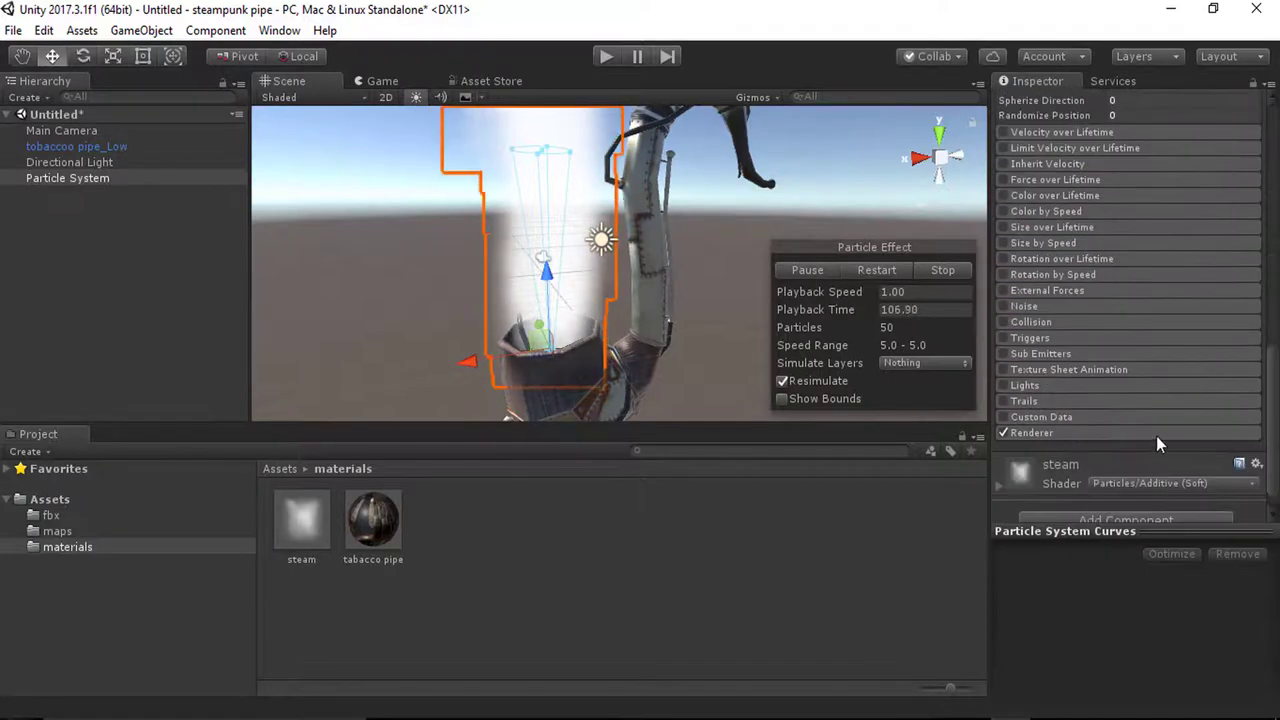
{"action": "left_click", "coordinate": [1003, 306]}
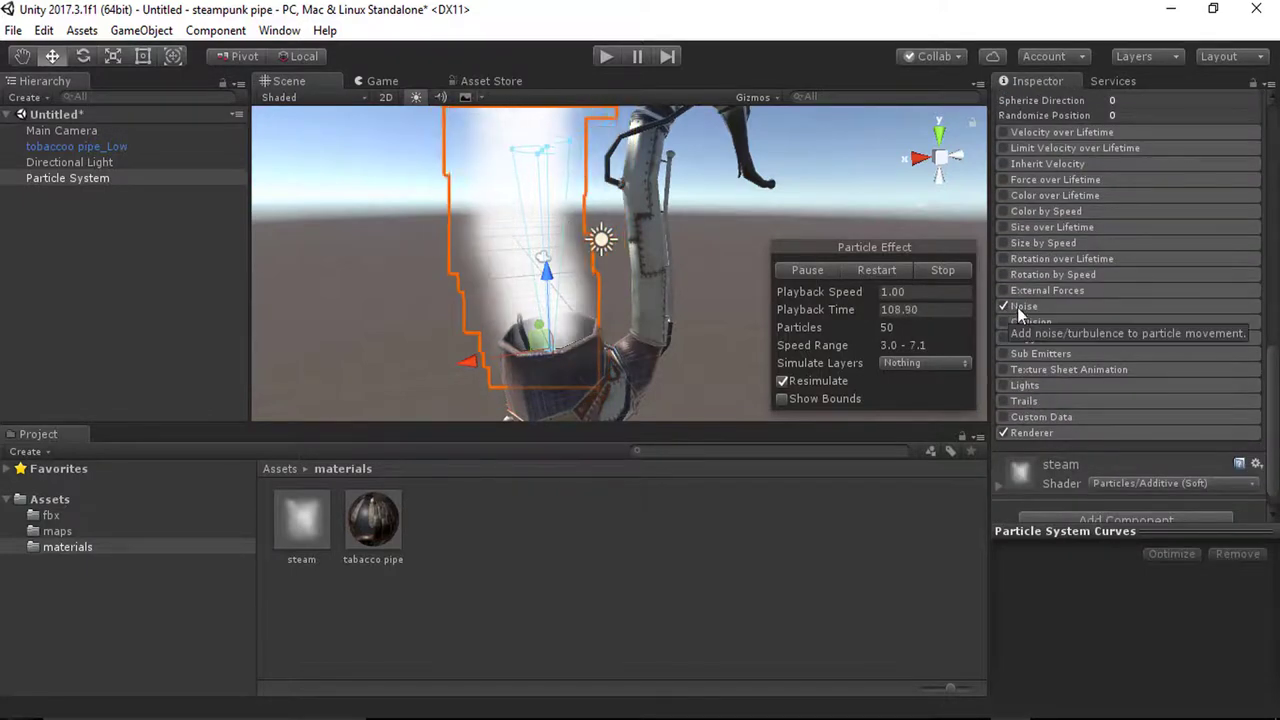
{"action": "left_click", "coordinate": [1066, 307]}
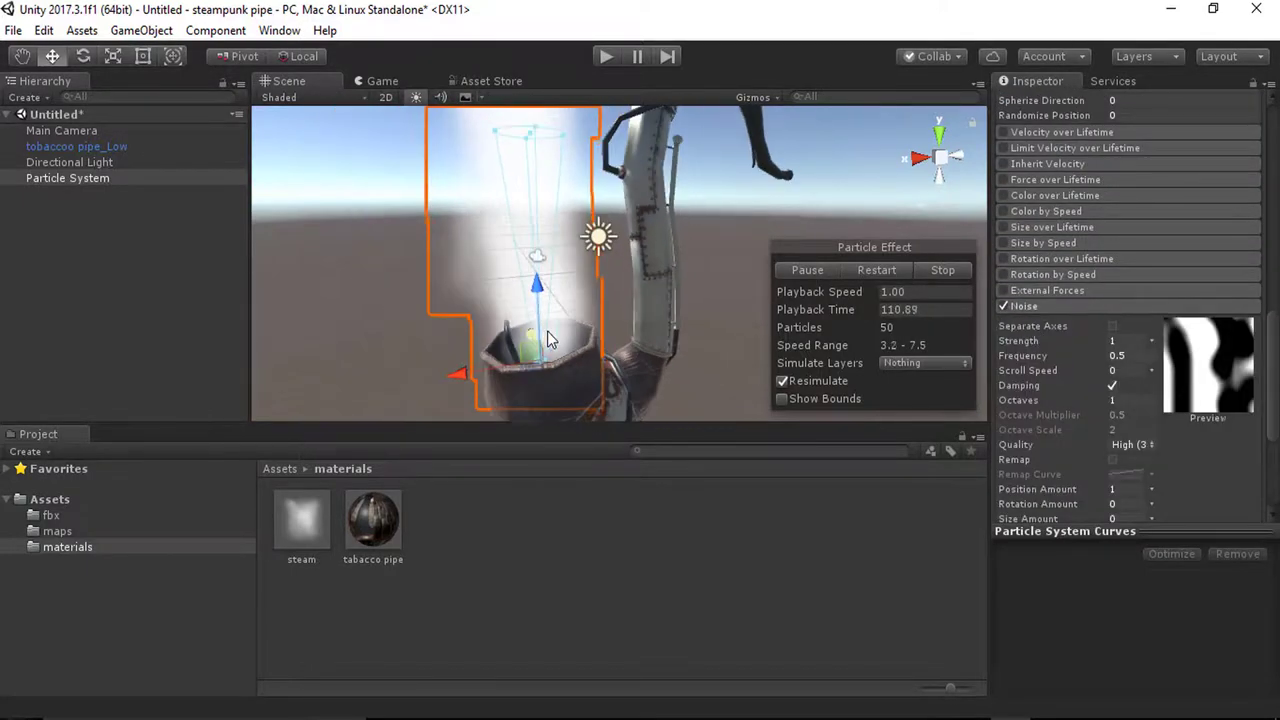
Step: Enable Color over Lifetime for the particles and open its color gradient for editing
{"action": "scroll", "coordinate": [548, 339], "scroll_direction": "down", "scroll_amount": 8}
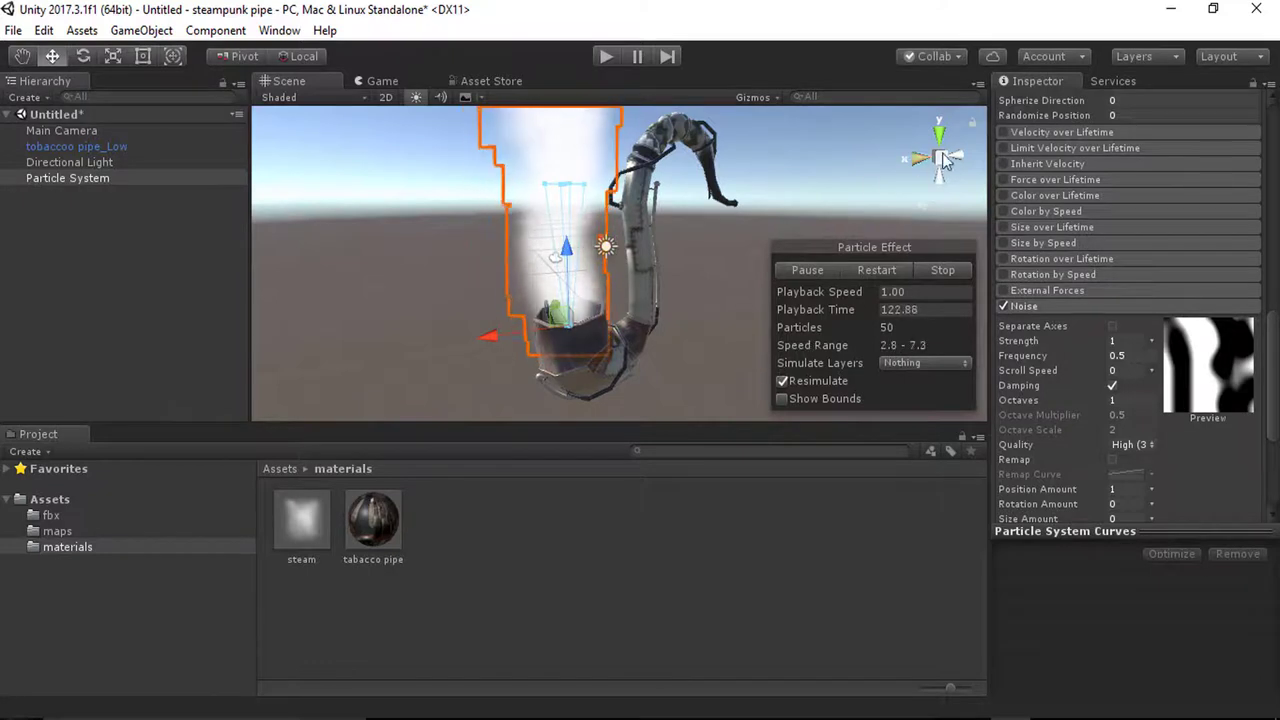
{"action": "left_click", "coordinate": [1003, 195]}
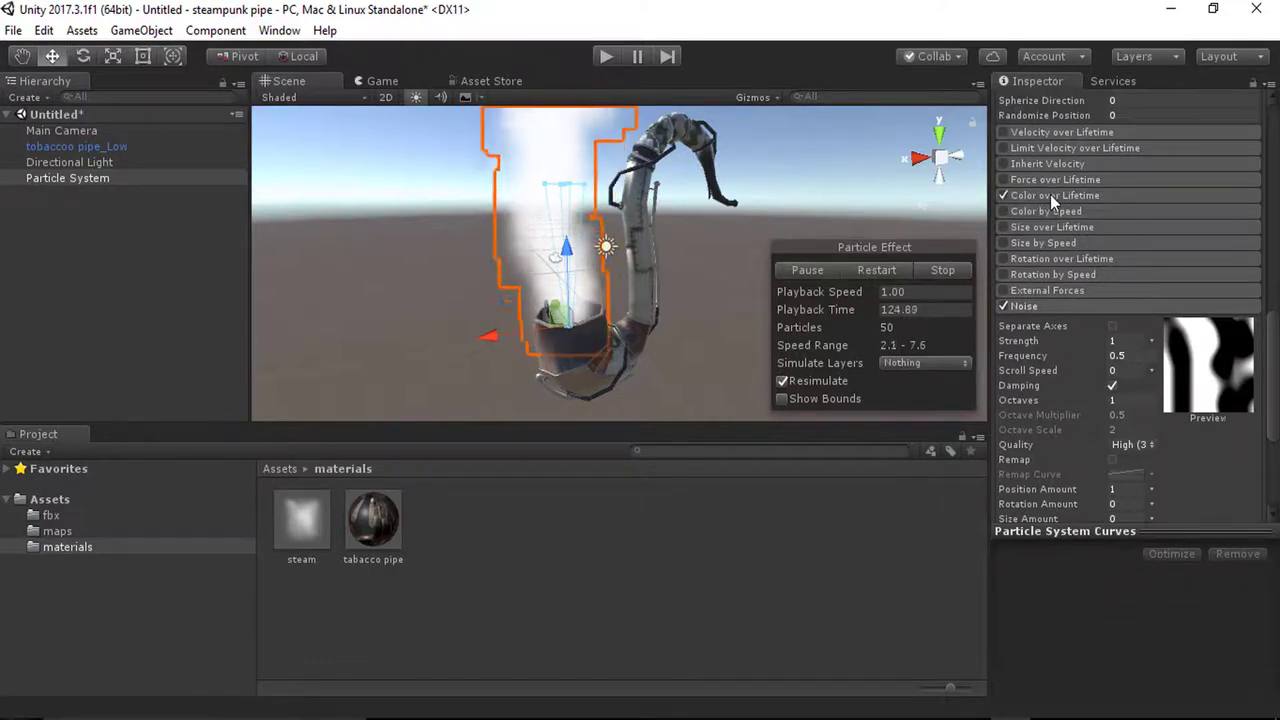
{"action": "left_click", "coordinate": [1052, 195]}
{"action": "left_click", "coordinate": [1139, 213]}
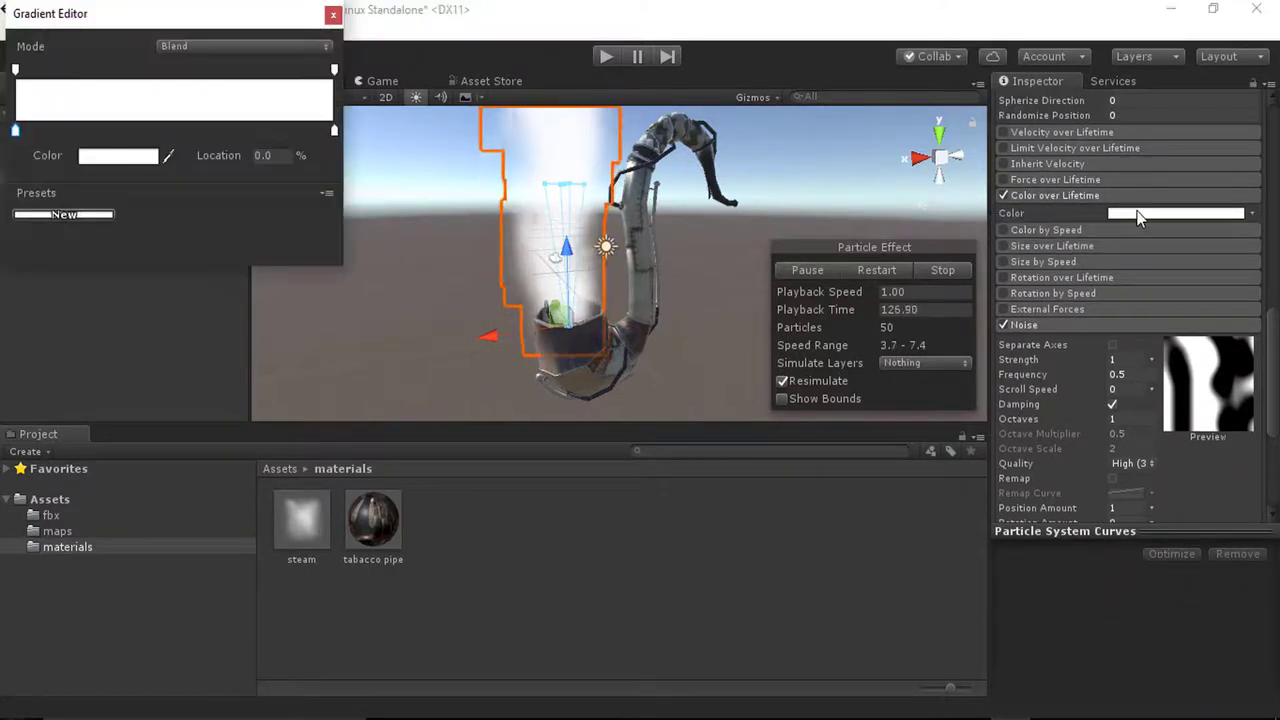
{"action": "left_click_drag", "start_coordinate": [168, 20], "coordinate": [936, 169]}
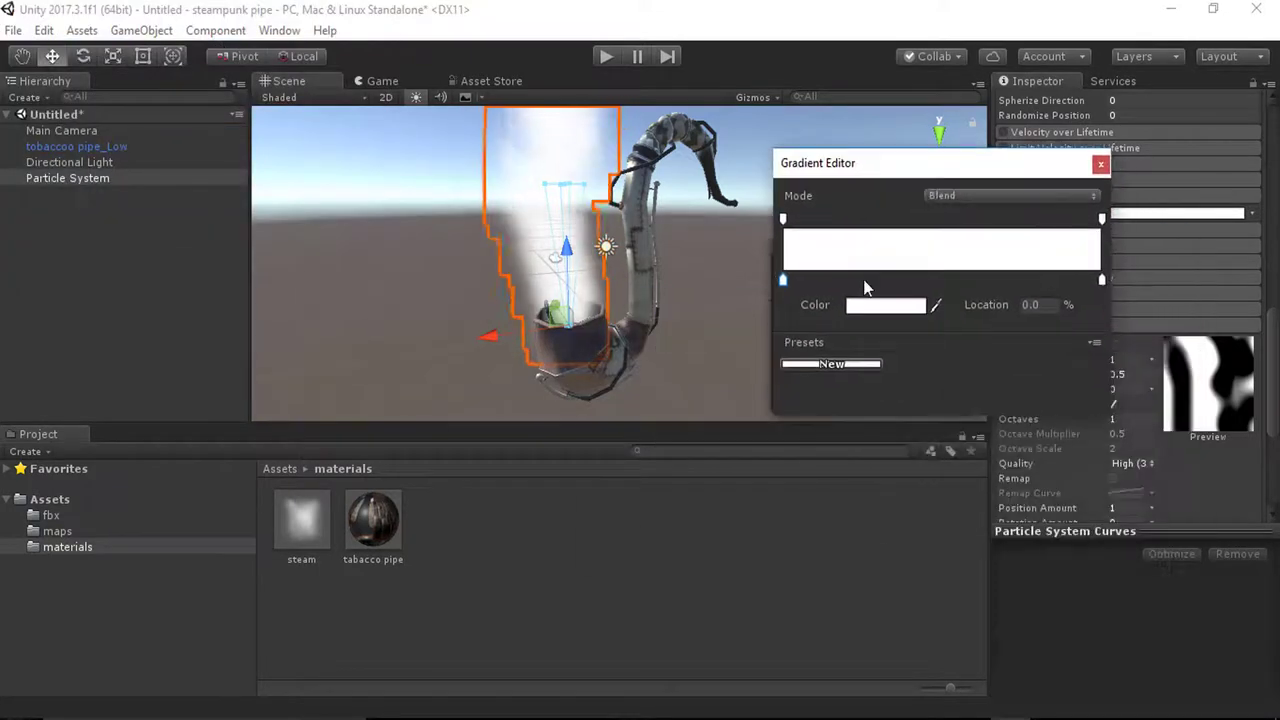
Step: Set the start color key of the Color over Lifetime gradient to the muted tan 988A79
{"action": "double_click", "coordinate": [784, 281]}
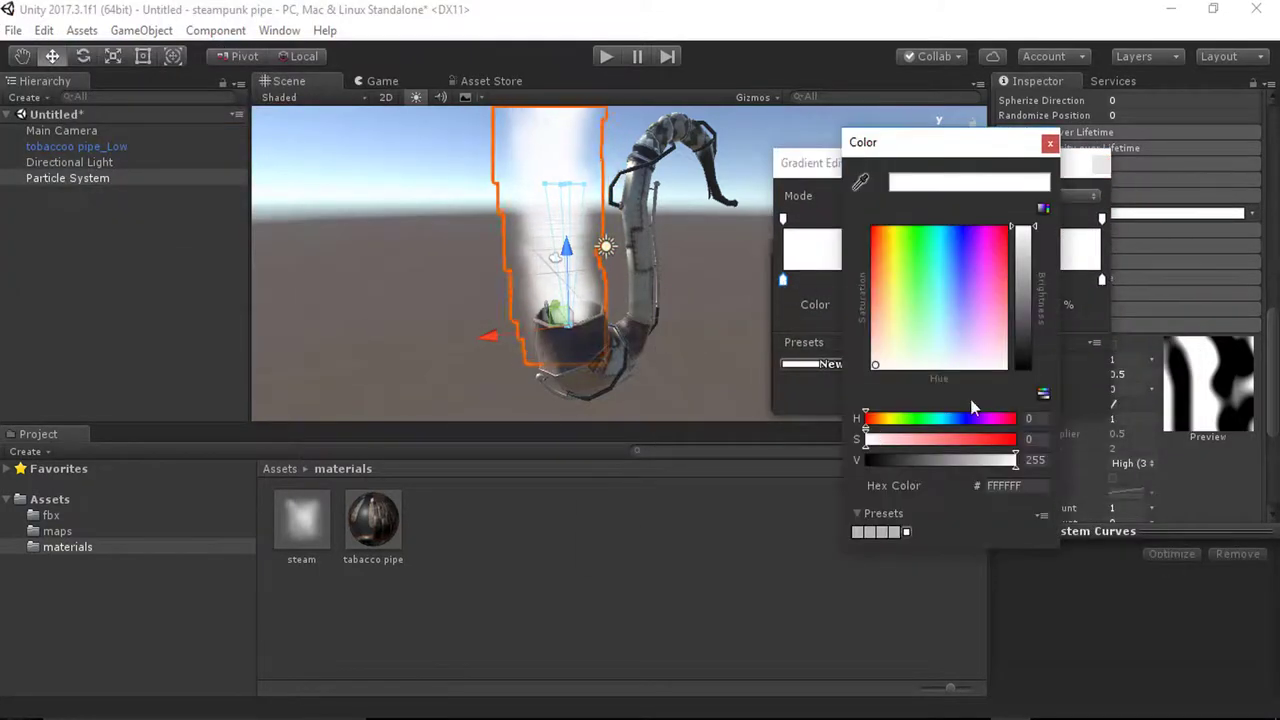
{"action": "left_click_drag", "start_coordinate": [1016, 298], "coordinate": [1027, 305]}
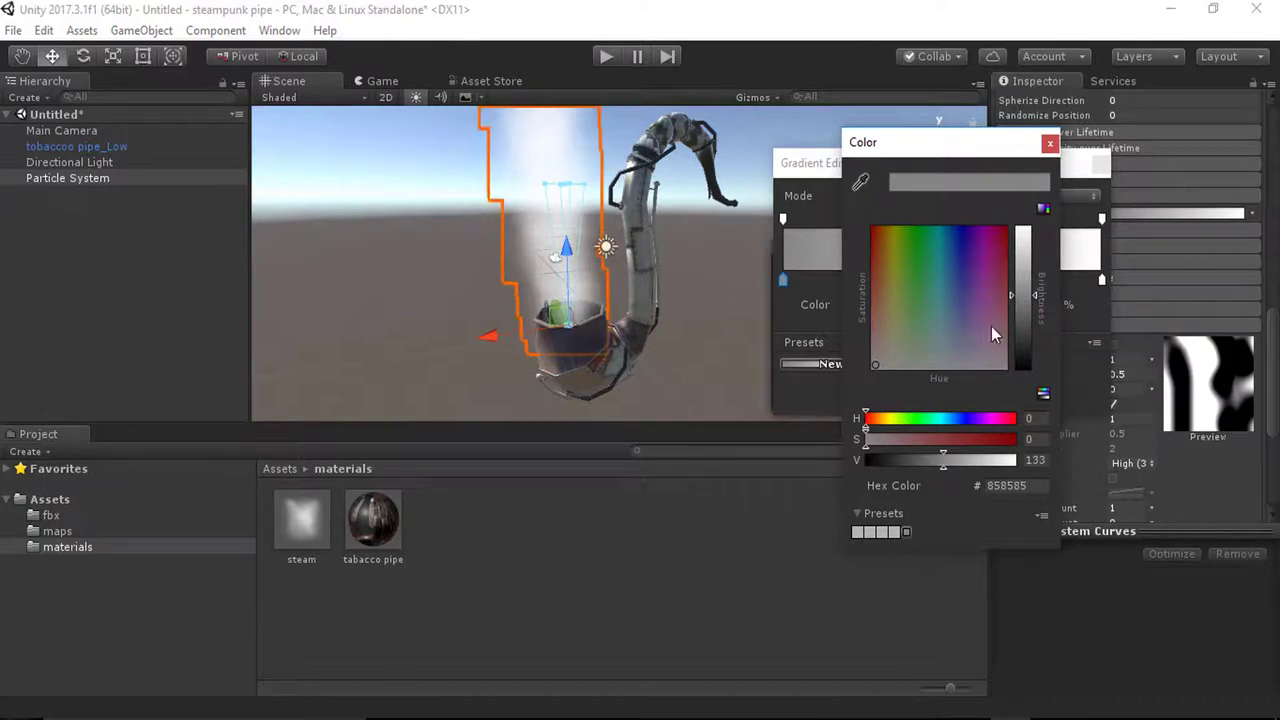
{"action": "left_click", "coordinate": [885, 350]}
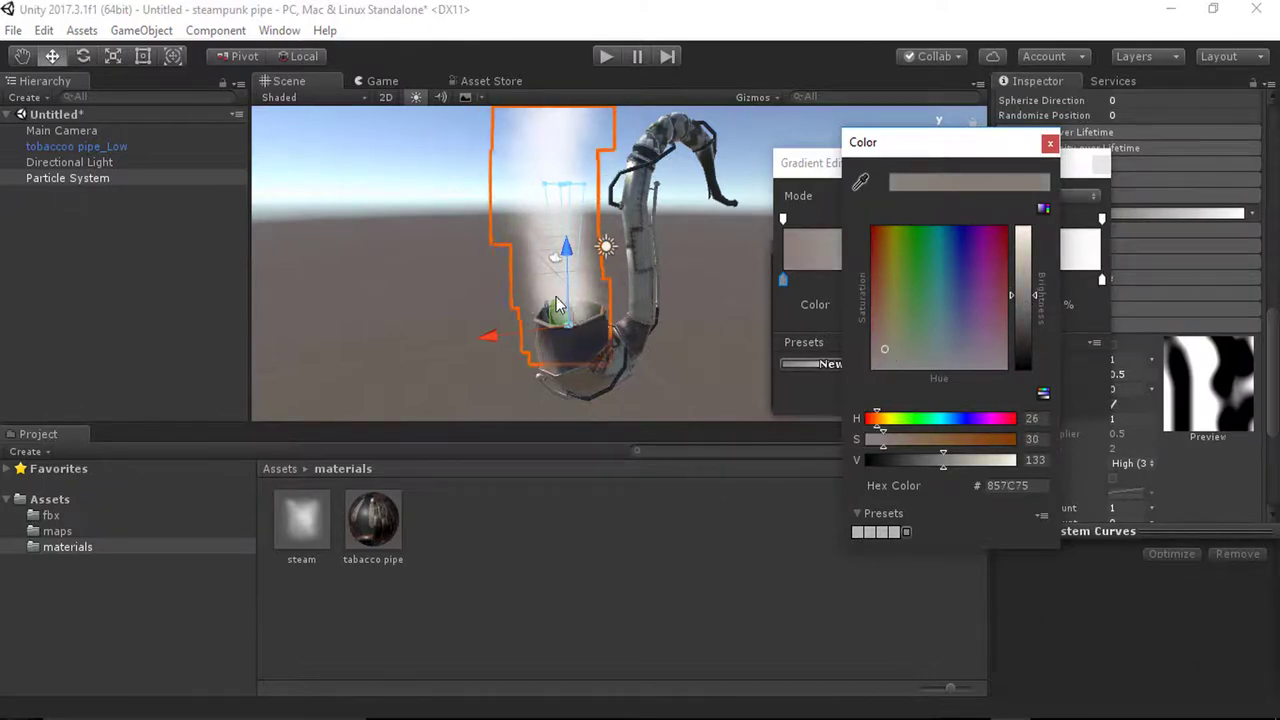
{"action": "scroll", "coordinate": [556, 340], "scroll_direction": "up", "scroll_amount": 3}
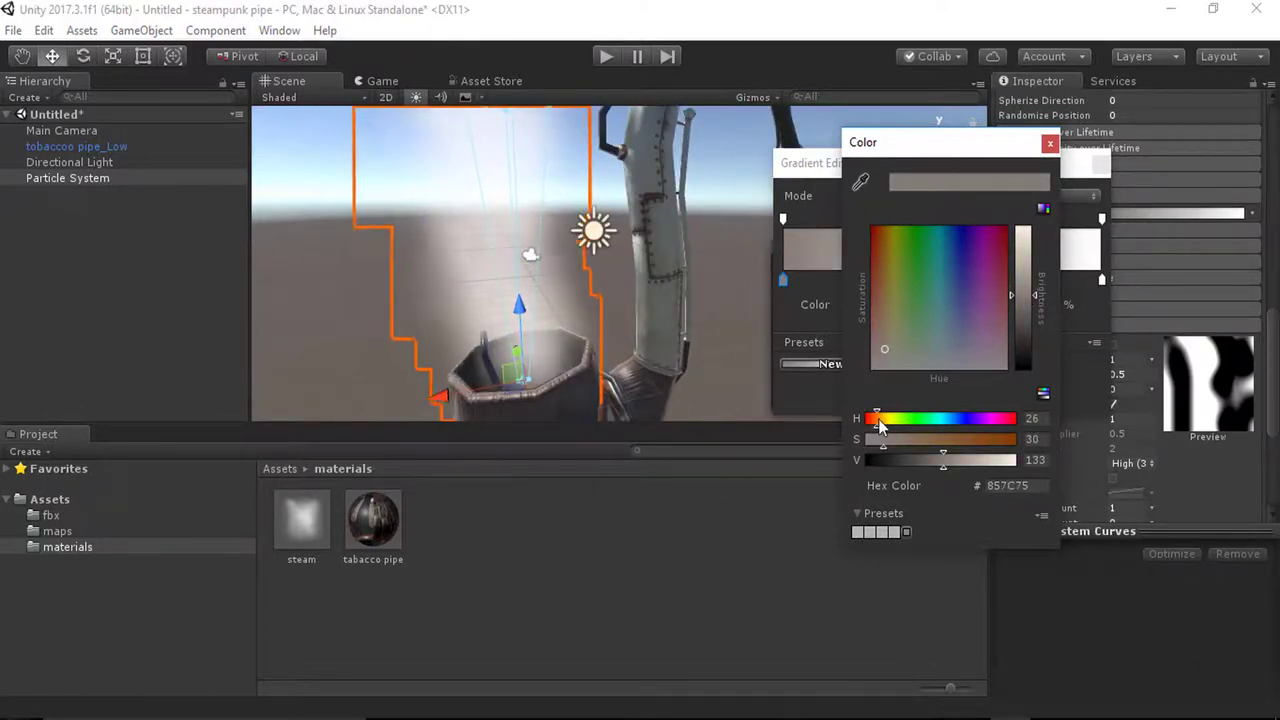
{"action": "left_click_drag", "start_coordinate": [879, 424], "coordinate": [873, 427]}
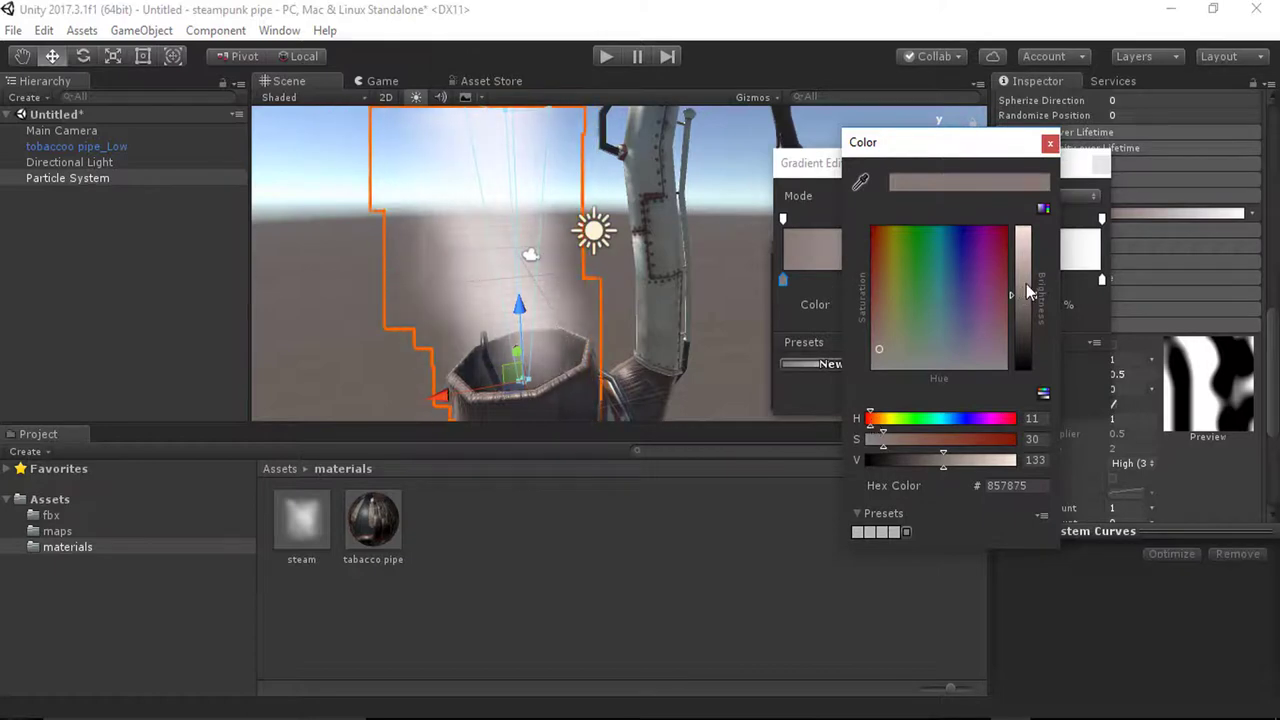
{"action": "left_click_drag", "start_coordinate": [943, 460], "coordinate": [910, 439]}
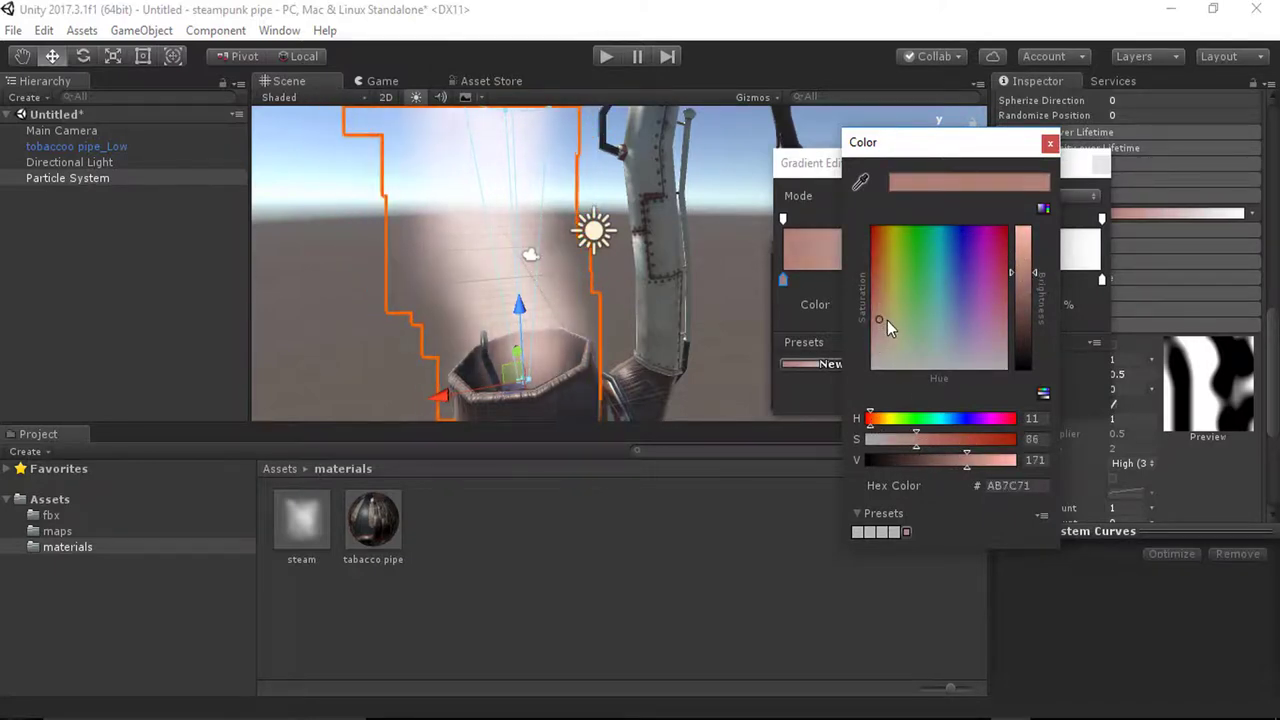
{"action": "left_click", "coordinate": [886, 319]}
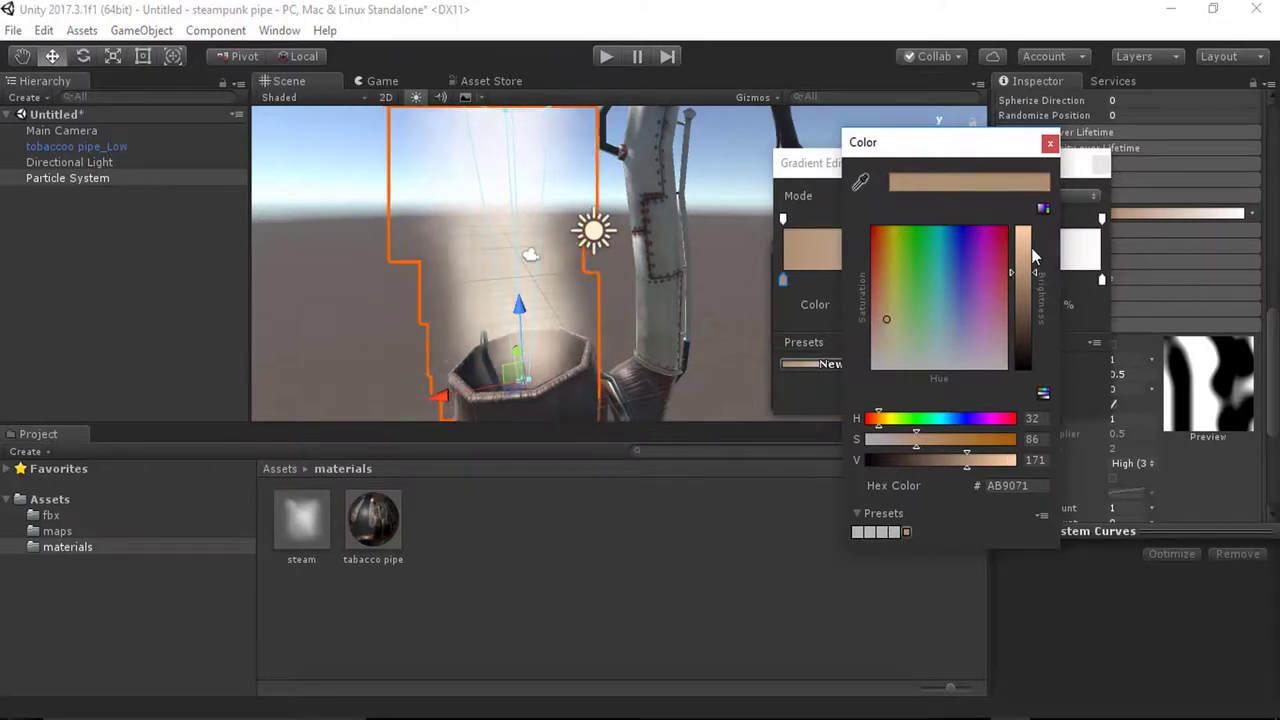
{"action": "left_click_drag", "start_coordinate": [1034, 257], "coordinate": [1034, 248]}
{"action": "left_click_drag", "start_coordinate": [901, 438], "coordinate": [895, 438]}
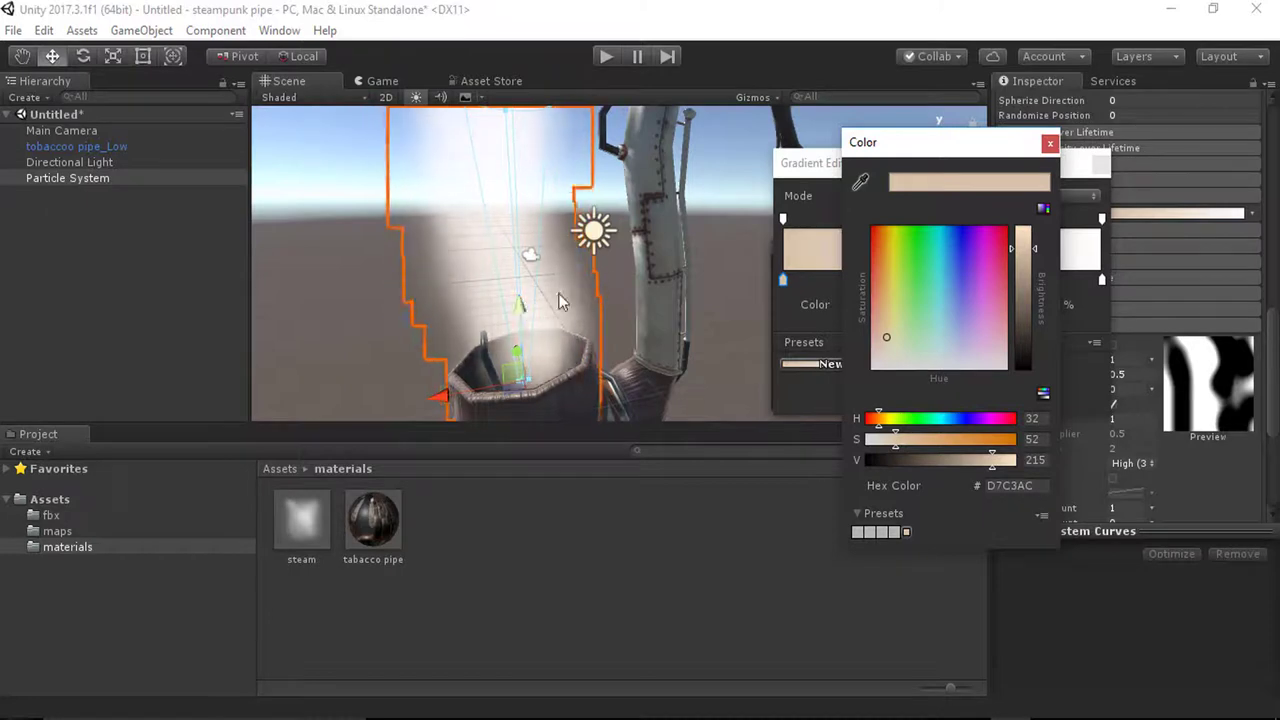
{"action": "left_click_drag", "start_coordinate": [1024, 272], "coordinate": [1029, 293]}
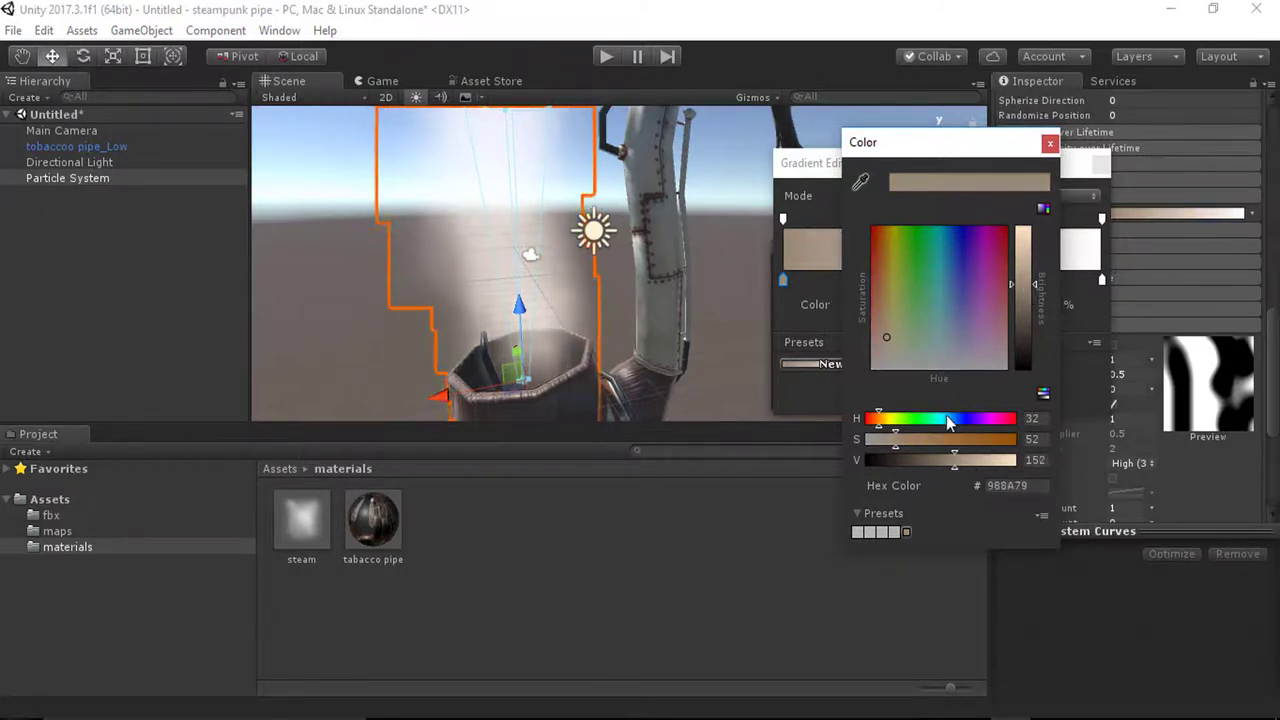
{"action": "left_click", "coordinate": [1050, 143]}
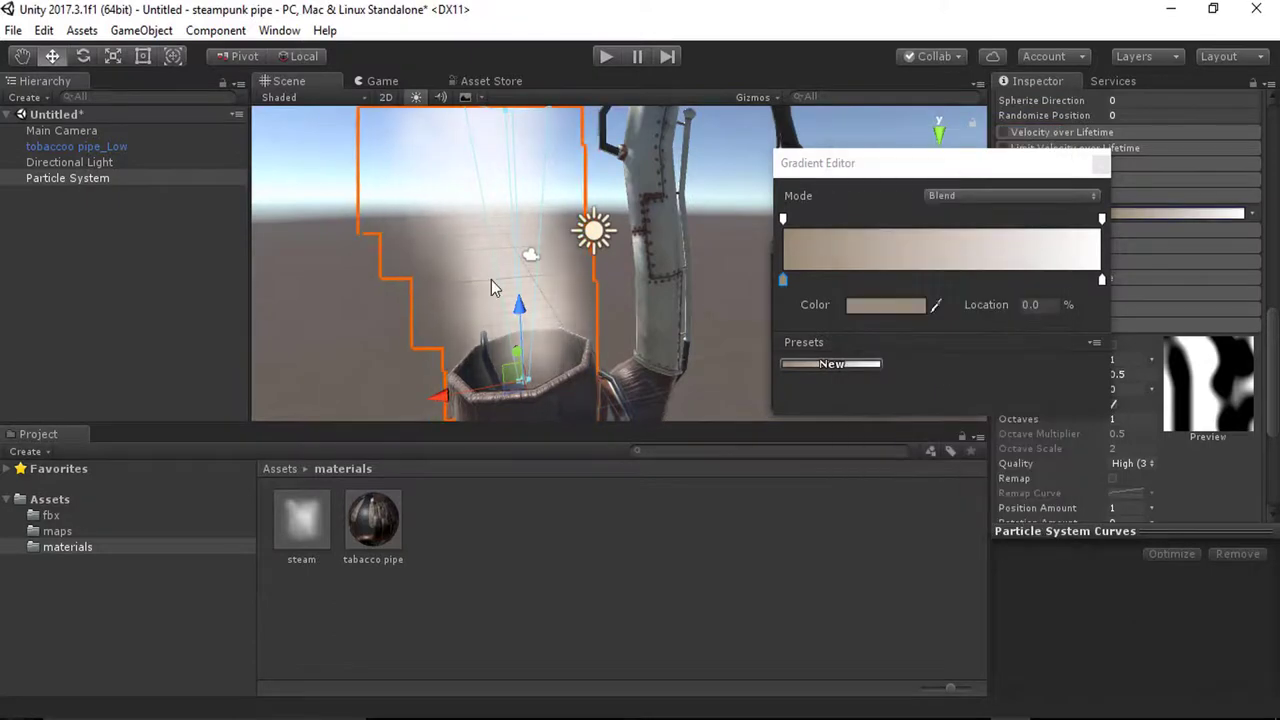
Step: Set the end color key of the Color over Lifetime gradient to the dark gray 282828
{"action": "scroll", "coordinate": [491, 280], "scroll_direction": "up", "scroll_amount": 5}
{"action": "scroll", "coordinate": [490, 306], "scroll_direction": "down", "scroll_amount": 12}
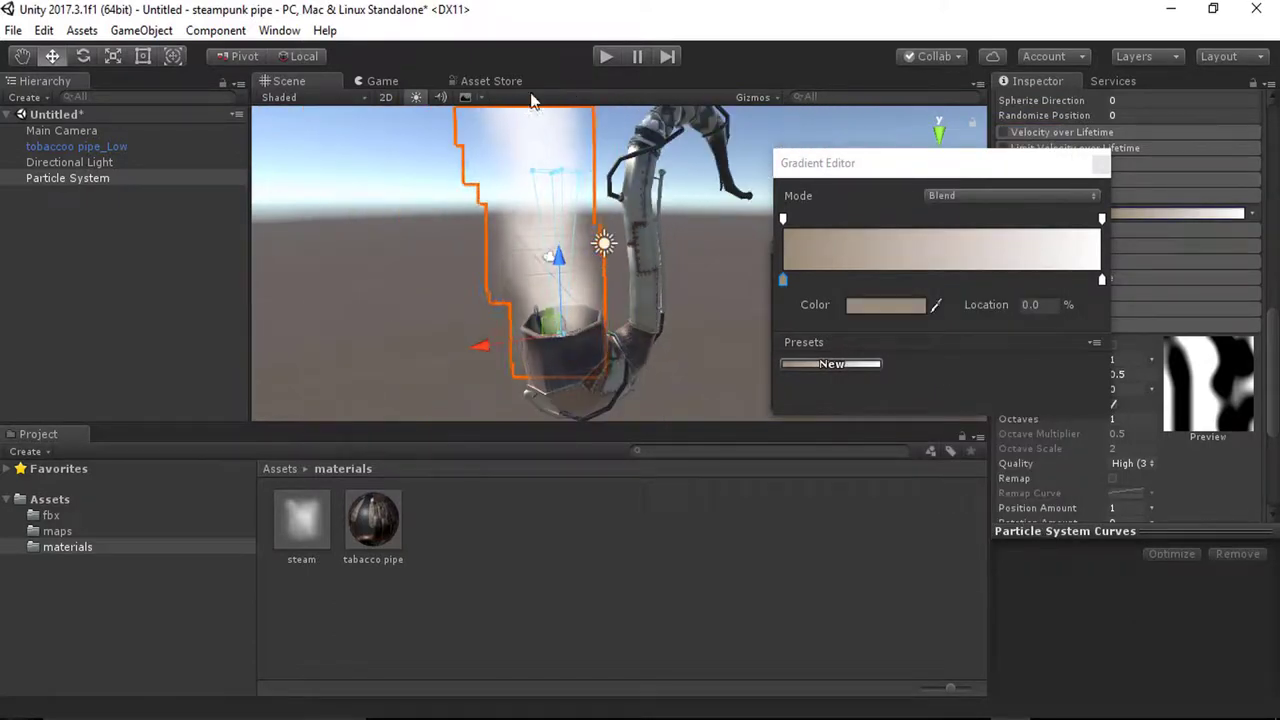
{"action": "double_click", "coordinate": [1102, 280]}
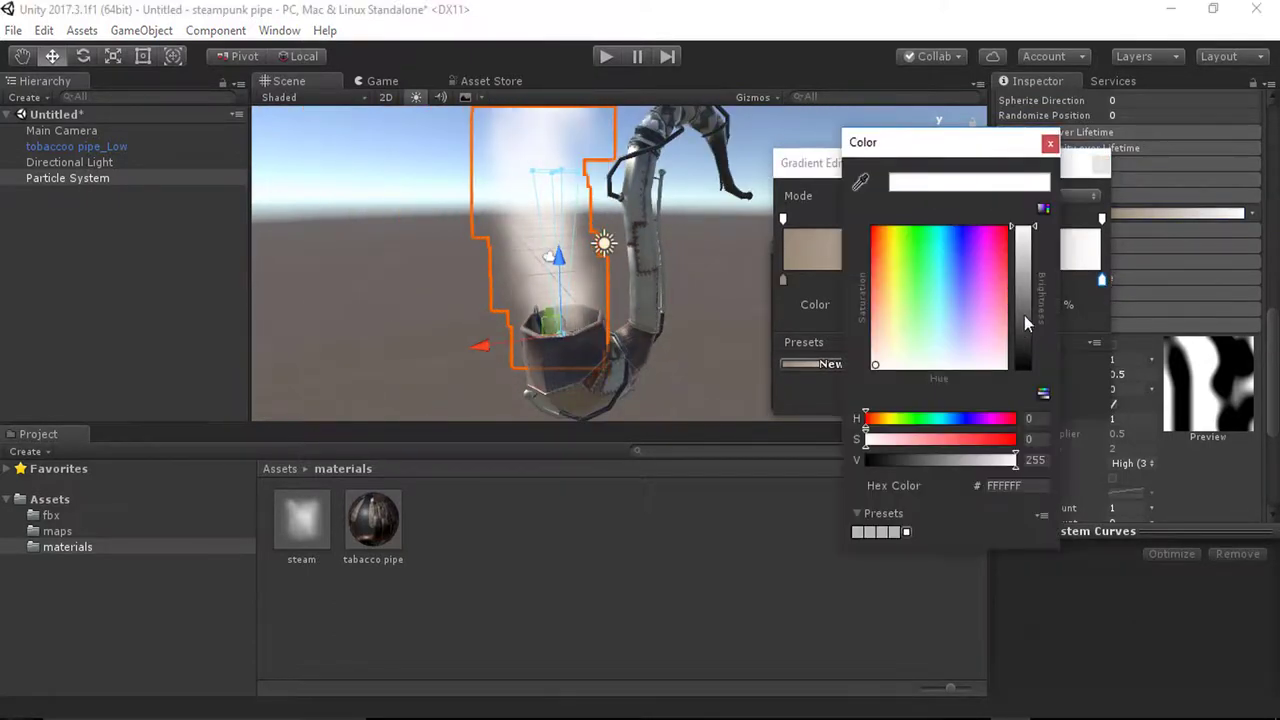
{"action": "left_click_drag", "start_coordinate": [1024, 315], "coordinate": [1031, 350]}
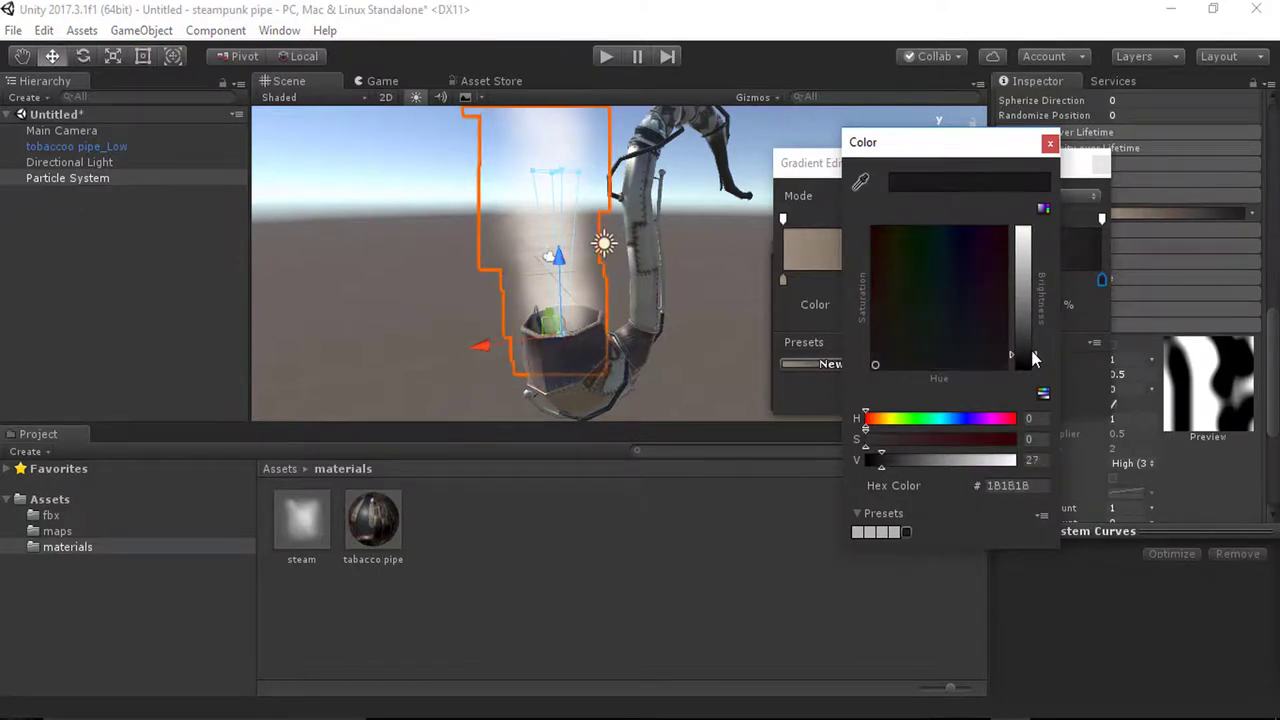
{"action": "left_click", "coordinate": [869, 420]}
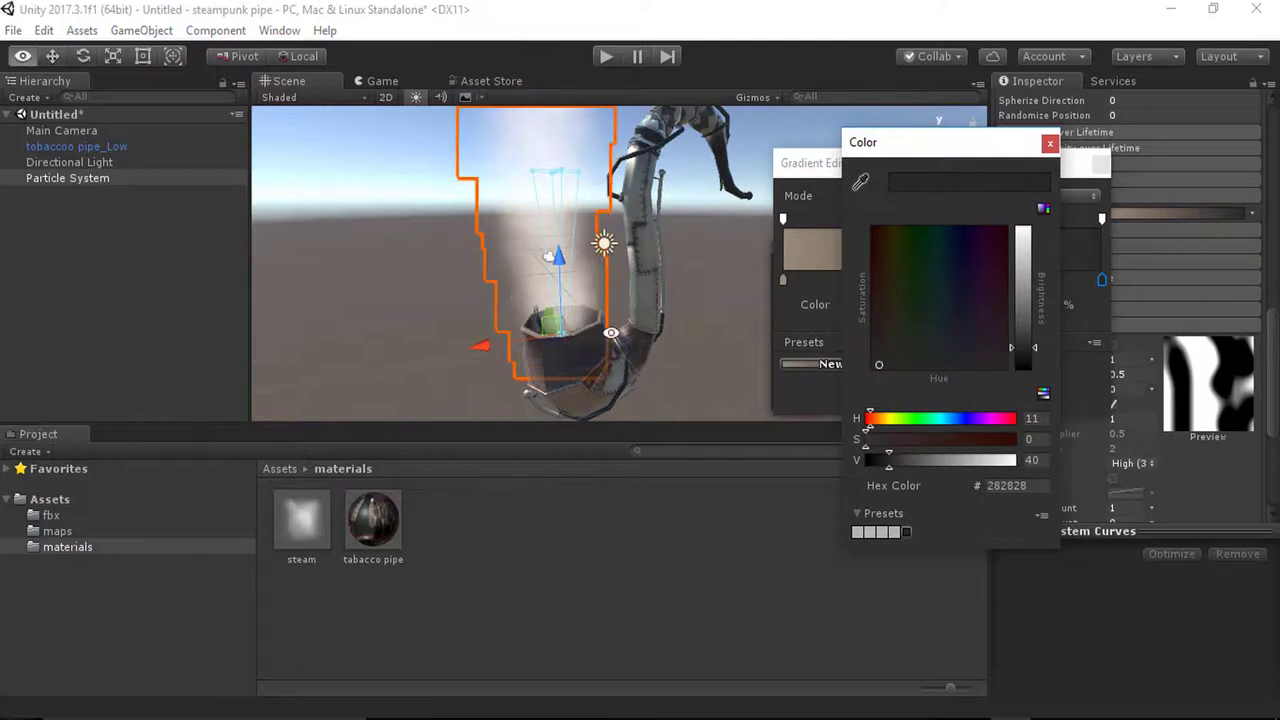
{"action": "left_click_drag", "start_coordinate": [611, 332], "coordinate": [468, 249], "text": "alt"}
{"action": "scroll", "coordinate": [557, 340], "scroll_direction": "down", "scroll_amount": 5}
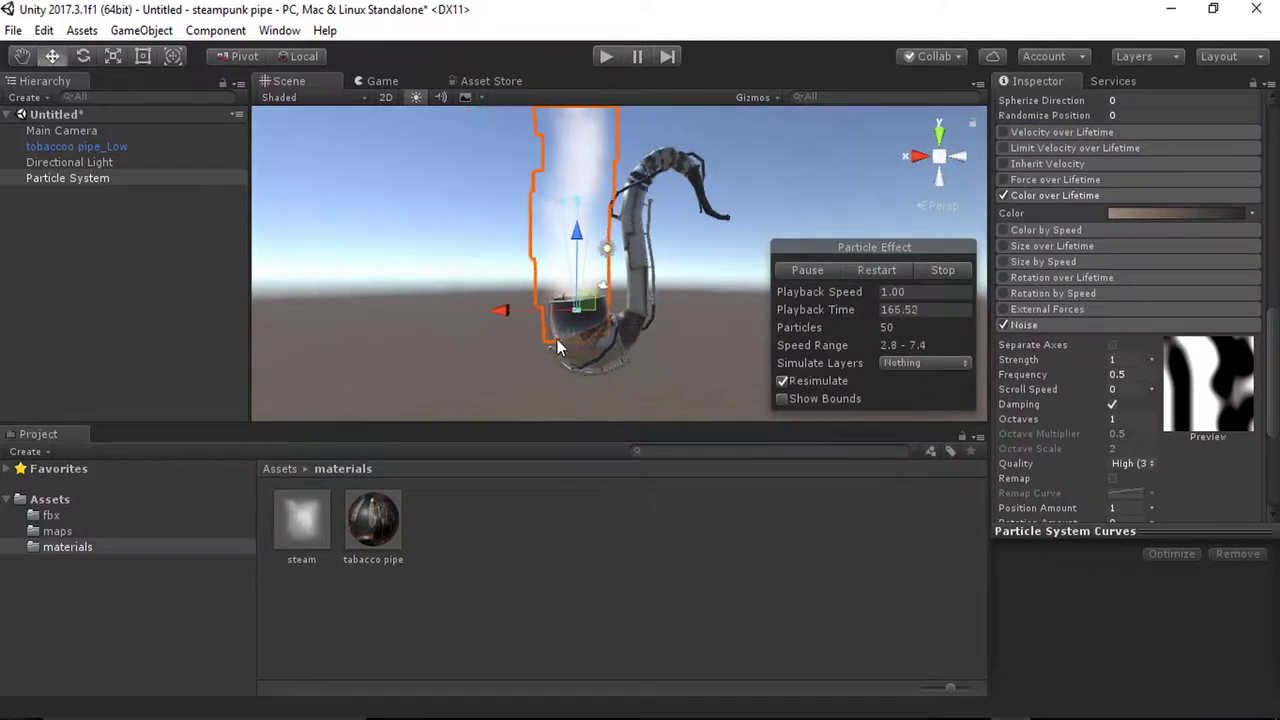
{"action": "scroll", "coordinate": [557, 340], "scroll_direction": "up", "scroll_amount": 6}
{"action": "left_click_drag", "start_coordinate": [558, 342], "coordinate": [565, 331], "text": "alt"}
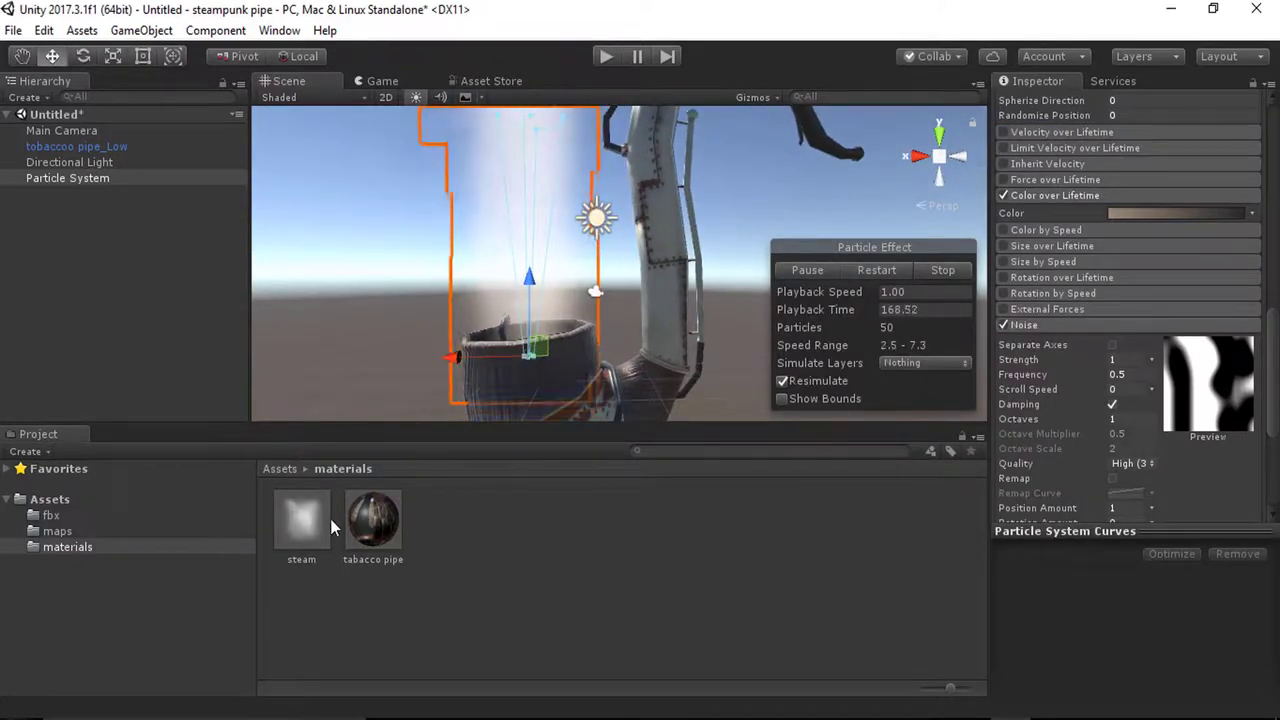
Step: Lower the Start Speed of the steam particles, trying 3 and settling on 2
{"action": "scroll", "coordinate": [1077, 306], "scroll_direction": "up", "scroll_amount": 6}
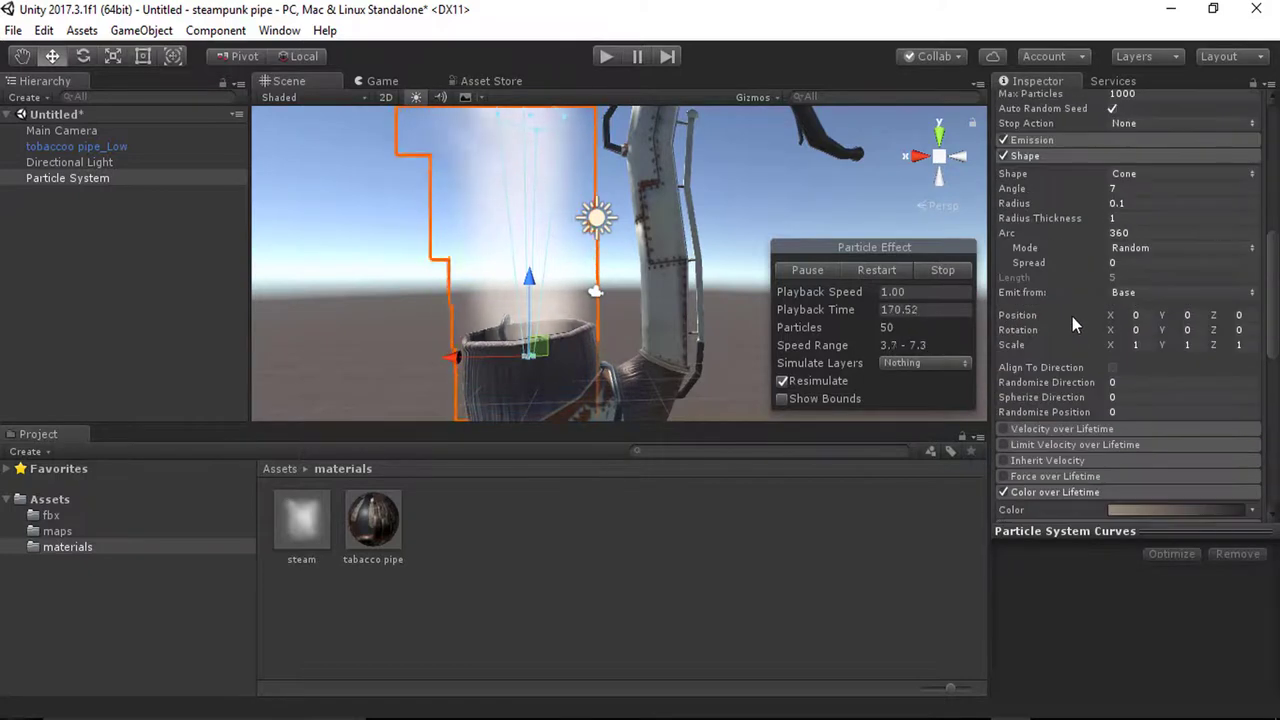
{"action": "scroll", "coordinate": [1050, 328], "scroll_direction": "up", "scroll_amount": 3}
{"action": "scroll", "coordinate": [1068, 392], "scroll_direction": "up", "scroll_amount": 3}
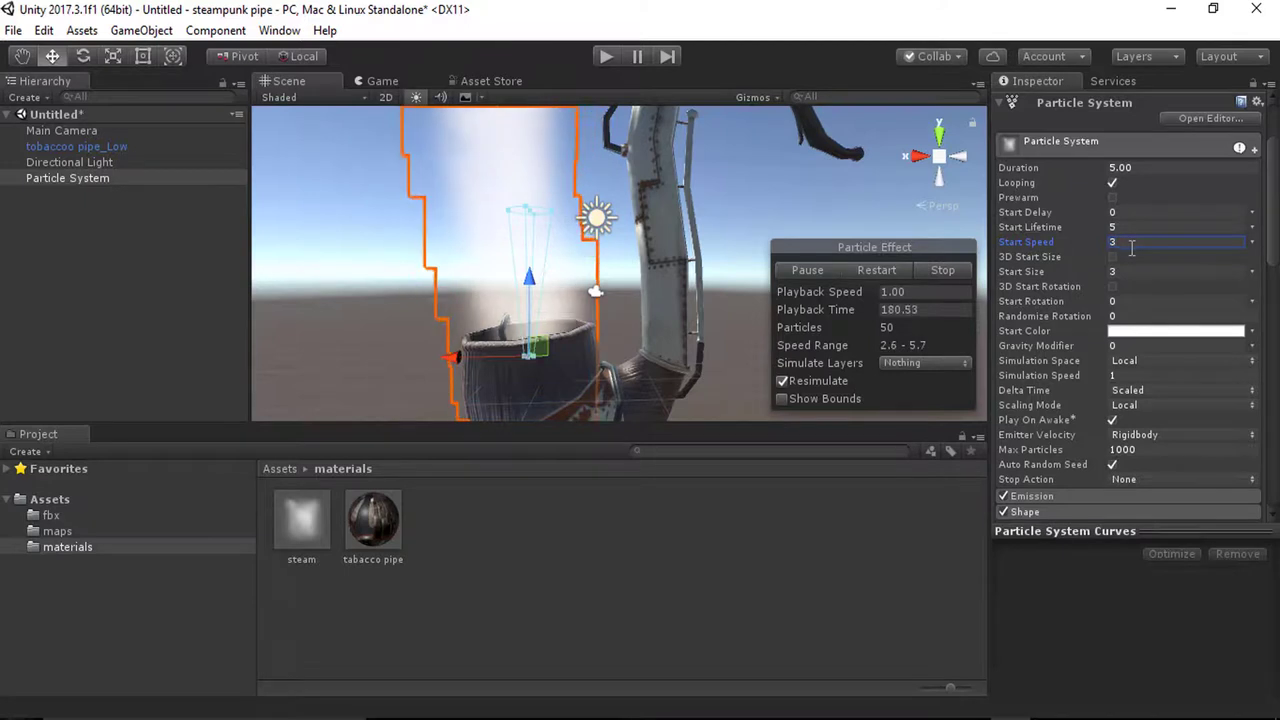
{"action": "left_click_drag", "start_coordinate": [565, 316], "coordinate": [609, 284], "text": "alt"}
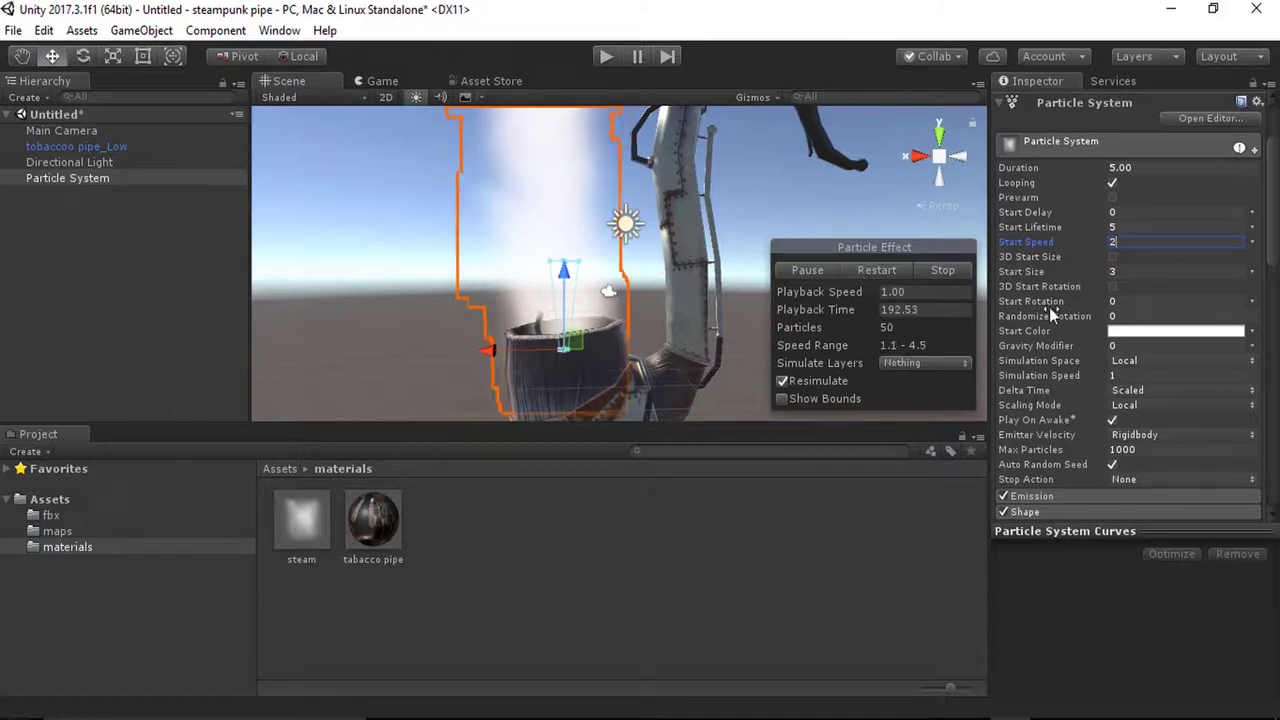
Step: Set the particle system's Randomize Rotation to 1
{"action": "scroll", "coordinate": [1049, 307], "scroll_direction": "down", "scroll_amount": 5}
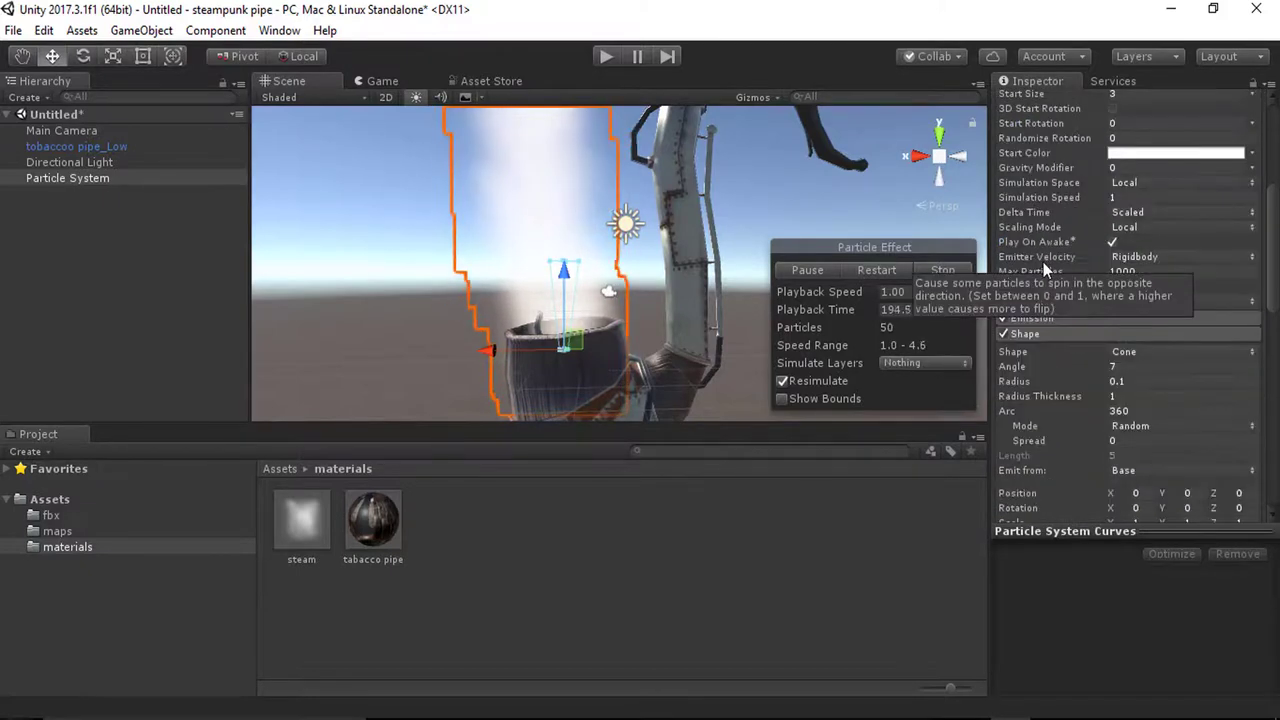
{"action": "scroll", "coordinate": [1045, 262], "scroll_direction": "down", "scroll_amount": 5}
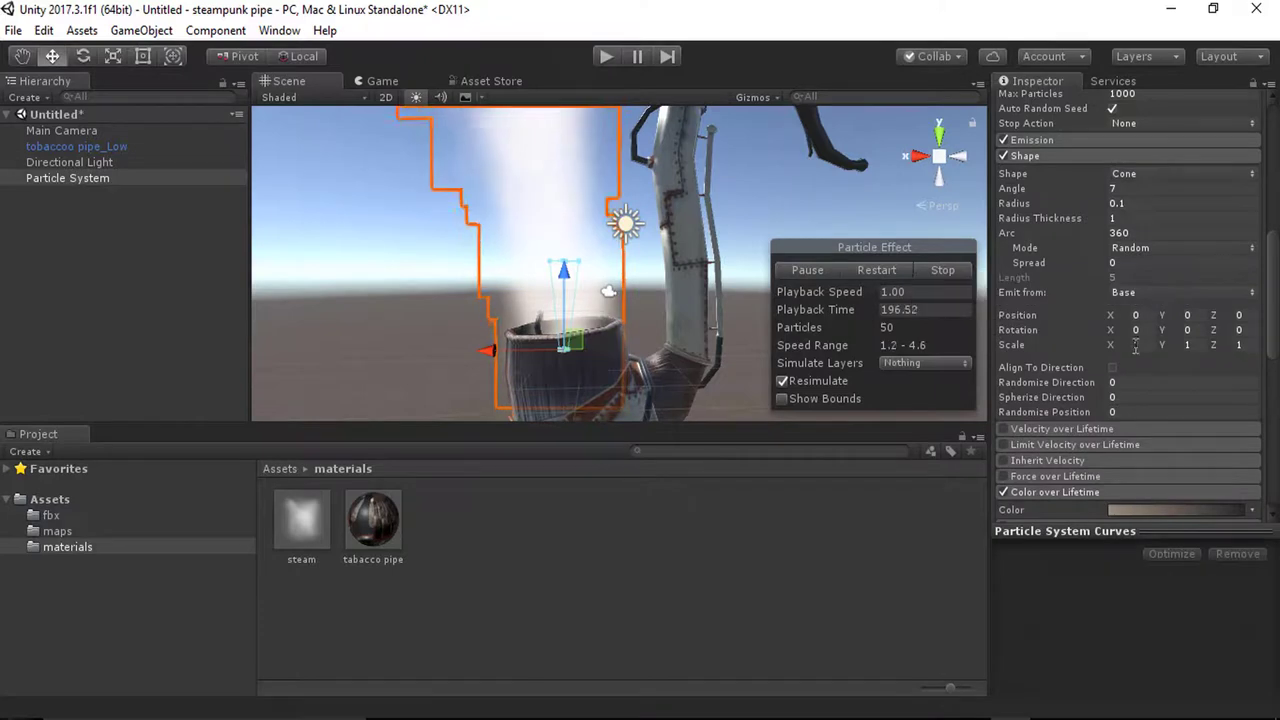
{"action": "scroll", "coordinate": [1039, 261], "scroll_direction": "down", "scroll_amount": 1}
{"action": "scroll", "coordinate": [1041, 260], "scroll_direction": "up", "scroll_amount": 7}
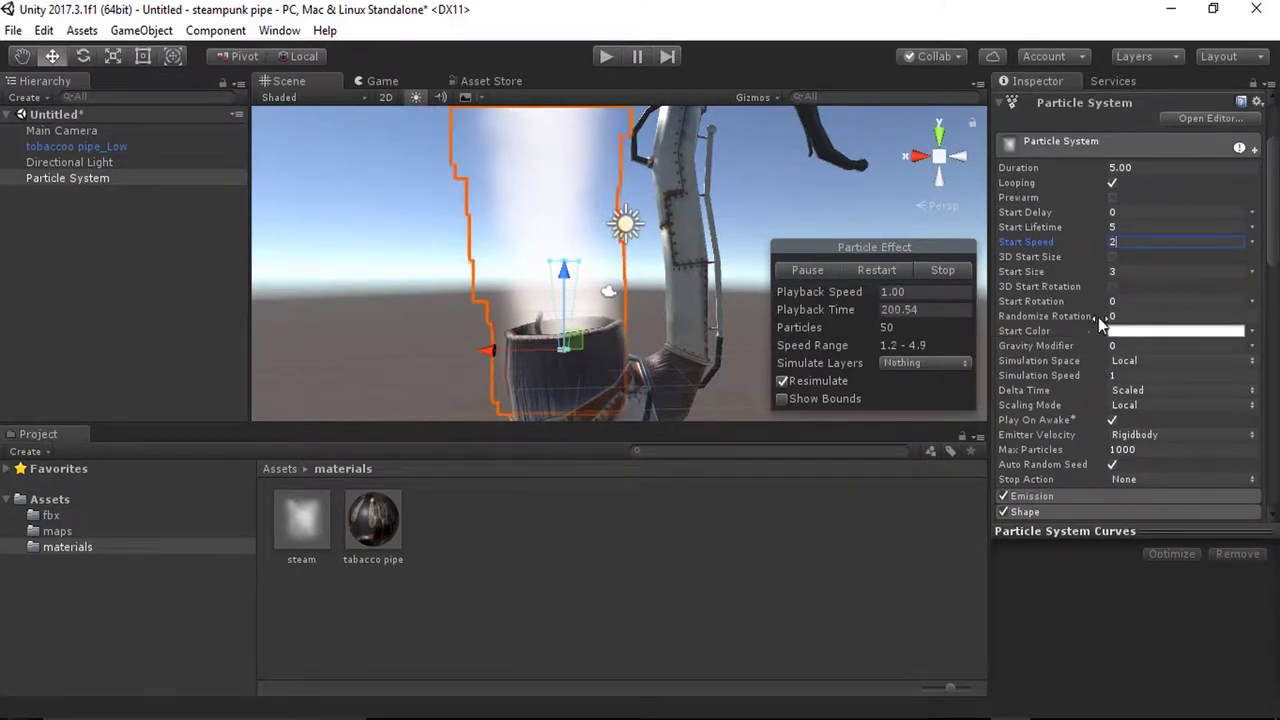
{"action": "left_click", "coordinate": [1138, 317]}
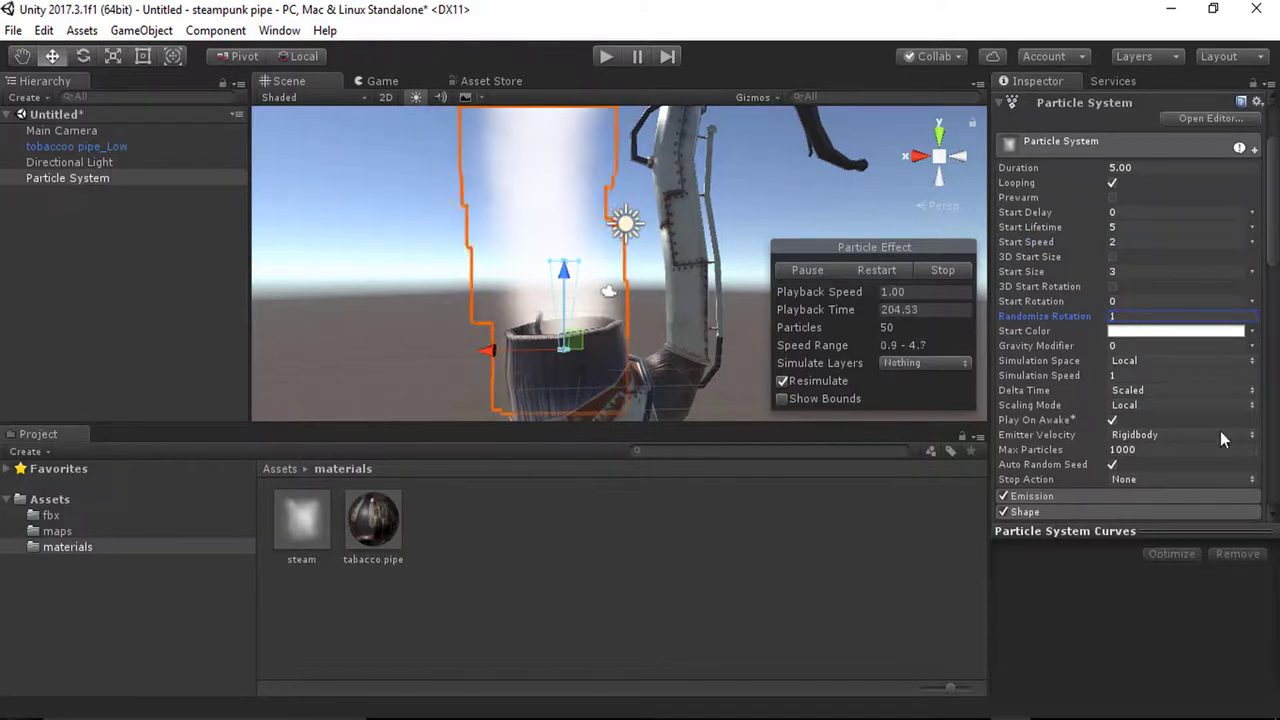
Step: Shorten the particle system's Duration, trying 3 and settling on 1
{"action": "scroll", "coordinate": [1040, 263], "scroll_direction": "down", "scroll_amount": 2}
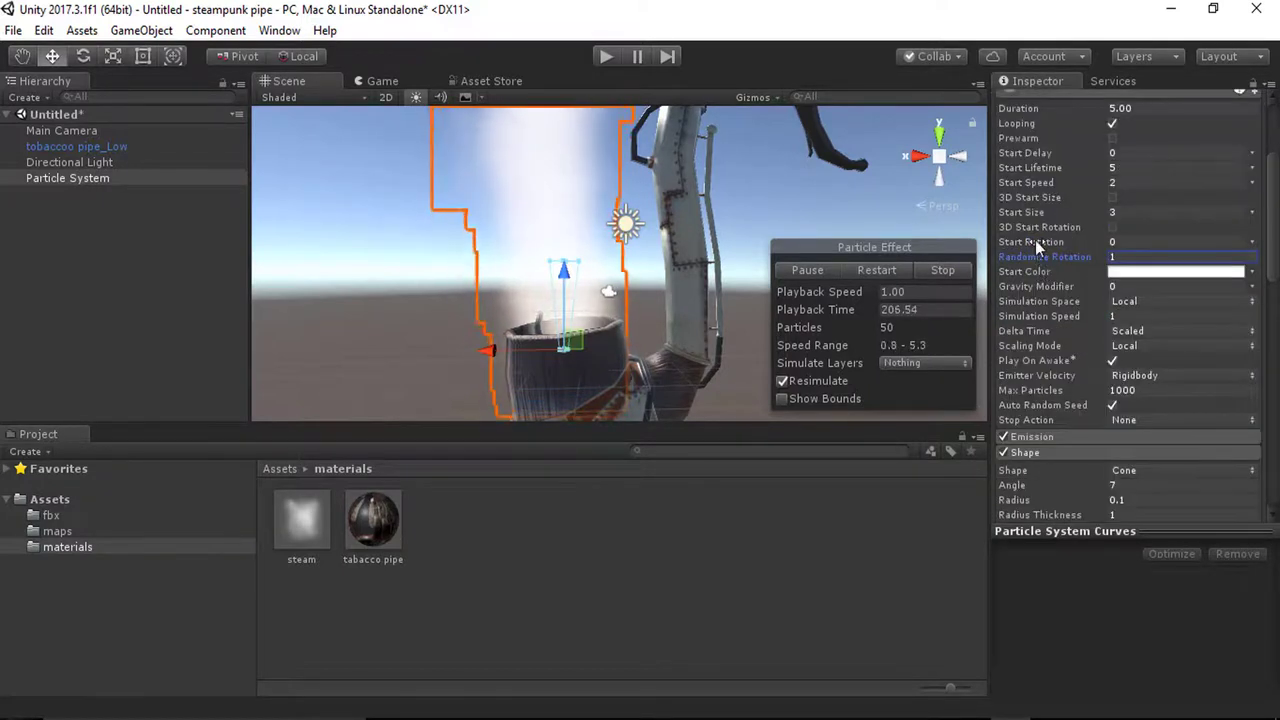
{"action": "scroll", "coordinate": [1050, 255], "scroll_direction": "up", "scroll_amount": 4}
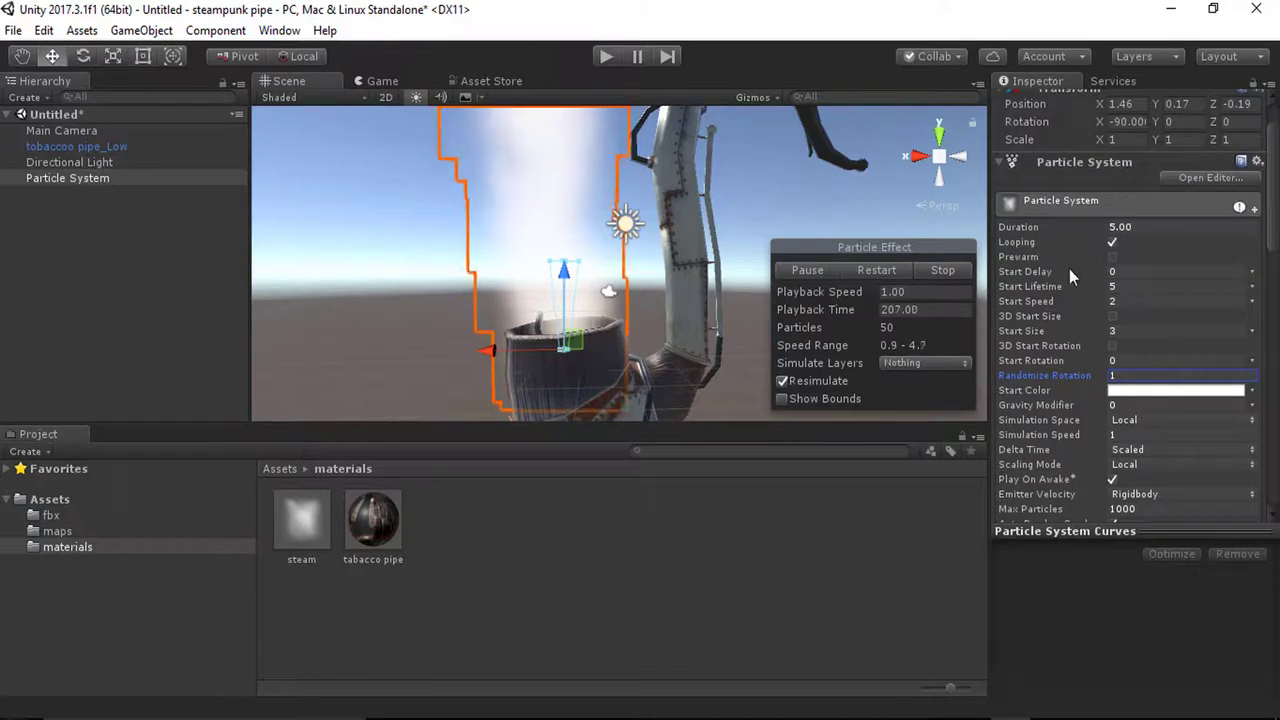
{"action": "left_click", "coordinate": [1149, 227]}
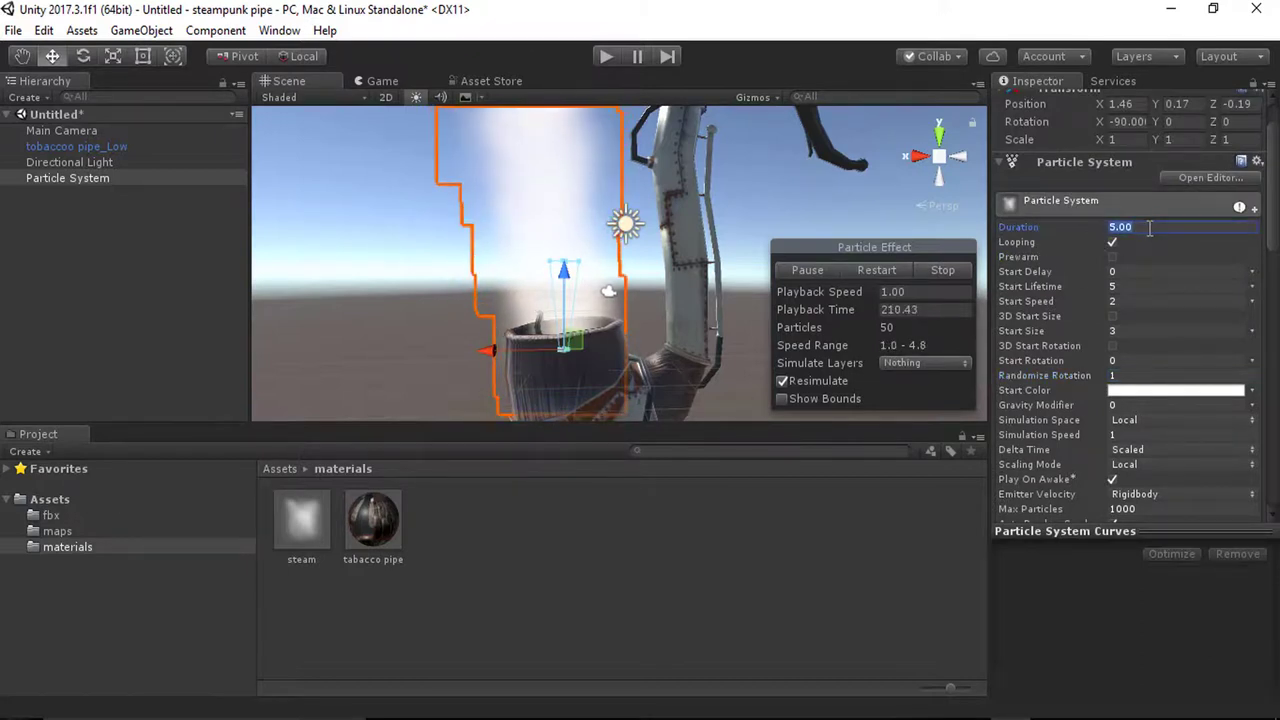
{"action": "type", "text": "3"}
{"action": "key", "text": "Return"}
{"action": "scroll", "coordinate": [585, 258], "scroll_direction": "down", "scroll_amount": 4}
{"action": "scroll", "coordinate": [585, 258], "scroll_direction": "down", "scroll_amount": 4}
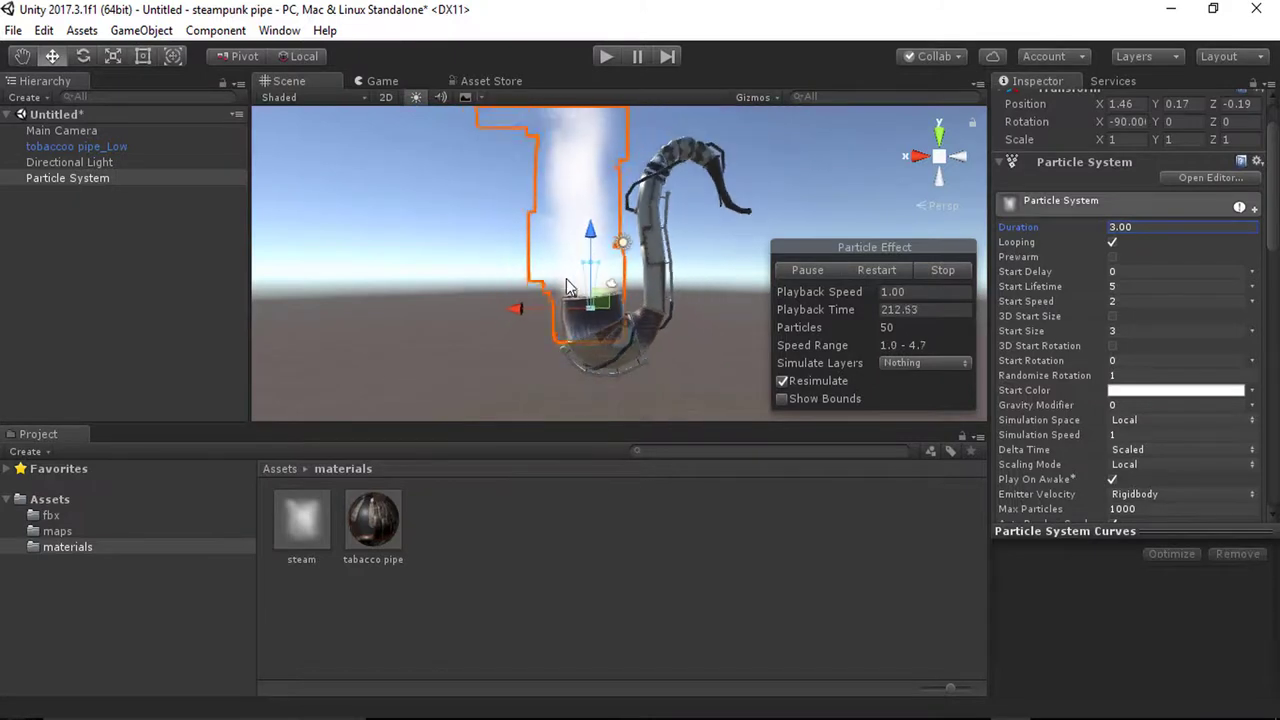
{"action": "middle_click_drag", "start_coordinate": [580, 260], "coordinate": [558, 328]}
{"action": "left_click", "coordinate": [1149, 230]}
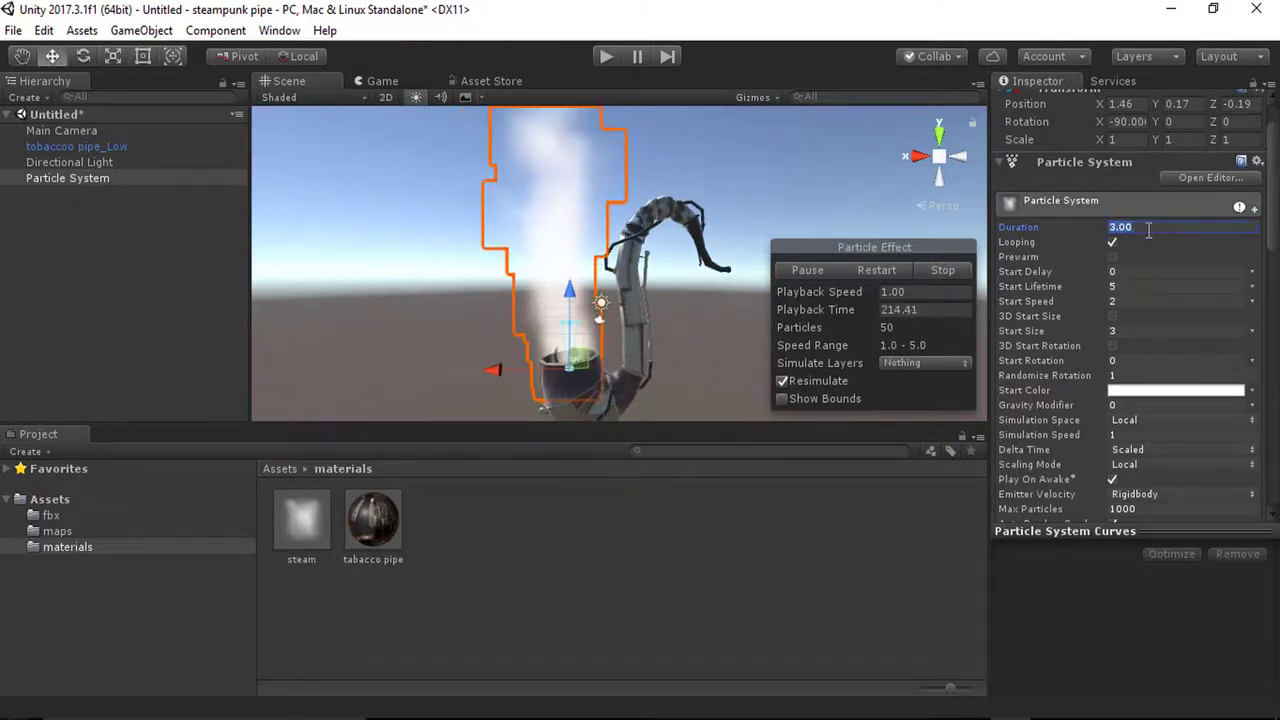
{"action": "type", "text": "1"}
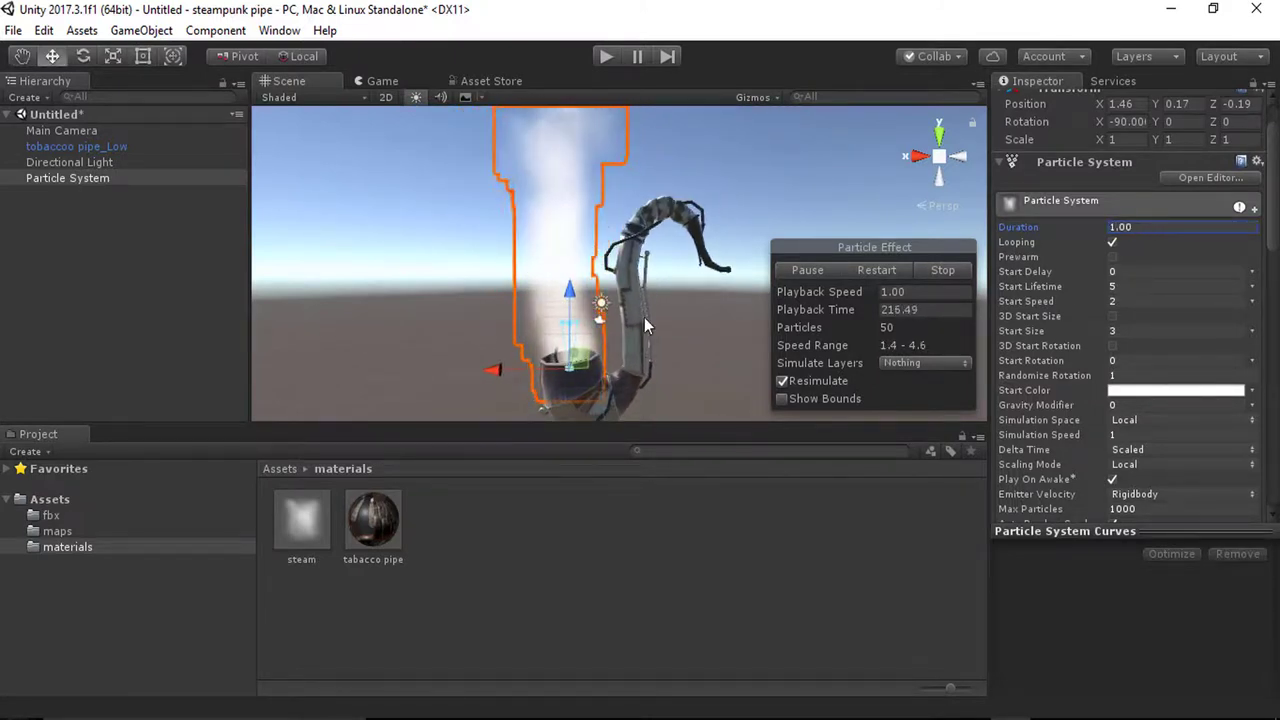
Step: Shorten the particles' Start Lifetime, trying 3 and 1 and settling on 2, and check the steam above the bowl
{"action": "left_click_drag", "start_coordinate": [644, 317], "coordinate": [588, 338], "text": "alt"}
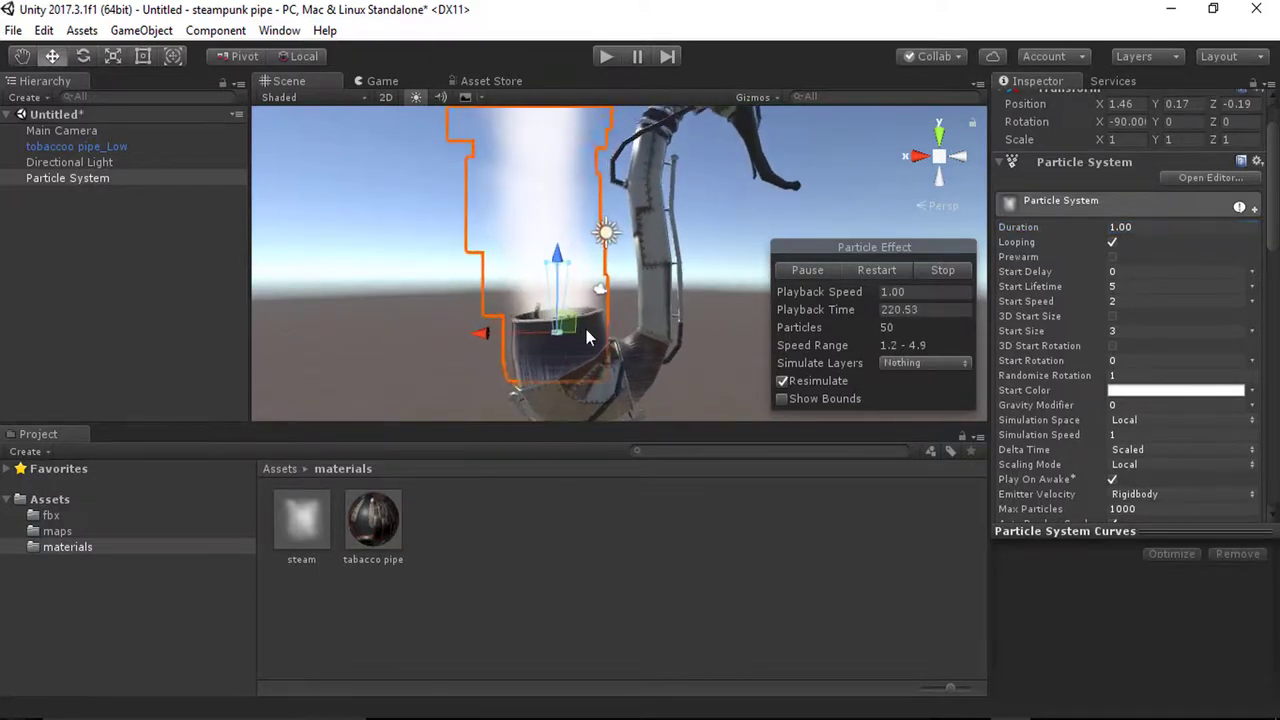
{"action": "middle_click_drag", "start_coordinate": [588, 338], "coordinate": [589, 279]}
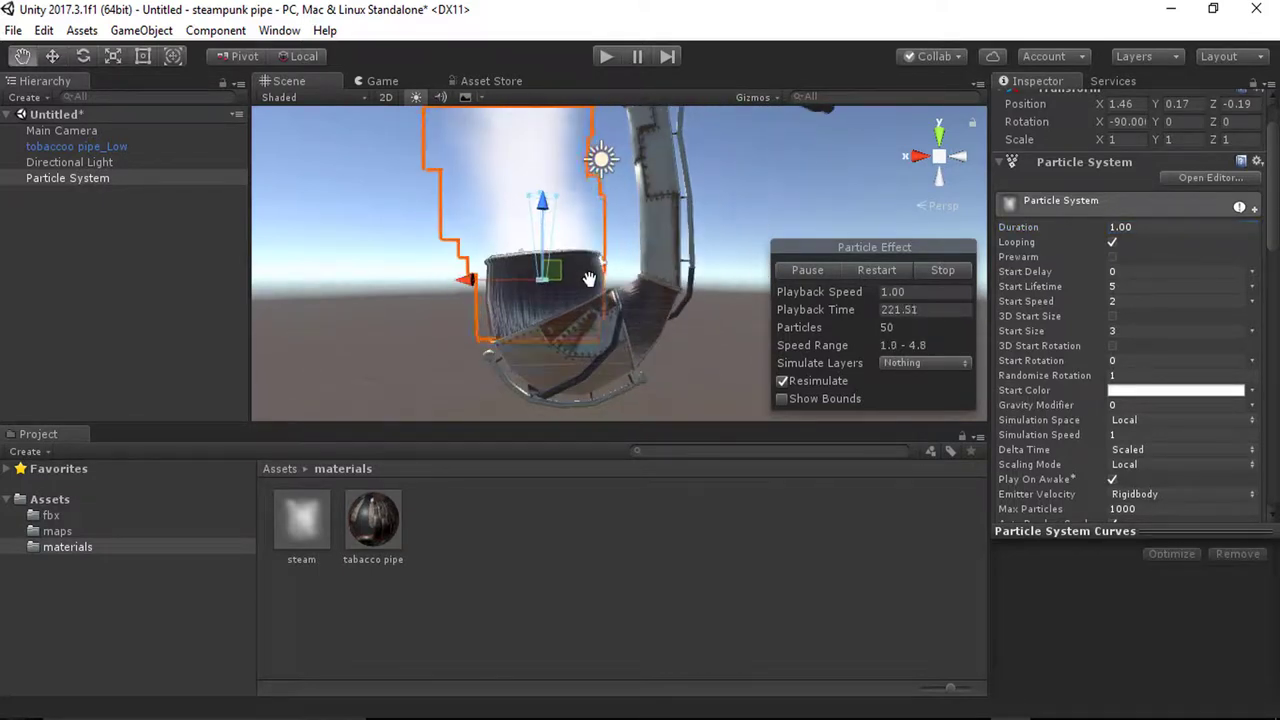
{"action": "scroll", "coordinate": [542, 297], "scroll_direction": "down", "scroll_amount": 5}
{"action": "middle_click_drag", "start_coordinate": [563, 202], "coordinate": [550, 271]}
{"action": "left_click", "coordinate": [1127, 286]}
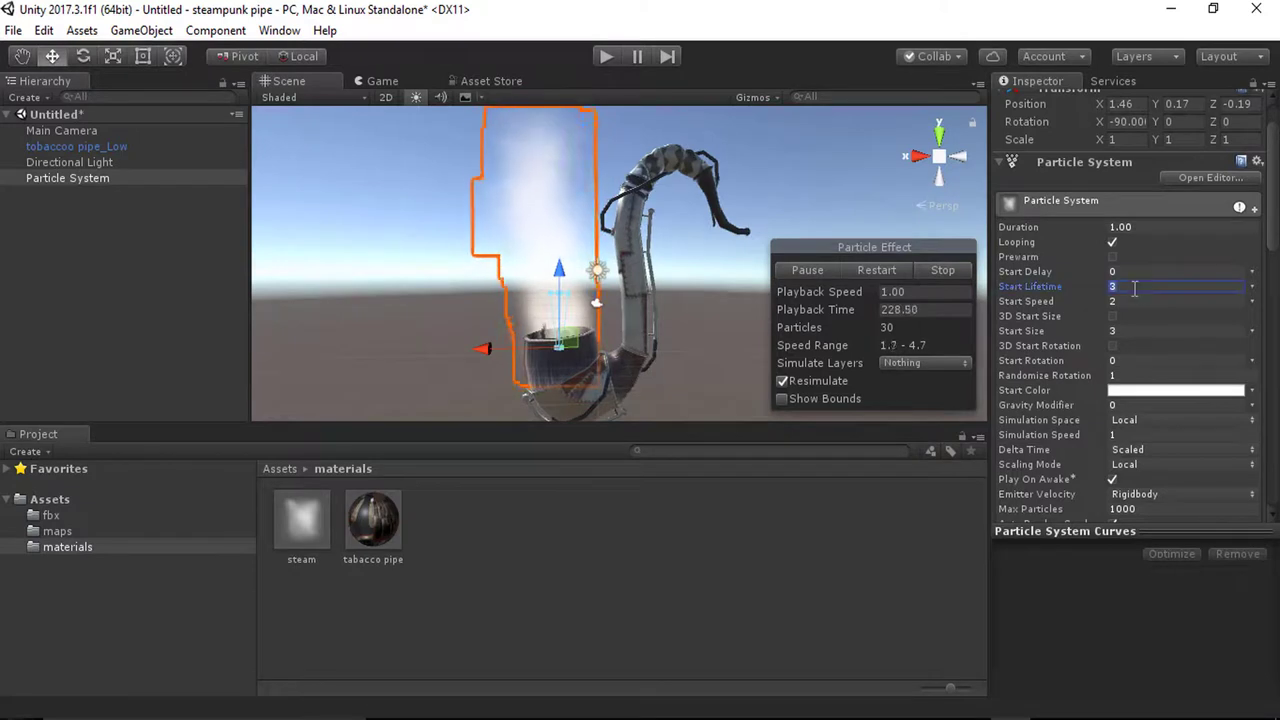
{"action": "type", "text": "1"}
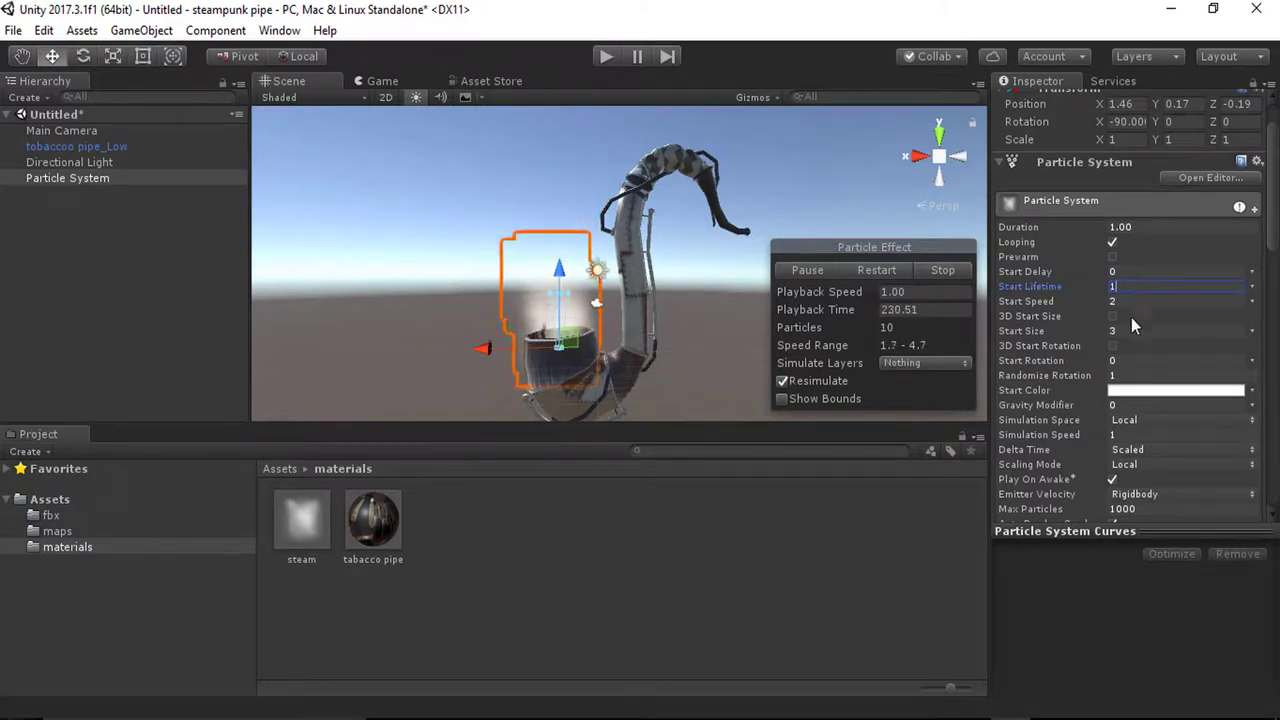
{"action": "key", "text": "BackSpace"}
{"action": "type", "text": "2"}
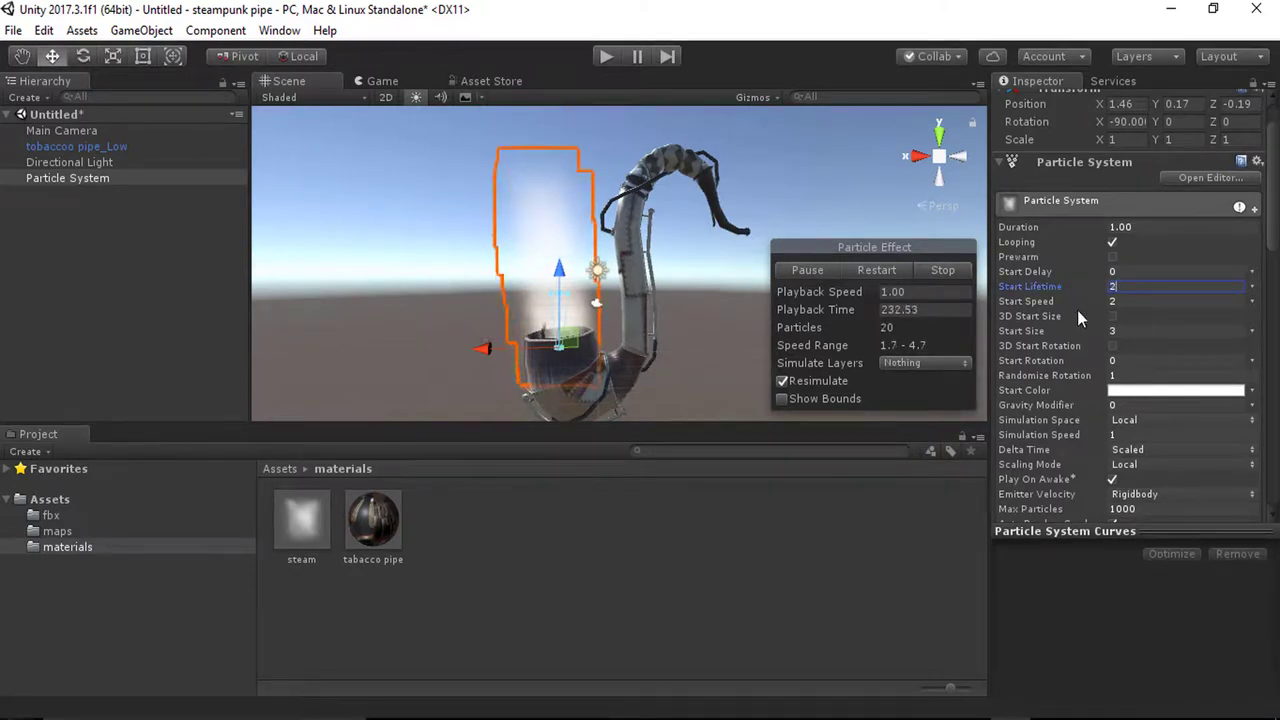
{"action": "scroll", "coordinate": [558, 350], "scroll_direction": "up", "scroll_amount": 10}
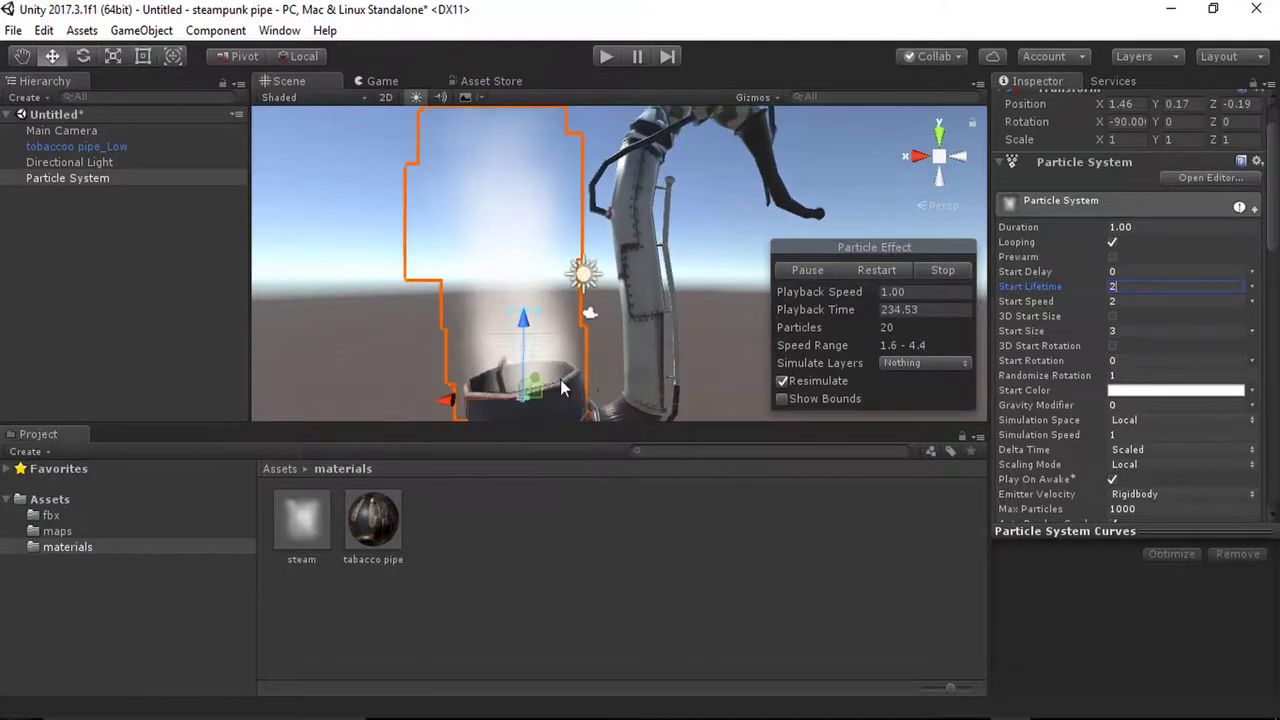
{"action": "right_click_drag", "start_coordinate": [529, 374], "coordinate": [520, 386]}
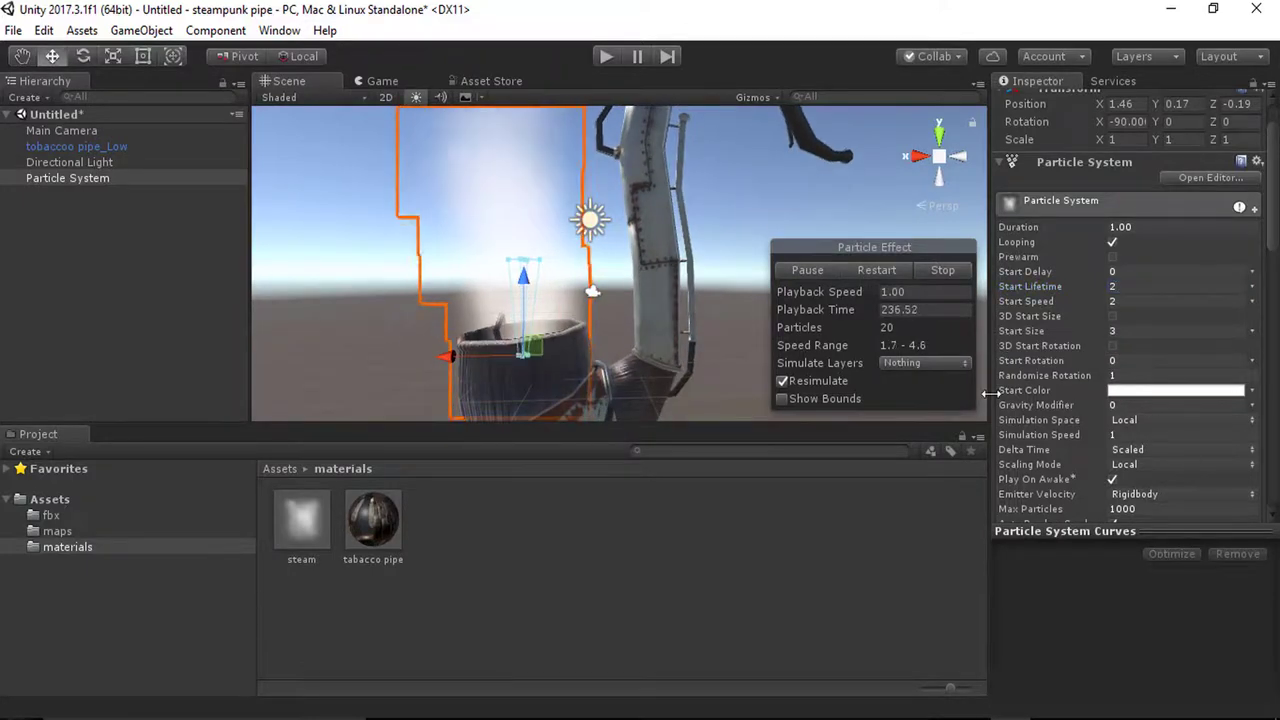
Step: Try Noise Frequency values of 0.8 and 0.7 for the steam, and restore 0.5
{"action": "scroll", "coordinate": [1027, 285], "scroll_direction": "down", "scroll_amount": 3}
{"action": "scroll", "coordinate": [1027, 279], "scroll_direction": "down", "scroll_amount": 12}
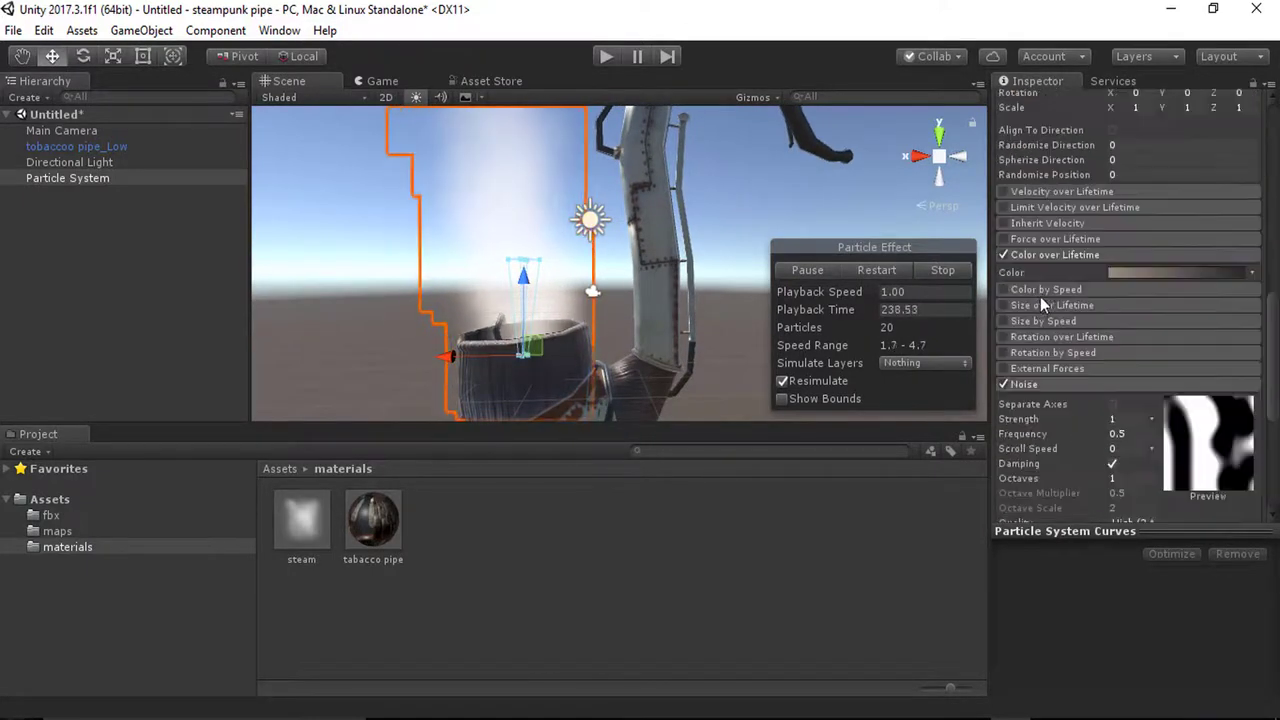
{"action": "scroll", "coordinate": [1094, 347], "scroll_direction": "down", "scroll_amount": 2}
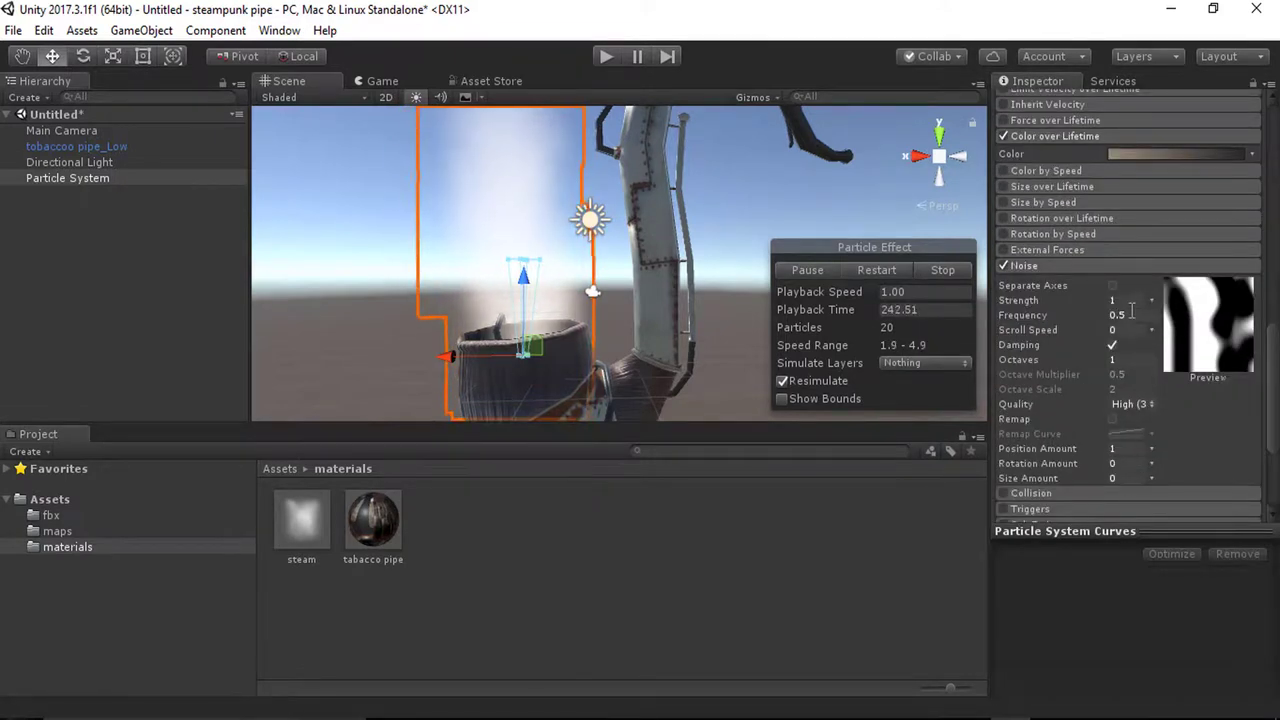
{"action": "left_click", "coordinate": [1125, 315]}
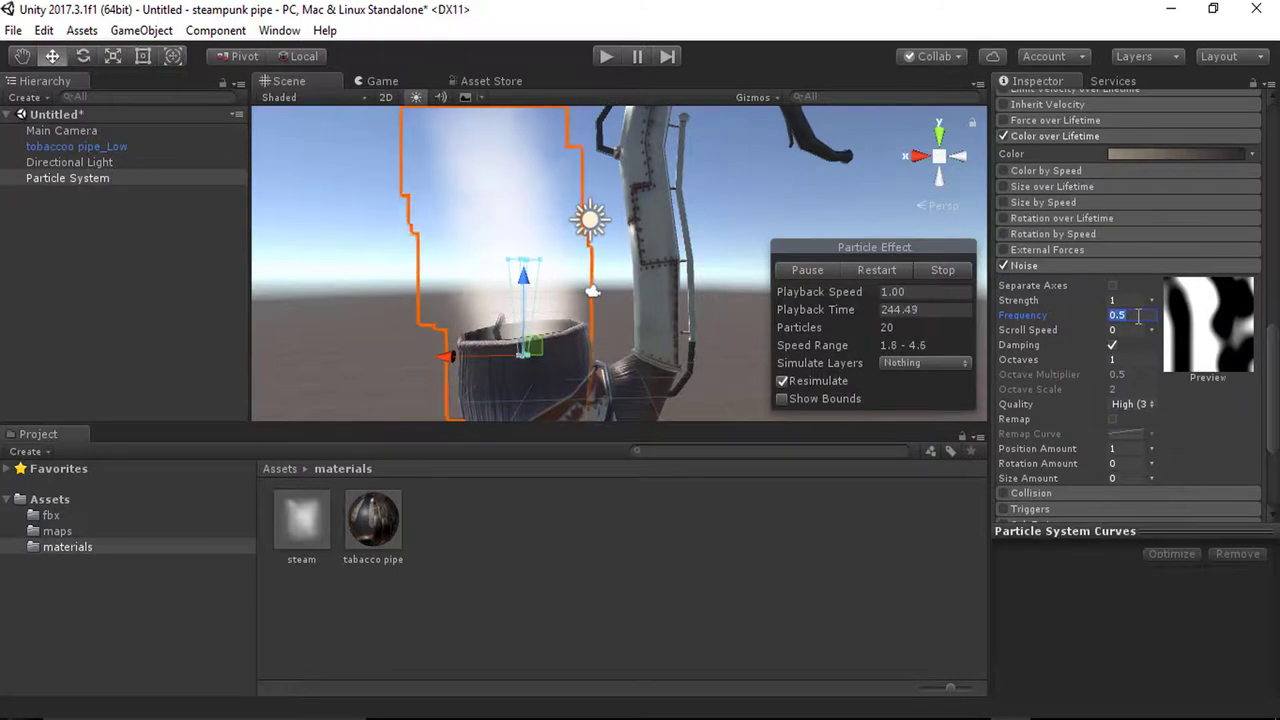
{"action": "type", "text": ".8"}
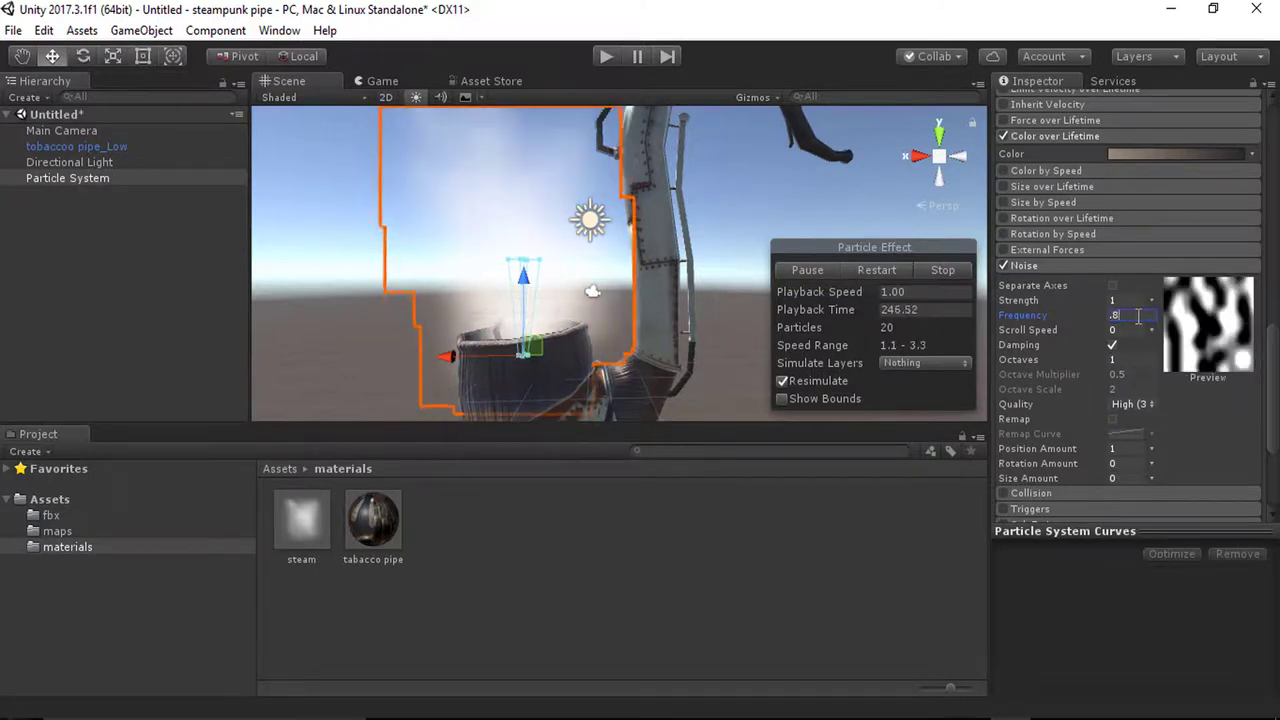
{"action": "key", "text": "BackSpace"}
{"action": "key", "text": "BackSpace"}
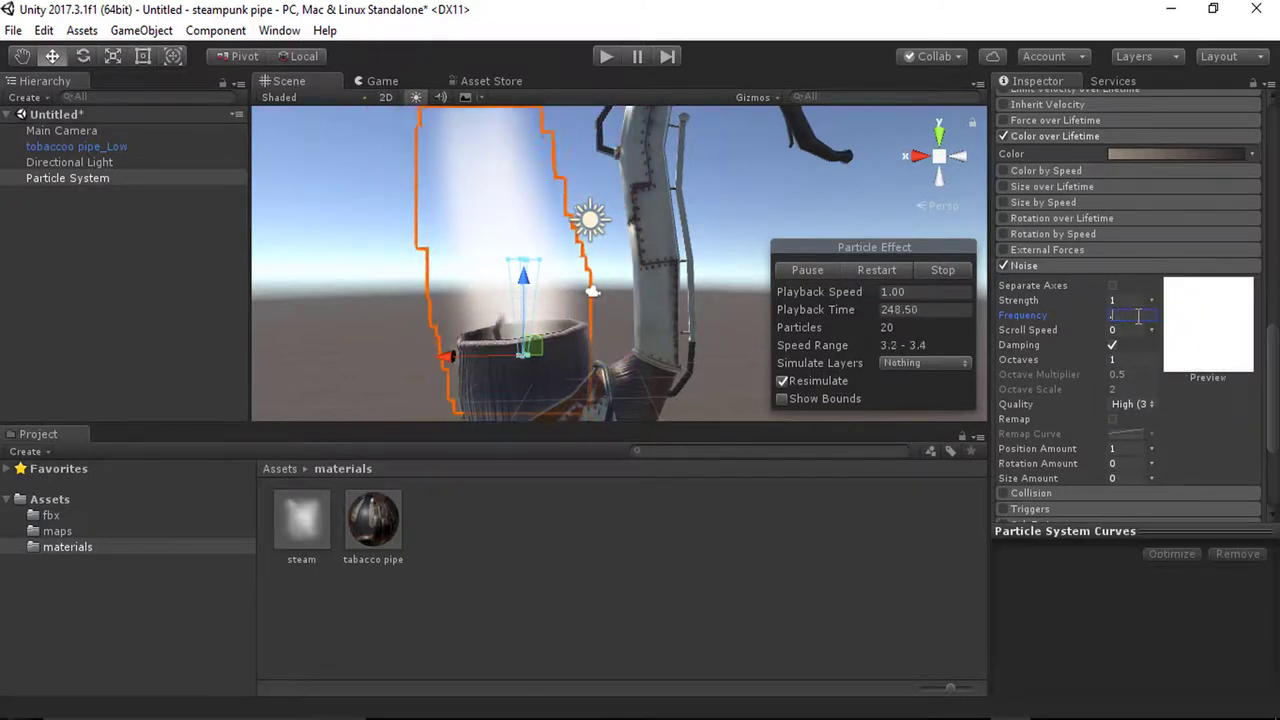
{"action": "type", "text": ".7"}
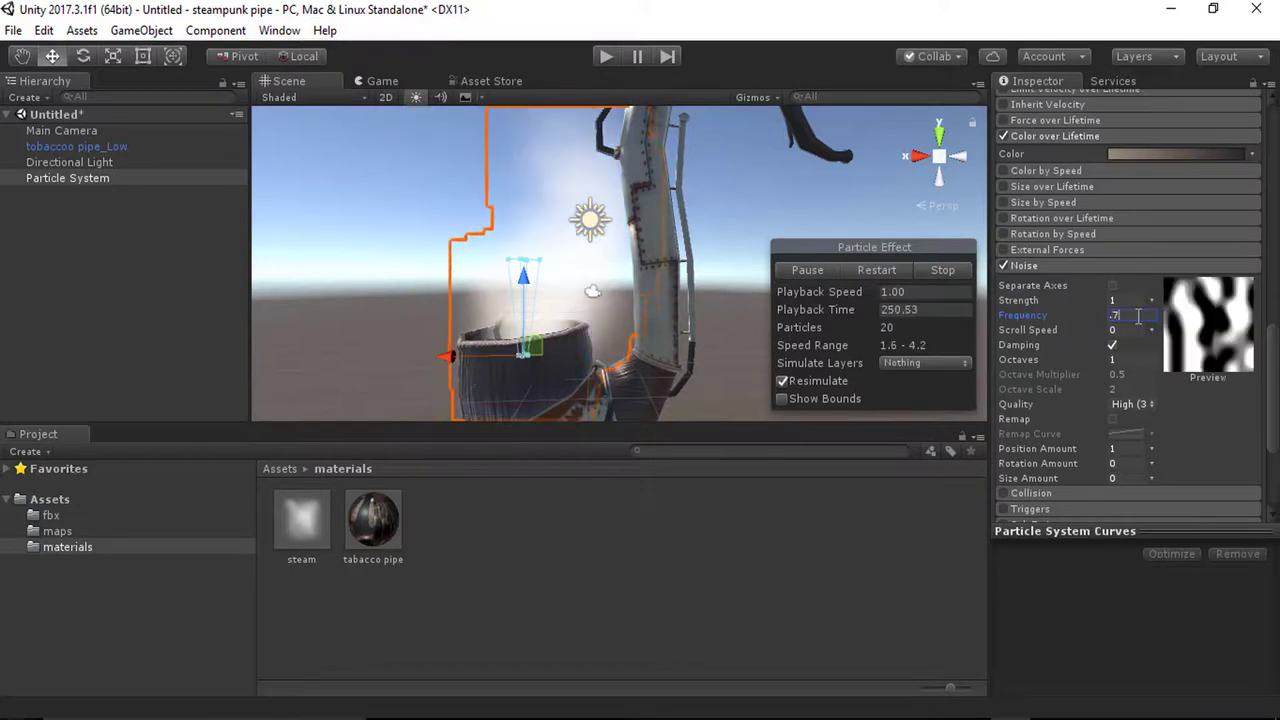
{"action": "key", "text": "BackSpace"}
{"action": "key", "text": "BackSpace"}
{"action": "type", "text": ".5"}
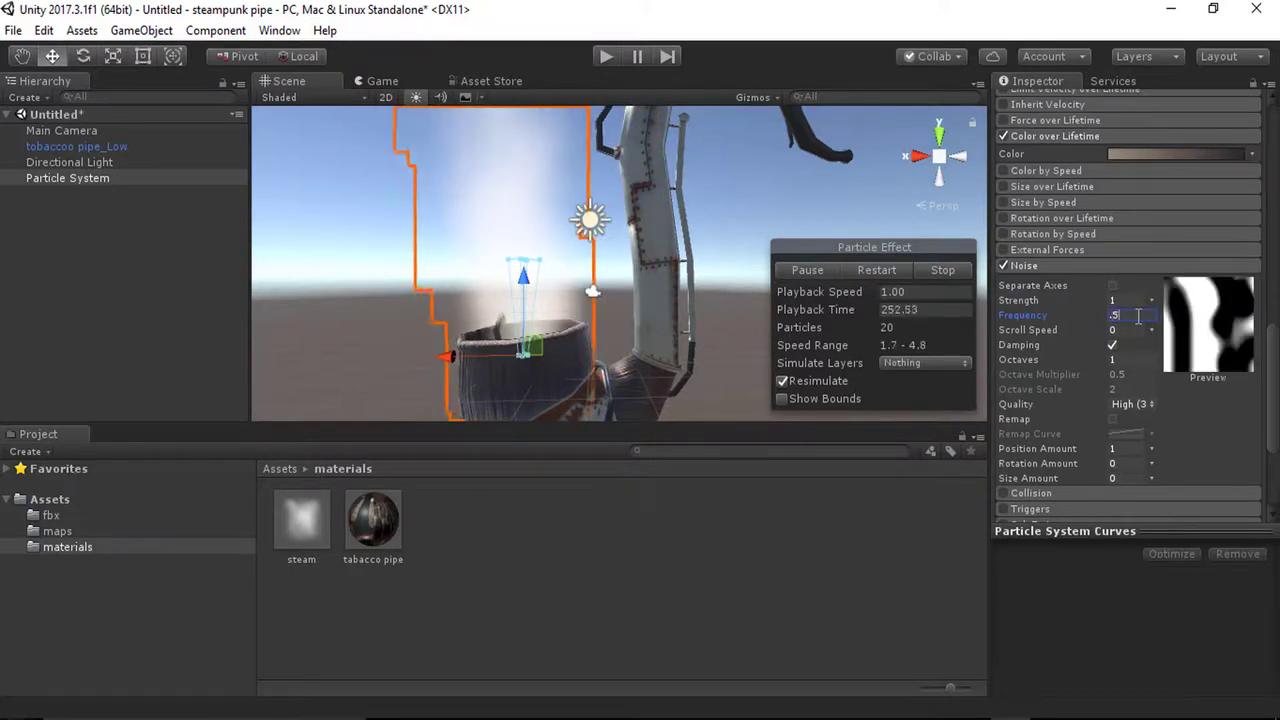
Step: Set the Noise Frequency to 0.6 and check the steam around the bowl from a higher angle
{"action": "key", "text": "BackSpace"}
{"action": "key", "text": "BackSpace"}
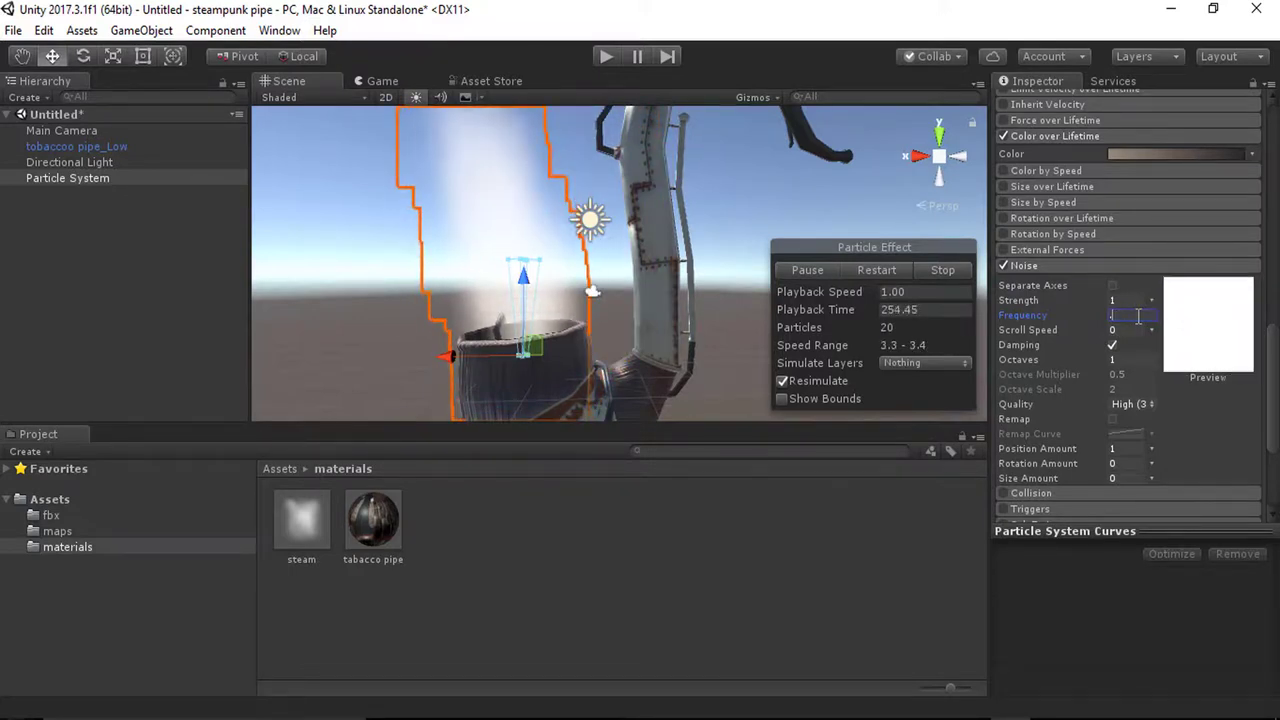
{"action": "type", "text": ".6"}
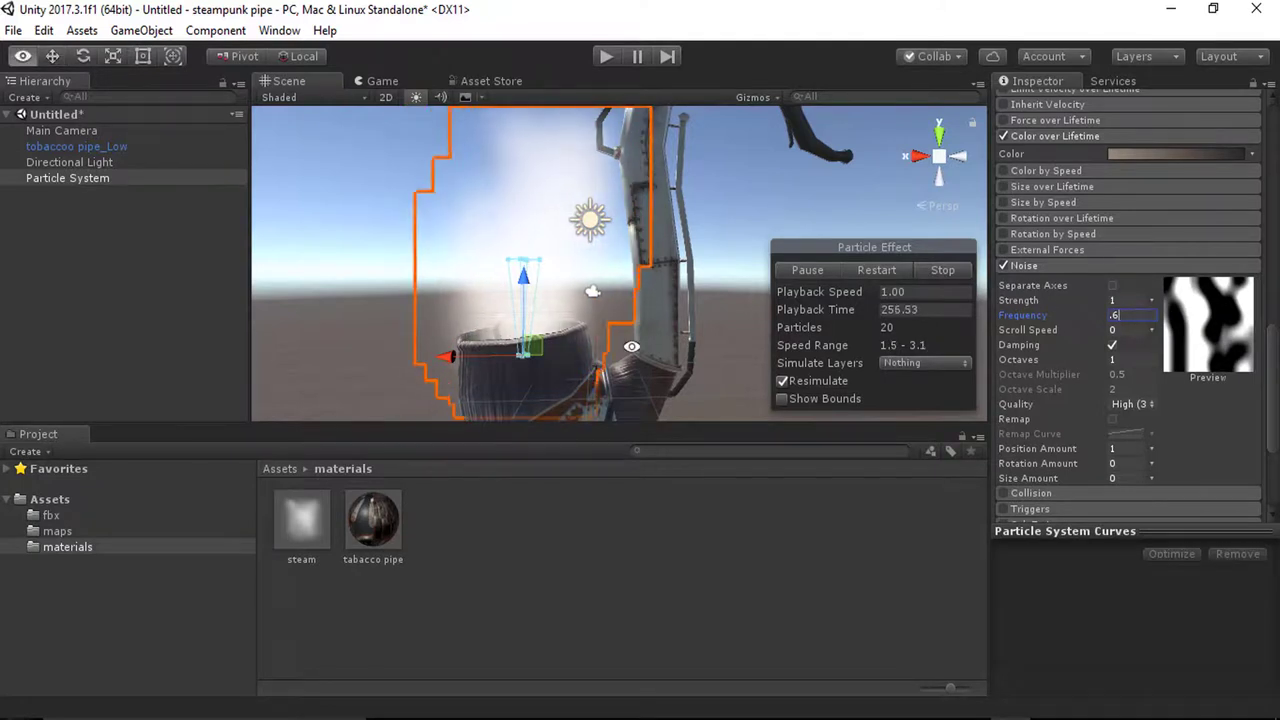
{"action": "left_click_drag", "start_coordinate": [623, 351], "coordinate": [654, 266], "text": "alt"}
{"action": "scroll", "coordinate": [603, 280], "scroll_direction": "down", "scroll_amount": 2}
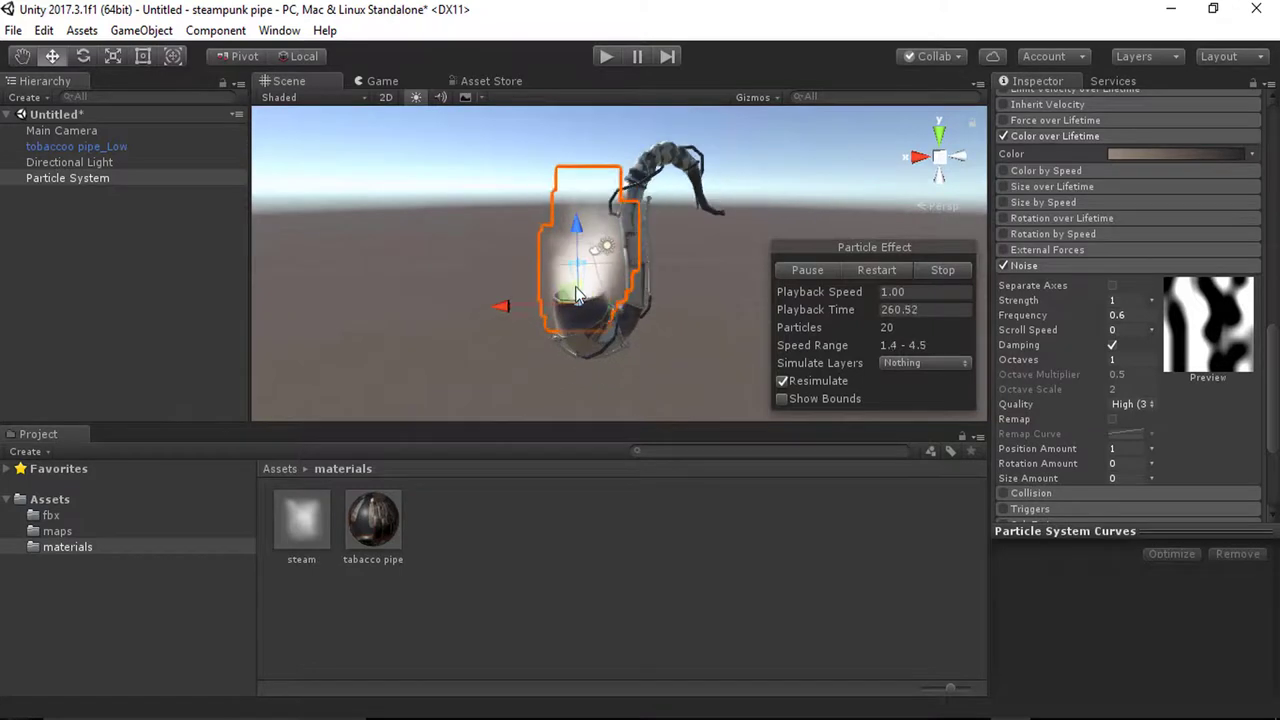
{"action": "scroll", "coordinate": [580, 297], "scroll_direction": "up", "scroll_amount": 2}
{"action": "scroll", "coordinate": [580, 302], "scroll_direction": "up", "scroll_amount": 5}
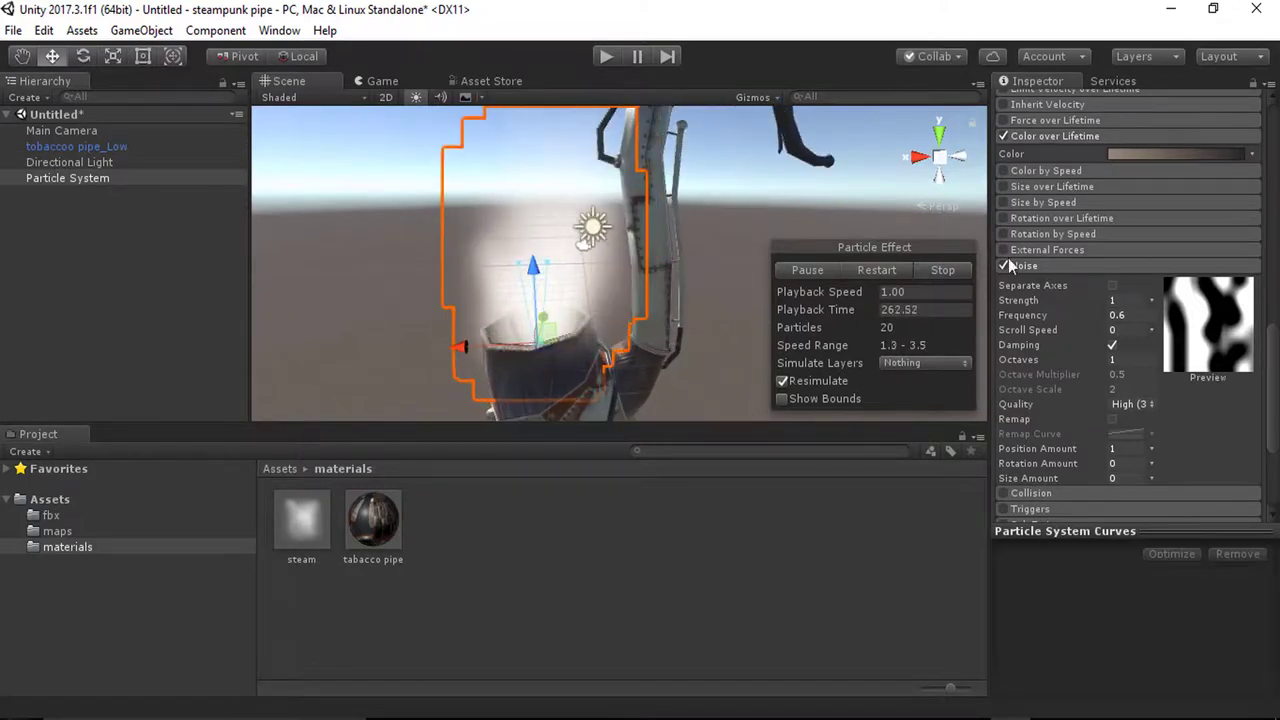
Step: Collapse the Noise settings, and expand and enable the Collision module for the particles
{"action": "left_click", "coordinate": [1040, 265]}
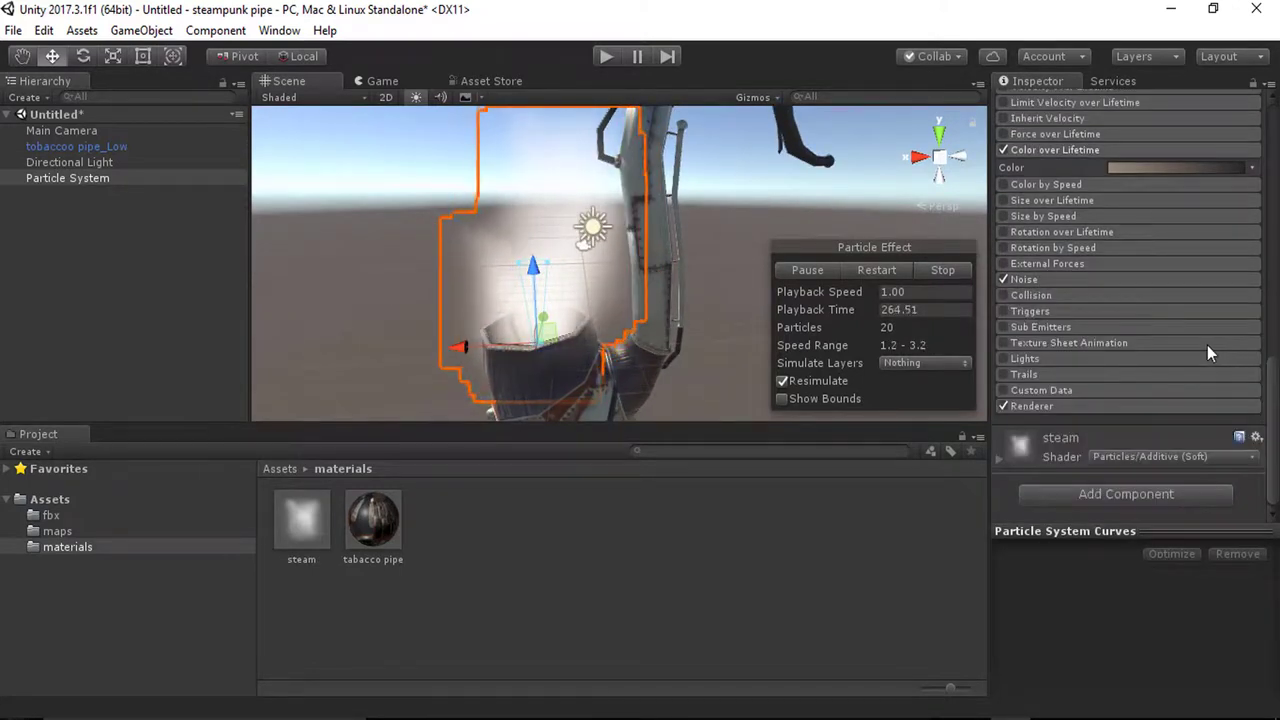
{"action": "scroll", "coordinate": [1110, 320], "scroll_direction": "up", "scroll_amount": 3}
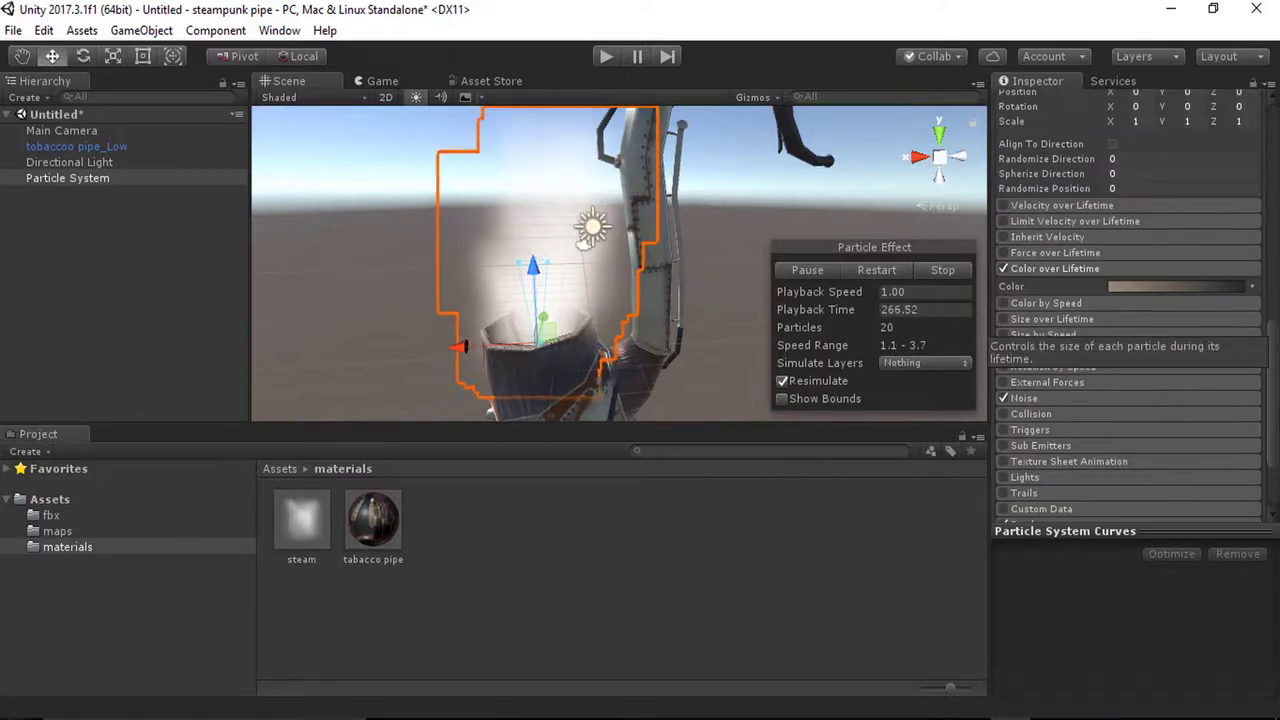
{"action": "scroll", "coordinate": [1083, 352], "scroll_direction": "down", "scroll_amount": 3}
{"action": "left_click", "coordinate": [1054, 294]}
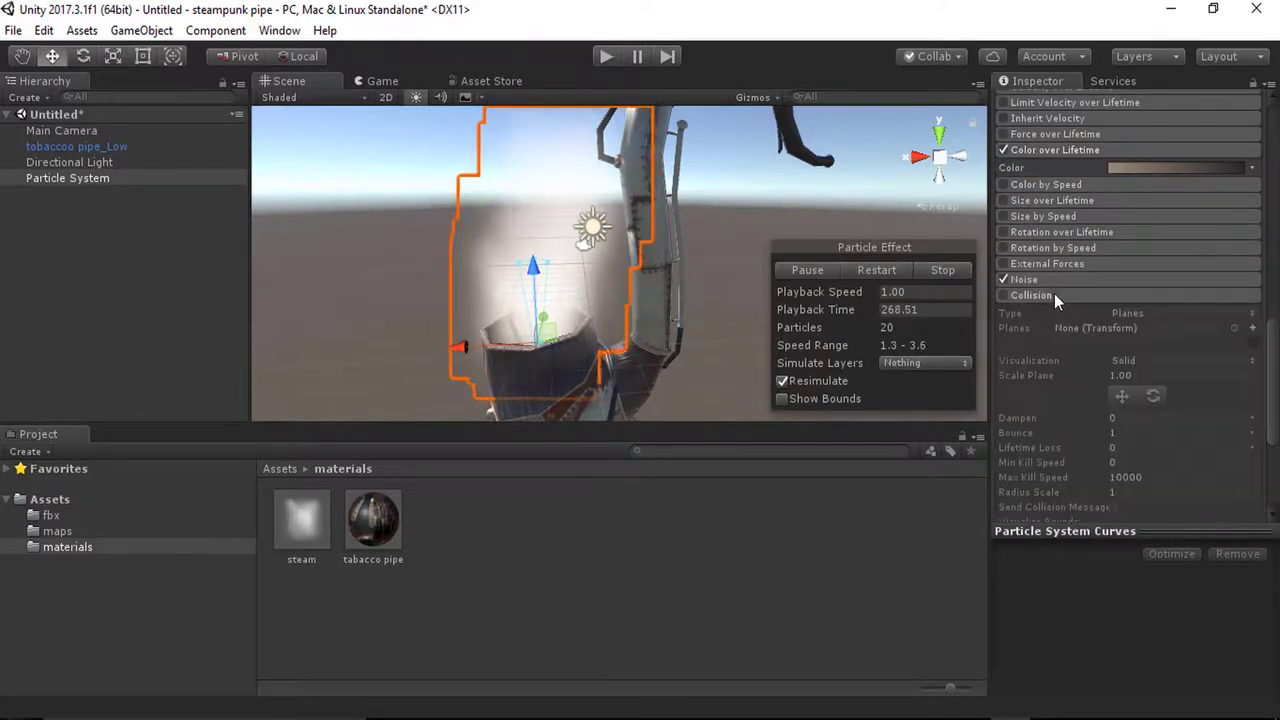
{"action": "left_click", "coordinate": [1003, 295]}
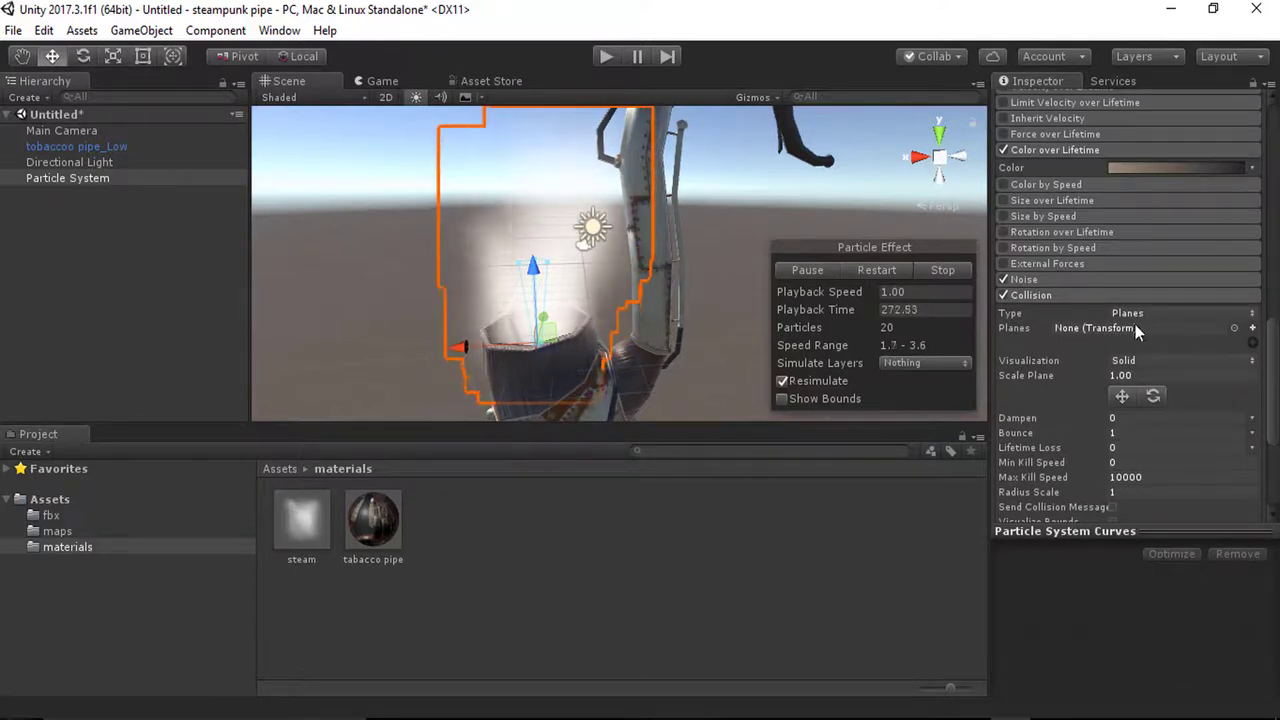
Step: Review the Collision settings, disable the Collision module, and deselect the particle system
{"action": "scroll", "coordinate": [1088, 352], "scroll_direction": "down", "scroll_amount": 2}
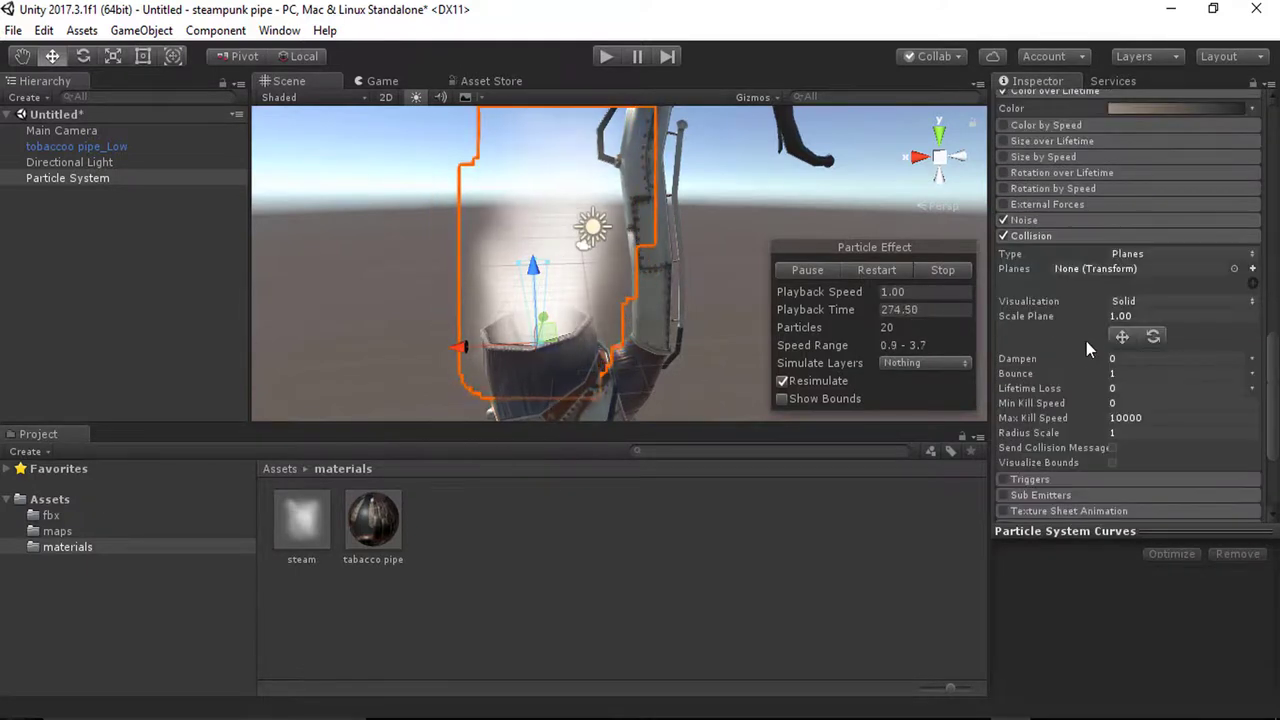
{"action": "scroll", "coordinate": [1042, 283], "scroll_direction": "down", "scroll_amount": 1}
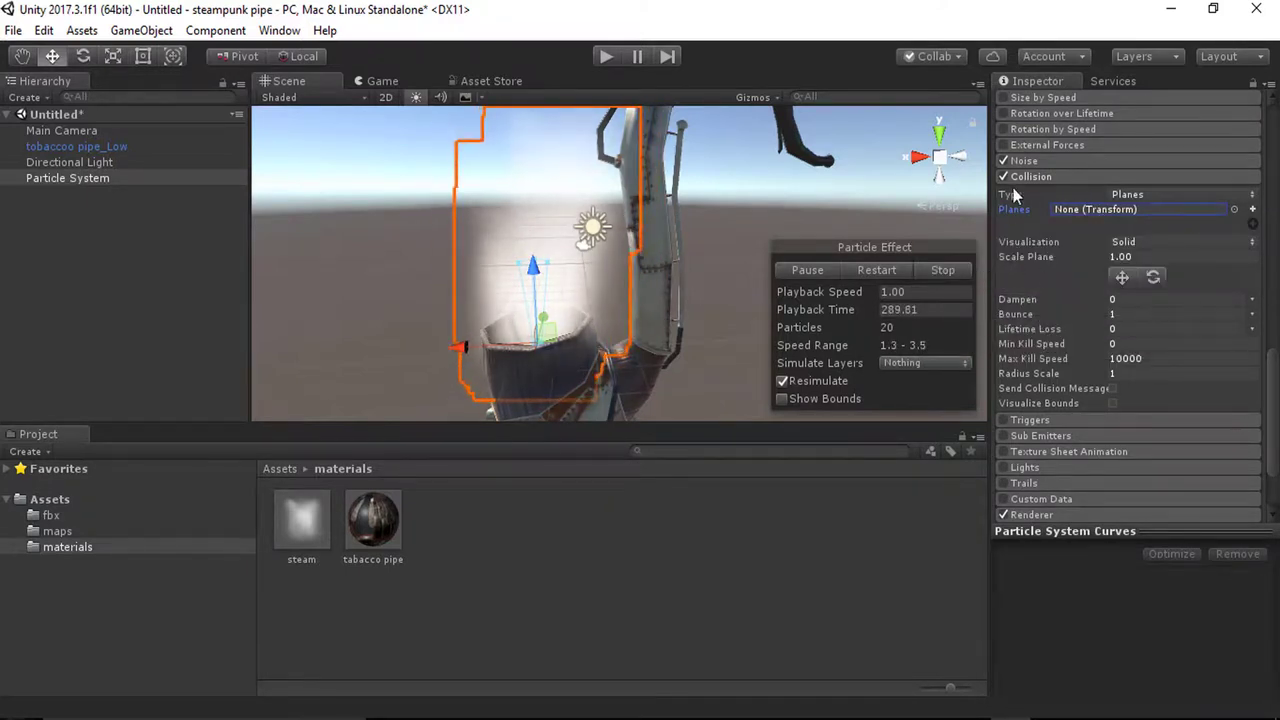
{"action": "left_click", "coordinate": [1004, 177]}
{"action": "scroll", "coordinate": [1085, 269], "scroll_direction": "up", "scroll_amount": 3}
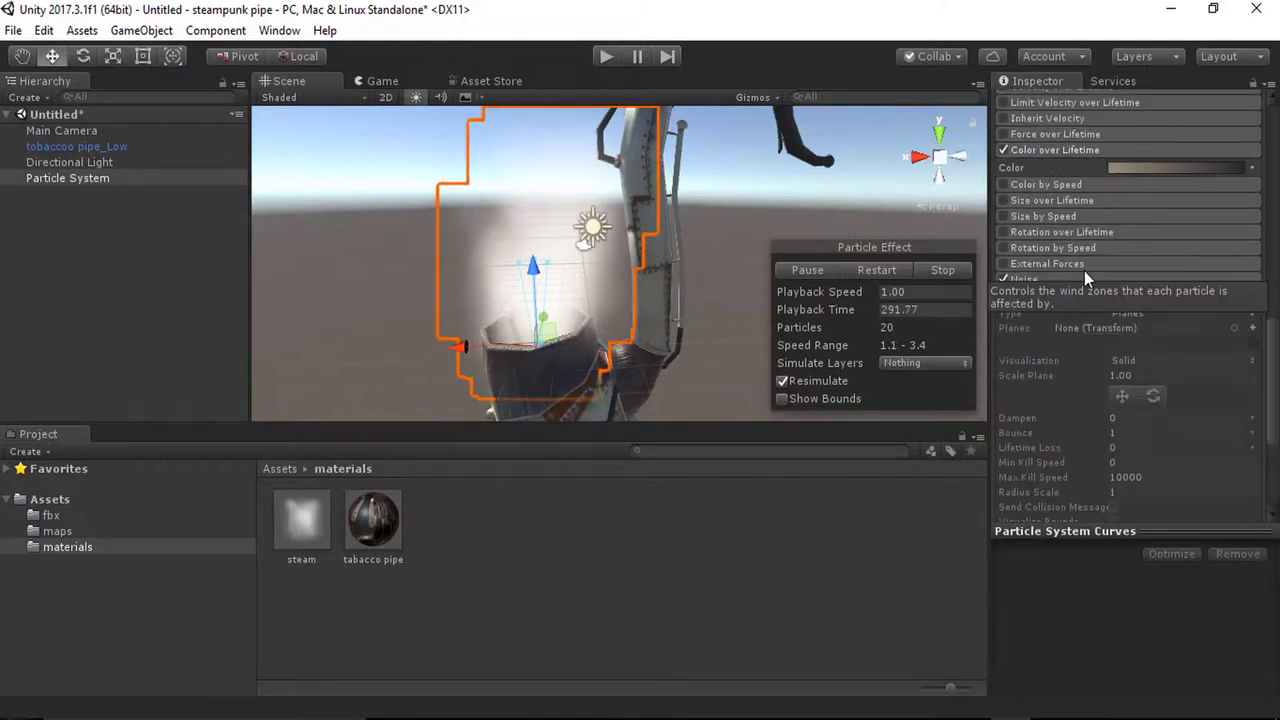
{"action": "scroll", "coordinate": [546, 301], "scroll_direction": "down", "scroll_amount": 3}
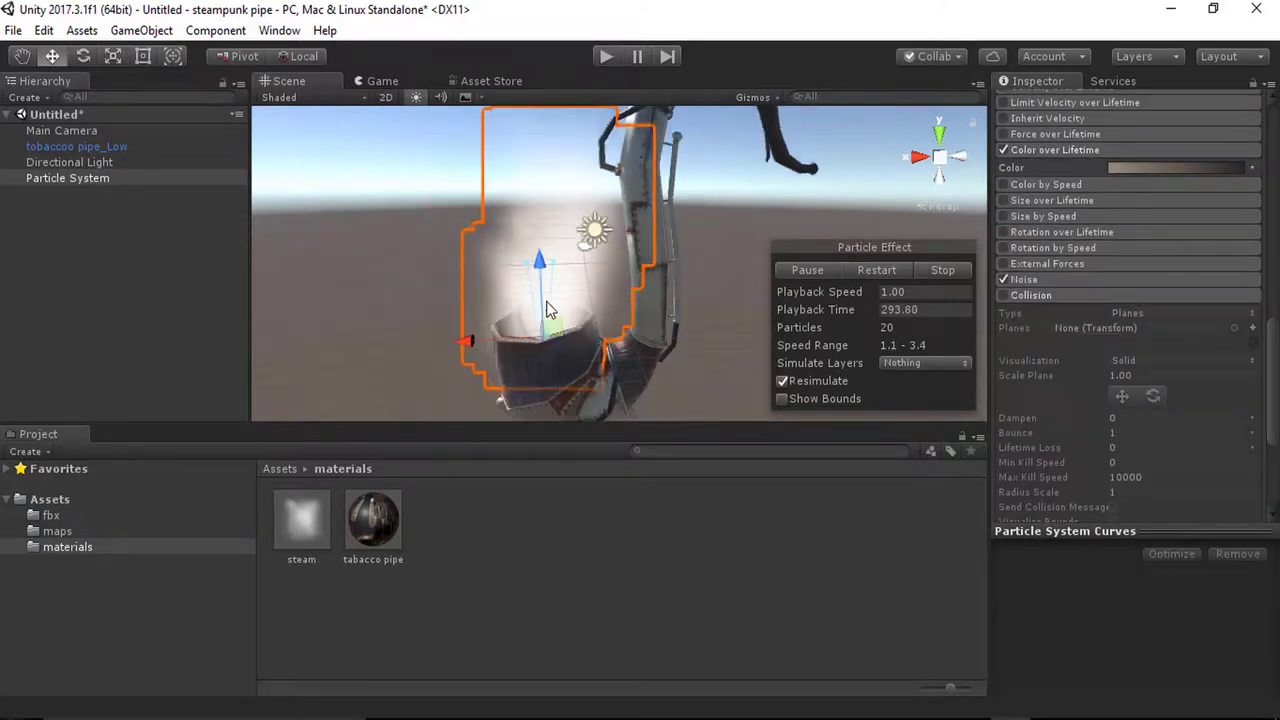
{"action": "scroll", "coordinate": [548, 300], "scroll_direction": "up", "scroll_amount": 2}
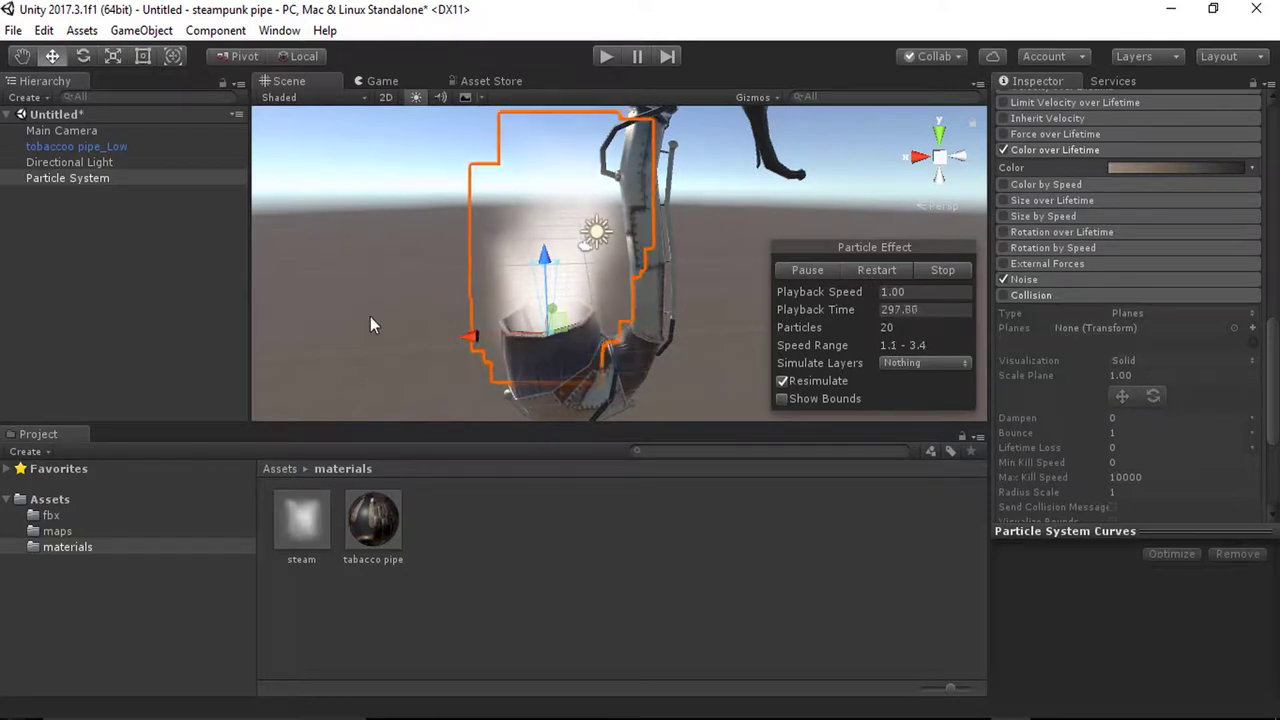
{"action": "left_click", "coordinate": [516, 590]}
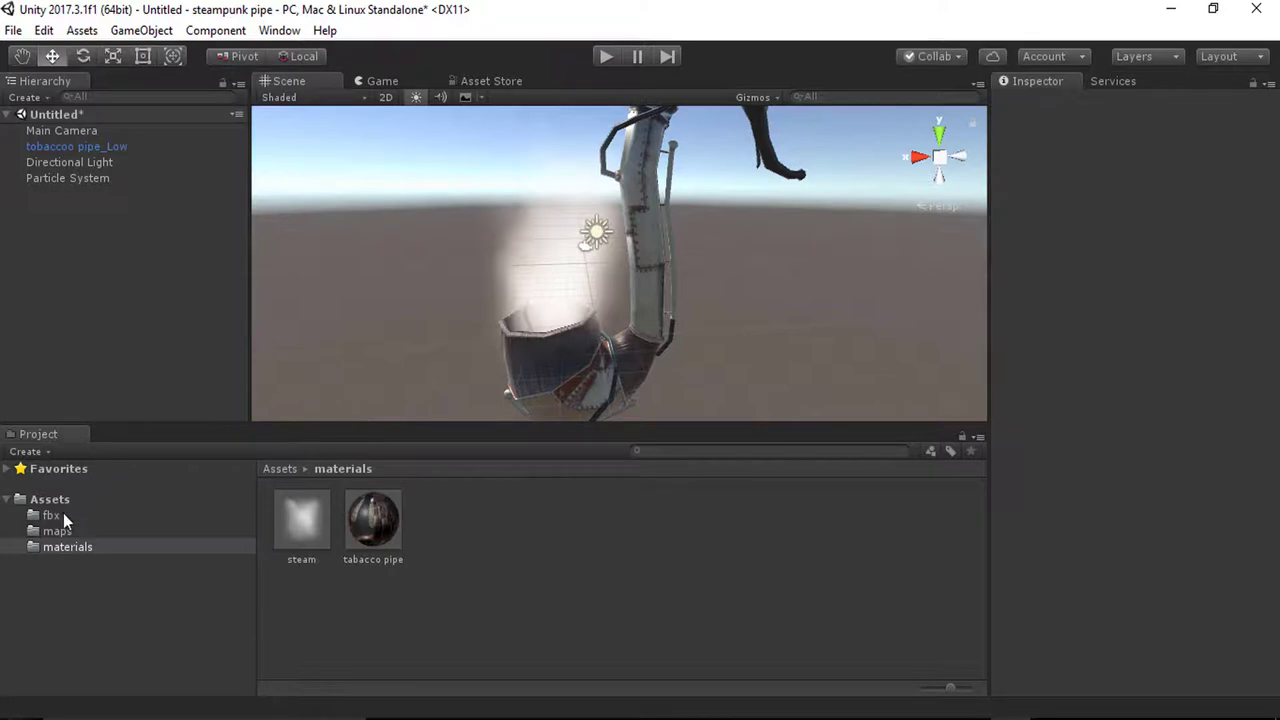
Step: Create a new material named Envi in the materials folder
{"action": "left_click", "coordinate": [52, 548]}
{"action": "right_click", "coordinate": [461, 540]}
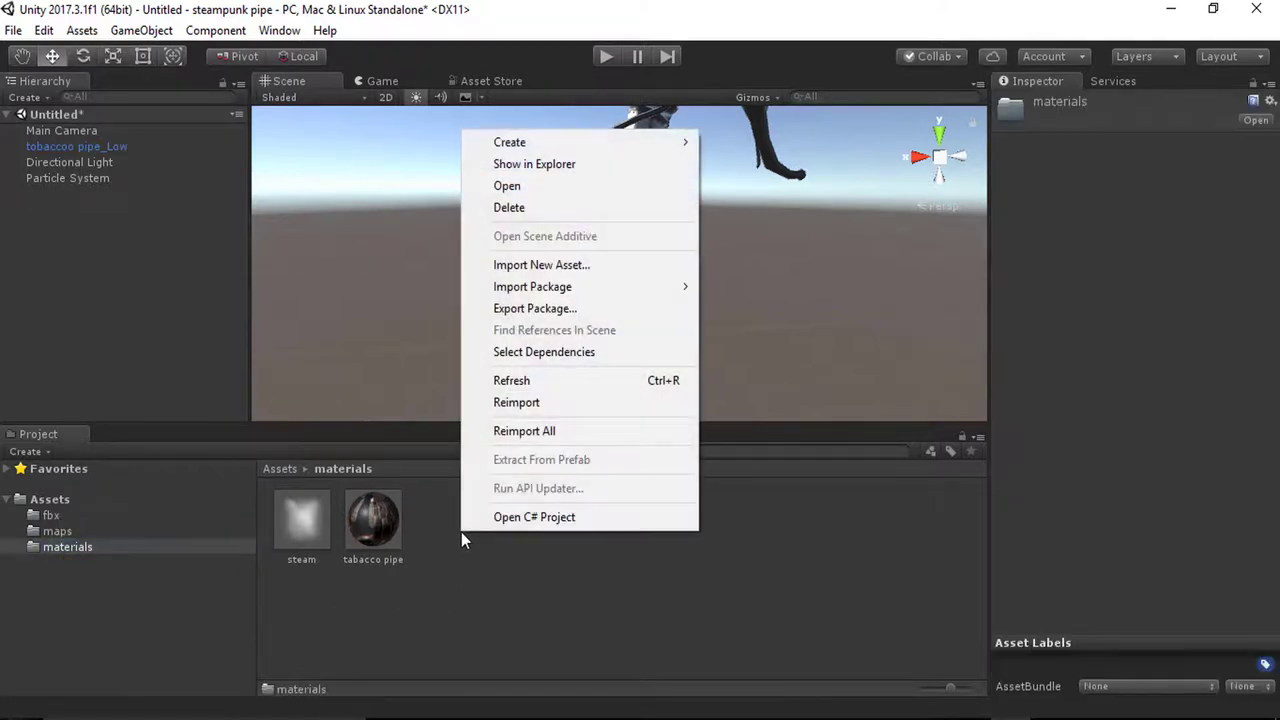
{"action": "mouse_move", "coordinate": [567, 140]}
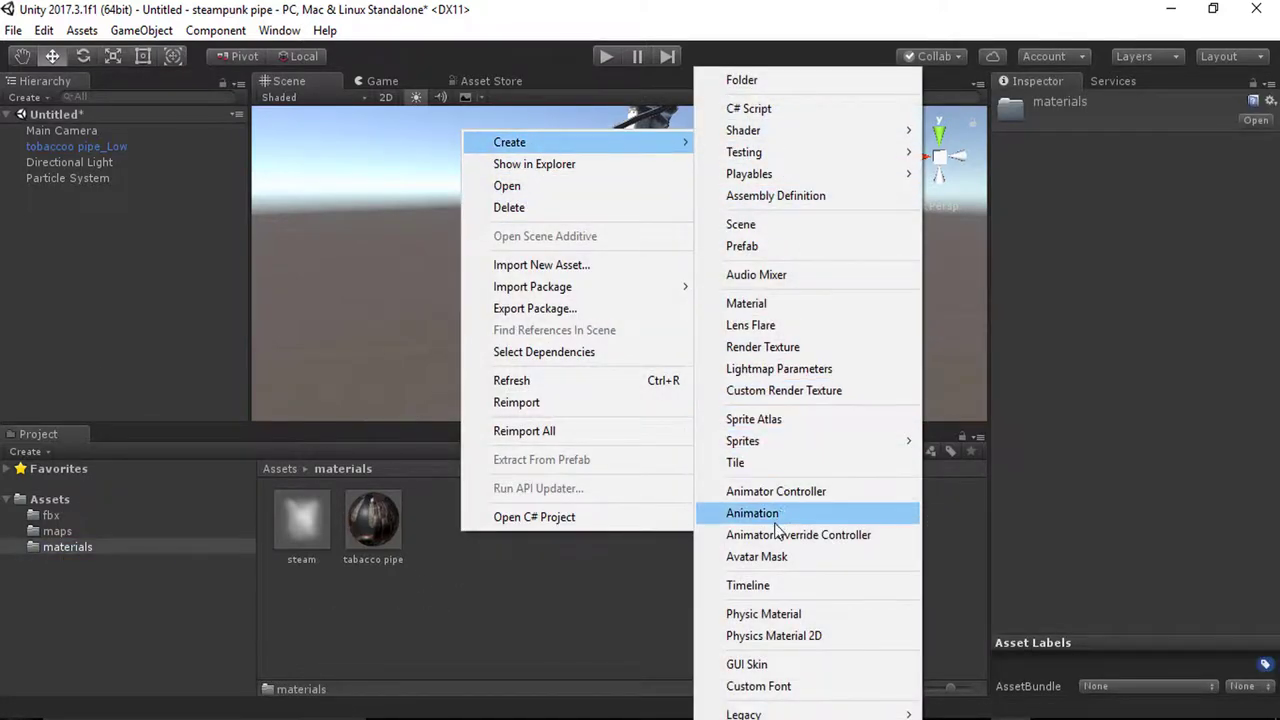
{"action": "left_click", "coordinate": [754, 304]}
{"action": "type", "text": "E"}
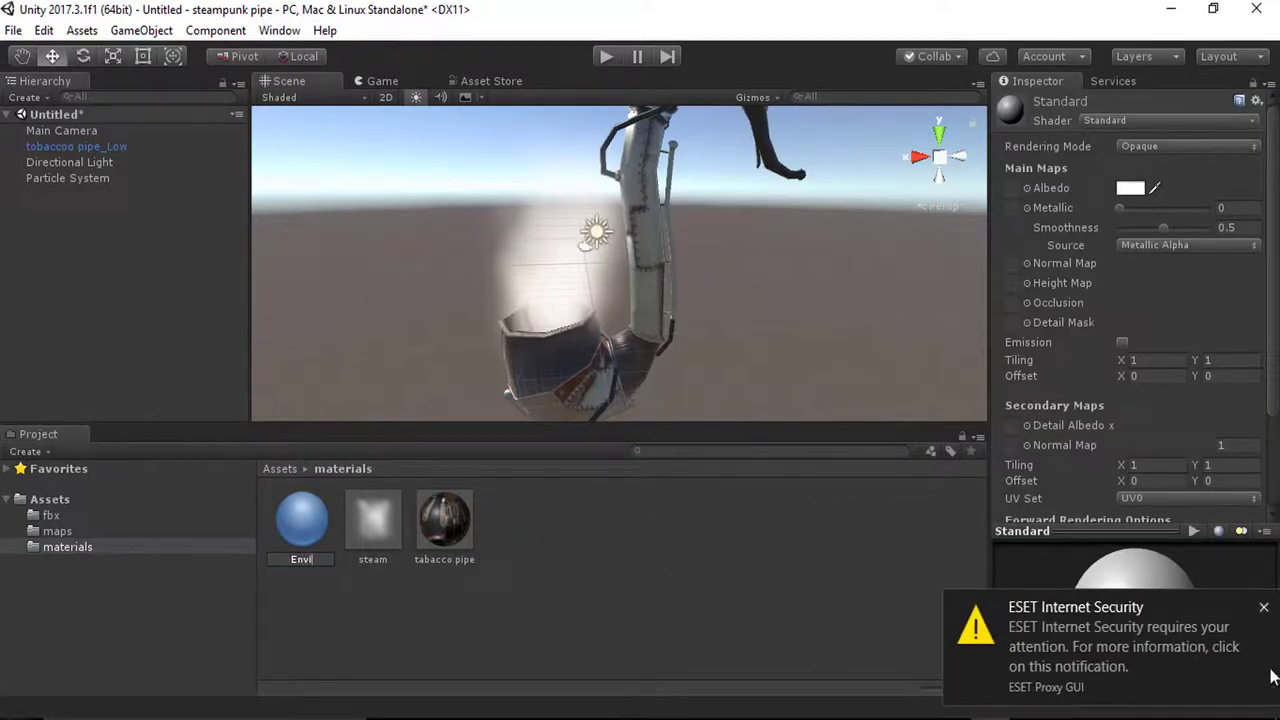
{"action": "type", "text": "nvi"}
{"action": "left_click", "coordinate": [1263, 607]}
{"action": "left_click", "coordinate": [316, 517]}
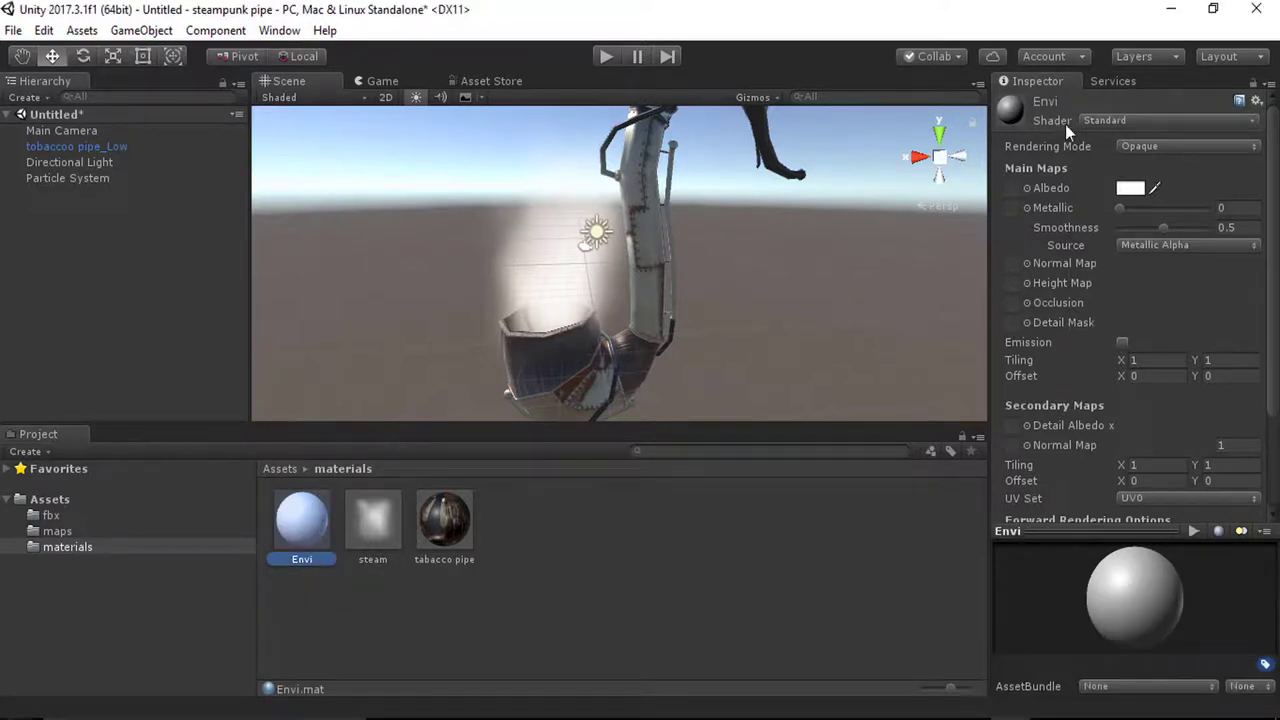
Step: Set the Envi material's shader to Skybox/Panoramic
{"action": "left_click", "coordinate": [1122, 121]}
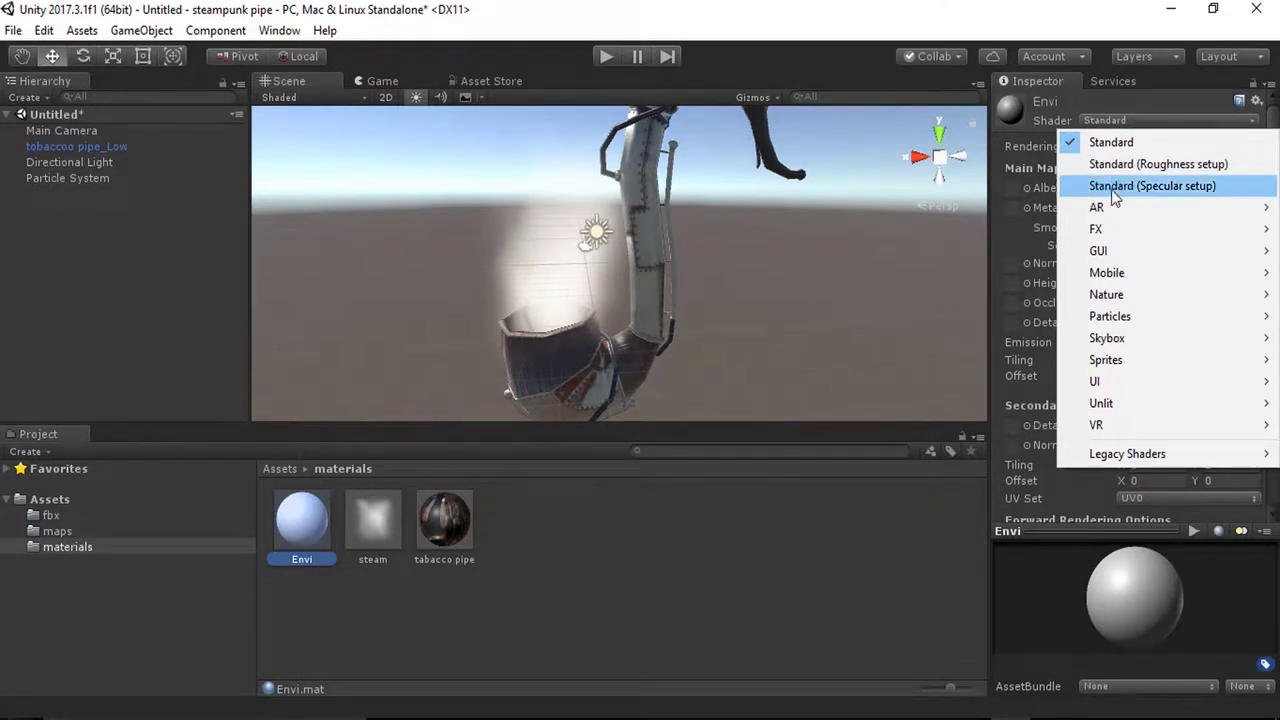
{"action": "mouse_move", "coordinate": [1145, 344]}
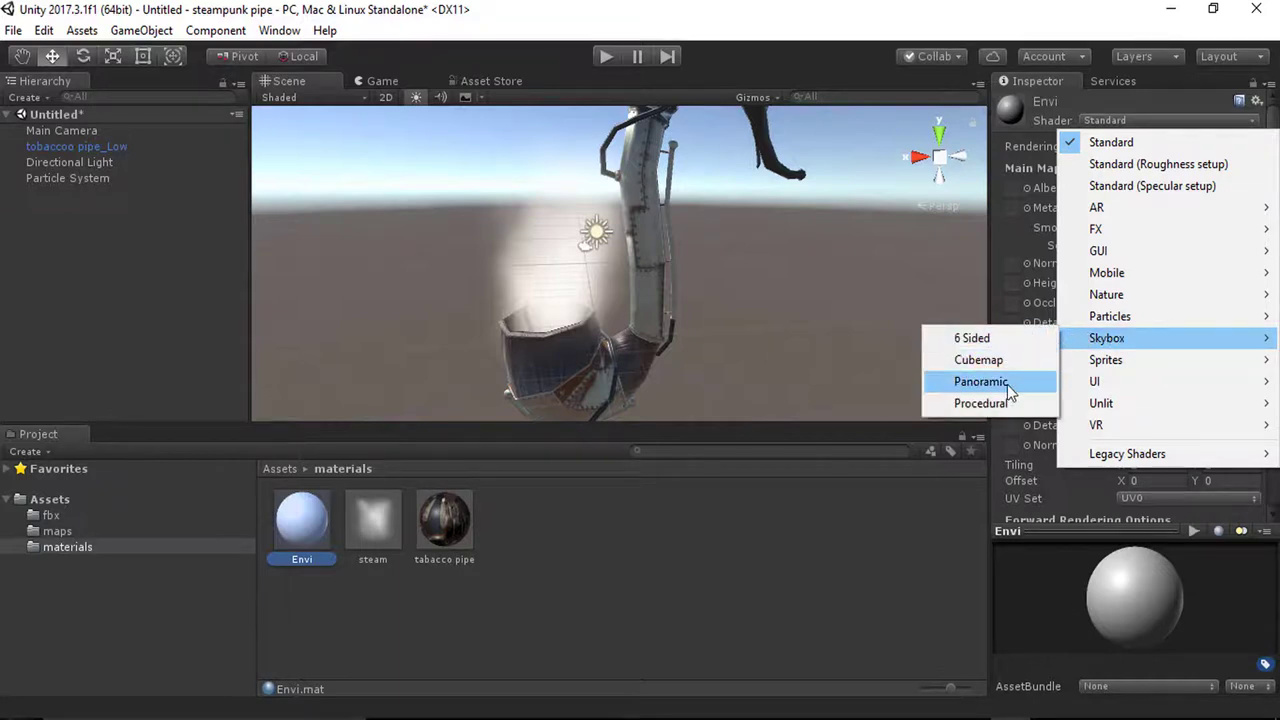
{"action": "left_click", "coordinate": [983, 382]}
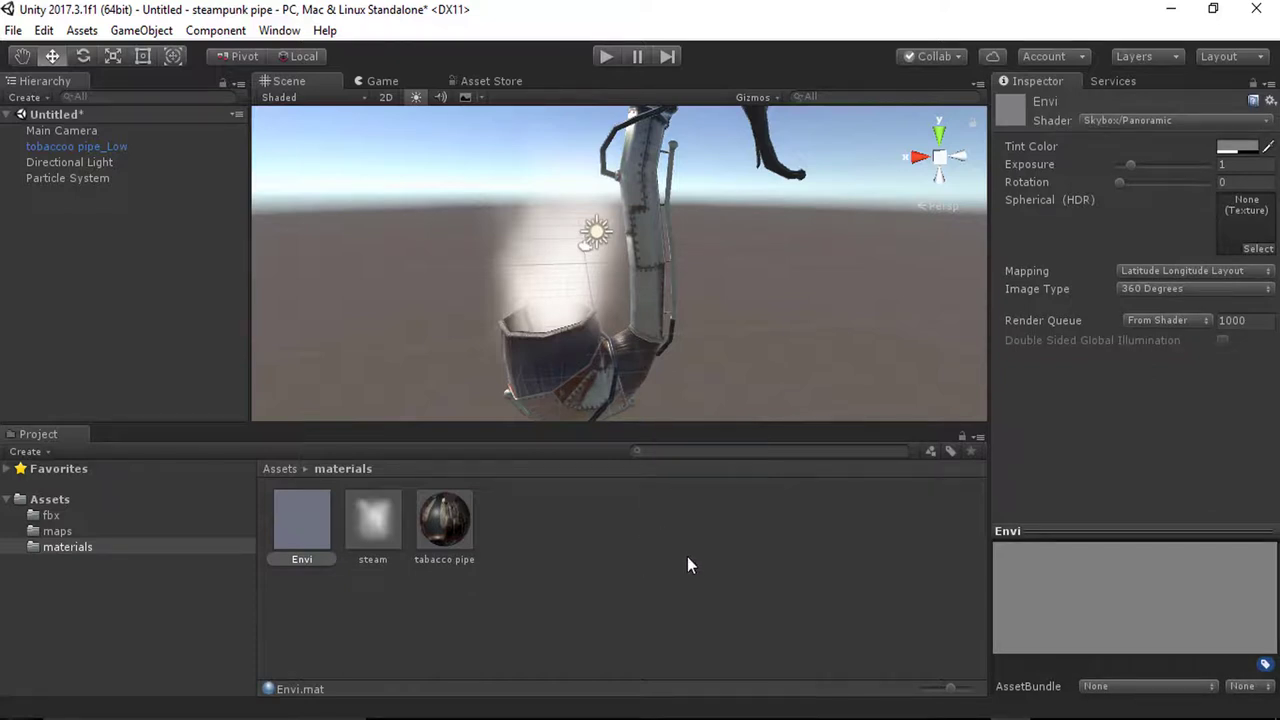
Step: Switch to File Explorer and copy Studio 03.exr from Substance Painter's Studio environments folder
{"action": "key", "text": "alt+Tab"}
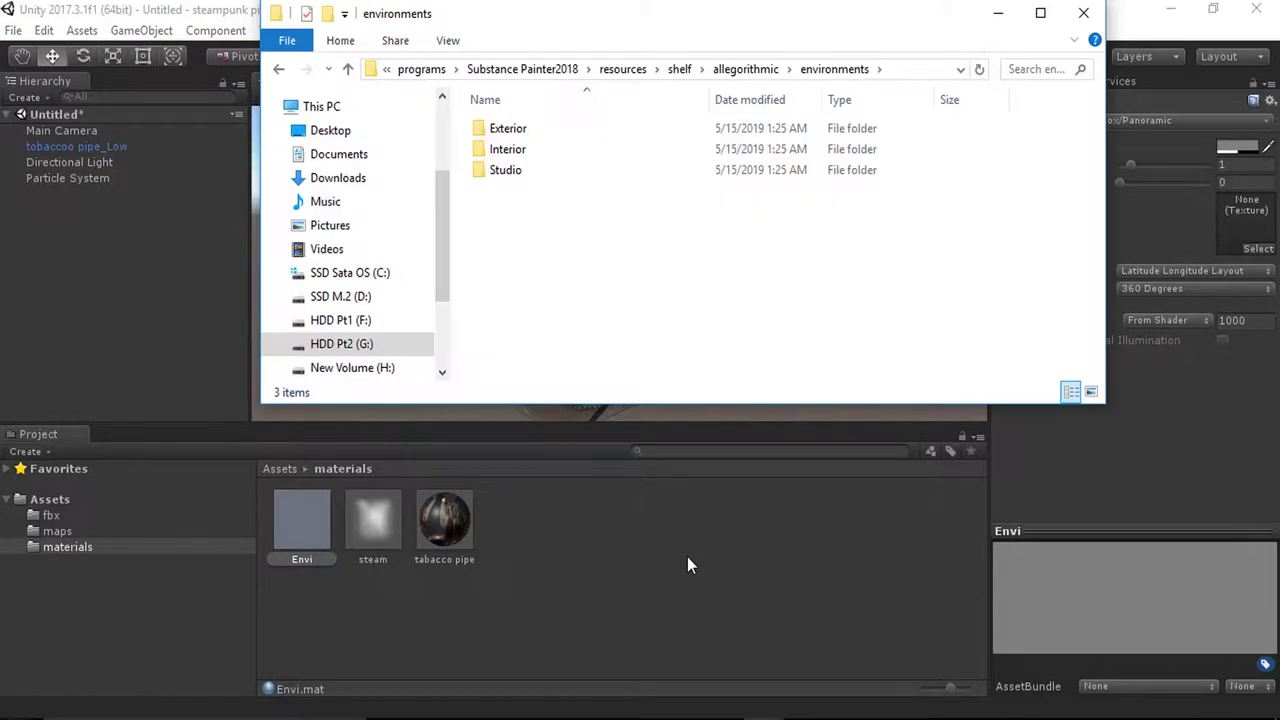
{"action": "double_click", "coordinate": [507, 172]}
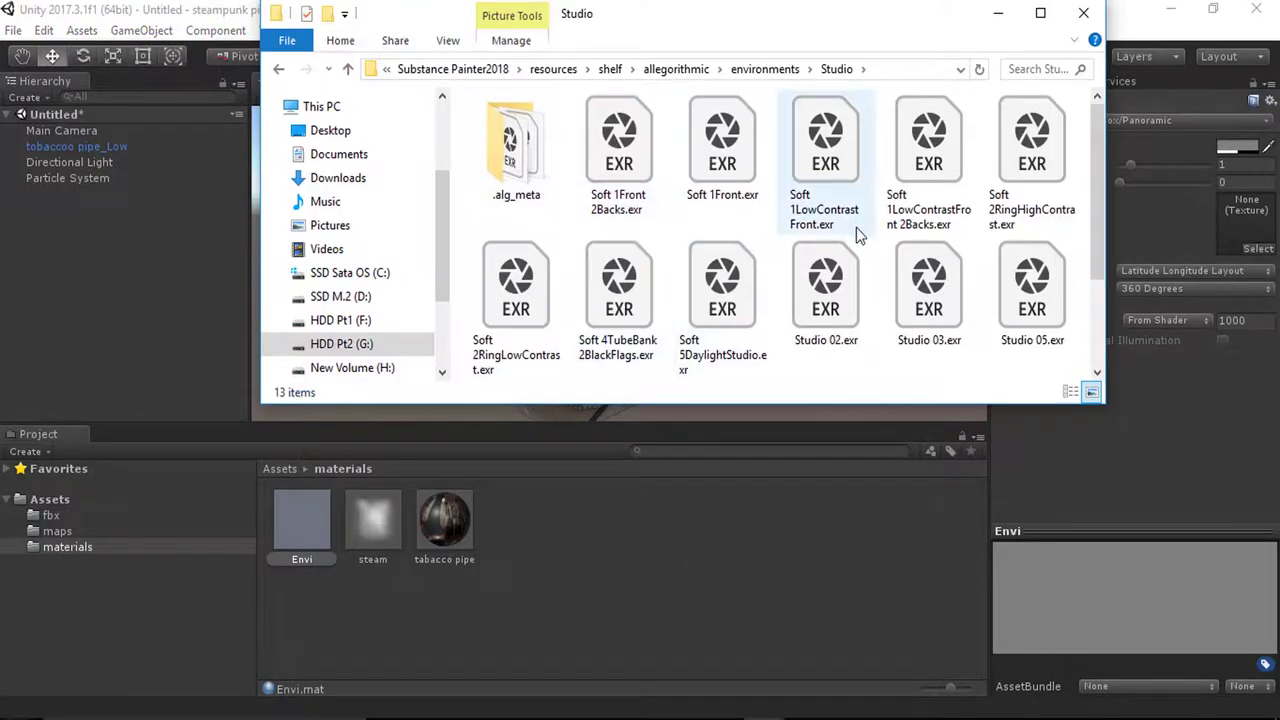
{"action": "scroll", "coordinate": [893, 263], "scroll_direction": "down", "scroll_amount": 3}
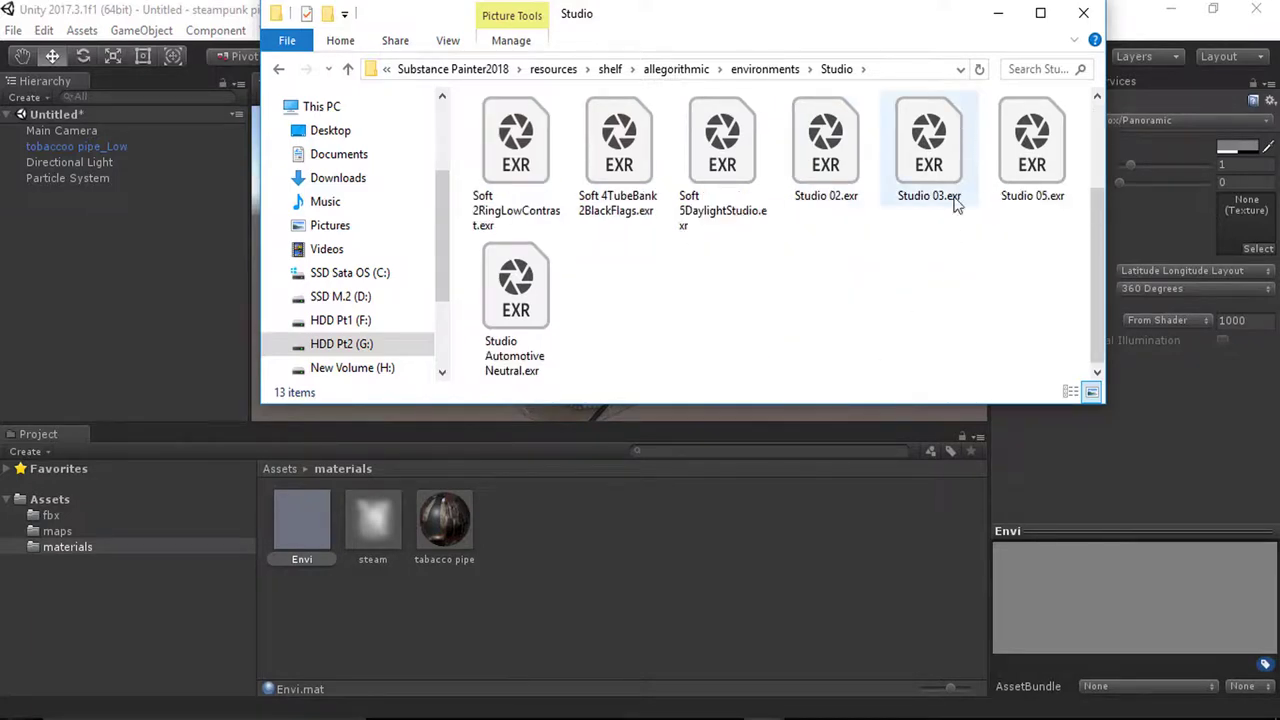
{"action": "left_click", "coordinate": [924, 172]}
{"action": "right_click", "coordinate": [918, 158]}
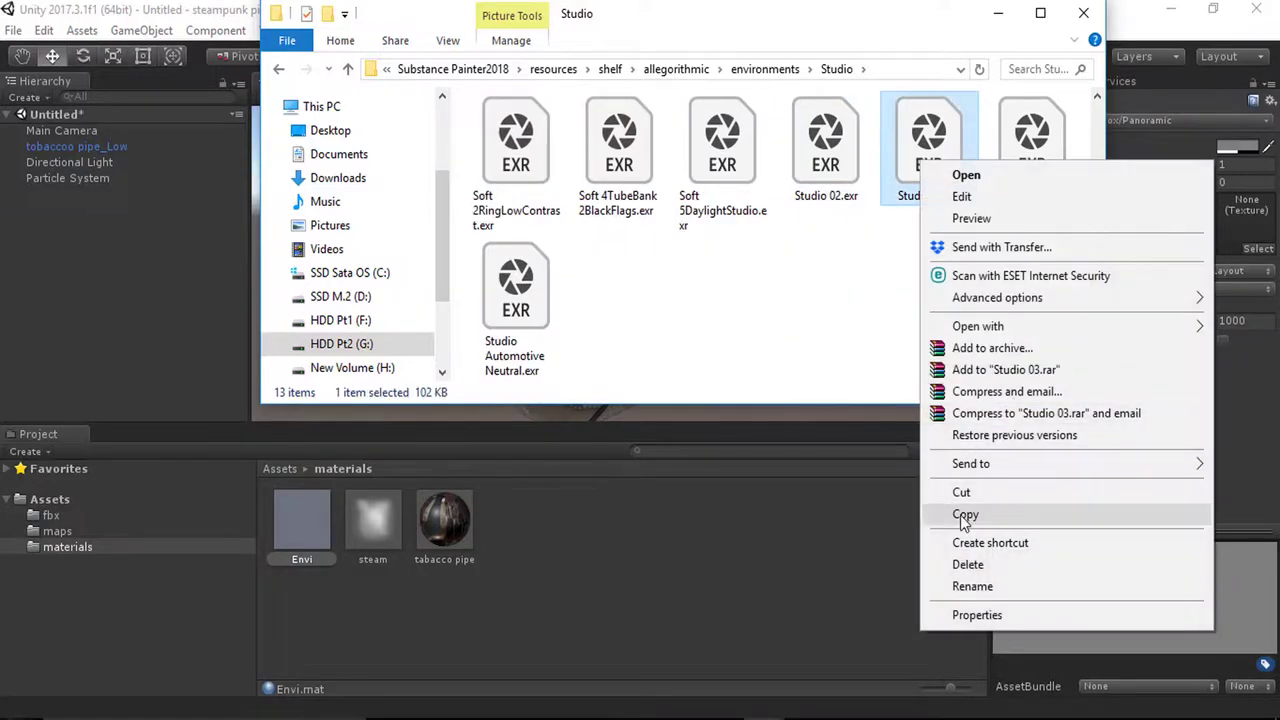
{"action": "left_click", "coordinate": [960, 514]}
{"action": "left_click_drag", "start_coordinate": [686, 28], "coordinate": [799, 134]}
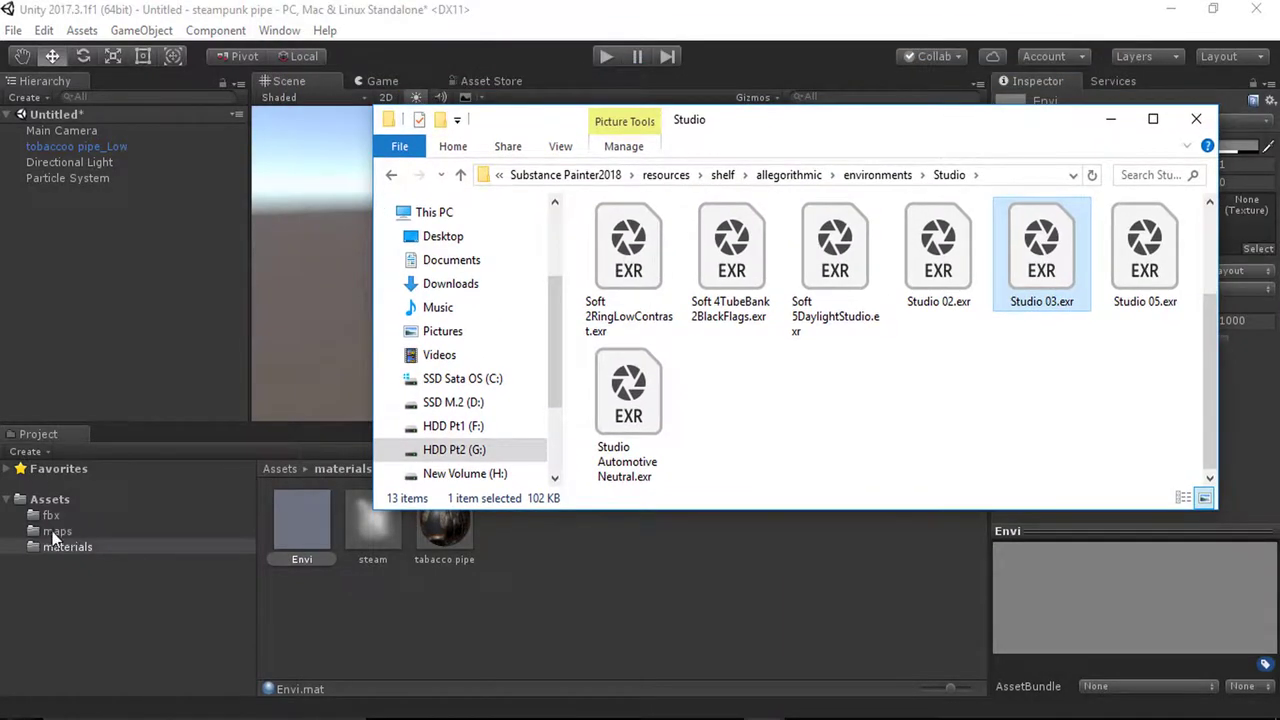
Step: Open the Unity project's Assets folder in File Explorer and paste Studio 03.exr into its maps subfolder
{"action": "left_click", "coordinate": [50, 500]}
{"action": "right_click", "coordinate": [51, 503]}
{"action": "left_click", "coordinate": [120, 134]}
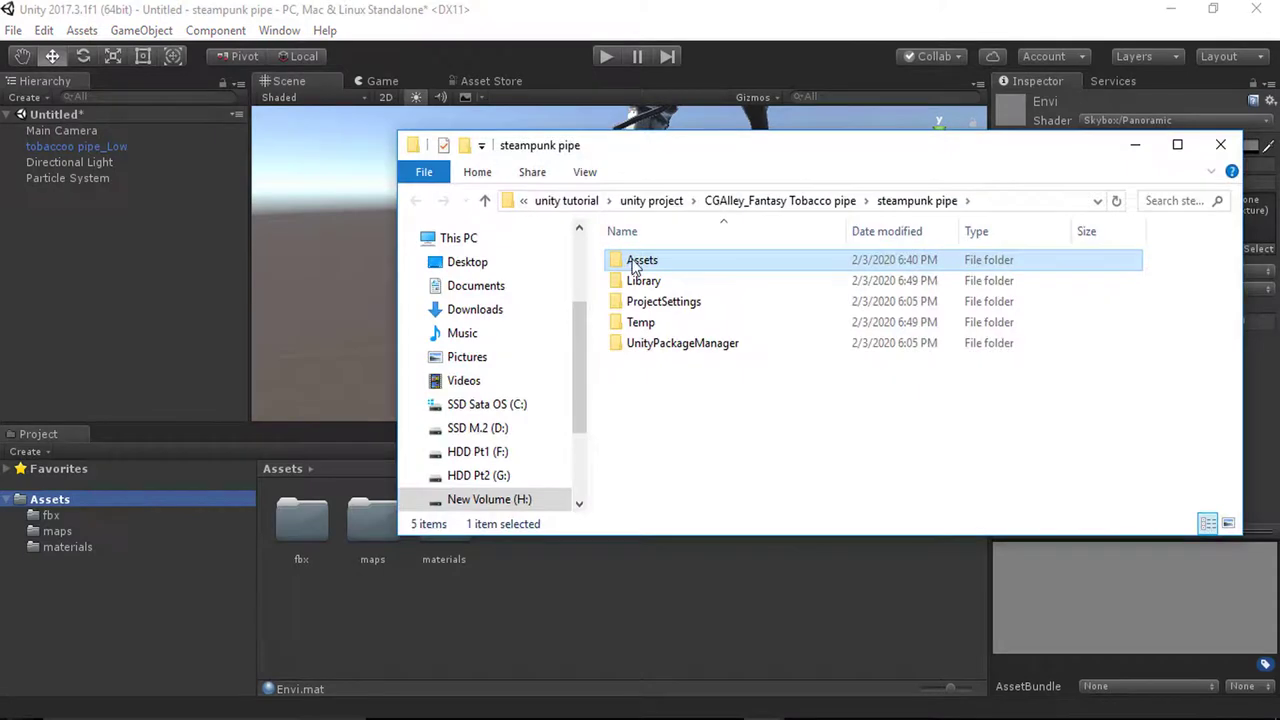
{"action": "double_click", "coordinate": [630, 258]}
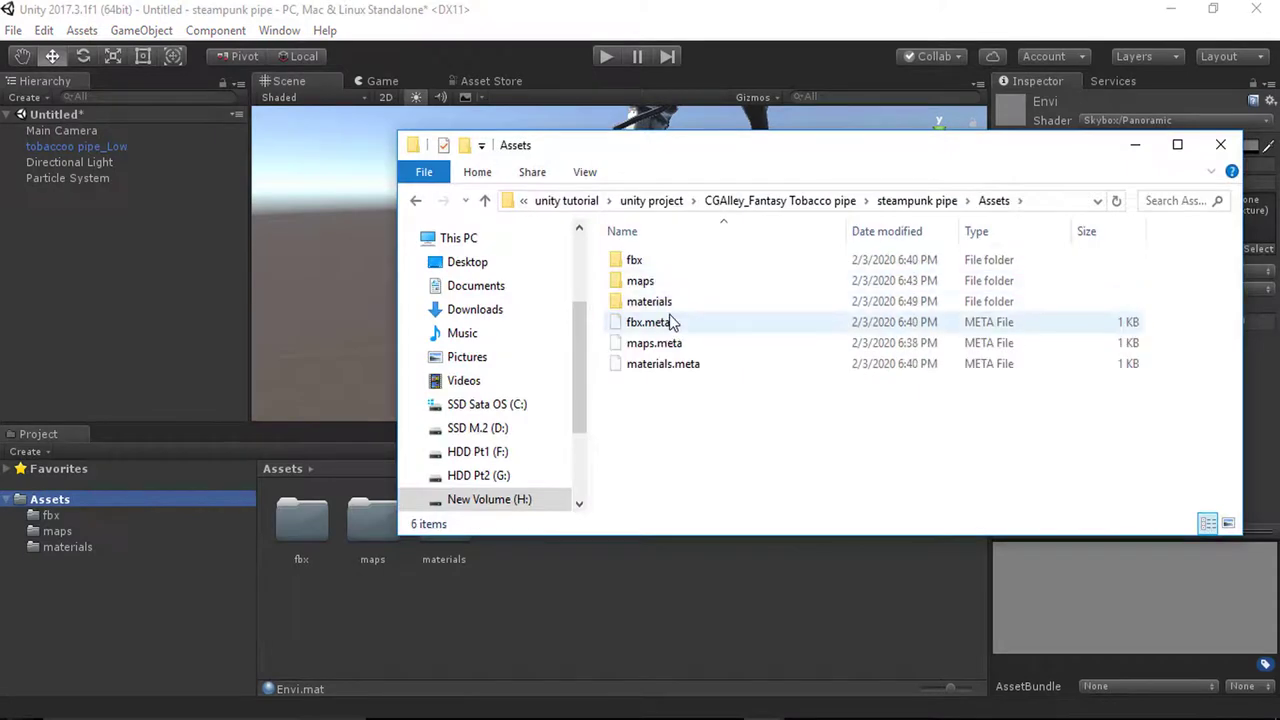
{"action": "double_click", "coordinate": [640, 281]}
{"action": "right_click", "coordinate": [650, 365]}
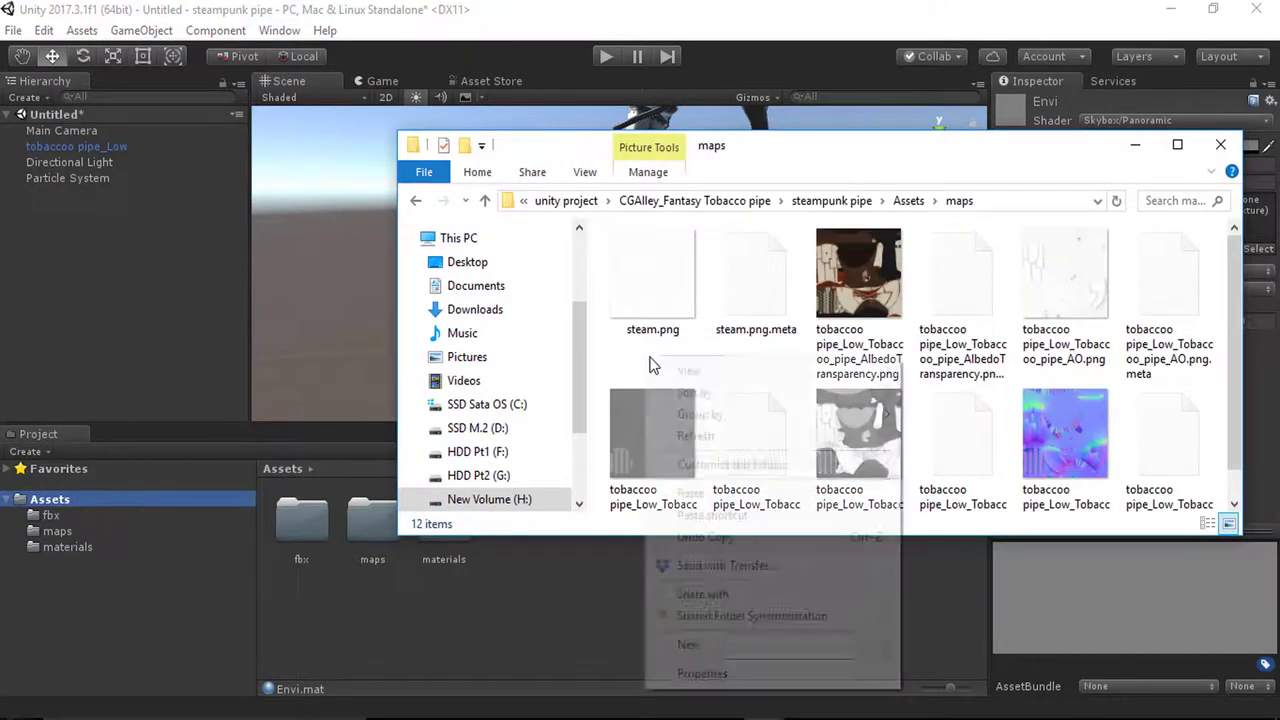
{"action": "left_click", "coordinate": [720, 492]}
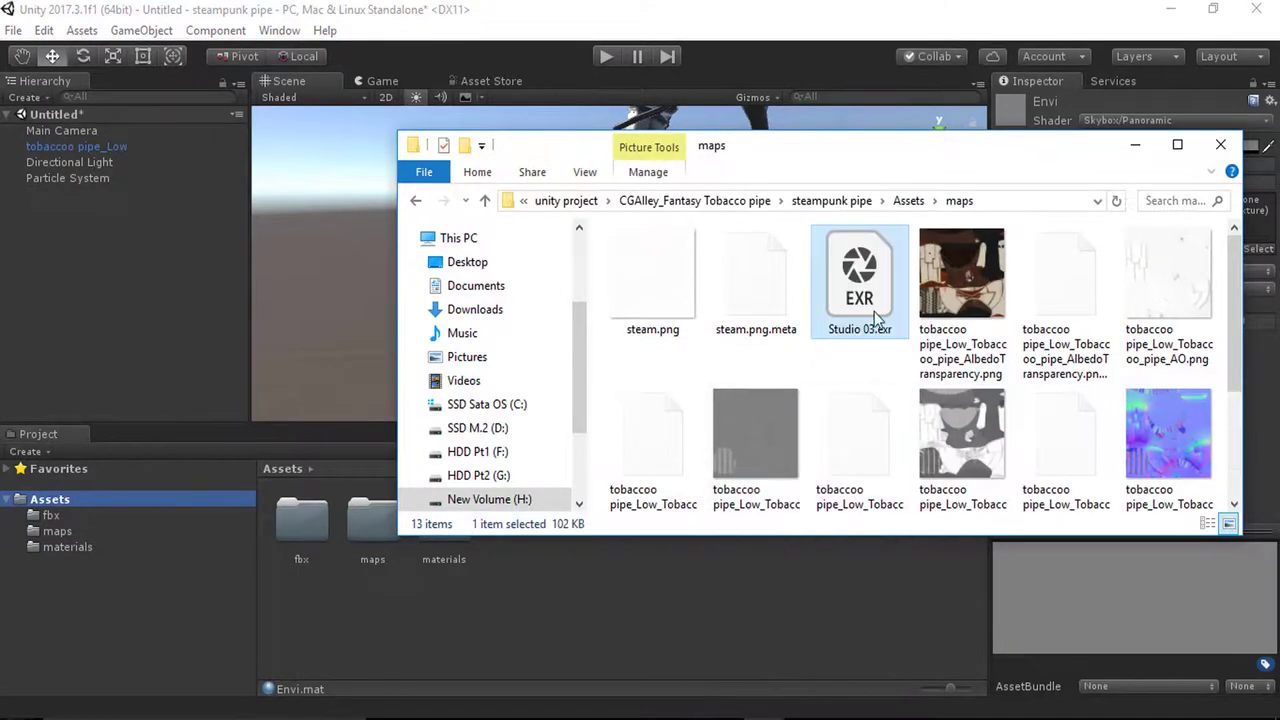
Step: Return to Unity and assign the Studio 03 texture from maps as the Envi material's Spherical (HDR) image
{"action": "left_click", "coordinate": [54, 534]}
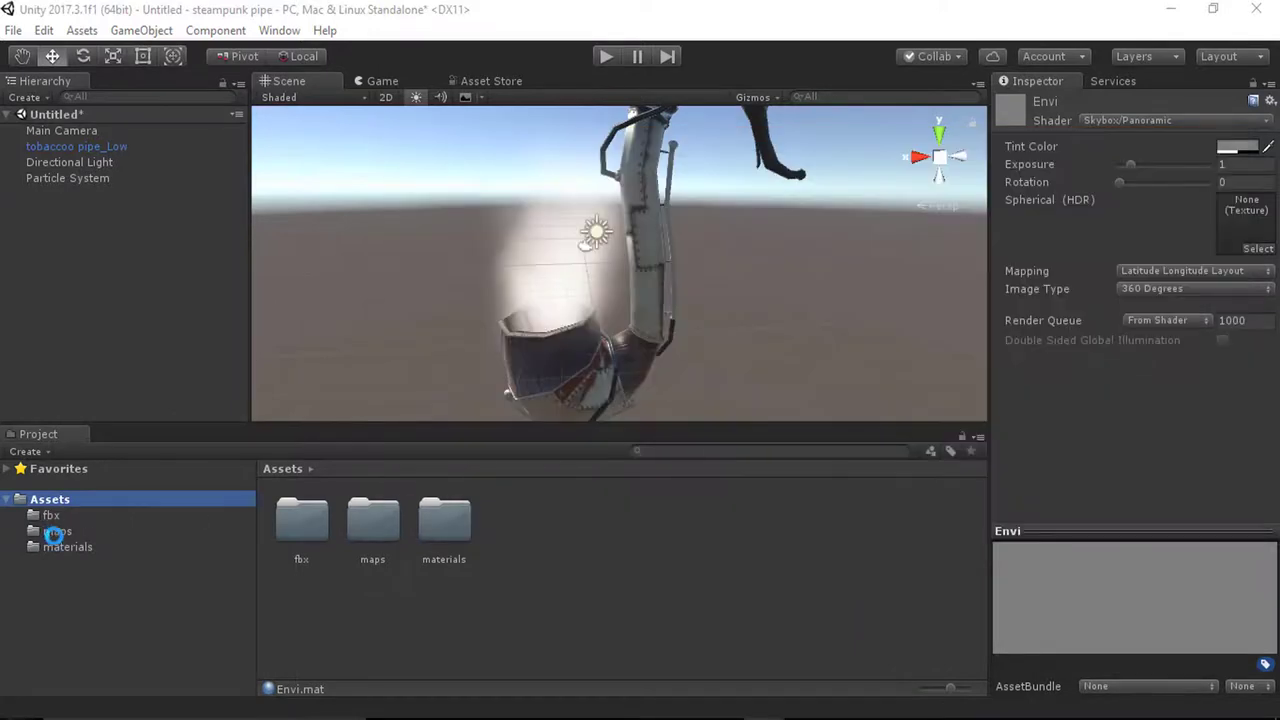
{"action": "left_click", "coordinate": [126, 547]}
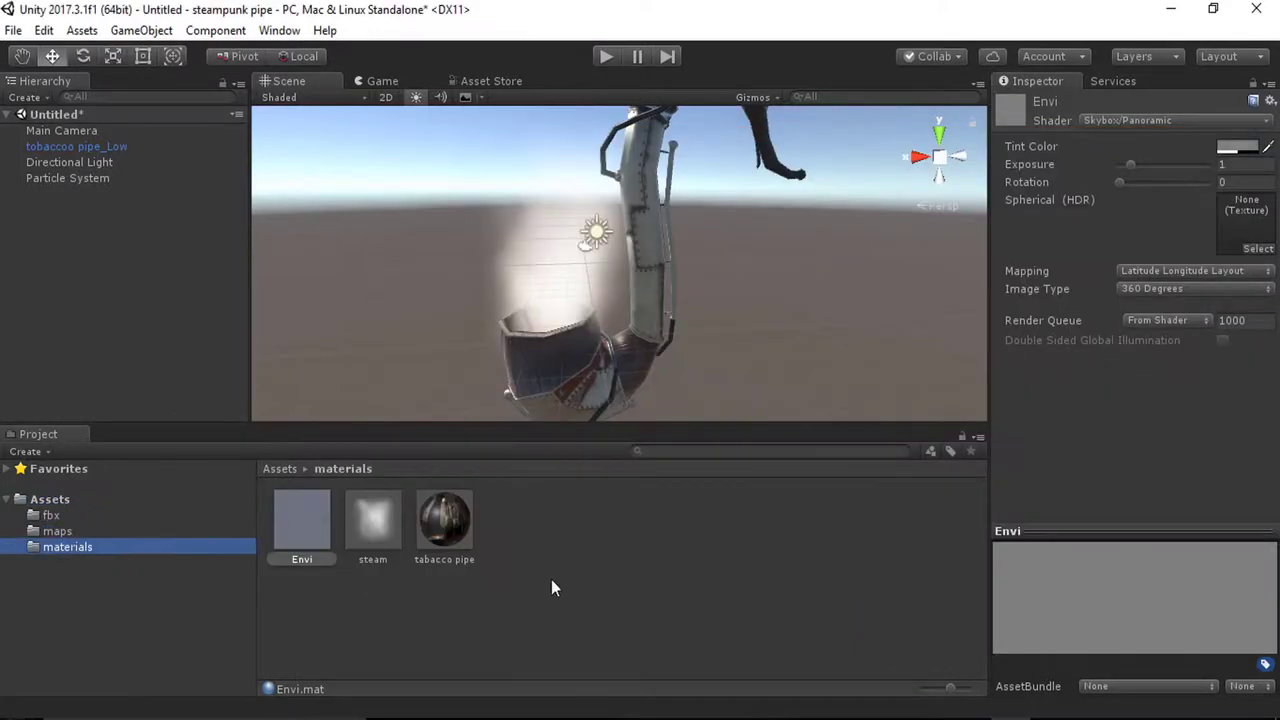
{"action": "left_click", "coordinate": [50, 531]}
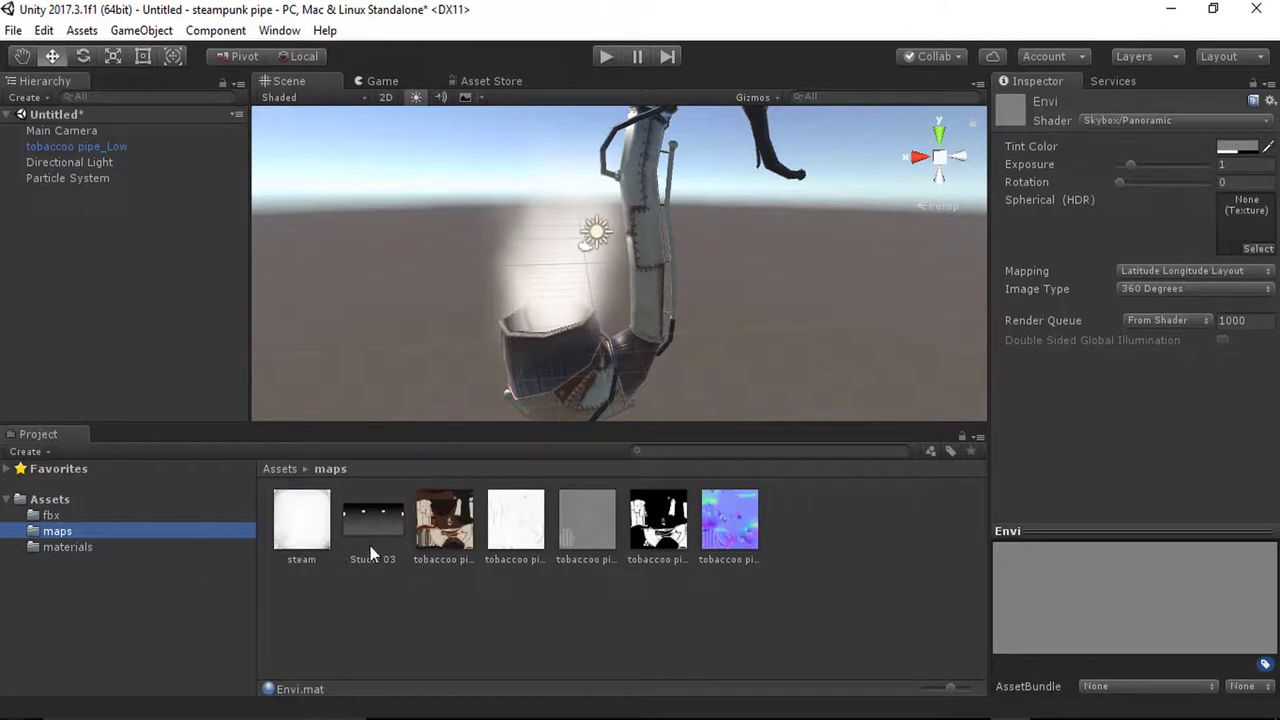
{"action": "left_click_drag", "start_coordinate": [365, 542], "coordinate": [810, 417]}
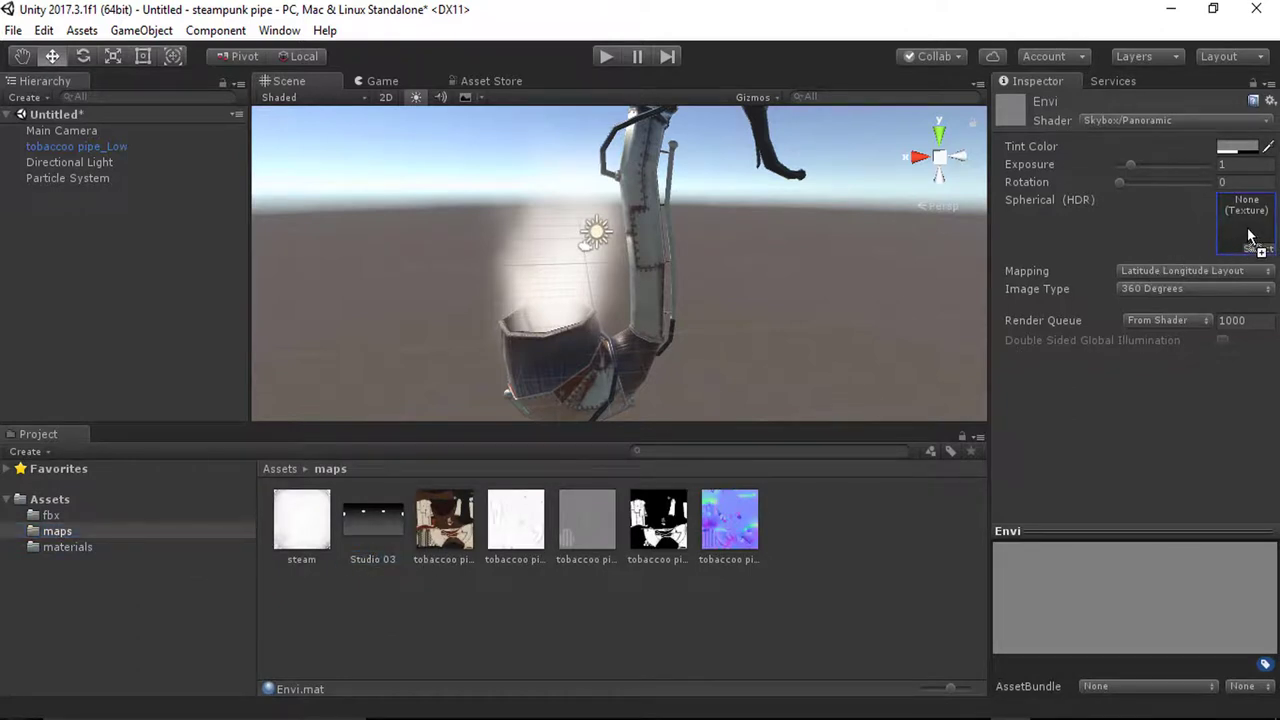
{"action": "left_click_drag", "start_coordinate": [1248, 236], "coordinate": [1248, 238]}
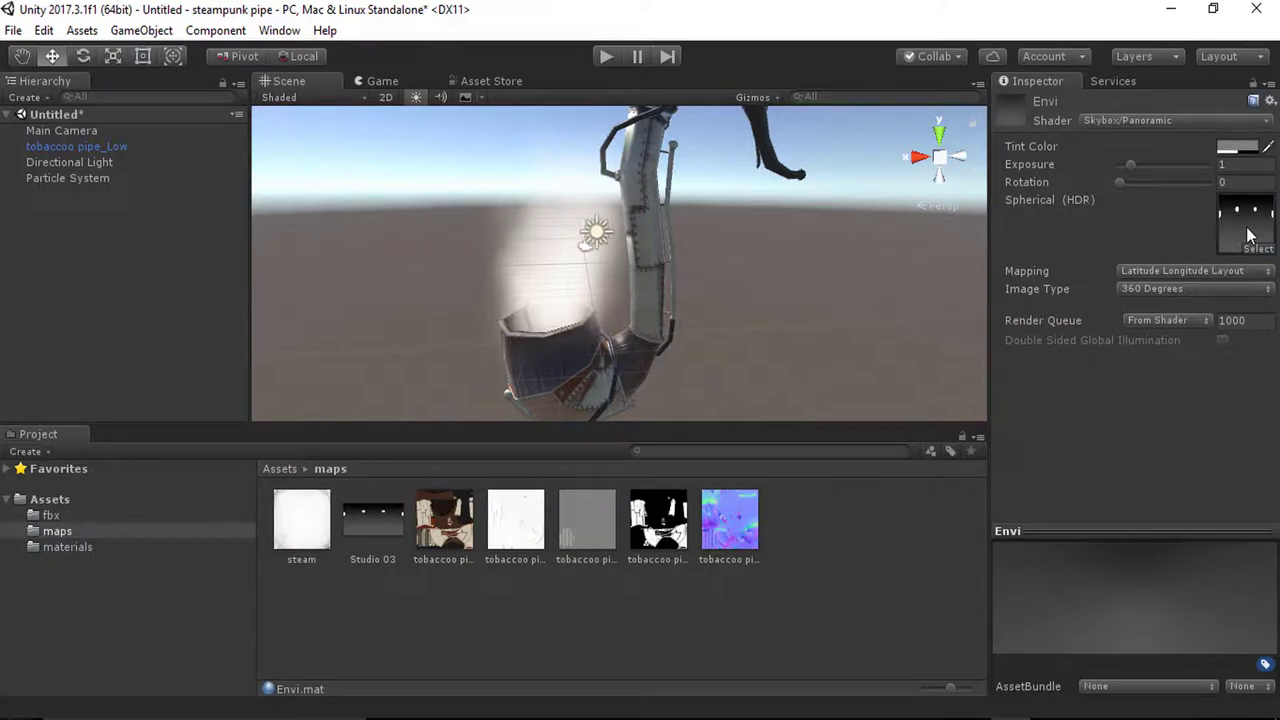
Step: Set the Envi material as the scene's Skybox Material in the Lighting settings, and close them
{"action": "left_click", "coordinate": [274, 31]}
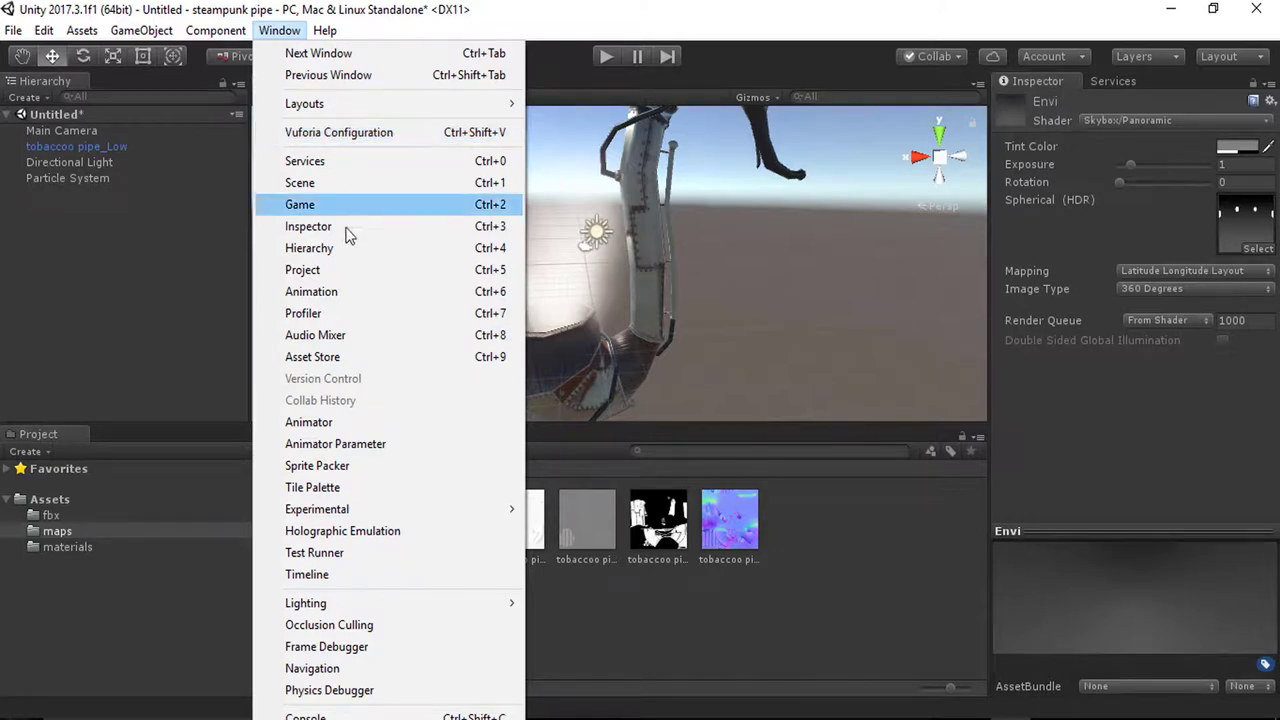
{"action": "mouse_move", "coordinate": [350, 602]}
{"action": "left_click", "coordinate": [565, 604]}
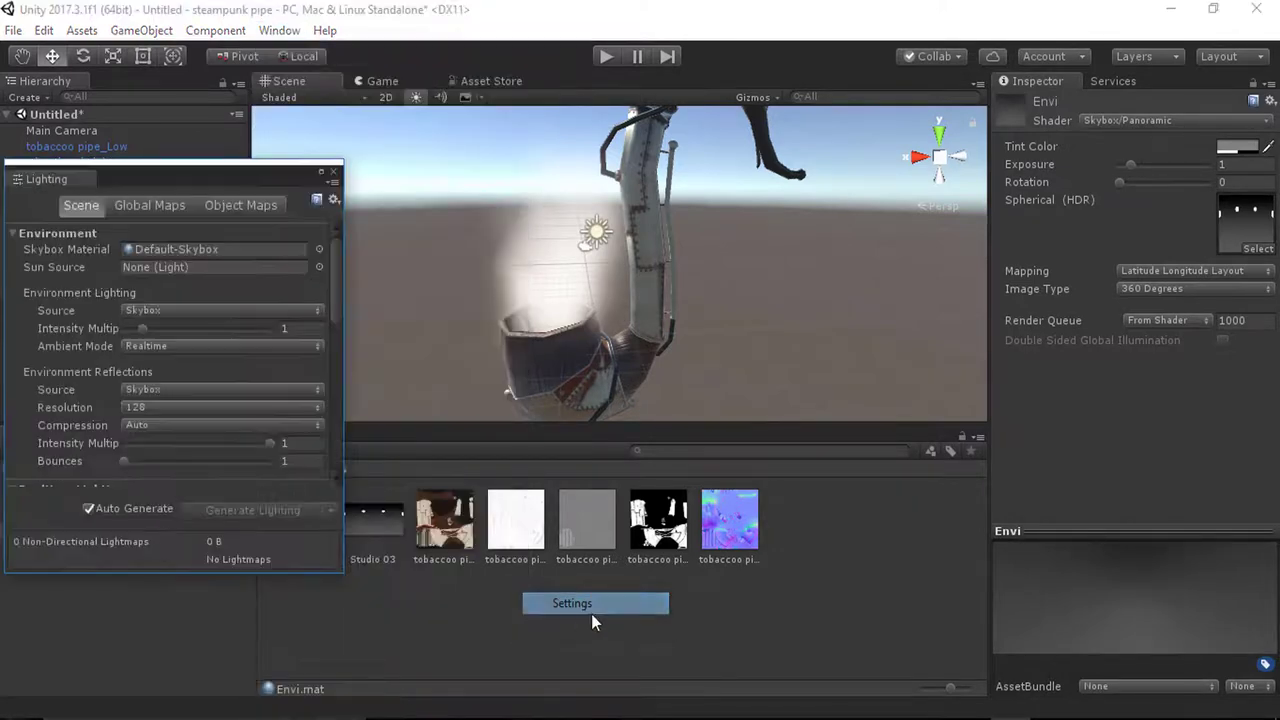
{"action": "left_click_drag", "start_coordinate": [138, 174], "coordinate": [441, 167]}
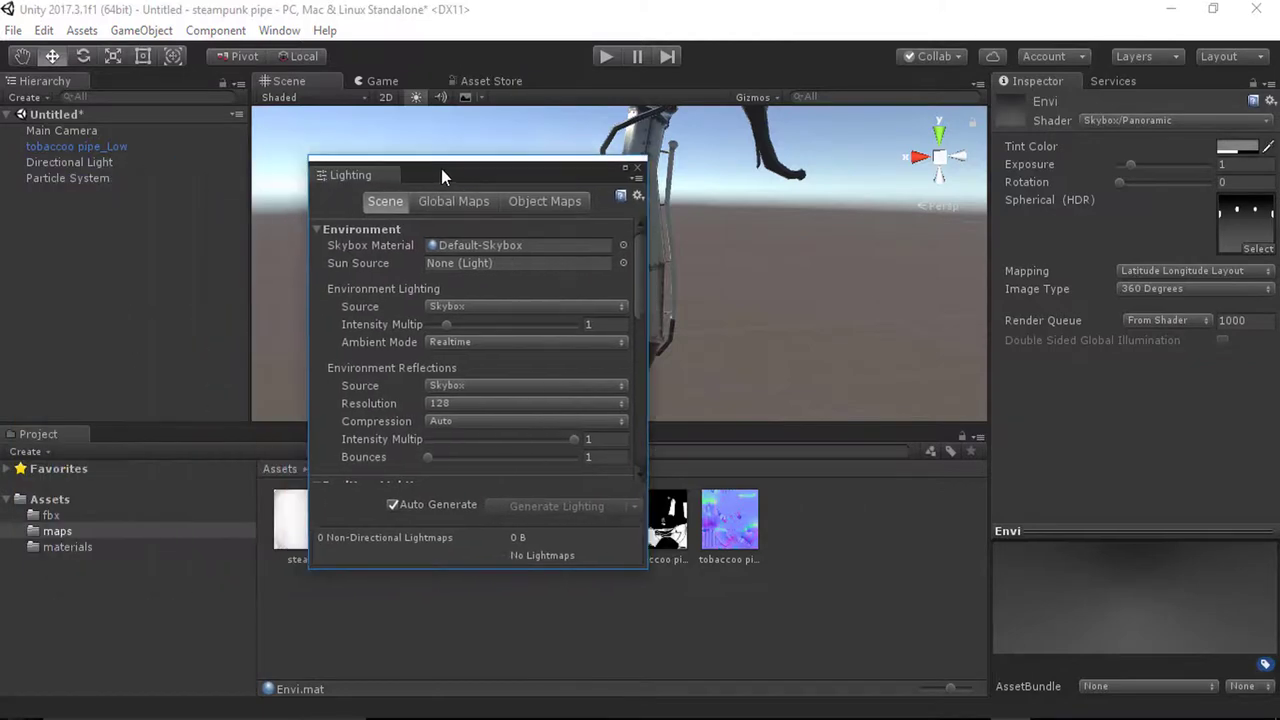
{"action": "scroll", "coordinate": [357, 316], "scroll_direction": "down", "scroll_amount": 5}
{"action": "scroll", "coordinate": [357, 309], "scroll_direction": "up", "scroll_amount": 5}
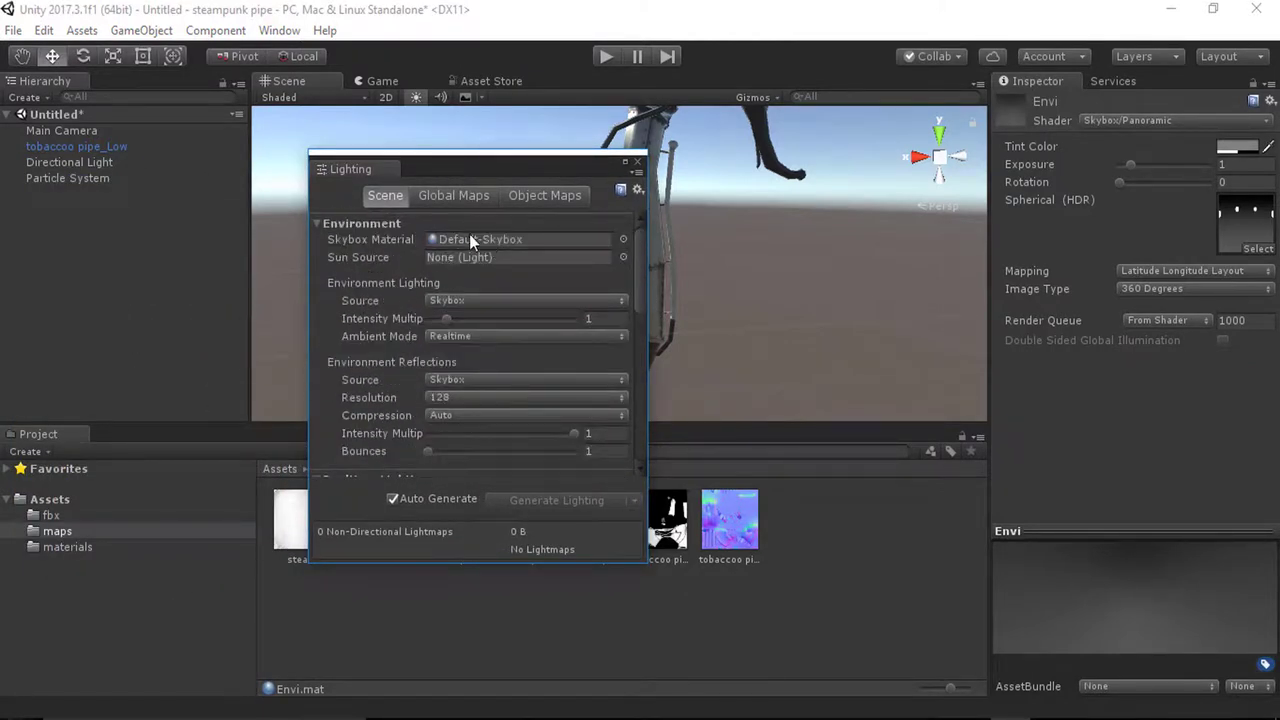
{"action": "left_click", "coordinate": [67, 547]}
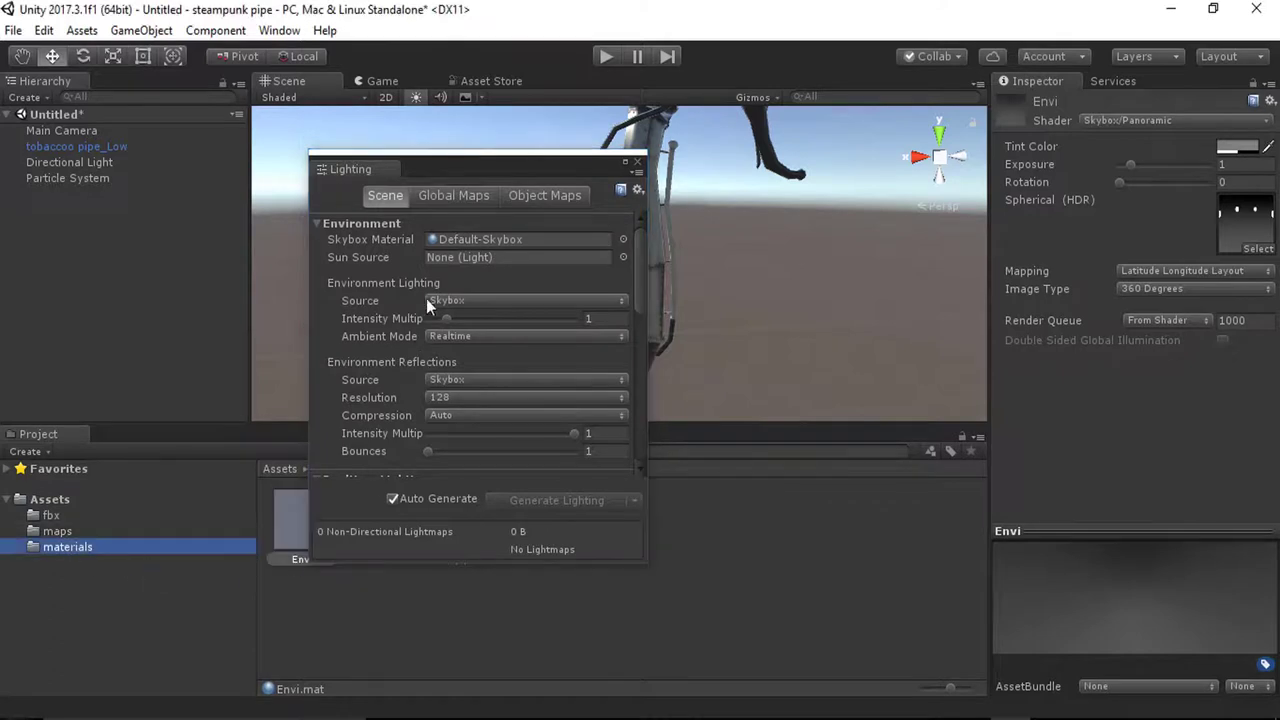
{"action": "left_click_drag", "start_coordinate": [434, 167], "coordinate": [674, 180]}
{"action": "left_click_drag", "start_coordinate": [312, 540], "coordinate": [716, 240]}
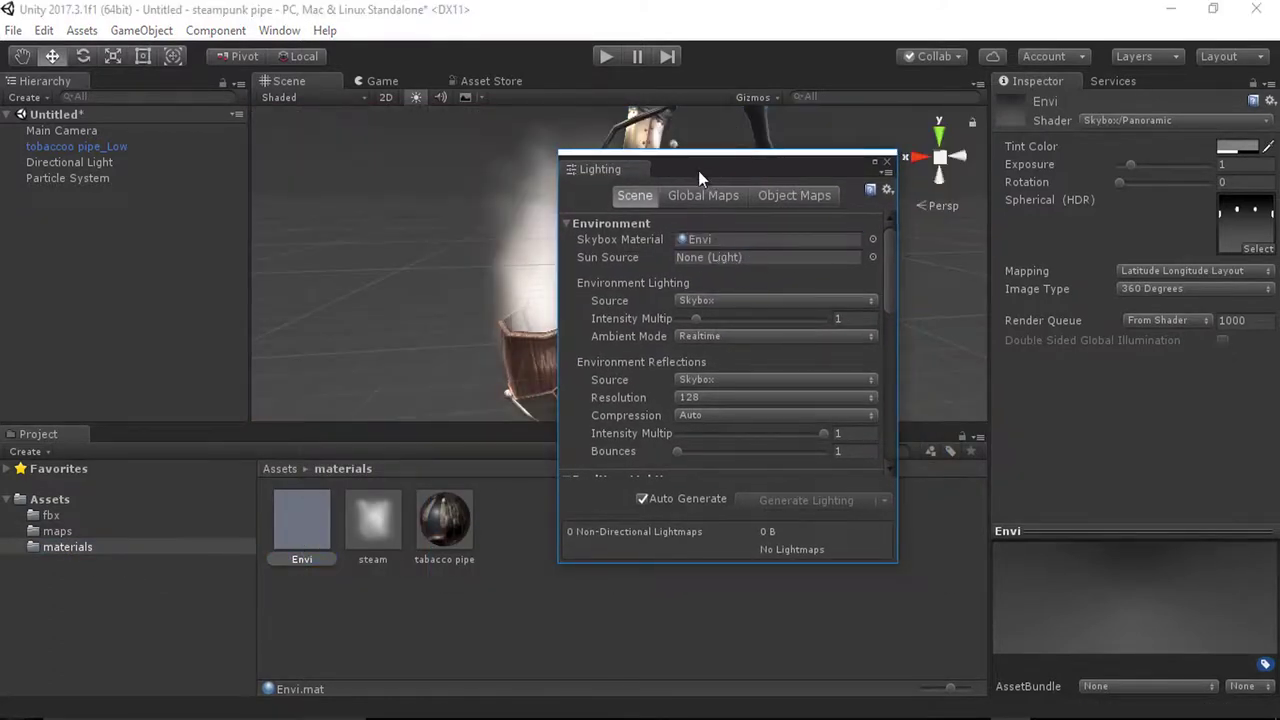
{"action": "left_click_drag", "start_coordinate": [698, 170], "coordinate": [160, 152]}
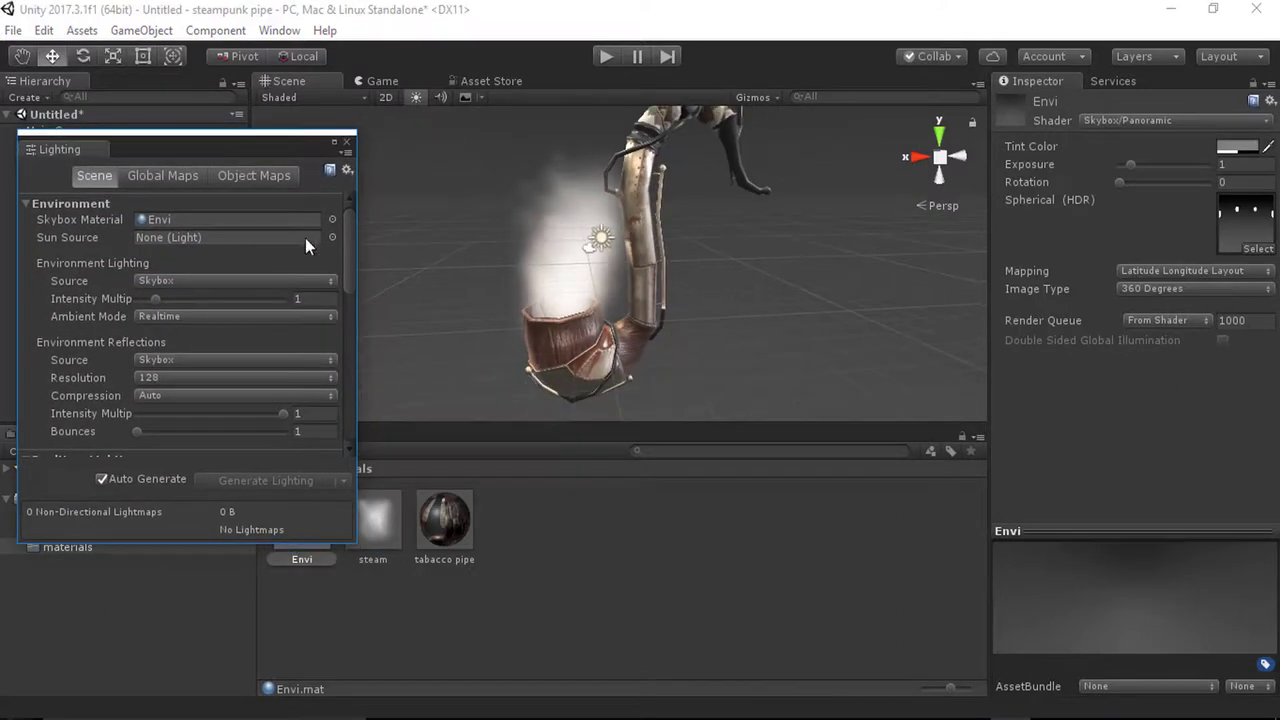
{"action": "left_click", "coordinate": [347, 144]}
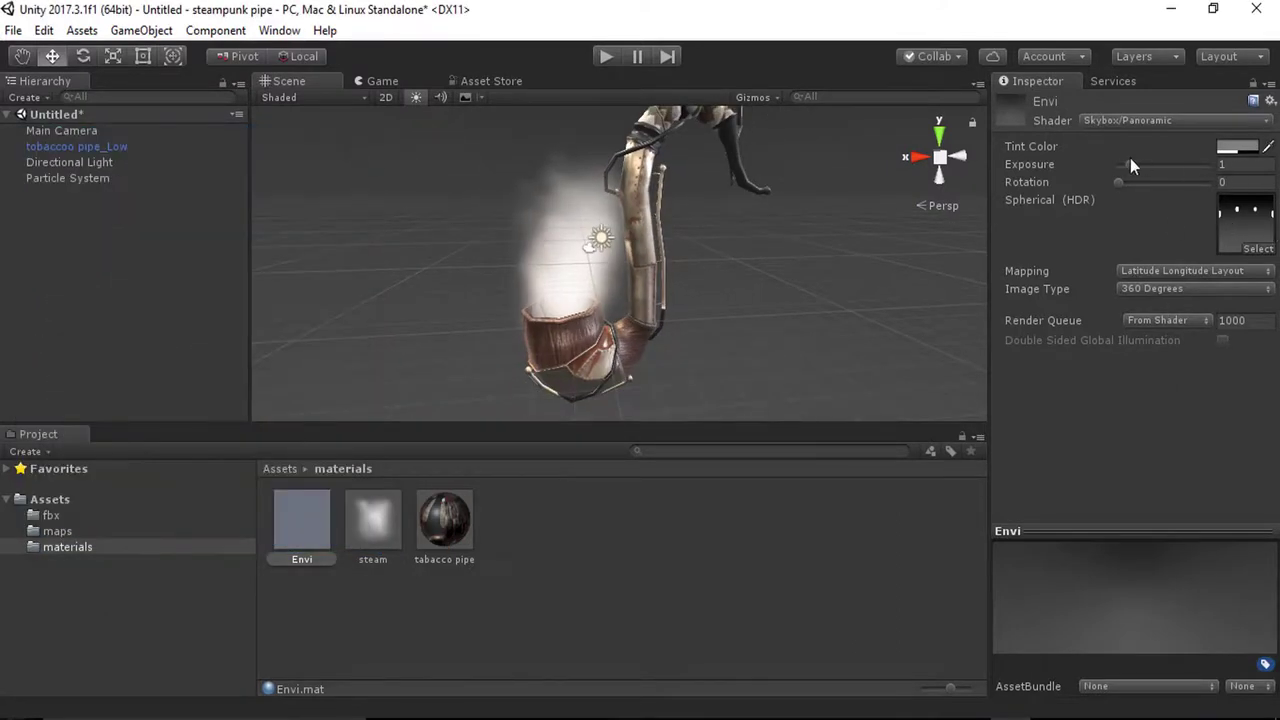
Step: Set the Envi skybox material's Exposure to 0.74 and increase its Rotation to about 146 degrees
{"action": "mouse_move", "coordinate": [1137, 174]}
{"action": "left_mouse_down"}
{"action": "mouse_move", "coordinate": [1125, 171]}
{"action": "mouse_move", "coordinate": [1154, 186]}
{"action": "mouse_move", "coordinate": [1087, 177]}
{"action": "mouse_move", "coordinate": [1272, 180]}
{"action": "mouse_move", "coordinate": [1150, 178]}
{"action": "mouse_move", "coordinate": [1161, 172]}
{"action": "left_mouse_up"}
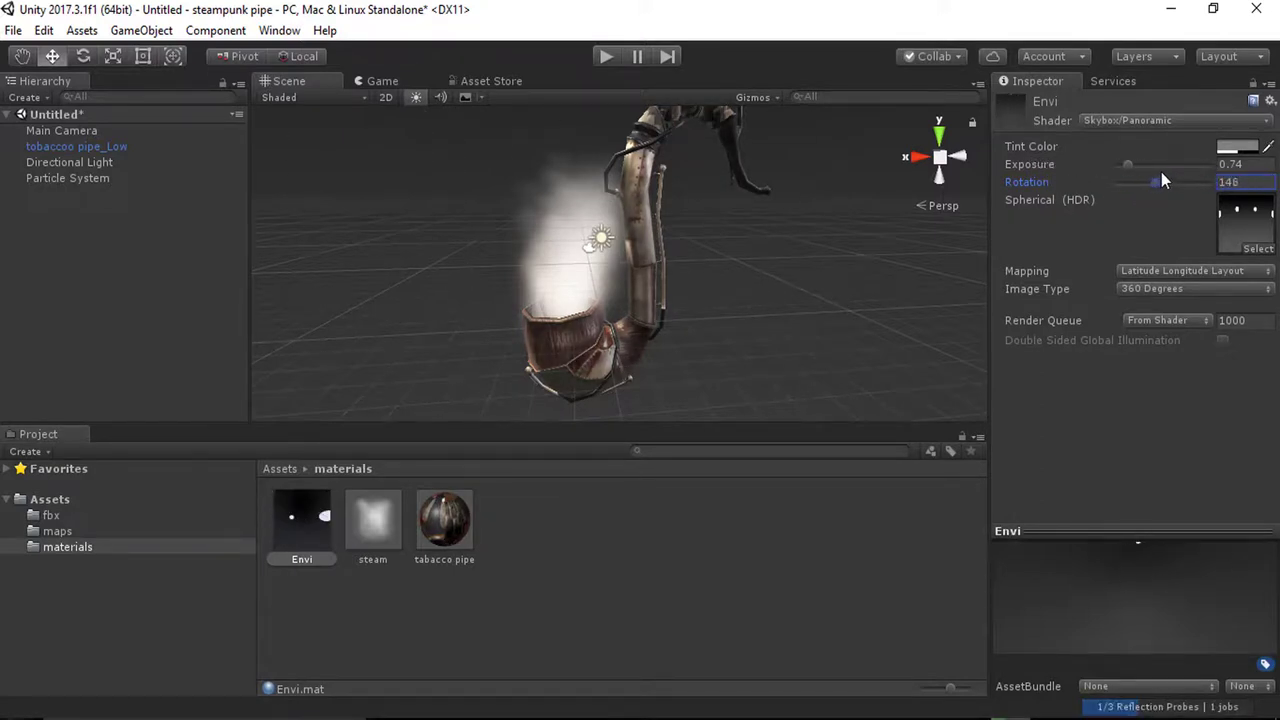
{"action": "left_click_drag", "start_coordinate": [740, 300], "coordinate": [596, 269], "text": "alt"}
Step: Move the Main Camera to Y 2.42 and Z -10.61 to frame the pipe, and test the shot in play mode
{"action": "left_click", "coordinate": [67, 132]}
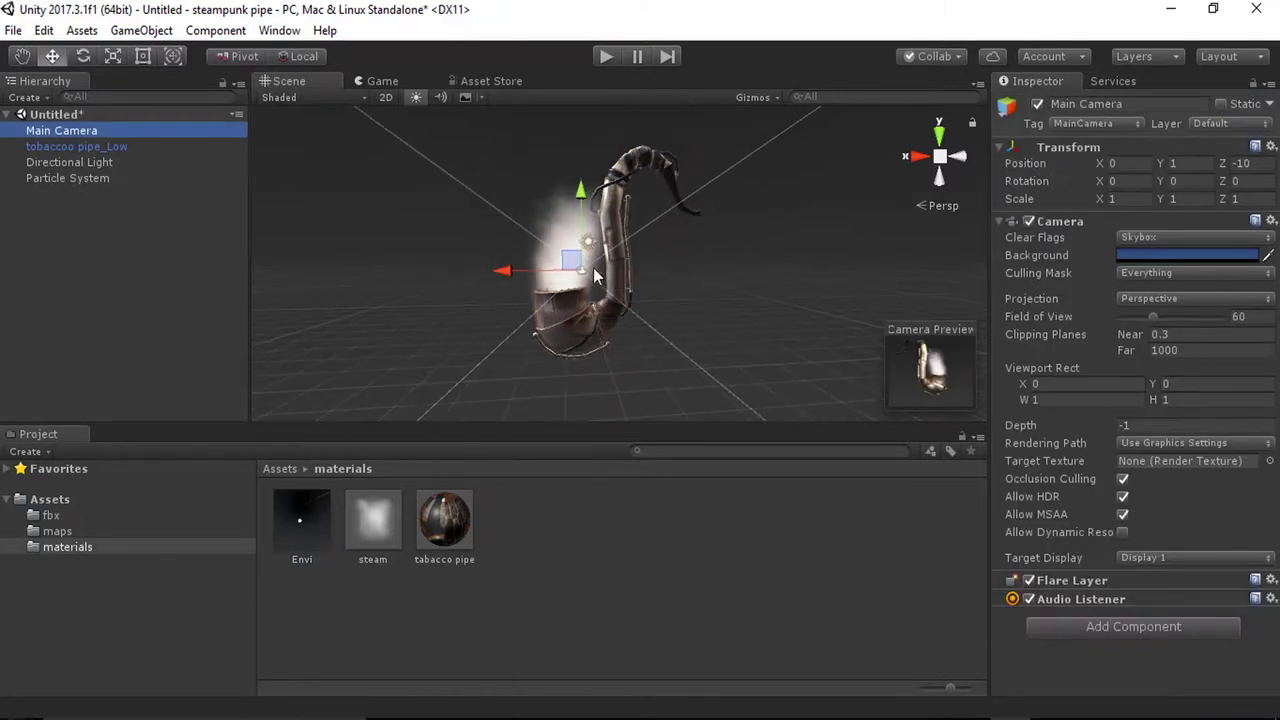
{"action": "left_click_drag", "start_coordinate": [557, 330], "coordinate": [136, 362], "text": "alt"}
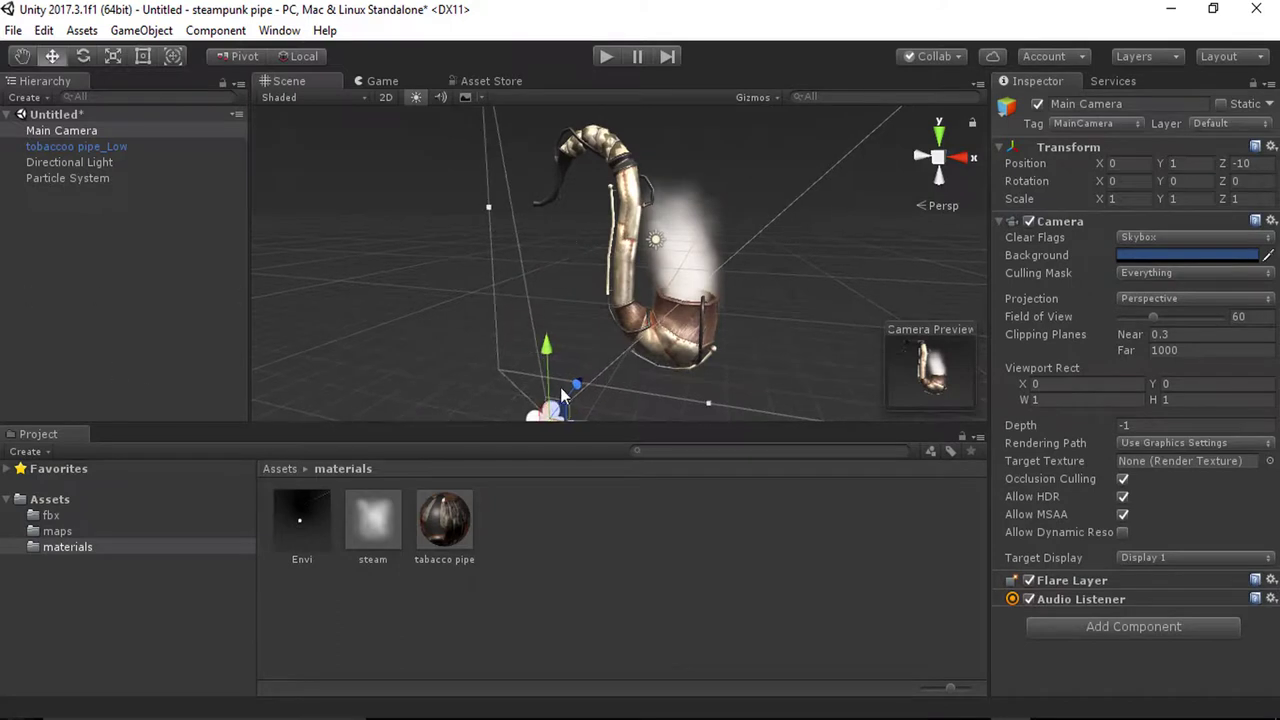
{"action": "mouse_move", "coordinate": [576, 384]}
{"action": "left_mouse_down"}
{"action": "mouse_move", "coordinate": [586, 363]}
{"action": "mouse_move", "coordinate": [600, 366]}
{"action": "mouse_move", "coordinate": [578, 385]}
{"action": "mouse_move", "coordinate": [588, 373]}
{"action": "left_mouse_up"}
{"action": "middle_click_drag", "start_coordinate": [686, 276], "coordinate": [686, 261]}
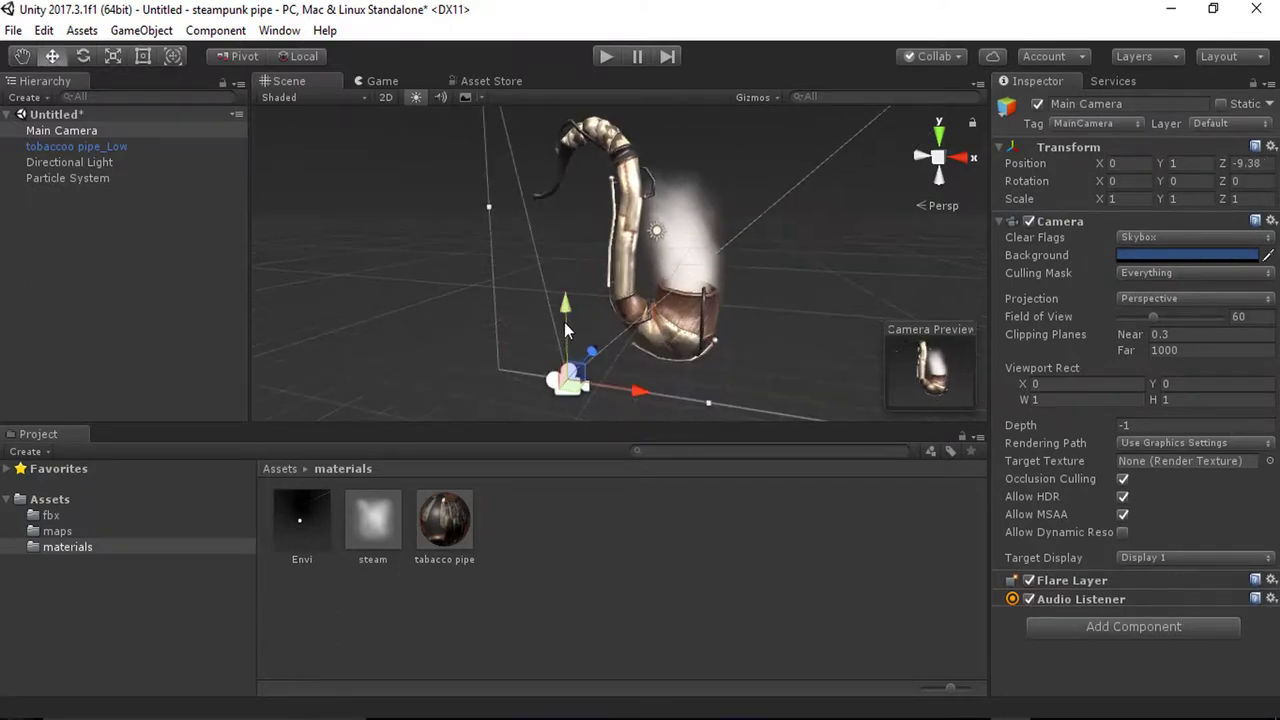
{"action": "mouse_move", "coordinate": [566, 330]}
{"action": "left_mouse_down"}
{"action": "mouse_move", "coordinate": [566, 260]}
{"action": "mouse_move", "coordinate": [590, 302]}
{"action": "mouse_move", "coordinate": [554, 310]}
{"action": "left_mouse_up"}
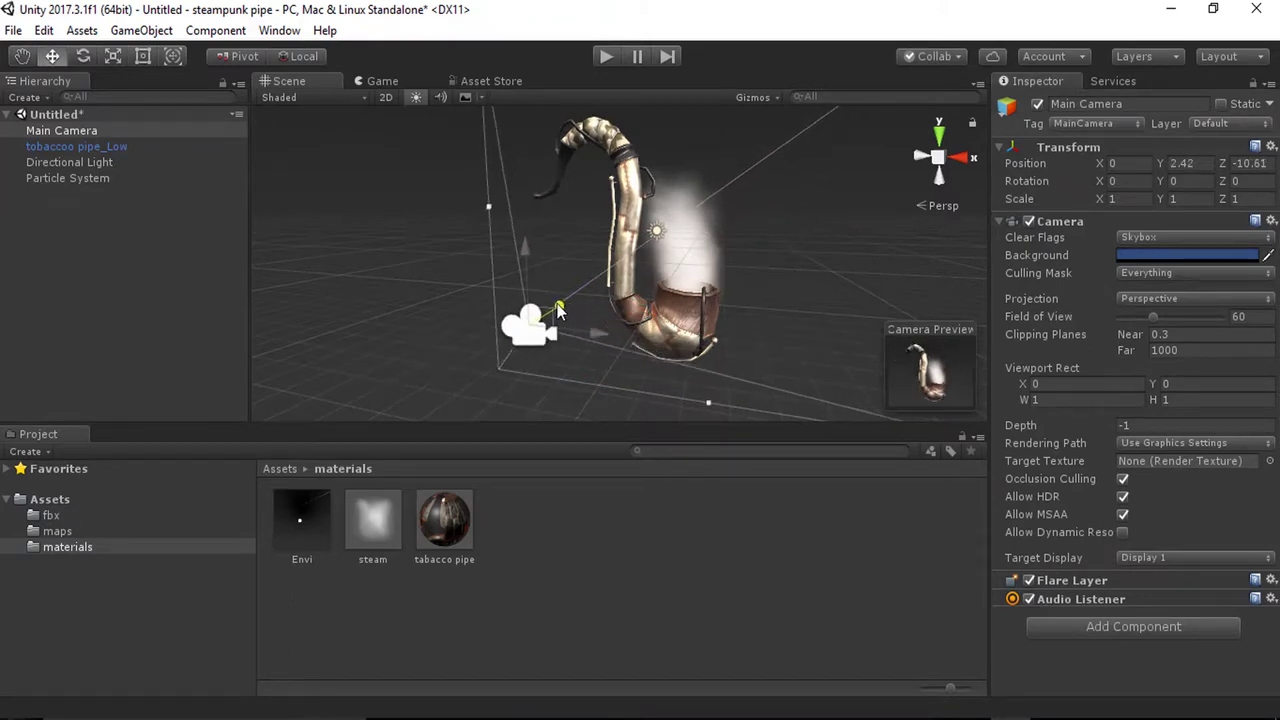
{"action": "left_click", "coordinate": [608, 58]}
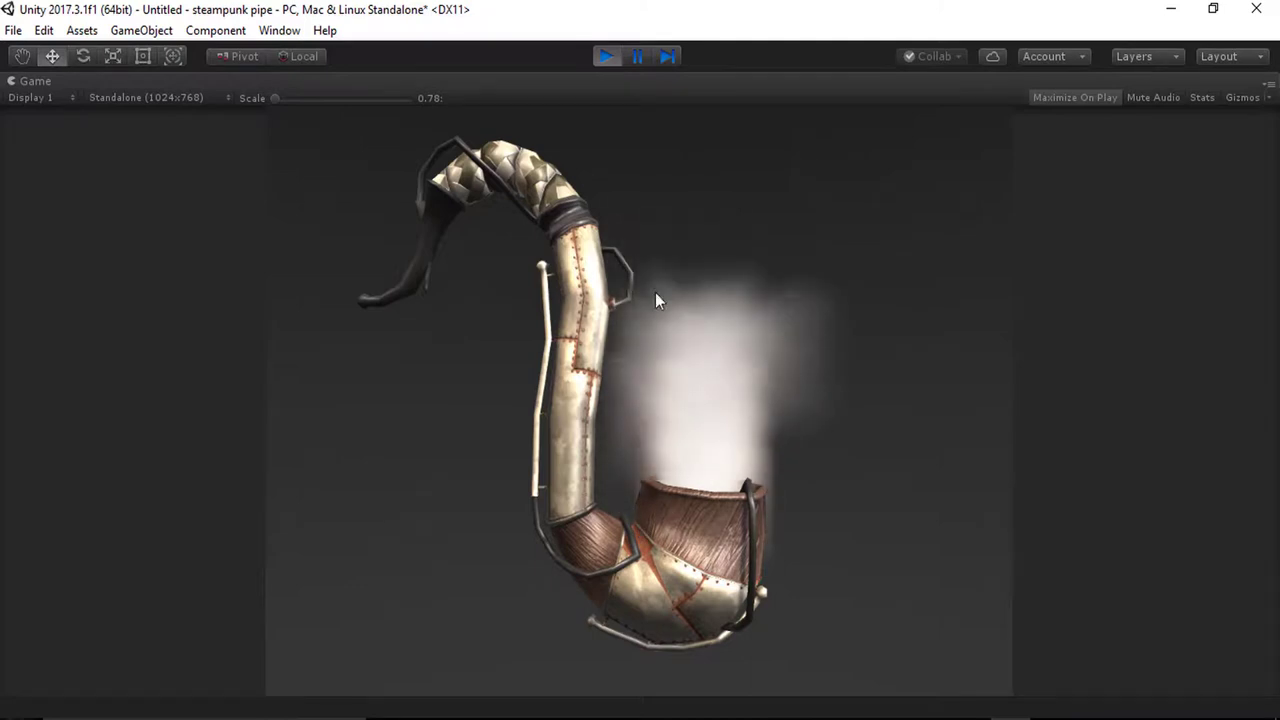
{"action": "left_click", "coordinate": [606, 56]}
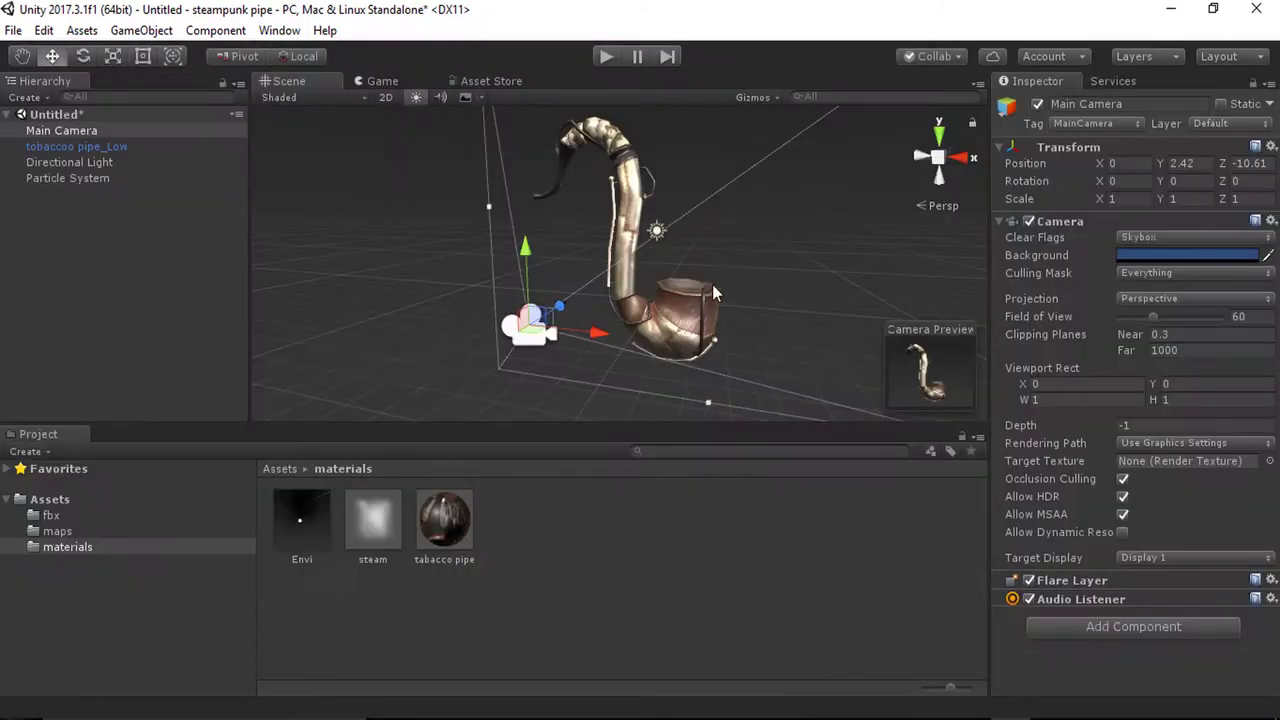
Step: Set the Particle System's Start Size to 2 and run the scene in play mode to check the steam
{"action": "left_click", "coordinate": [41, 177]}
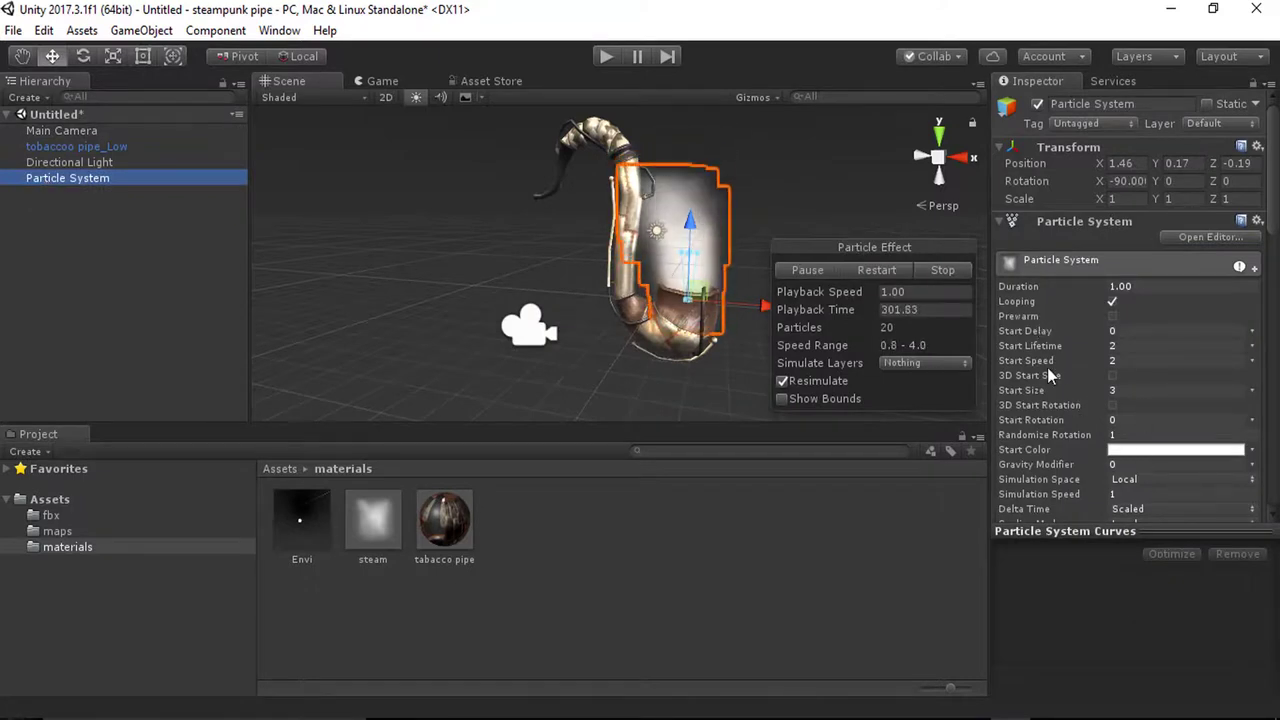
{"action": "scroll", "coordinate": [1112, 378], "scroll_direction": "down", "scroll_amount": 2}
{"action": "left_click", "coordinate": [1139, 331]}
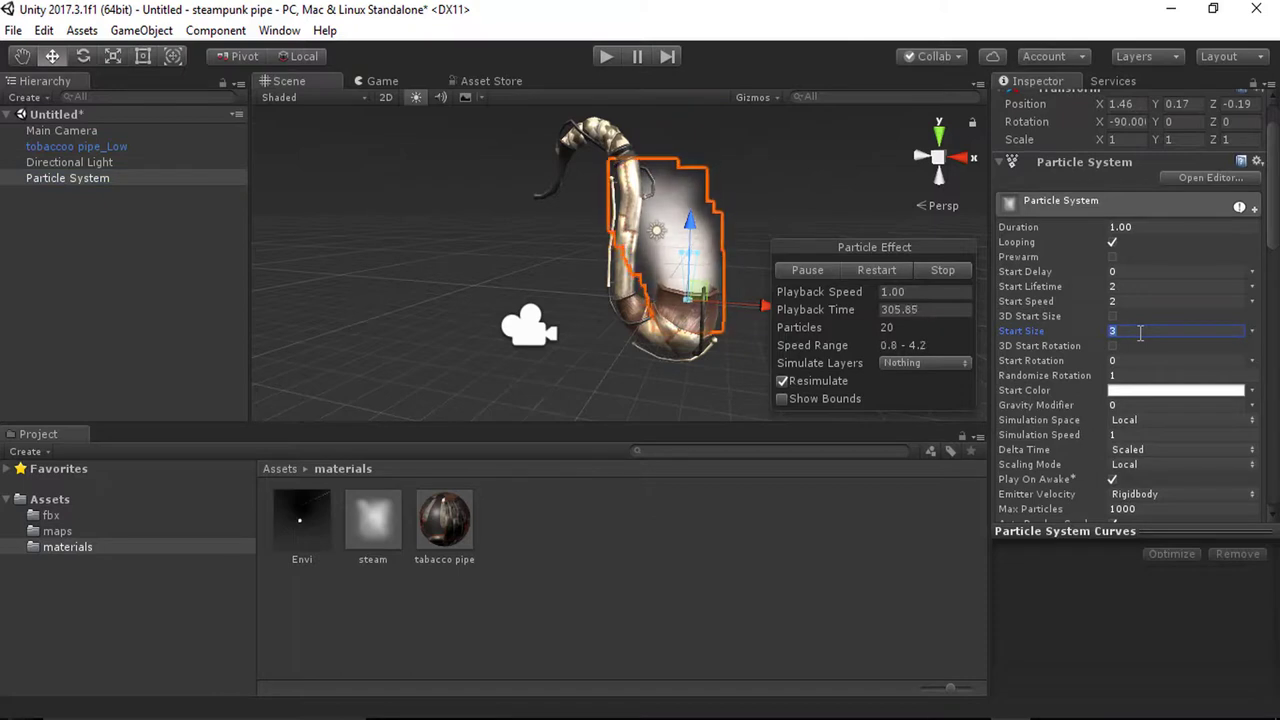
{"action": "type", "text": "2"}
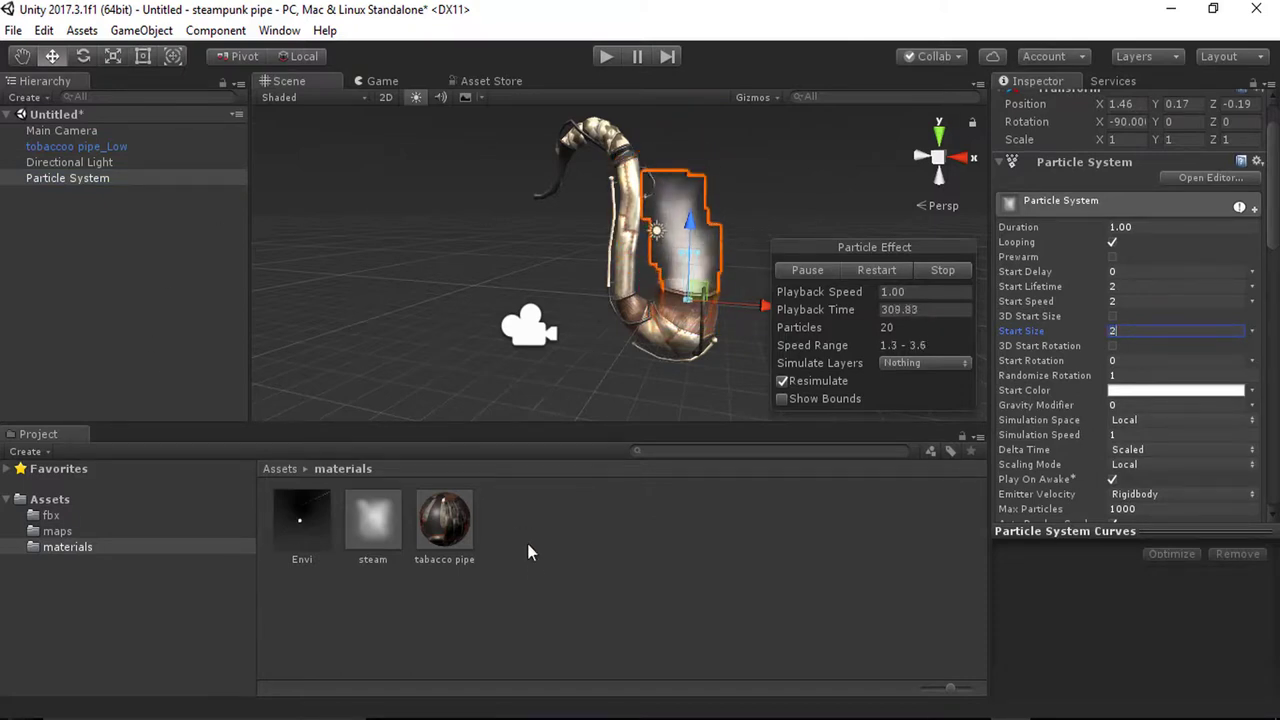
{"action": "left_click", "coordinate": [505, 644]}
{"action": "left_click", "coordinate": [606, 57]}
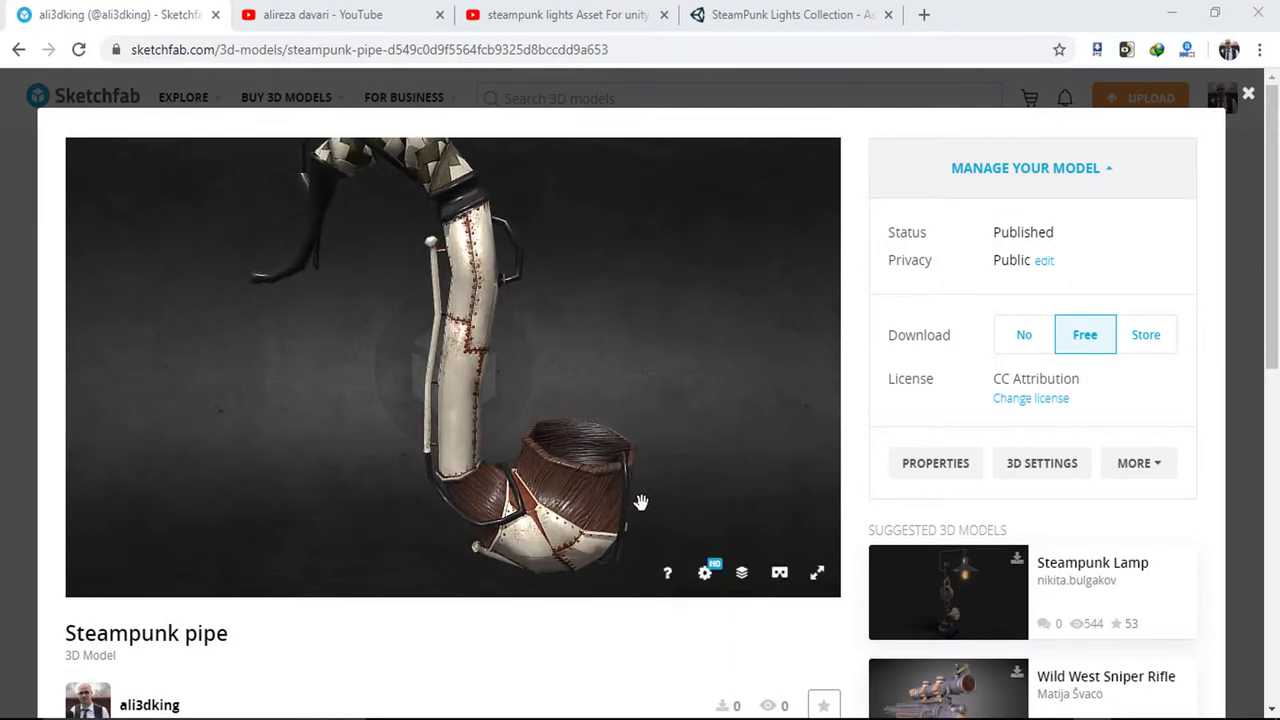
Step: In the browser, inspect the Steampunk pipe model on Sketchfab from a higher angle and close its model page
{"action": "mouse_move", "coordinate": [636, 500]}
{"action": "left_mouse_down"}
{"action": "mouse_move", "coordinate": [597, 337]}
{"action": "mouse_move", "coordinate": [450, 438]}
{"action": "mouse_move", "coordinate": [623, 517]}
{"action": "mouse_move", "coordinate": [646, 454]}
{"action": "mouse_move", "coordinate": [652, 485]}
{"action": "mouse_move", "coordinate": [577, 414]}
{"action": "mouse_move", "coordinate": [563, 417]}
{"action": "left_mouse_up"}
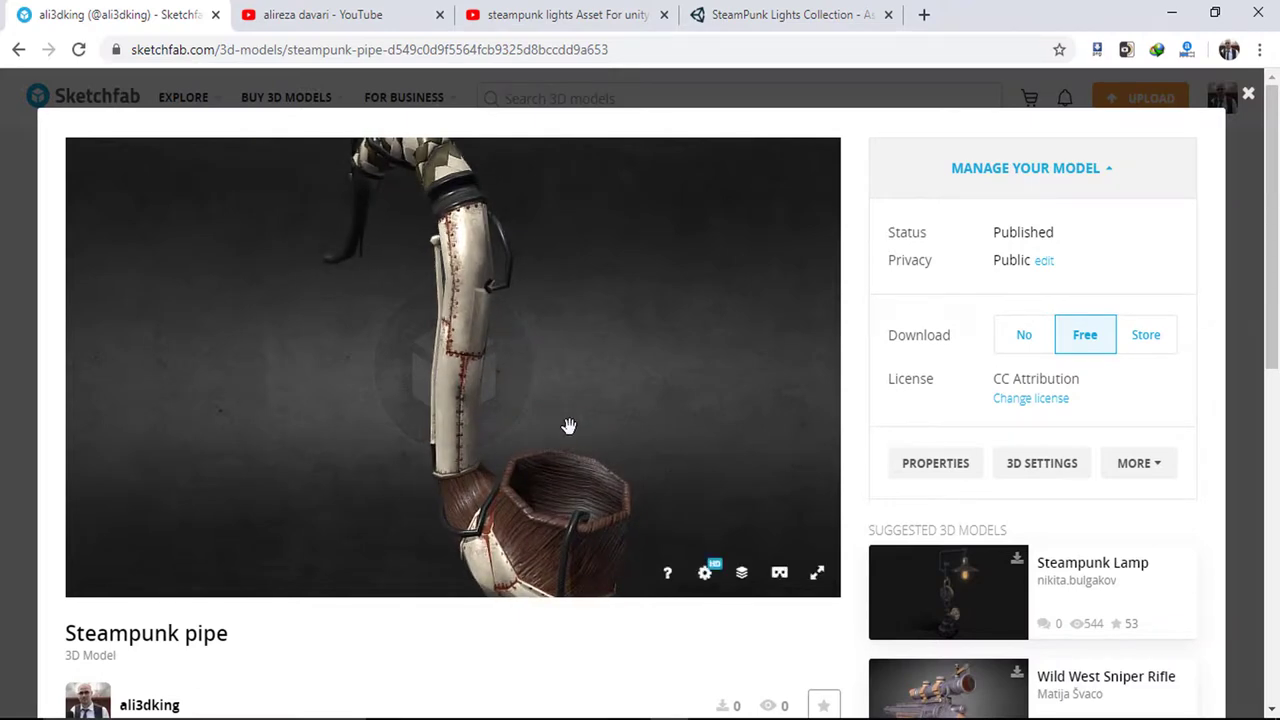
{"action": "left_click", "coordinate": [1247, 95]}
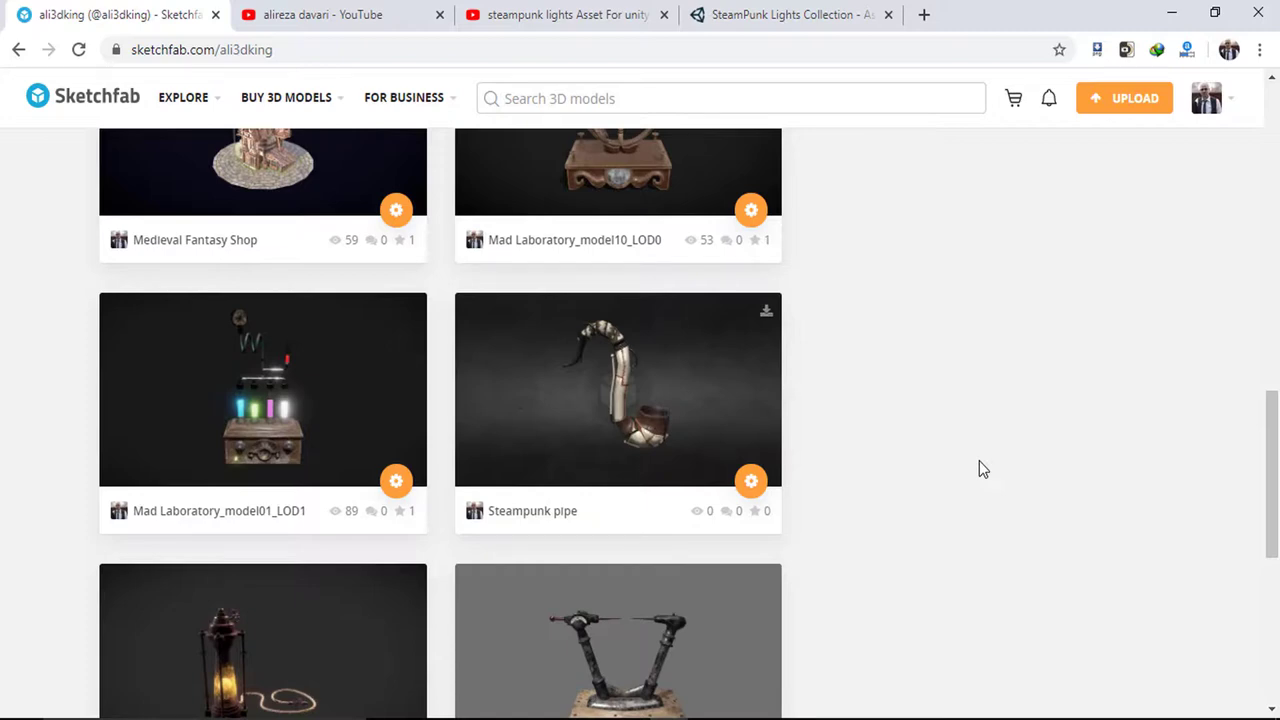
Step: Open the SteamPunk Lights Collection page on the Unity Asset Store and read through its description of included items
{"action": "left_click", "coordinate": [790, 15]}
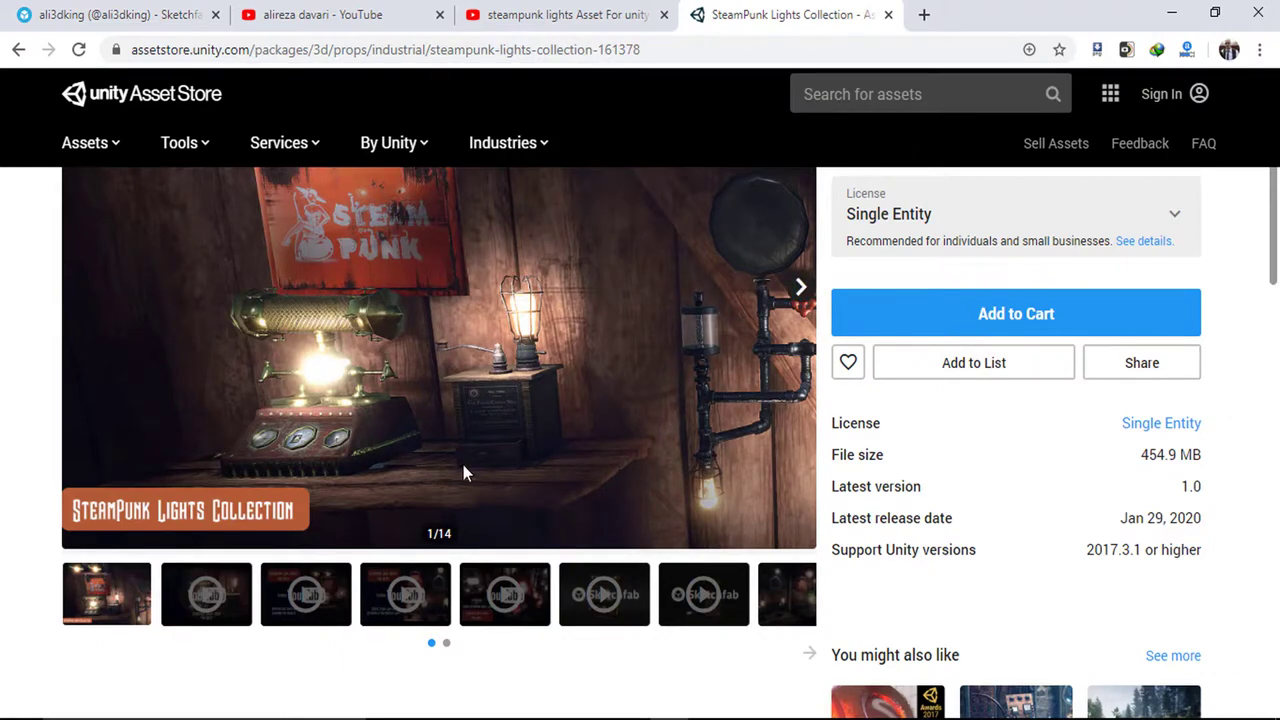
{"action": "scroll", "coordinate": [420, 371], "scroll_direction": "down", "scroll_amount": 5}
{"action": "scroll", "coordinate": [416, 341], "scroll_direction": "down", "scroll_amount": 1}
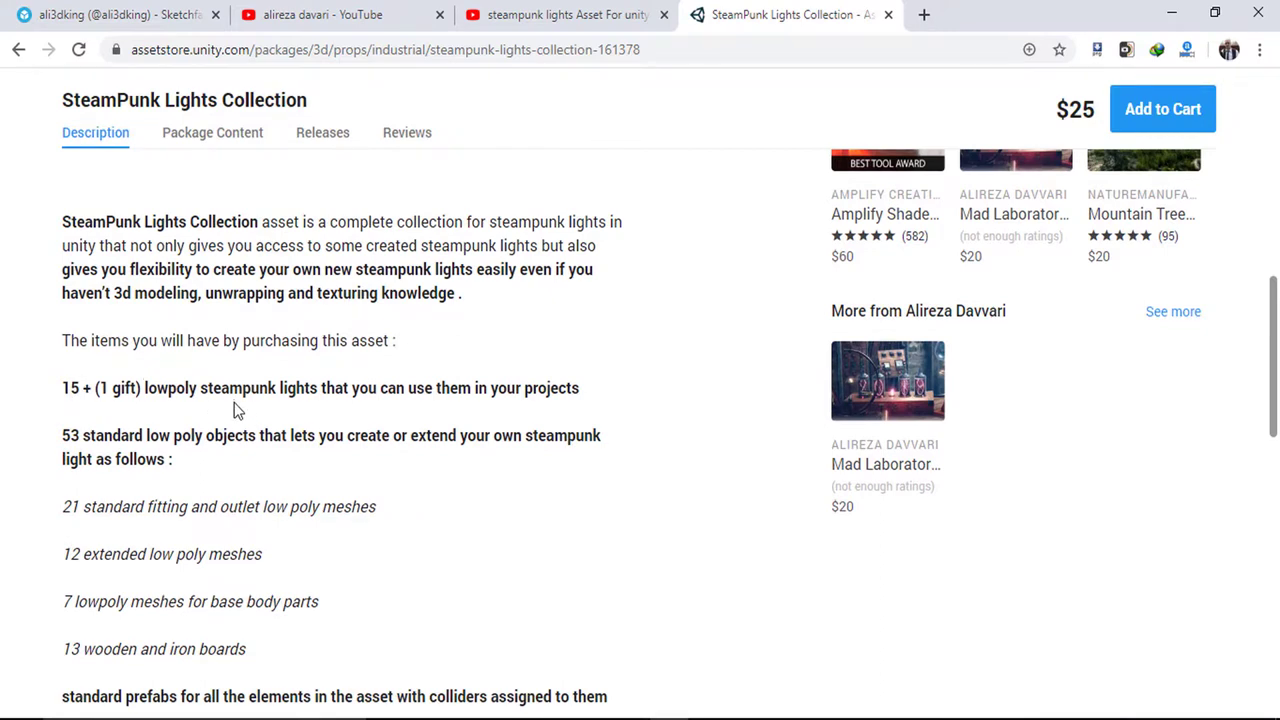
{"action": "scroll", "coordinate": [218, 398], "scroll_direction": "down", "scroll_amount": 1}
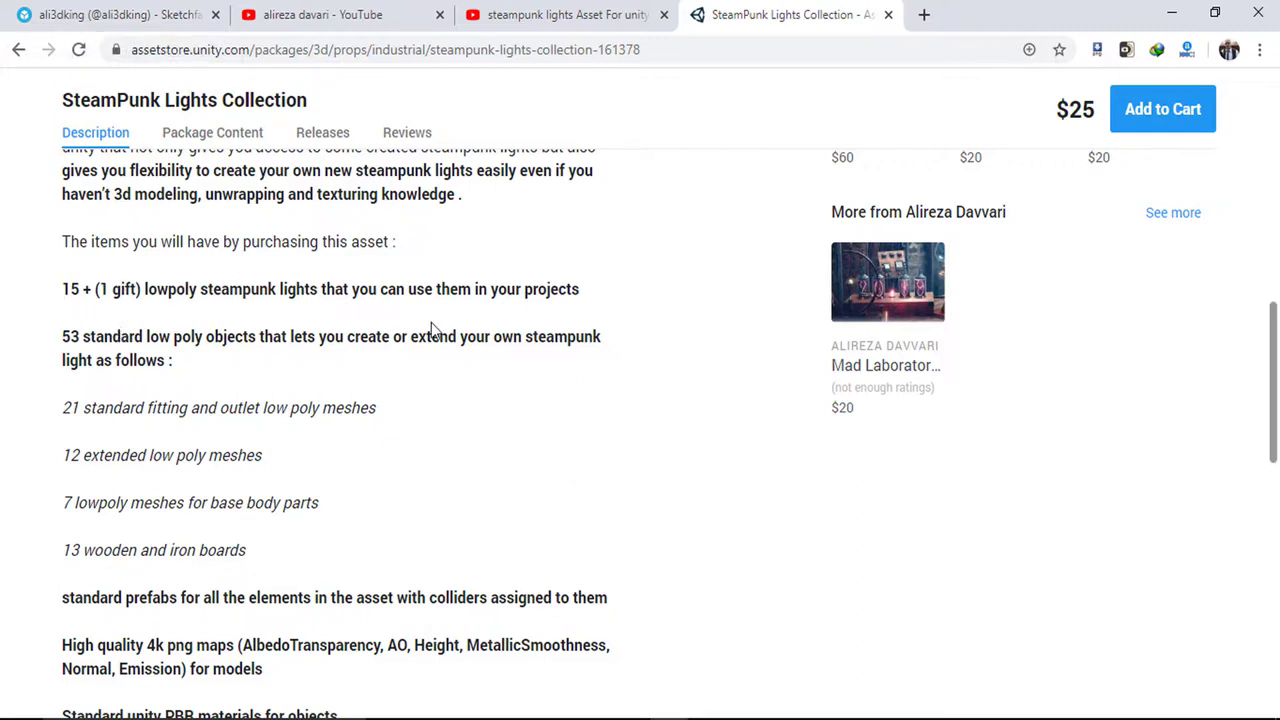
{"action": "scroll", "coordinate": [531, 403], "scroll_direction": "up", "scroll_amount": 8}
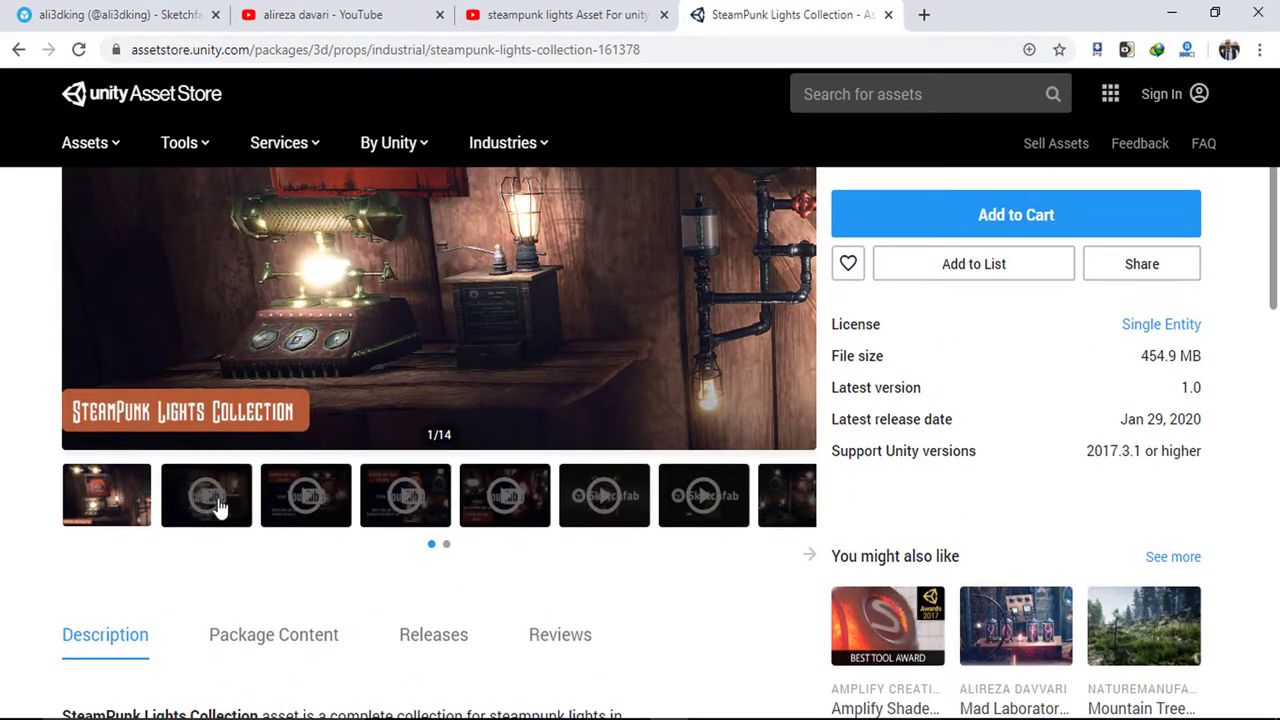
{"action": "scroll", "coordinate": [208, 610], "scroll_direction": "up", "scroll_amount": 1}
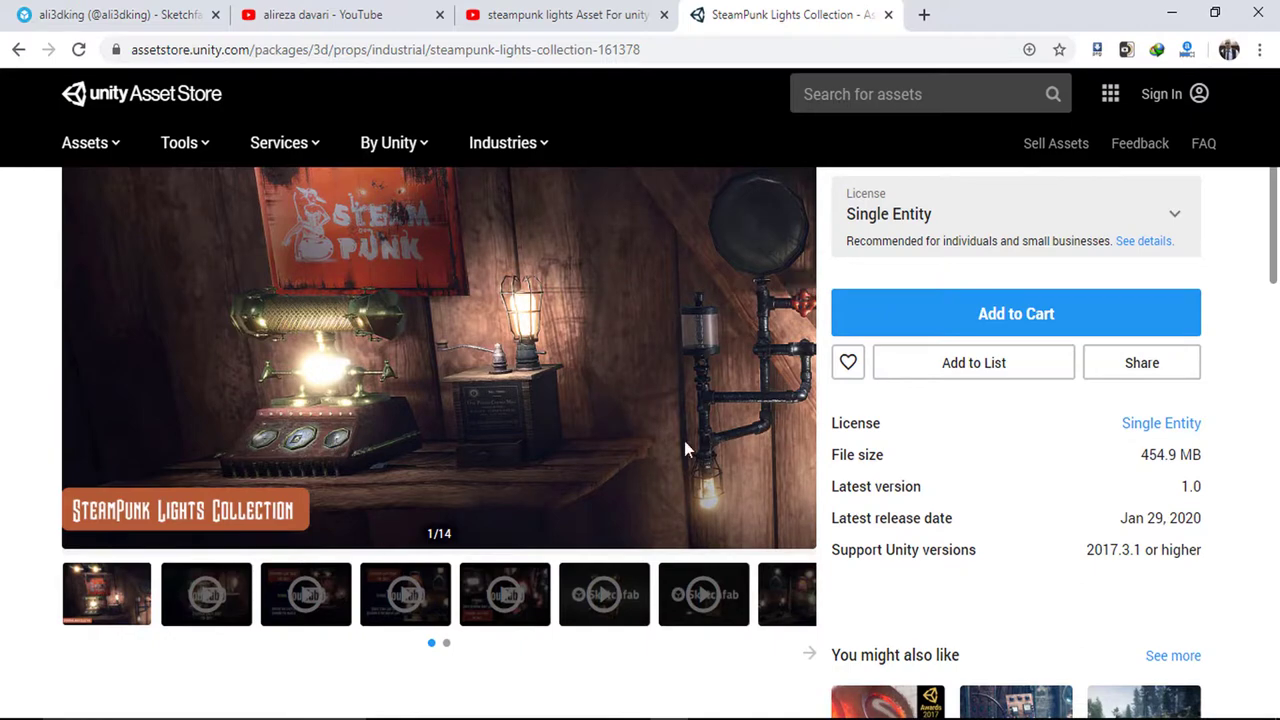
Step: View the creator's YouTube channel uploads and the description of the "steampunk lights Asset For unity intro" video
{"action": "left_click", "coordinate": [380, 15]}
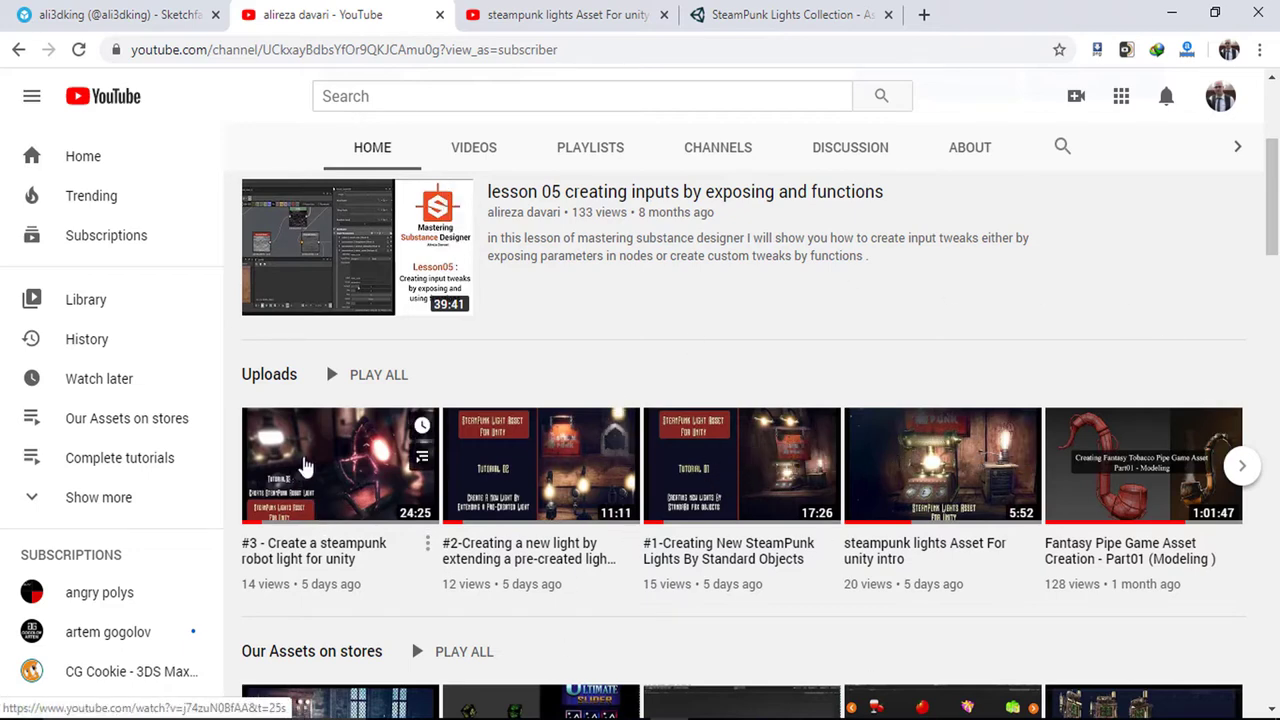
{"action": "left_click", "coordinate": [569, 18]}
{"action": "scroll", "coordinate": [404, 433], "scroll_direction": "down", "scroll_amount": 2}
{"action": "scroll", "coordinate": [177, 483], "scroll_direction": "down", "scroll_amount": 1}
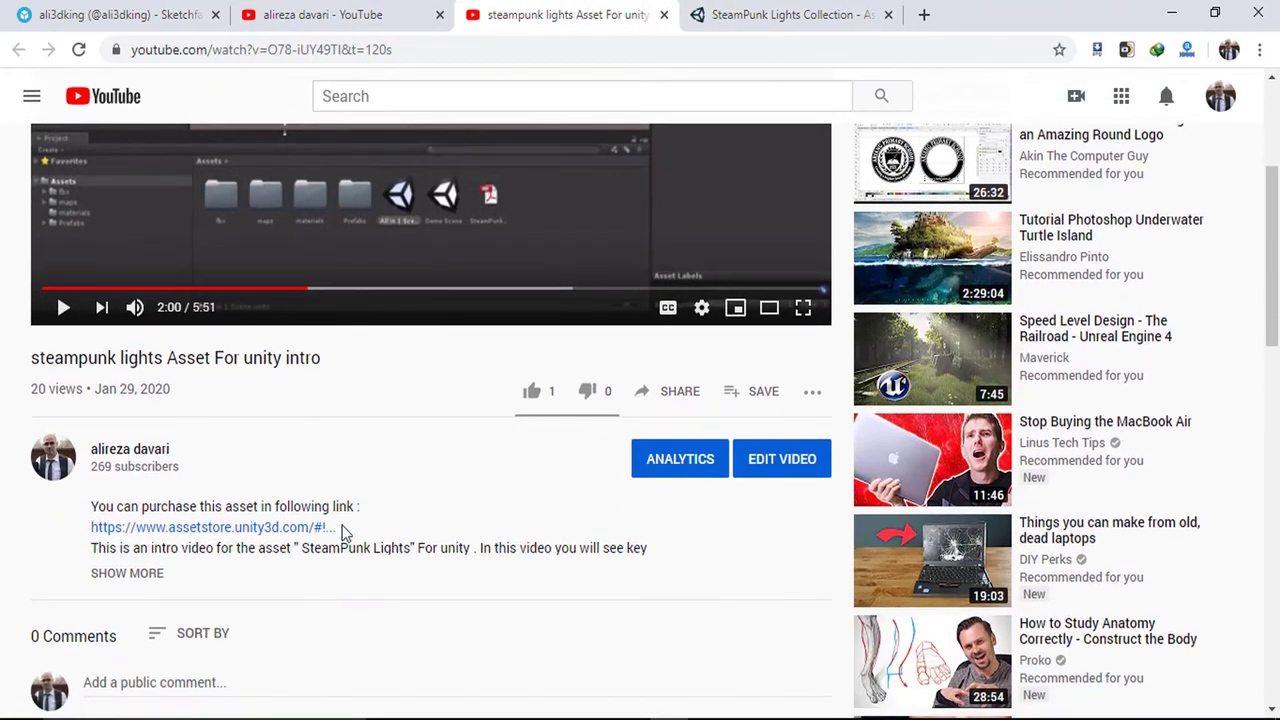
Step: Return to the SteamPunk Lights Collection page and look over its preview image and purchase details
{"action": "left_click", "coordinate": [790, 15]}
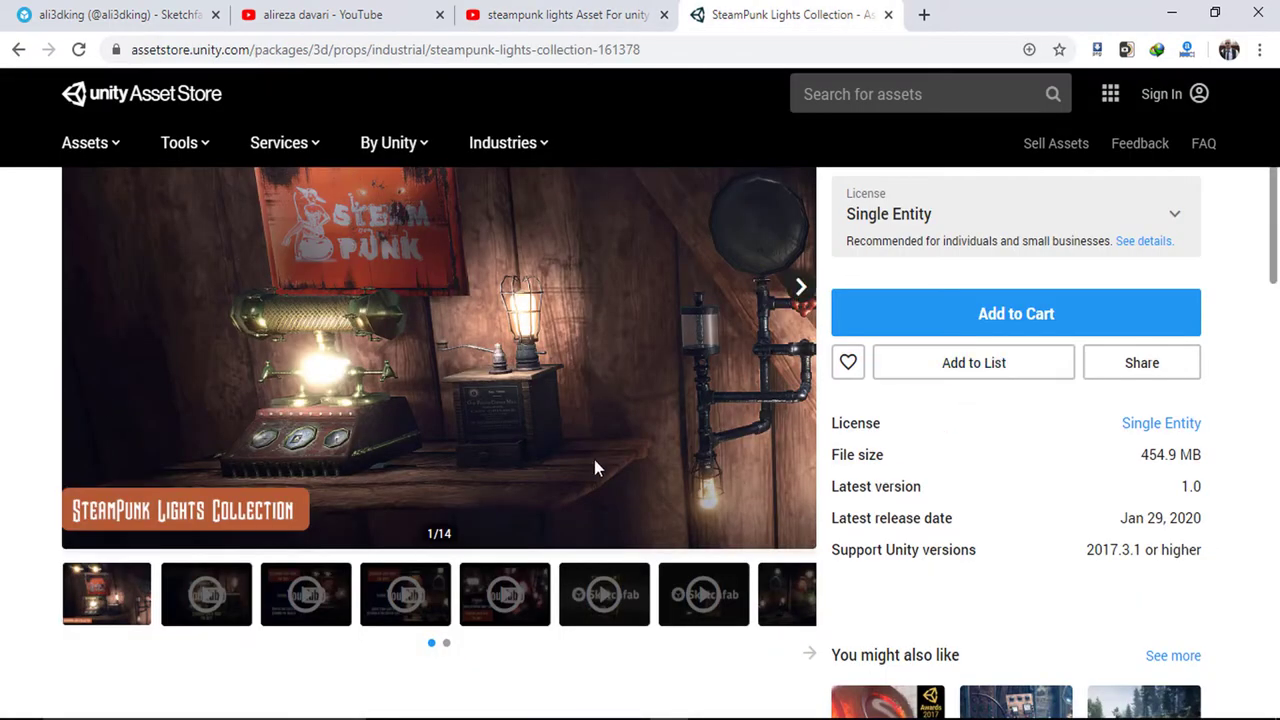
{"action": "scroll", "coordinate": [642, 540], "scroll_direction": "up", "scroll_amount": 2}
{"action": "scroll", "coordinate": [642, 548], "scroll_direction": "down", "scroll_amount": 3}
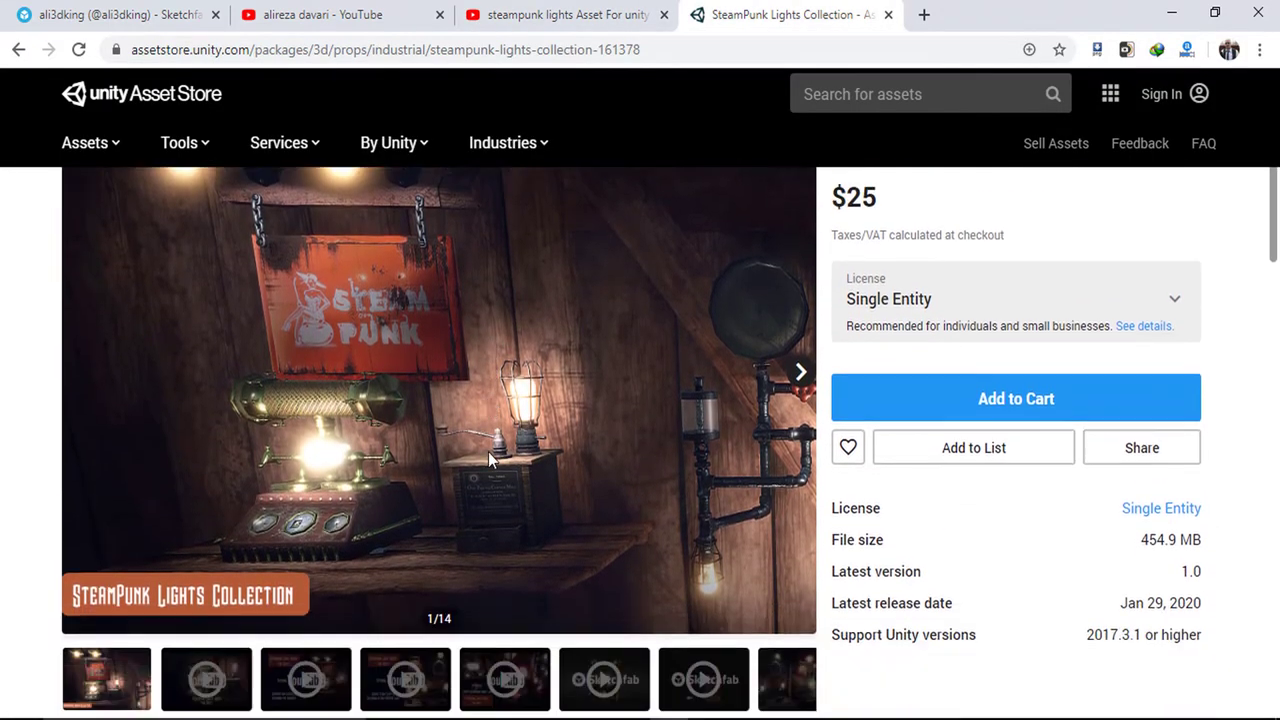